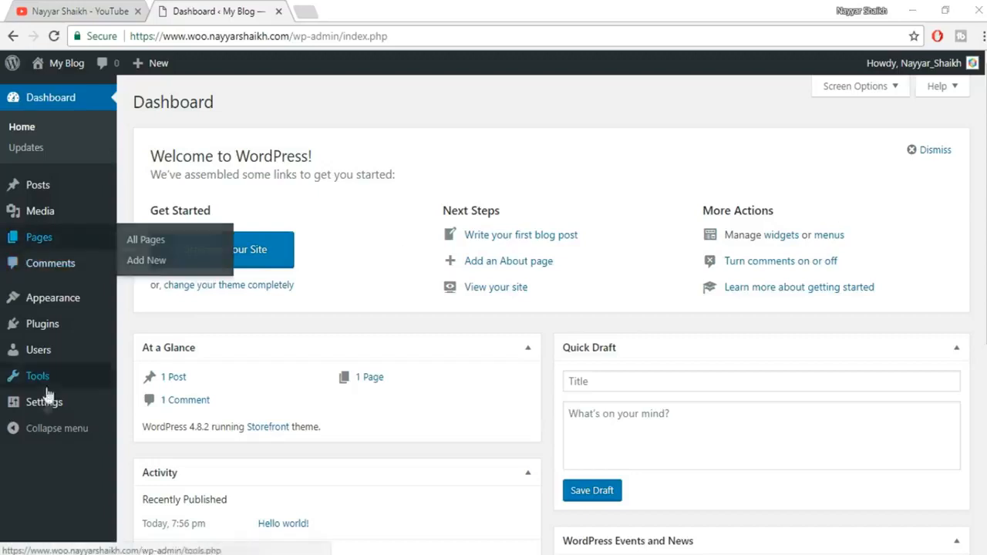
- Search the plugin directory for 'woo', then install and activate WooCommerce
mouse_move(31, 326)
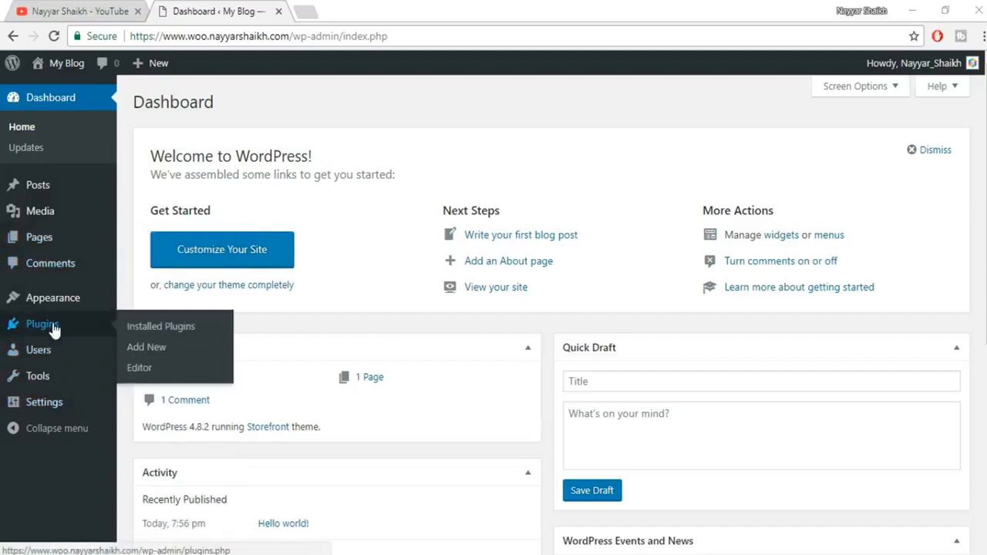
click(154, 349)
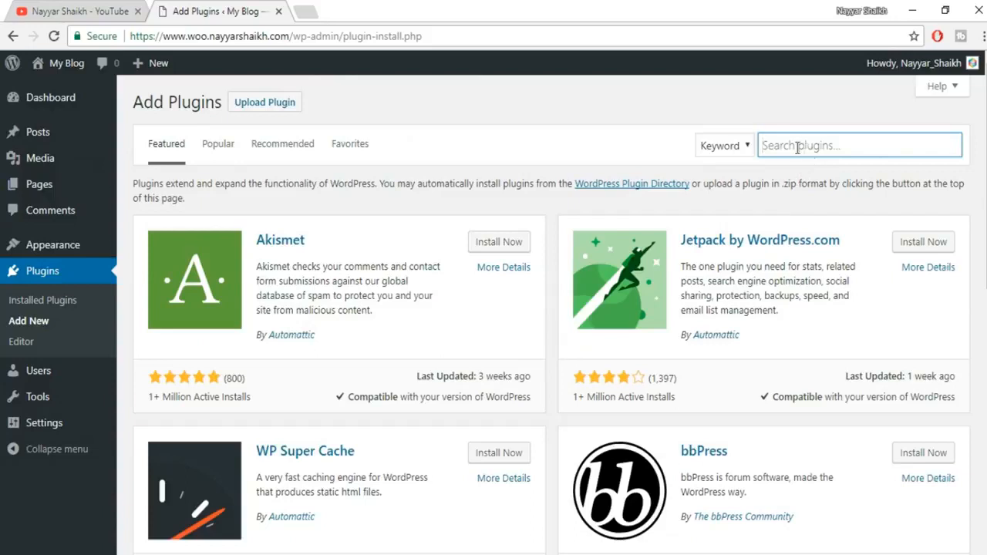
text(woocommerce)
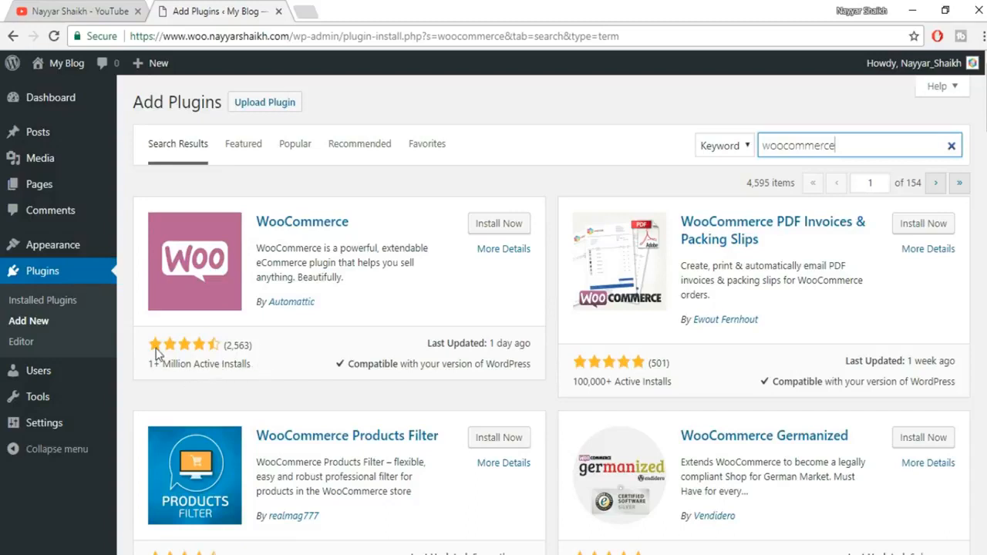
click(512, 229)
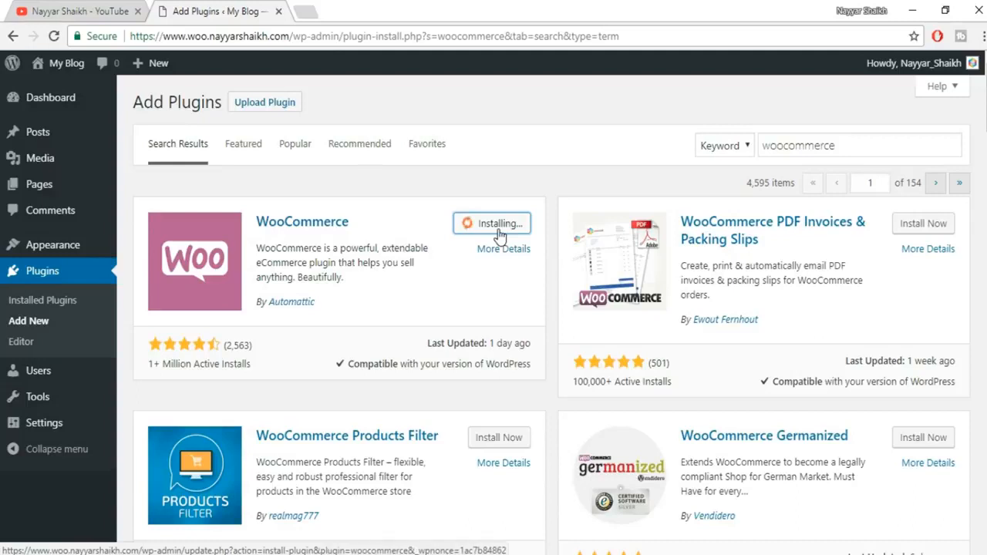
click(506, 224)
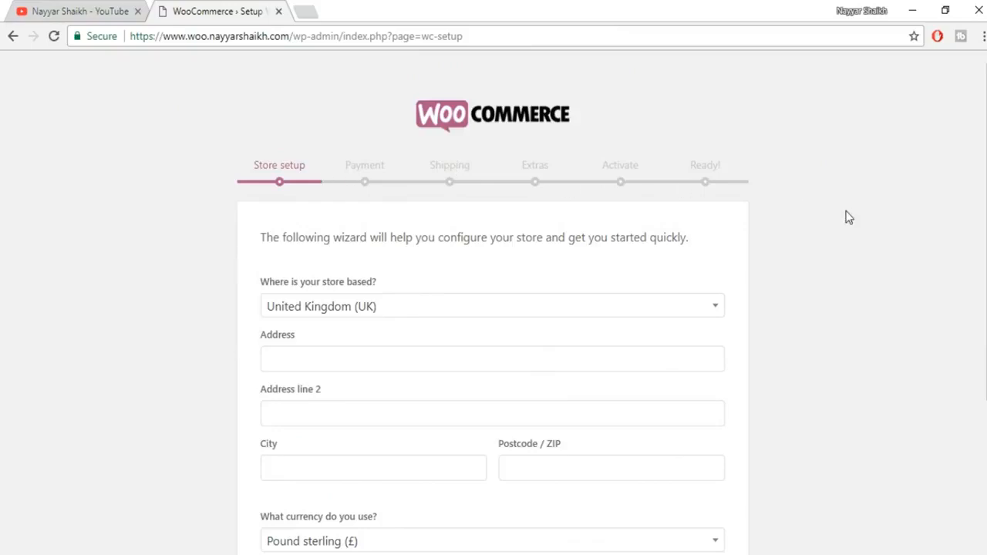
- Set the store location to India — Maharashtra with the autofilled Mumbai address and postcode
scroll(846, 216, down, 1)
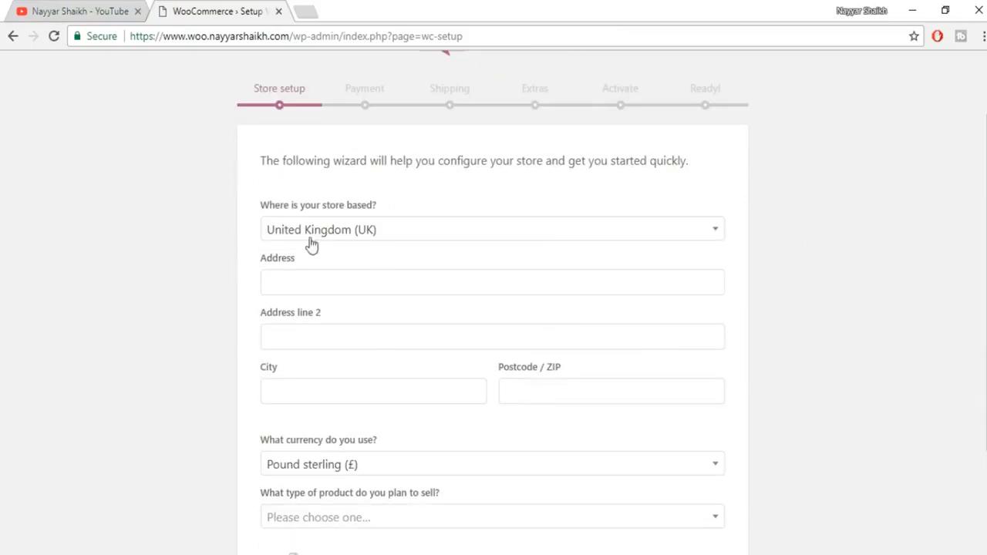
click(397, 242)
text(maha)
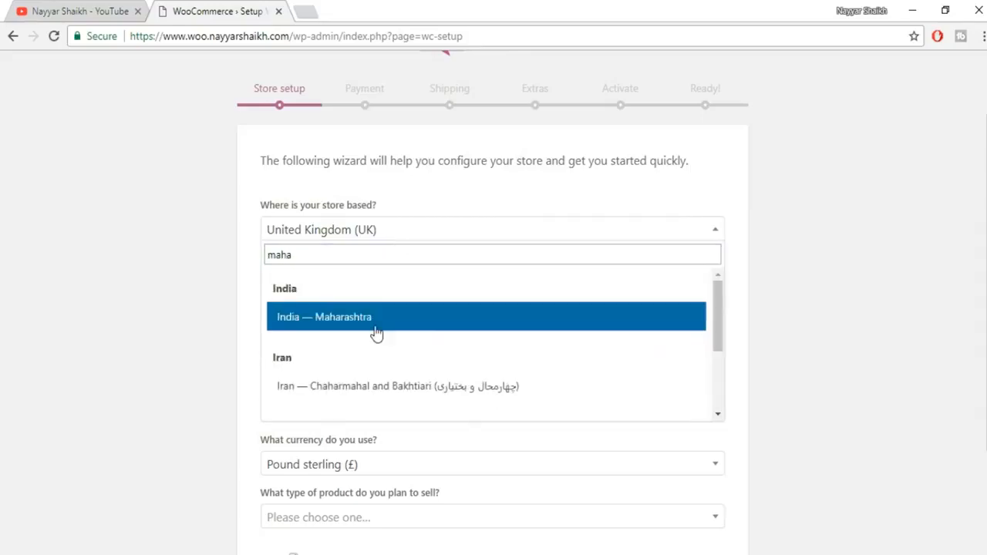
click(376, 332)
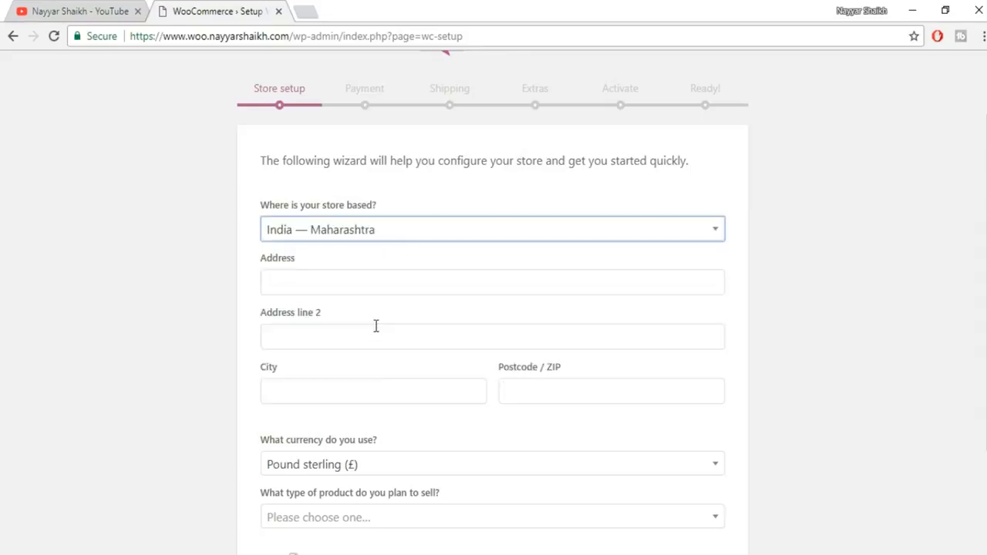
click(339, 282)
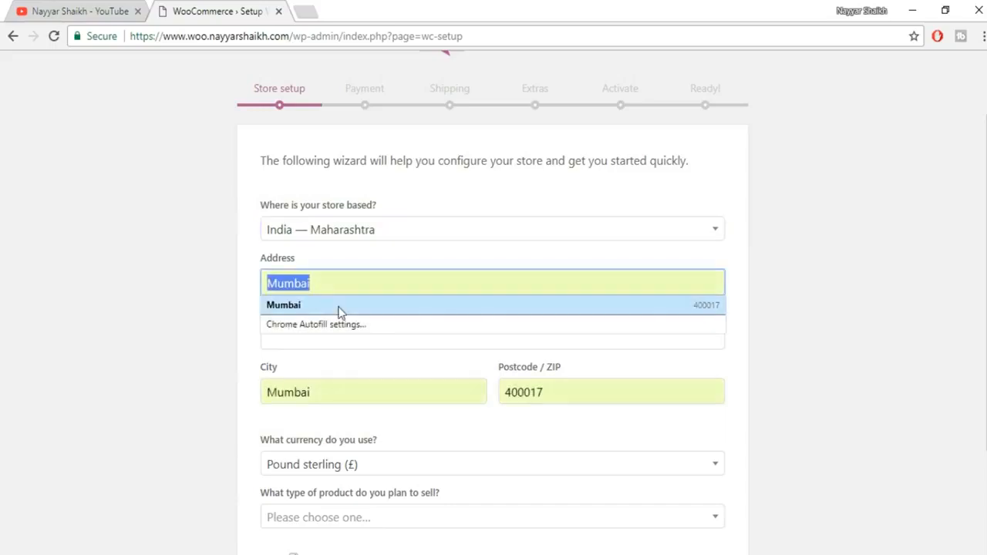
click(338, 305)
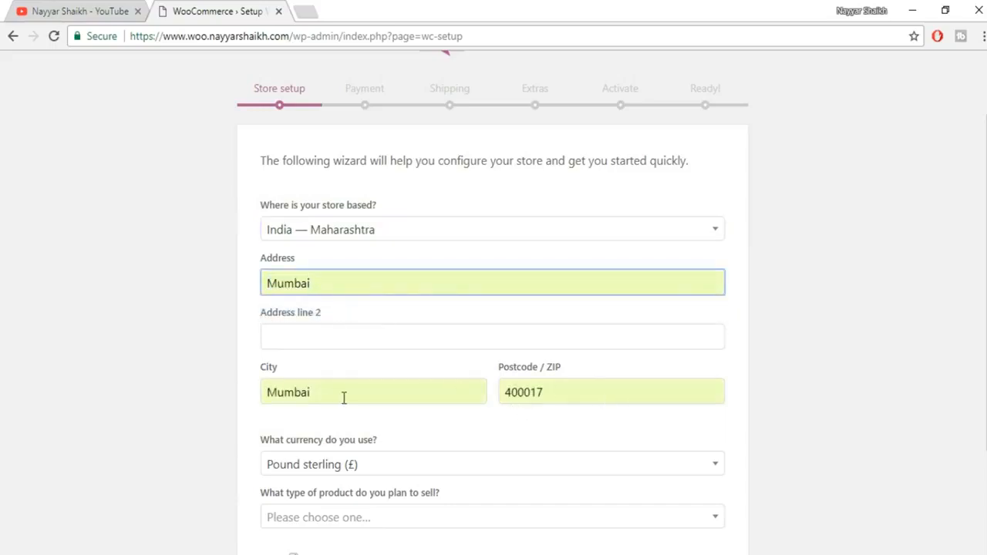
- Choose Indian rupee currency and both physical and digital products, then submit the store details
scroll(479, 332, down, 2)
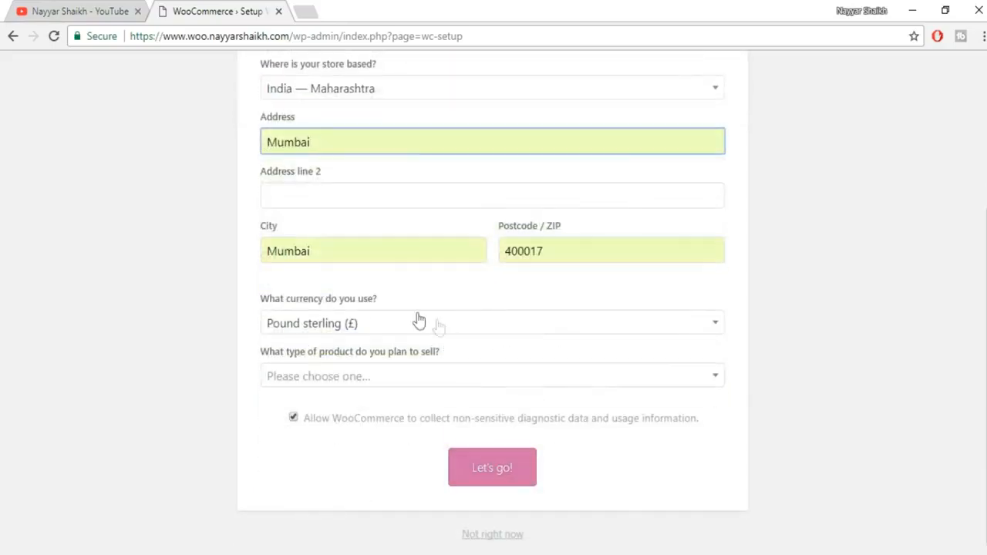
click(351, 325)
text(indi)
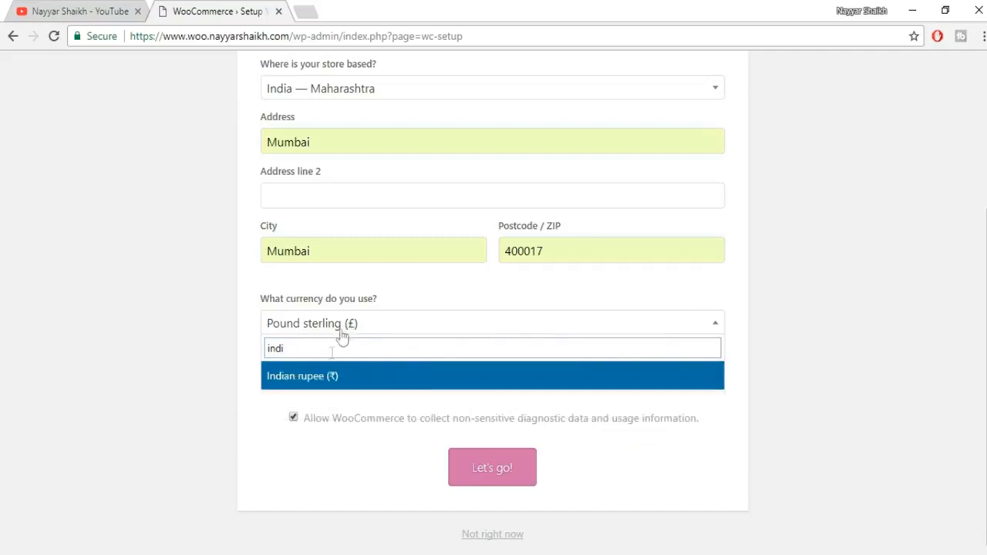
click(316, 381)
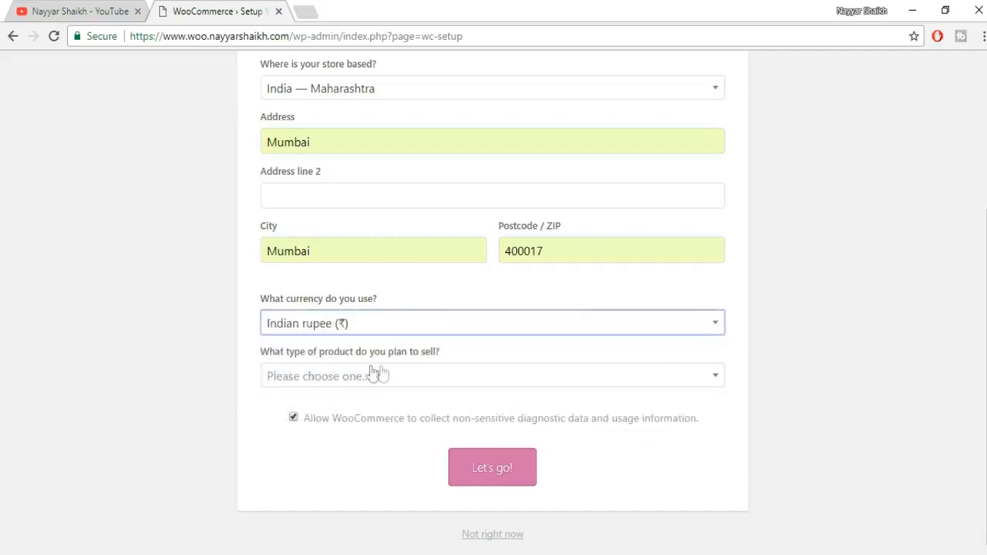
click(425, 381)
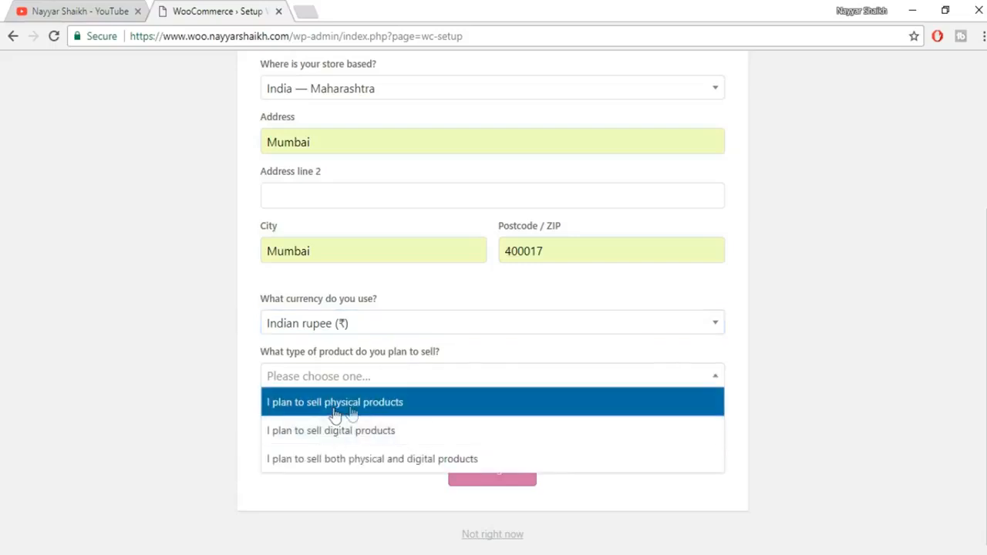
click(372, 407)
click(403, 382)
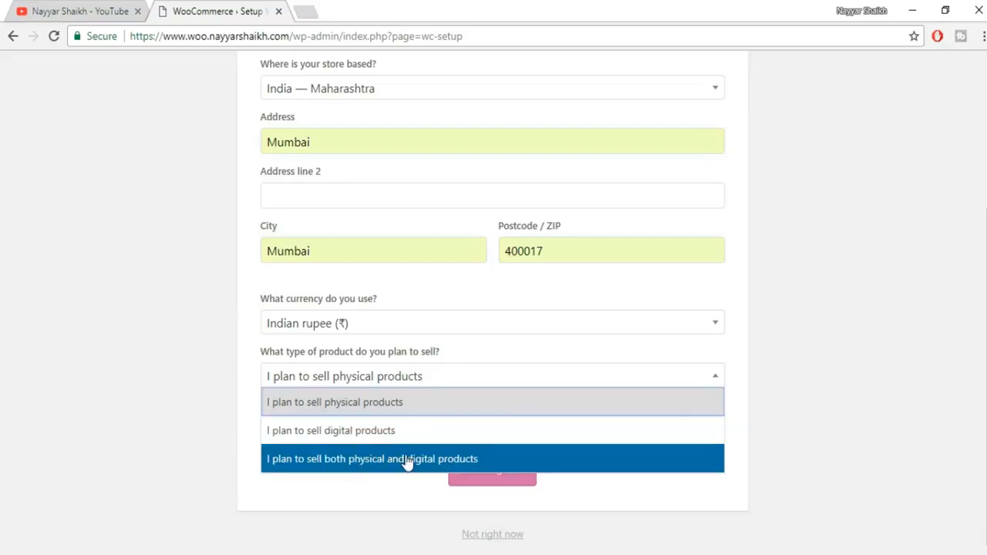
click(386, 461)
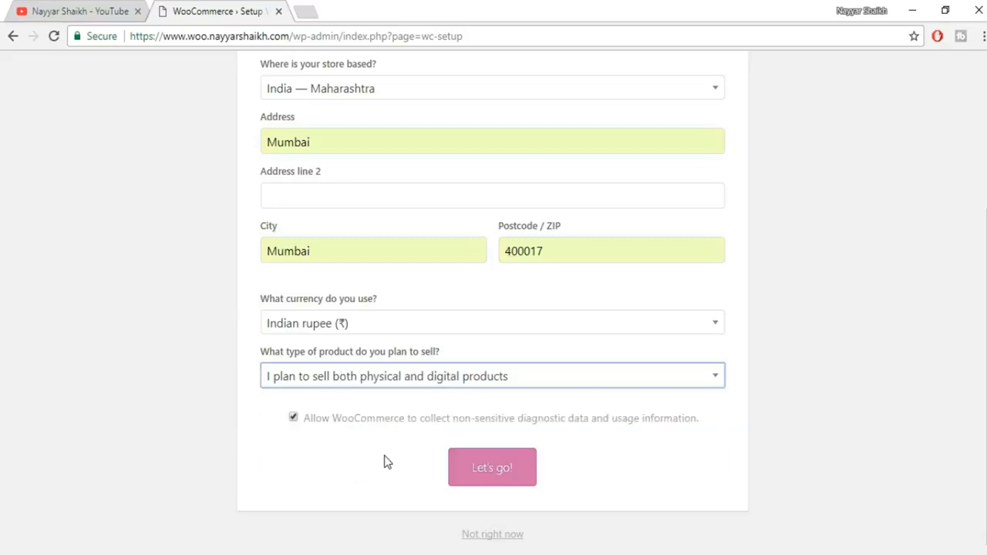
click(496, 476)
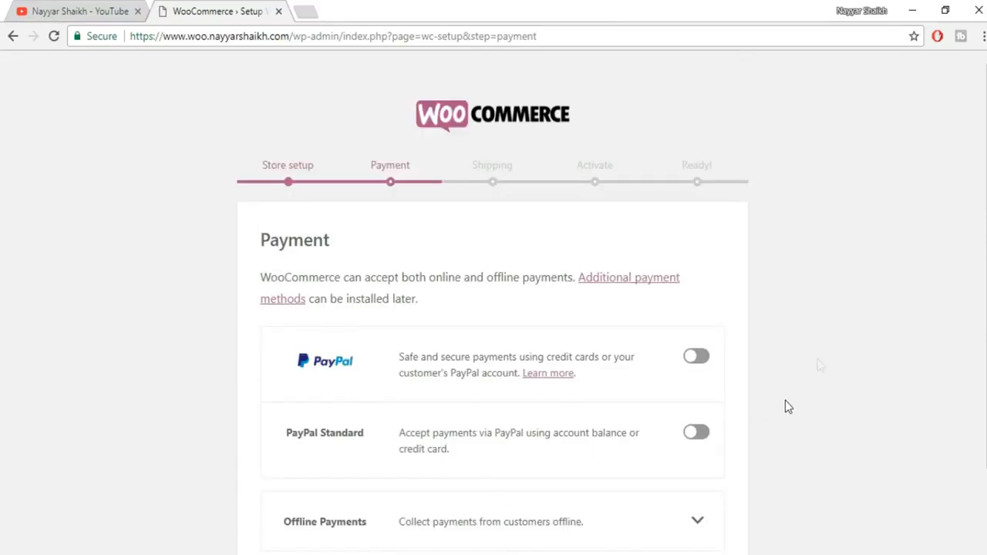
- Expand Offline Payments, leave every payment toggle off, and continue to shipping
scroll(851, 339, down, 1)
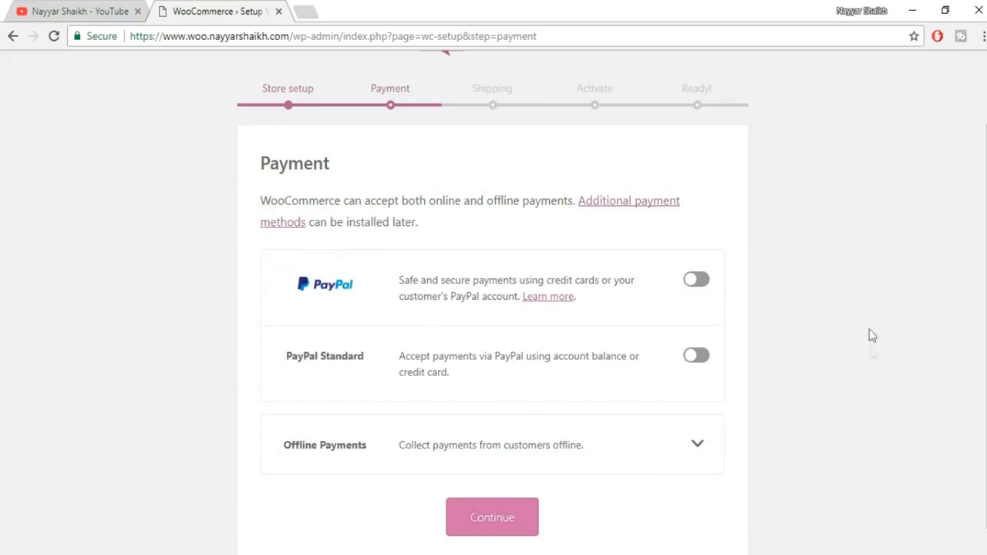
scroll(869, 329, down, 1)
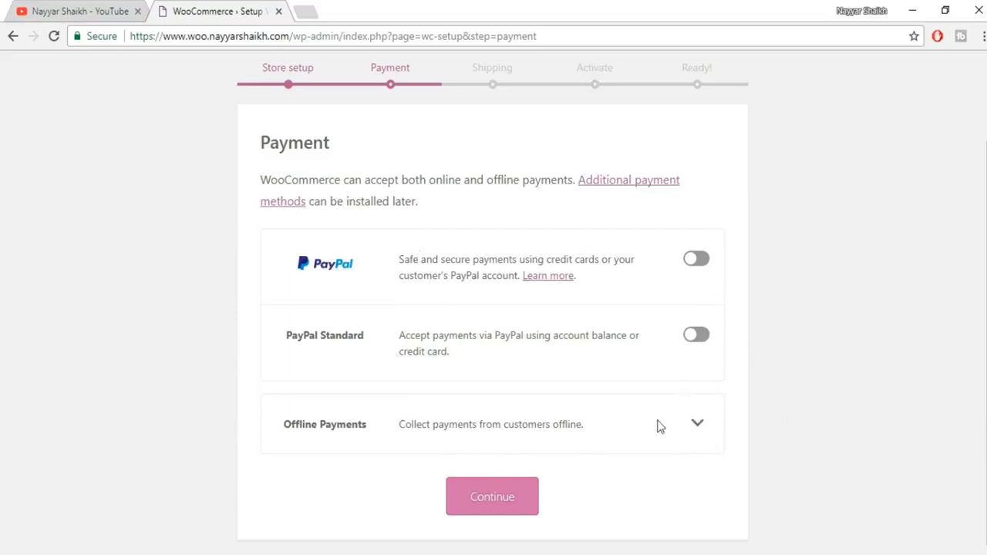
click(698, 429)
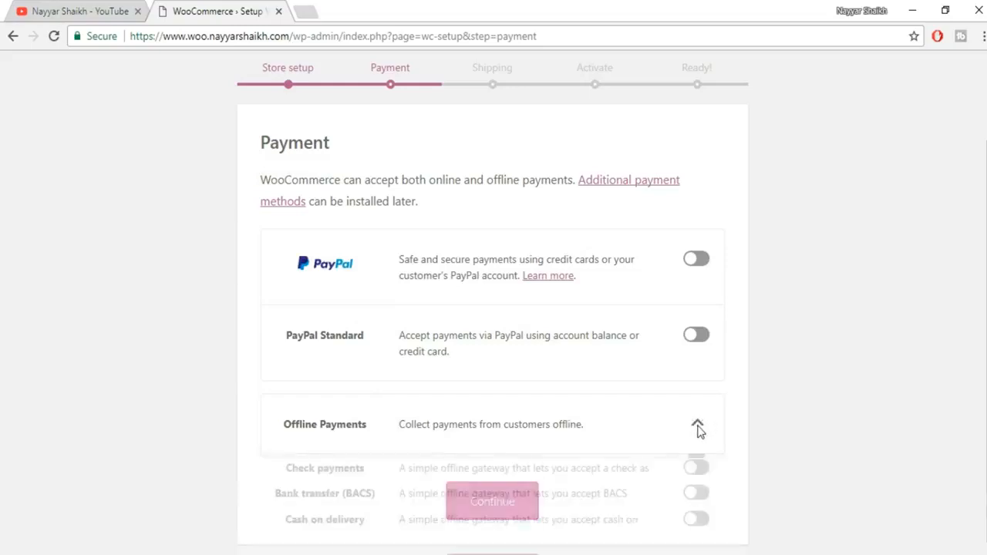
scroll(779, 417, down, 3)
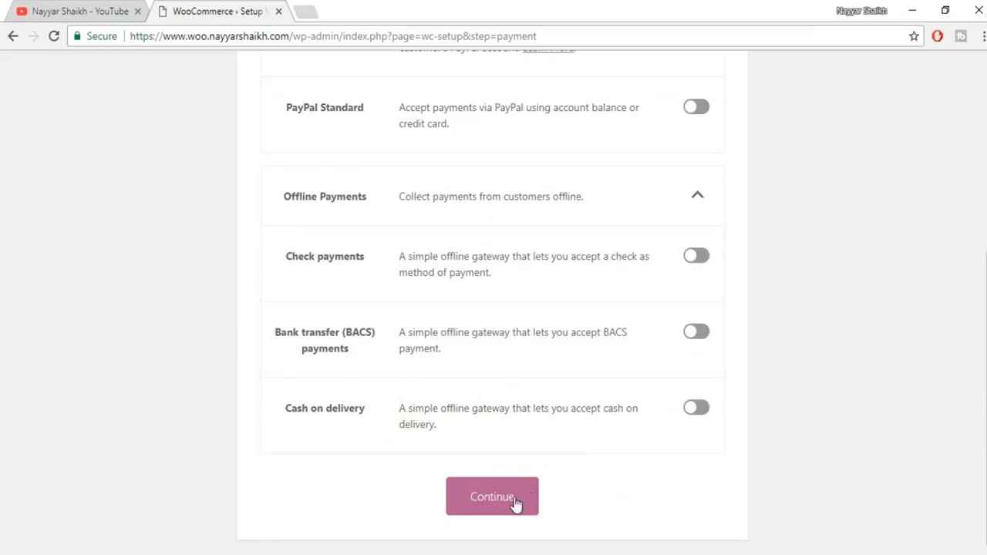
click(514, 501)
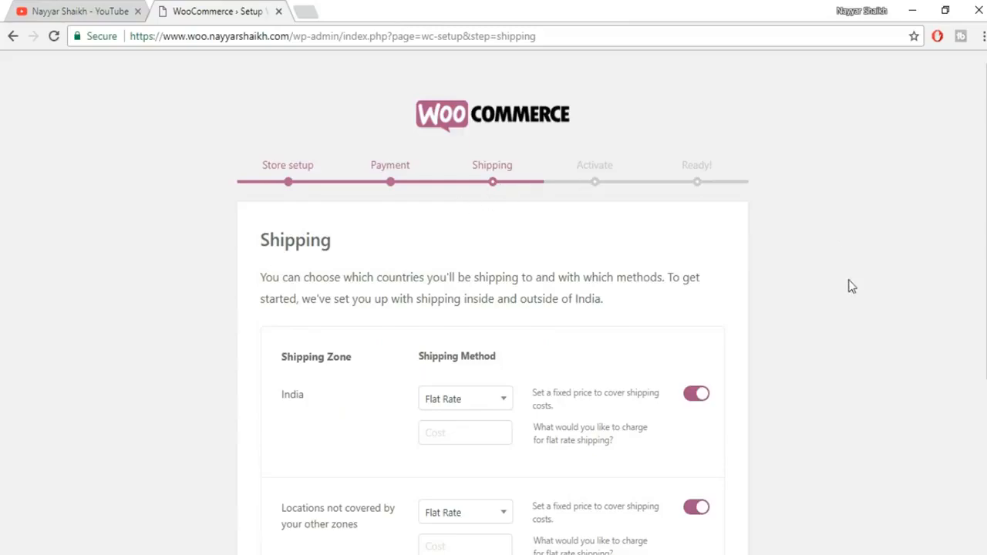
- Turn off flat rate for India and for uncovered locations, keeping kg and cm units
scroll(851, 286, down, 1)
scroll(810, 282, down, 1)
click(698, 245)
click(696, 354)
scroll(712, 406, down, 2)
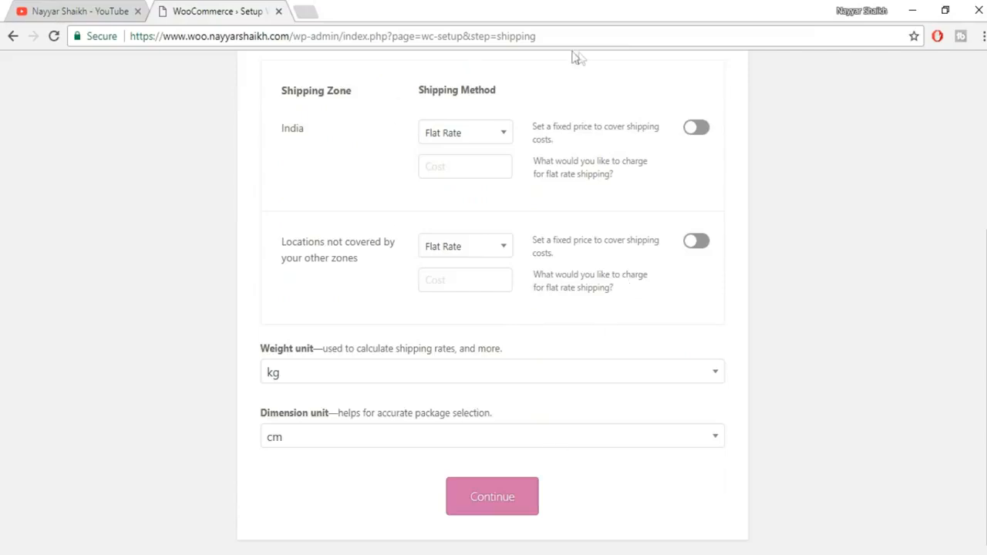
scroll(592, 279, up, 3)
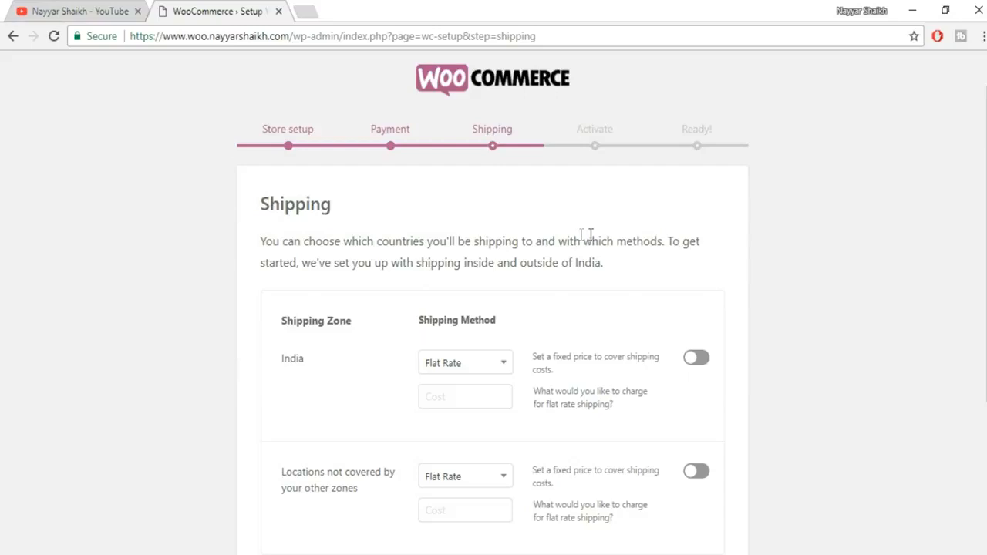
scroll(839, 205, down, 2)
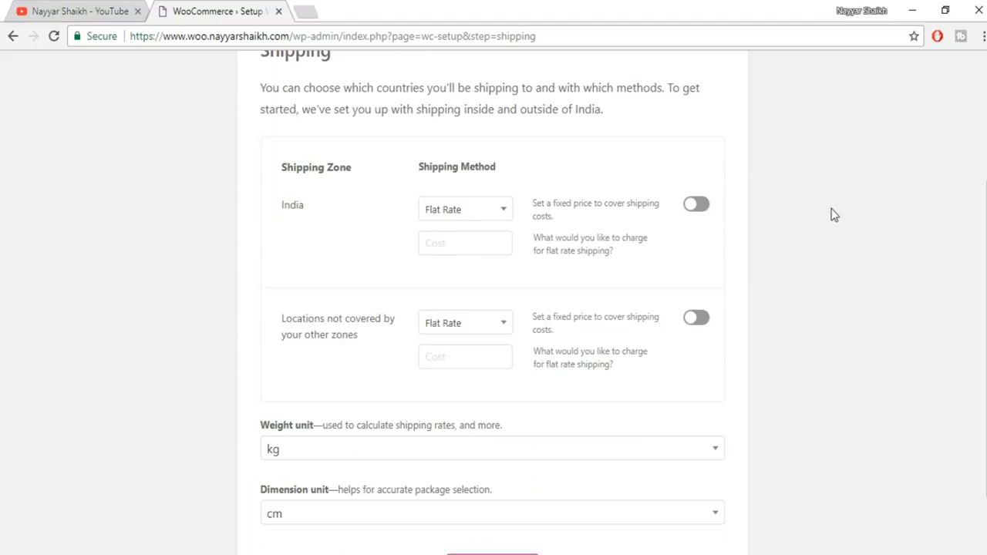
scroll(834, 214, down, 1)
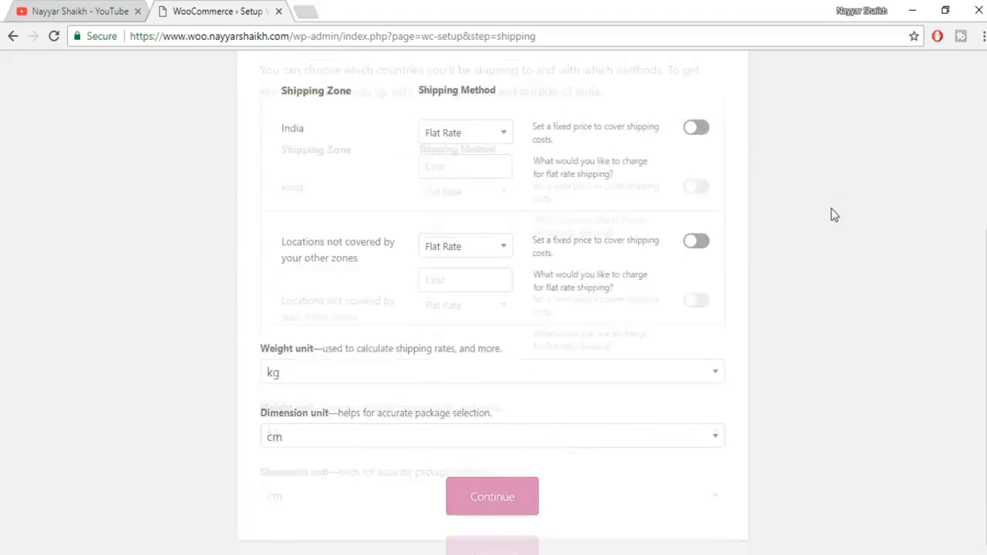
scroll(833, 215, up, 4)
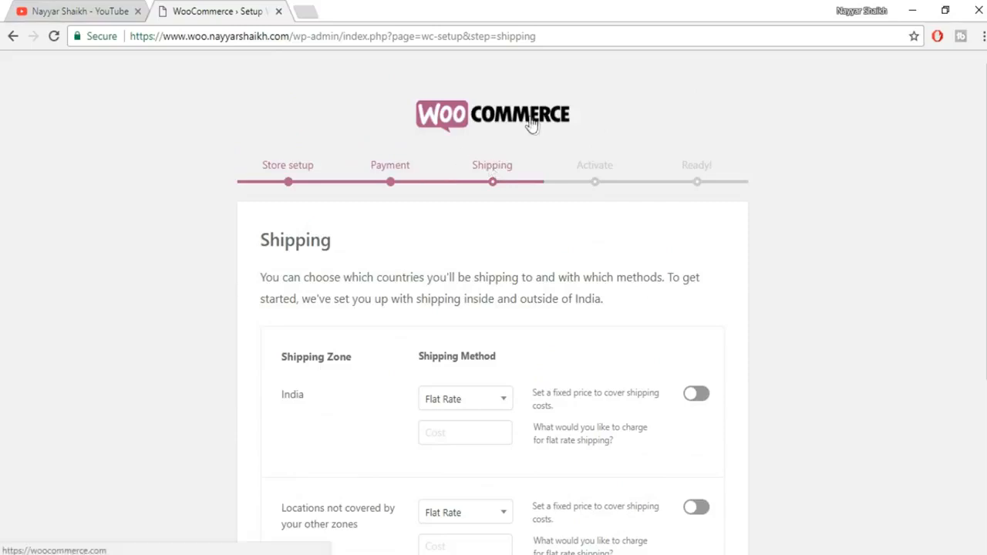
scroll(810, 238, down, 4)
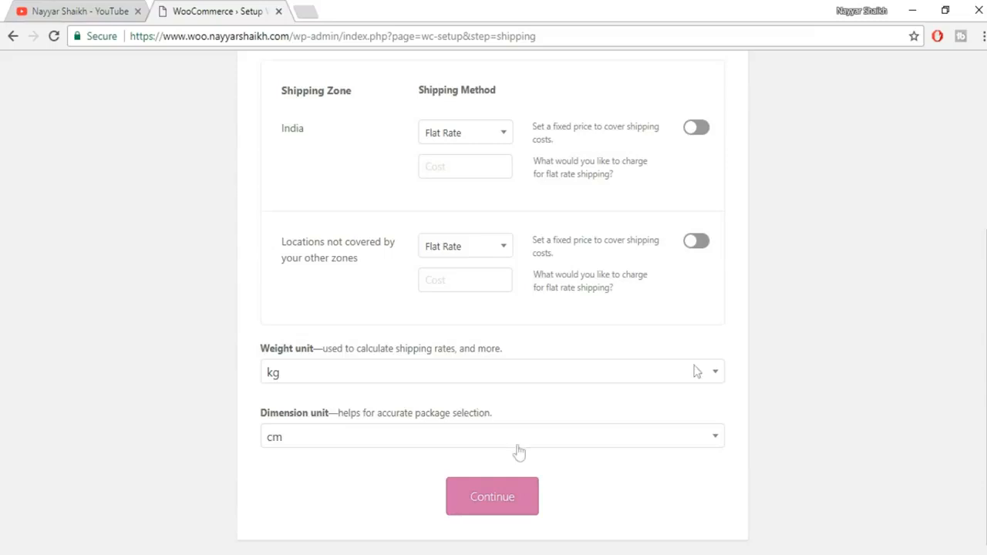
click(473, 498)
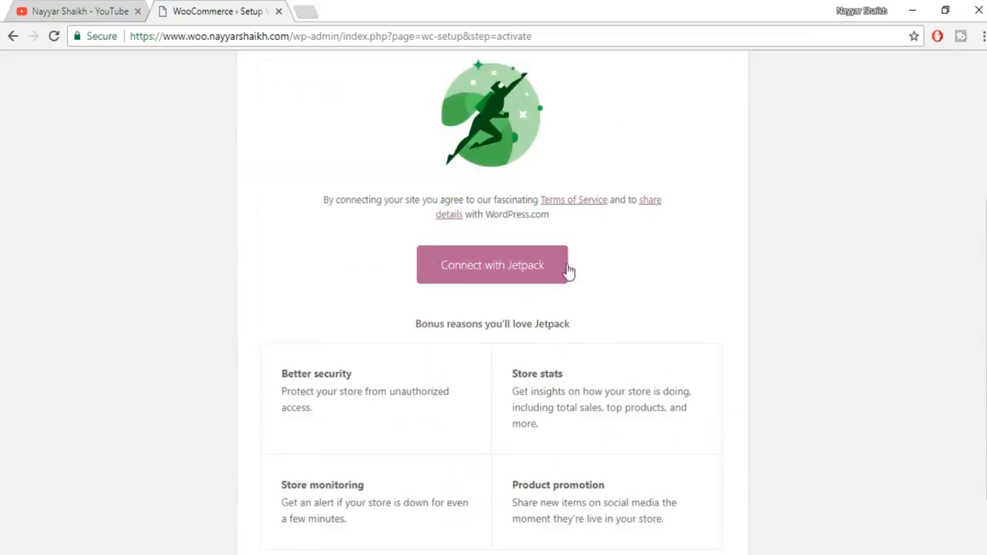
- Skip the Jetpack connection, then return to the dashboard from the Ready page
scroll(725, 344, down, 1)
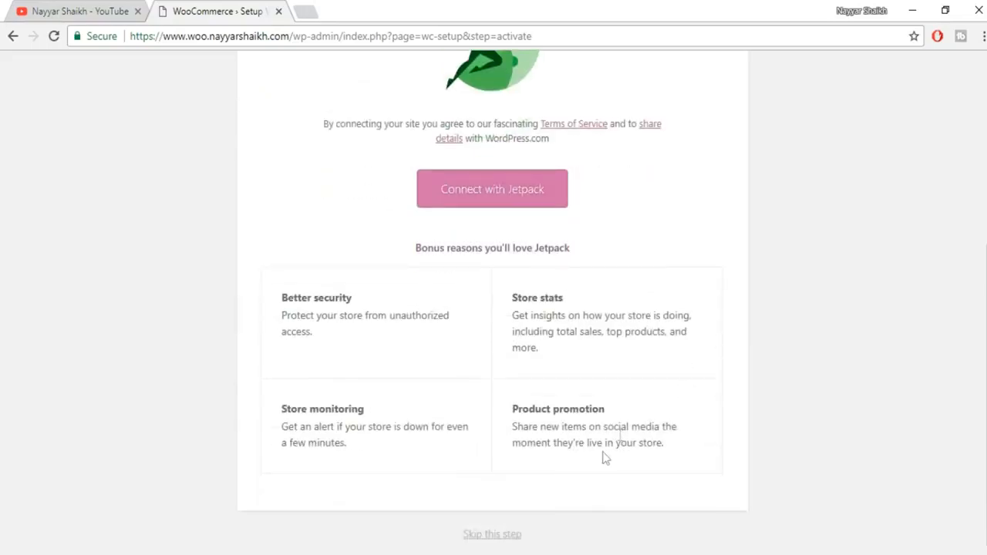
click(507, 536)
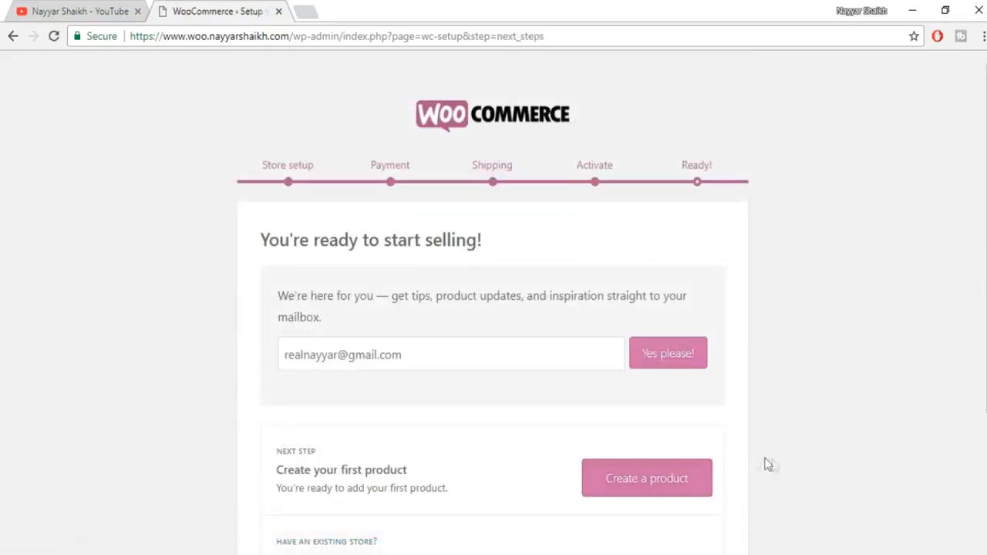
scroll(821, 418, down, 1)
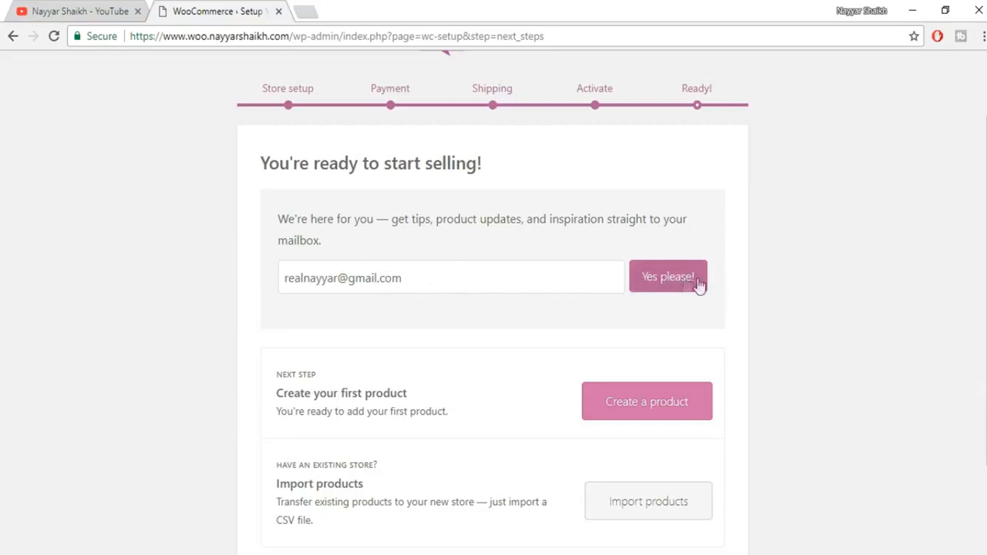
scroll(764, 296, down, 1)
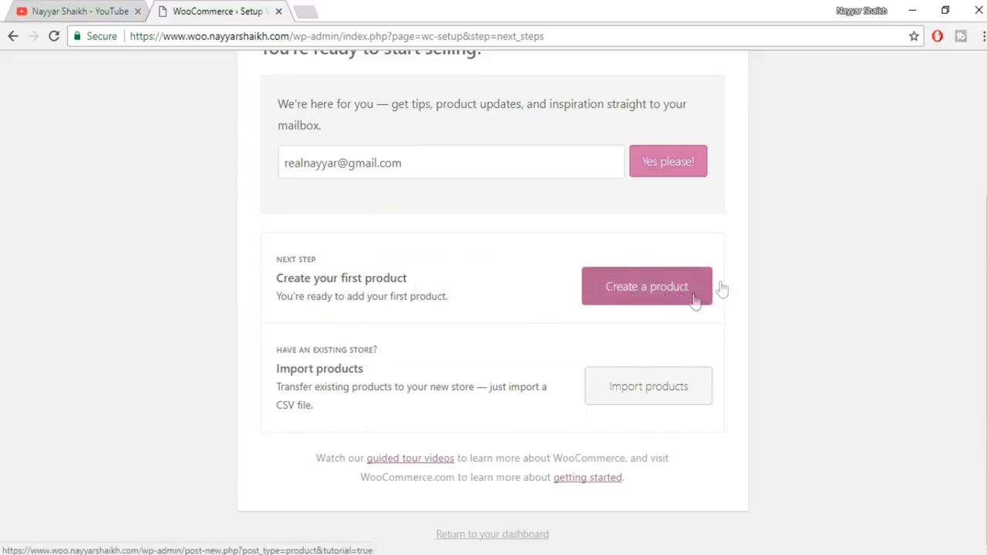
scroll(799, 249, up, 3)
scroll(800, 254, down, 2)
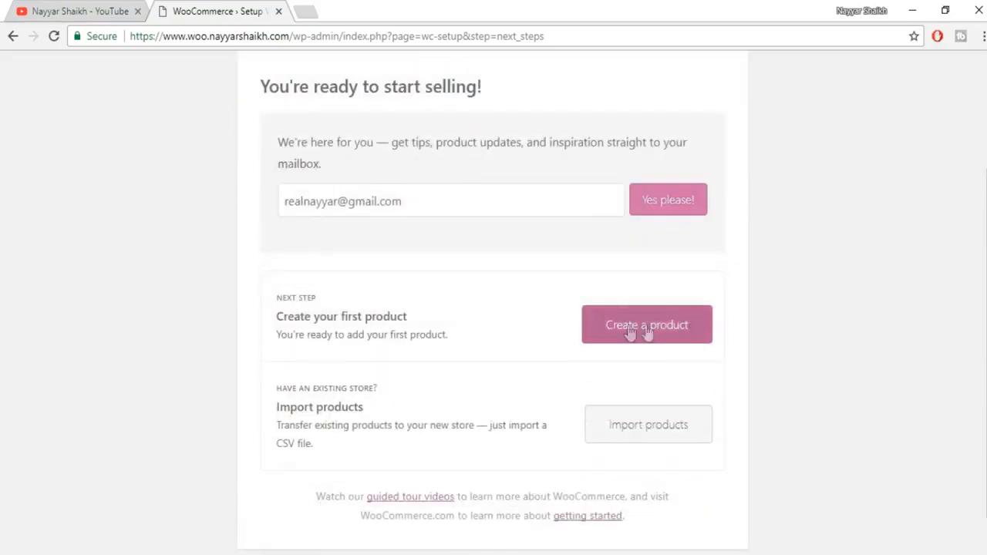
scroll(796, 321, down, 1)
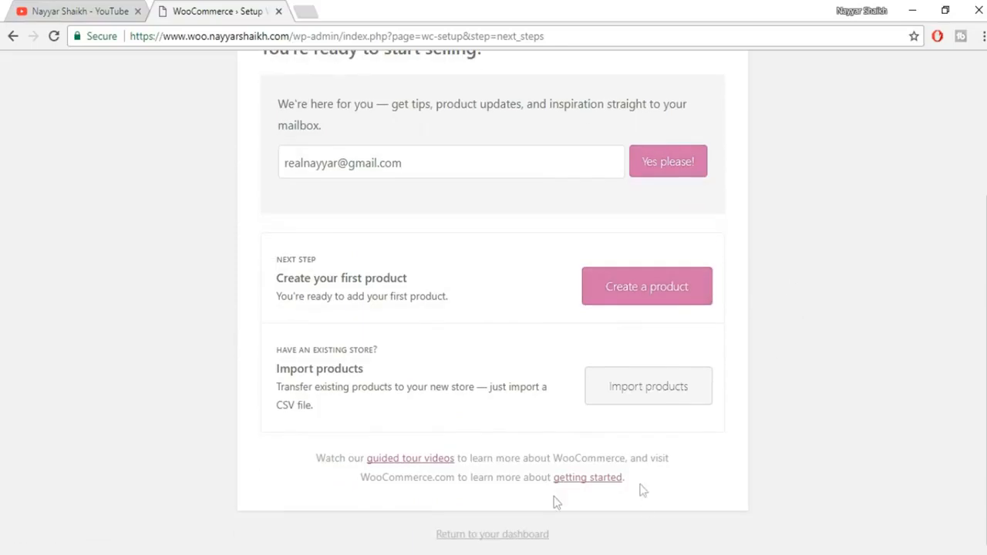
click(488, 534)
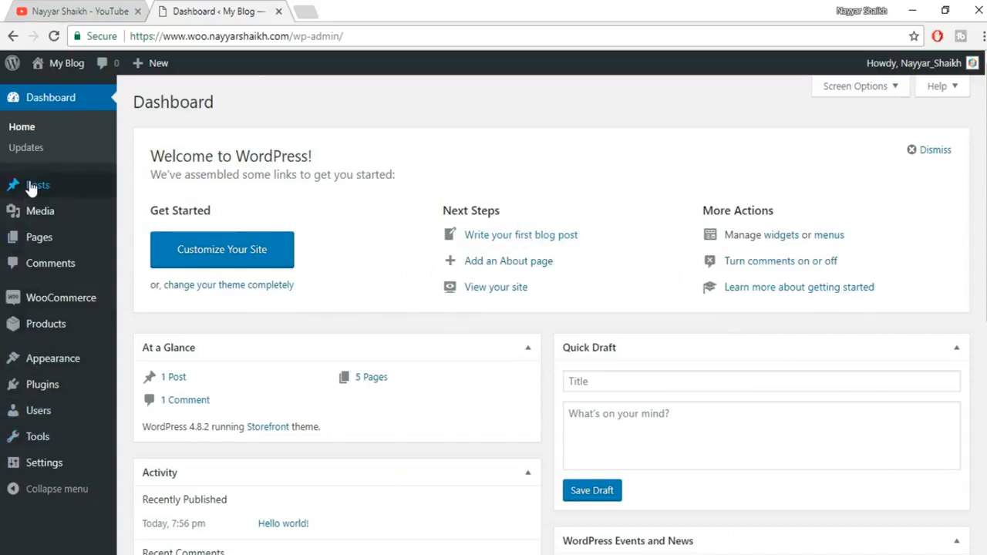
- Show the WooCommerce submenu in the Dashboard's admin sidebar
mouse_move(39, 302)
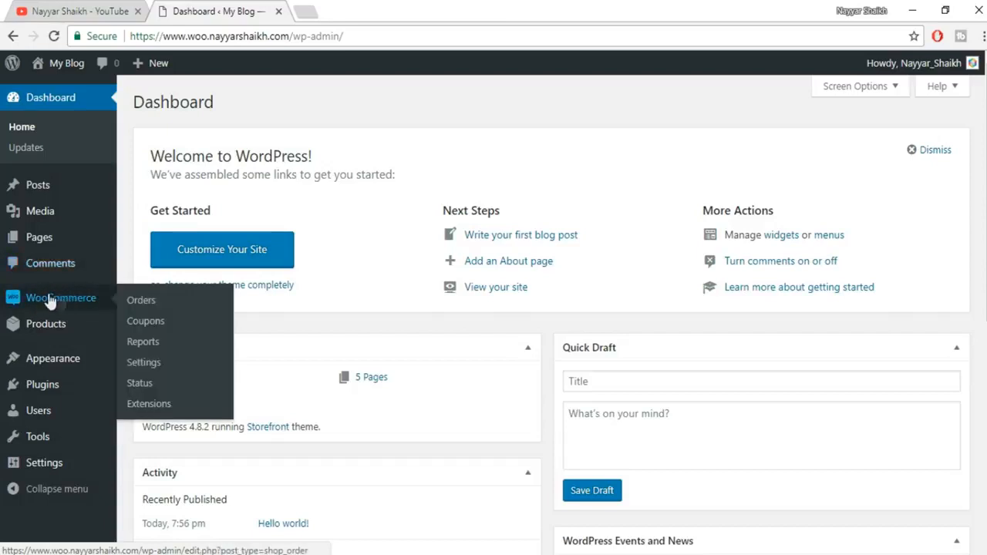
- Open the empty WooCommerce Orders page from the sidebar
click(151, 305)
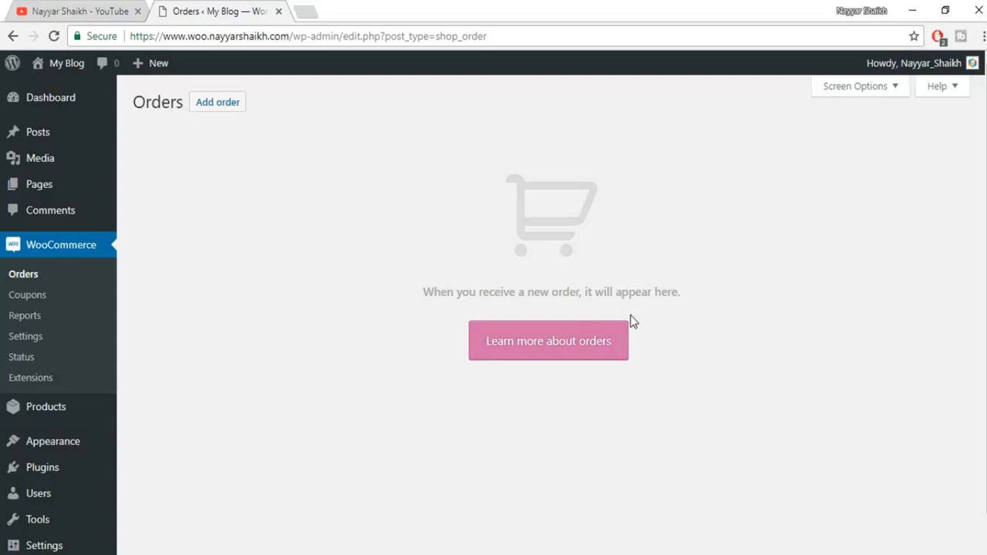
- Go from Coupons to the WooCommerce General settings and highlight the General options section
click(35, 300)
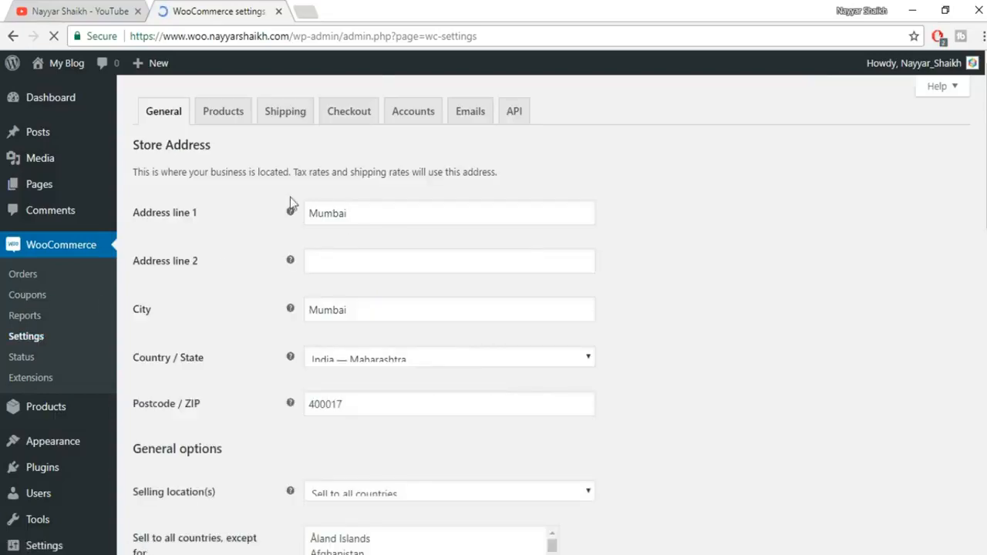
scroll(363, 305, down, 5)
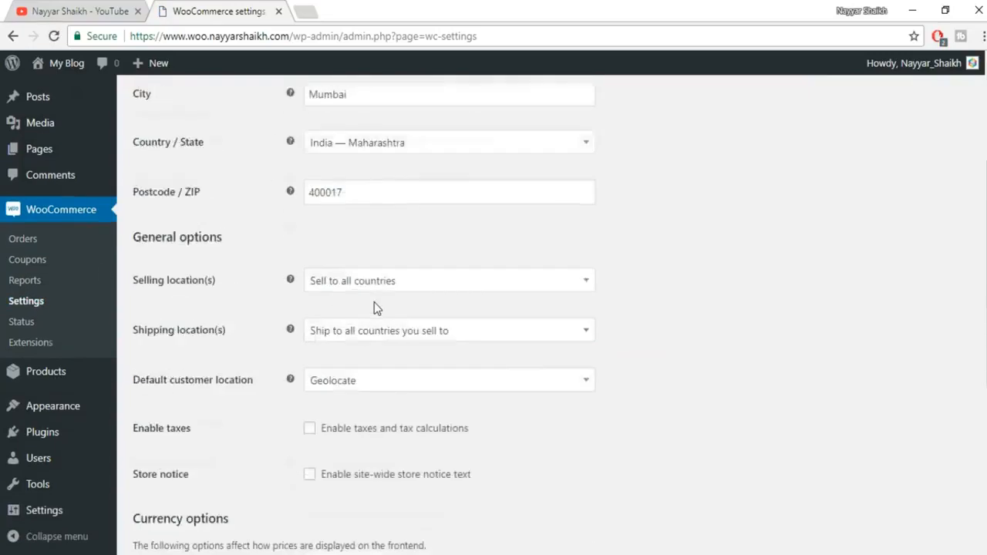
scroll(376, 308, up, 5)
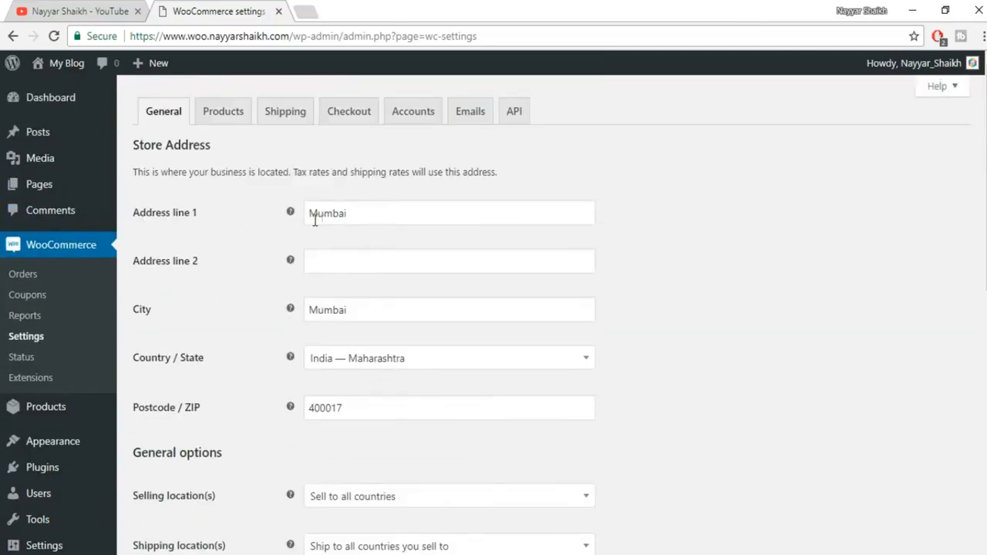
scroll(436, 266, down, 1)
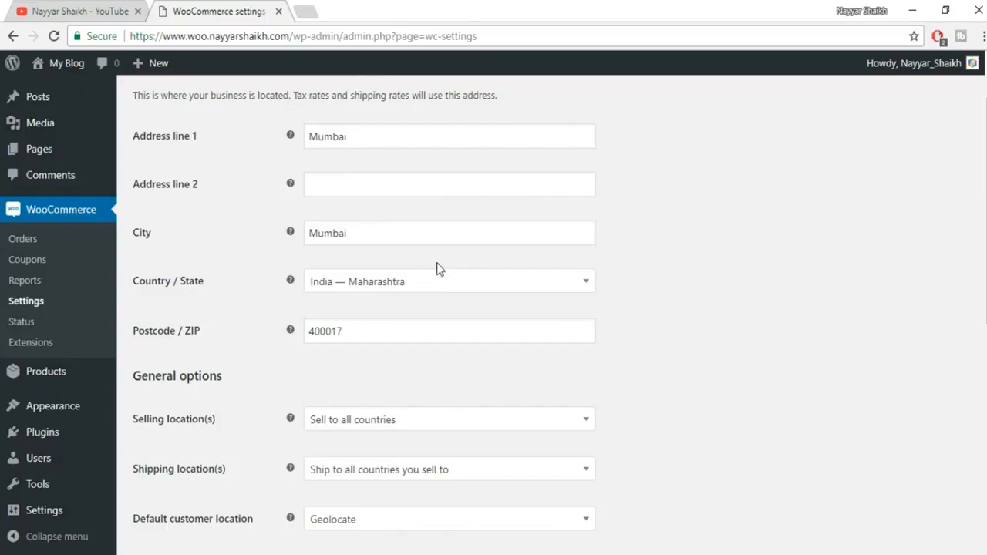
scroll(711, 244, down, 3)
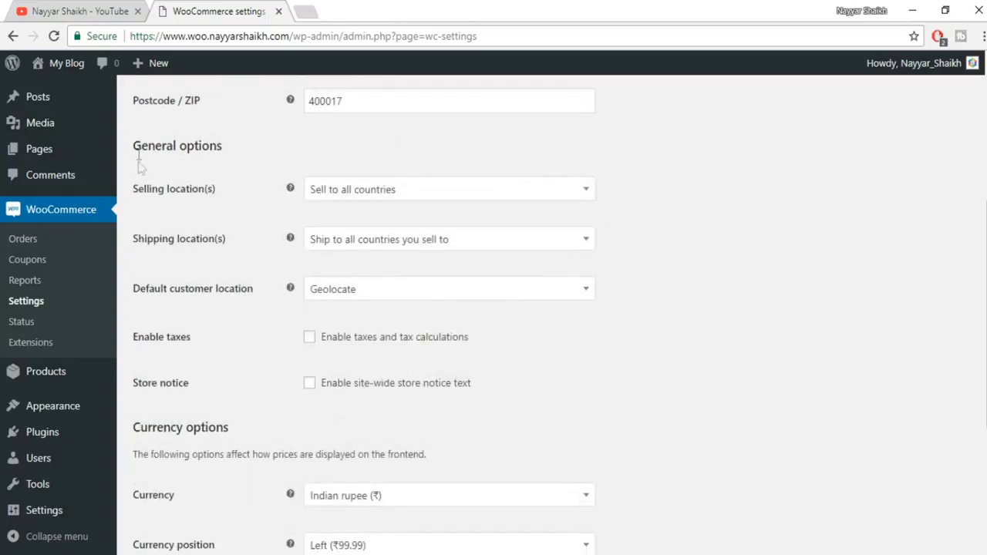
drag(133, 154, 247, 148)
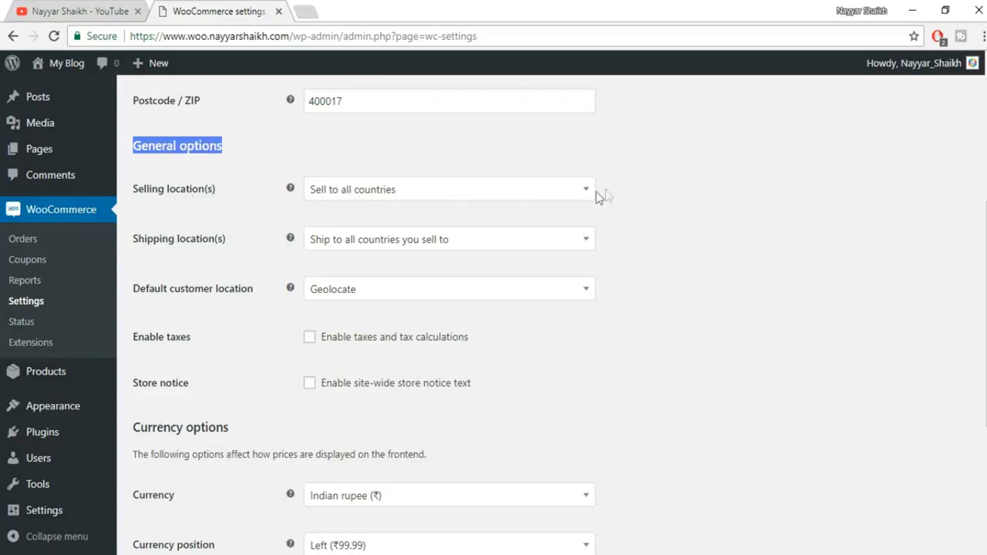
- Switch Selling location(s) to 'Sell to specific countries'
click(552, 194)
click(360, 223)
click(404, 193)
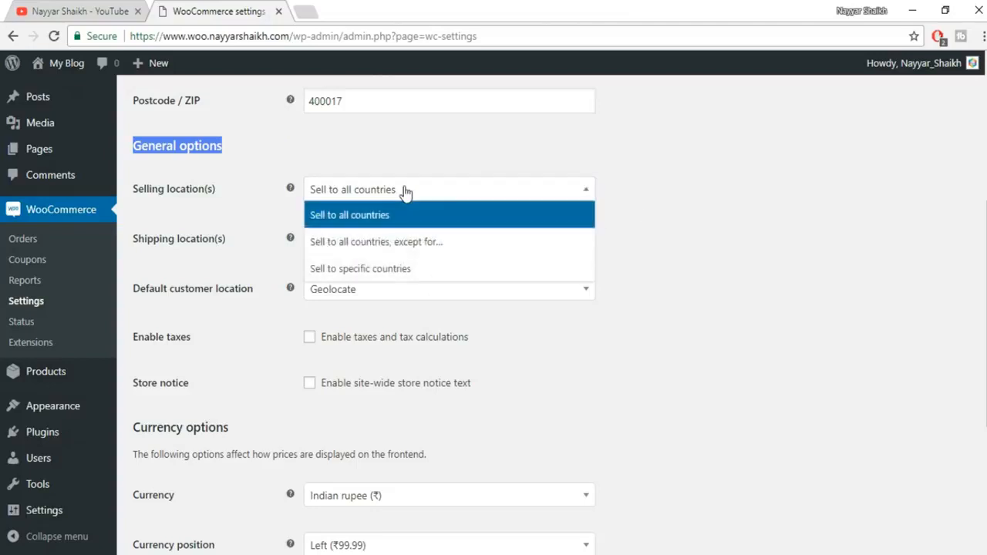
click(374, 270)
- Add India and Pakistan as selling countries
click(374, 239)
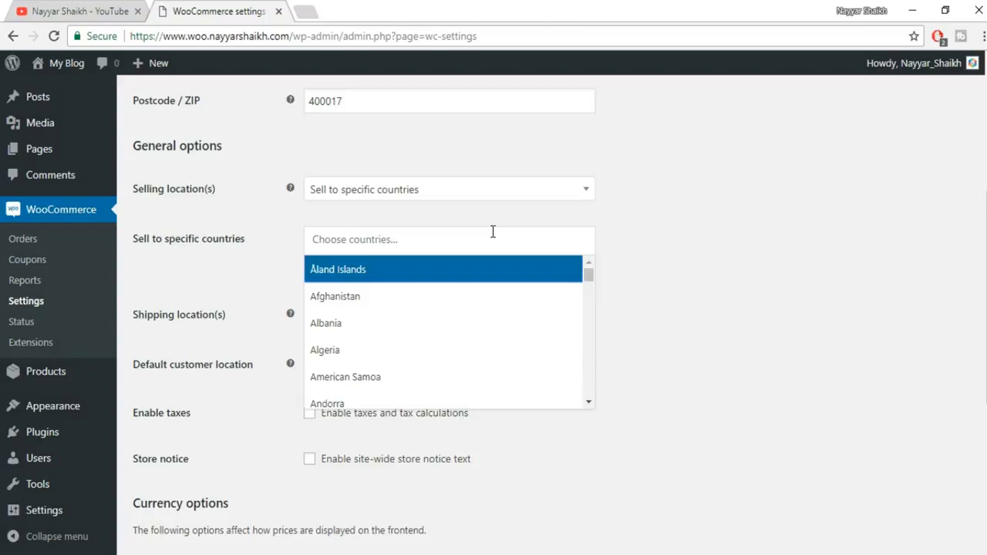
text(india)
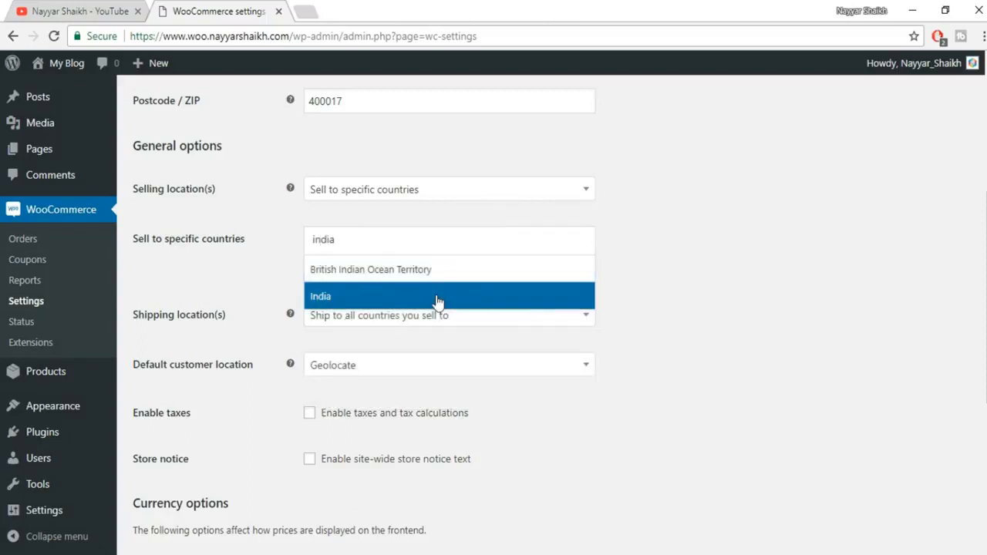
click(437, 300)
click(471, 252)
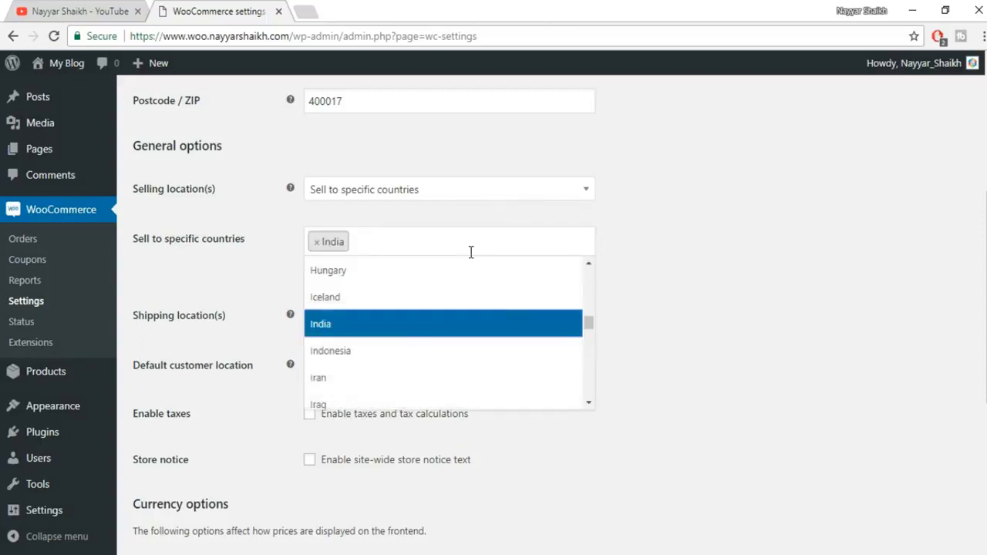
text(pakis)
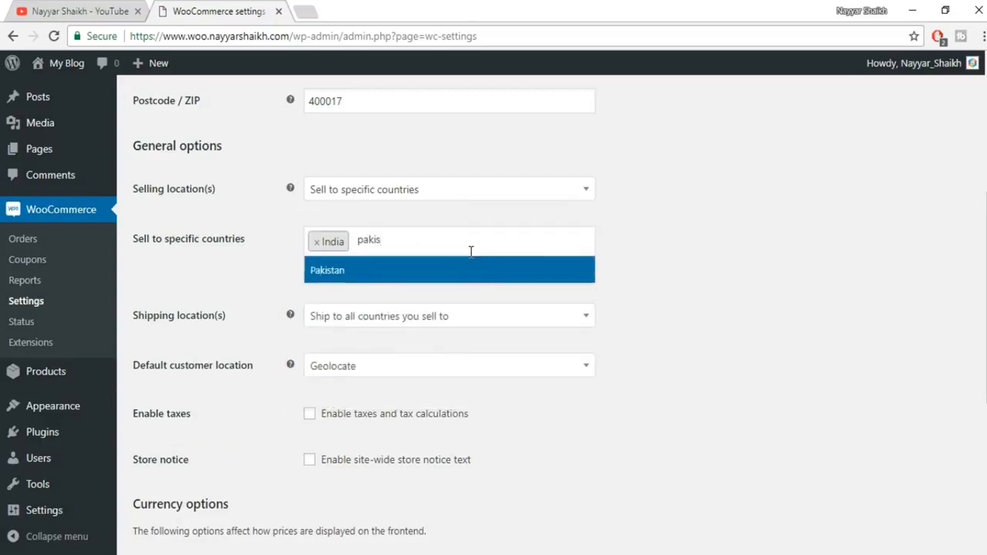
click(445, 291)
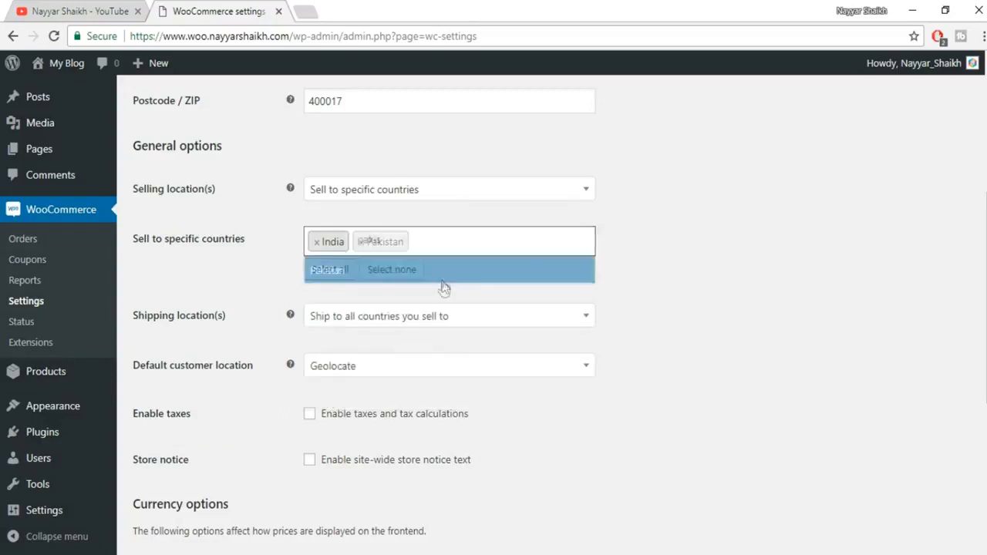
- Remove India and Pakistan from the selling countries again
click(448, 244)
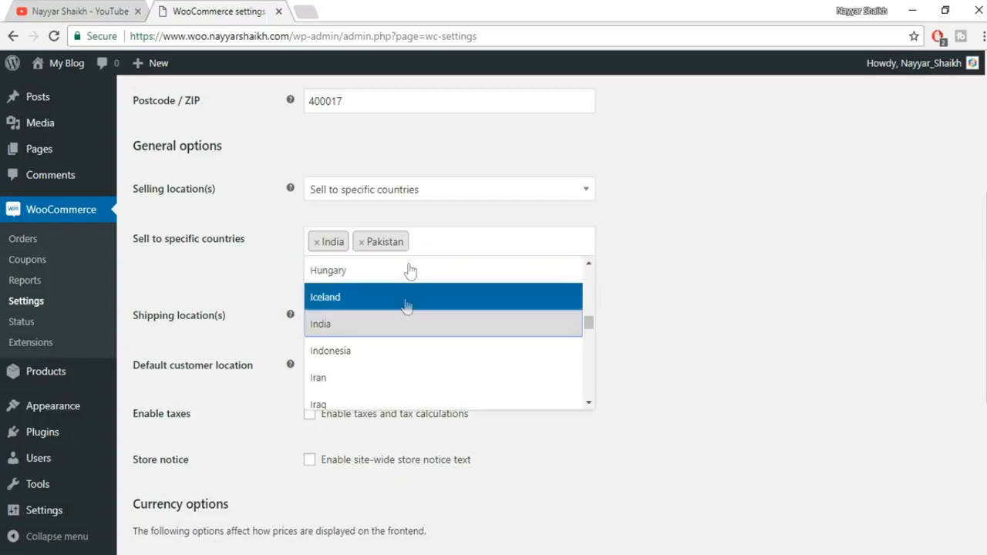
click(650, 271)
click(316, 242)
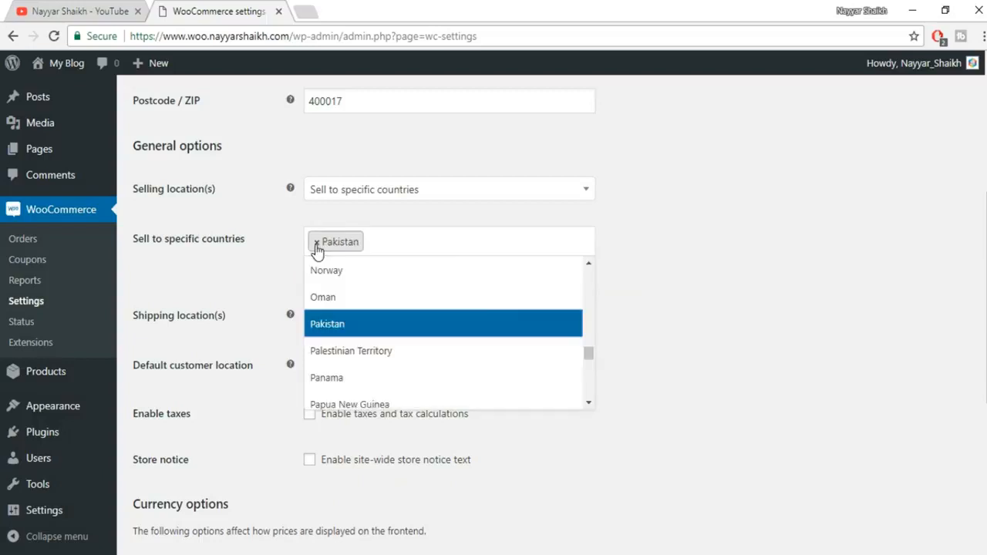
click(317, 244)
click(425, 191)
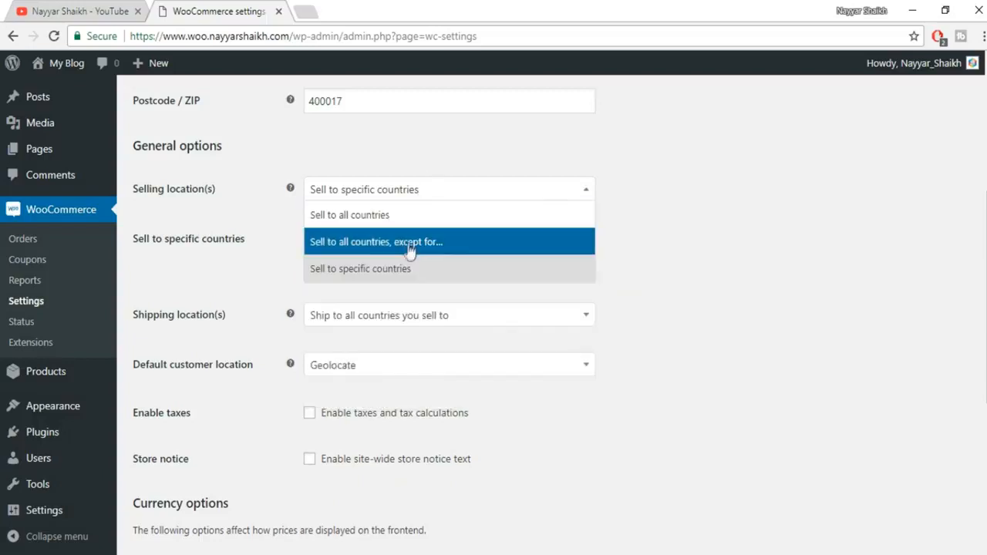
- Choose 'Sell to all countries, except for…' and exclude United States (US)
click(438, 246)
click(419, 246)
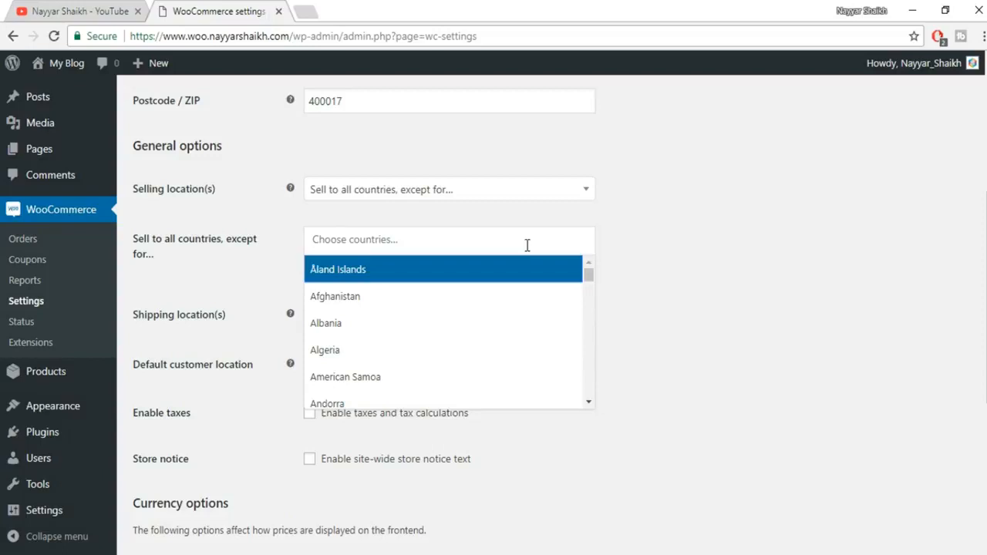
text(uni)
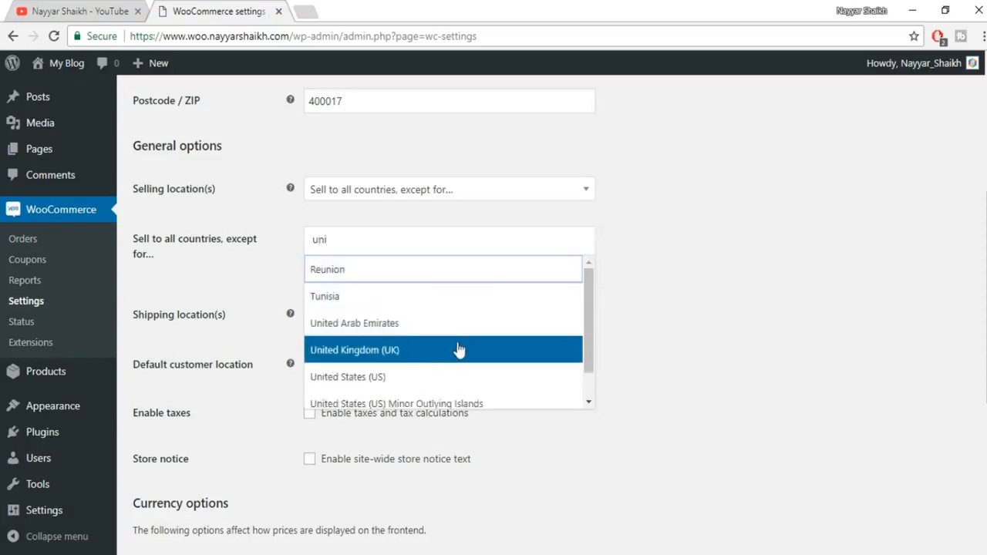
click(419, 379)
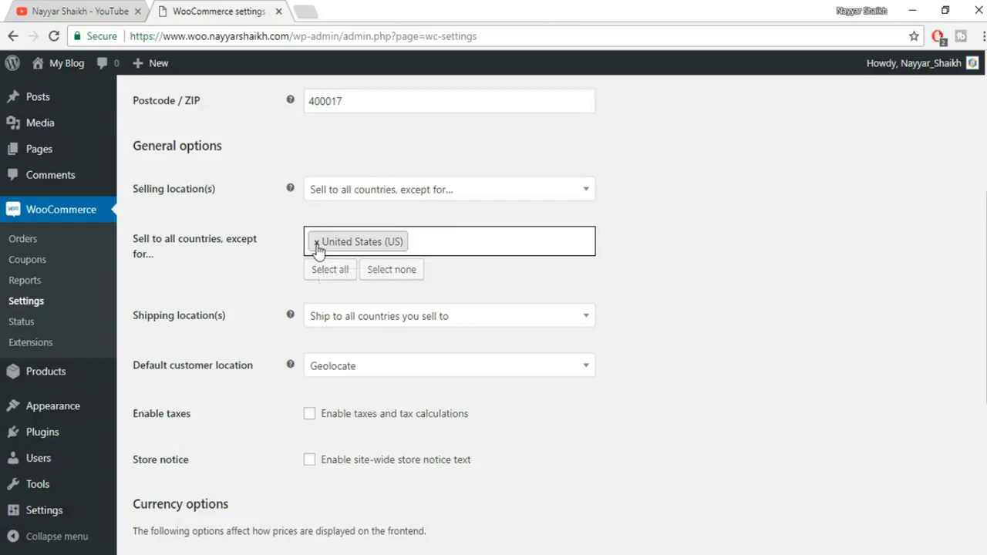
click(354, 190)
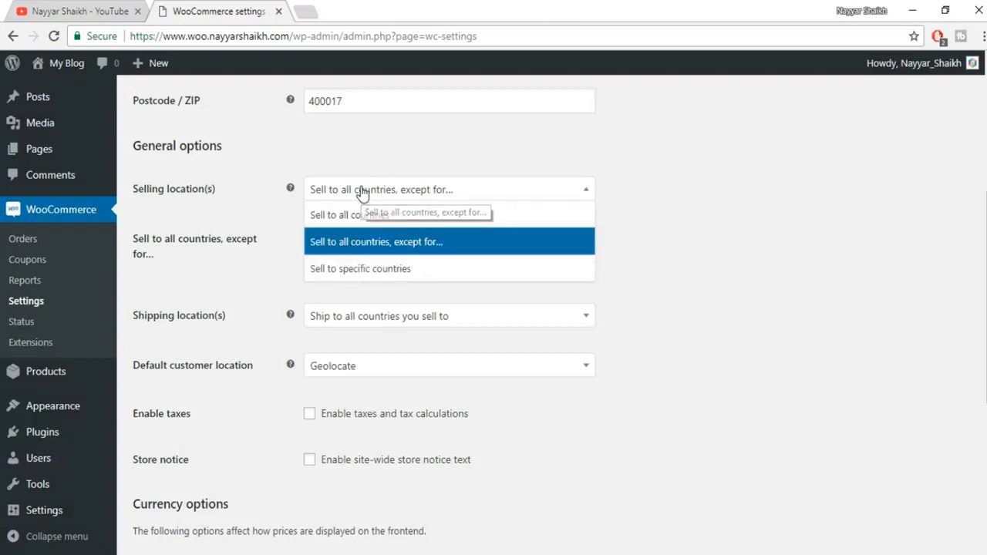
click(344, 270)
click(355, 240)
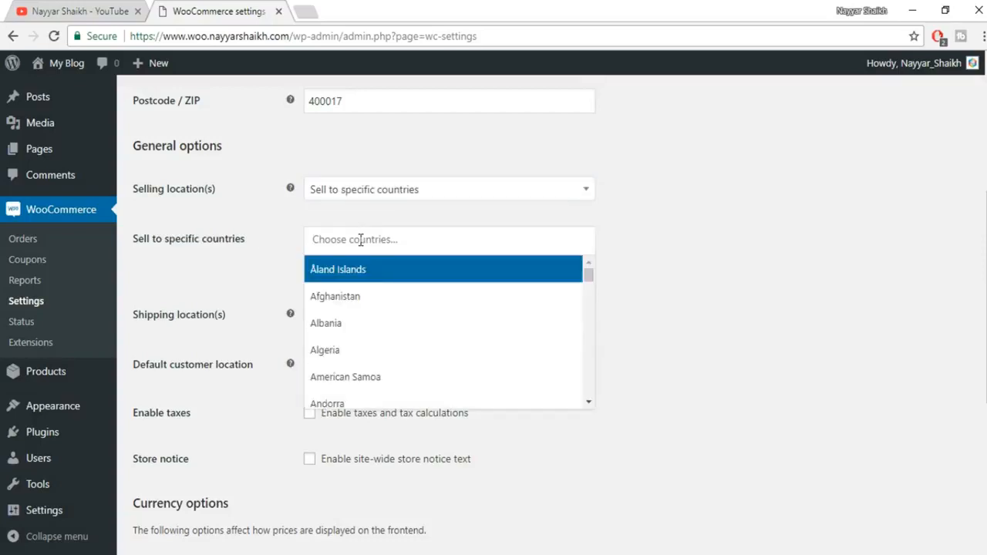
text(india)
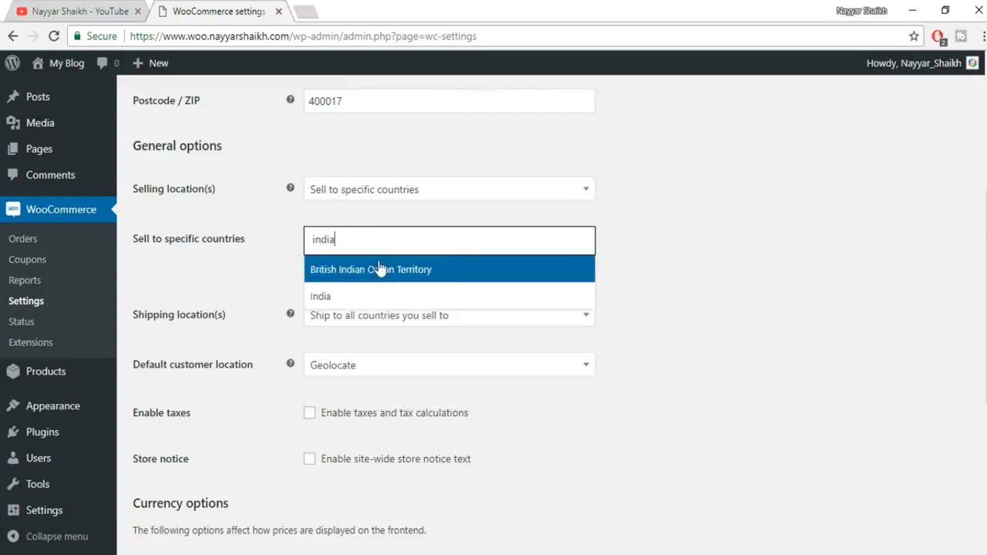
click(378, 299)
scroll(235, 268, down, 2)
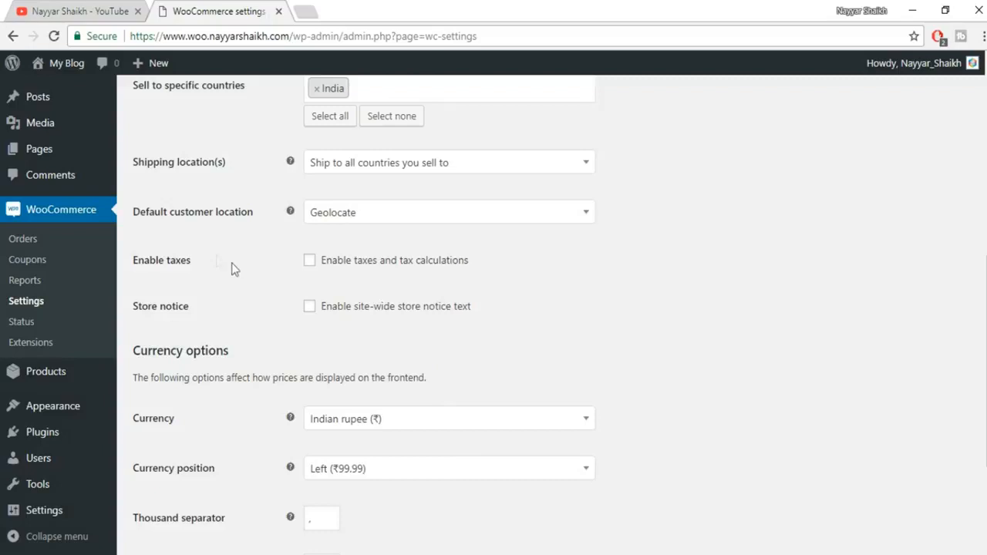
click(407, 170)
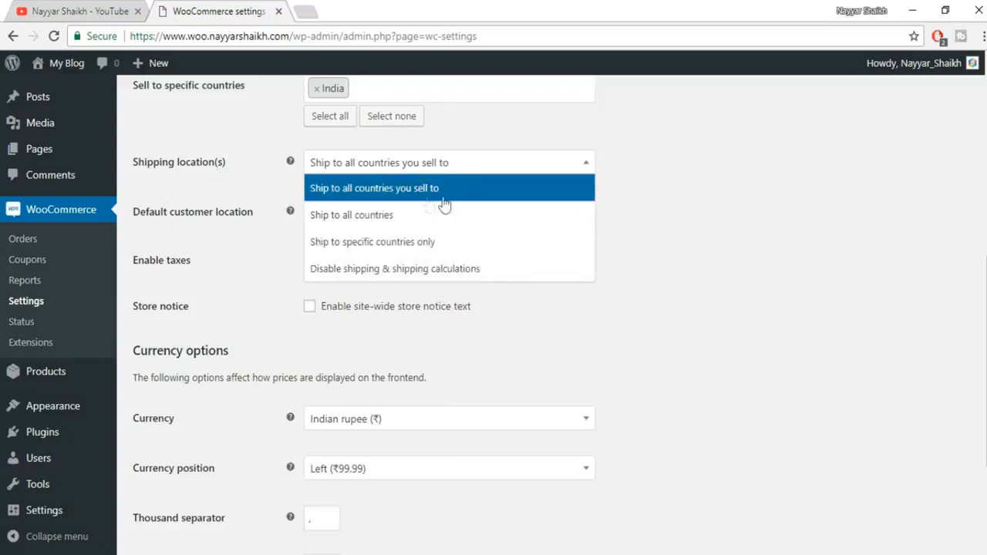
click(441, 189)
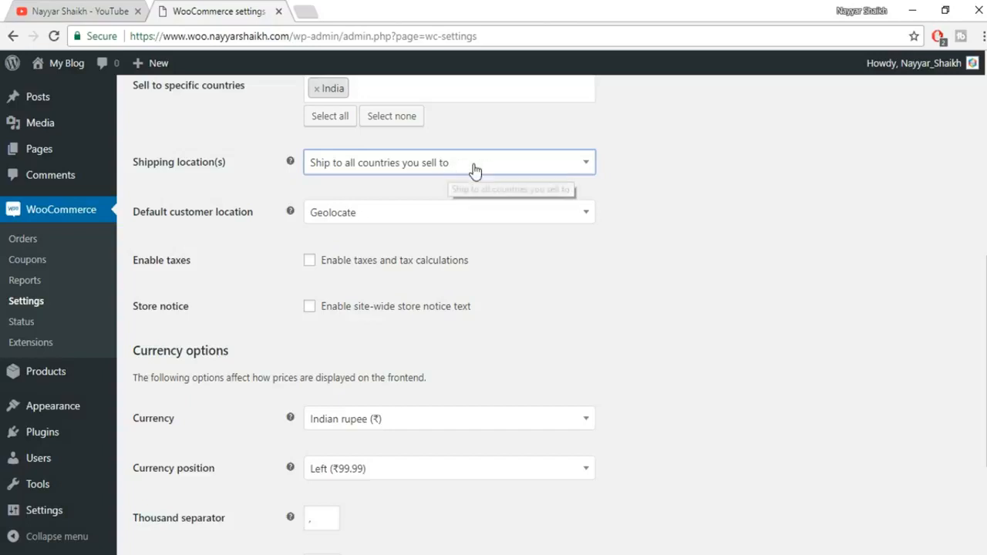
click(475, 168)
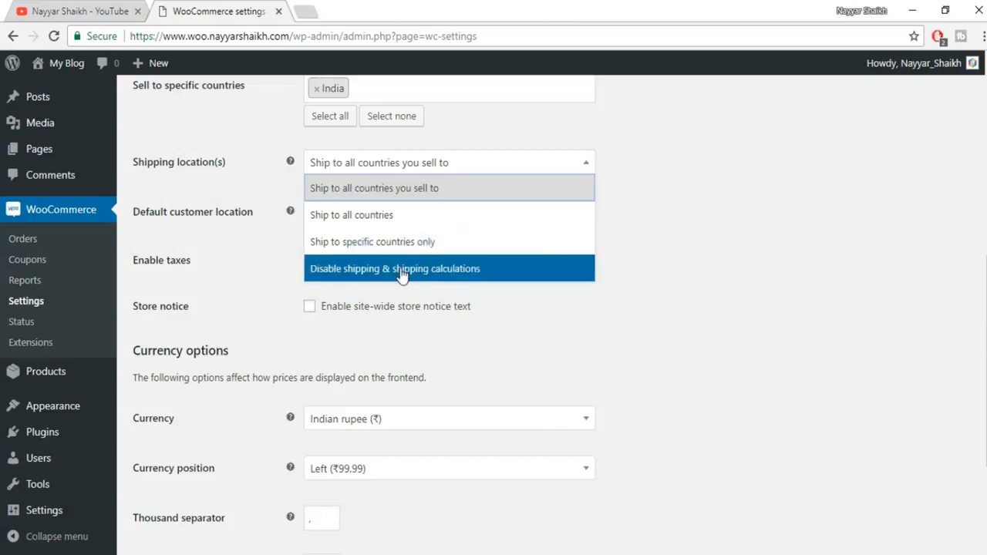
click(387, 191)
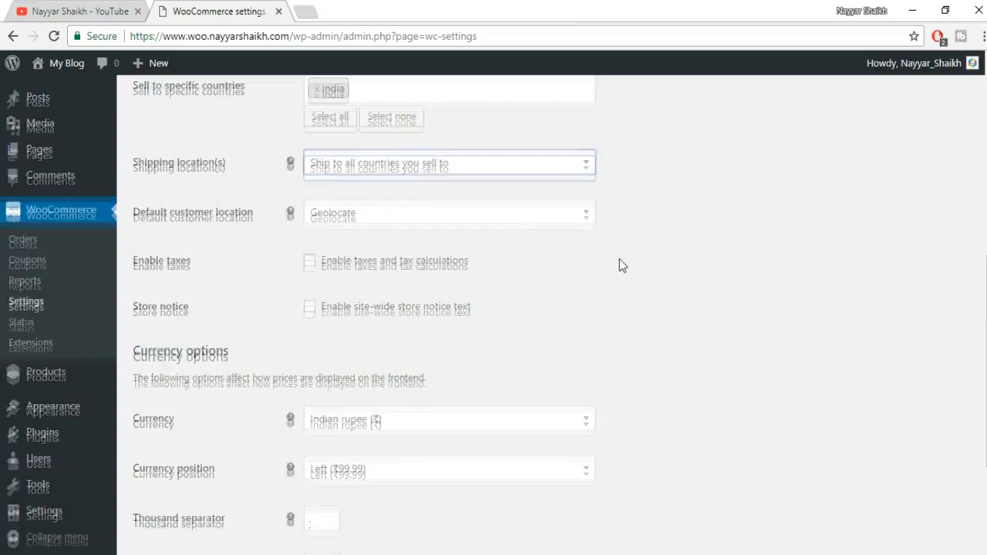
scroll(623, 265, up, 2)
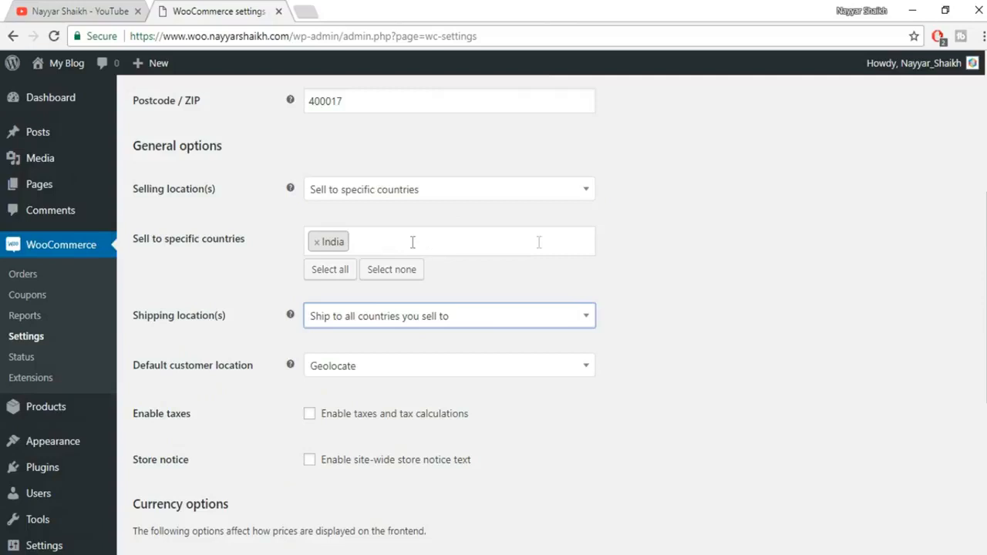
click(354, 316)
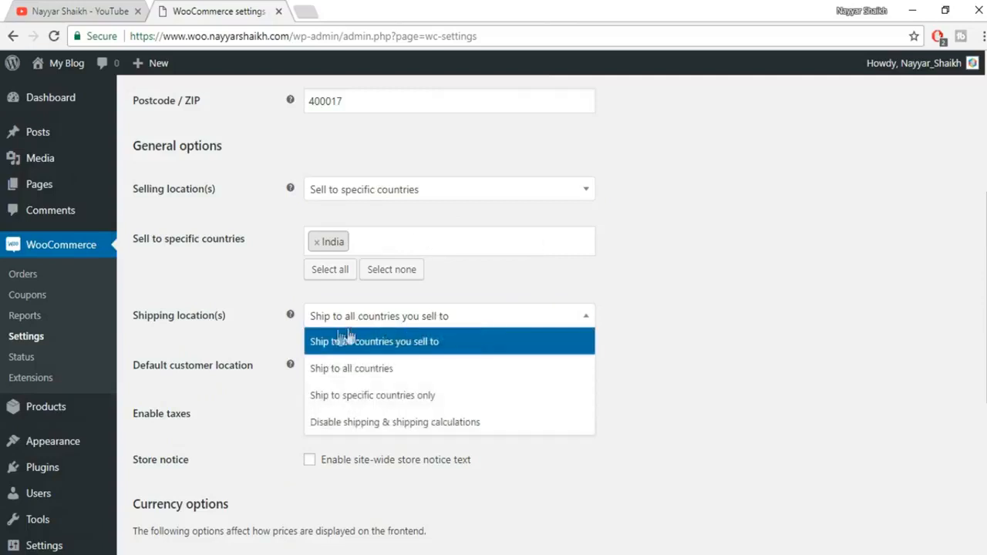
click(657, 306)
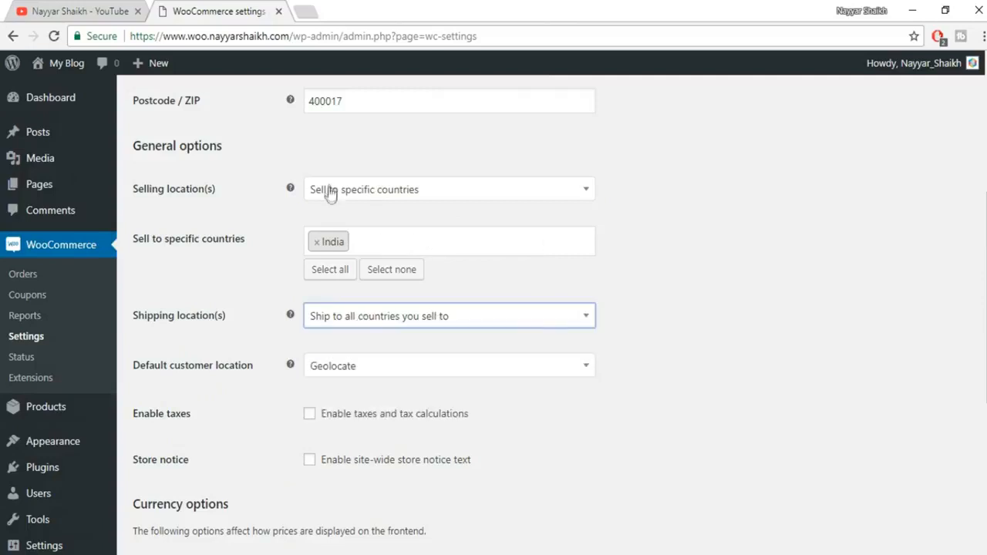
click(379, 319)
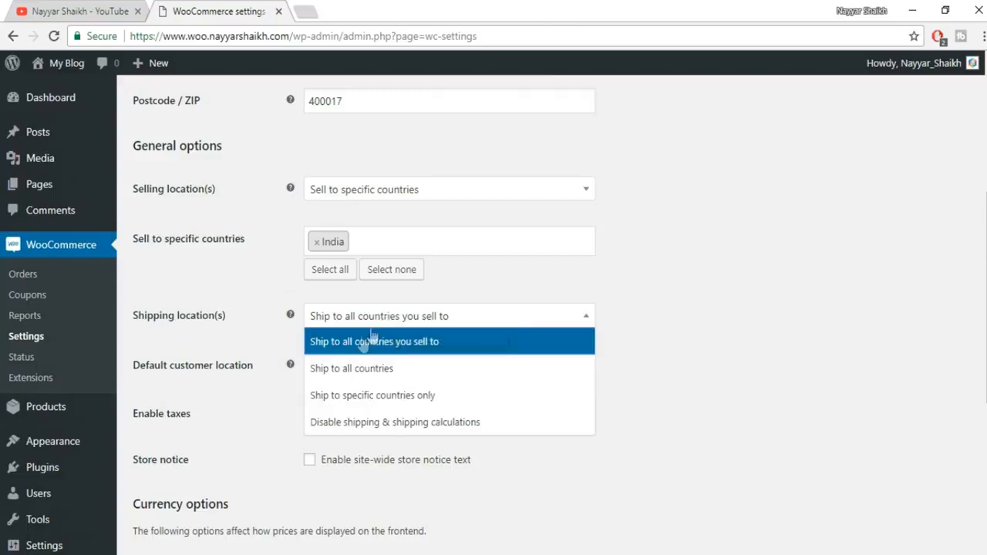
click(383, 351)
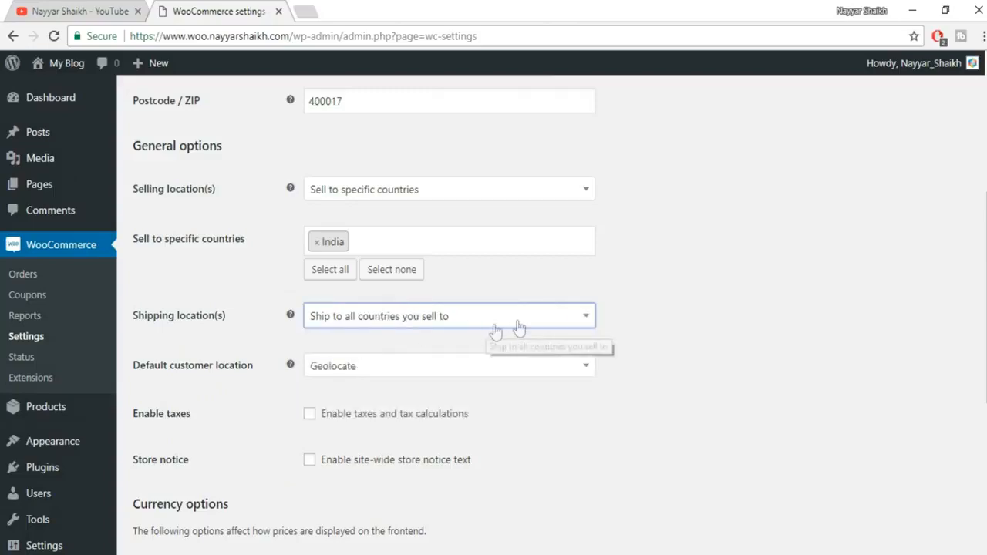
scroll(463, 316, down, 2)
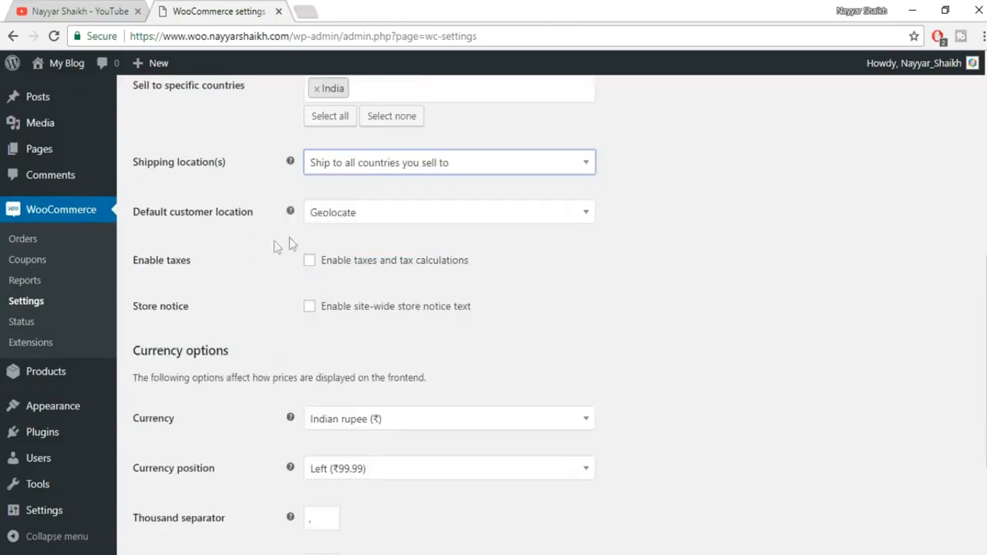
- Keep Geolocate as the default customer location and enable taxes and tax calculations
click(395, 220)
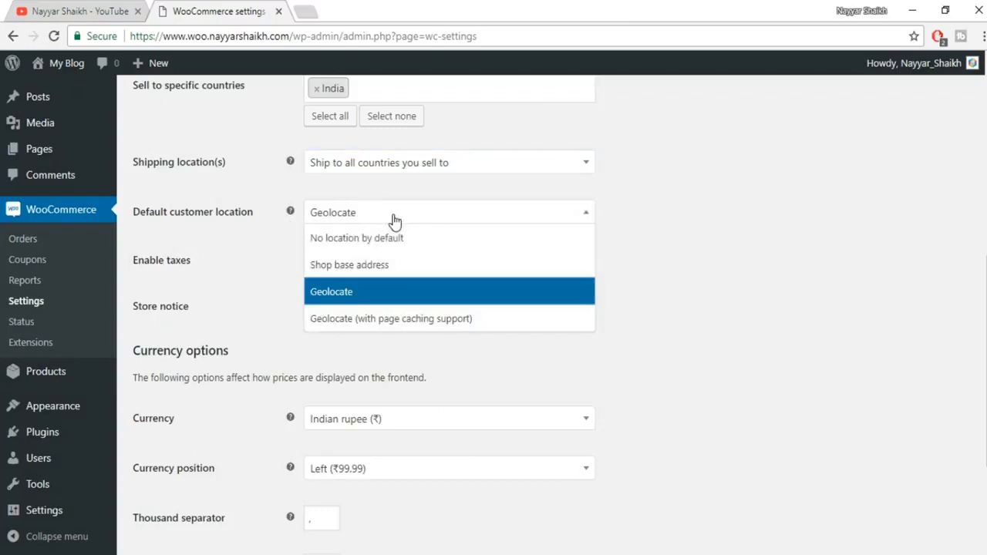
click(373, 300)
scroll(621, 294, down, 1)
scroll(617, 295, down, 2)
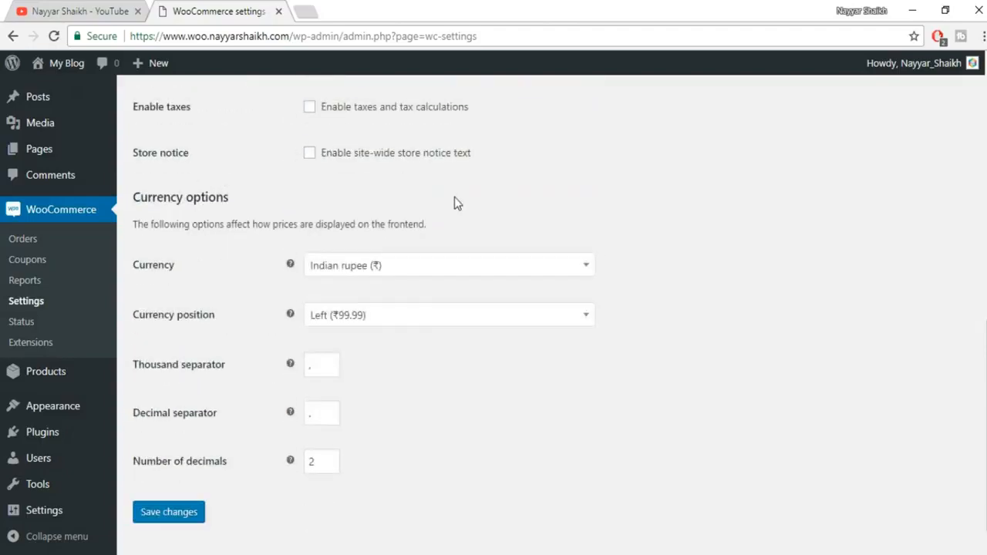
scroll(451, 204, up, 2)
click(310, 185)
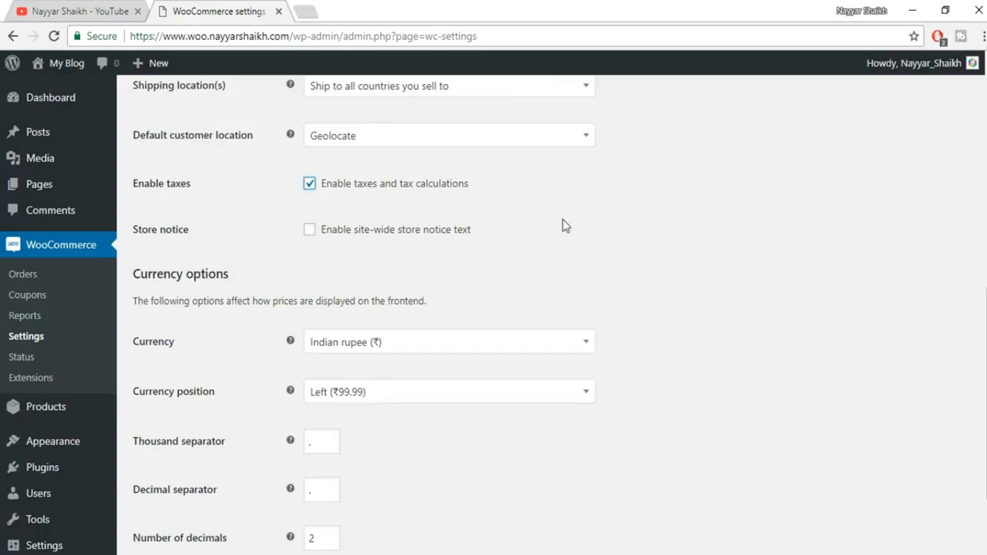
- Keep the rupee currency position on the left (₹99.99) and select the decimals value
scroll(697, 234, down, 2)
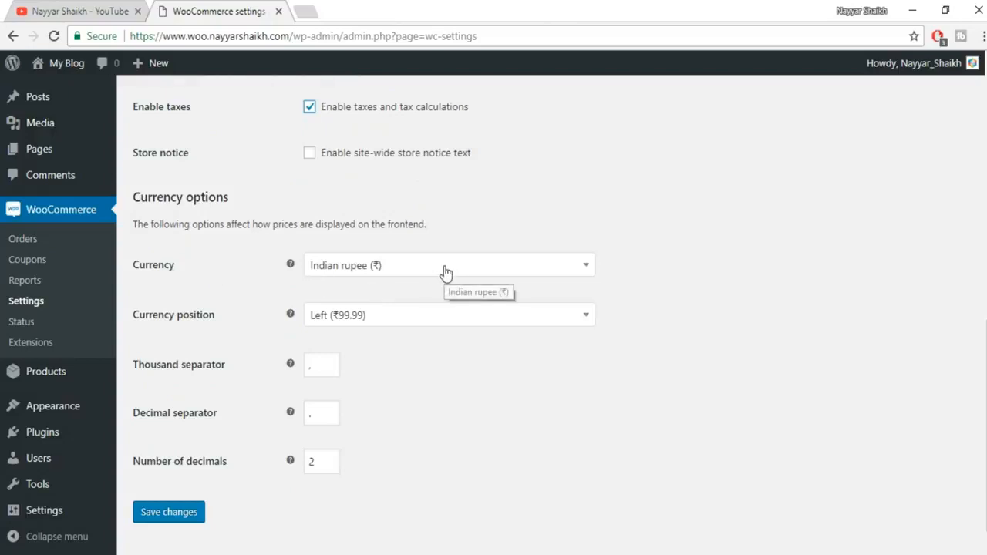
click(388, 324)
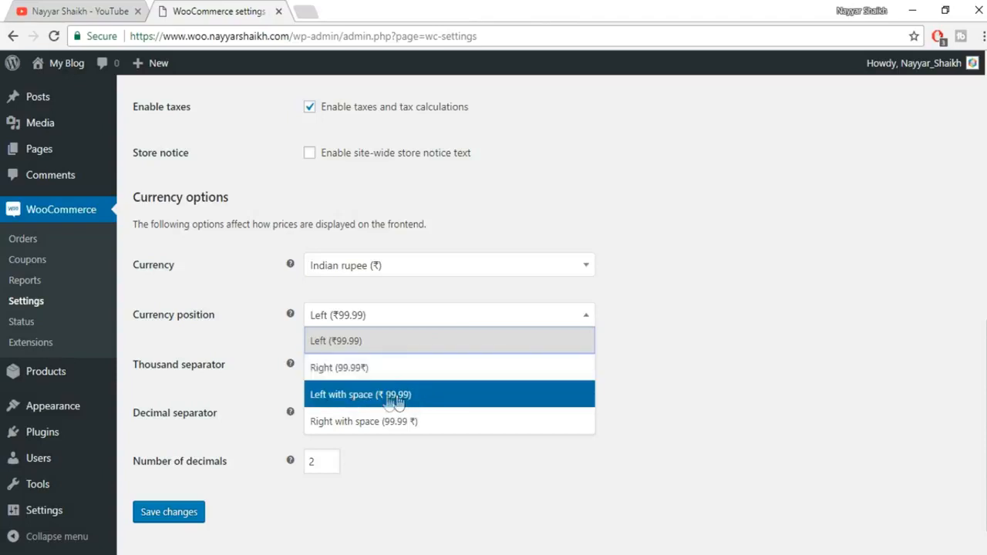
click(372, 349)
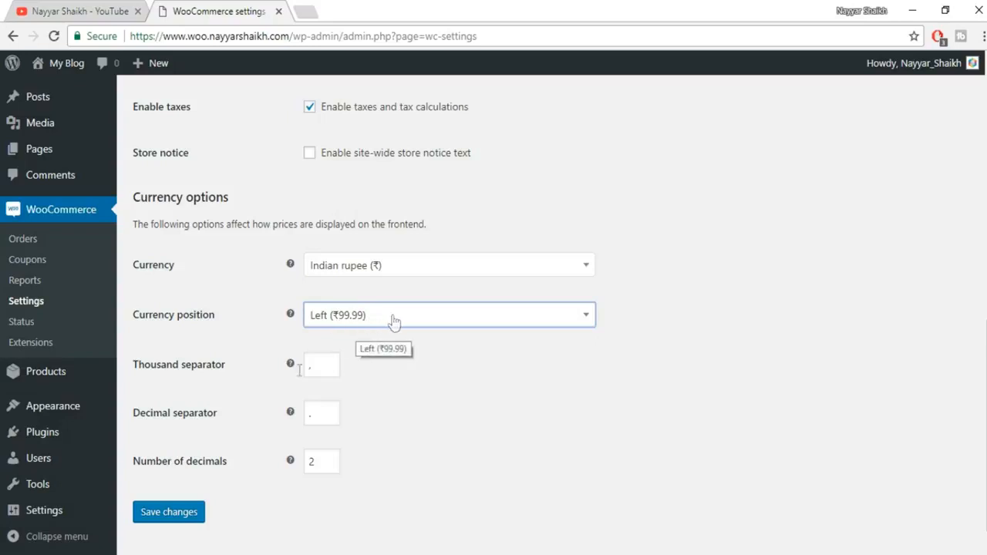
double_click(314, 460)
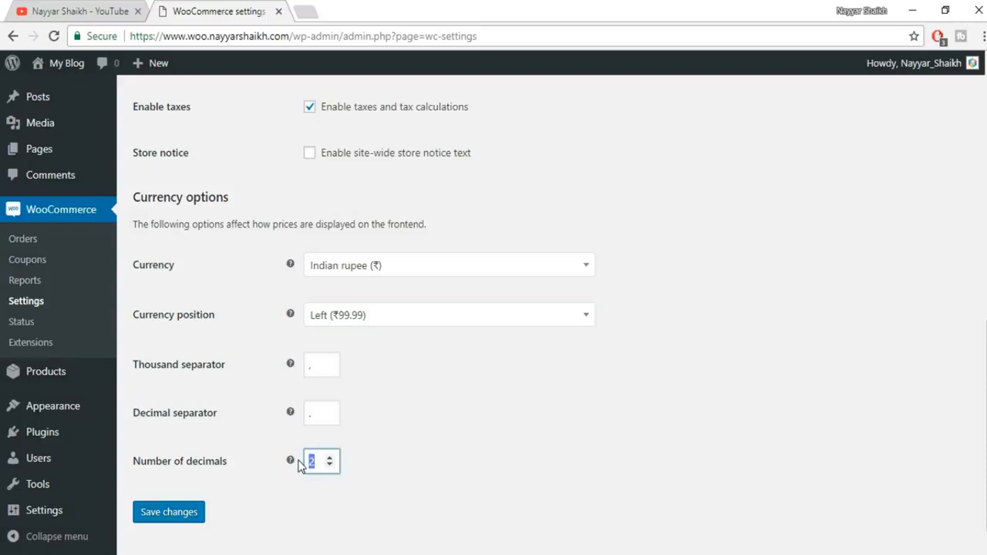
- Save the WooCommerce general settings and go to the Products settings
click(176, 519)
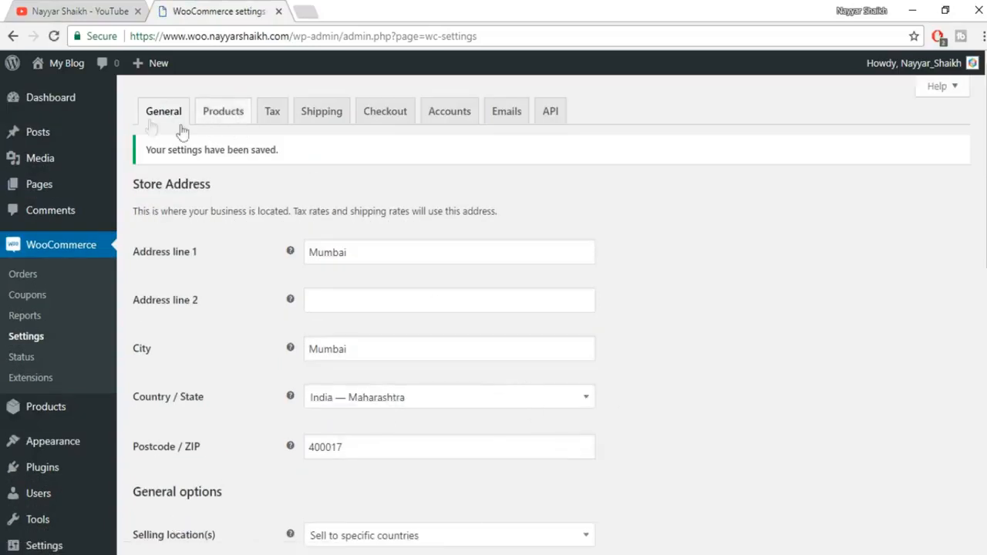
scroll(237, 359, down, 1)
scroll(252, 276, up, 1)
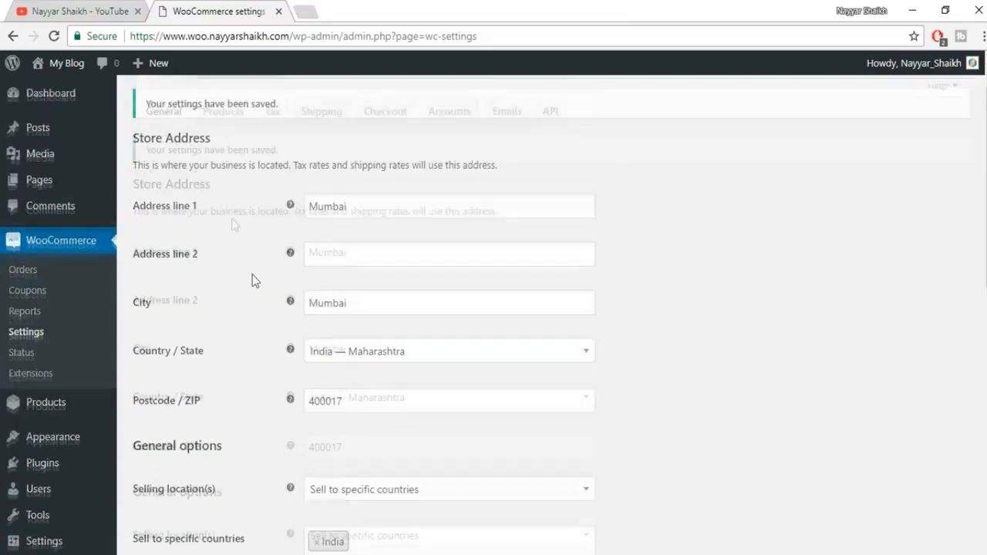
click(228, 126)
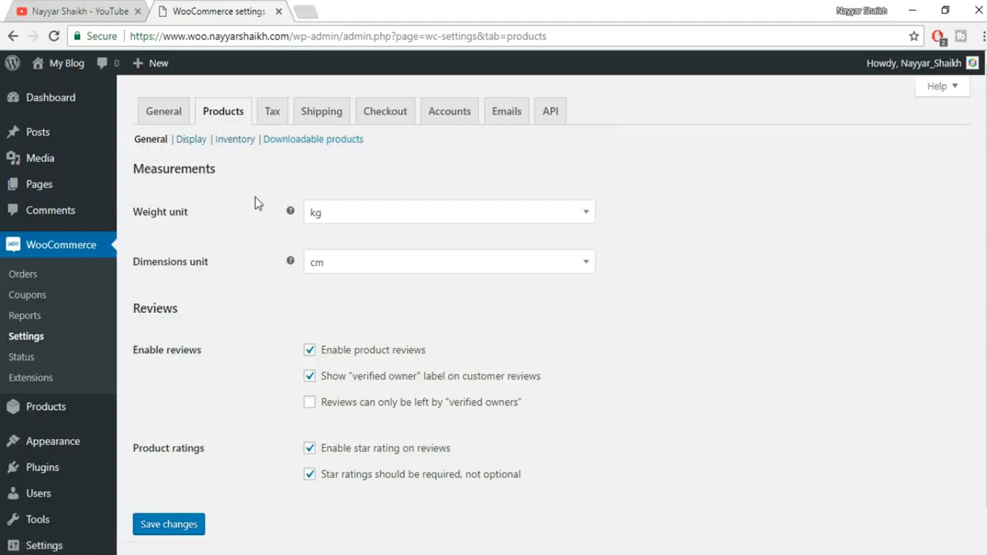
- Settle on g as the weight unit after trying kg, and keep cm for dimensions
scroll(231, 202, down, 1)
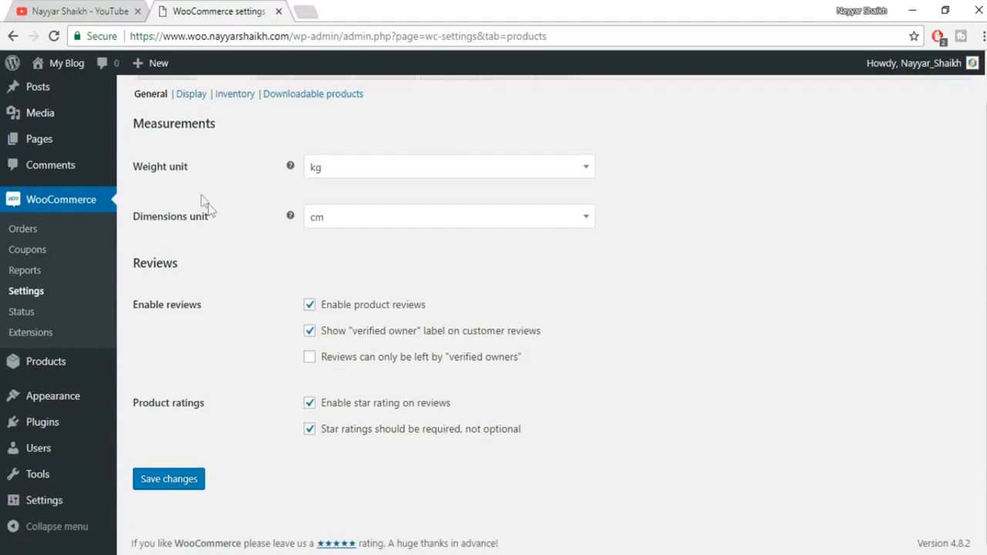
click(349, 178)
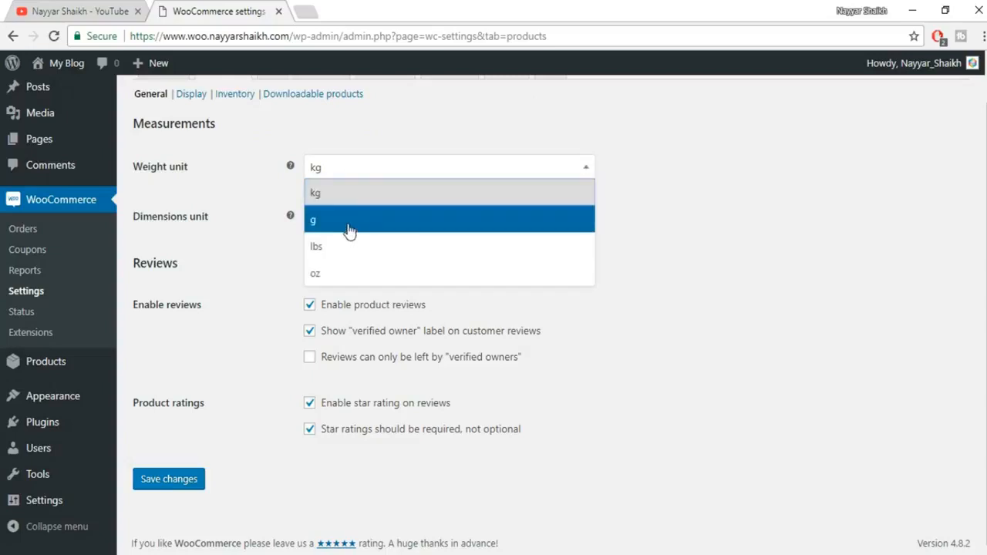
click(347, 226)
click(364, 176)
click(668, 162)
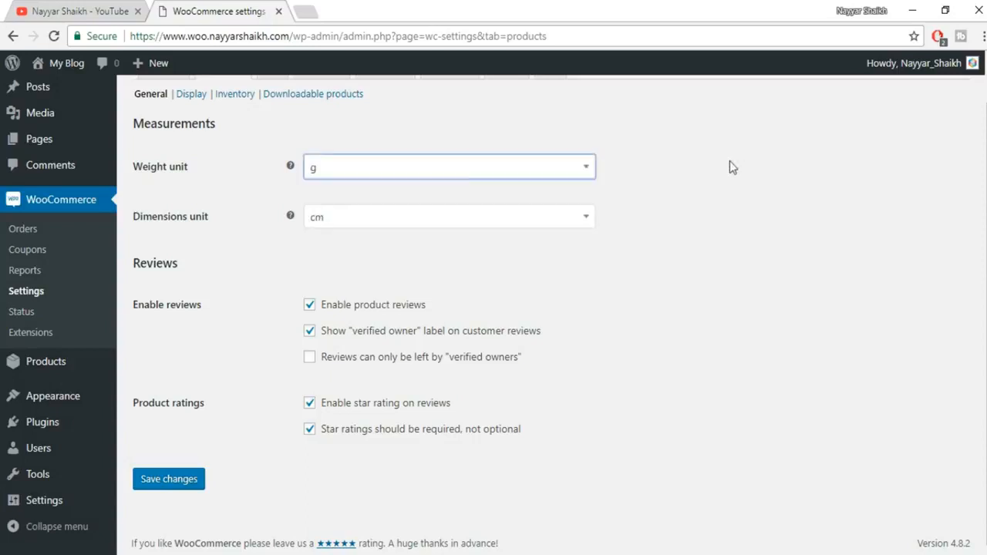
click(456, 176)
click(381, 197)
click(456, 177)
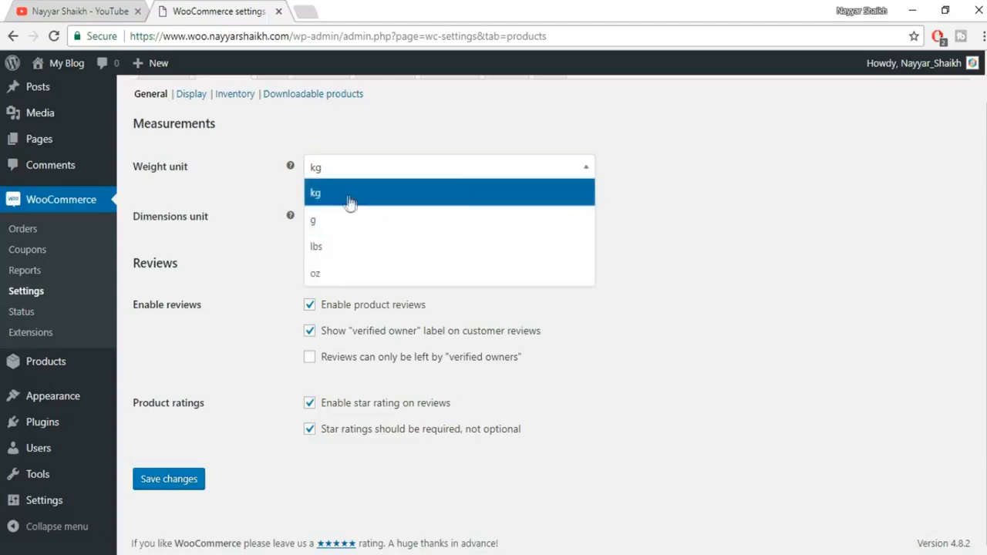
click(351, 202)
click(374, 171)
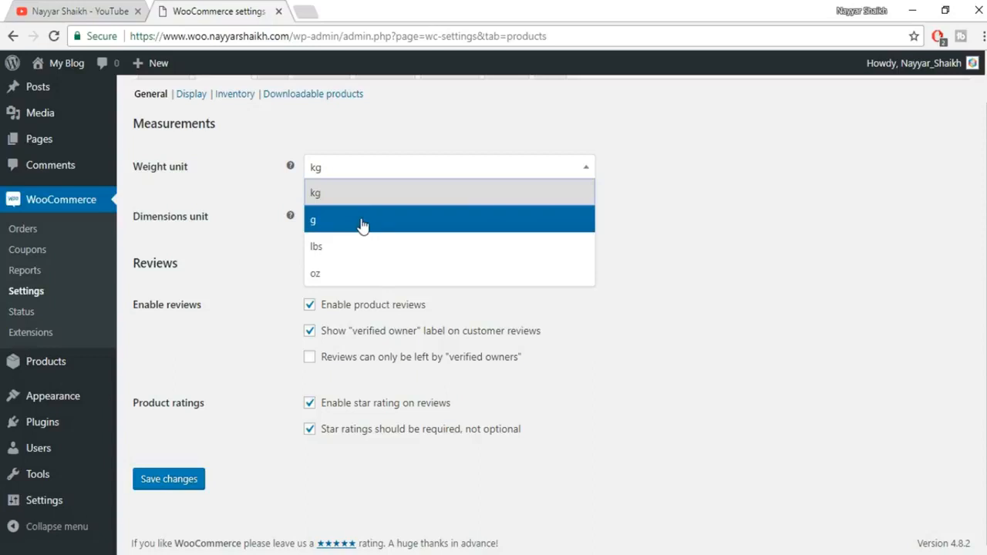
click(333, 222)
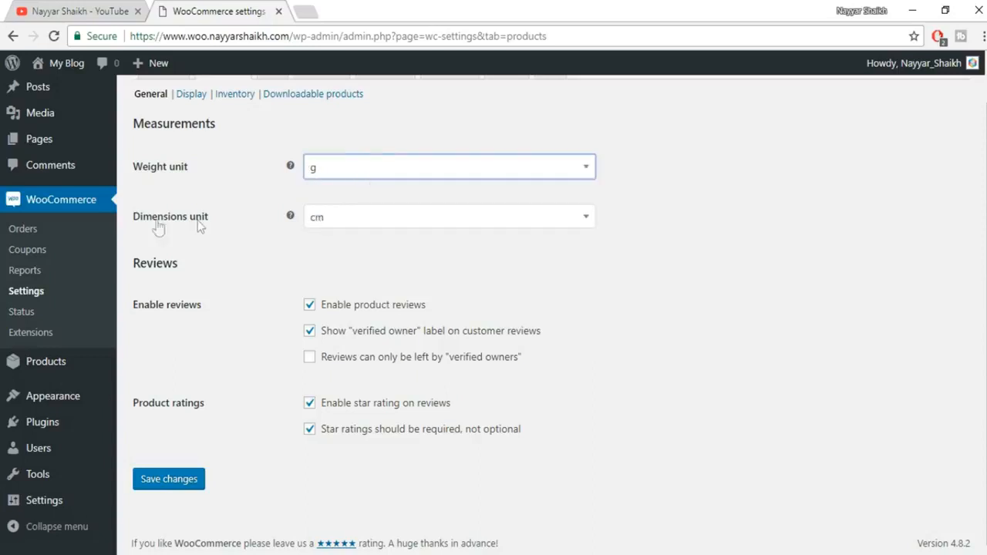
click(386, 223)
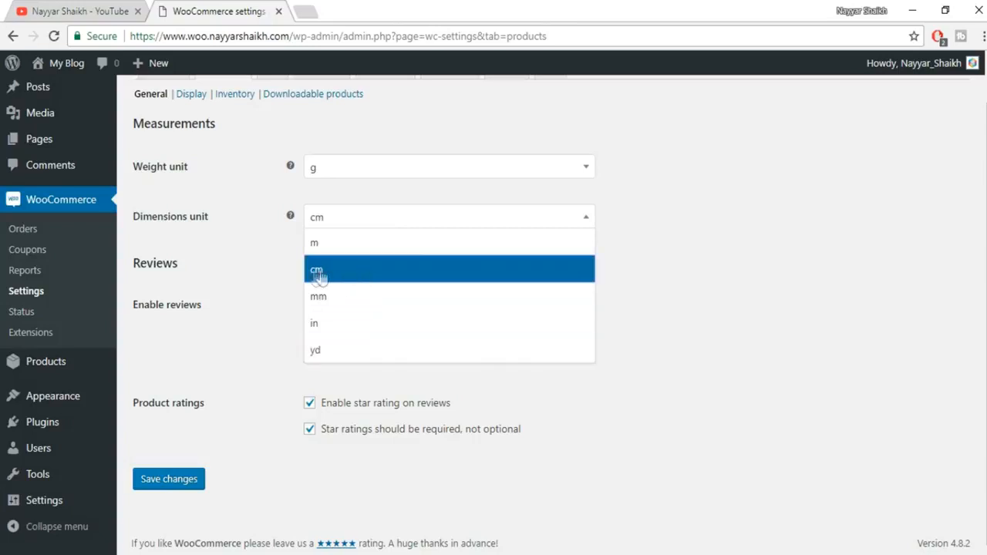
click(372, 272)
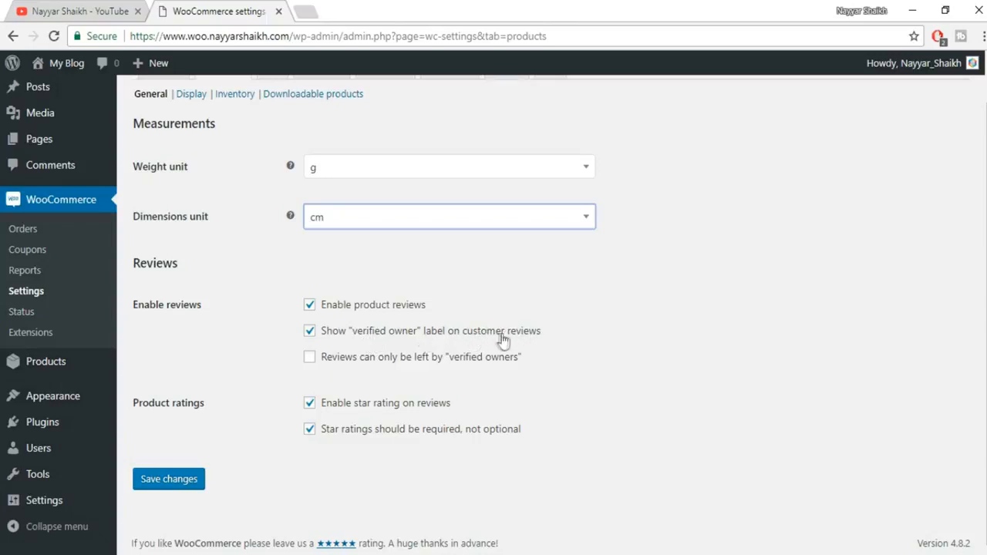
- Leave reviews open to everyone rather than verified owners only, and save the product settings
drag(353, 335, 415, 340)
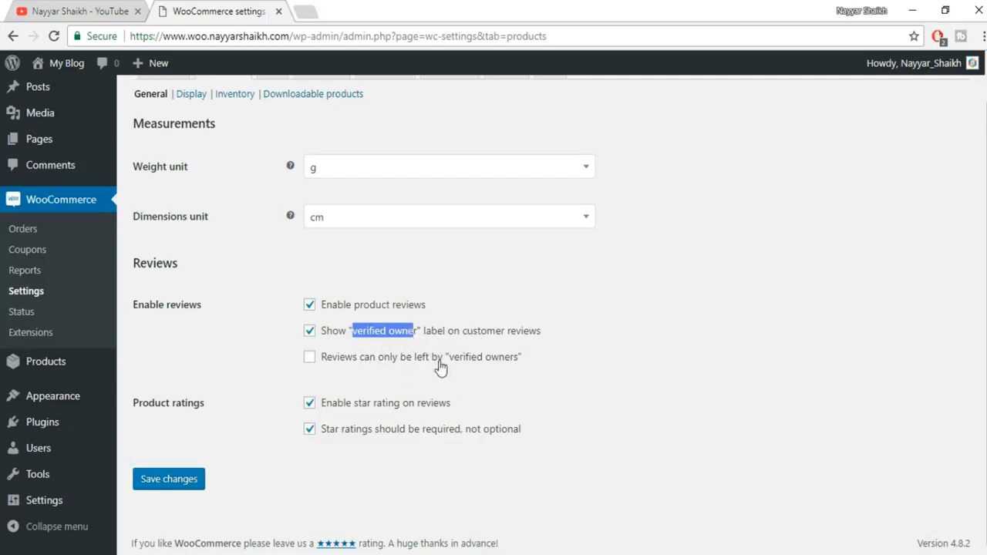
click(361, 362)
click(330, 363)
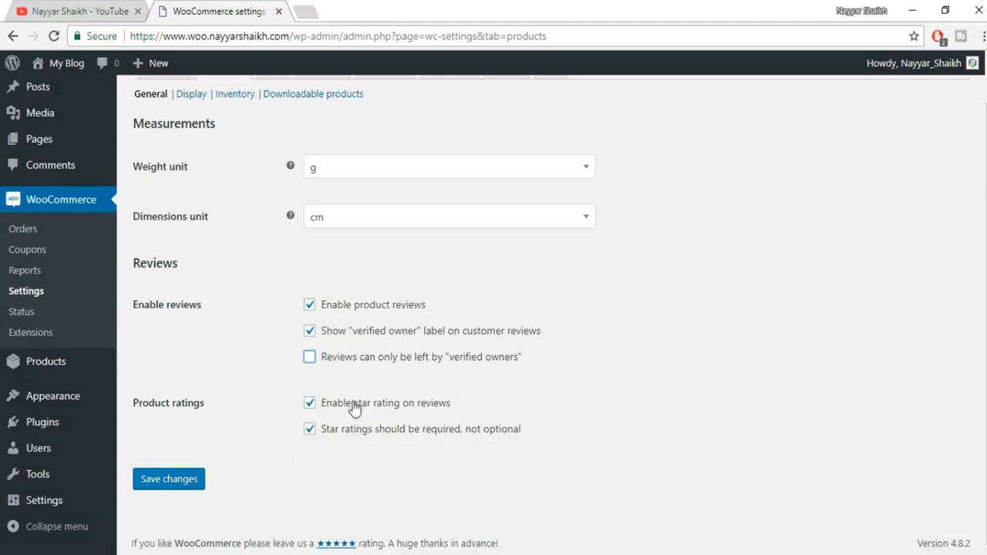
click(162, 479)
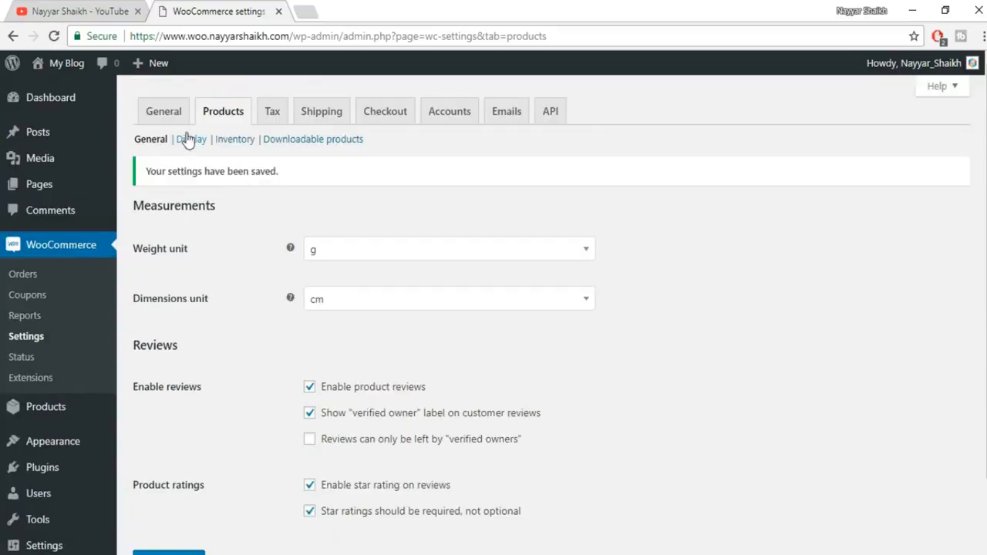
- Open the Products Display settings and leave Shop selected as the shop page
click(189, 138)
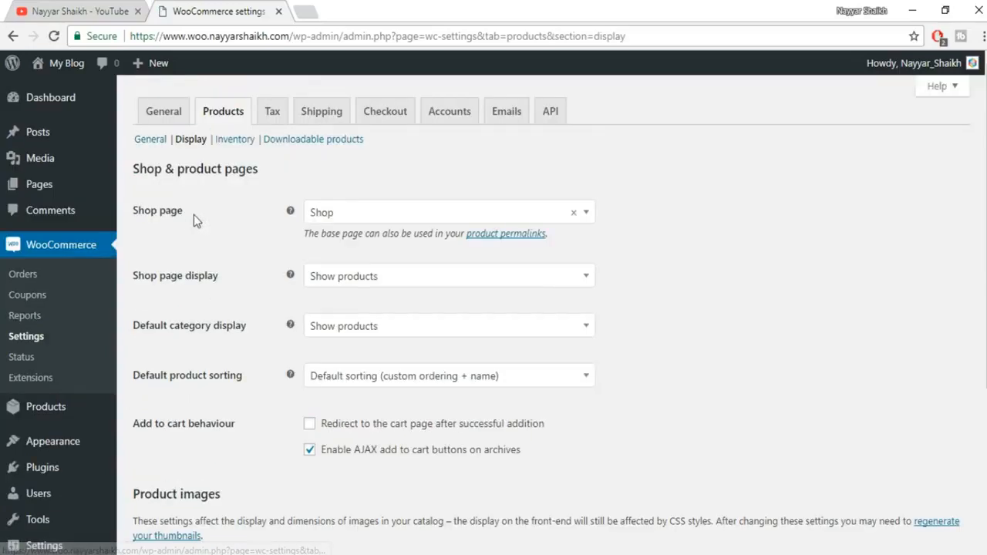
click(484, 219)
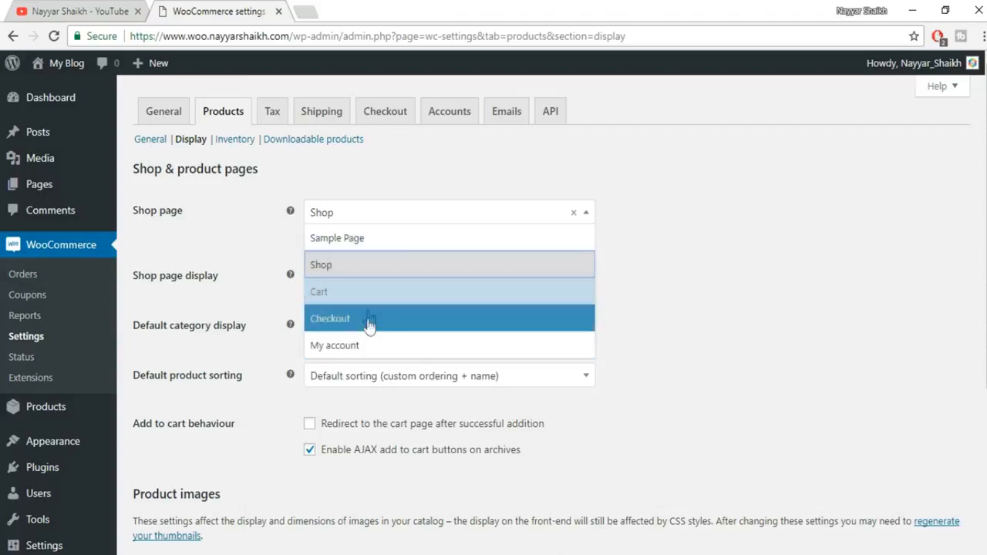
click(390, 265)
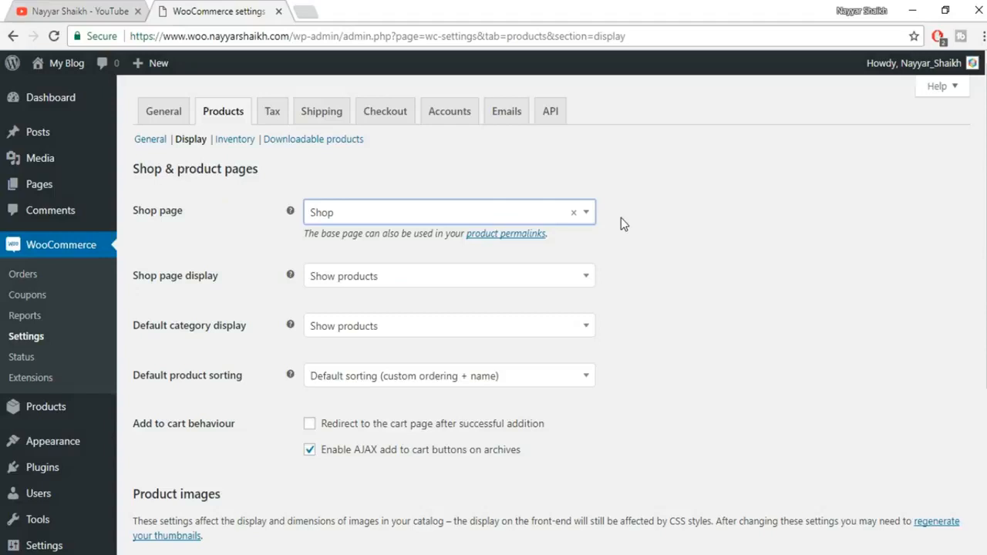
click(485, 219)
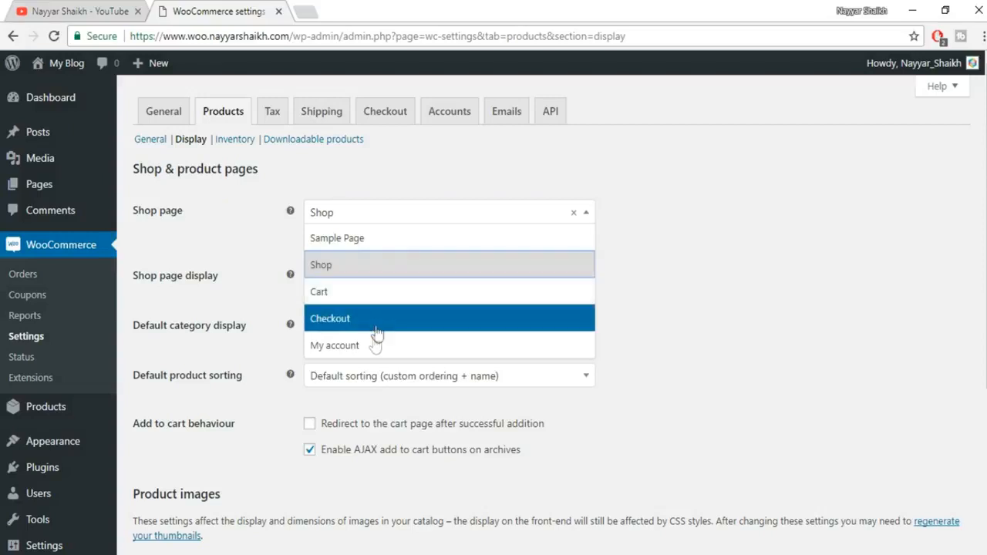
click(795, 249)
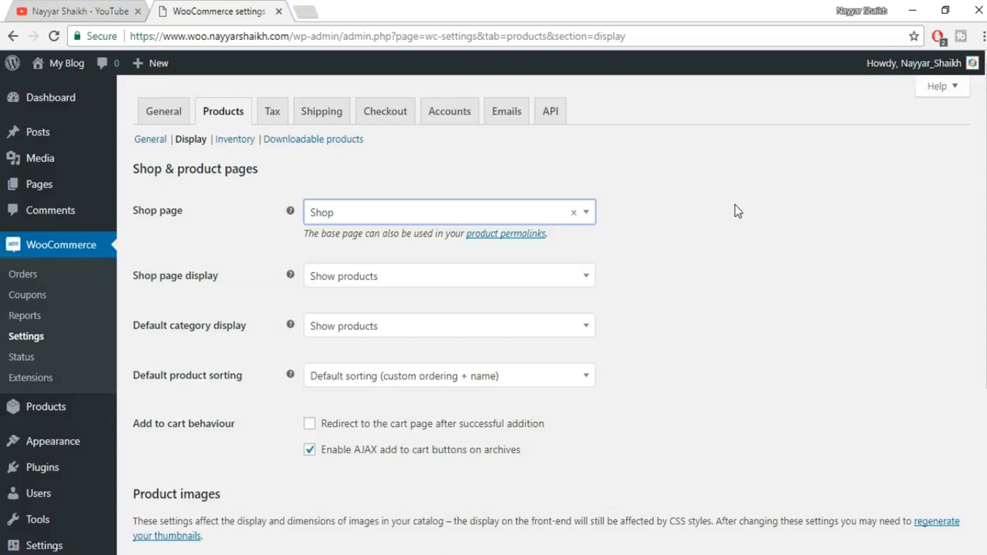
click(473, 217)
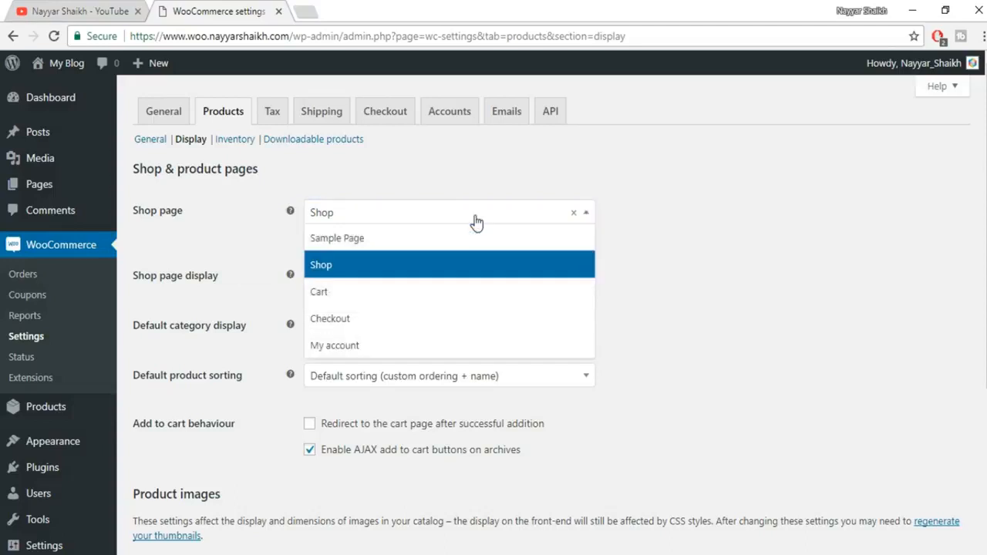
click(693, 267)
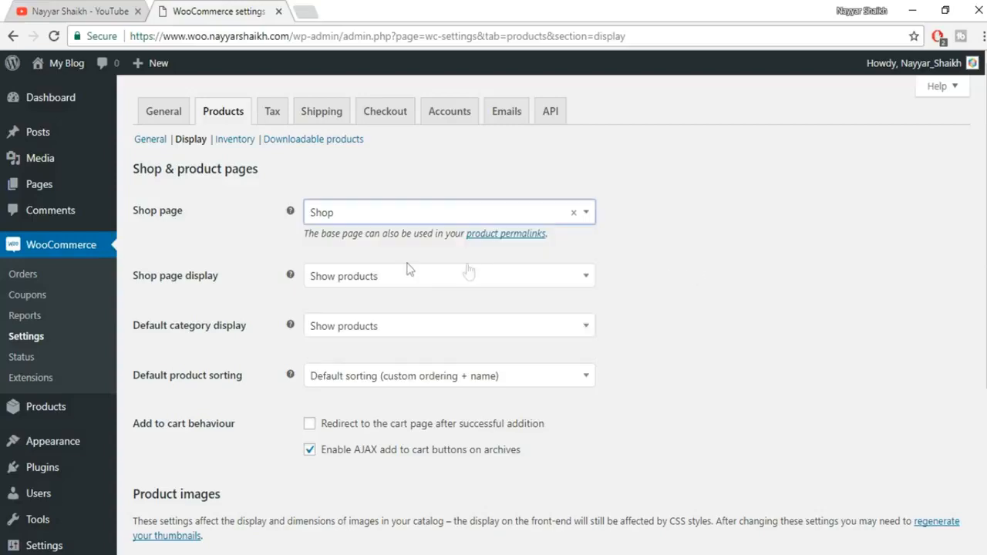
scroll(465, 271, down, 2)
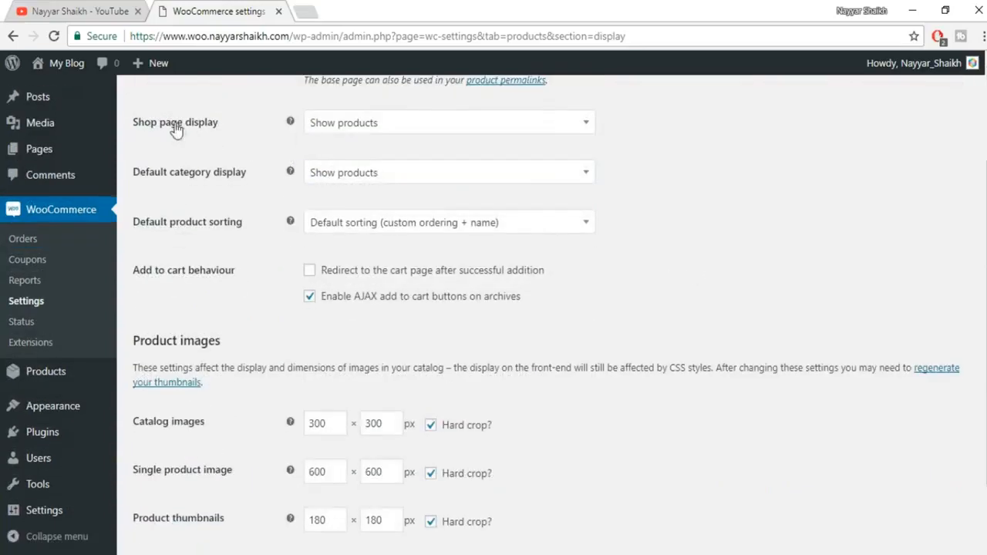
click(386, 138)
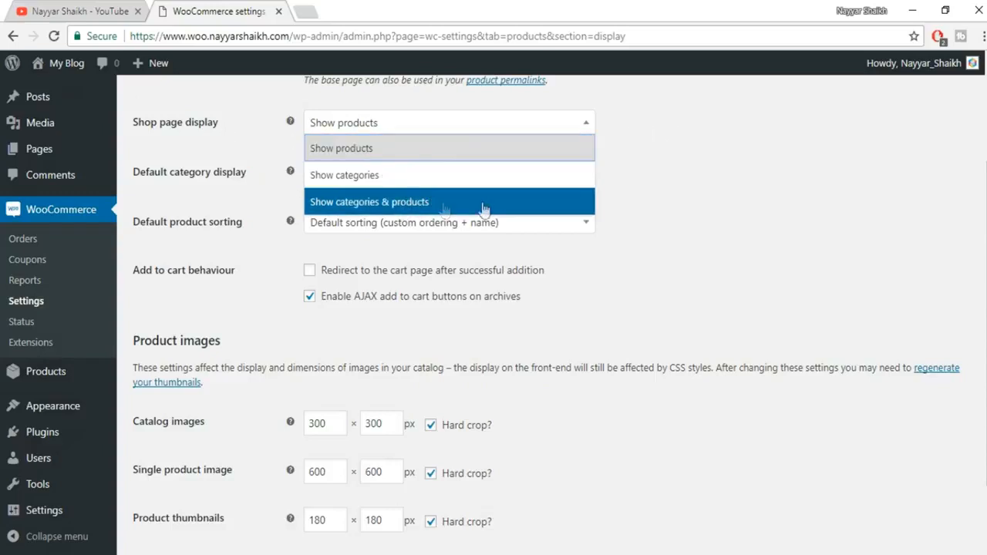
click(378, 154)
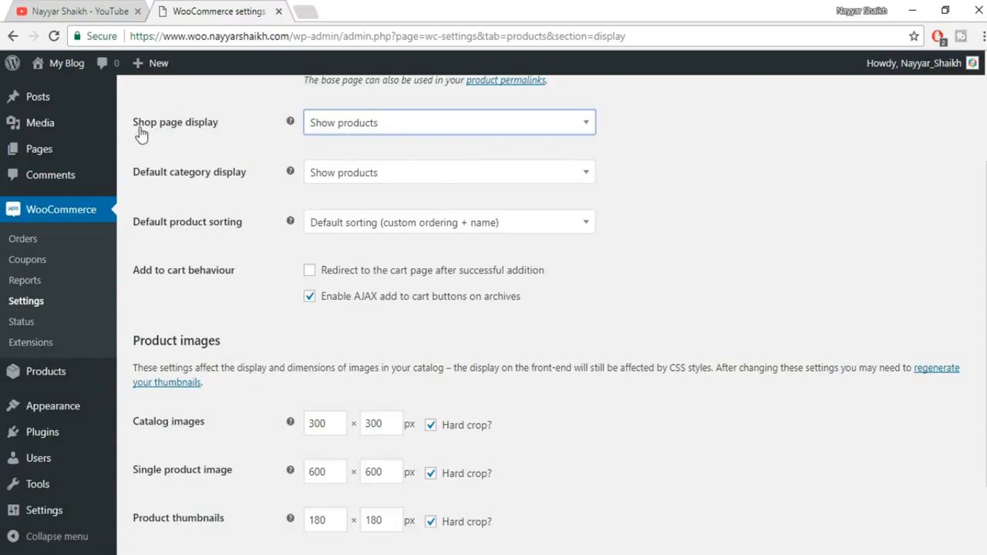
click(426, 131)
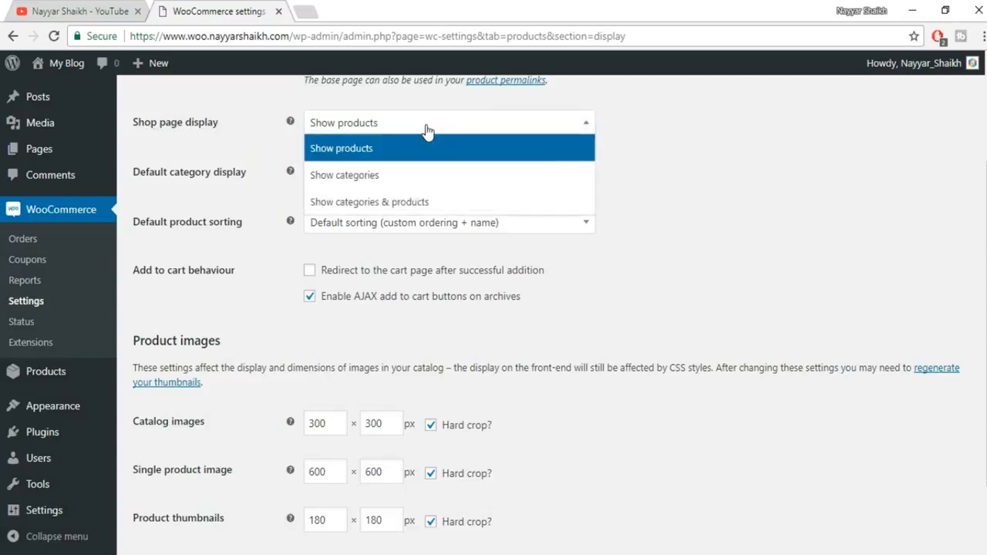
click(394, 158)
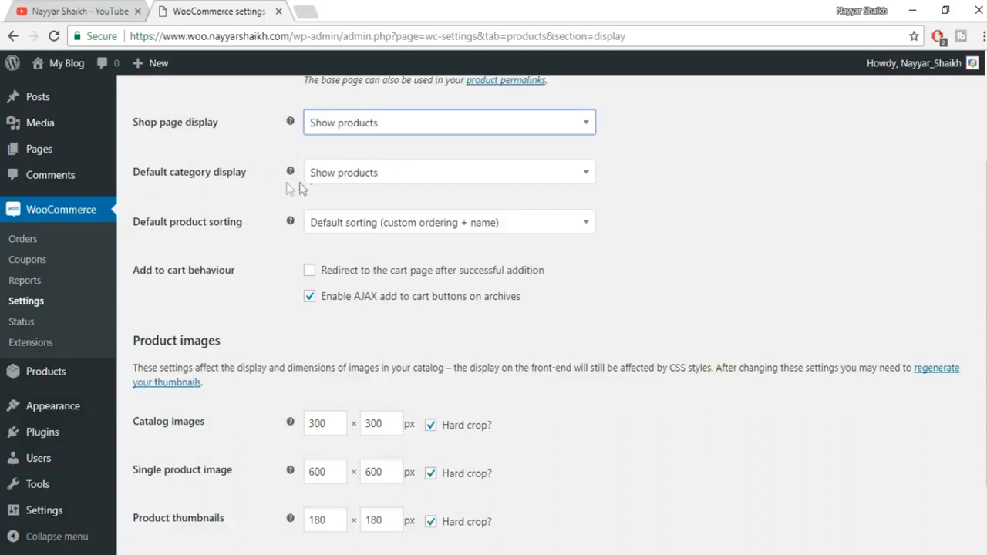
click(374, 175)
click(399, 206)
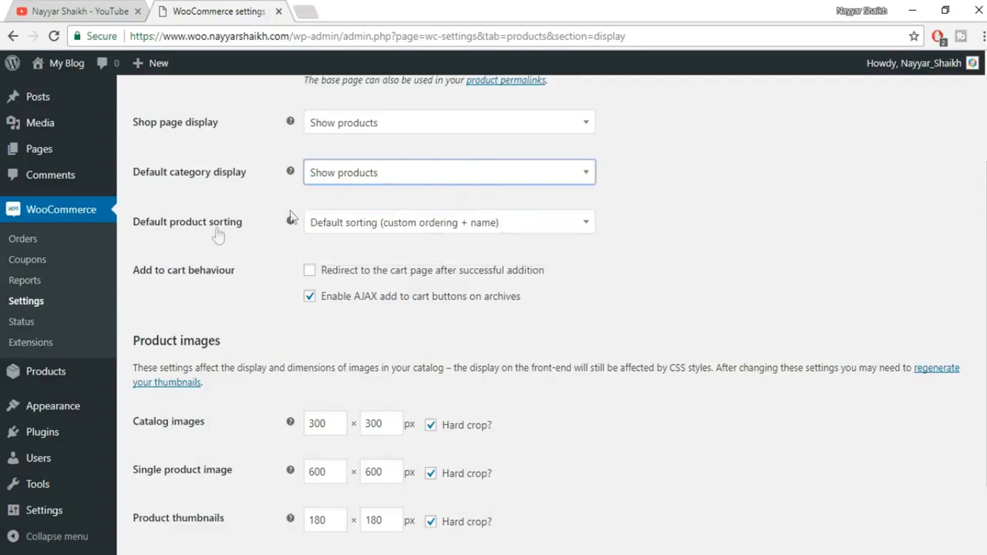
- Choose Popularity (sales) as the default product sorting and save the Display settings
click(405, 223)
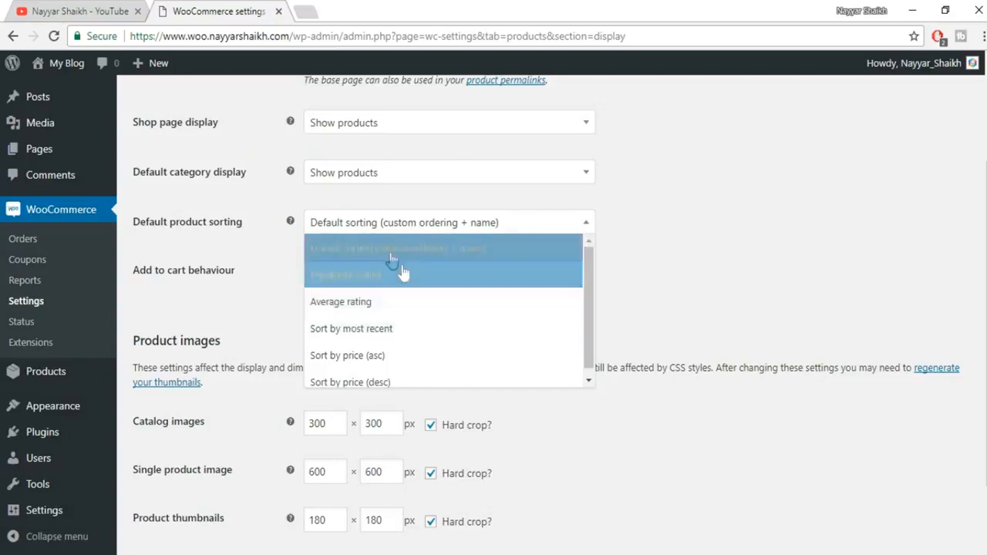
click(737, 226)
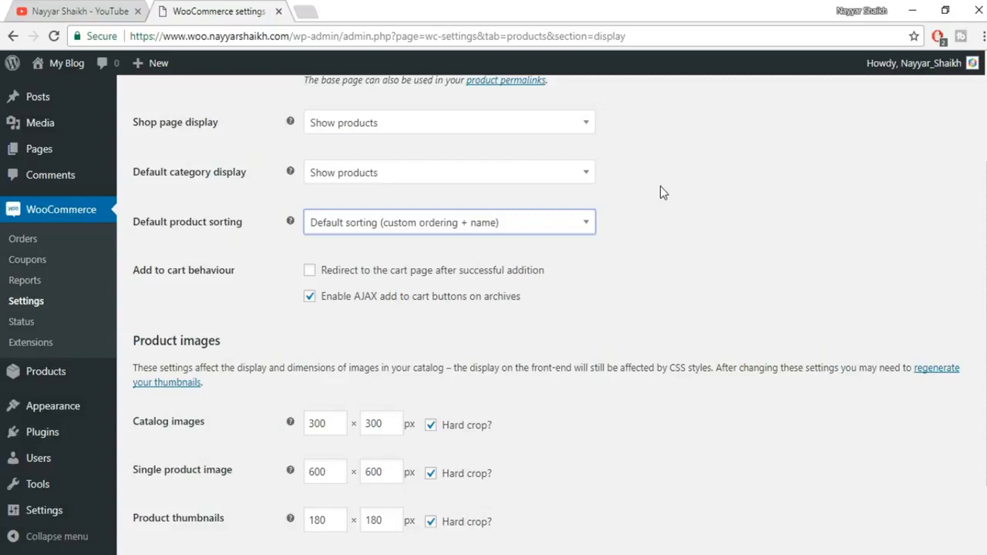
click(505, 228)
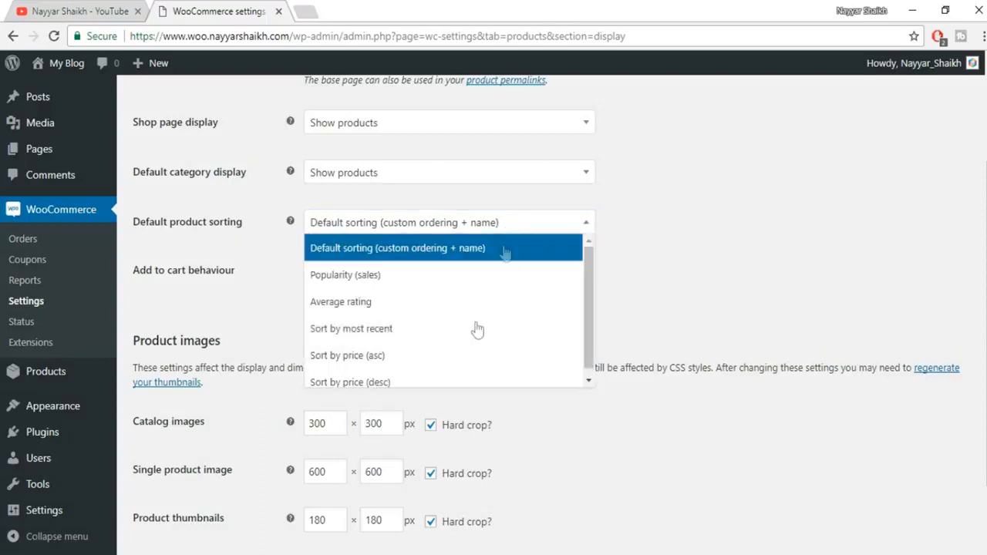
click(733, 241)
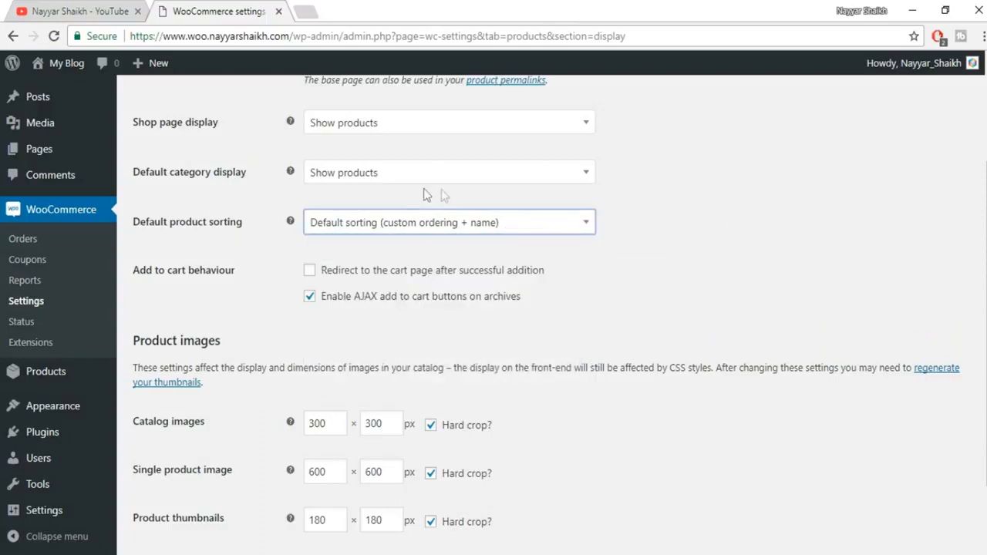
click(420, 227)
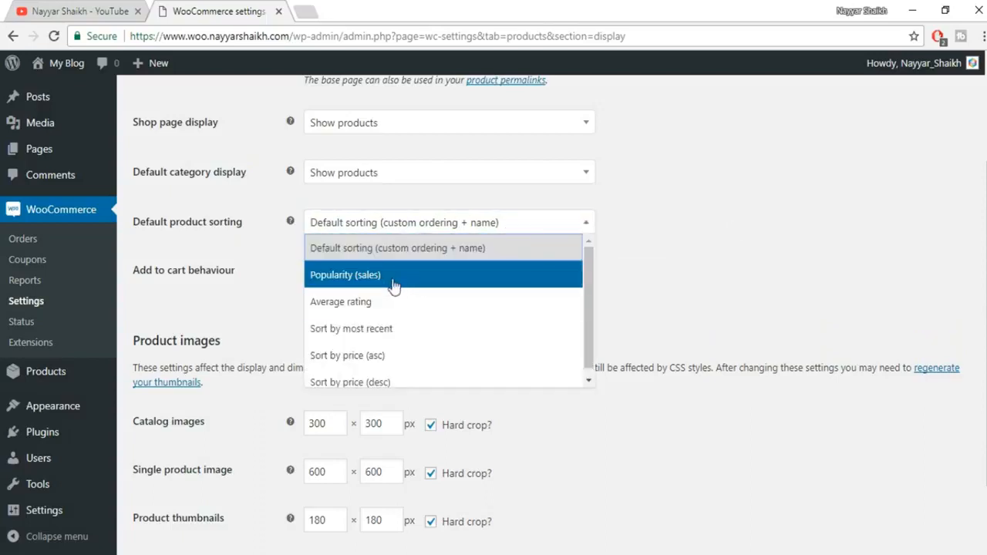
click(359, 277)
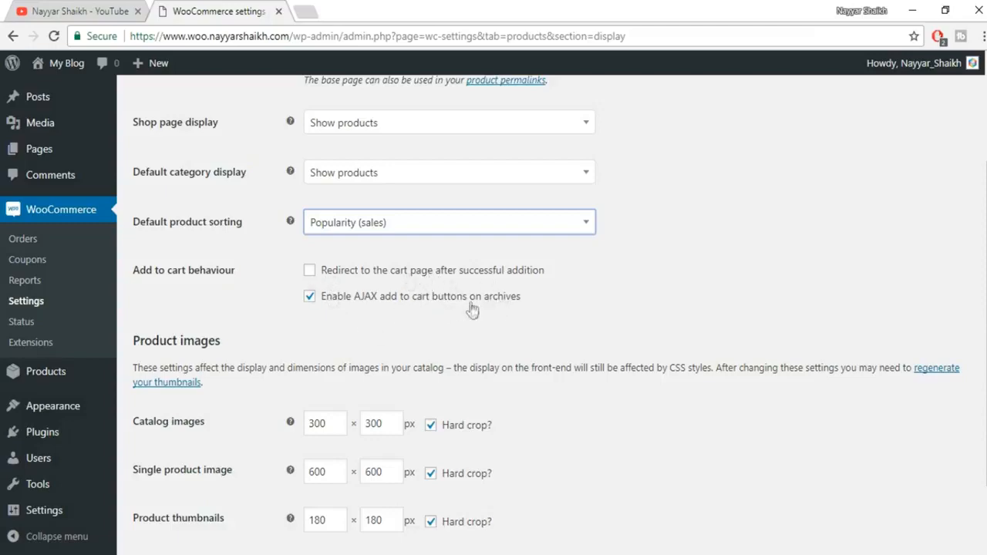
scroll(628, 302, down, 2)
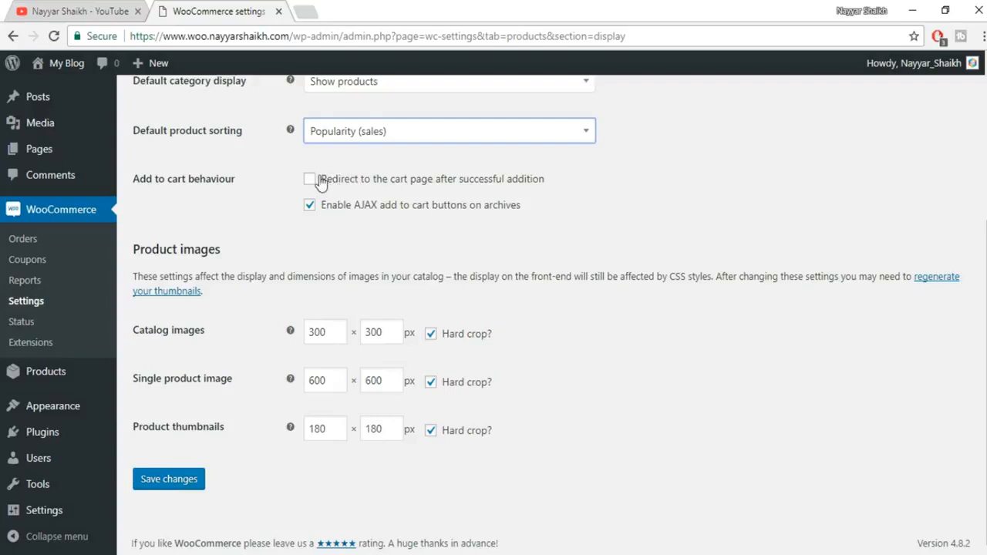
click(190, 479)
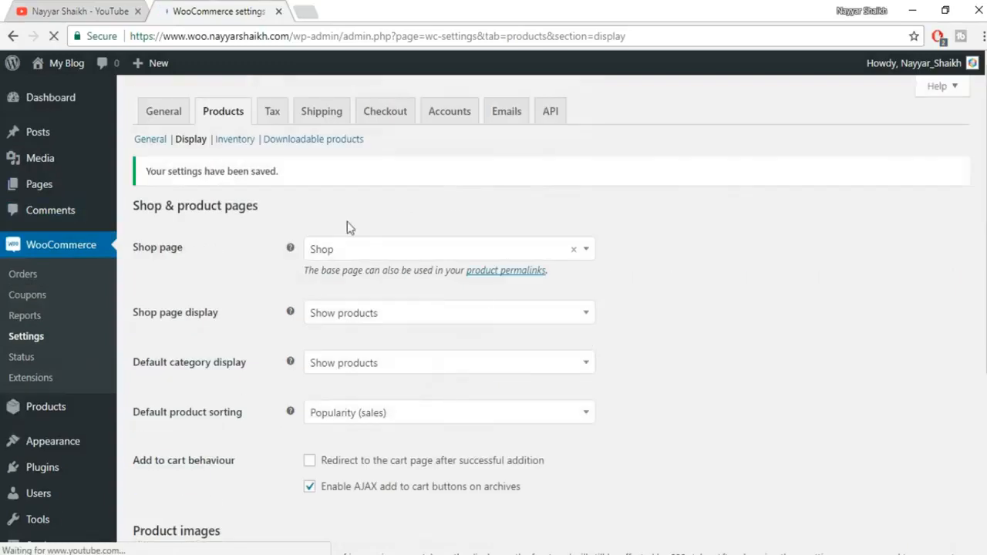
- Open the Inventory section of the WooCommerce Products settings
click(235, 139)
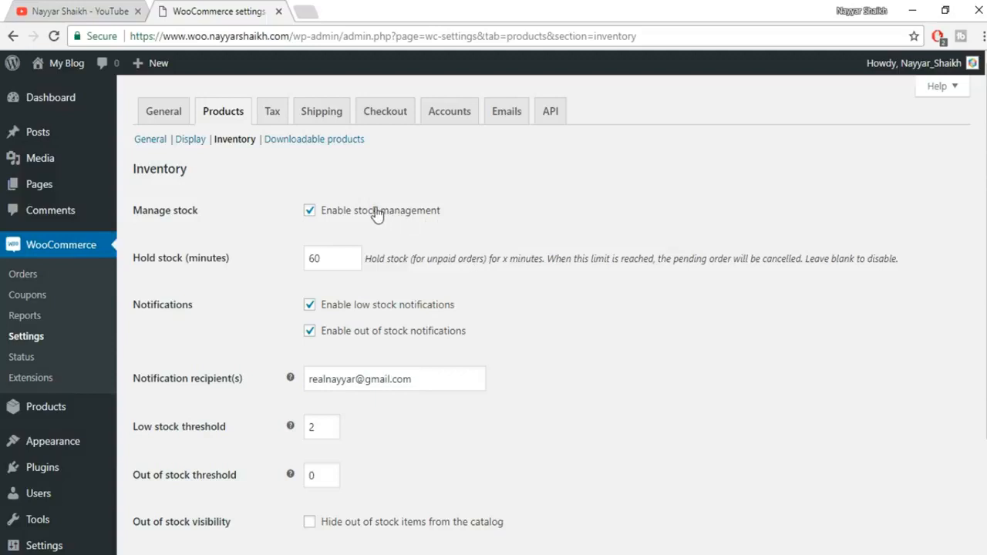
- Keep stock management on and raise the low stock threshold to 10
click(347, 216)
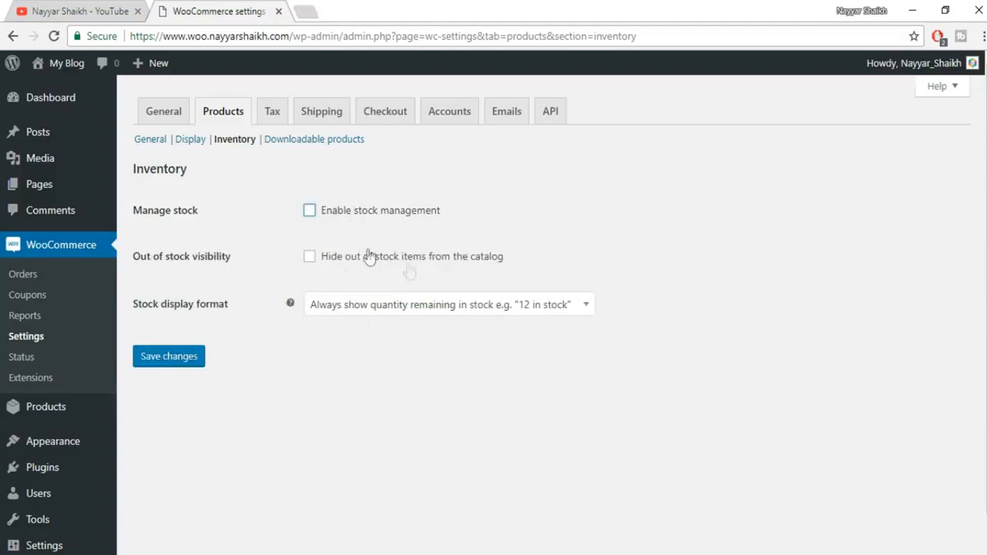
click(346, 214)
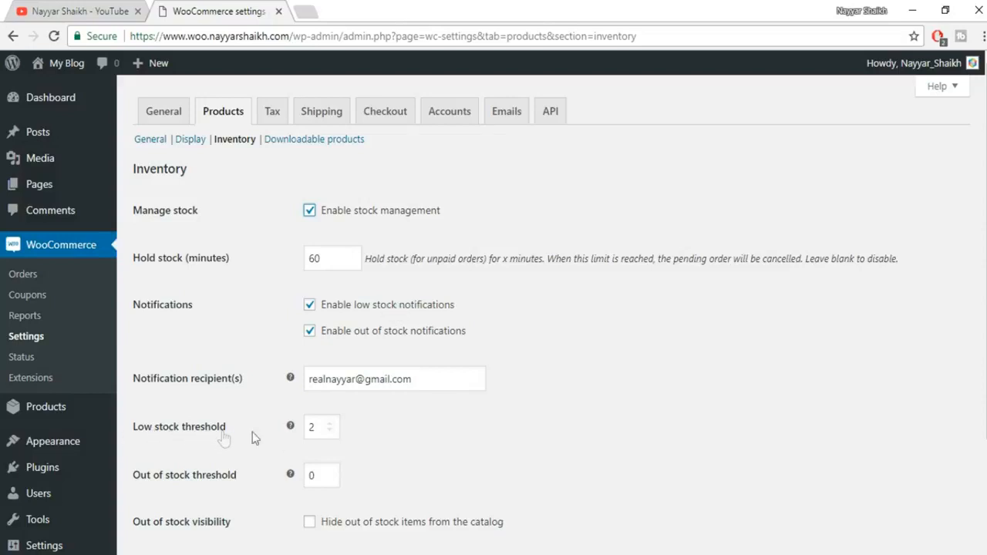
double_click(312, 430)
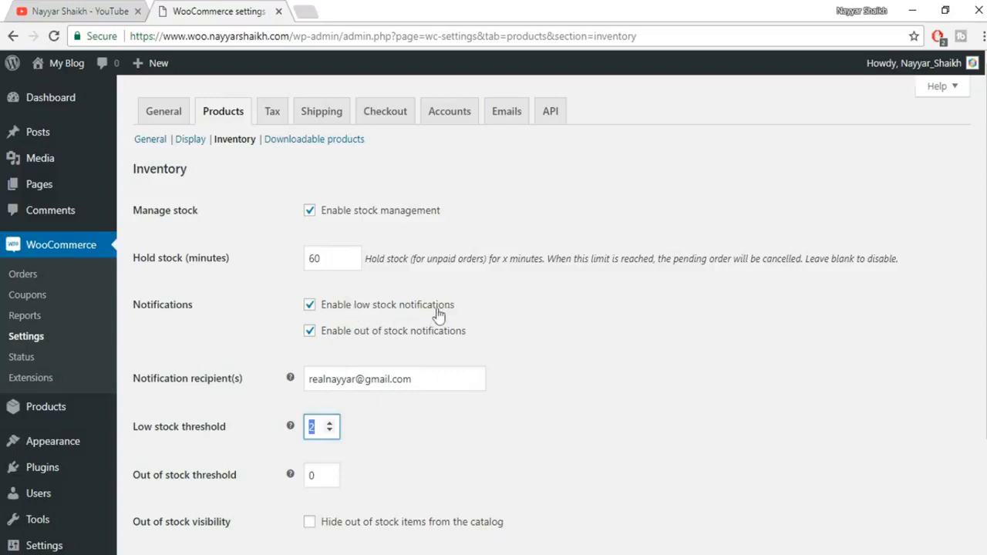
drag(435, 378, 291, 368)
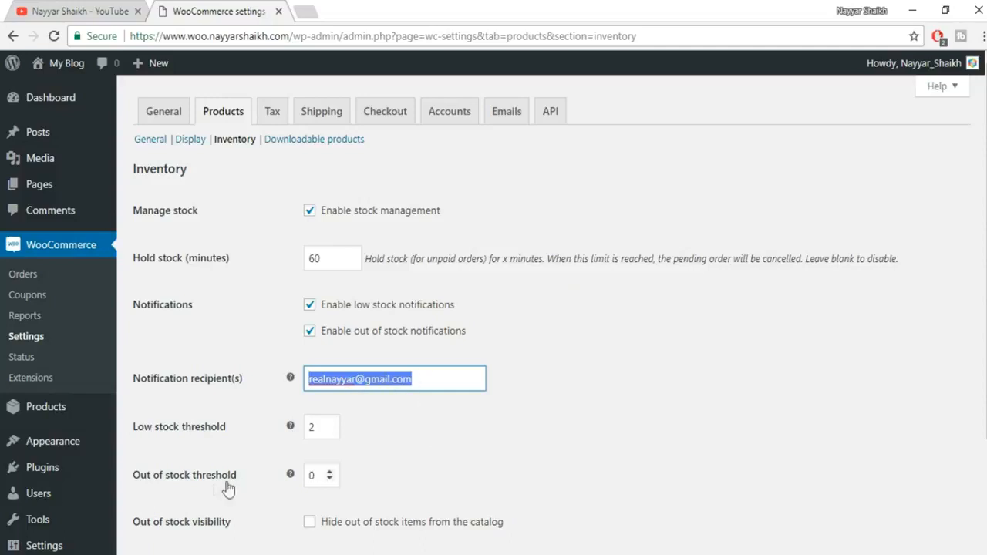
double_click(329, 425)
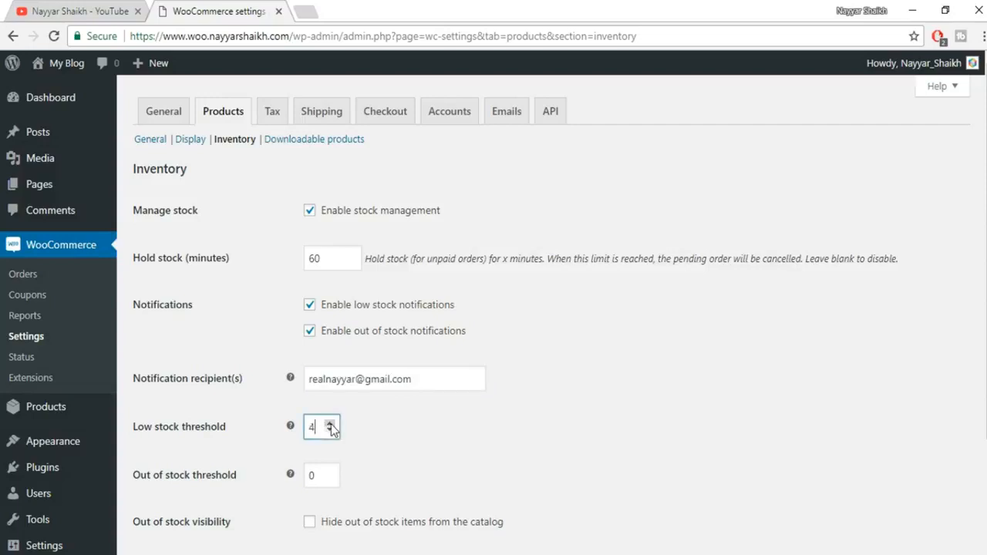
click(329, 425)
- Hide out-of-stock items from the catalog and save the inventory settings
scroll(441, 406, down, 1)
scroll(471, 415, down, 1)
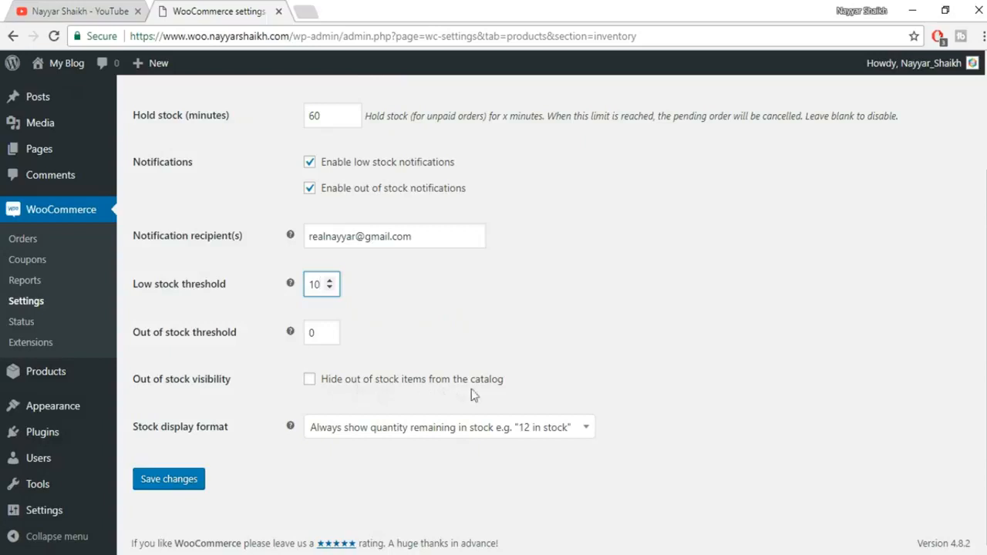
click(309, 380)
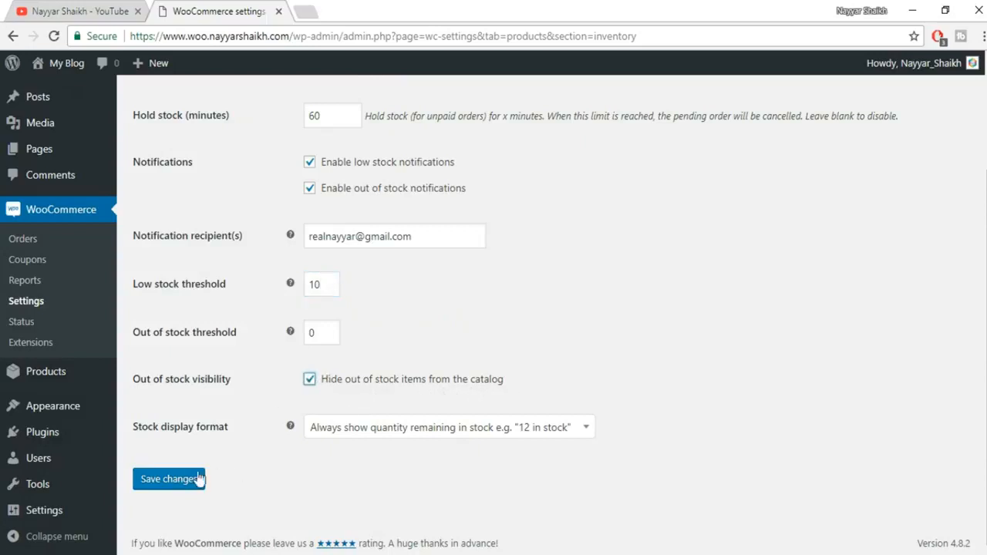
click(184, 481)
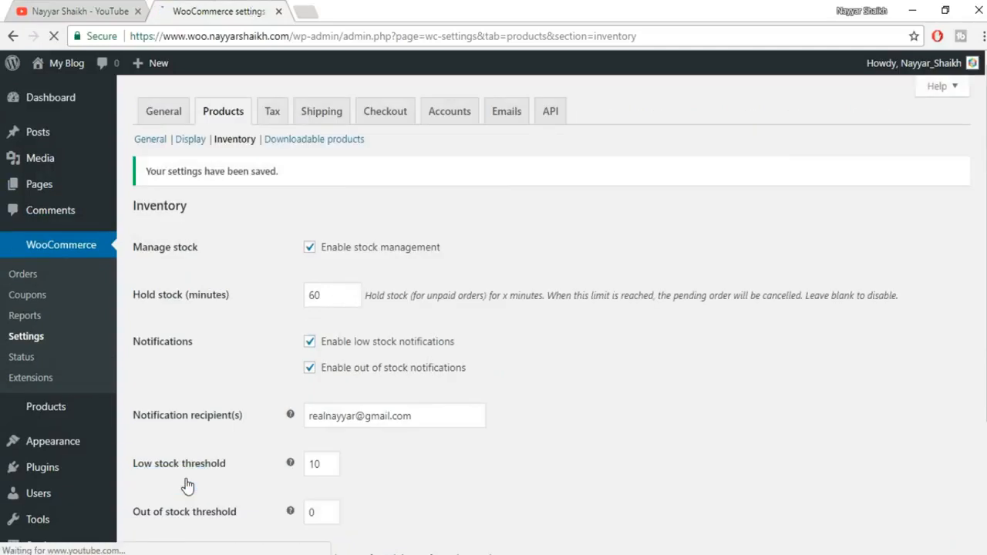
- In Downloadable products, keep Force downloads as the file download method
click(326, 143)
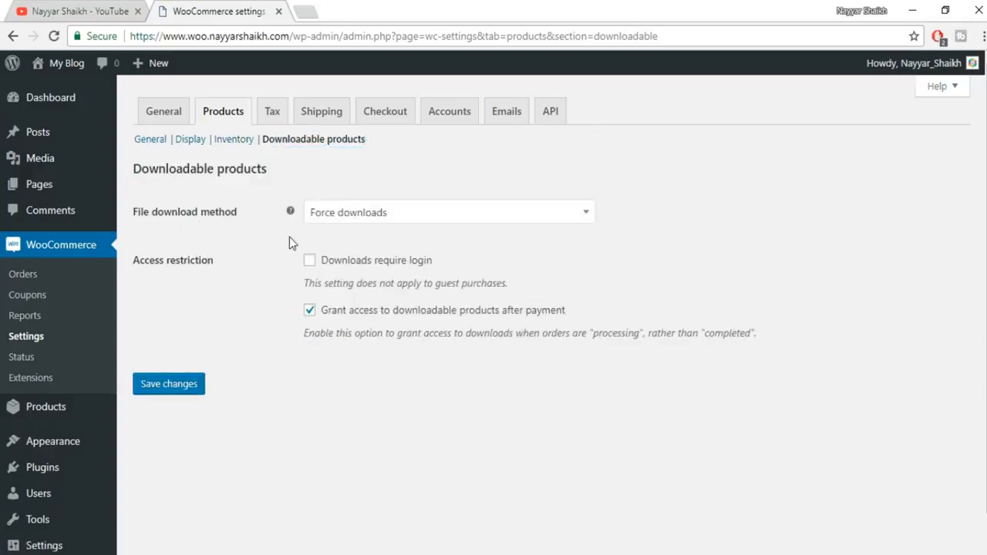
click(383, 219)
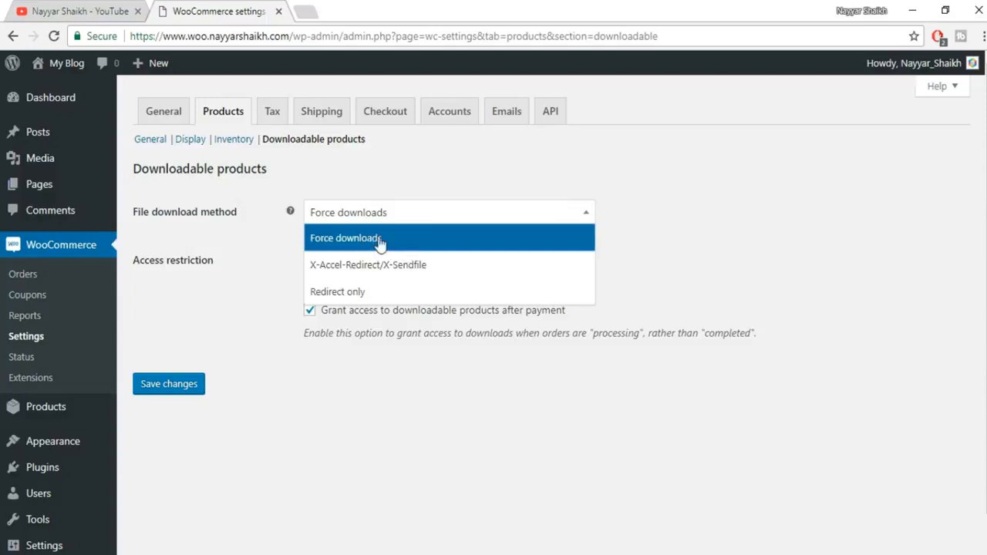
click(389, 241)
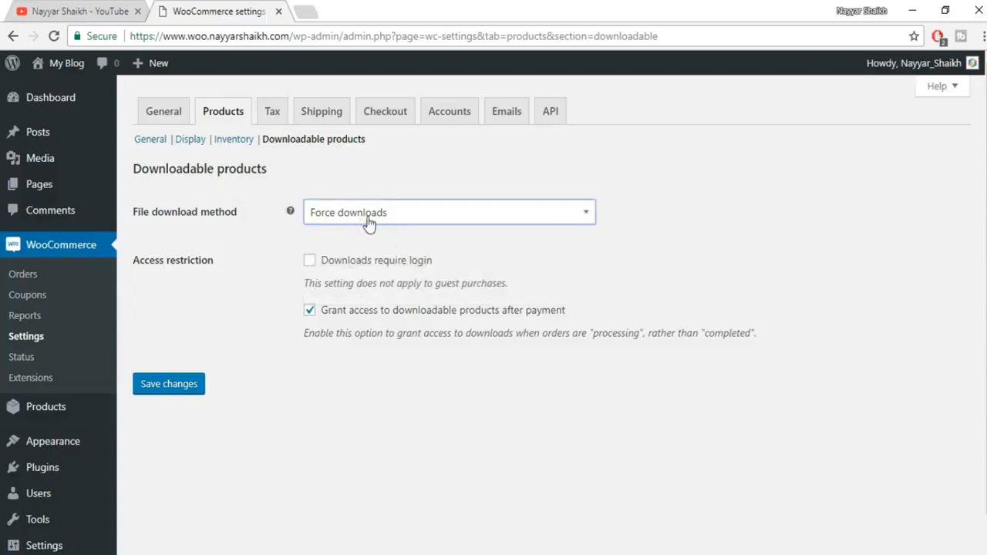
click(368, 219)
click(366, 247)
- Require login for downloads, save, and go to the Tax settings
click(309, 262)
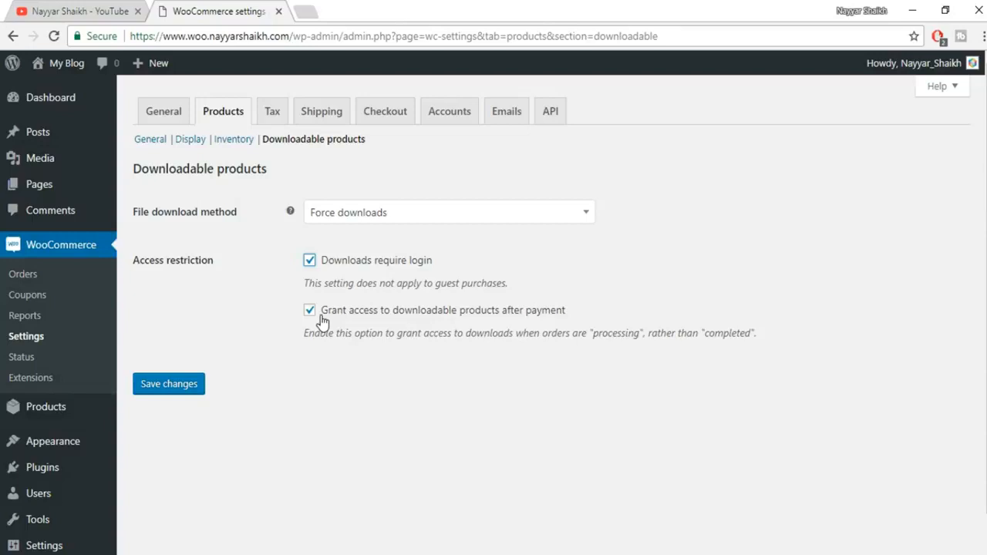
click(171, 388)
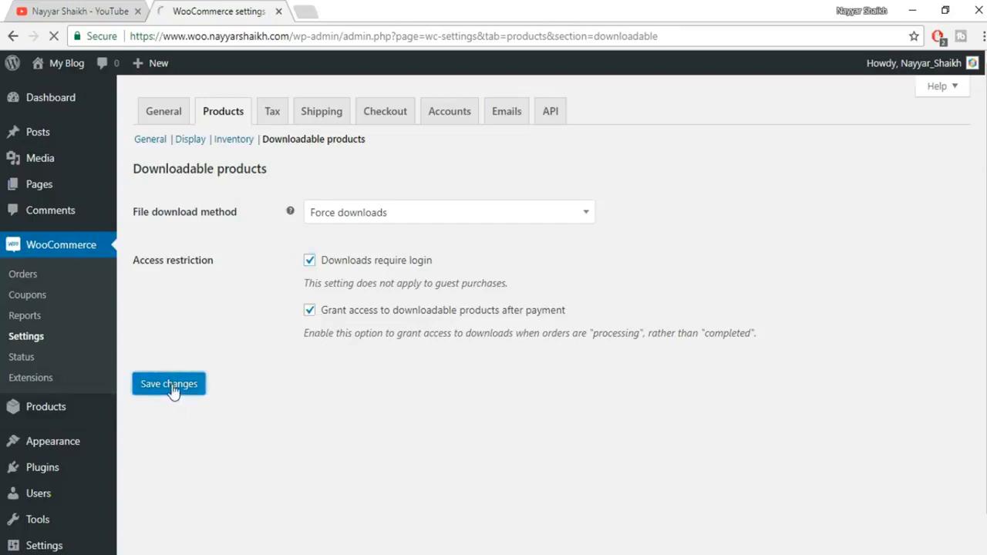
click(274, 114)
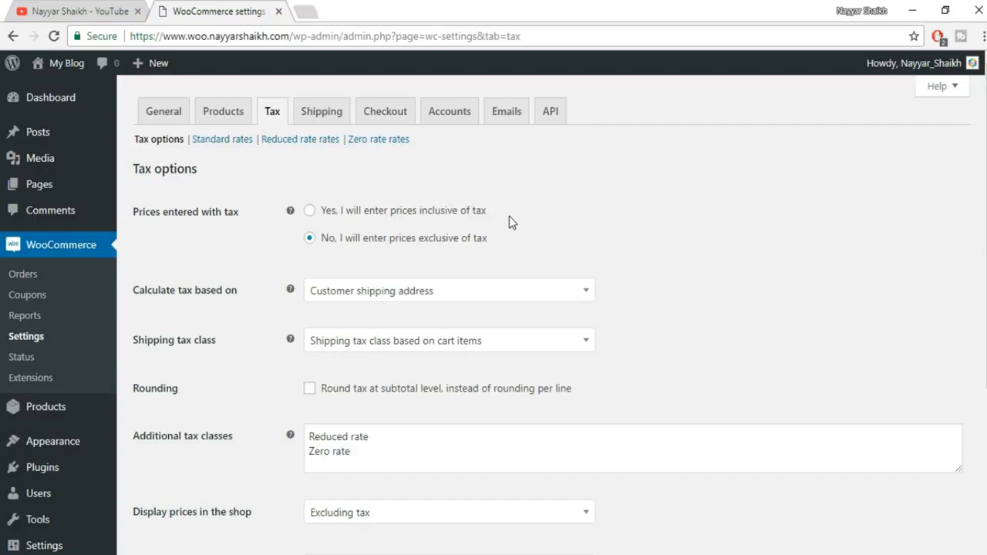
- Keep prices exclusive of tax, base tax on billing address, shipping tax class on cart items
click(408, 219)
click(416, 239)
click(419, 294)
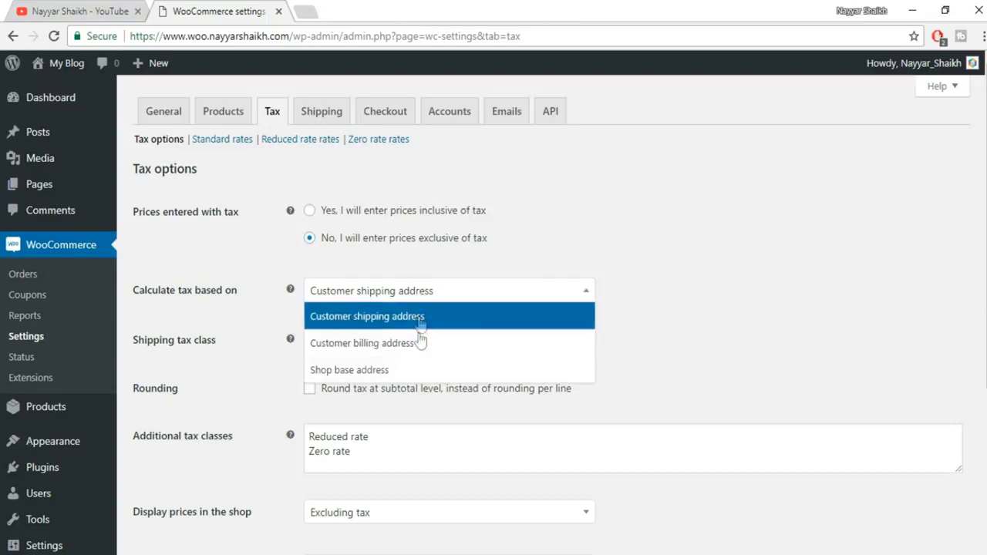
click(369, 344)
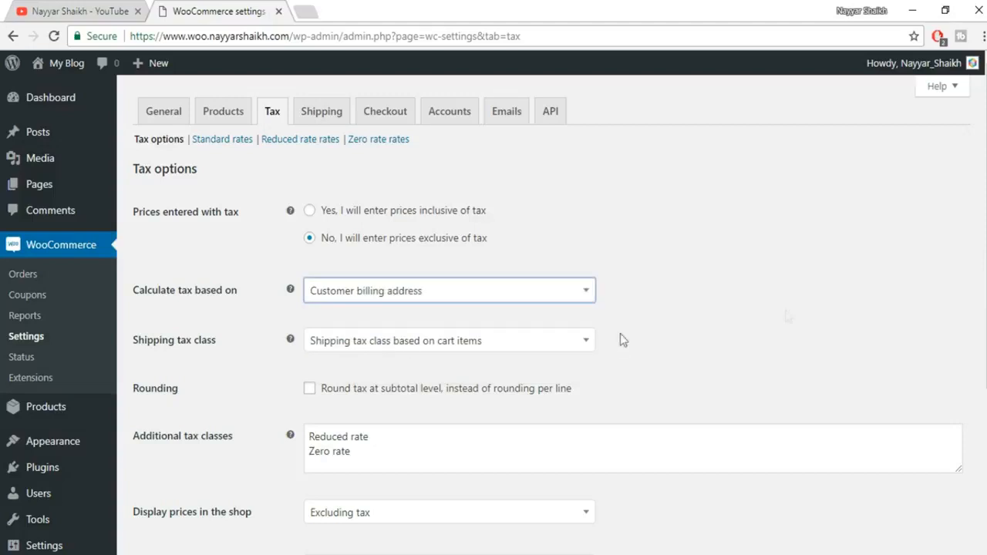
scroll(790, 314, down, 1)
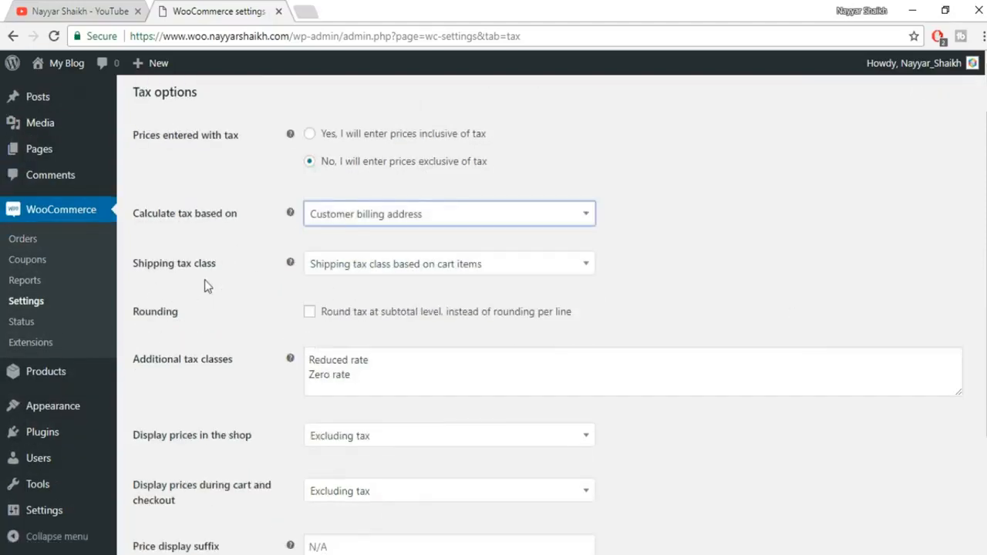
click(384, 270)
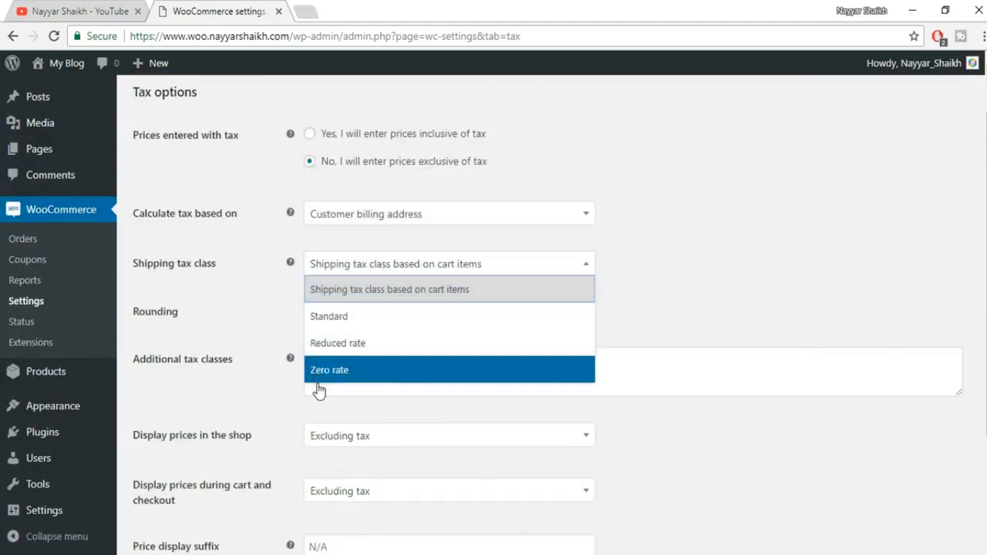
click(398, 291)
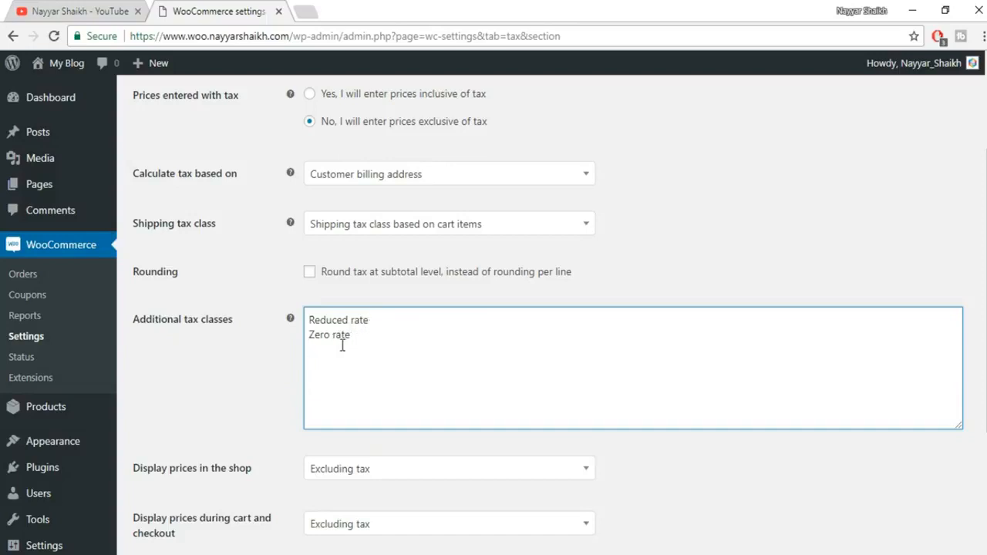
- Add GST as a third additional tax class, keep shop prices excluding tax, and save
text(GST)
scroll(522, 371, down, 3)
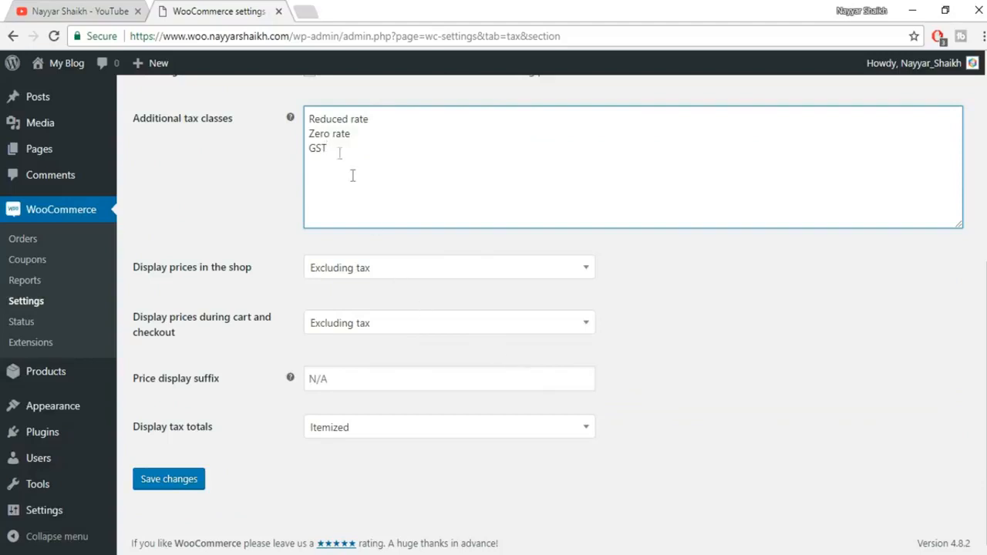
scroll(496, 258, up, 1)
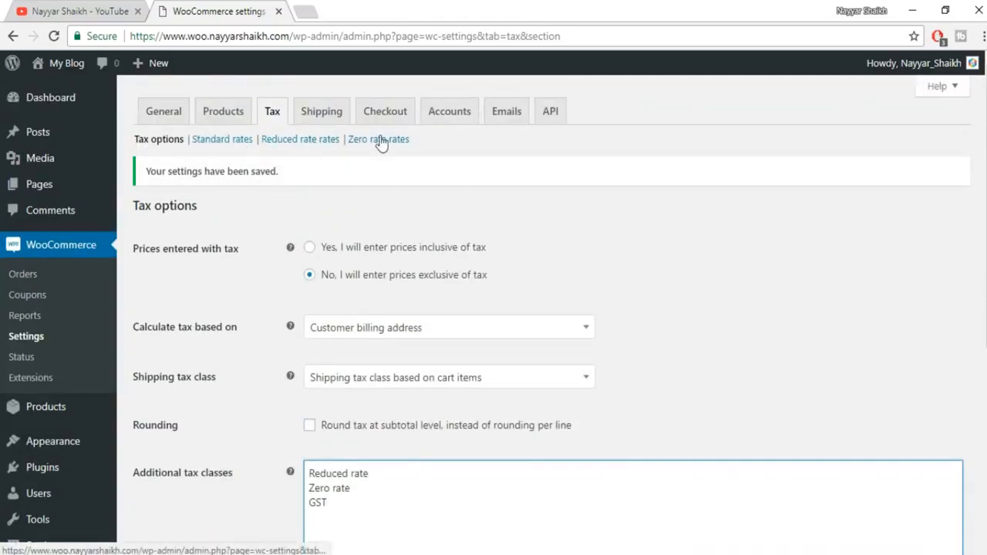
scroll(353, 442, down, 5)
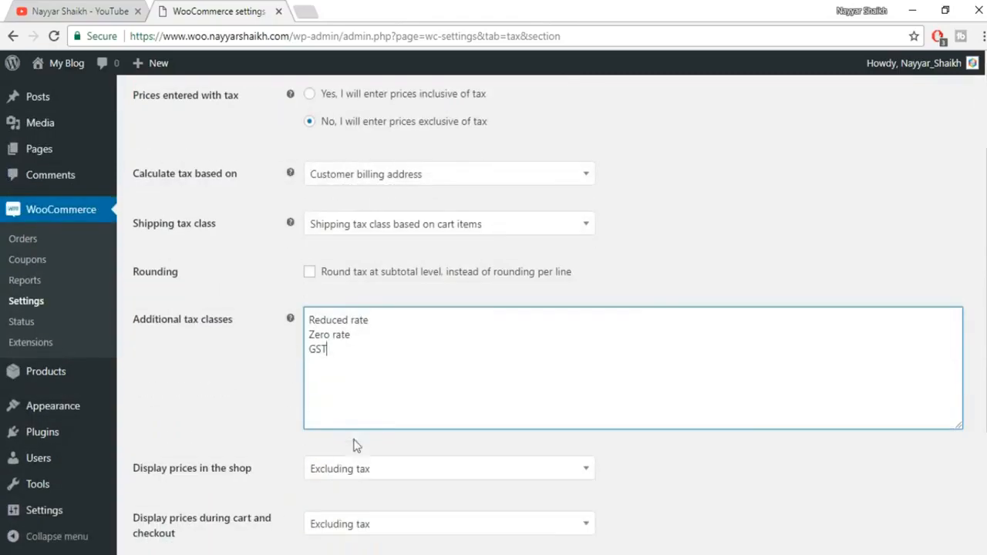
scroll(473, 346, up, 5)
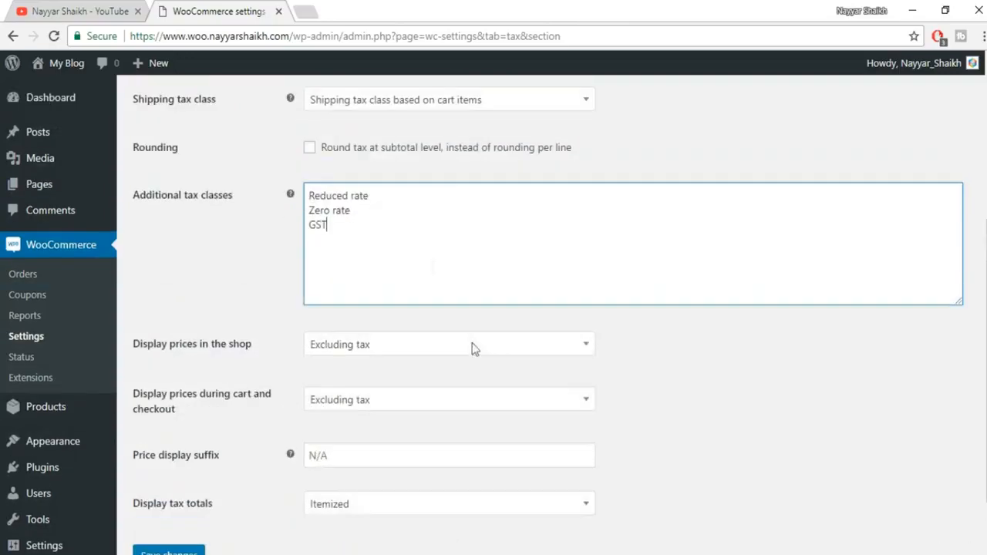
scroll(532, 277, down, 5)
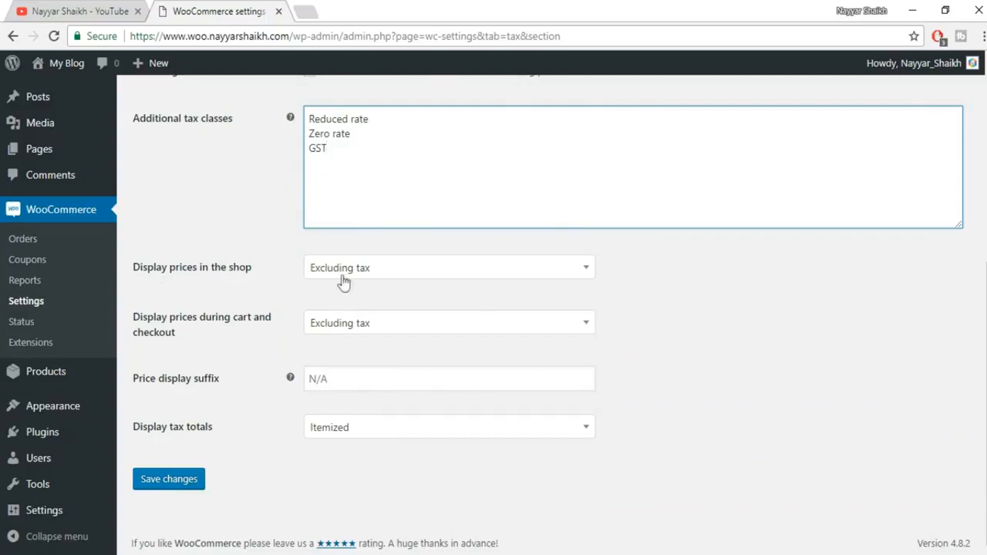
click(435, 270)
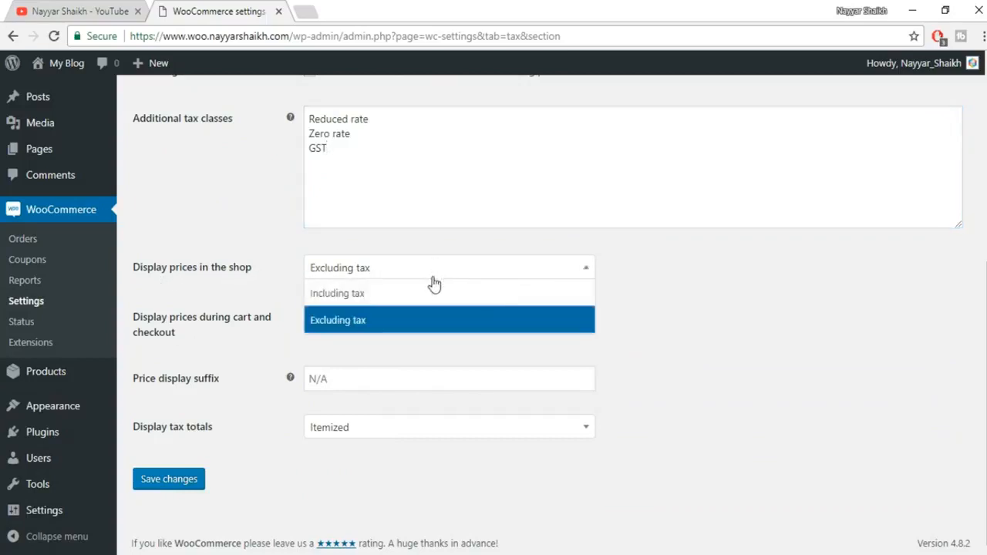
click(379, 322)
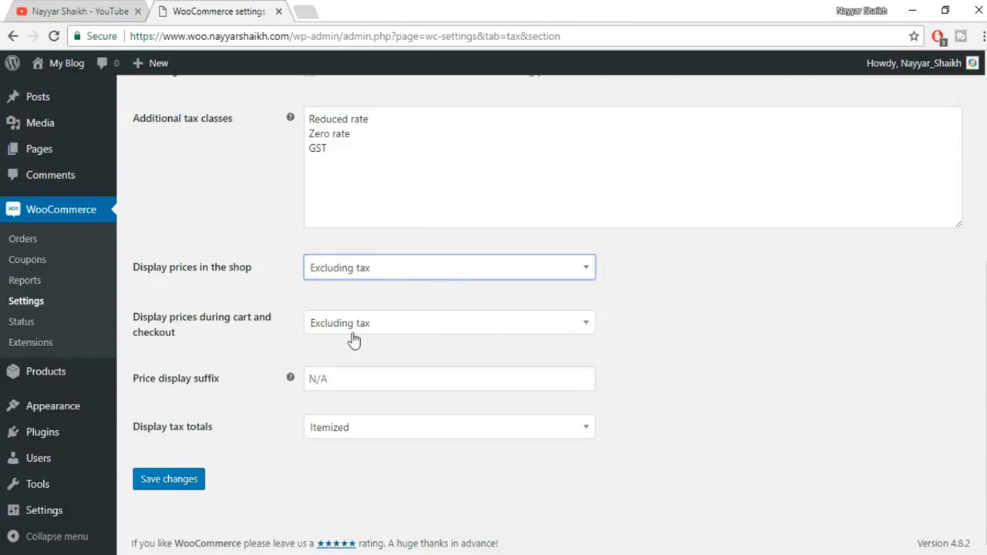
click(197, 496)
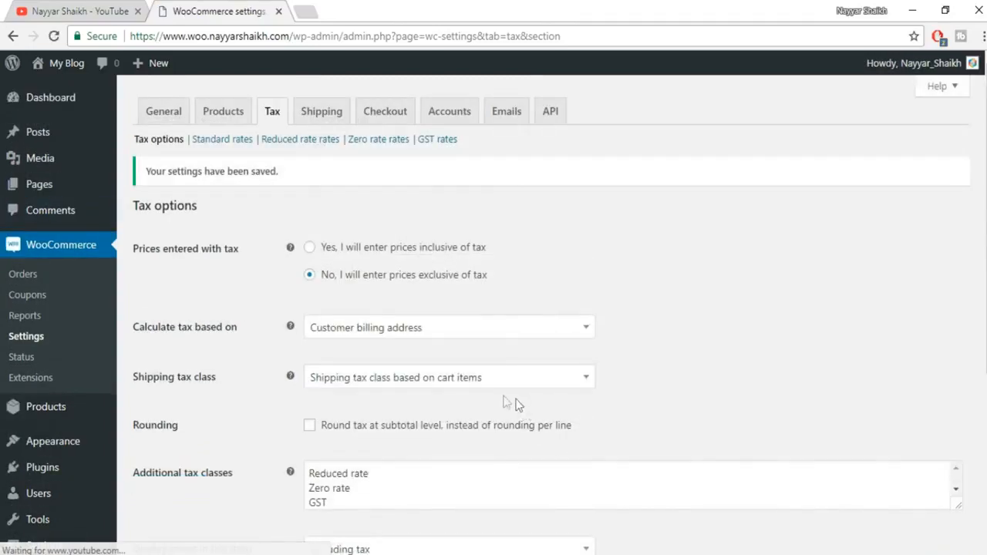
- In the GST rates table, add a row for IN, MH at 12% named SGST
click(436, 147)
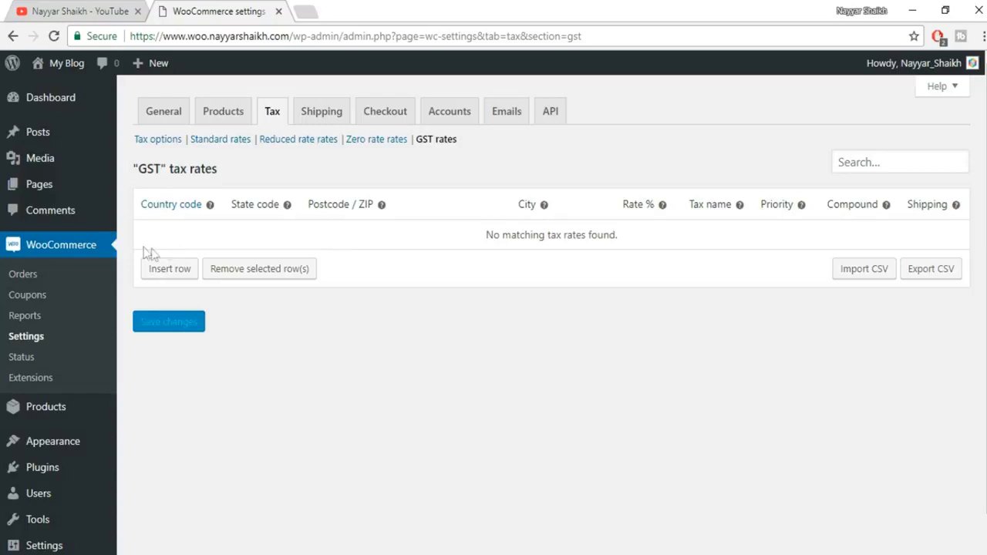
click(169, 268)
click(171, 234)
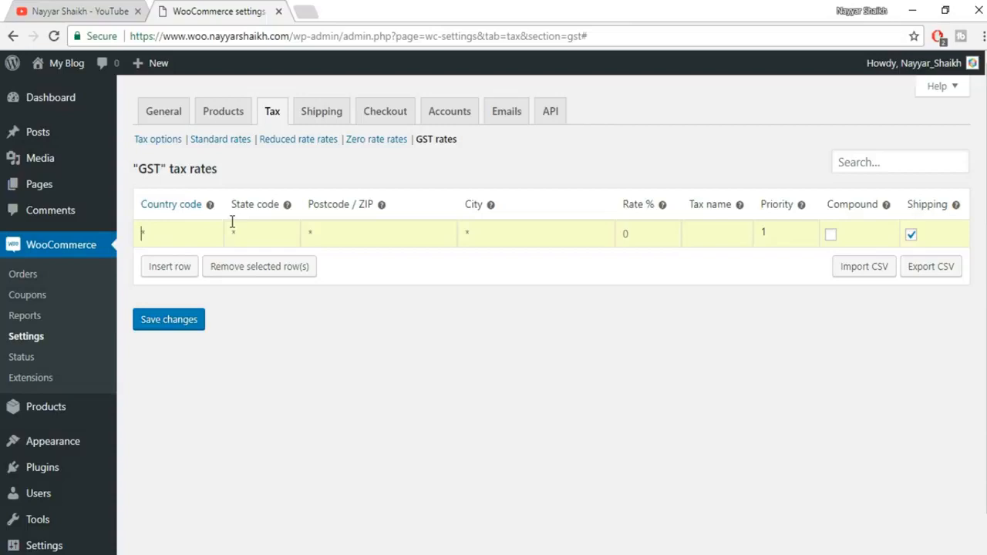
text(IN)
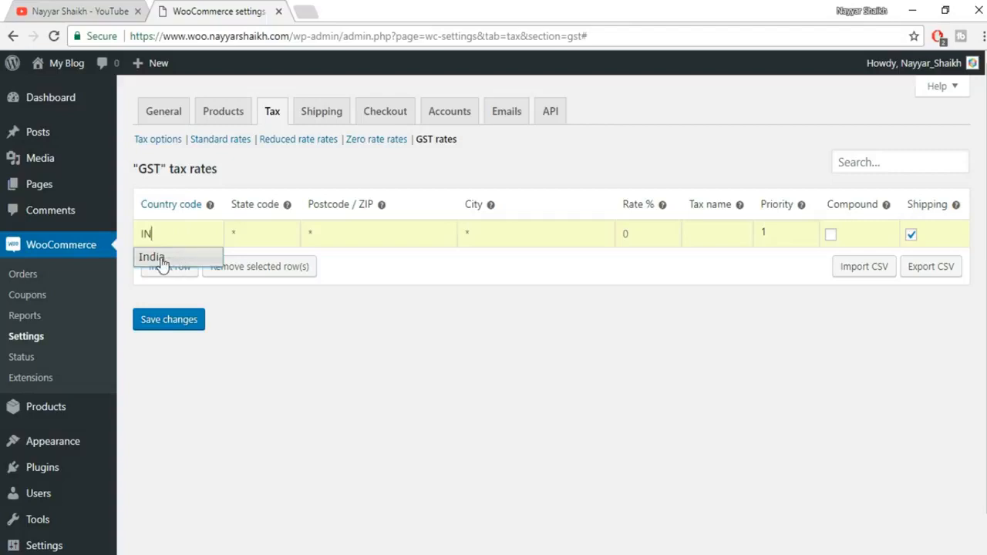
click(162, 265)
click(251, 237)
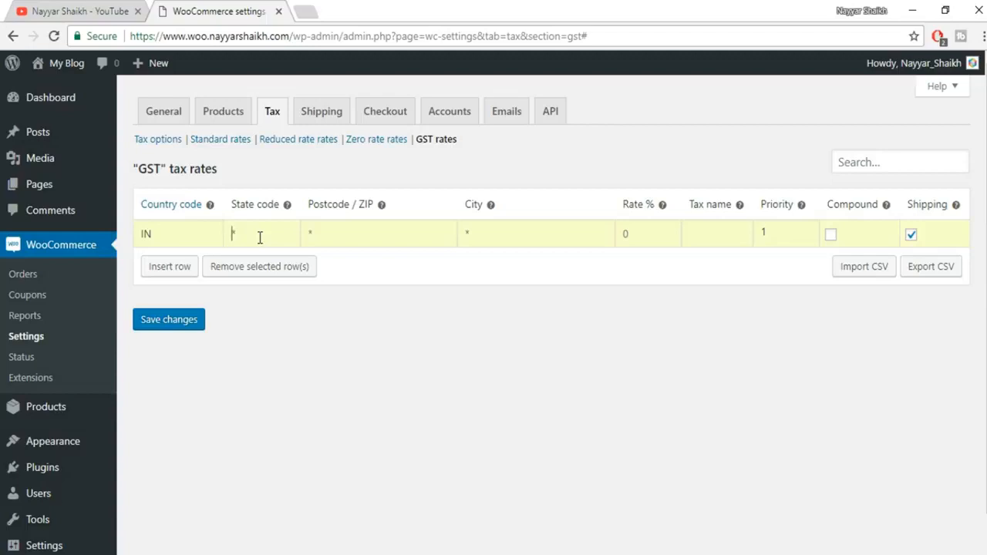
text(MH)
text(12)
click(730, 234)
text(SGST)
- Save the SGST rate and start a second GST rate row for country IN
click(188, 324)
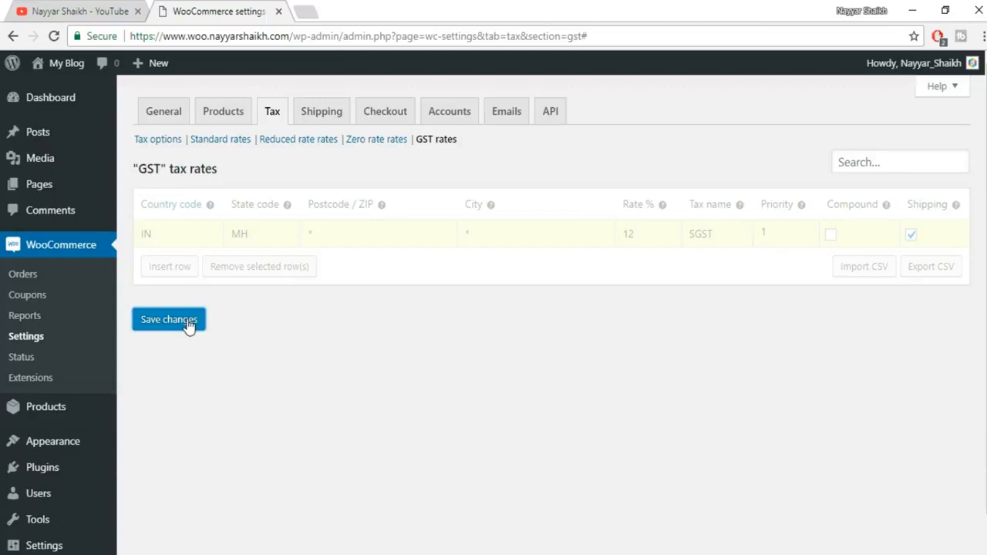
click(186, 275)
click(185, 259)
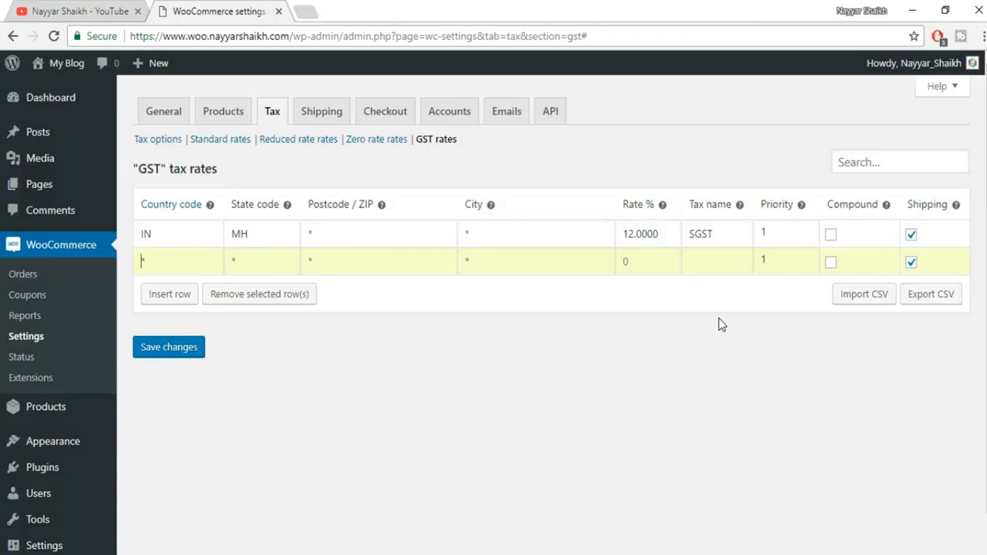
text(IN)
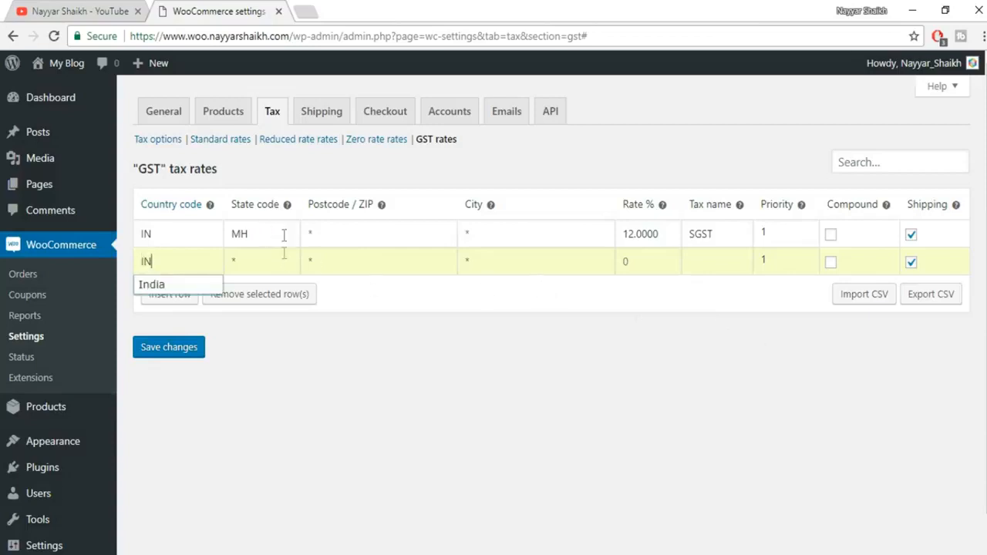
click(450, 392)
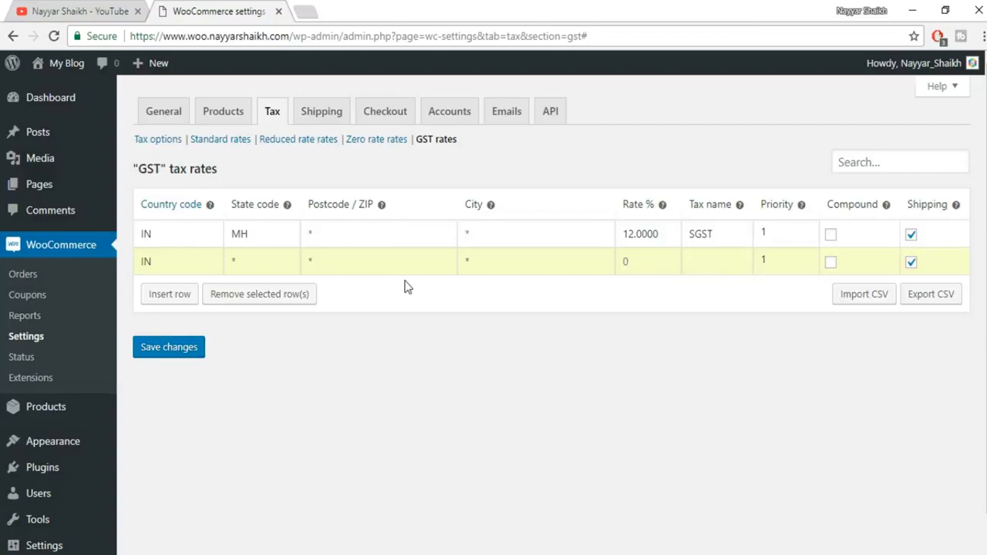
- Give the new IN row a 12% rate named CGST and save it
click(628, 264)
text(12)
click(698, 258)
text(CGST)
click(184, 352)
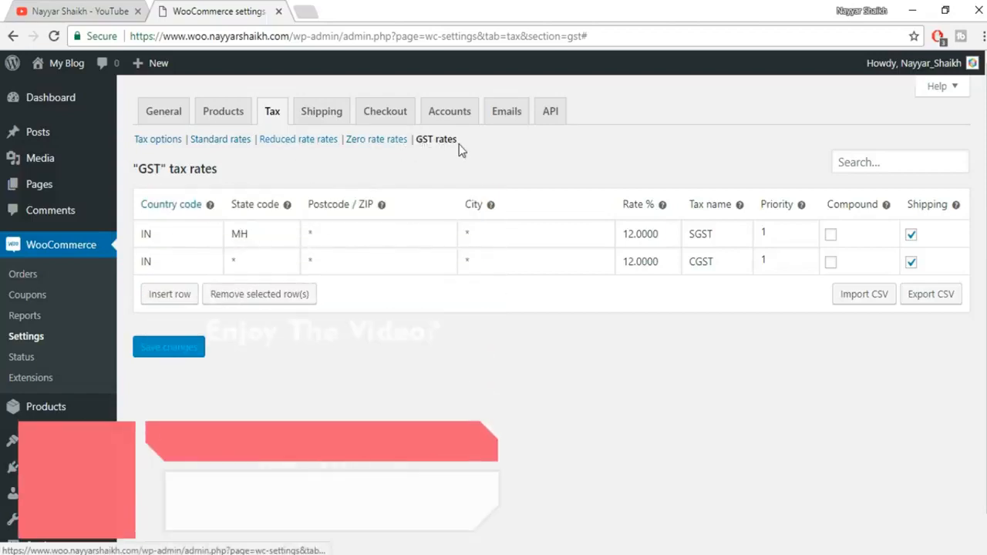
- In the Zero rate table, add and save an IN row at 0% named ZERO TAX
click(223, 139)
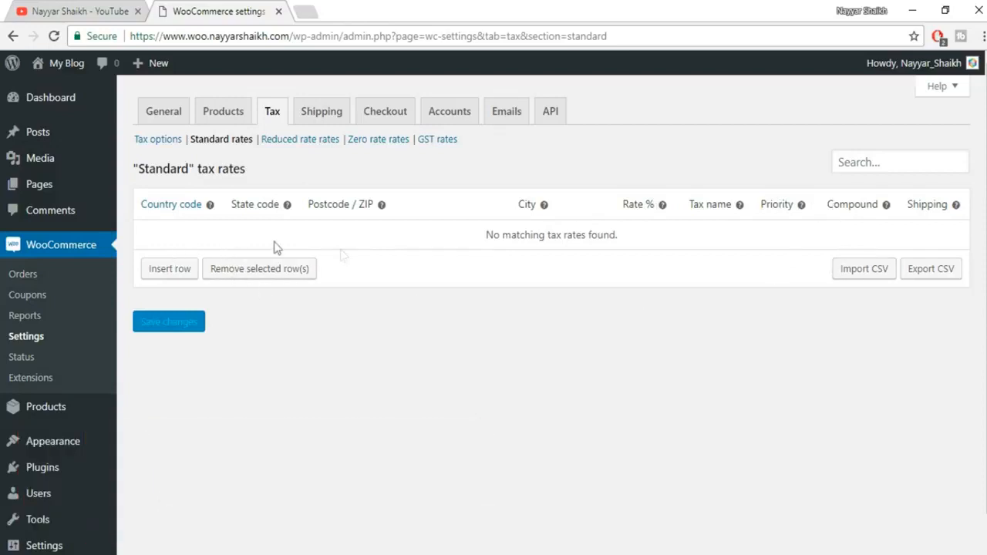
click(317, 143)
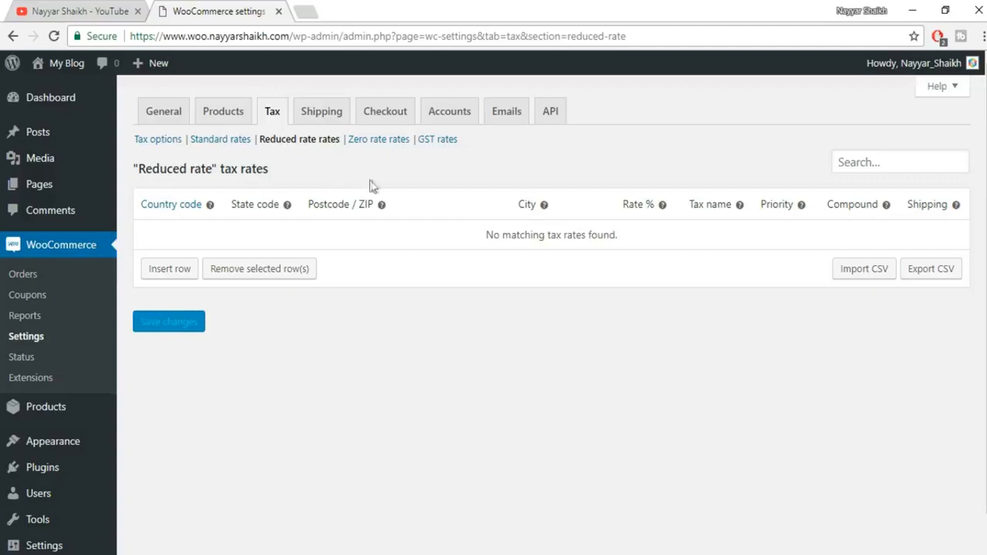
click(390, 144)
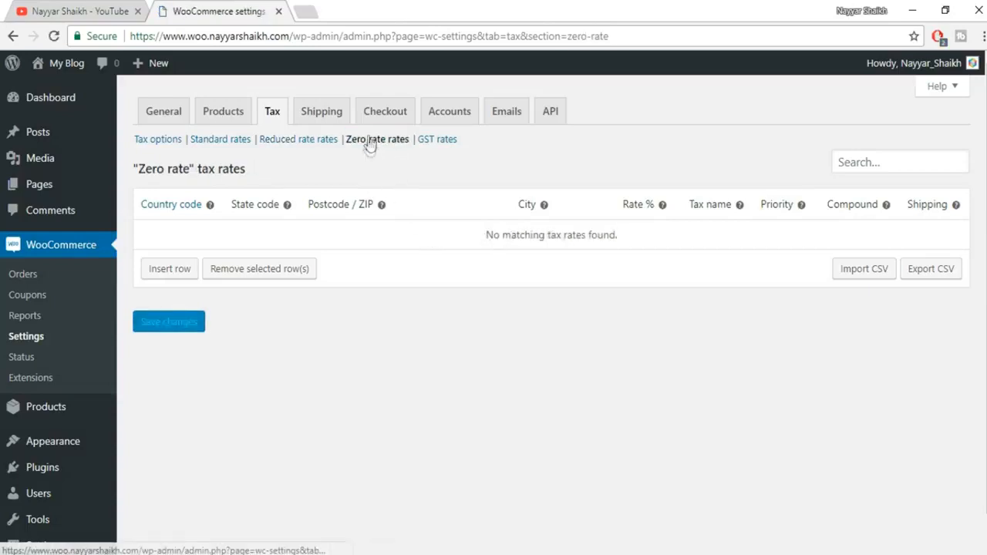
click(183, 271)
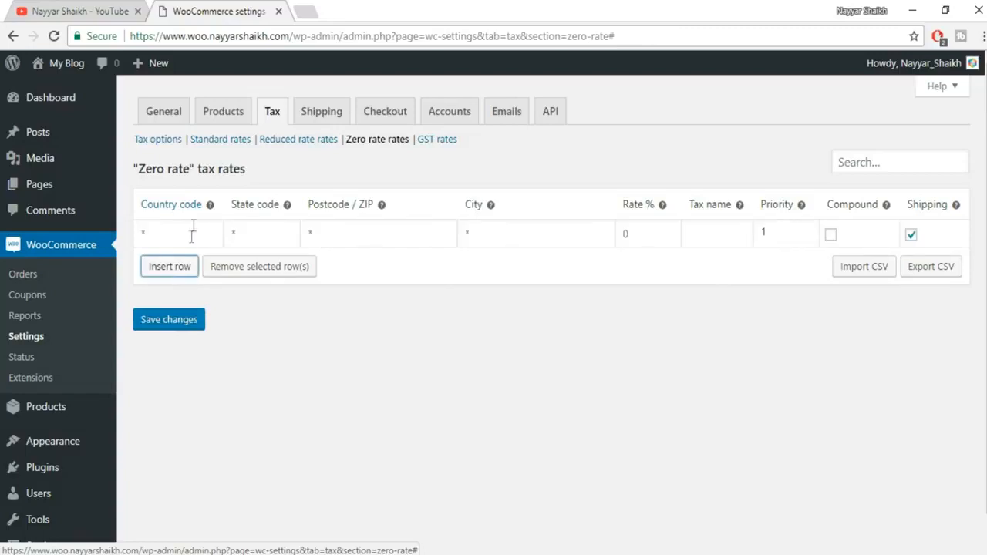
click(194, 225)
text(IN)
key(Tab)
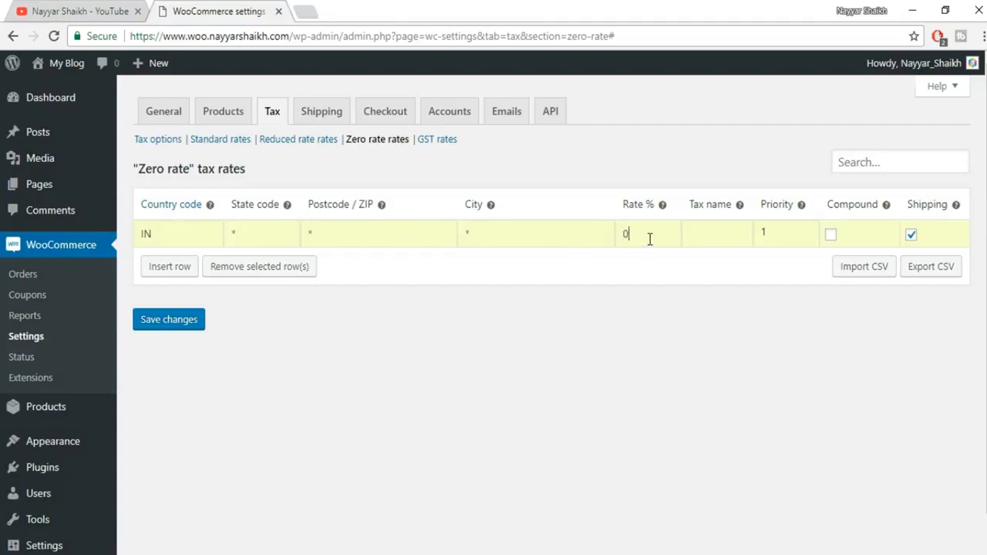
click(714, 223)
text(ZERO TAX)
click(165, 324)
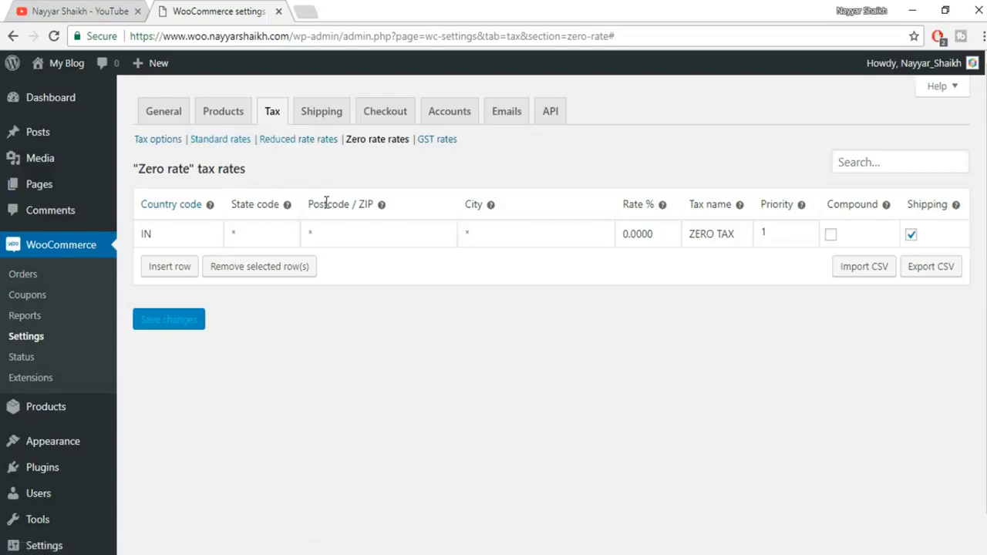
- Start a new shipping zone named INDIA under Shipping settings
click(334, 111)
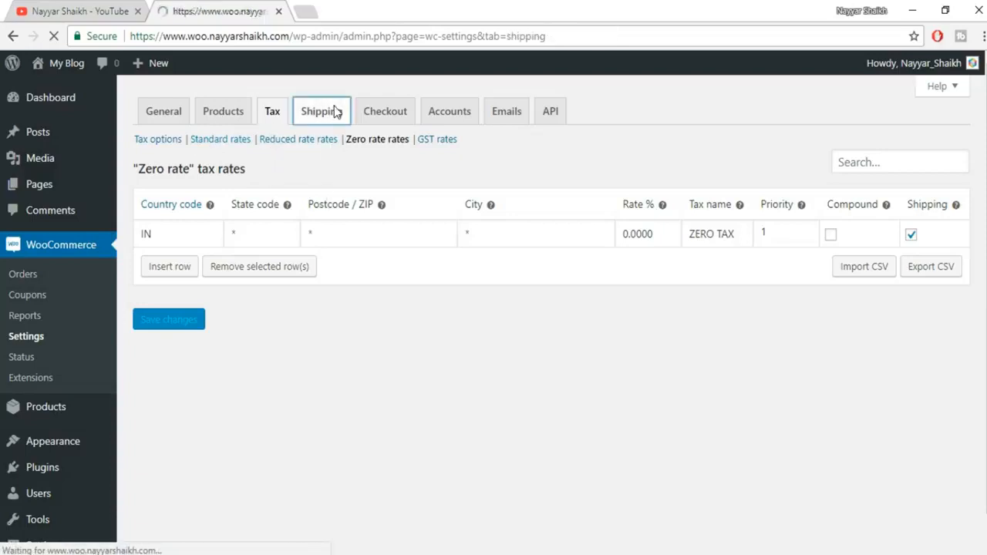
scroll(624, 258, down, 5)
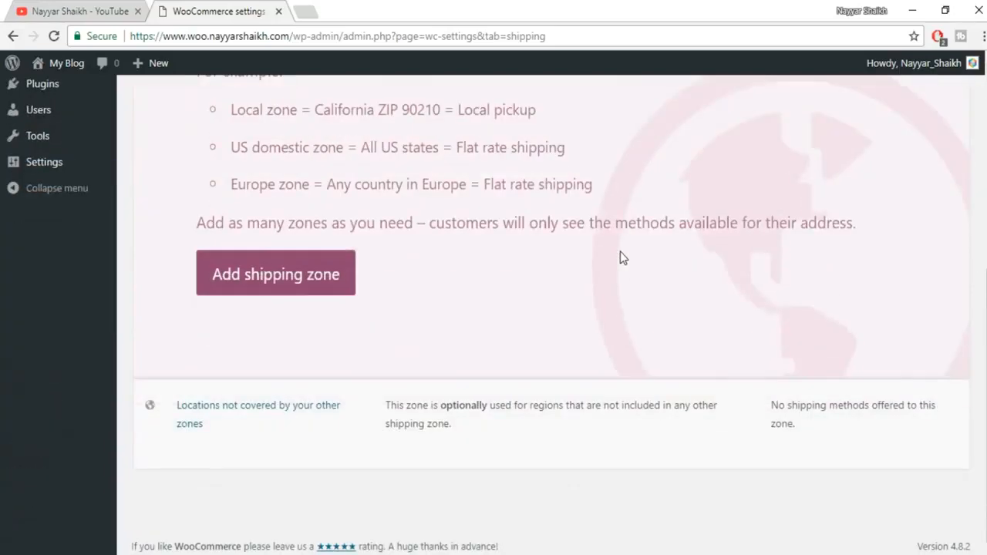
scroll(703, 345, up, 5)
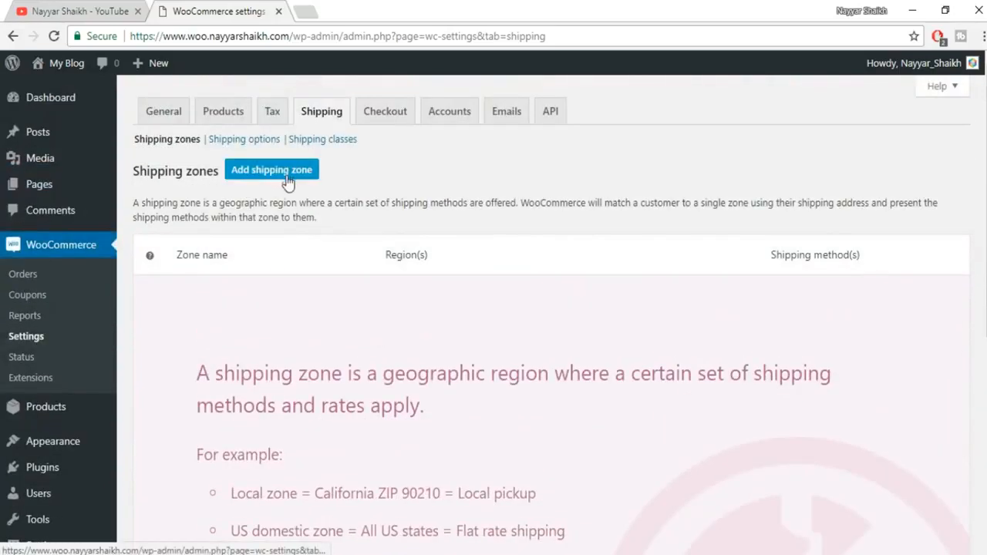
scroll(286, 182, down, 5)
scroll(445, 390, up, 5)
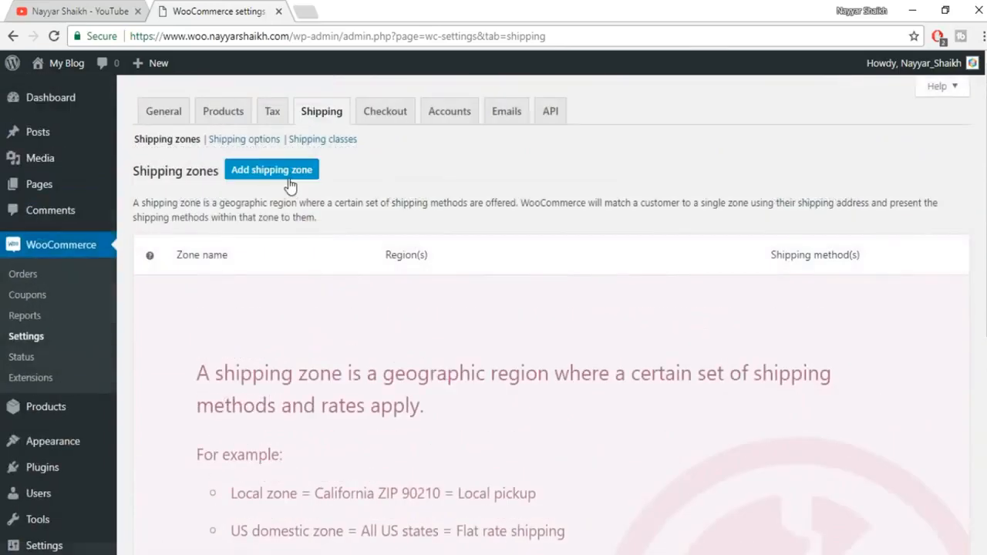
click(304, 178)
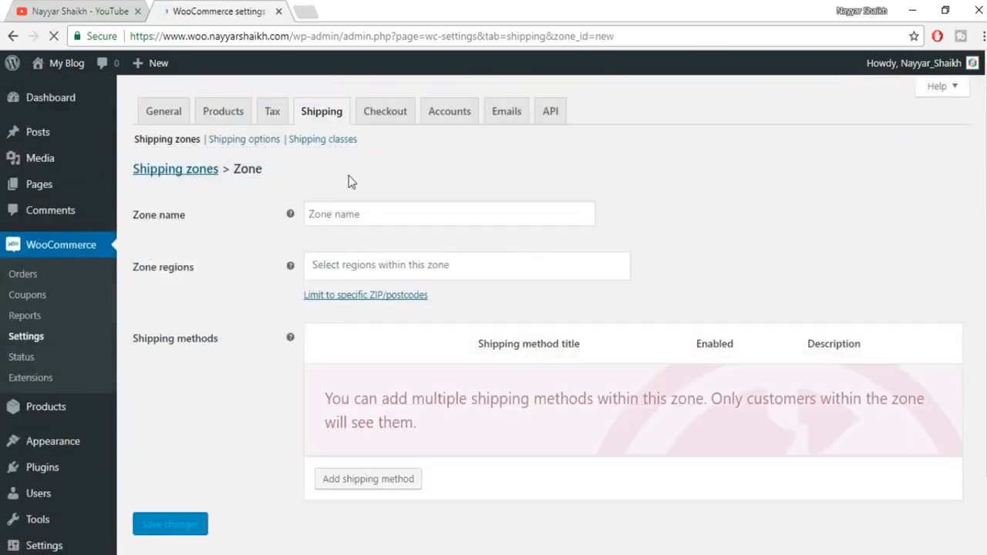
click(358, 214)
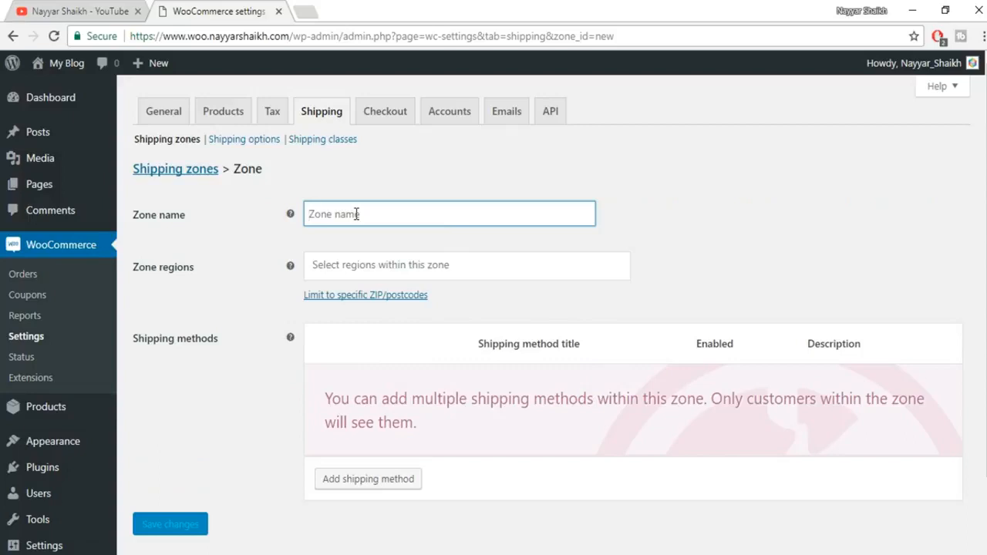
text(INDIA)
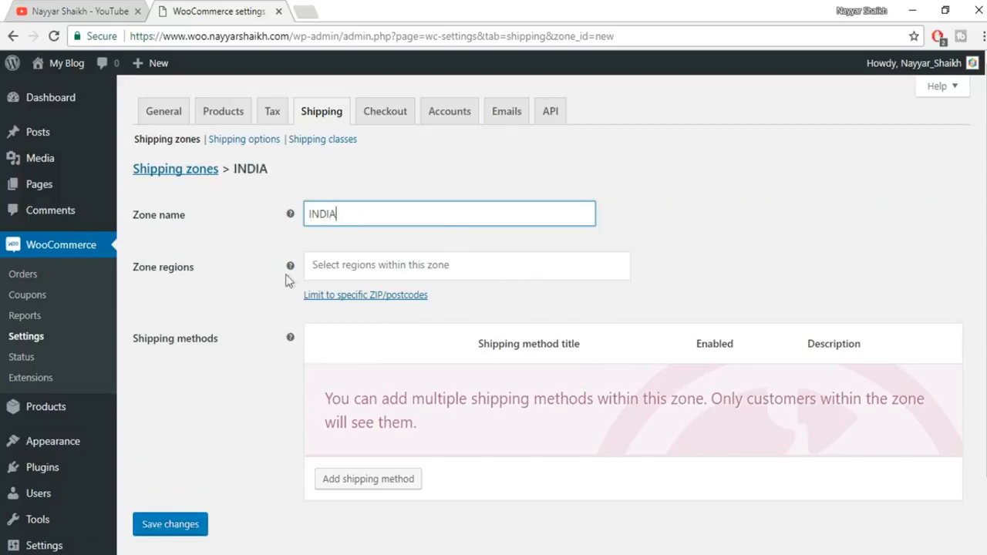
- Set the INDIA zone's region to India and save the zone
click(362, 266)
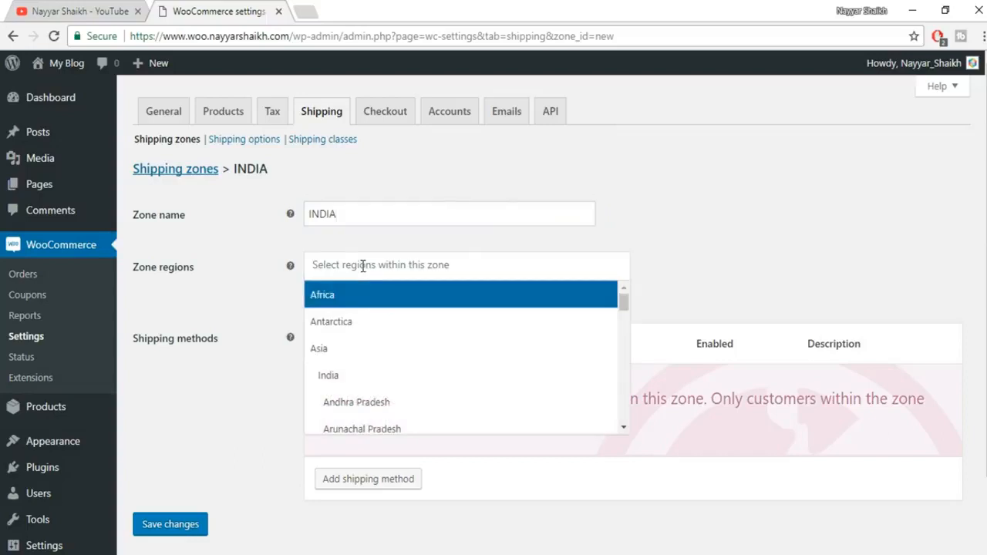
text(IN)
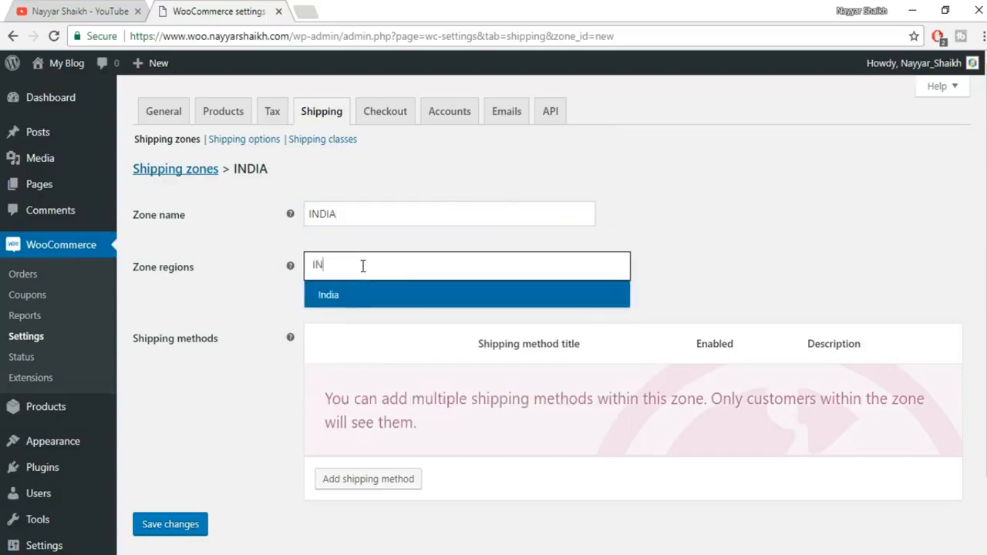
click(349, 292)
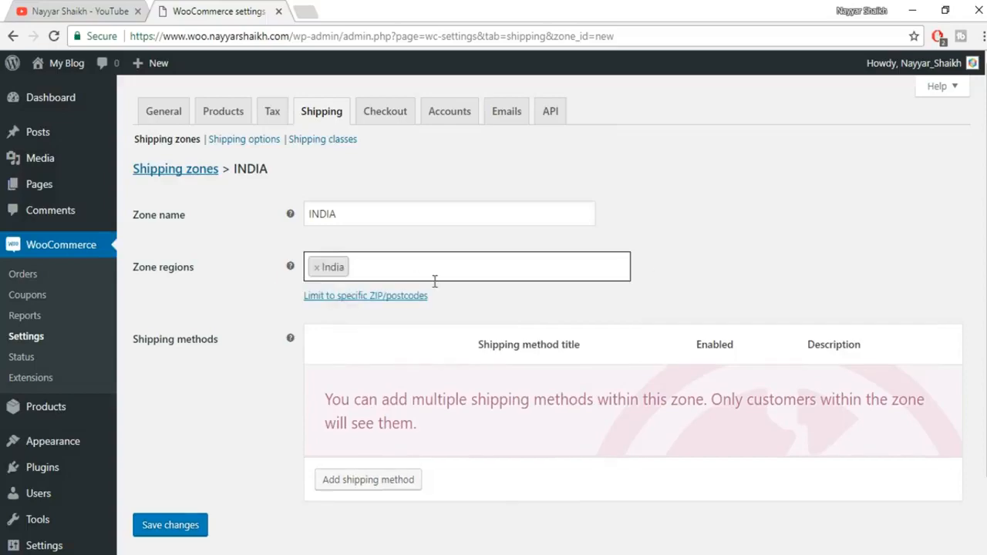
scroll(704, 283, down, 1)
click(188, 443)
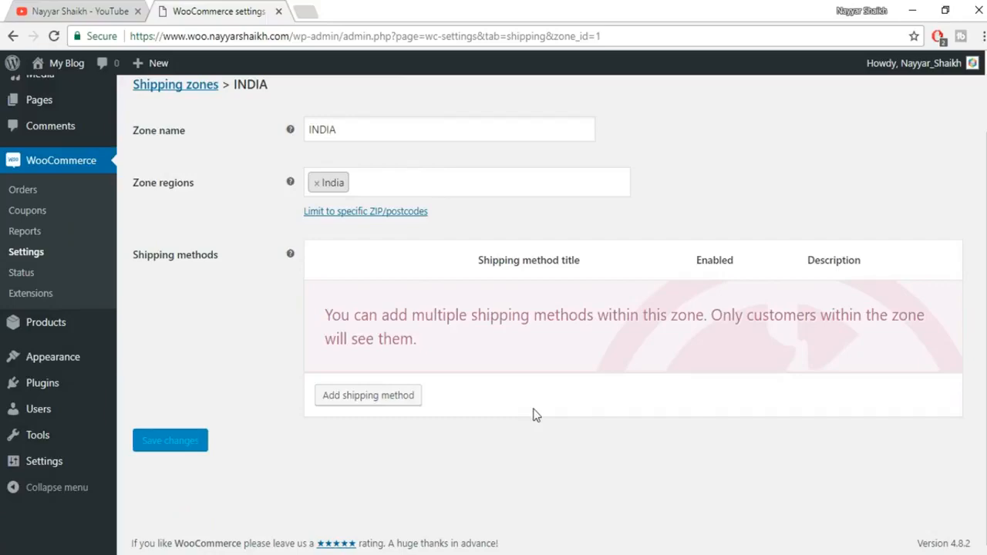
scroll(533, 410, up, 1)
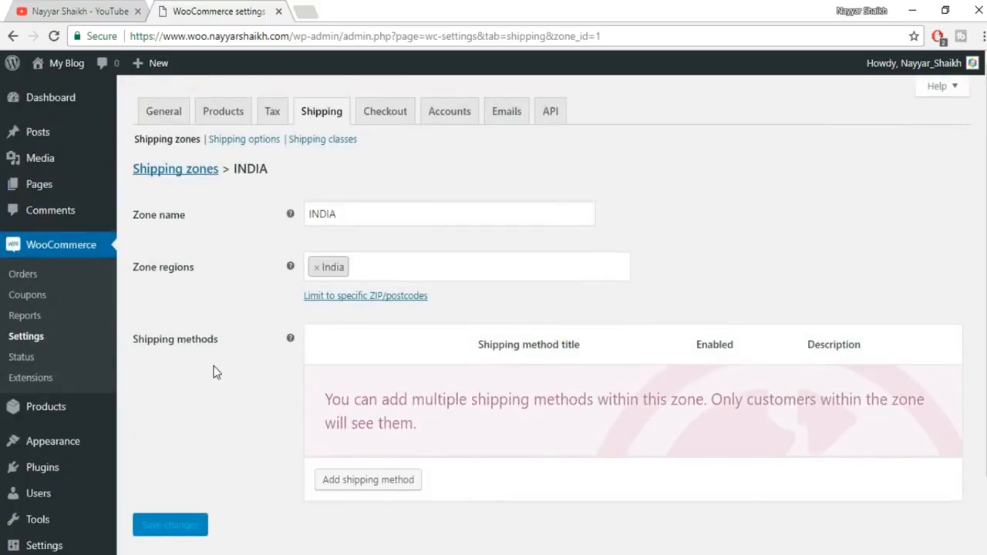
scroll(219, 374, down, 1)
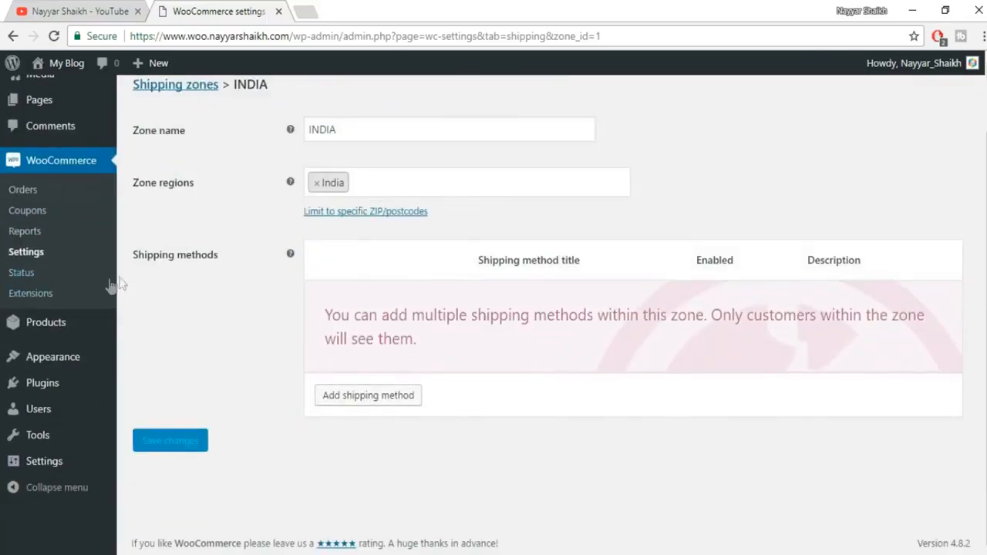
- Add a Flat rate shipping method to the INDIA zone
click(361, 407)
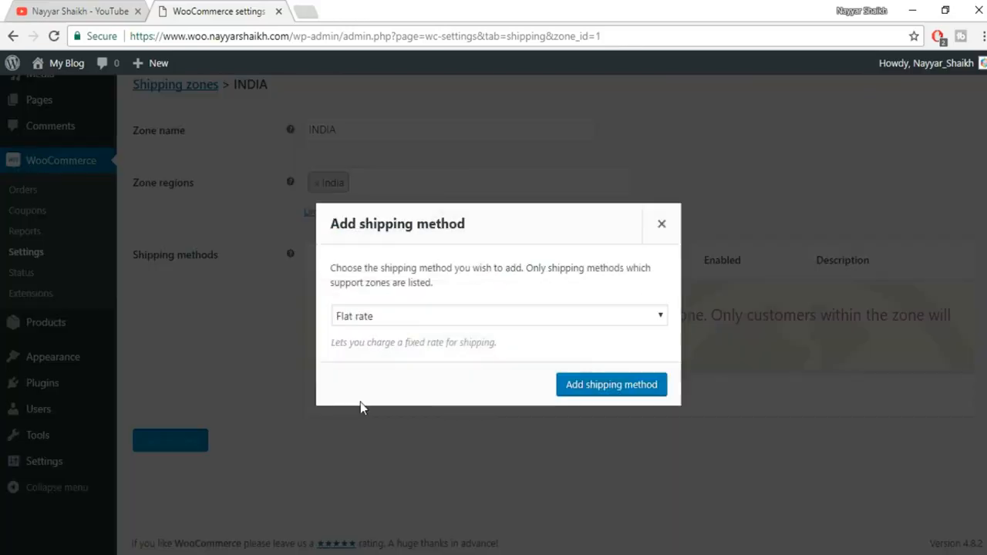
click(410, 320)
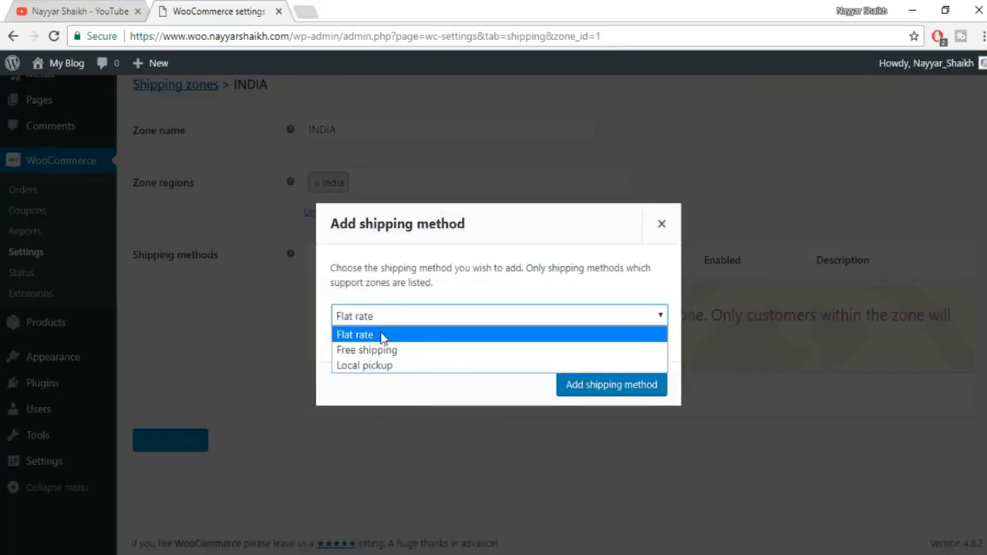
click(373, 340)
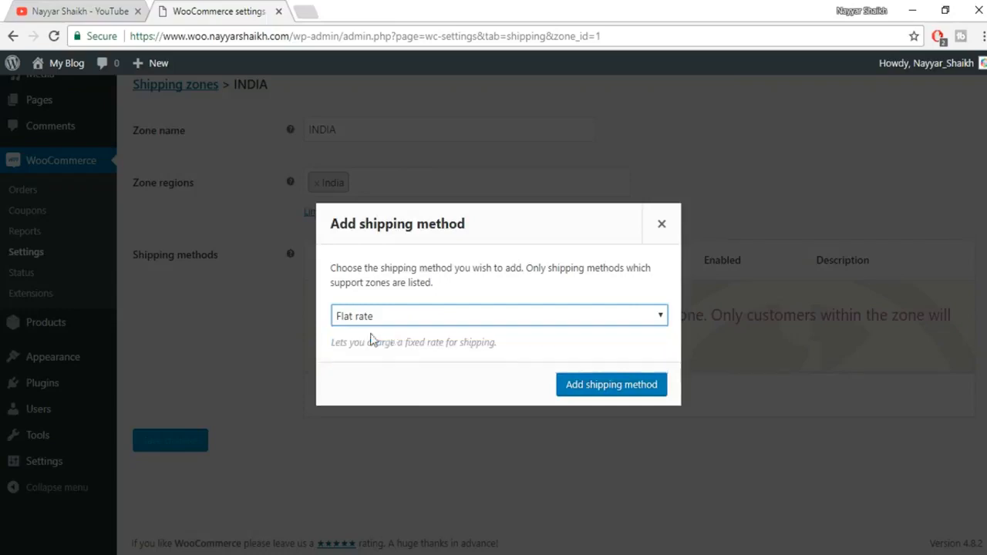
click(599, 388)
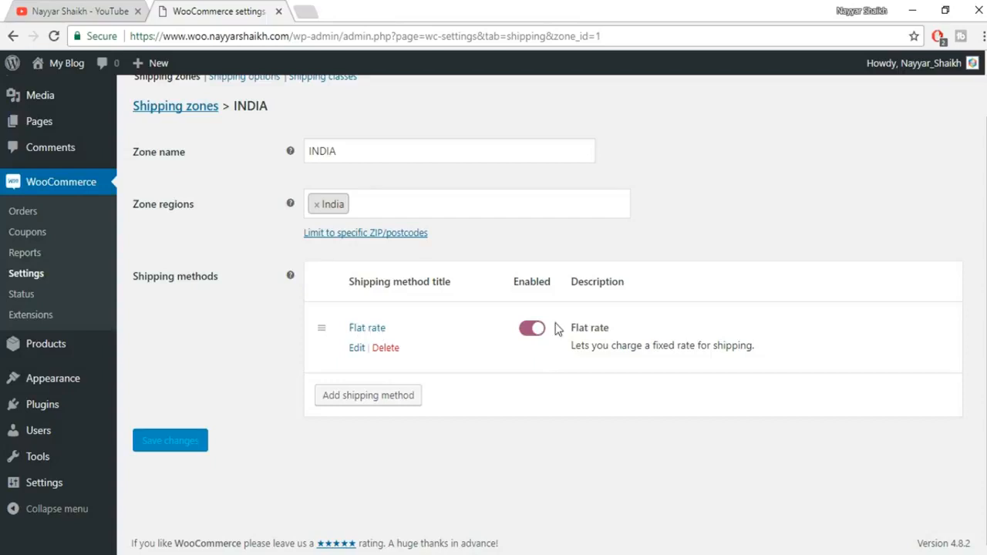
- Set the Flat rate cost to 60 and save it
click(357, 349)
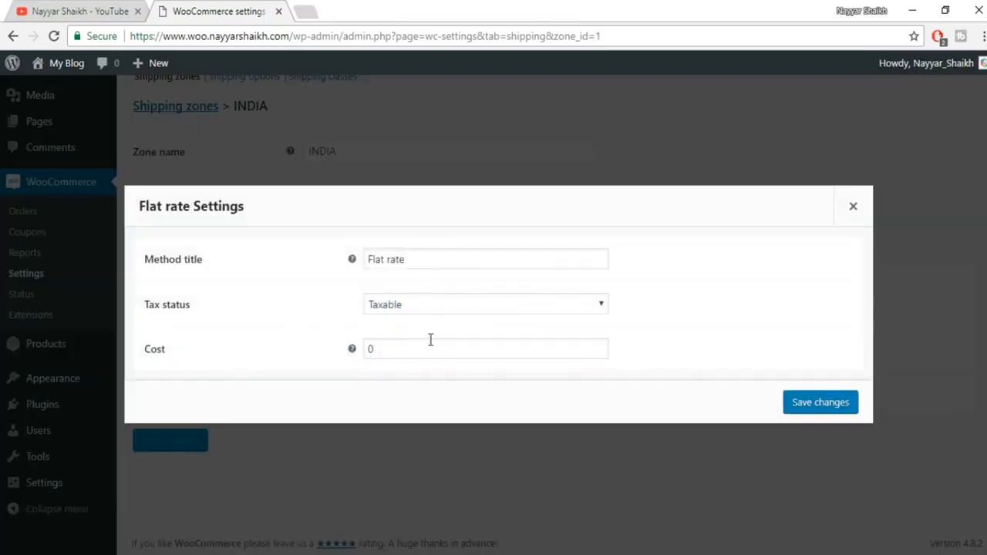
double_click(365, 355)
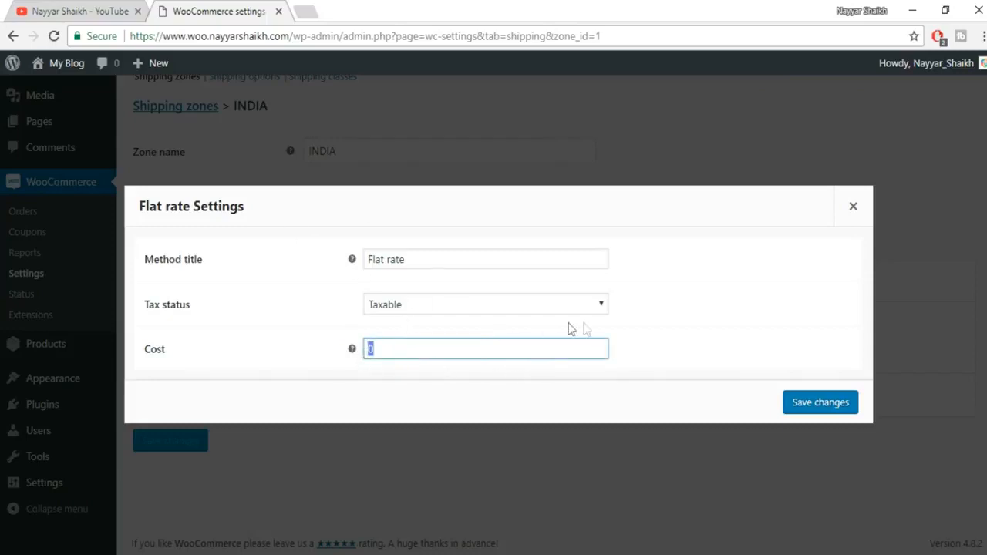
text(6)
drag(386, 353, 359, 355)
click(837, 404)
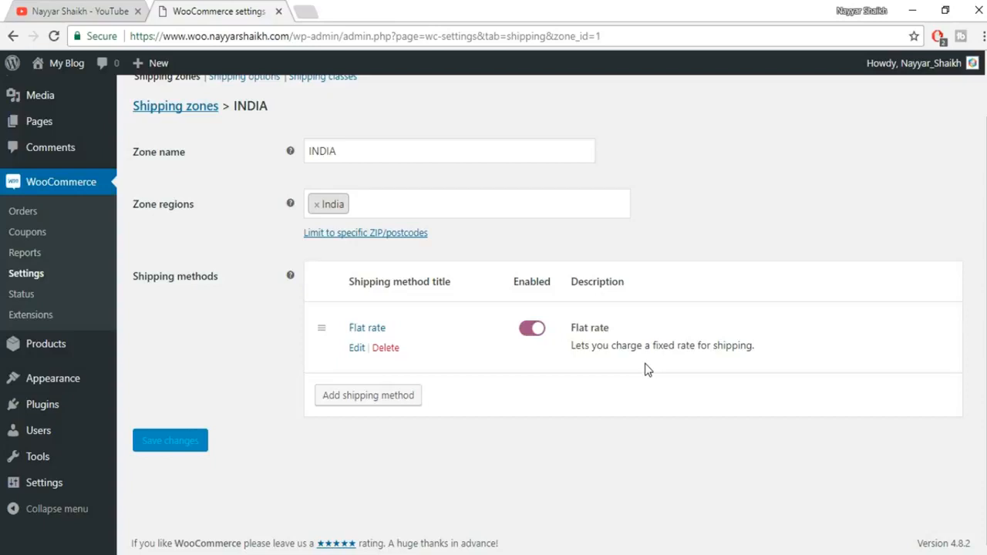
- Replace the Flat rate cost of 60 with [qty] * 60 and save
click(357, 348)
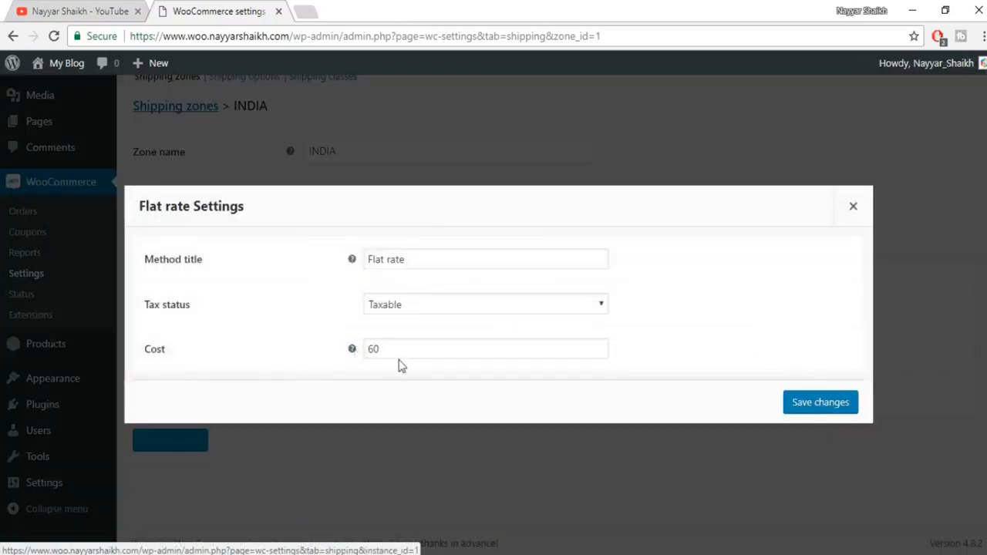
click(367, 349)
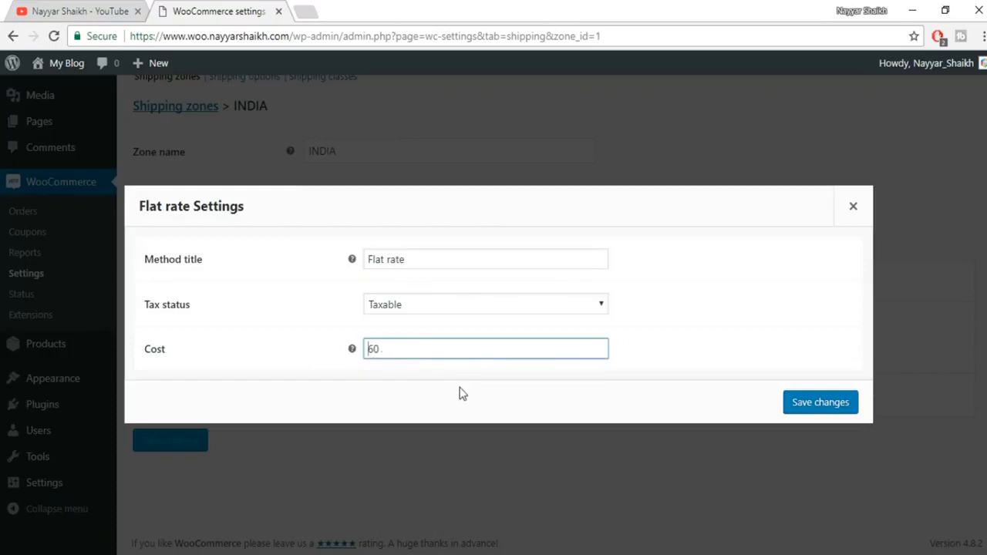
key(Delete)
key(Delete)
text([qty)
text(] * 60)
click(811, 402)
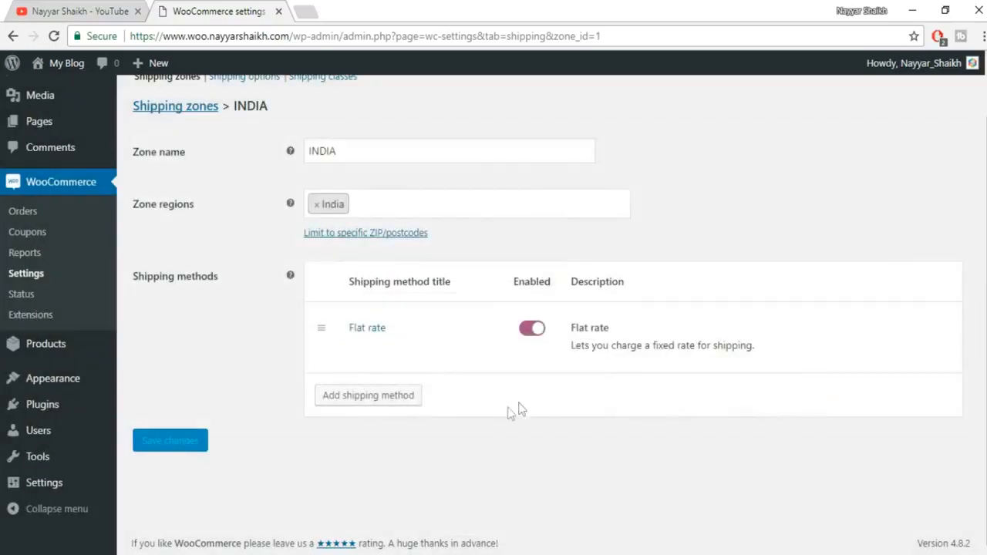
- Add Free shipping as a second method on the INDIA zone
click(376, 403)
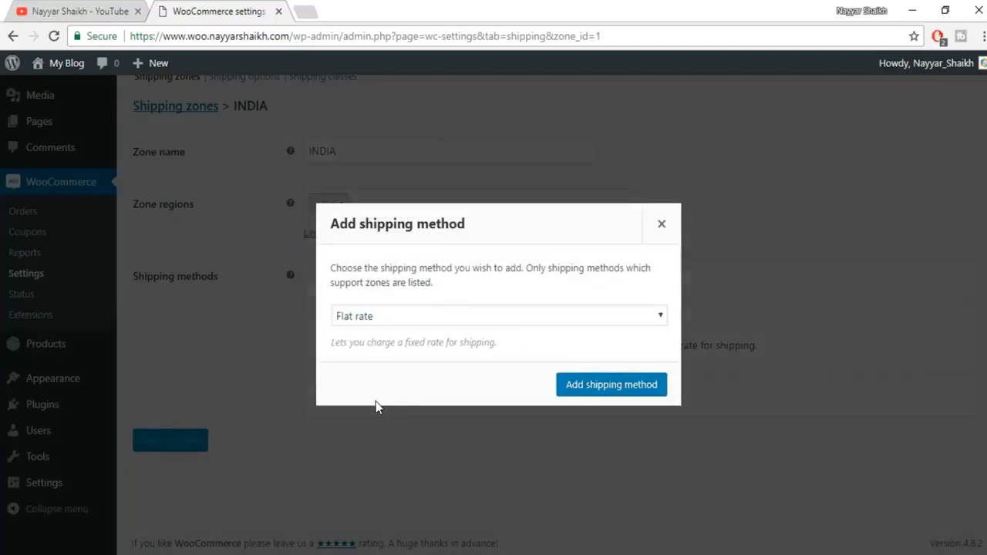
click(398, 324)
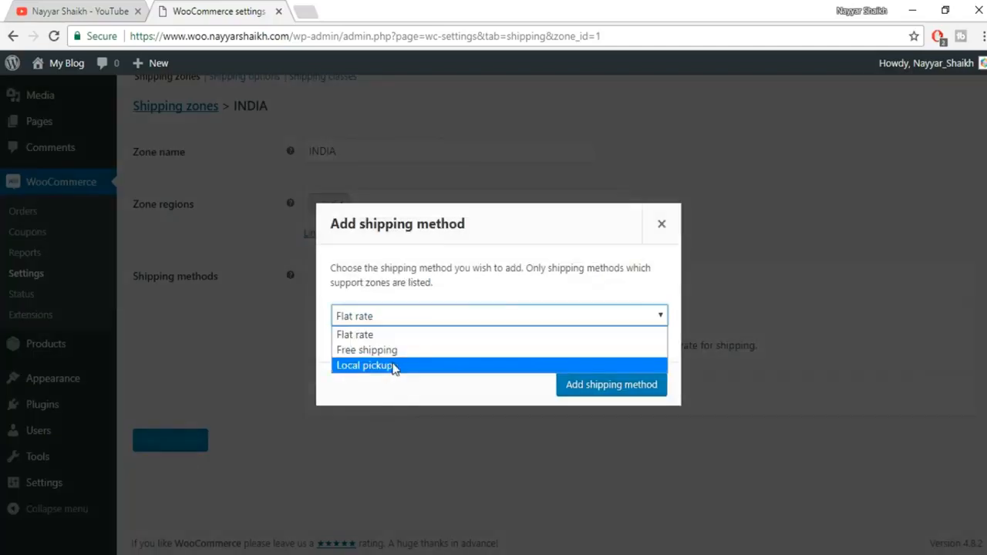
click(393, 349)
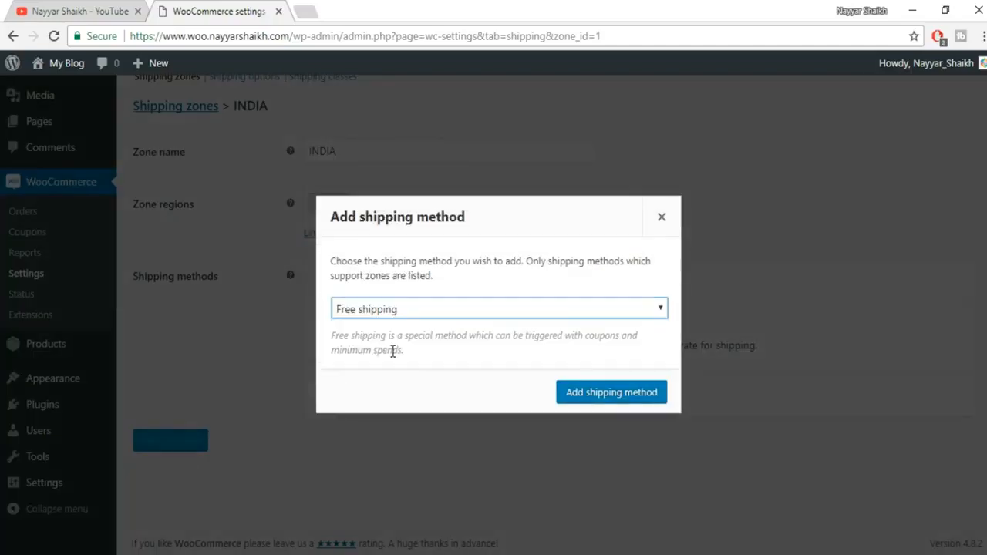
click(595, 395)
- Set Free shipping's minimum order amount to 1000 and save
click(355, 418)
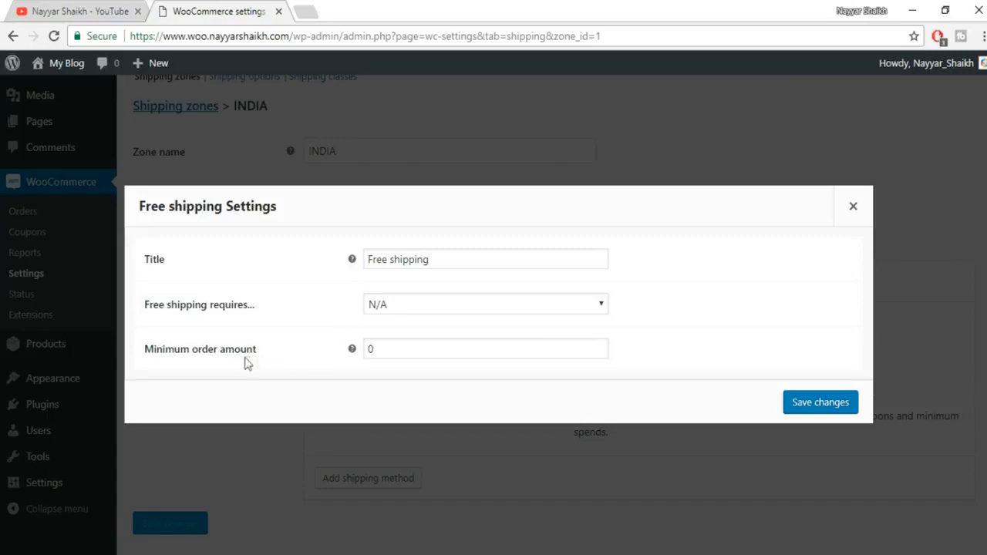
drag(404, 348, 333, 349)
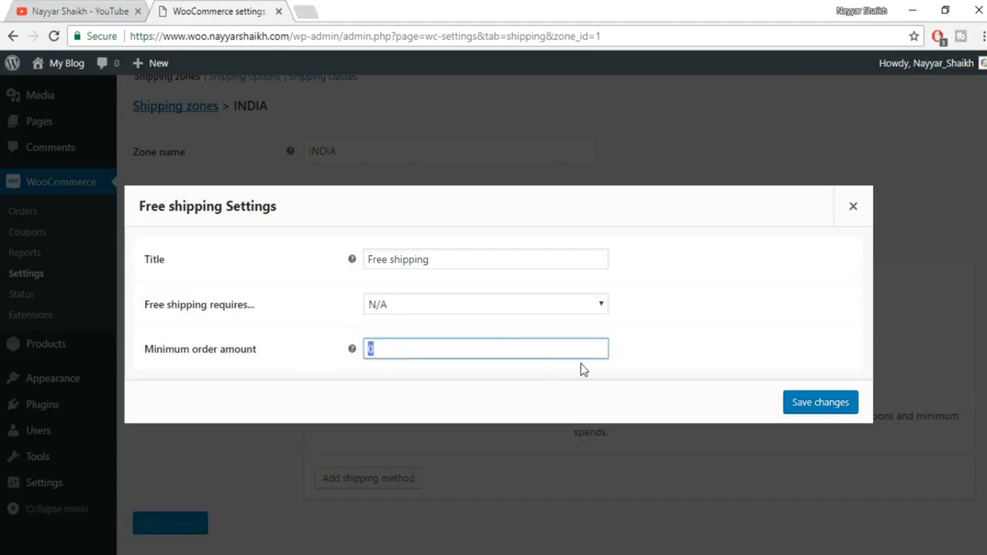
text(10000)
key(BackSpace)
click(821, 403)
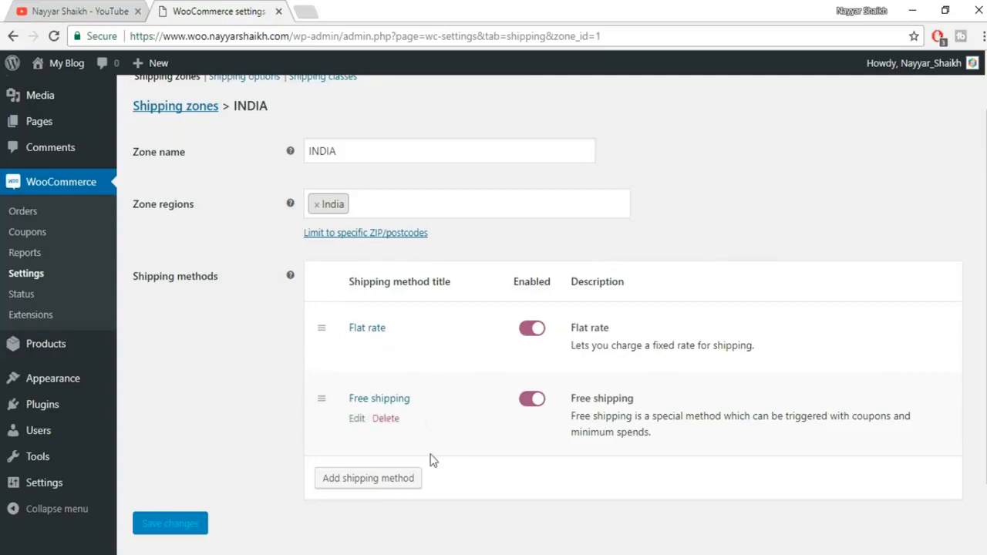
scroll(432, 463, up, 2)
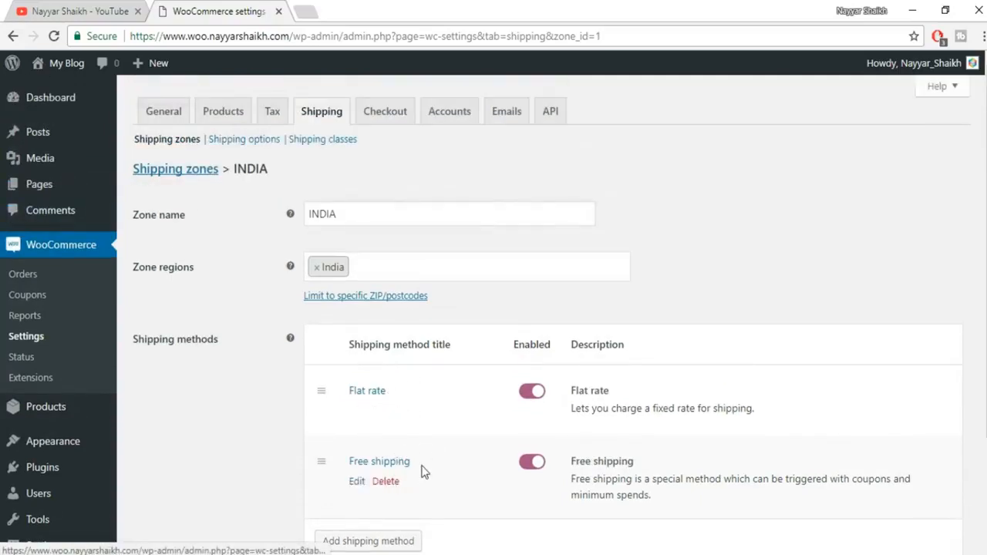
- Save the shipping options with billing address as default destination and view Shipping classes
click(230, 143)
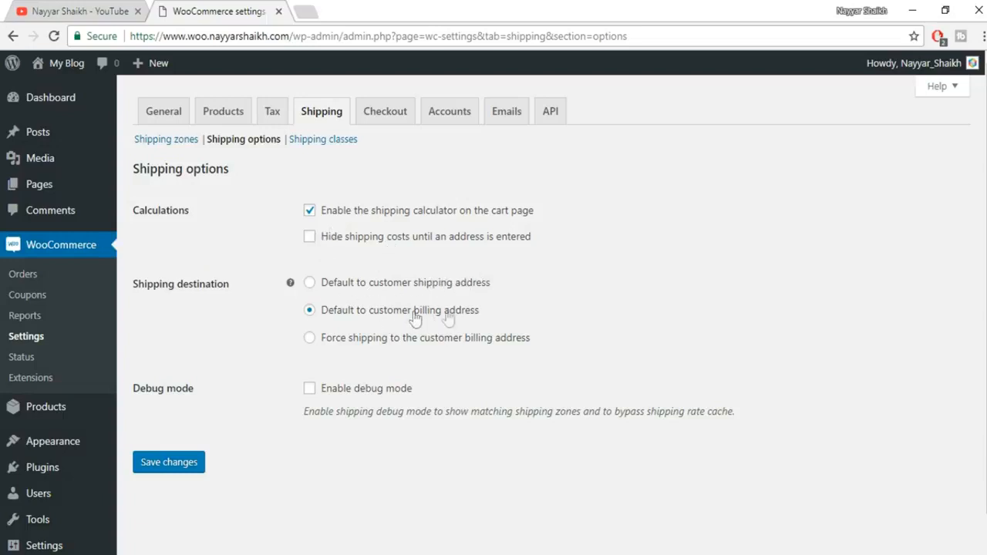
click(172, 467)
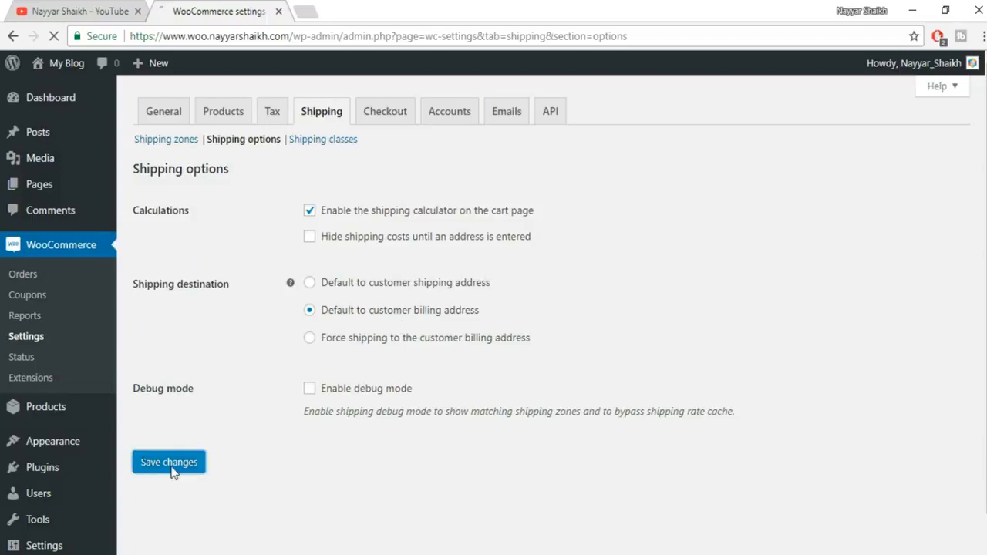
click(337, 139)
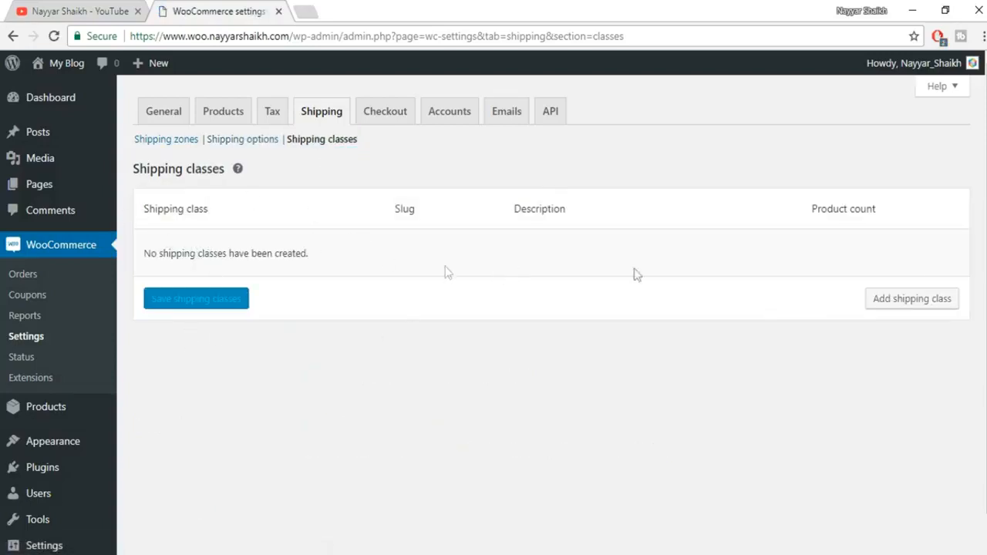
- Fill in a new shipping class: name Television, slug television, description 'Shipping Cost for TV'
click(931, 304)
click(259, 247)
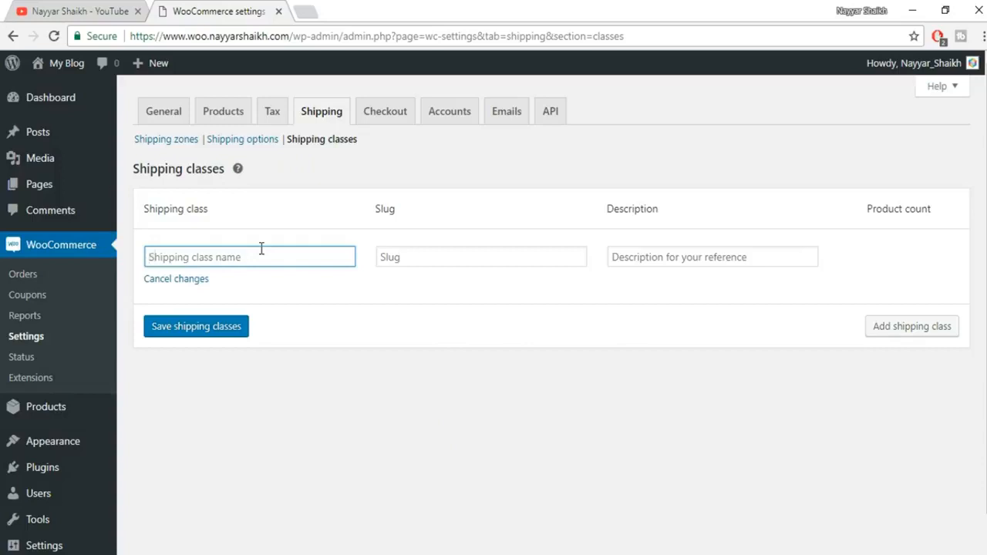
text(bulky)
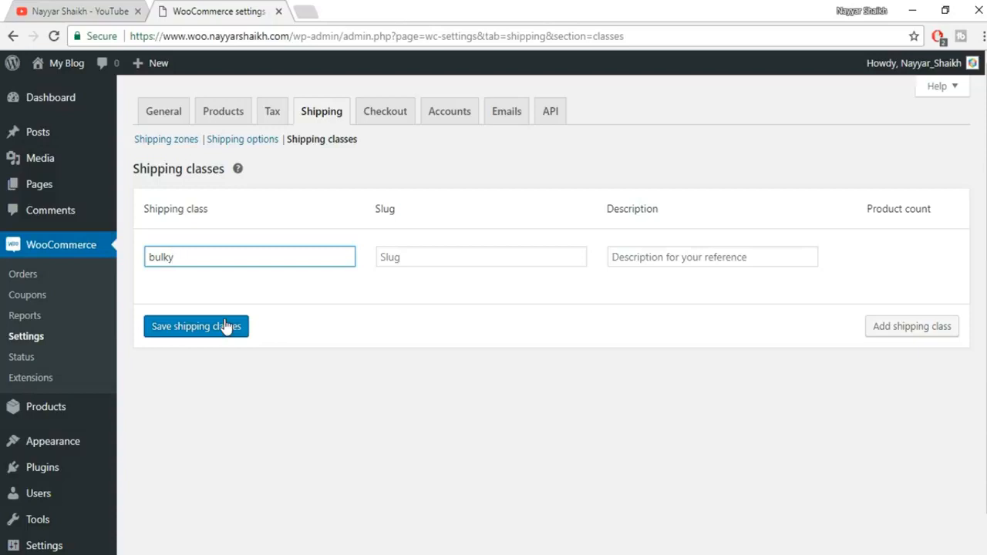
key(ctrl+a)
text(Television)
click(496, 257)
text(tele)
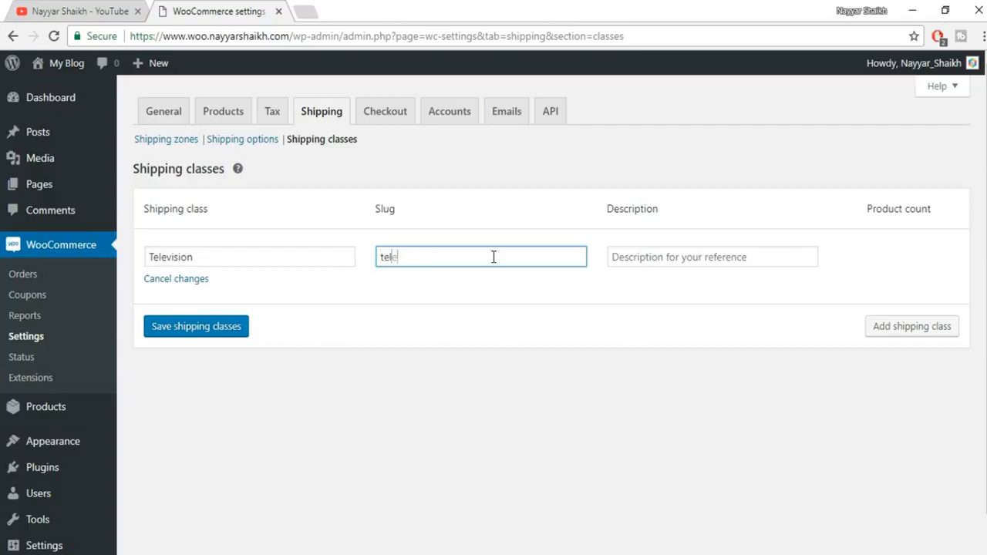
text(vision)
key(Tab)
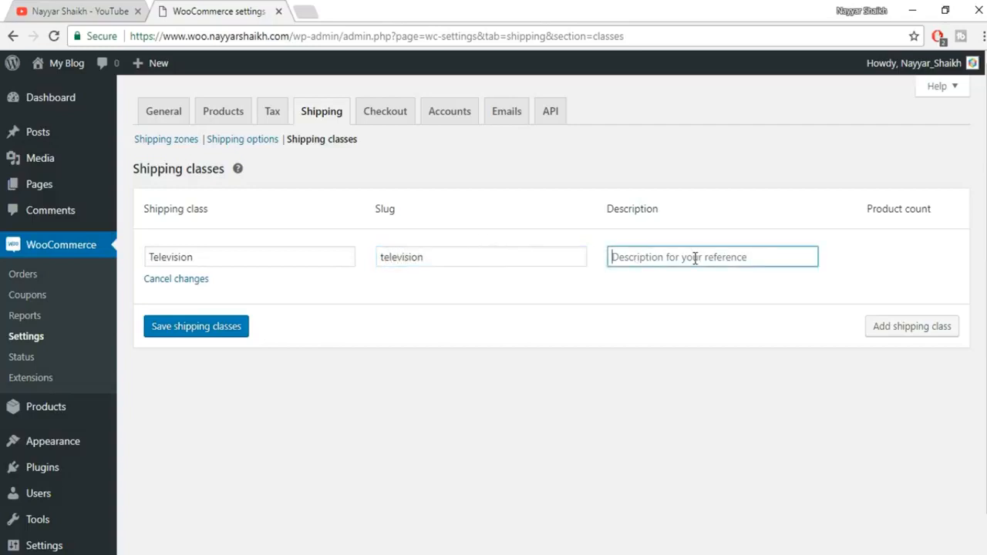
text(Sh)
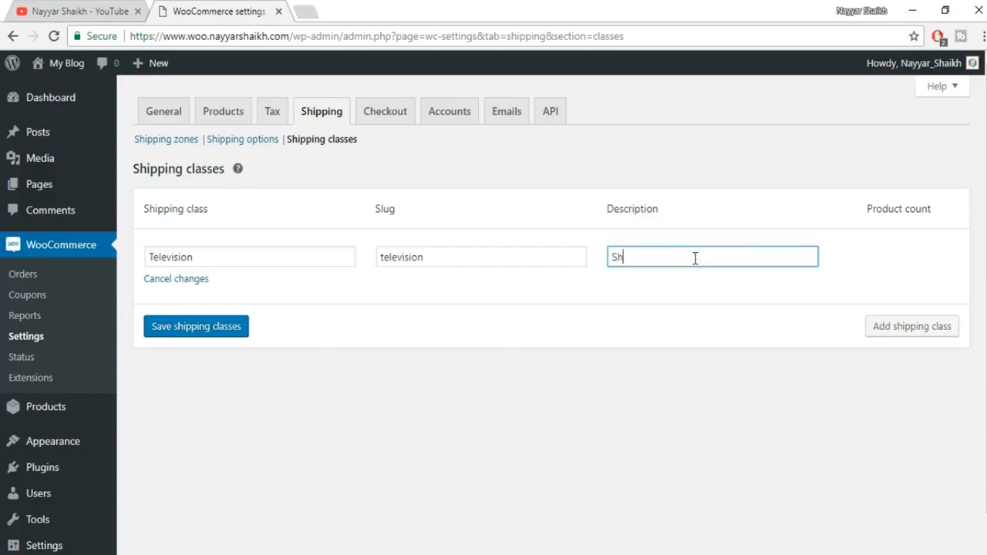
text(ipping Cost for TV)
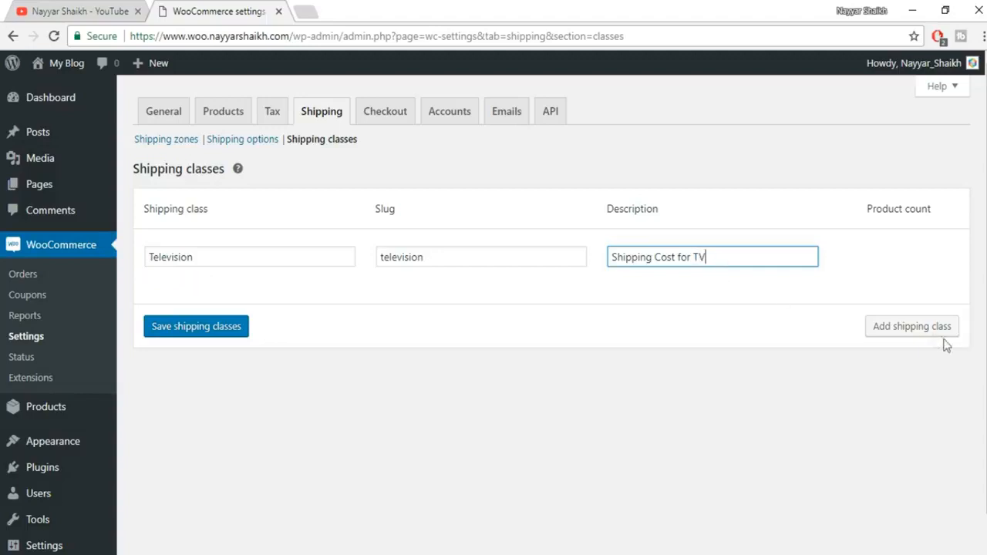
- Save the Television shipping class, then reopen it and save again
click(239, 333)
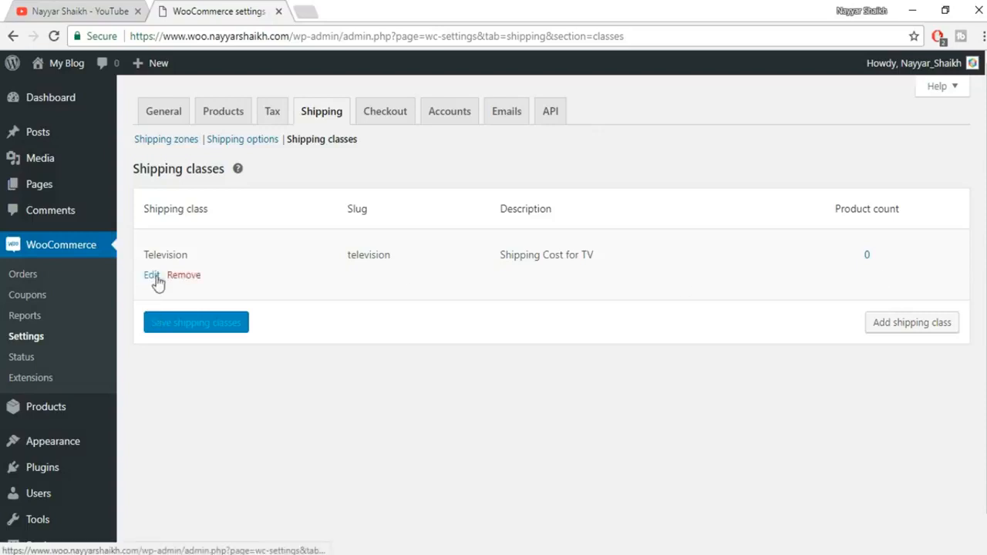
click(152, 278)
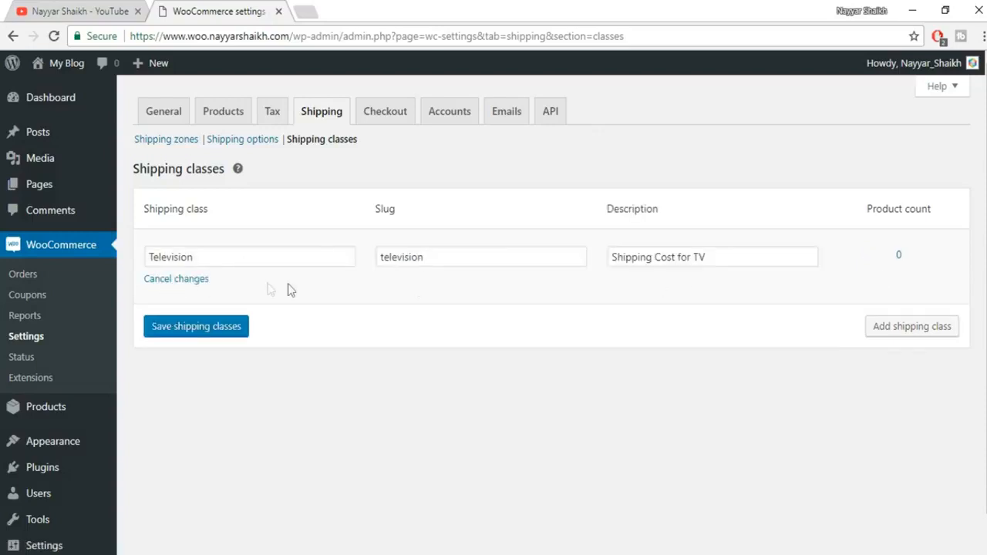
click(190, 332)
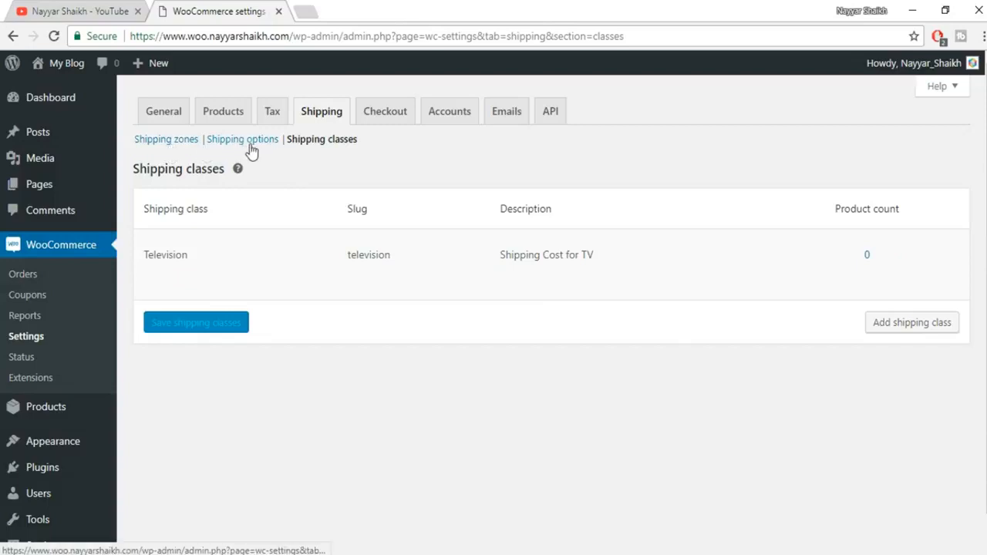
- From the shipping zones list, edit the INDIA zone and its Flat rate method
click(178, 140)
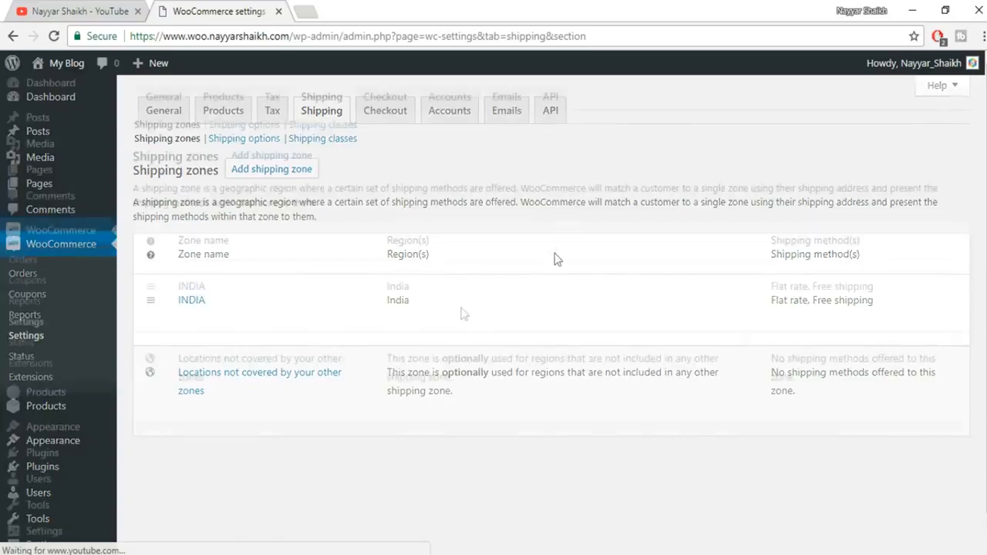
scroll(553, 258, down, 1)
click(187, 287)
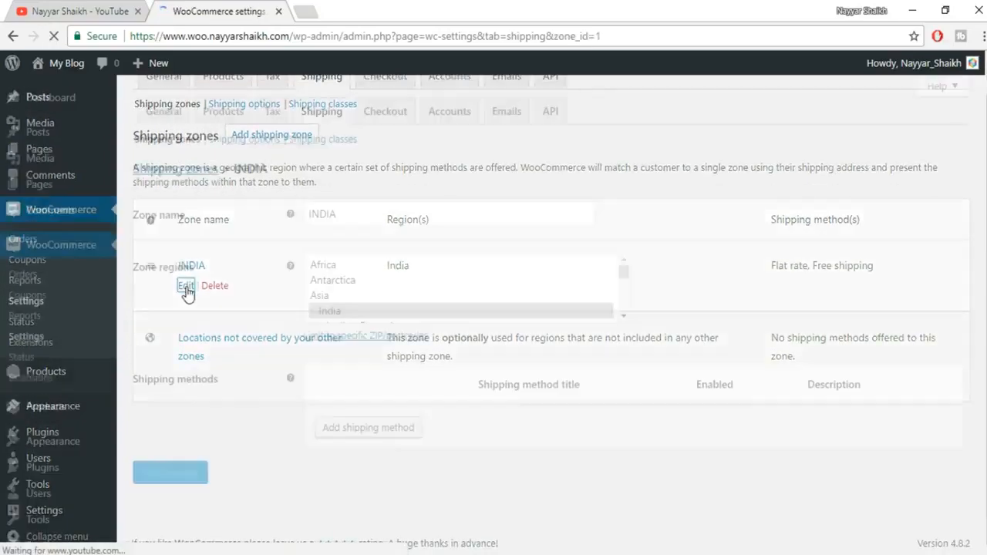
scroll(386, 316, down, 2)
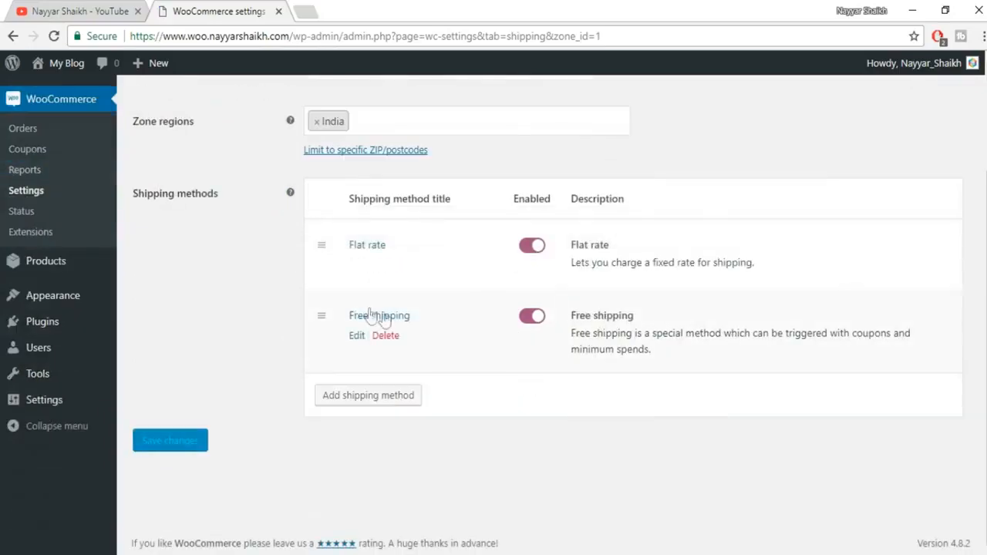
click(356, 267)
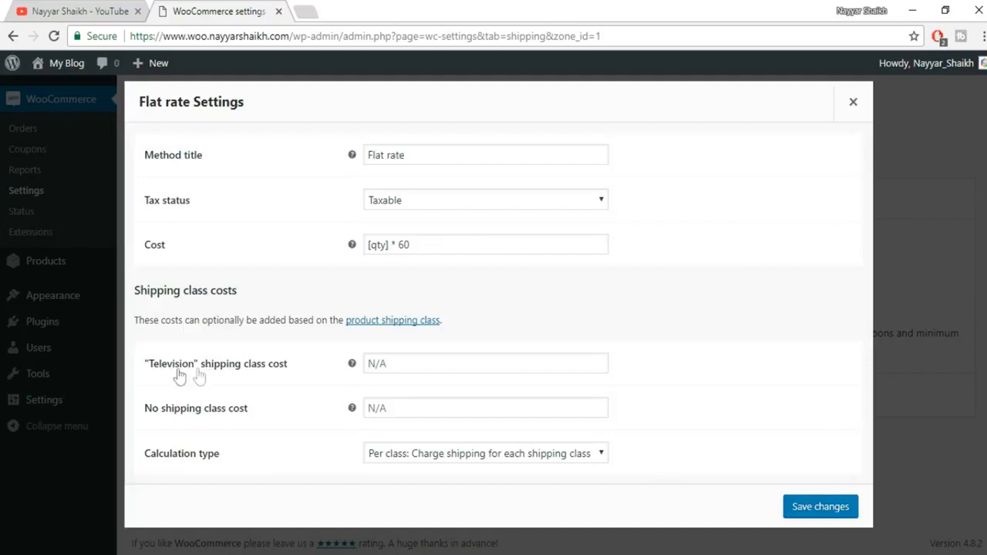
- Set the Television class cost to [qty] * 500 with Per class calculation, and save
click(400, 363)
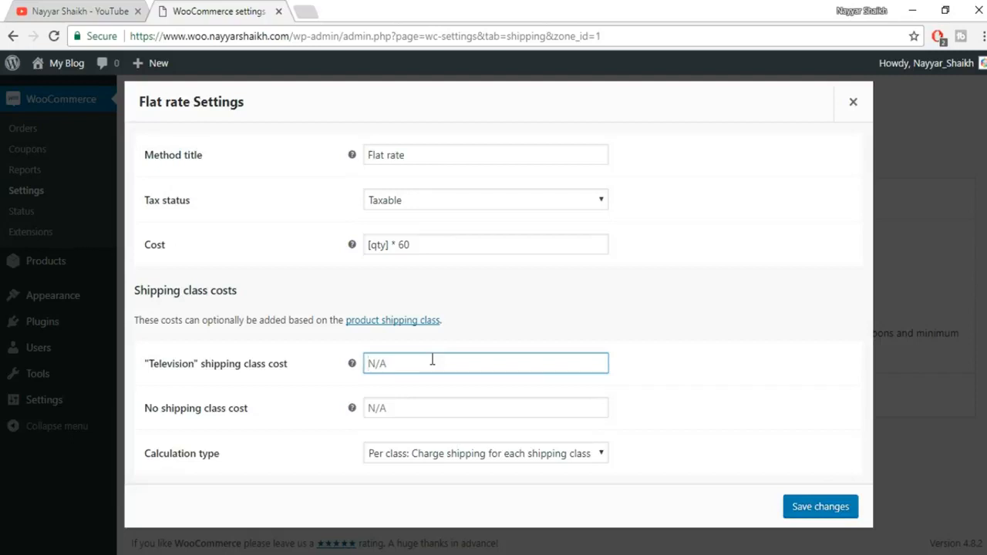
text([)
key(BackSpace)
text([qty] * 500)
click(561, 463)
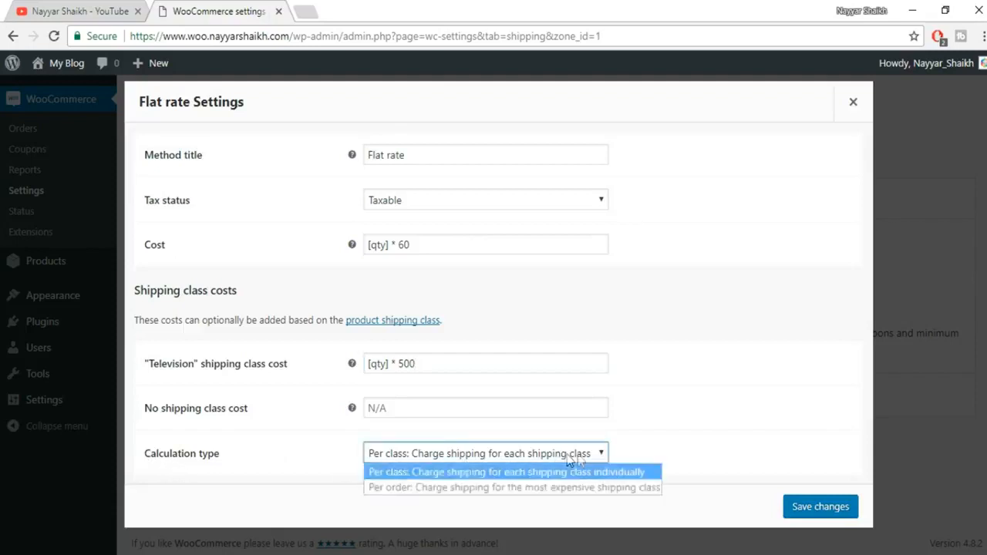
click(805, 479)
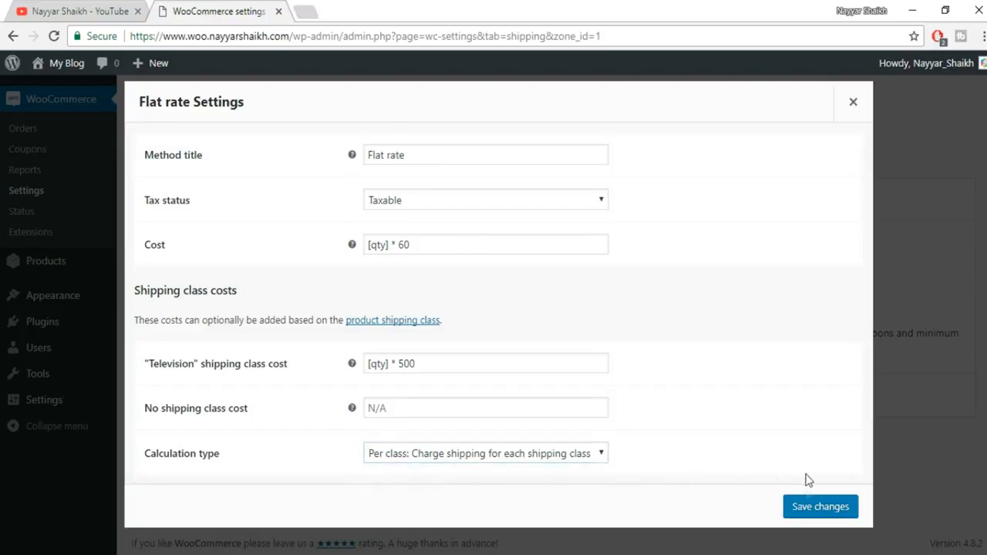
click(809, 507)
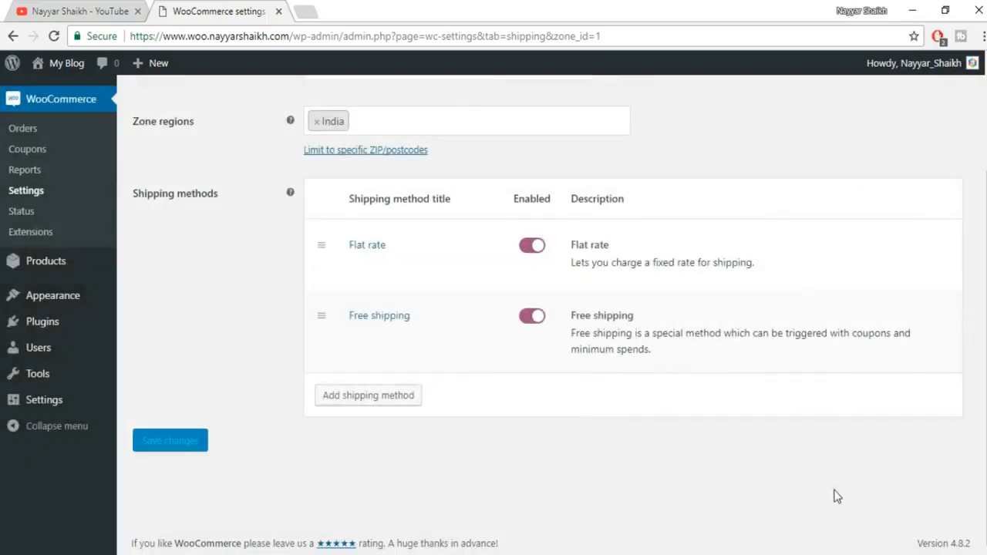
- Switch to the Checkout tab of WooCommerce Settings
scroll(843, 476, up, 3)
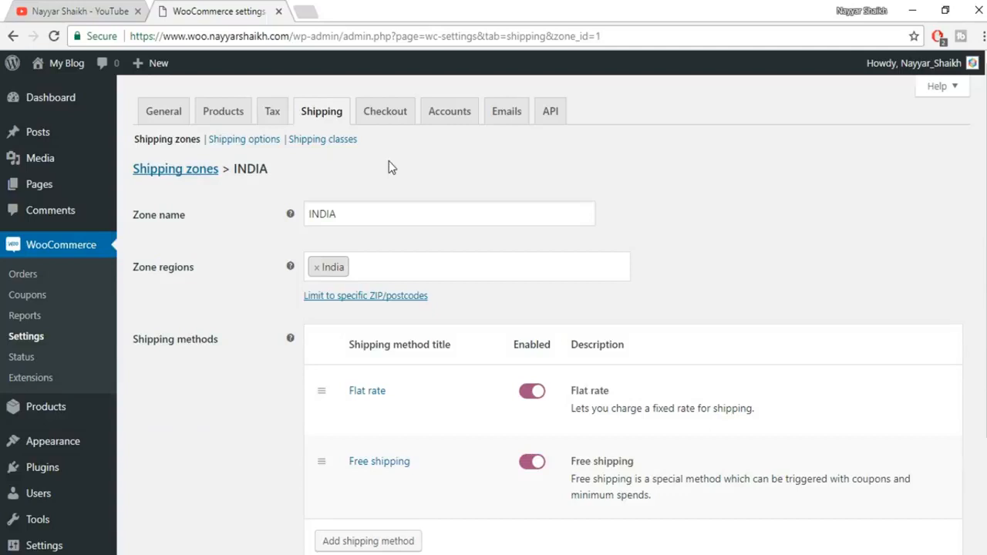
click(401, 113)
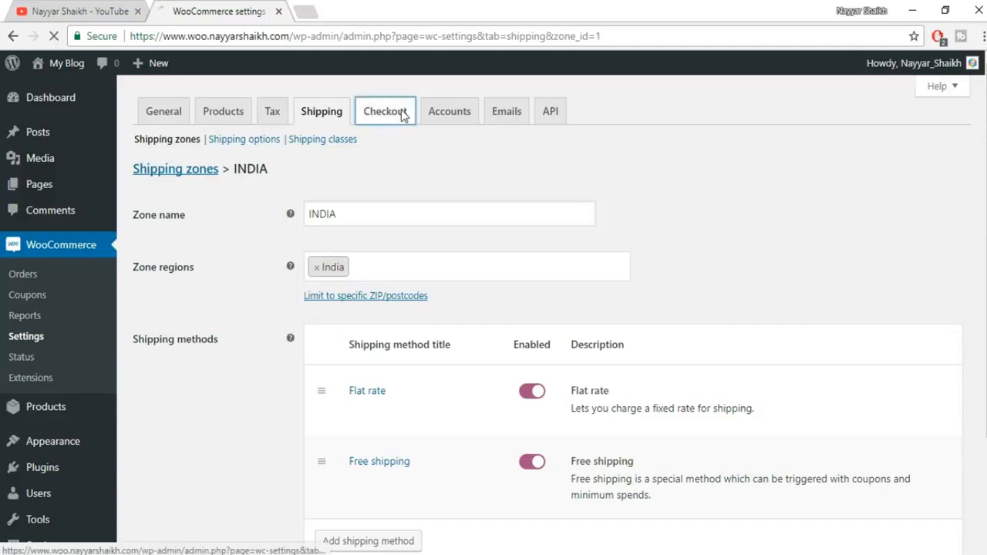
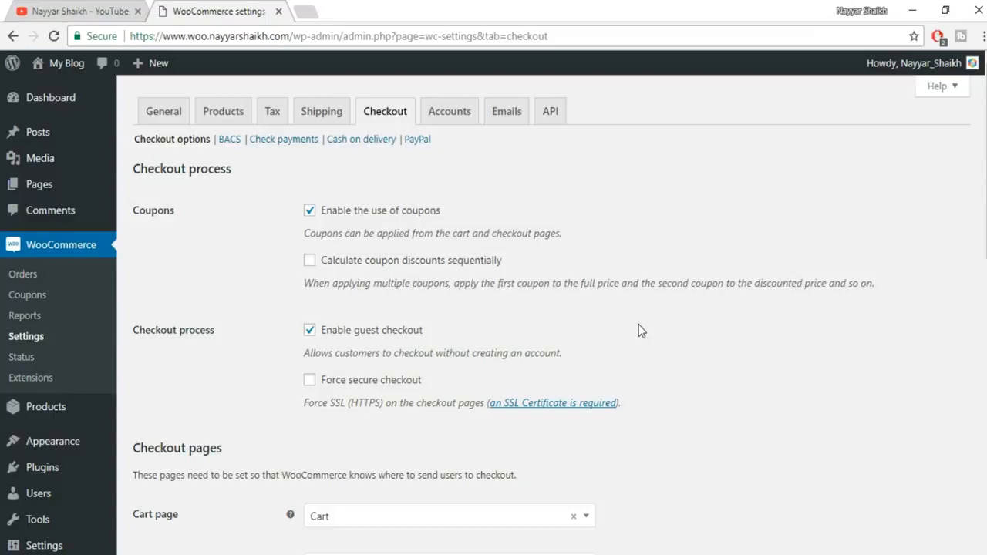
- Enable Force secure checkout and check the site's connection security details
scroll(633, 335, down, 1)
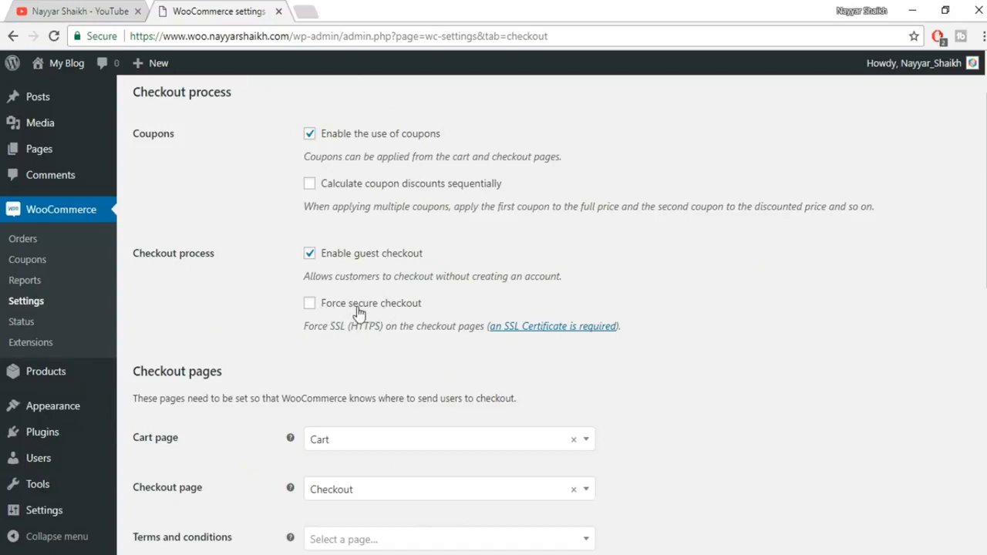
click(357, 308)
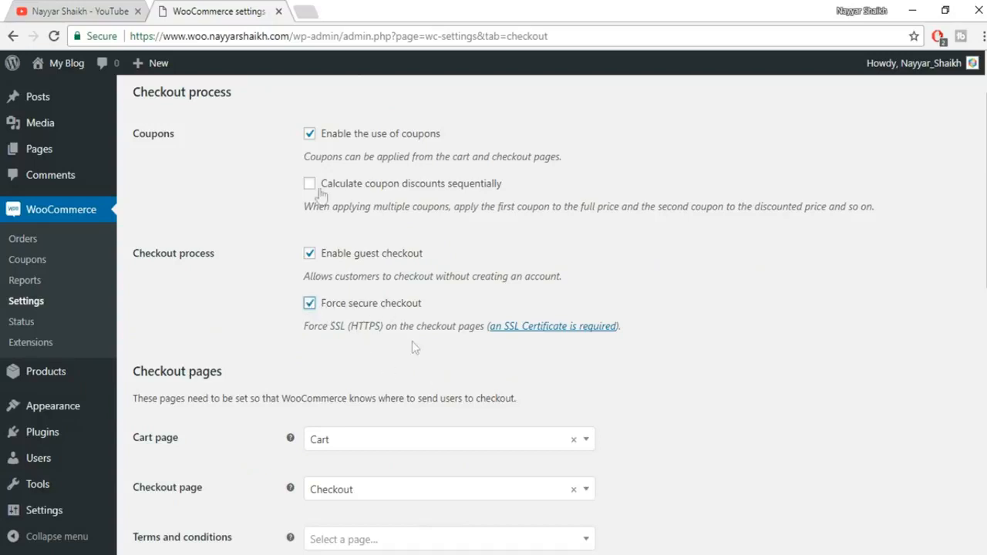
click(98, 38)
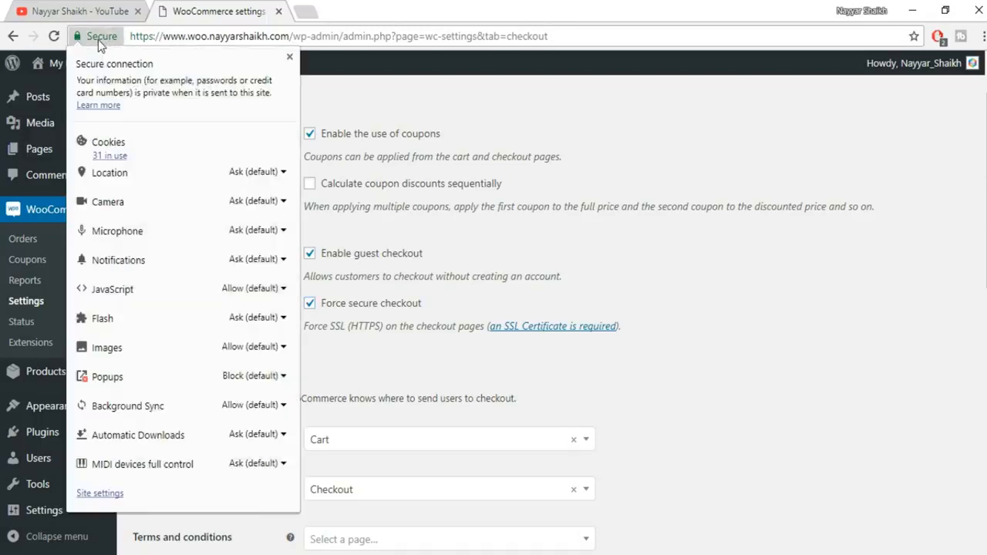
click(288, 57)
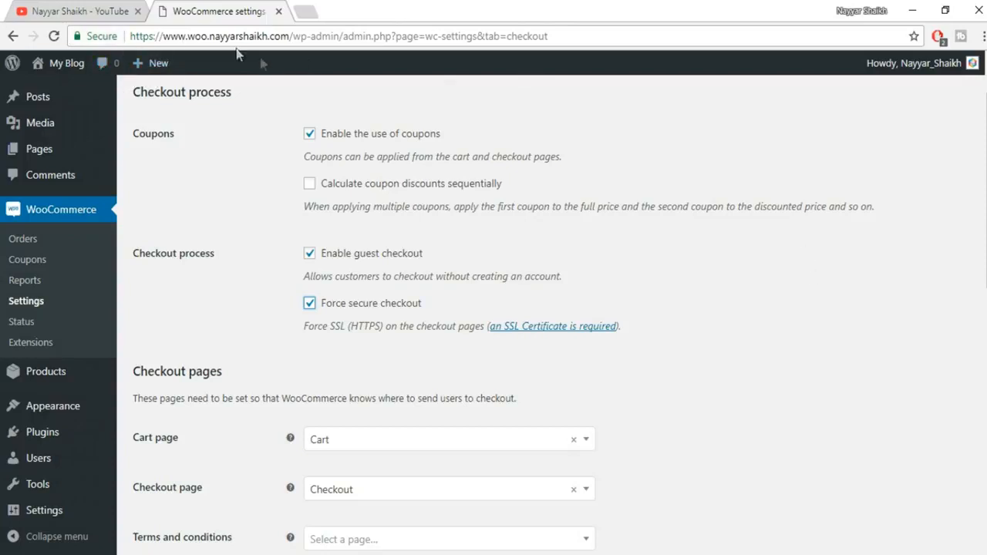
click(88, 37)
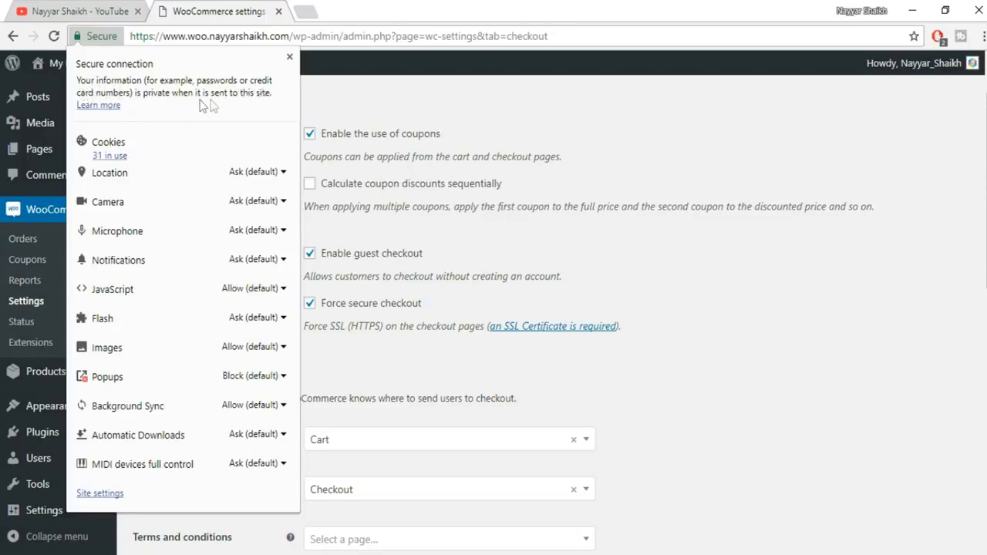
click(289, 56)
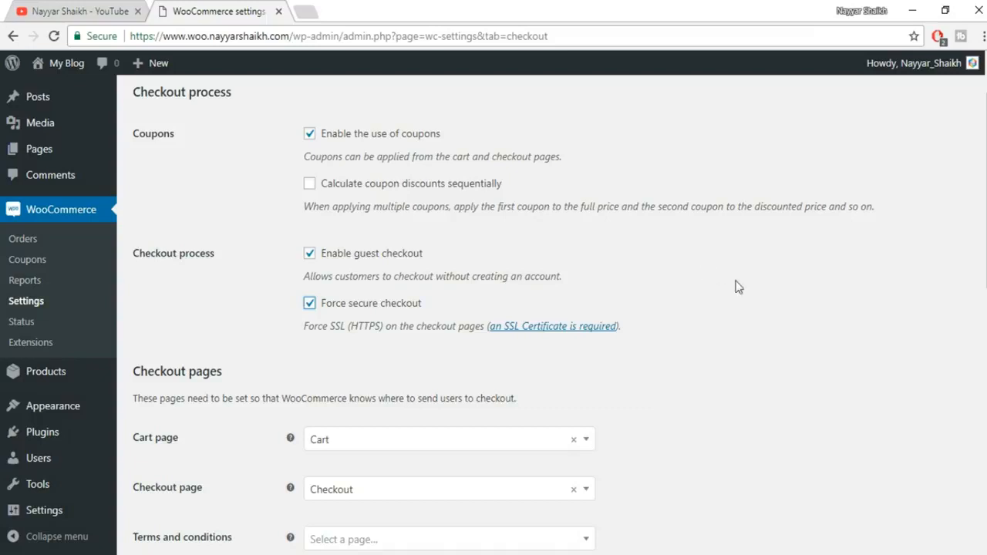
- Look at the terms and conditions page list without choosing one, and save the checkout settings
scroll(756, 285, down, 3)
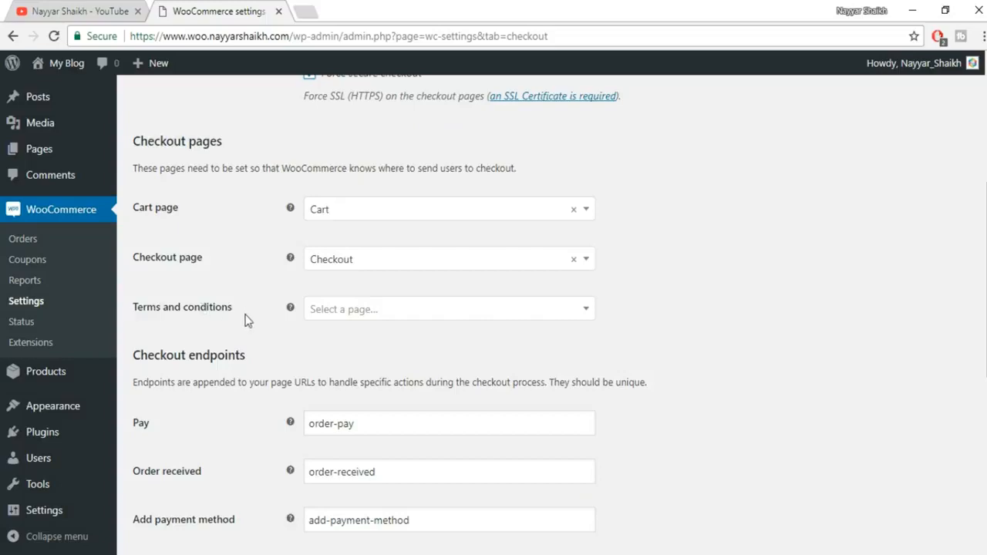
click(418, 314)
click(754, 295)
scroll(414, 375, down, 3)
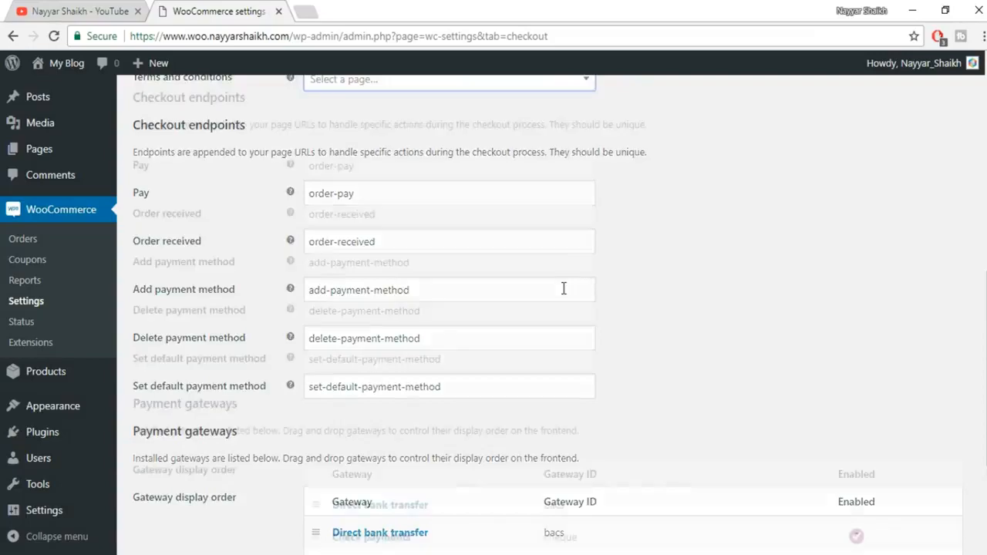
scroll(564, 286, down, 3)
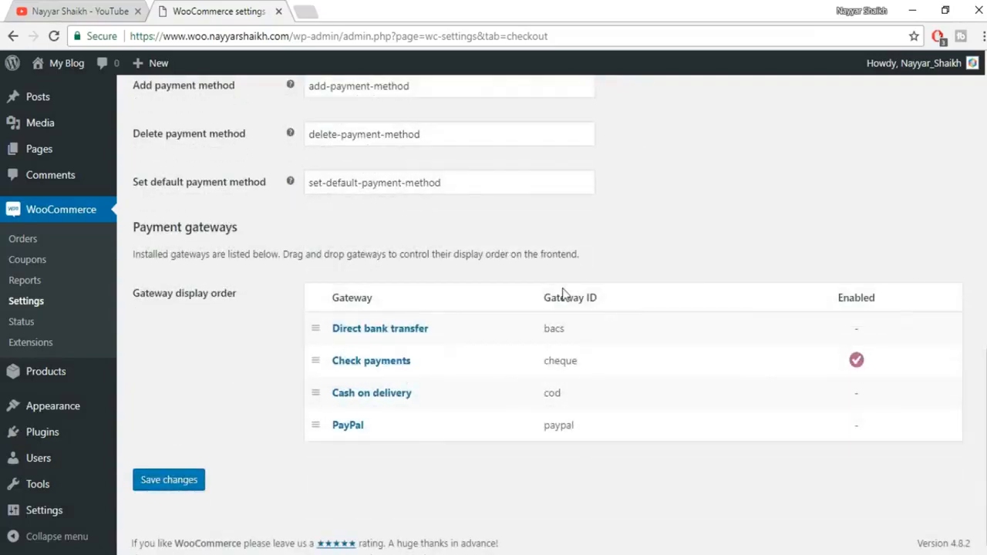
click(188, 484)
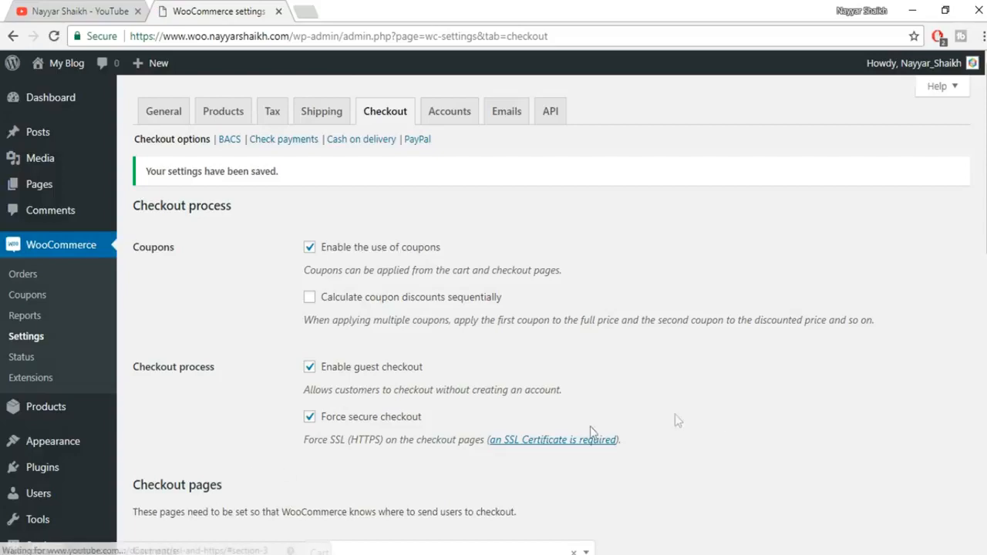
- Disable the Check payments gateway and save it
scroll(675, 416, down, 2)
scroll(725, 420, down, 9)
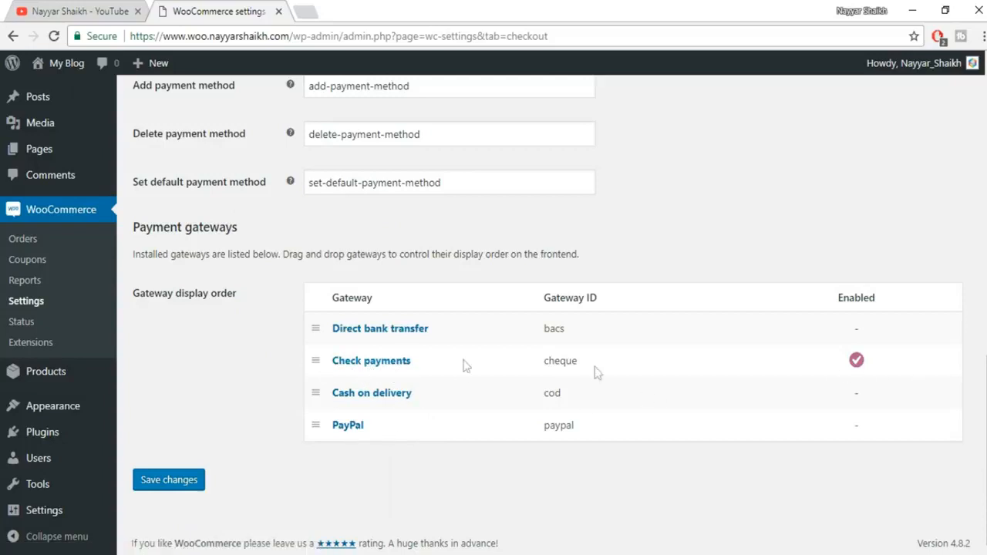
click(379, 367)
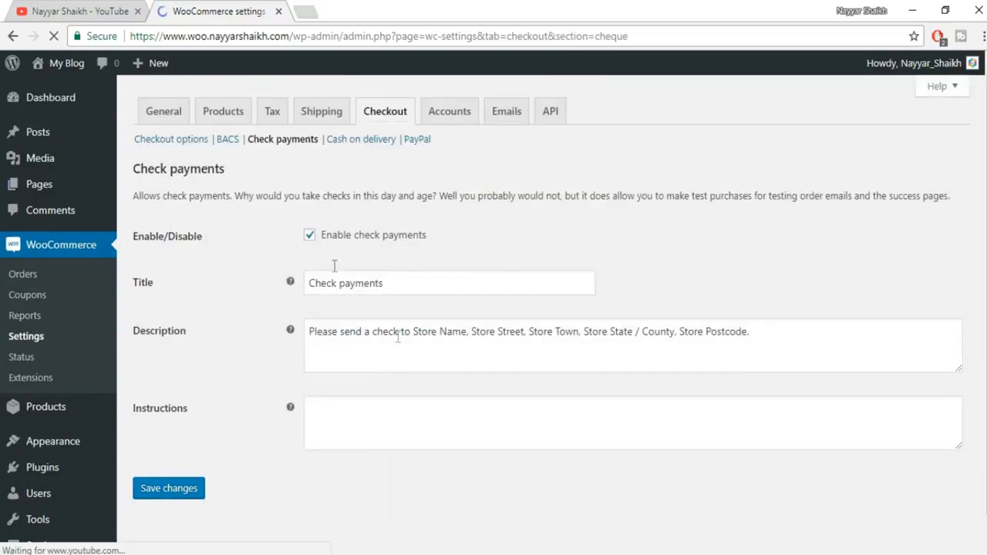
click(341, 237)
click(180, 491)
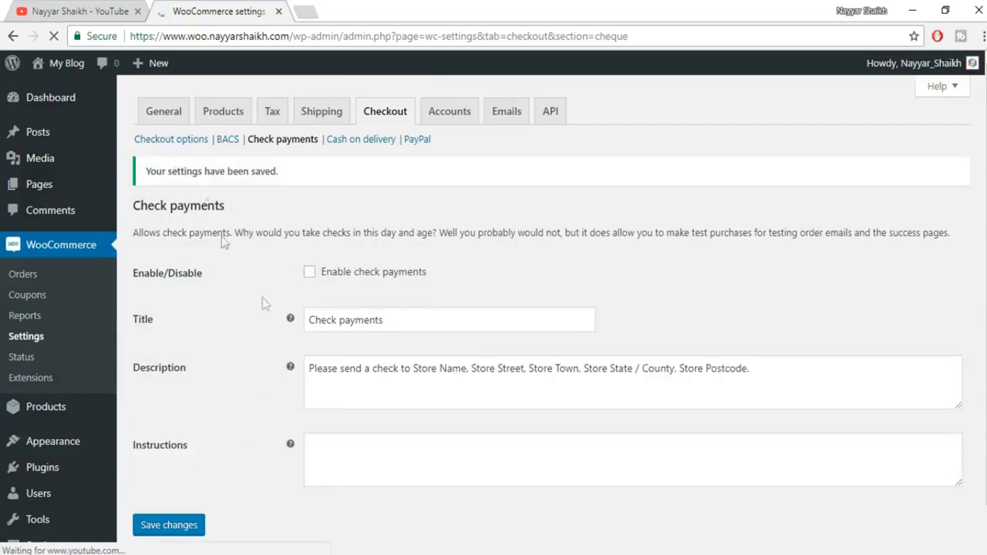
- Return to the checkout options overview and open the PayPal gateway settings
click(172, 141)
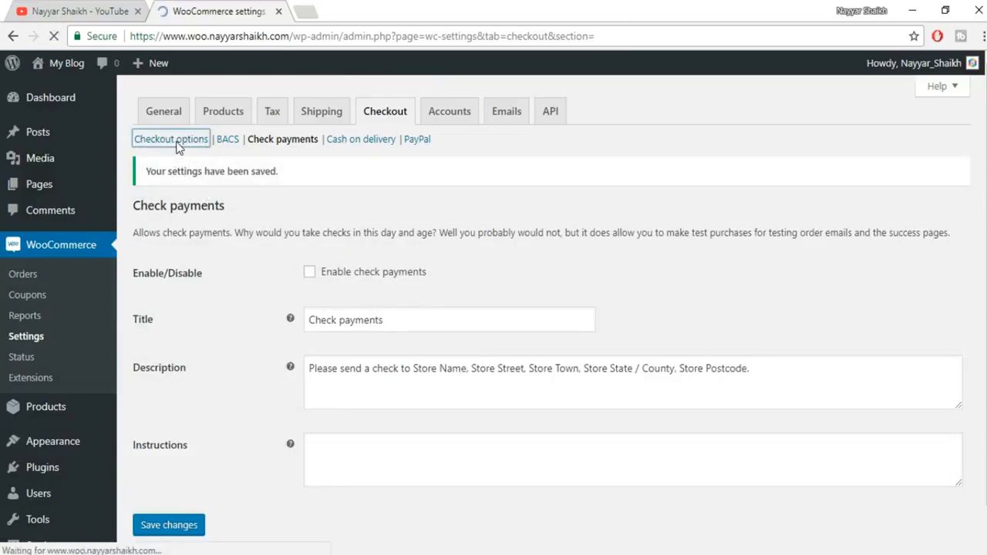
scroll(830, 401, down, 10)
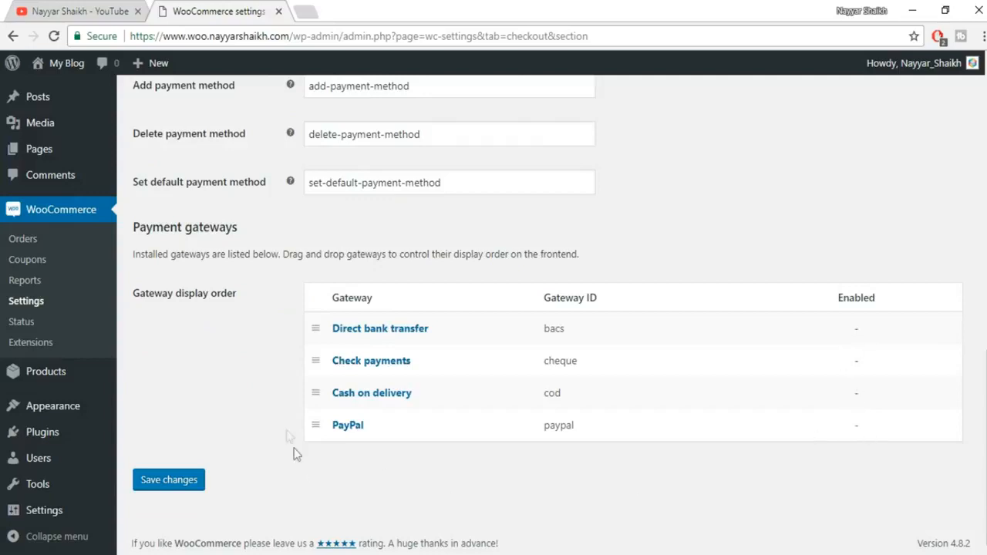
click(347, 427)
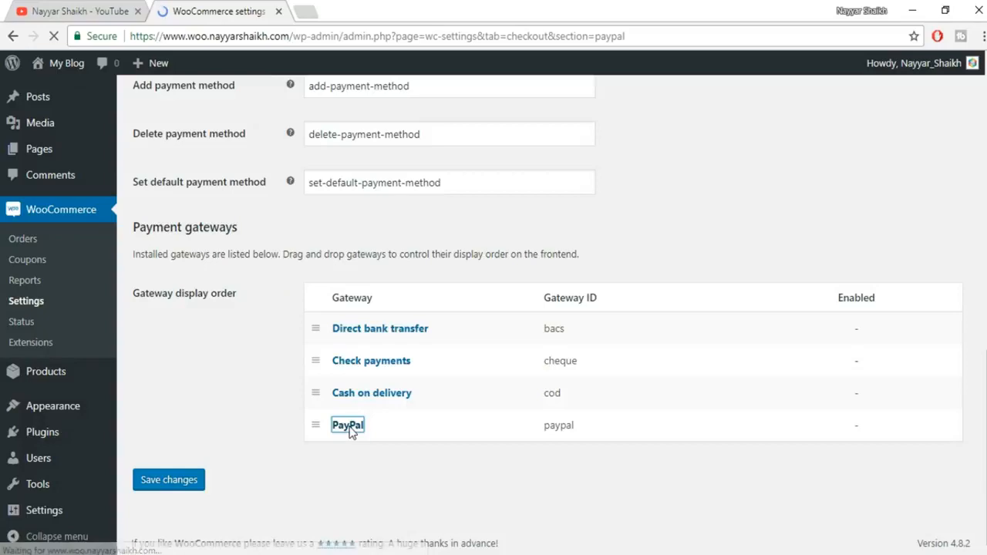
- Enable PayPal Standard and fill in the seller's PayPal email from autofill
scroll(353, 185, down, 1)
click(354, 179)
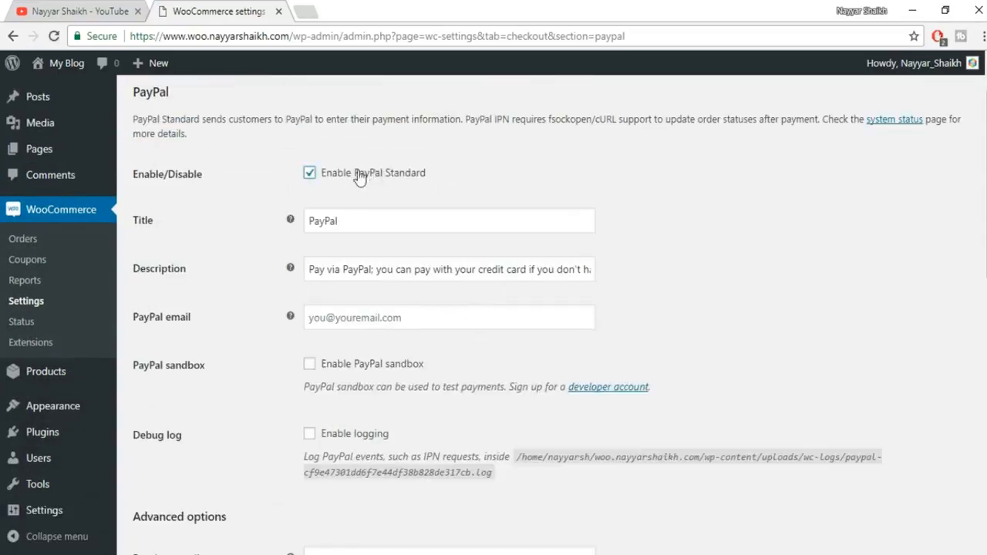
scroll(771, 176, down, 1)
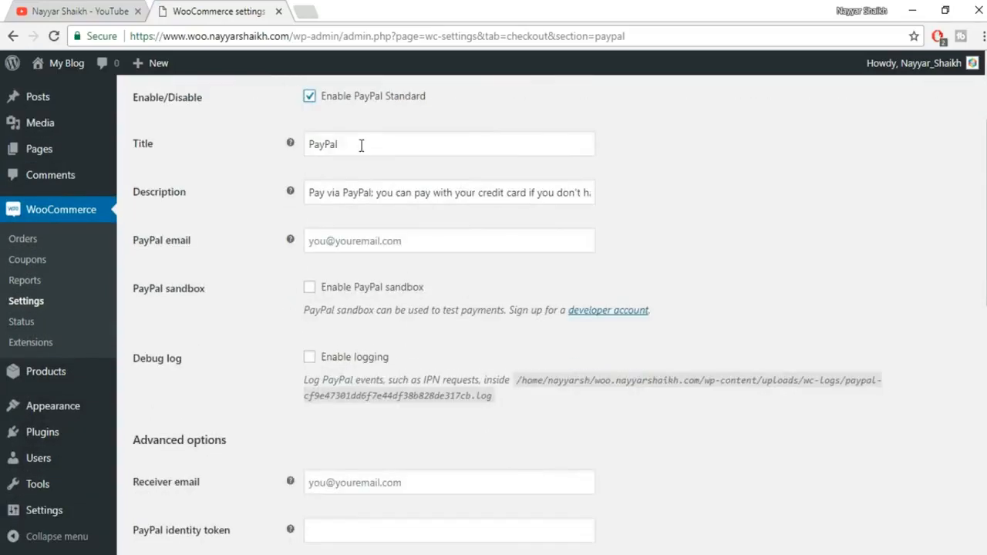
click(340, 232)
text(re)
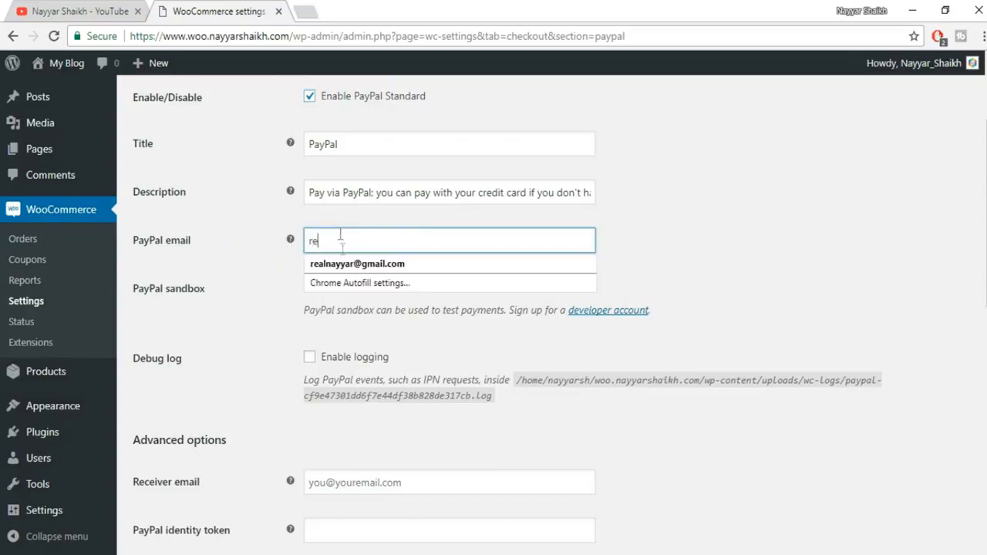
click(347, 259)
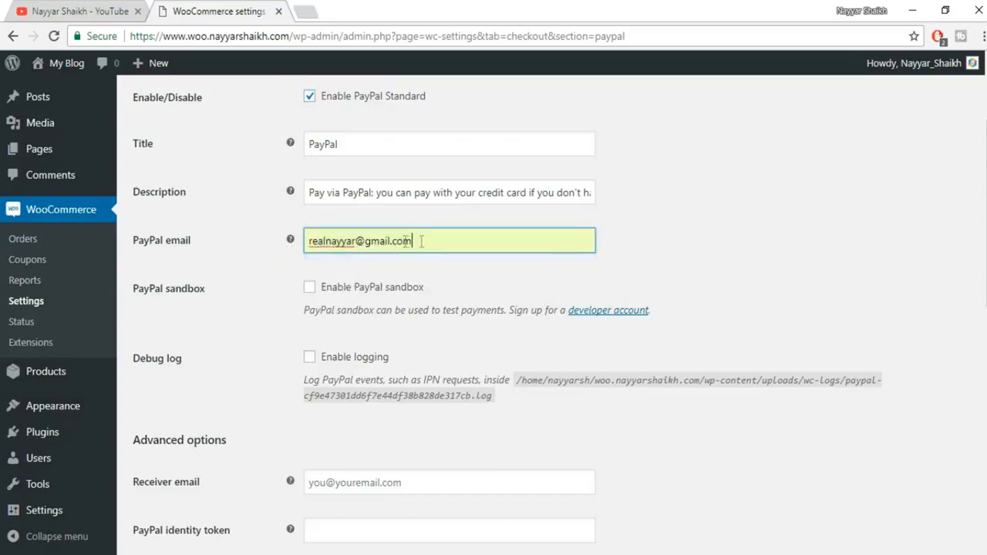
- Review the remaining PayPal settings, then start typing paypal.com in a new browser tab
scroll(631, 253, down, 1)
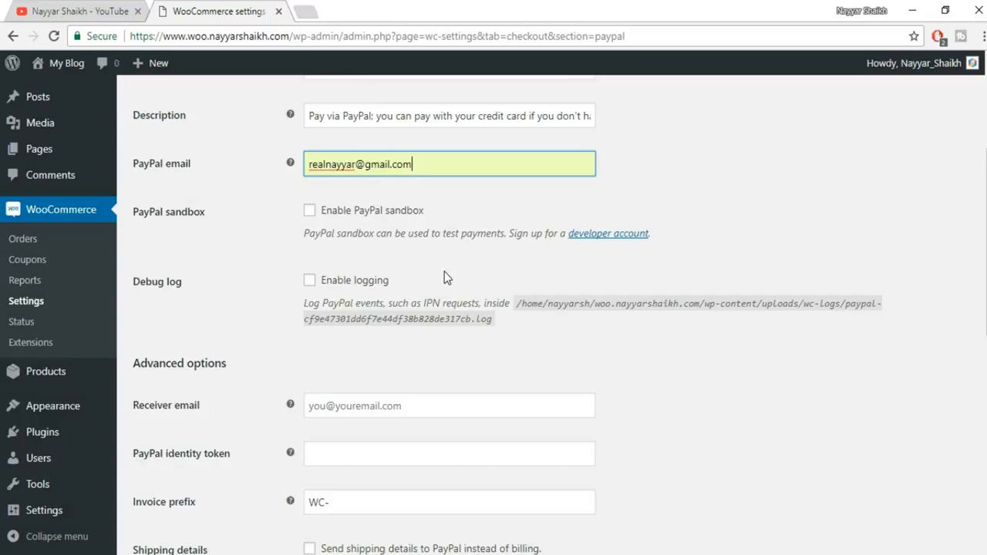
scroll(919, 335, down, 2)
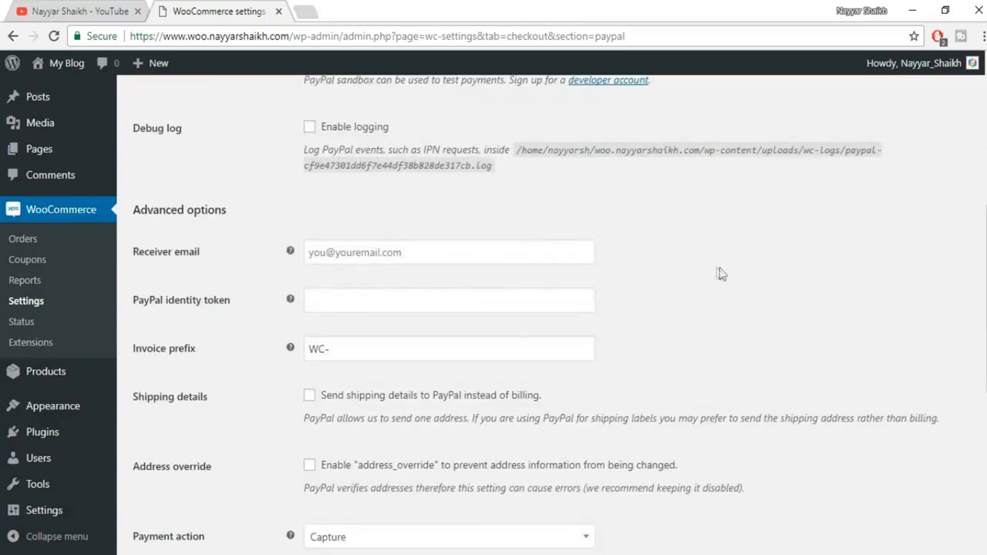
scroll(346, 198, down, 1)
scroll(481, 286, down, 4)
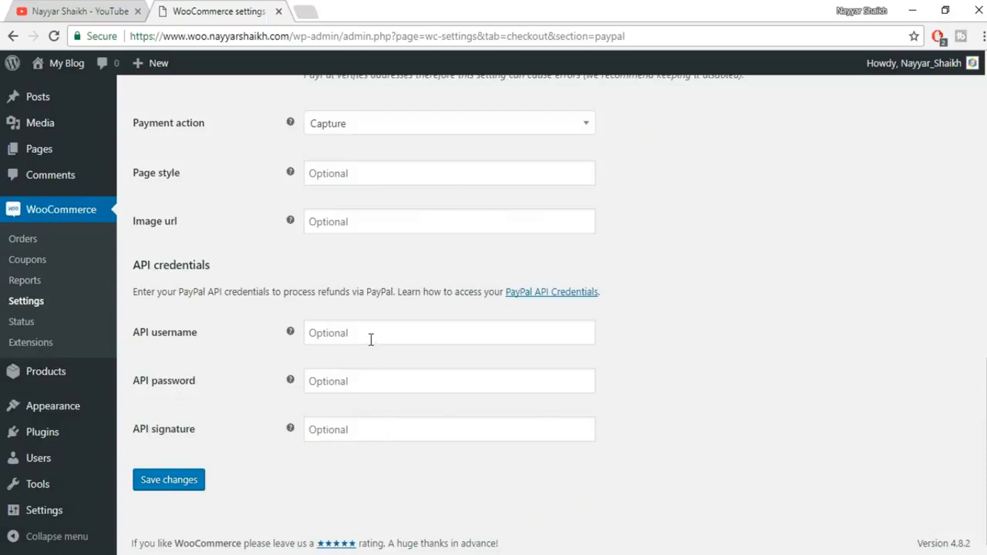
click(305, 11)
text(pa)
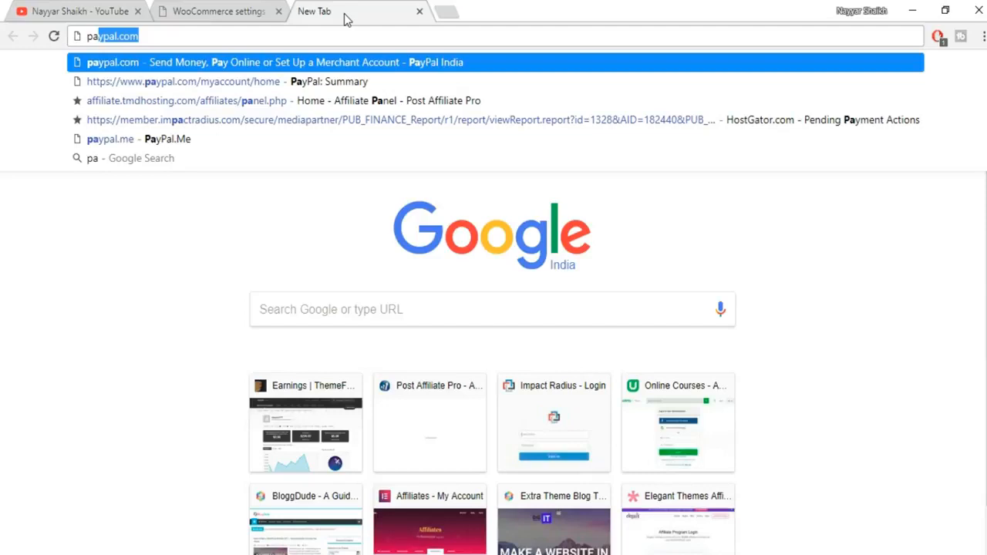
- Load PayPal, sign in, and open API access from the seller preferences
key(Return)
click(803, 81)
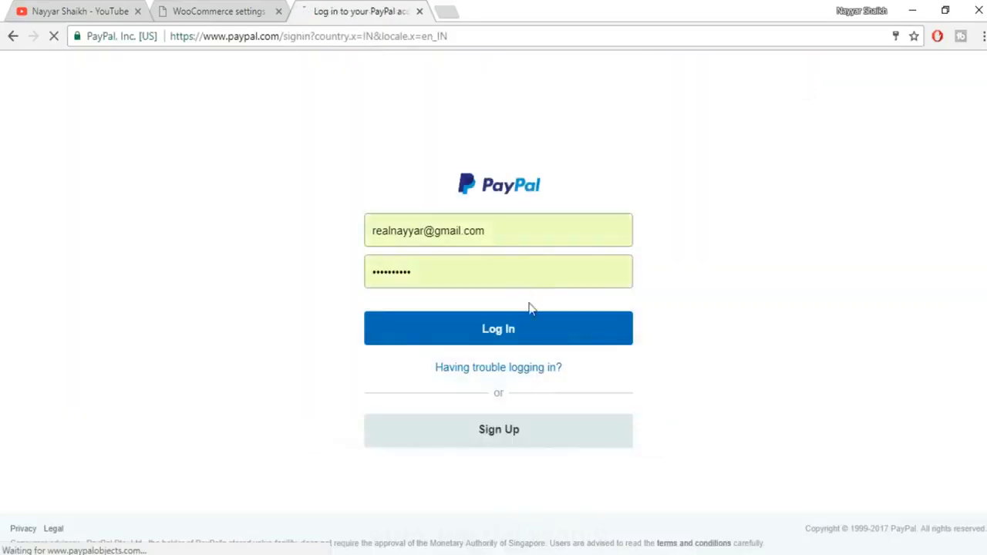
click(531, 330)
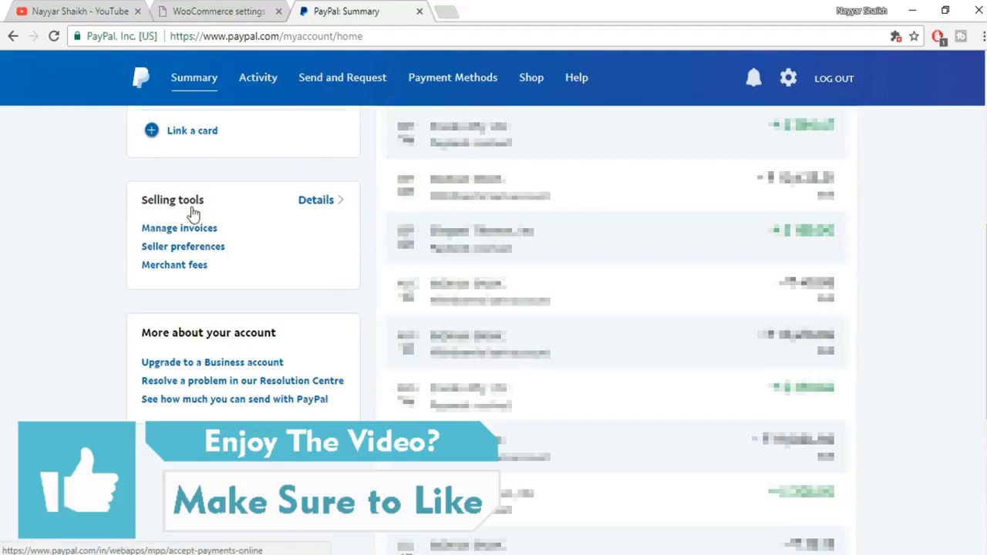
click(192, 255)
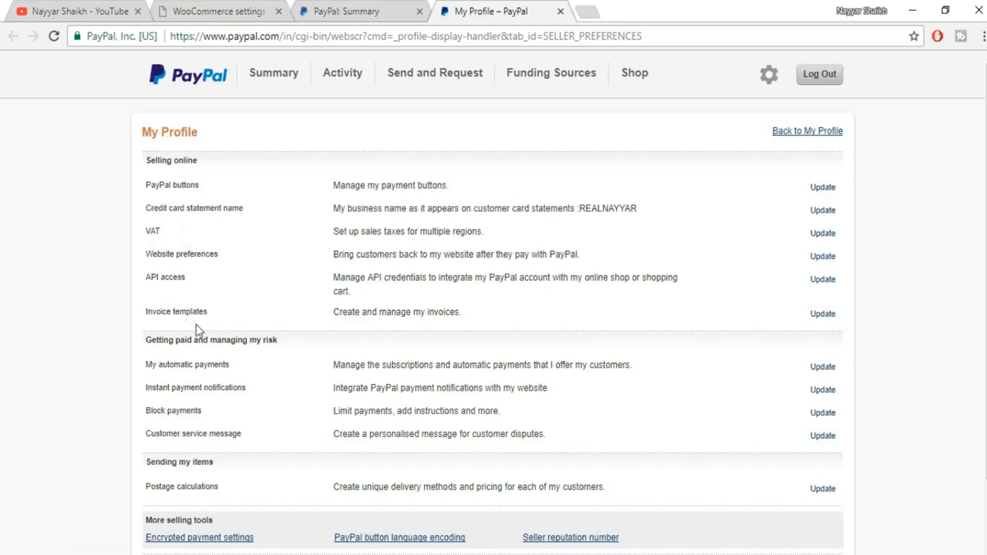
drag(148, 289, 216, 280)
click(829, 284)
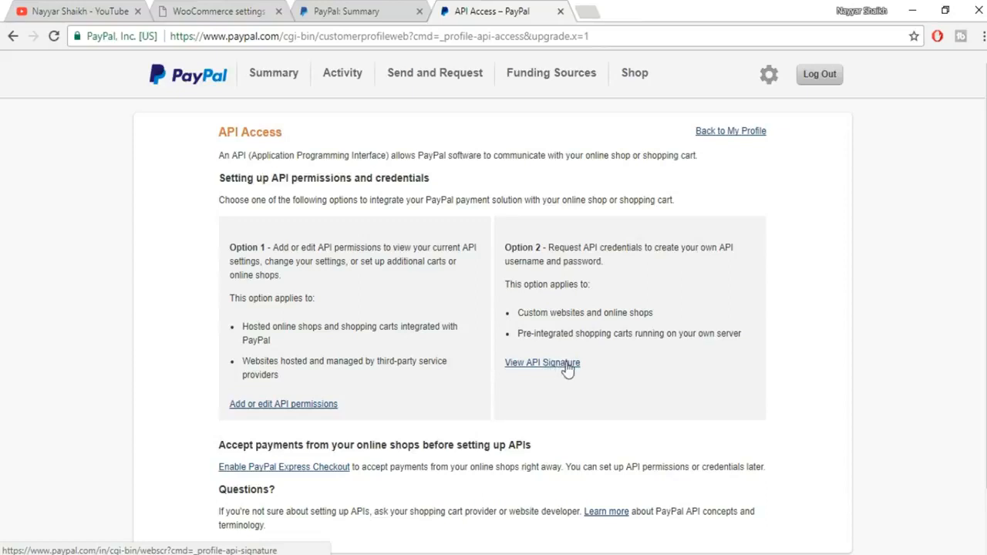
- Request the API signature, dismiss the security check choices, and return to the WooCommerce tab
drag(505, 247, 538, 246)
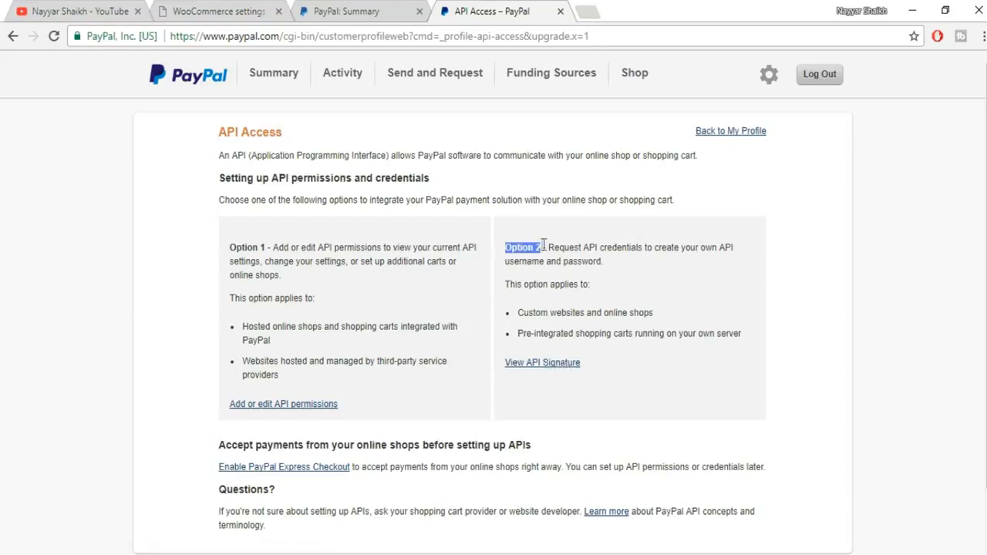
click(548, 364)
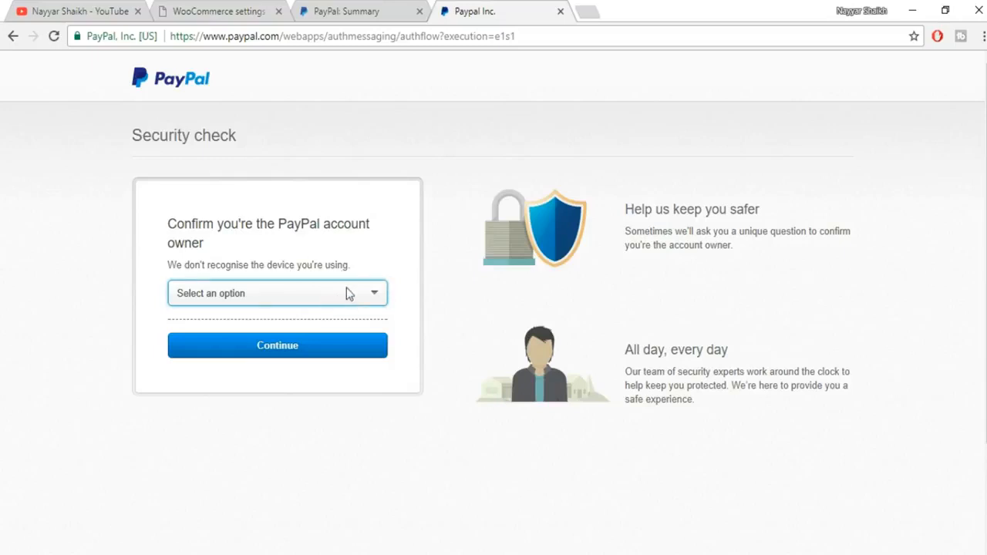
click(348, 297)
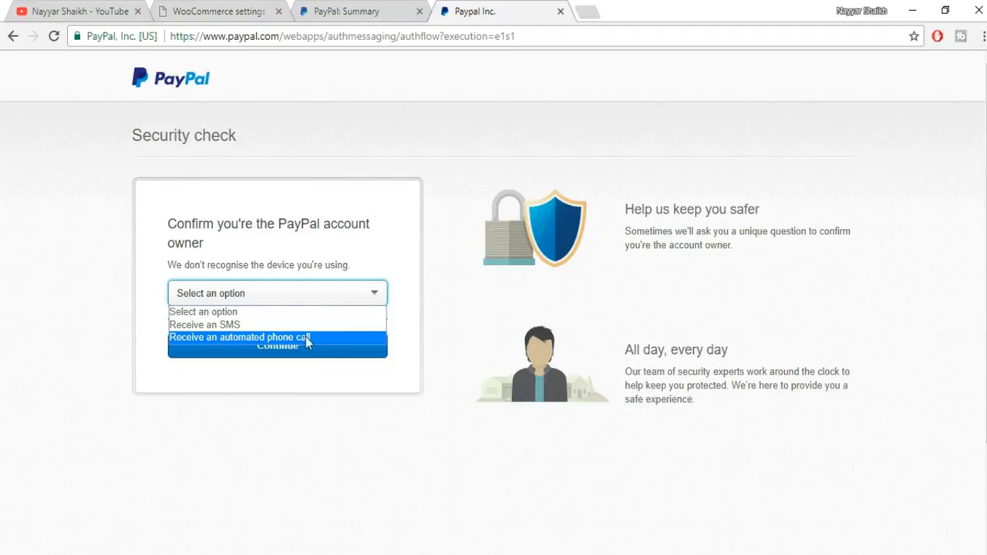
click(425, 309)
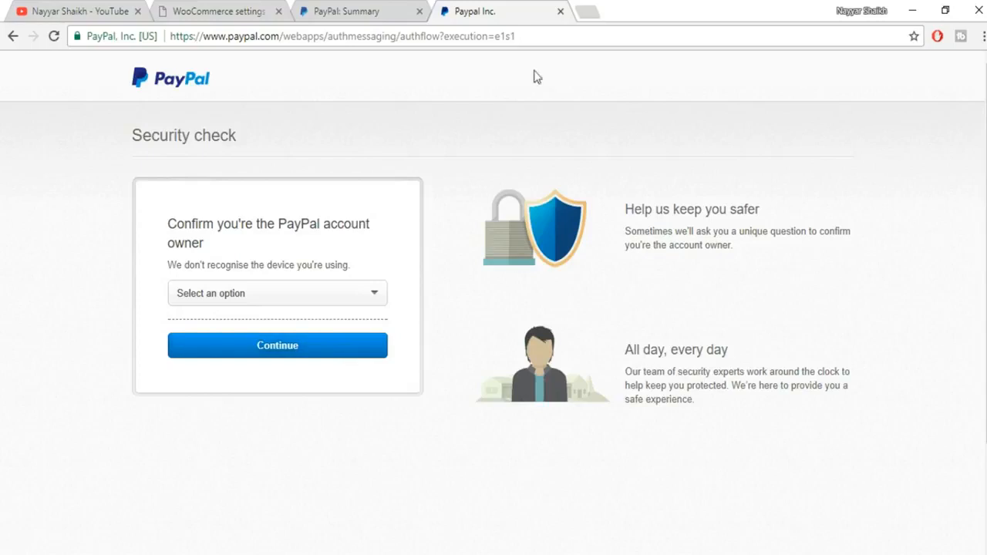
click(237, 11)
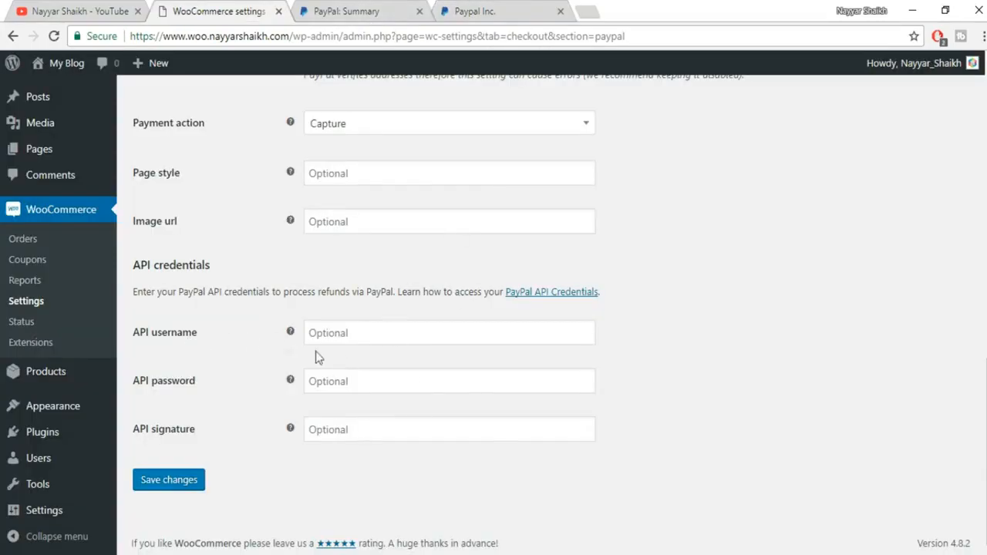
- Save the PayPal gateway settings, close the PayPal security check tab, and open Checkout options
click(146, 481)
click(561, 11)
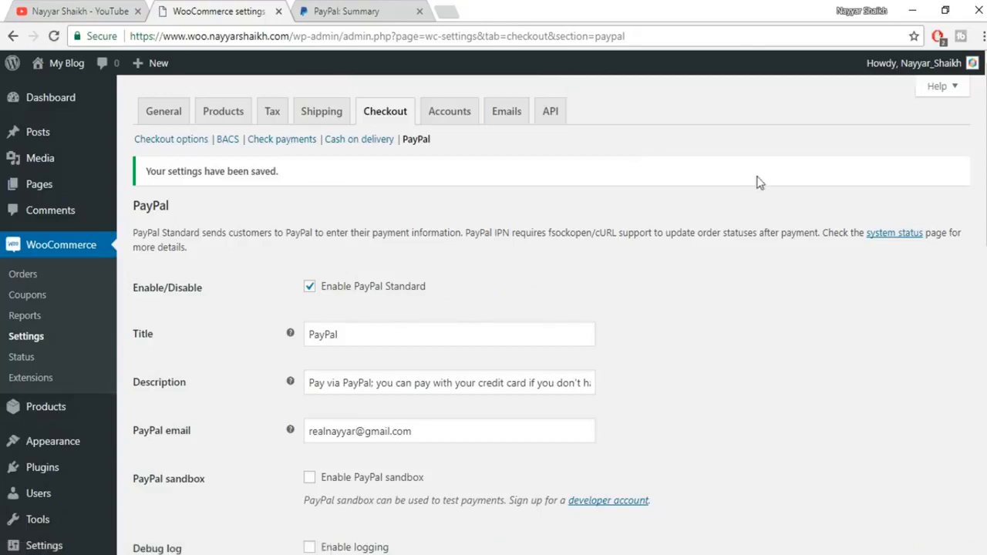
scroll(433, 441, down, 10)
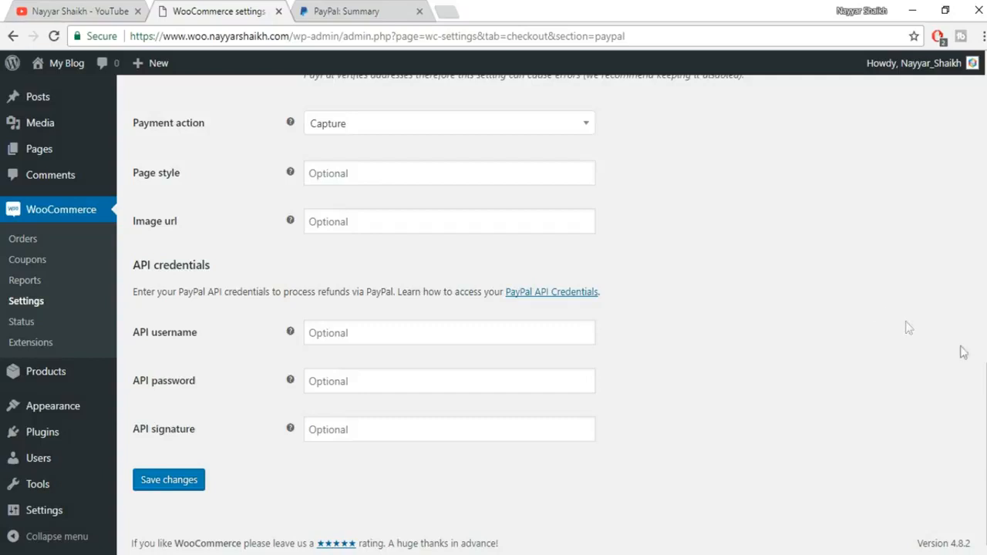
scroll(584, 159, up, 10)
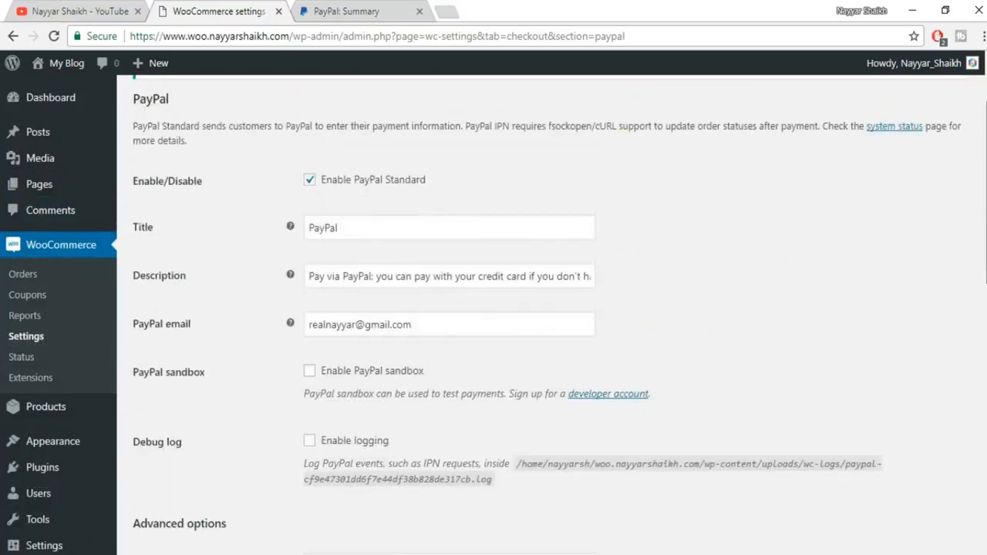
click(153, 141)
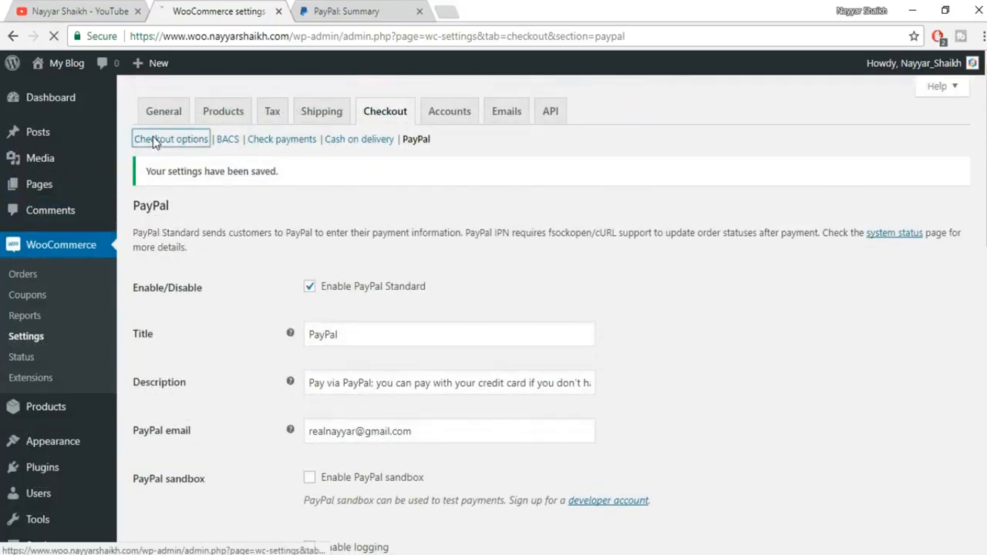
- Scroll through the checkout options and Payment gateways table, then open the Accounts settings
scroll(757, 319, down, 10)
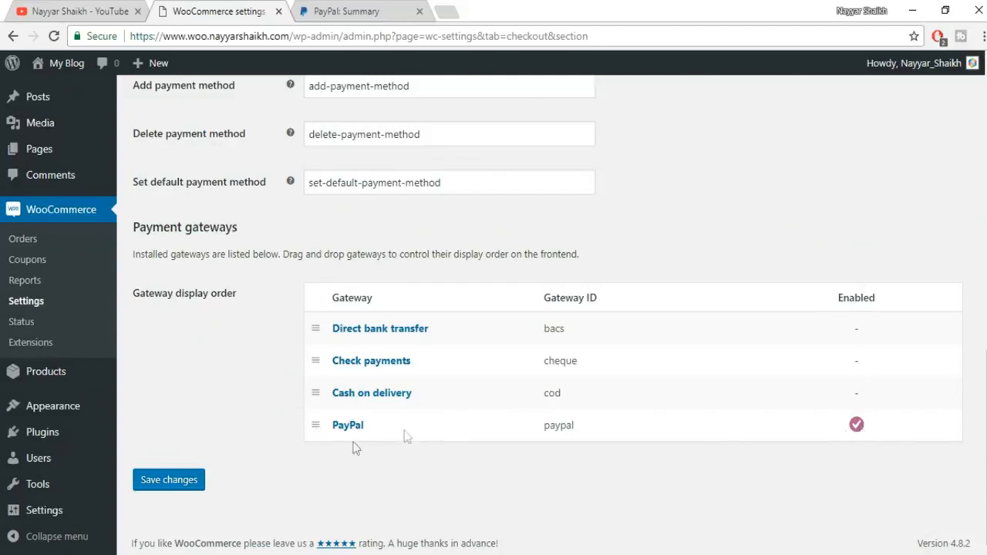
scroll(450, 448, up, 10)
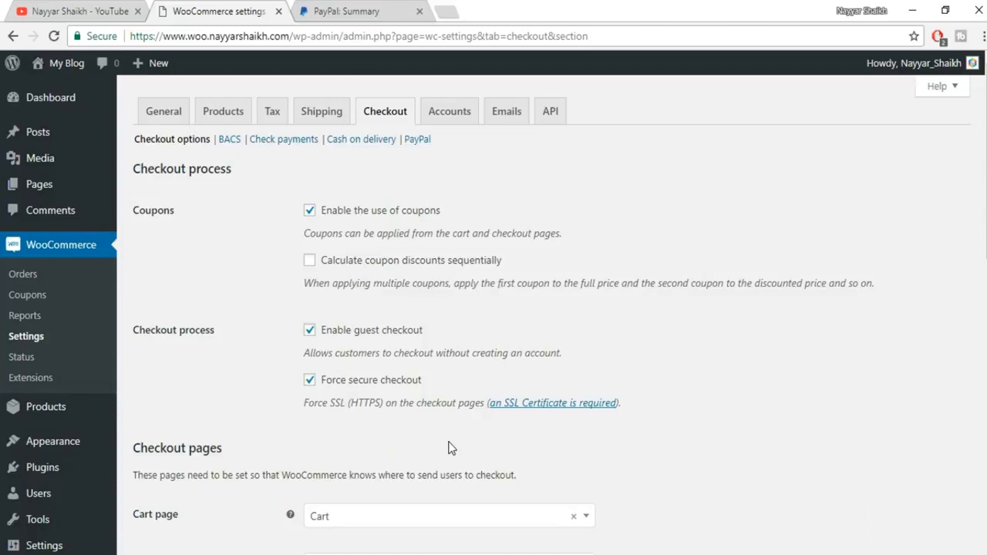
scroll(887, 457, down, 10)
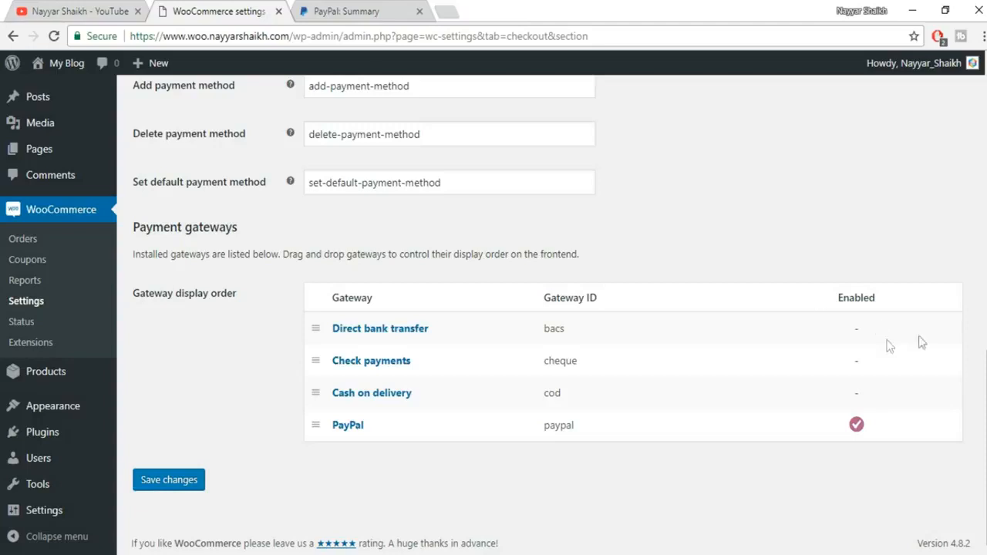
scroll(540, 309, up, 10)
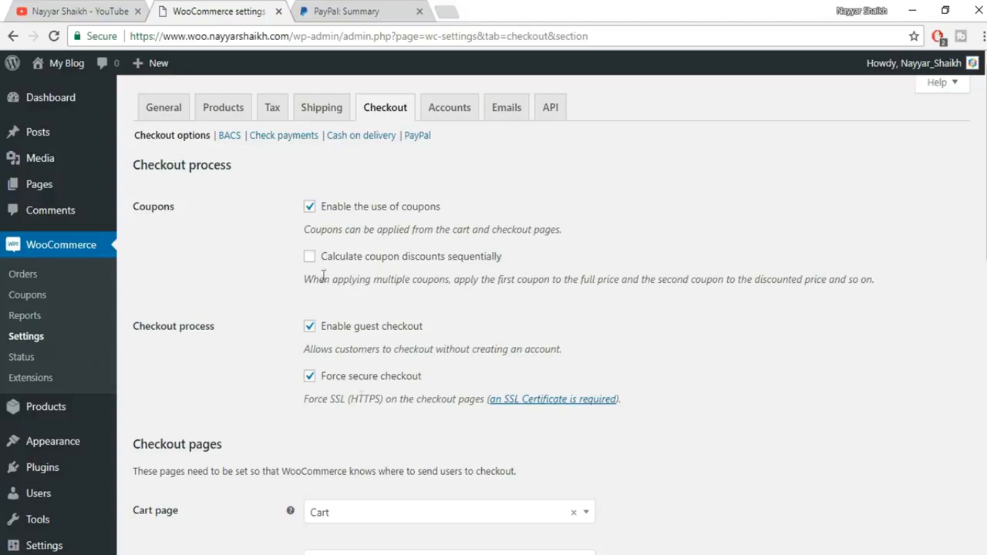
scroll(368, 415, down, 10)
scroll(331, 463, up, 10)
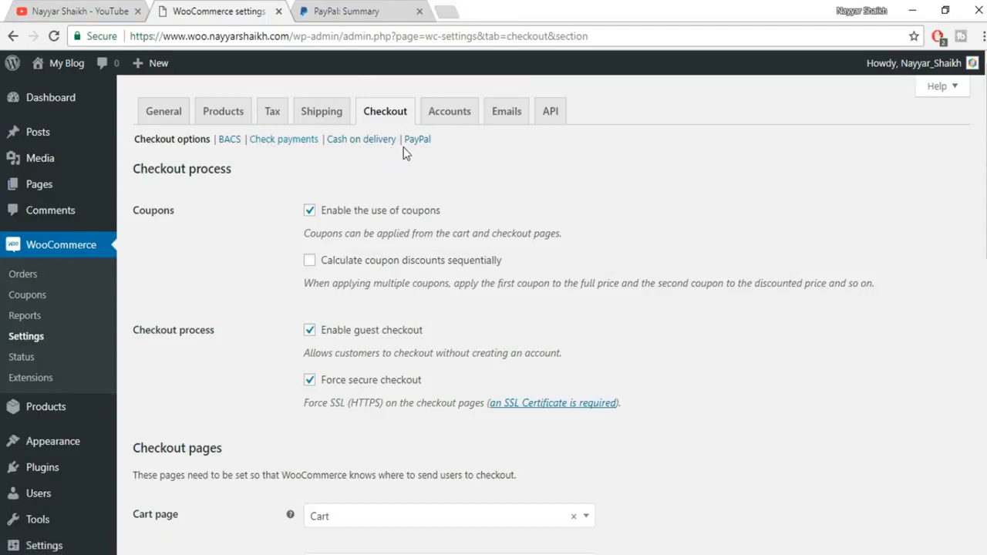
click(457, 115)
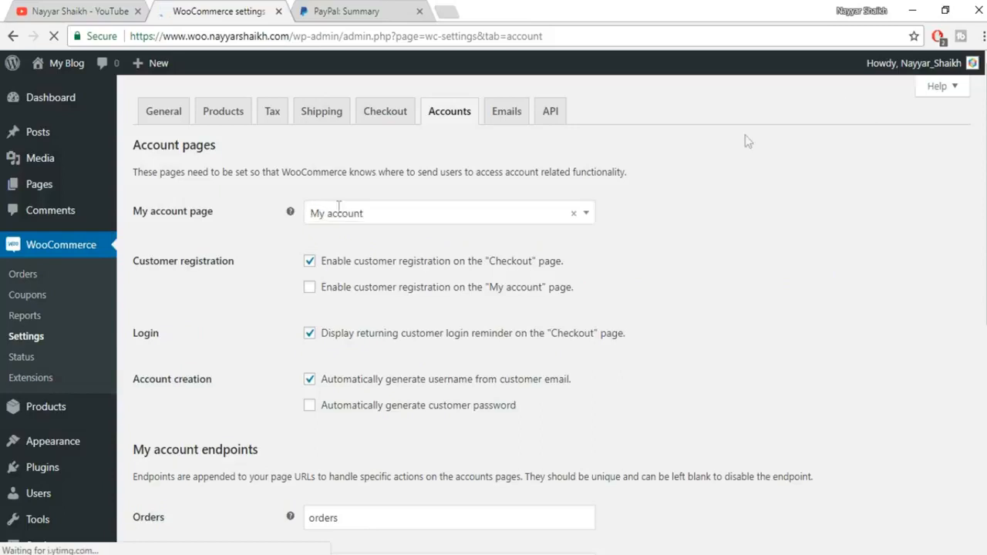
- Keep My account as the account page, enable registration on the My account page, and save
click(422, 221)
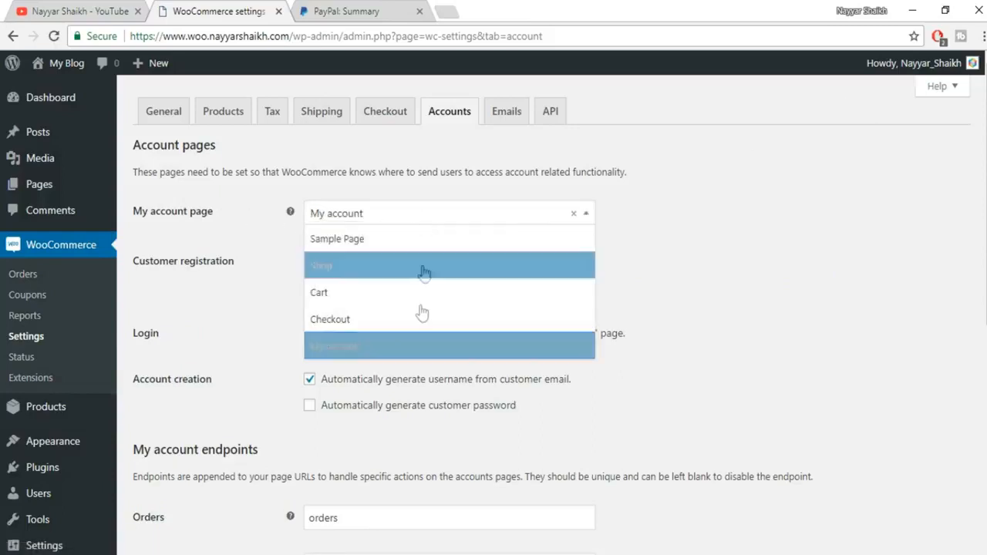
click(407, 345)
scroll(799, 230, down, 1)
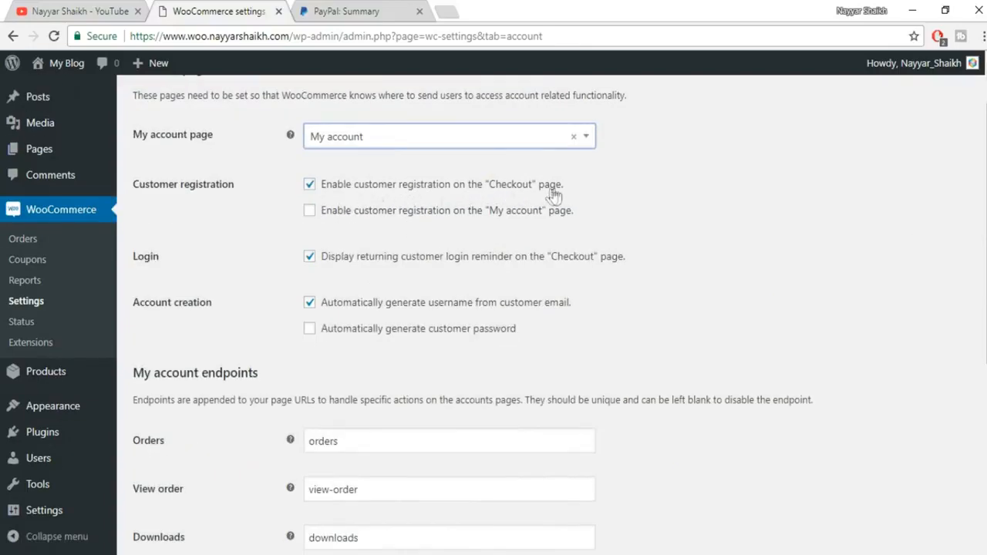
click(371, 219)
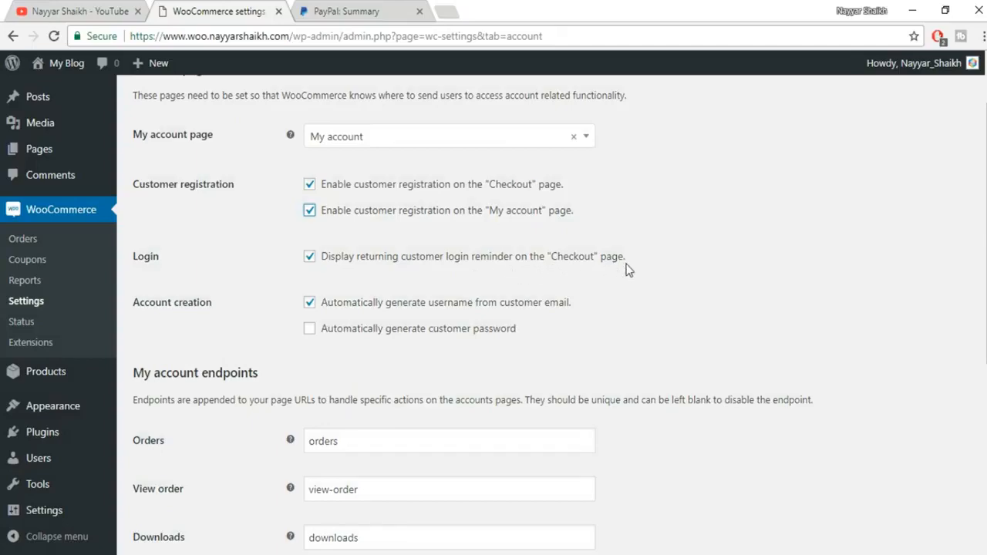
scroll(628, 262, down, 2)
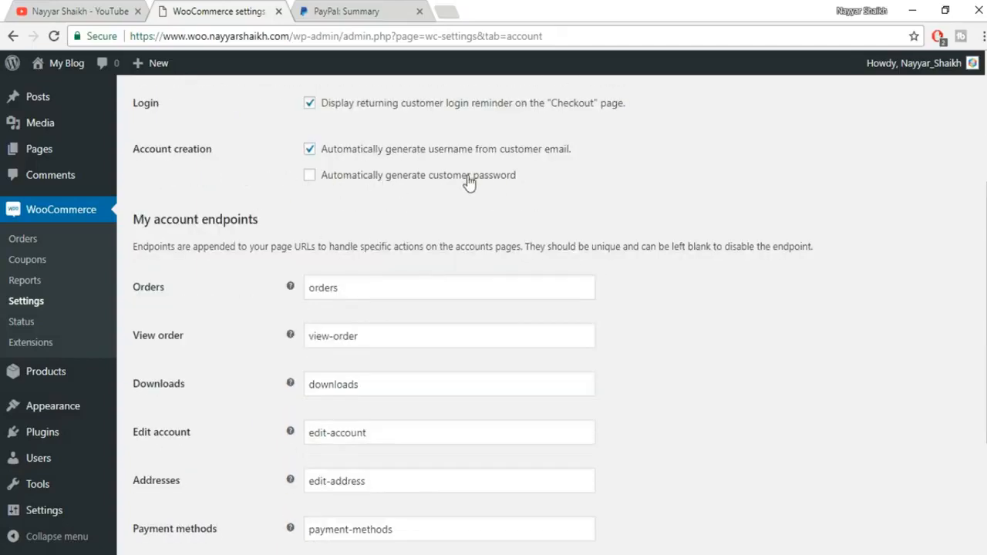
scroll(617, 232, down, 3)
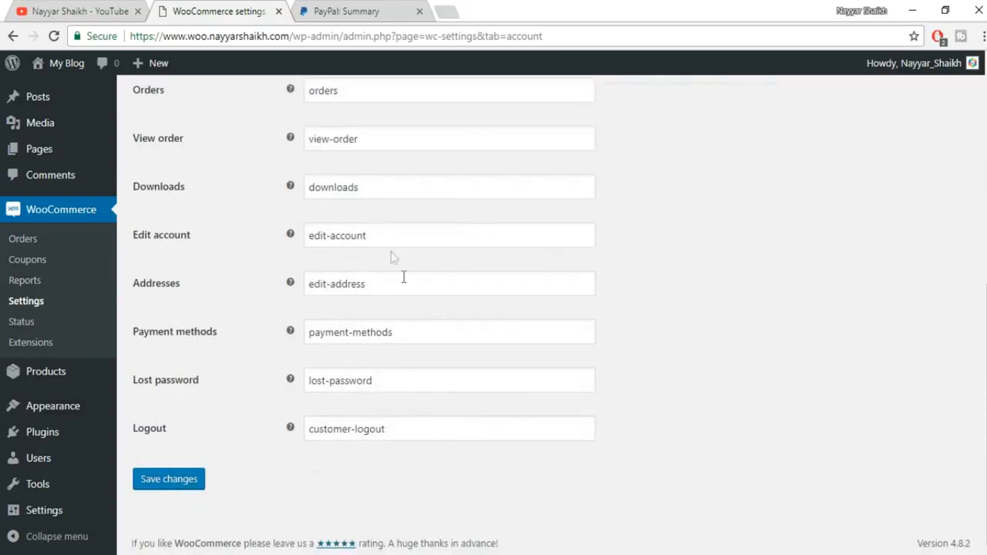
scroll(397, 266, up, 3)
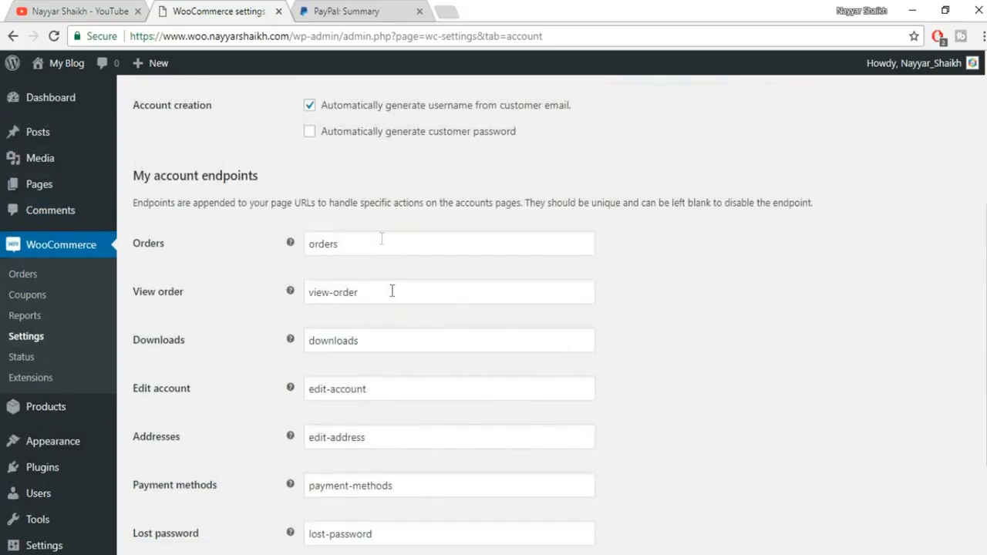
scroll(413, 253, down, 2)
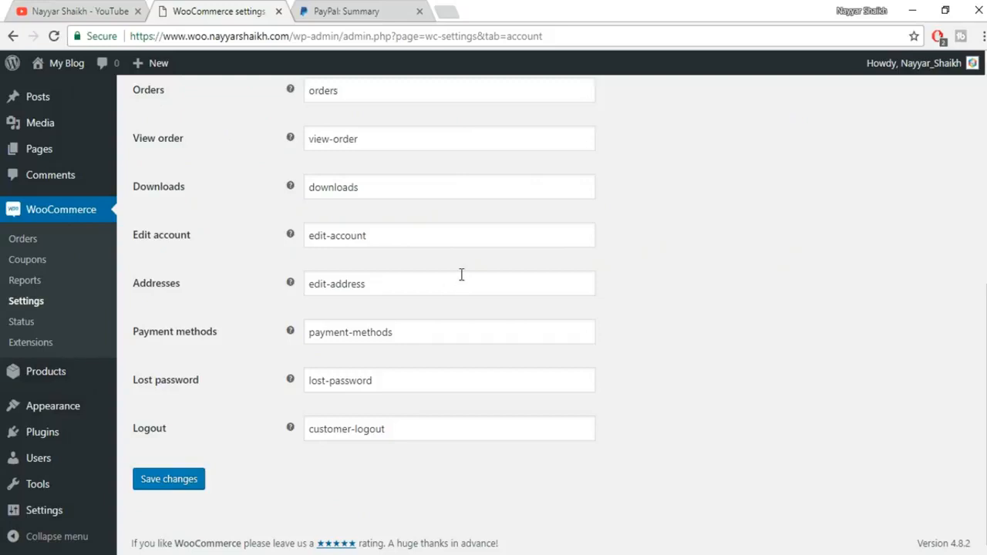
click(188, 480)
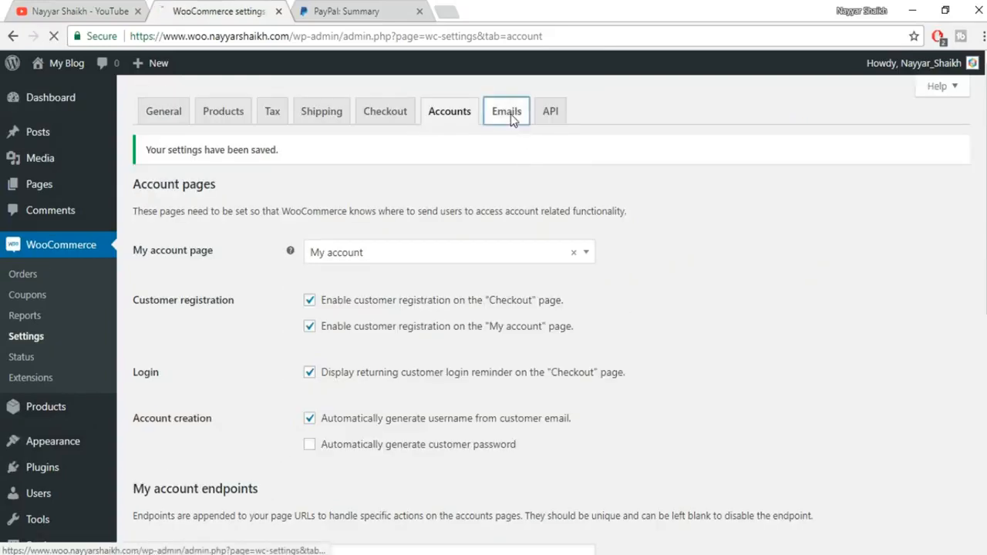
- In Emails, select the New order recipient address and open the New order email settings
click(510, 114)
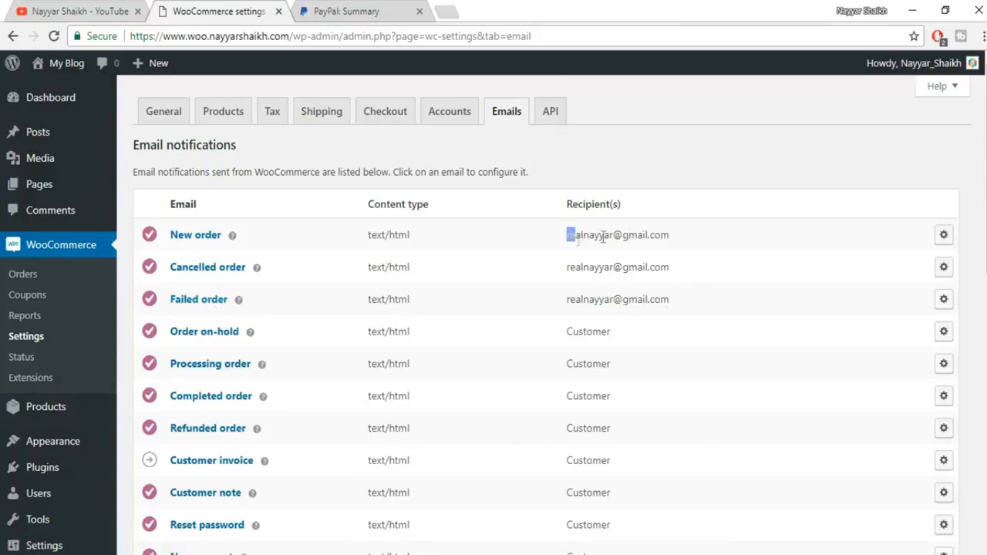
drag(578, 240, 691, 239)
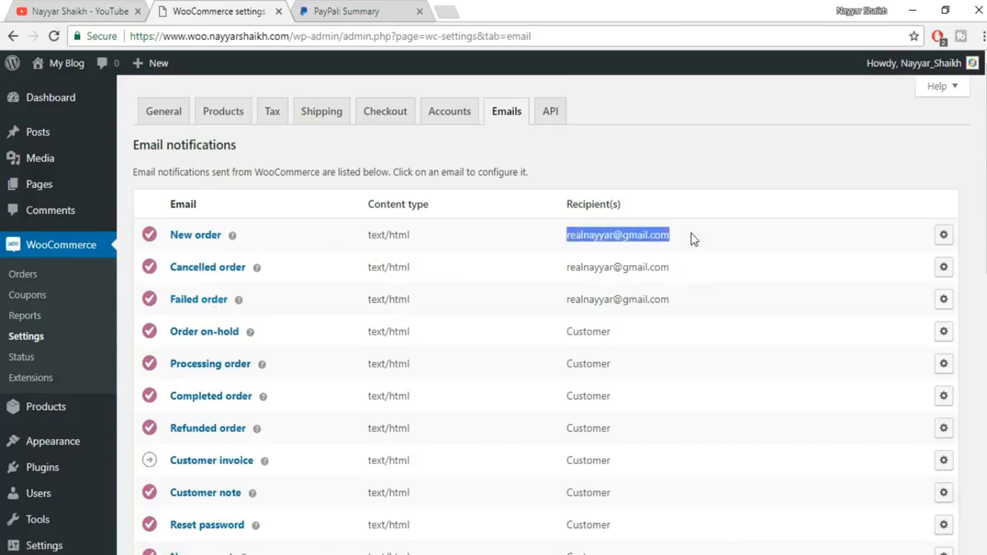
click(595, 235)
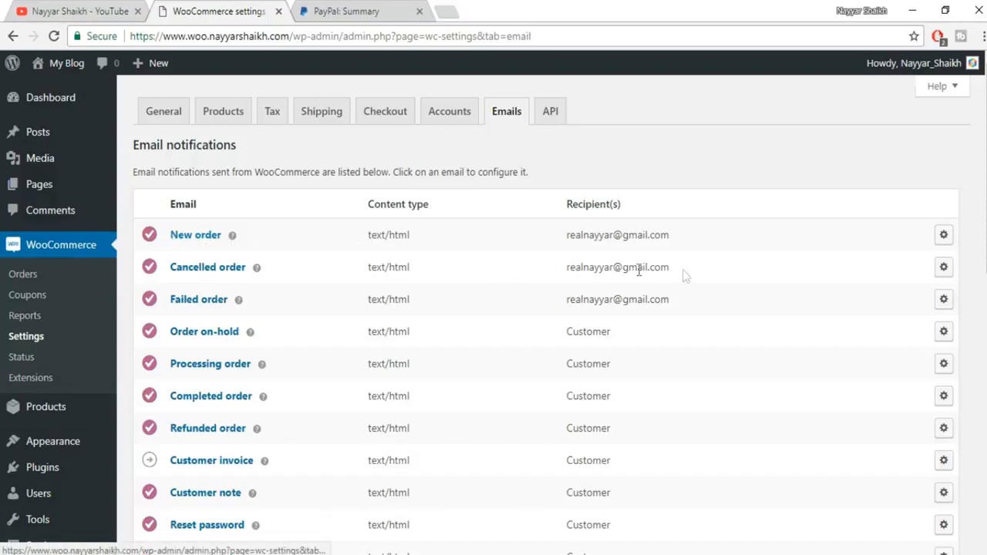
drag(575, 235, 683, 238)
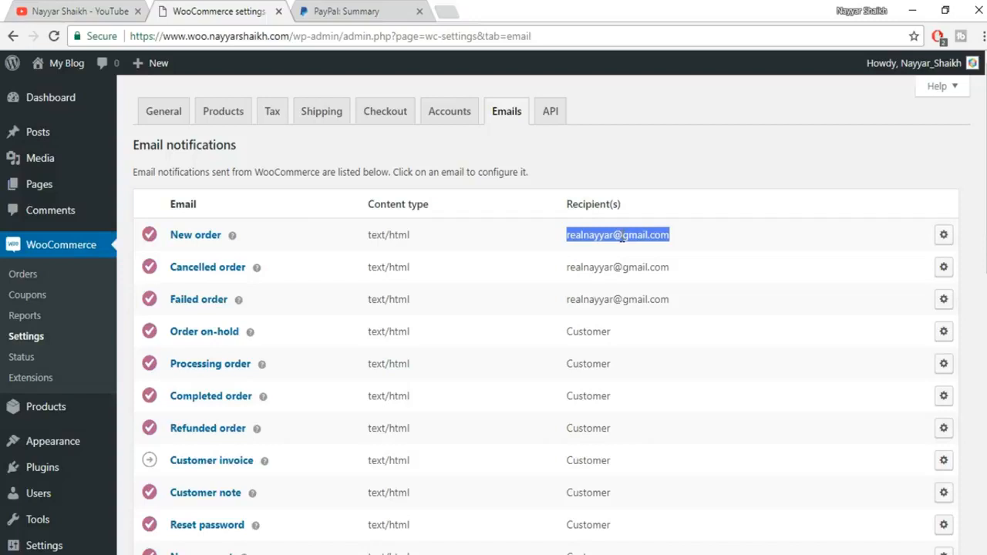
click(945, 236)
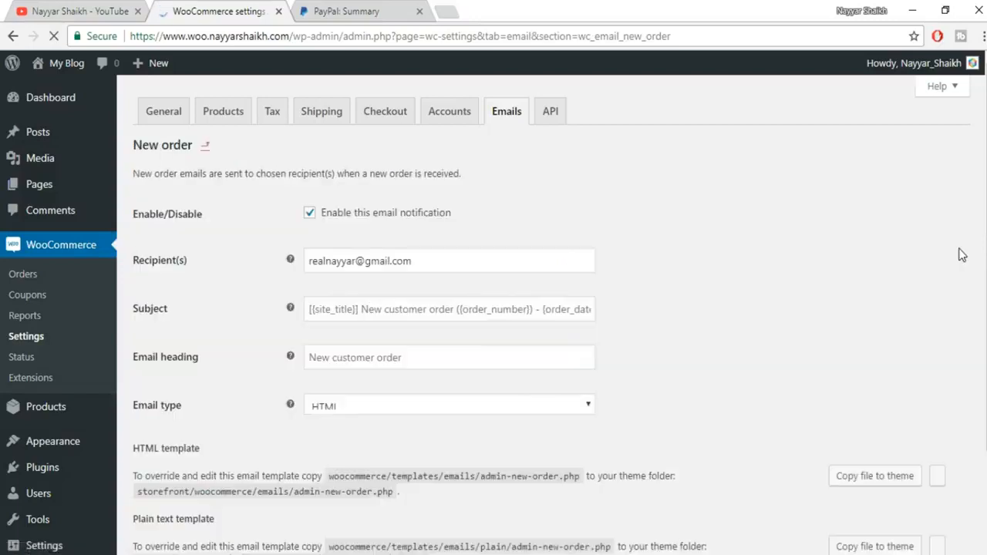
- Select the Recipient(s) address, save the New order email settings, and go to Coupons
drag(481, 258, 286, 260)
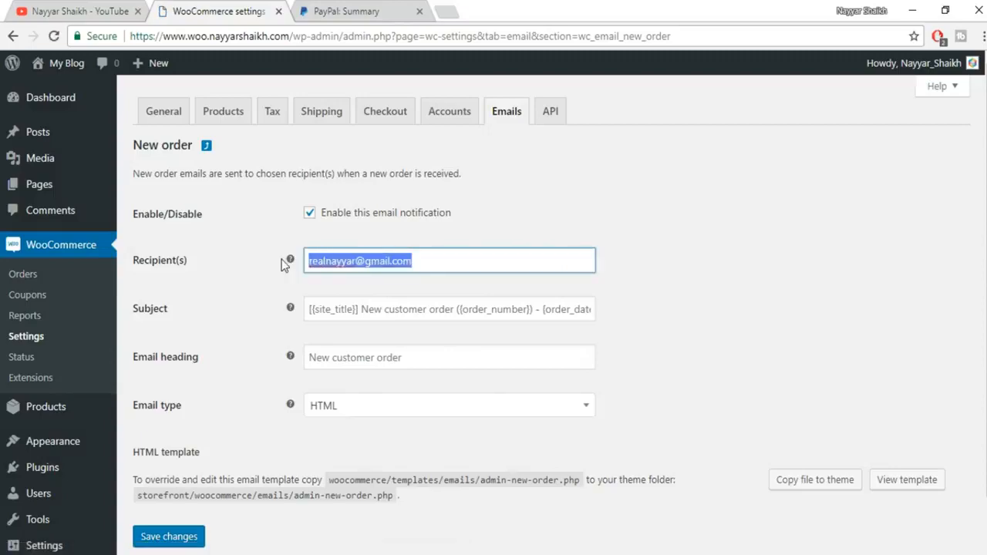
scroll(584, 359, down, 1)
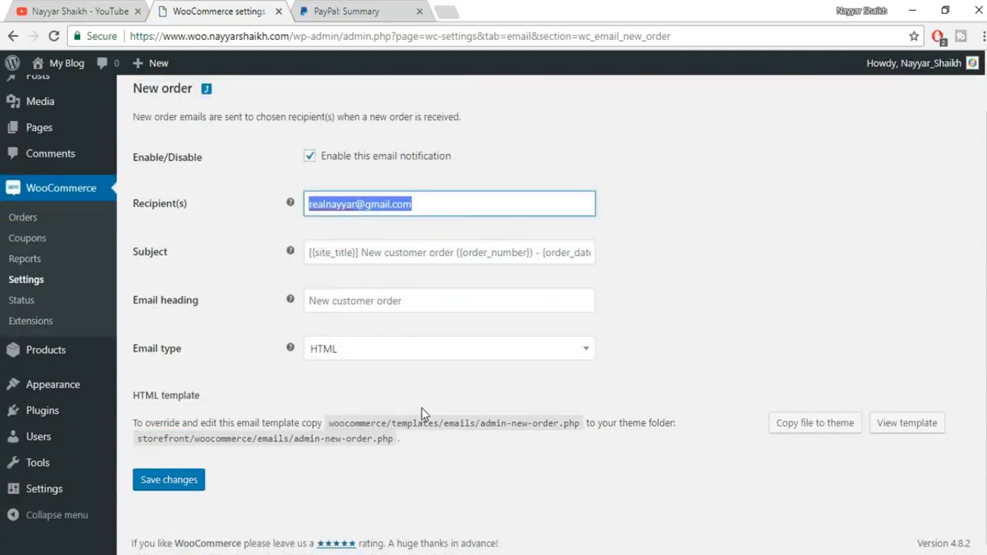
scroll(429, 421, up, 1)
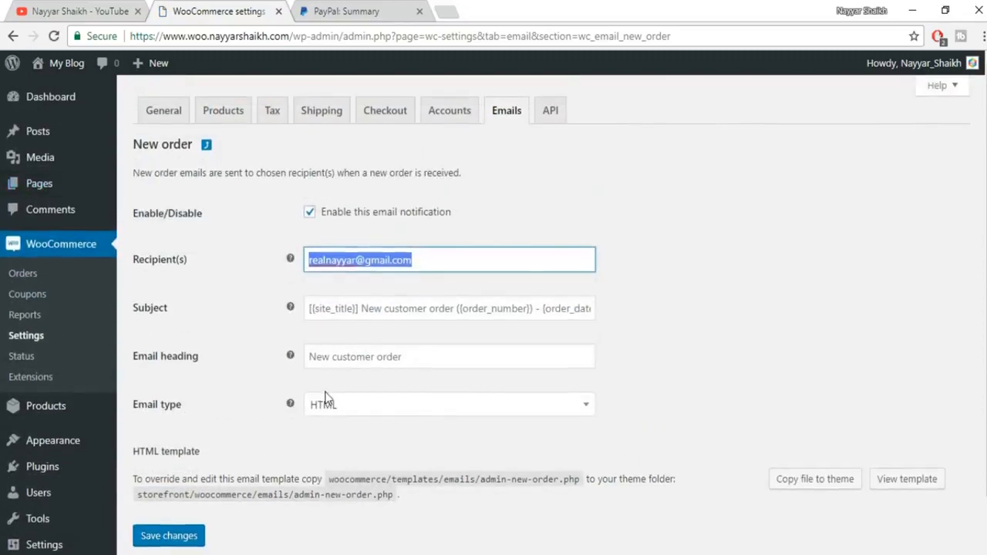
scroll(183, 495, down, 1)
click(183, 496)
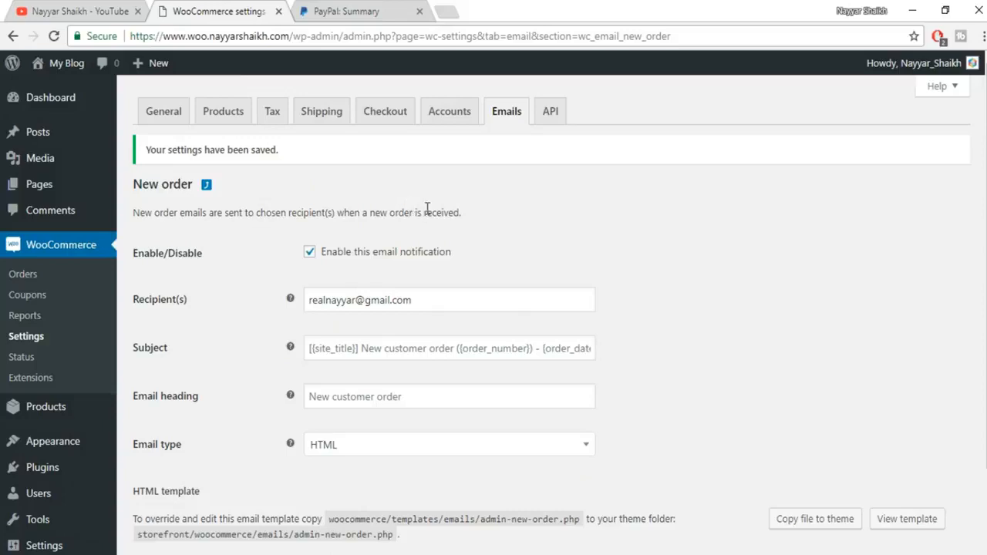
click(32, 301)
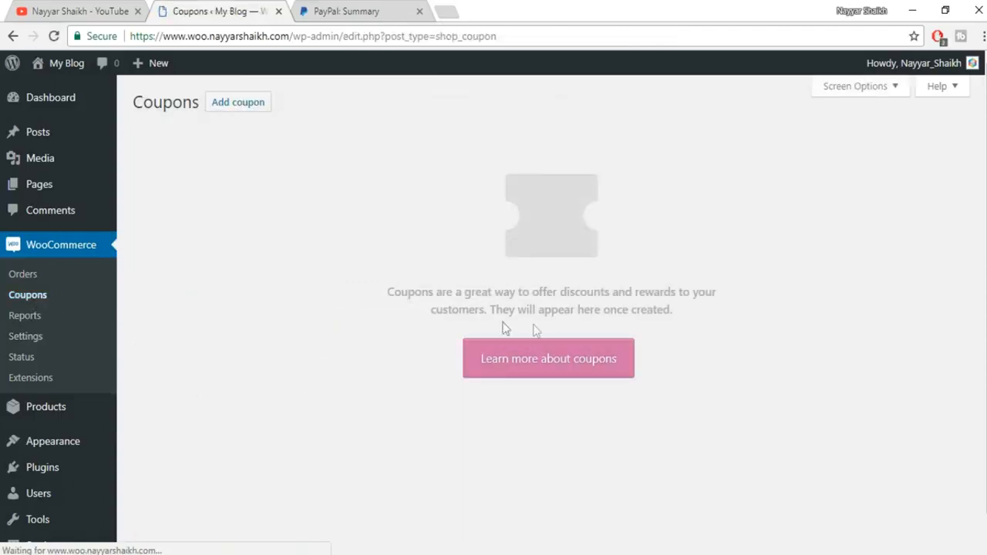
- Add a new coupon with the code NAYYAR7, correcting it from NAYYAR60
click(238, 103)
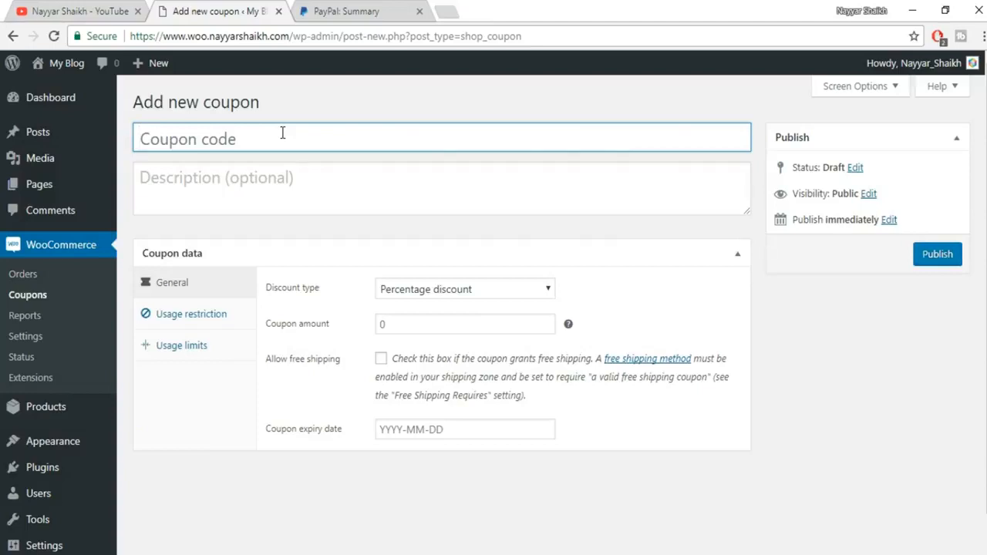
click(282, 133)
text(NAYYAR)
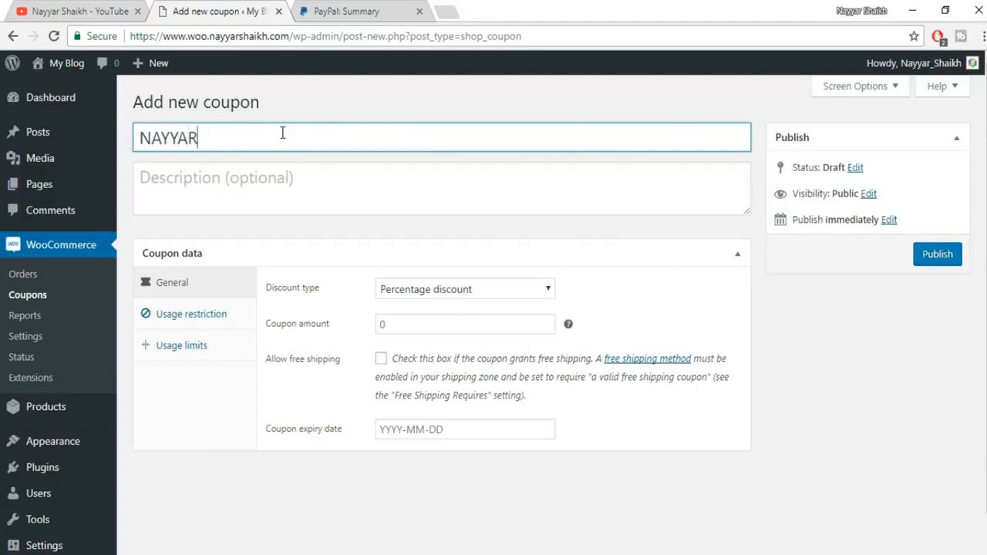
text(60)
drag(273, 141, 143, 137)
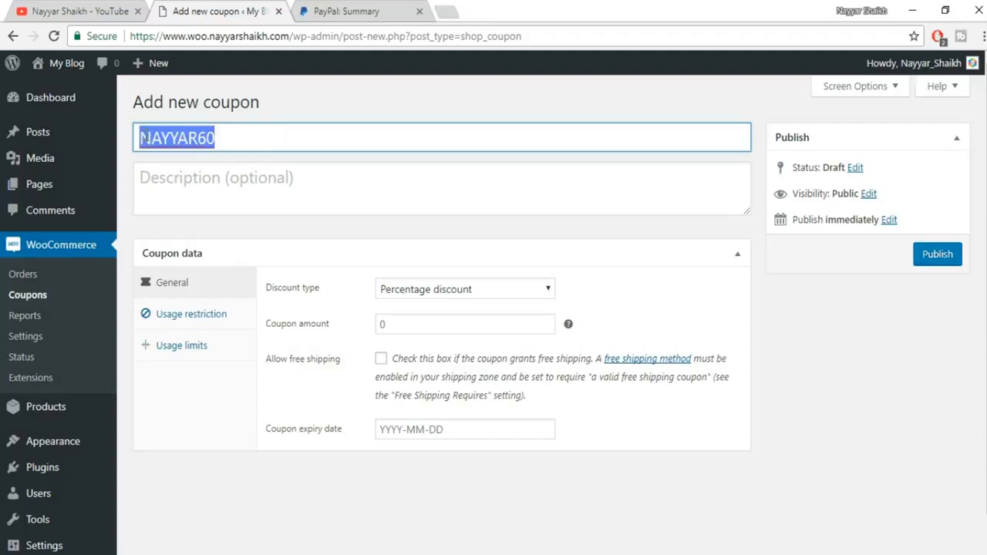
click(231, 142)
drag(222, 140, 126, 143)
text(NAYYAR)
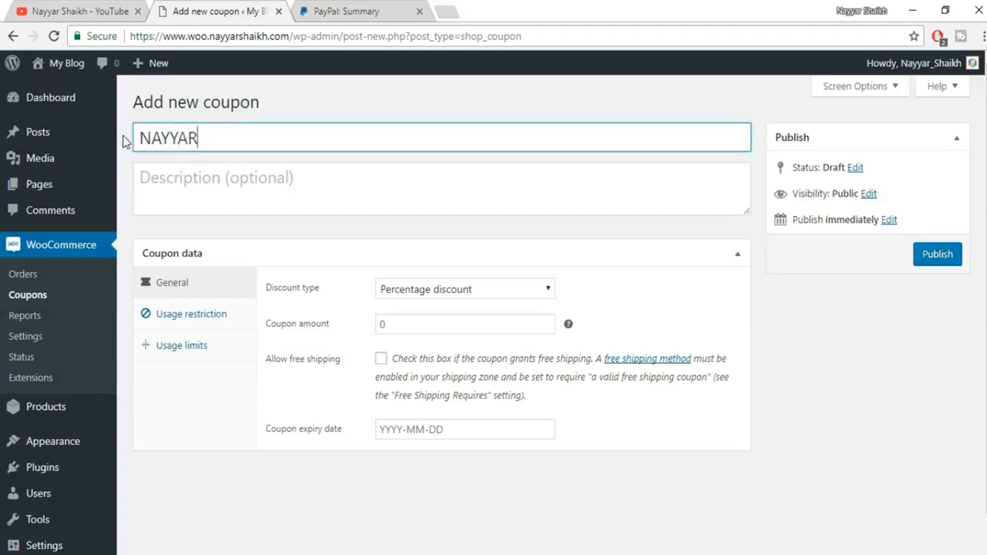
text(7)
- Enter the coupon description 'Use the Coupon to get 7% OFF!'
click(268, 188)
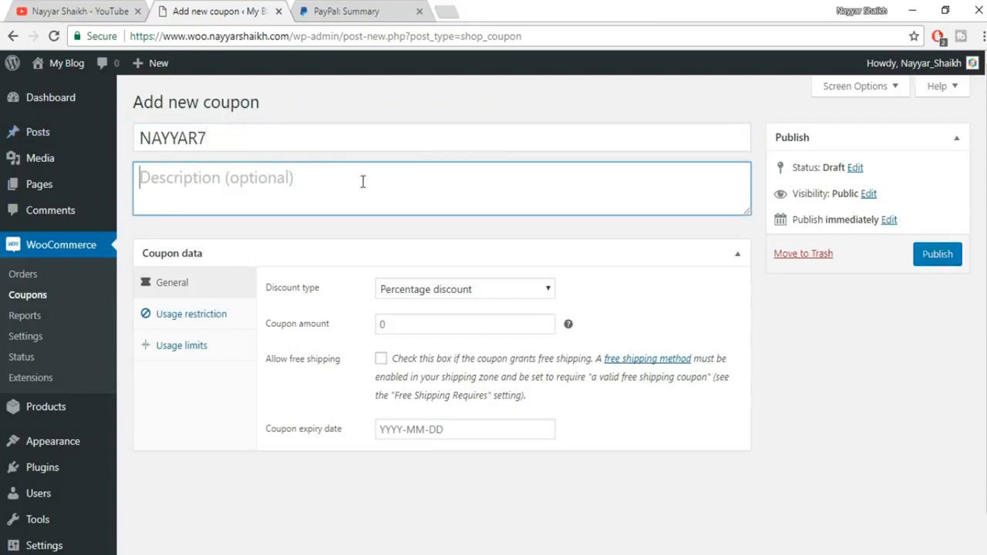
text(Use the )
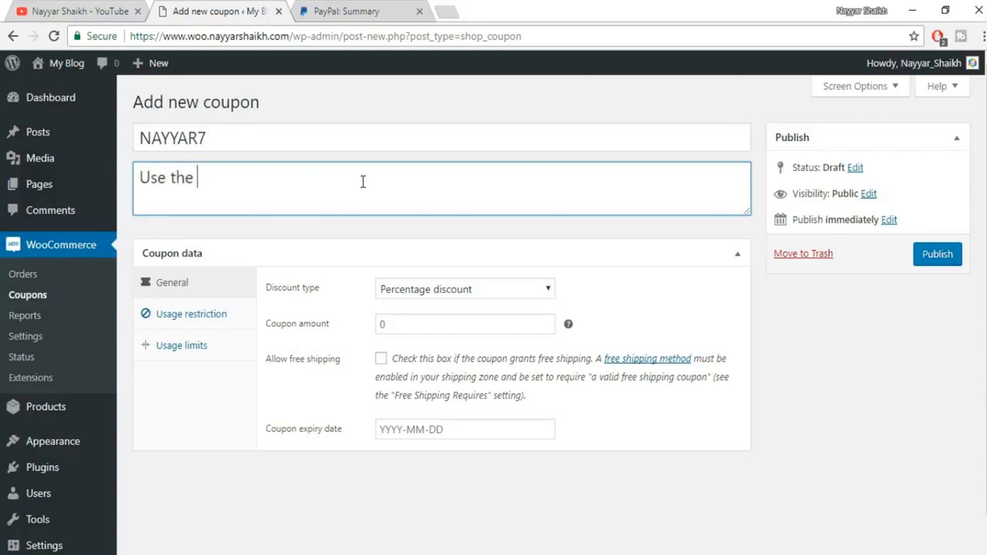
text(Coupon to )
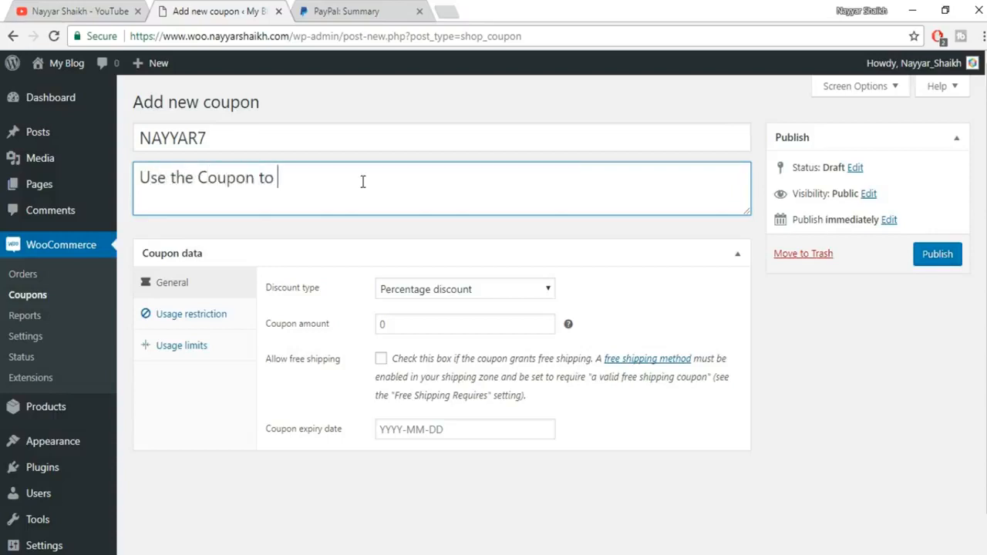
text(get 7% OF)
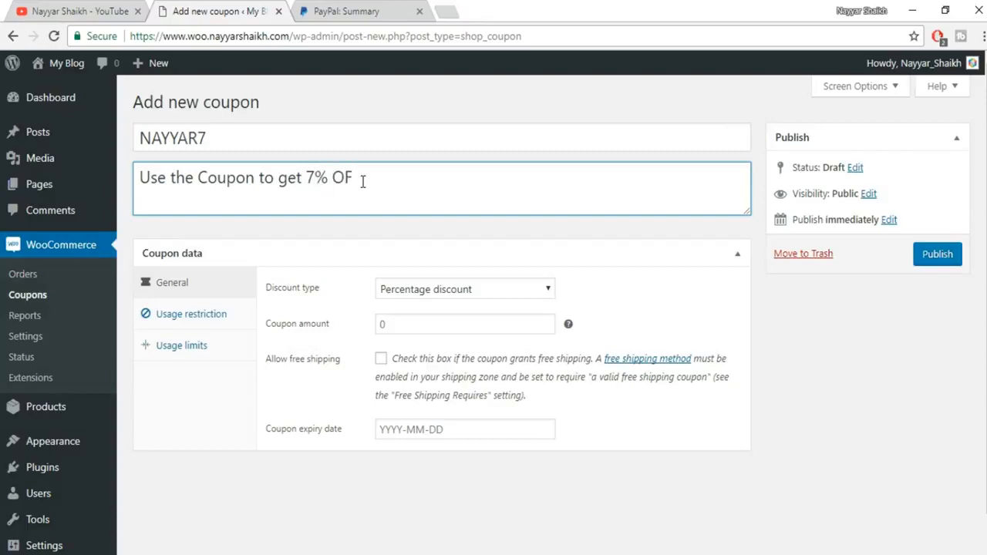
text(F!)
scroll(293, 270, down, 1)
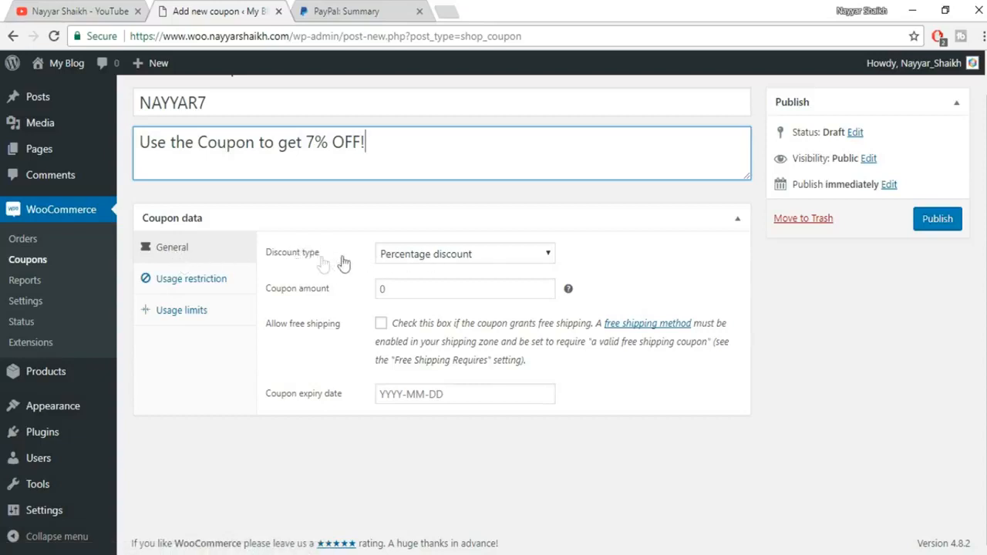
- Keep the Percentage discount type, enter a coupon amount of 7, and allow free shipping
click(456, 259)
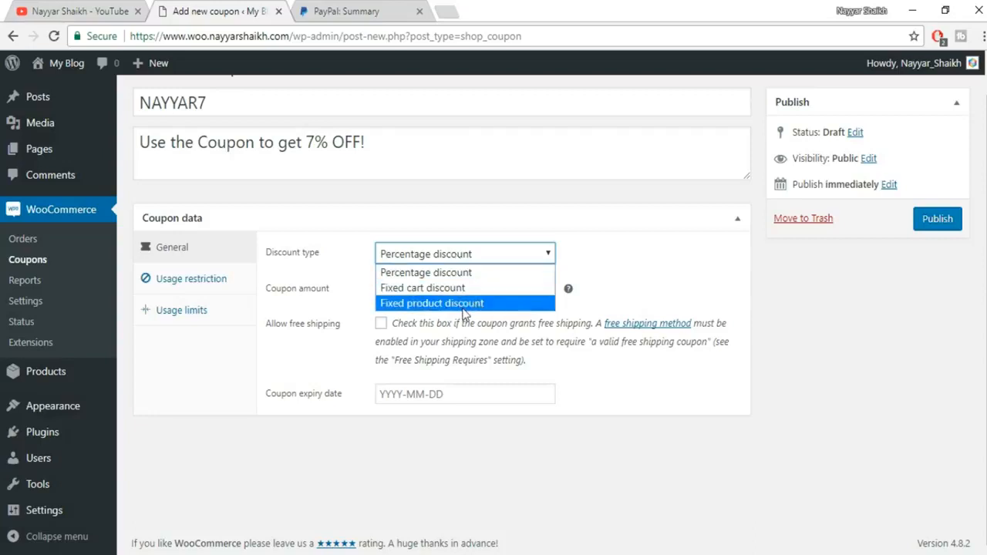
click(462, 274)
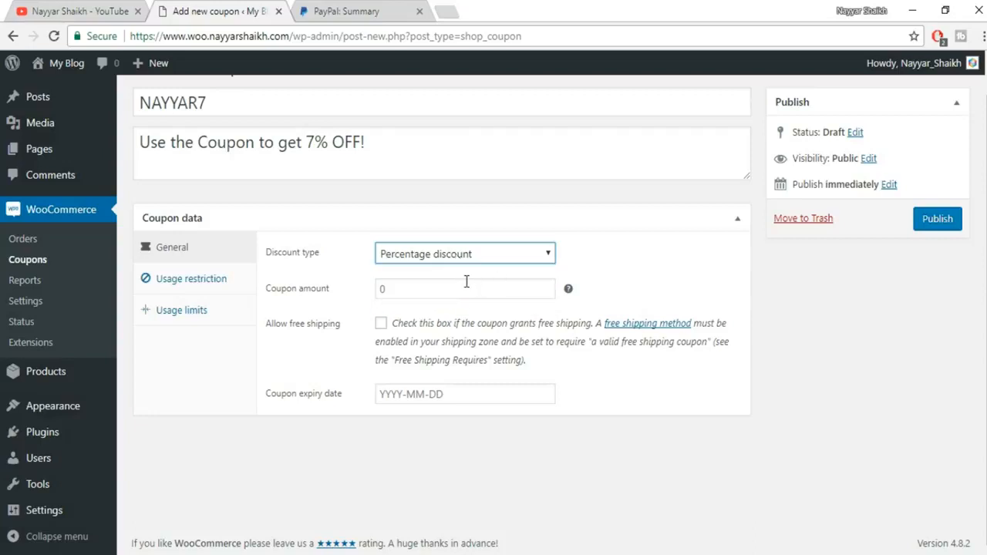
scroll(377, 180, up, 1)
drag(306, 185, 329, 187)
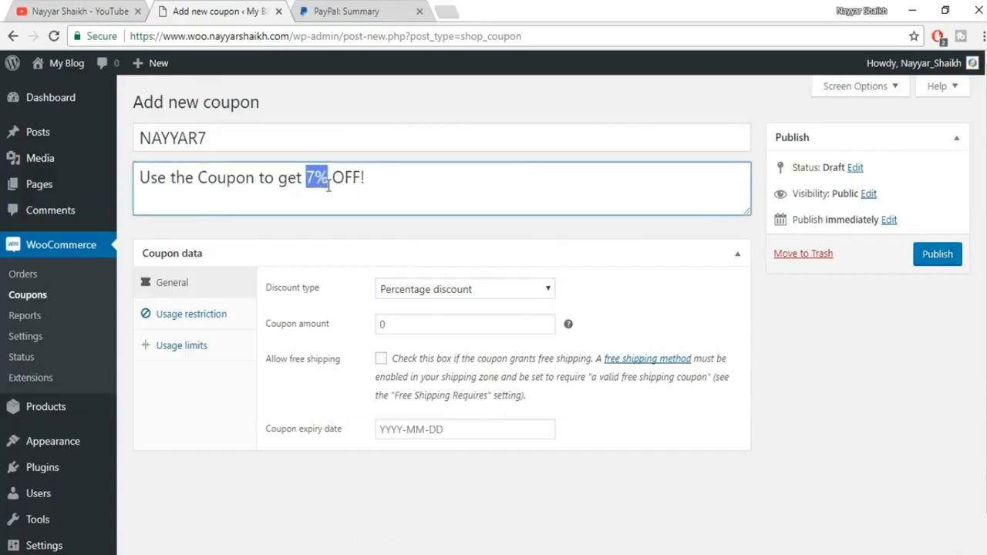
click(410, 322)
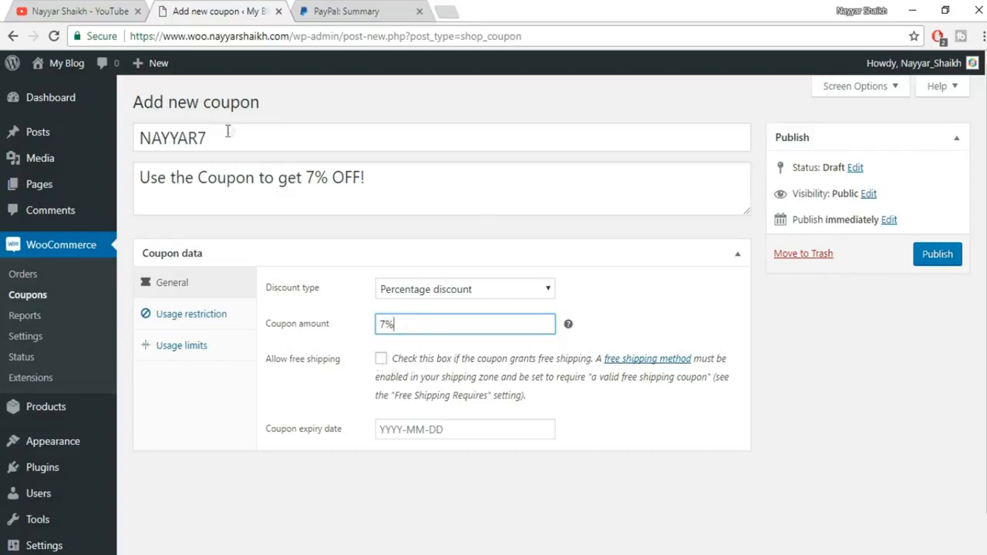
click(380, 361)
- Rename the coupon code to freeship, set expiry to 2017-10-27, and publish it
drag(256, 139, 74, 122)
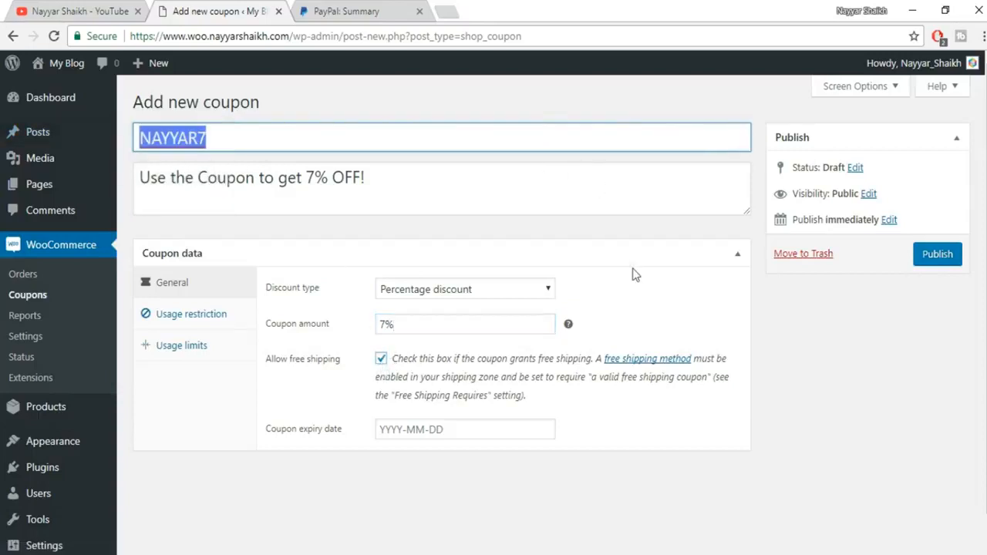
text(freeship)
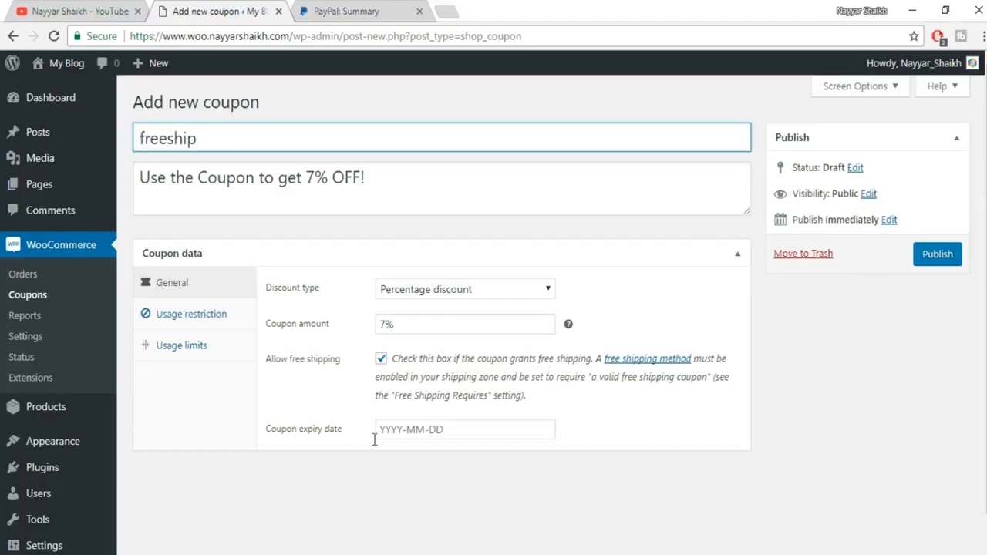
click(430, 429)
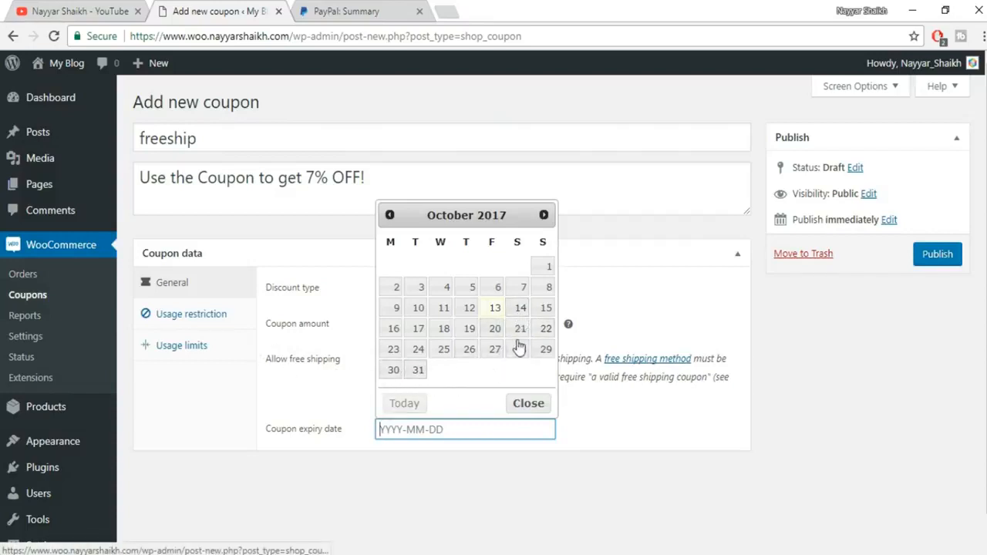
click(496, 350)
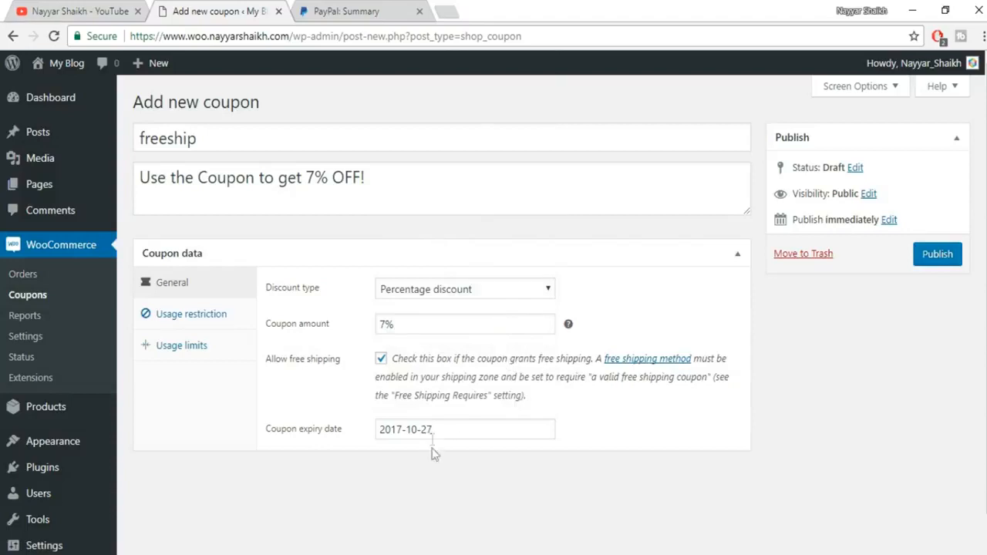
click(916, 262)
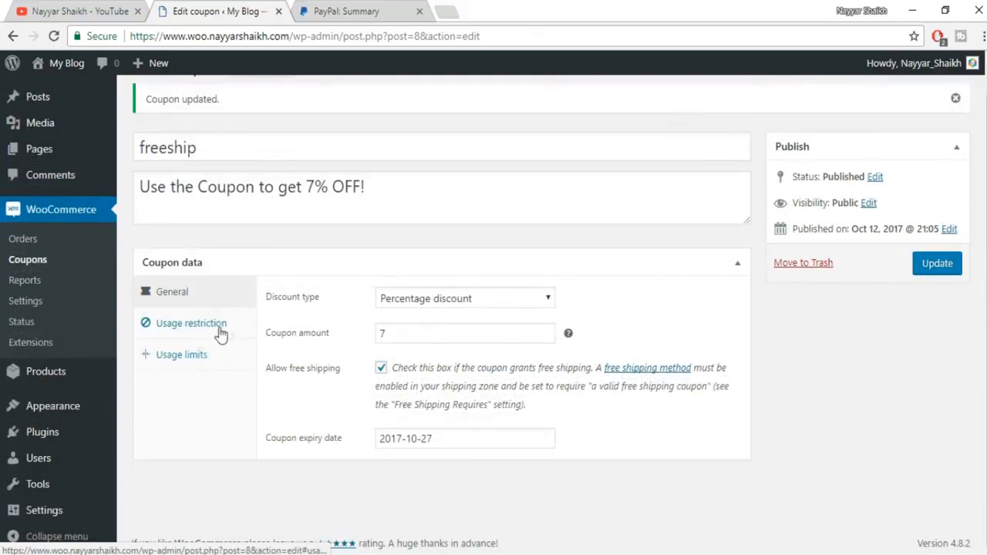
- Under Usage restriction, set minimum spend 5000 and maximum spend 100000
click(202, 325)
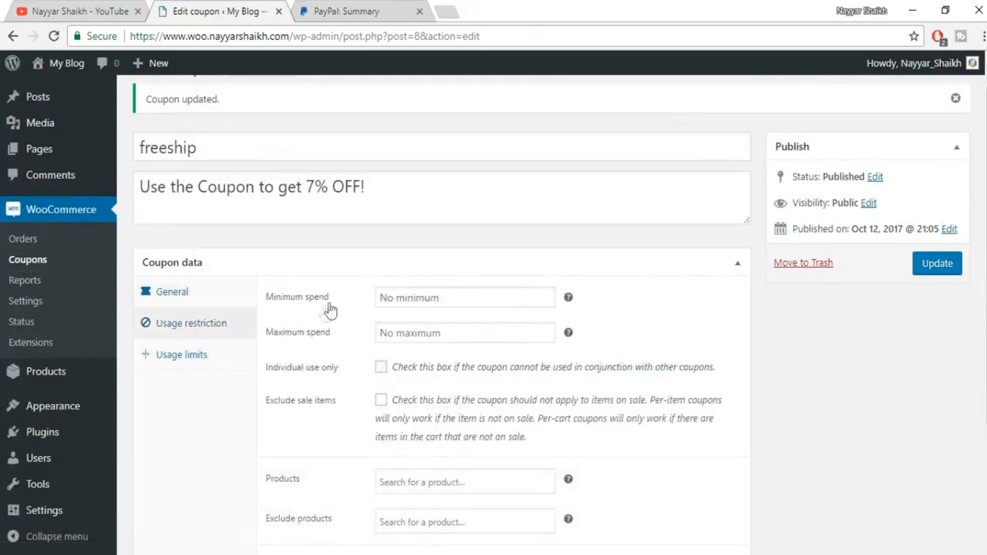
click(438, 300)
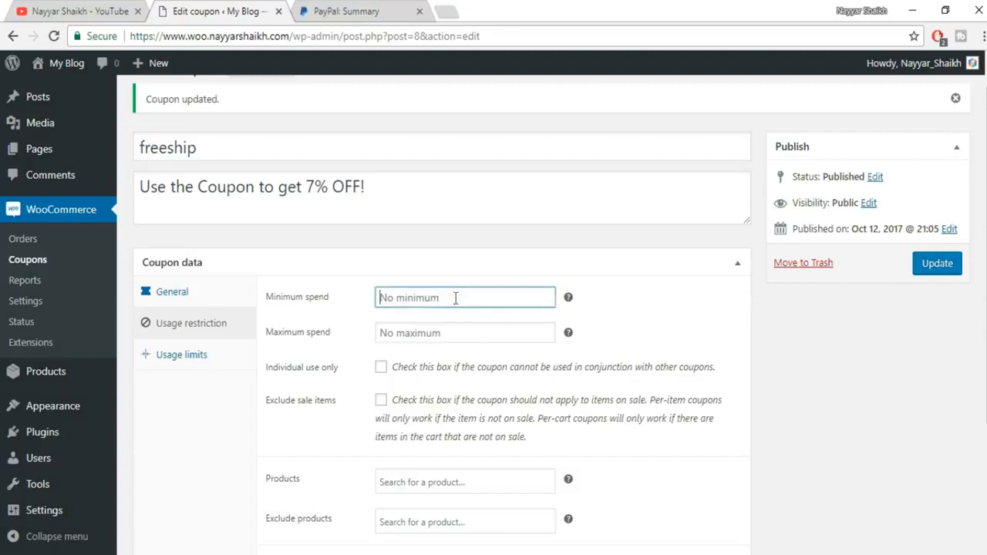
mouse_move(571, 301)
text(5000)
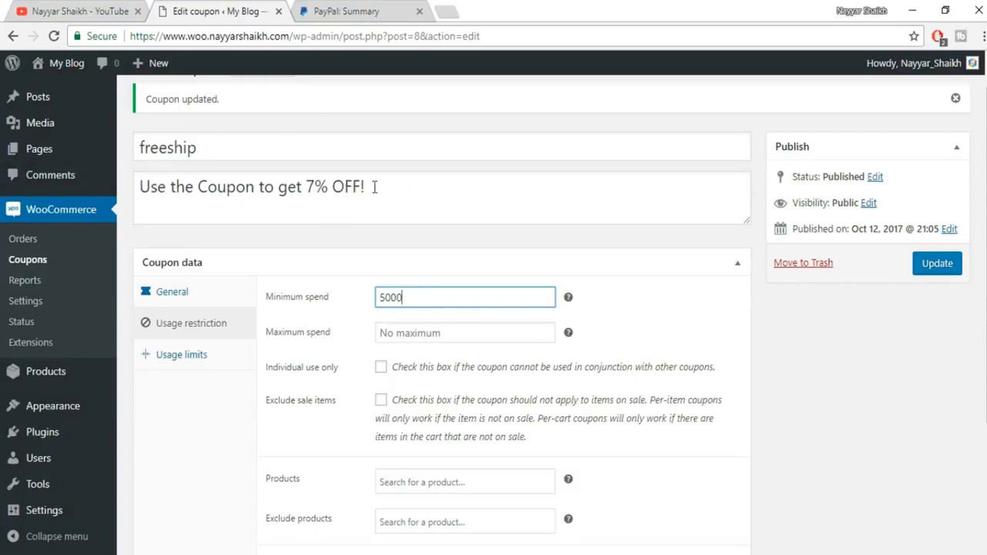
click(439, 335)
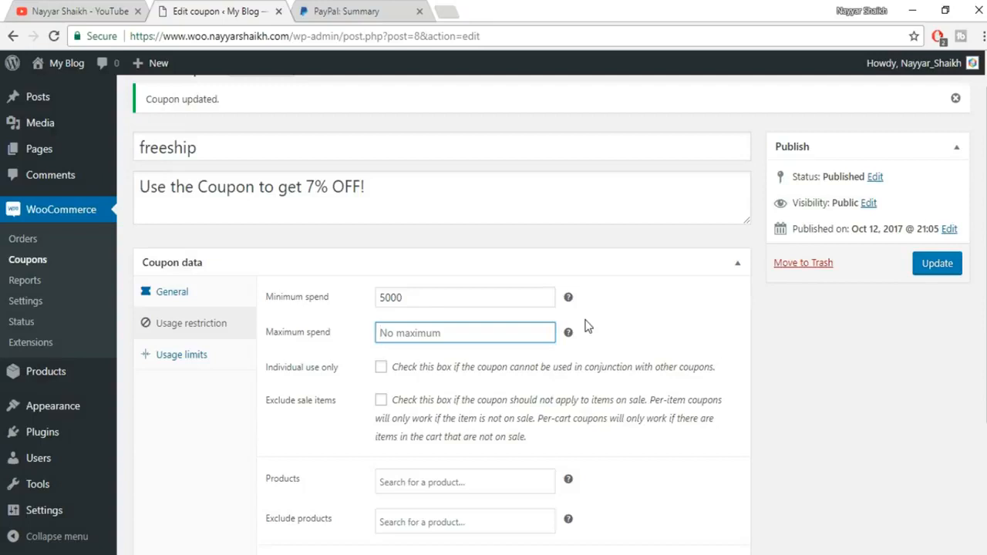
text(100000)
scroll(727, 379, down, 3)
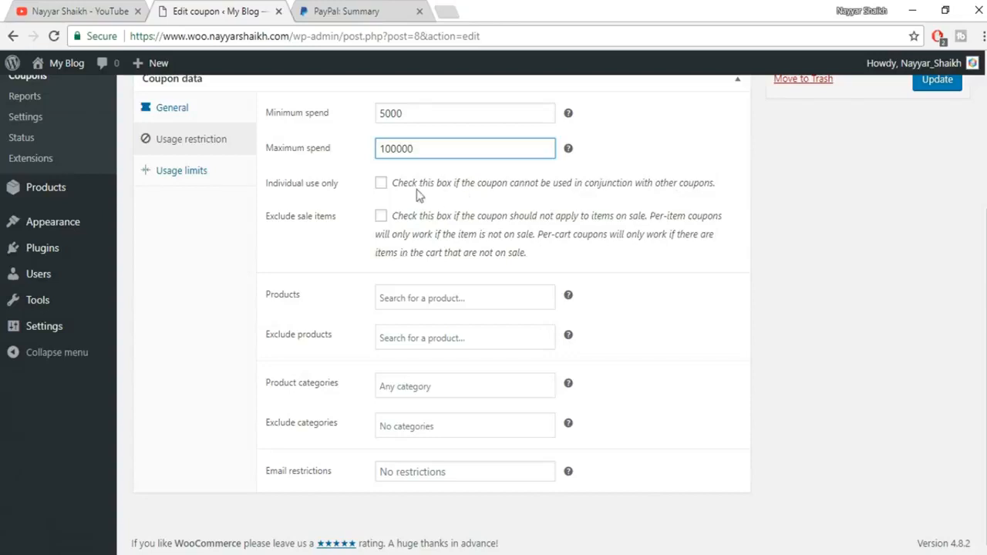
- Make the coupon individual use only and exclude sale items
click(380, 185)
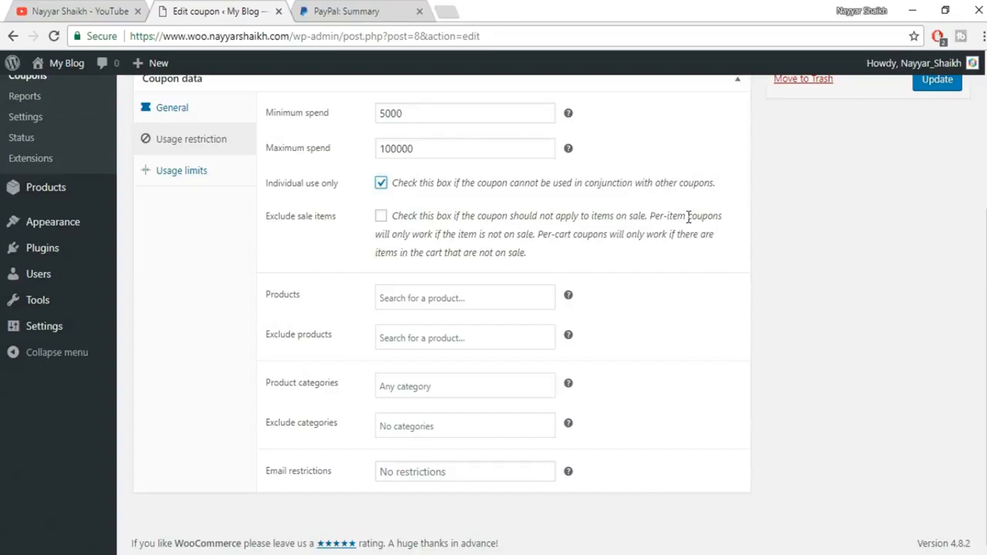
click(381, 217)
scroll(467, 322, up, 3)
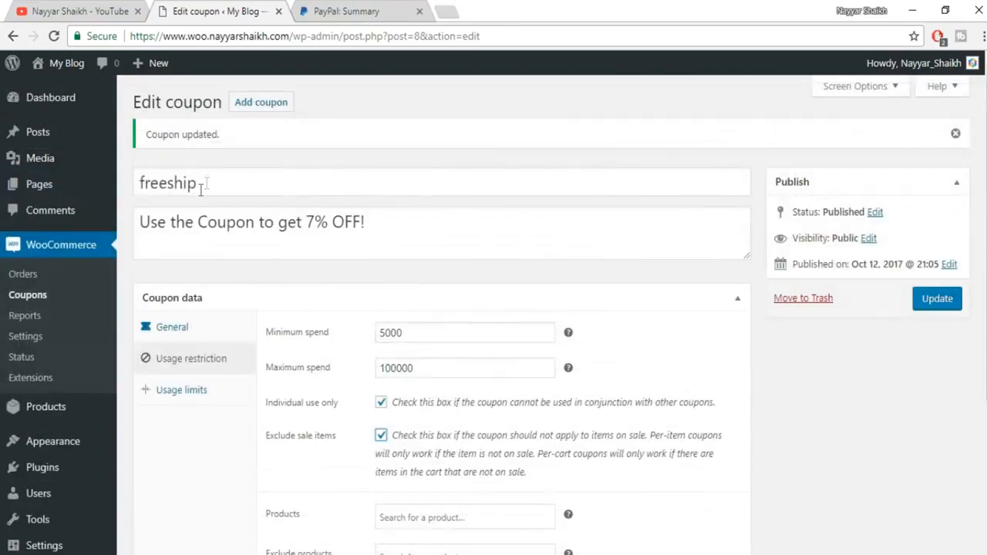
scroll(407, 234, down, 3)
- Dismiss the product search suggestion and update the coupon to save the restrictions
click(426, 297)
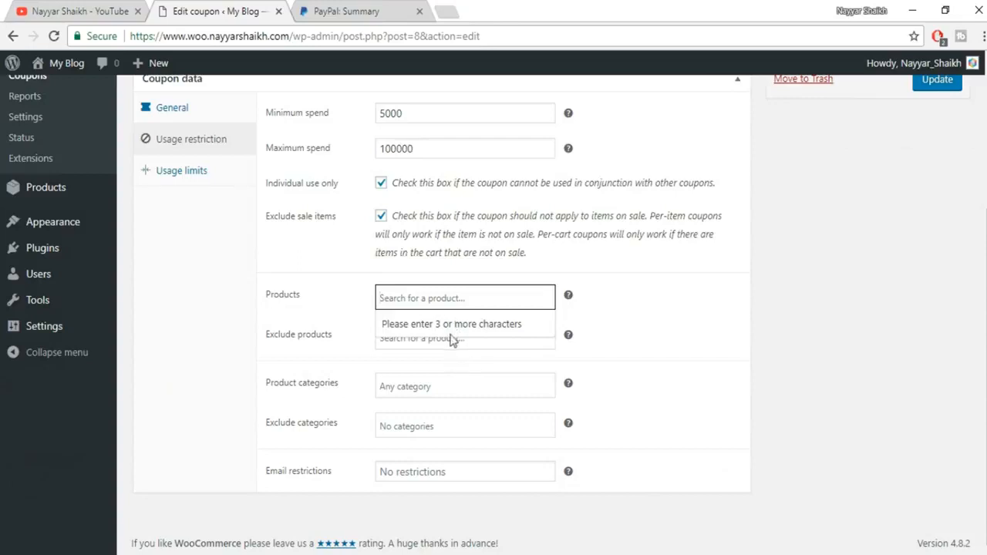
click(707, 299)
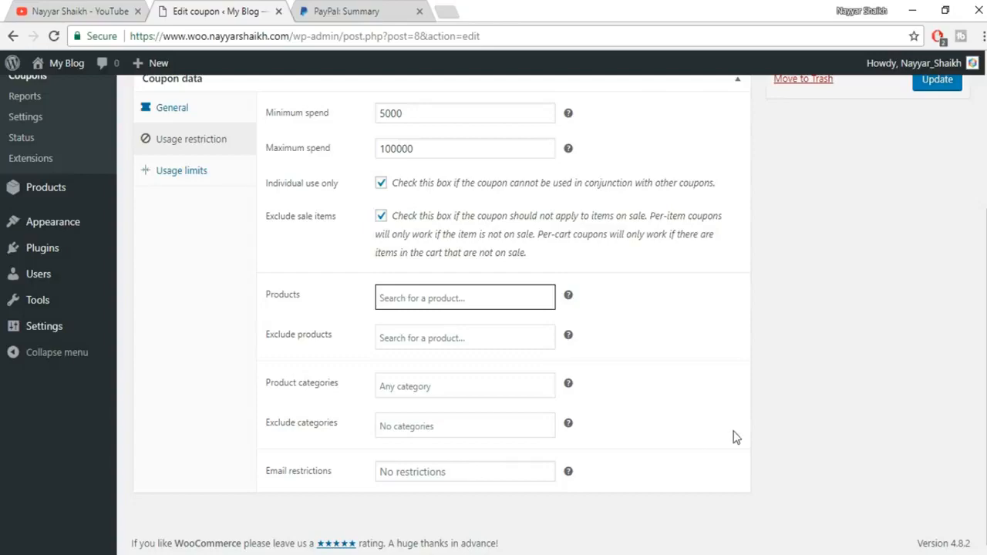
scroll(733, 435, up, 3)
click(936, 300)
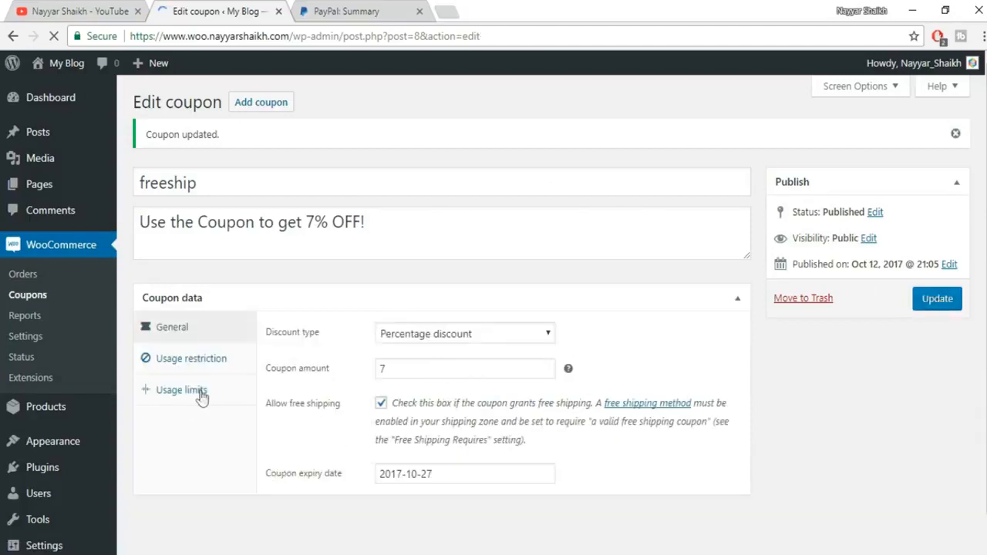
- Set usage limits of 1 per coupon and 1 per user, leave the items limit empty, and update
click(188, 398)
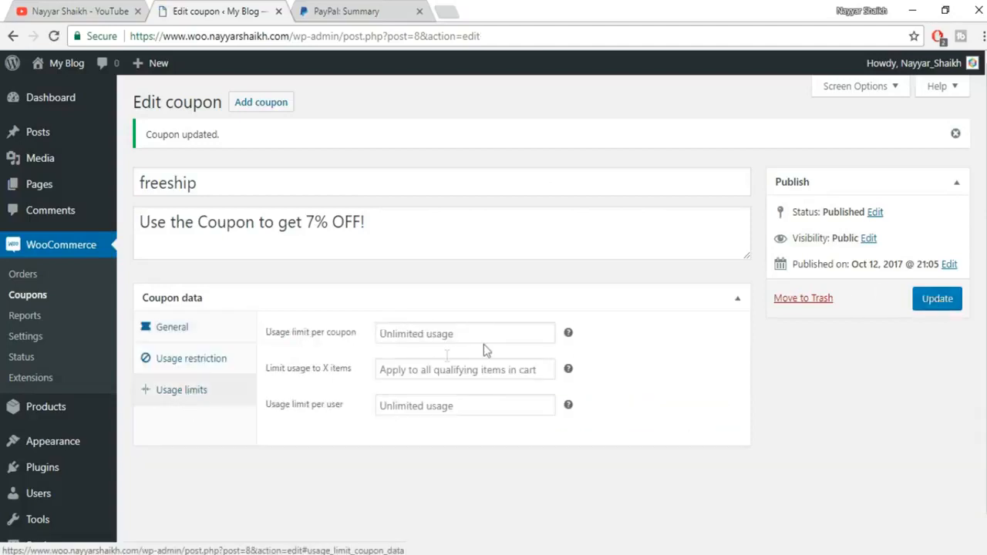
click(466, 333)
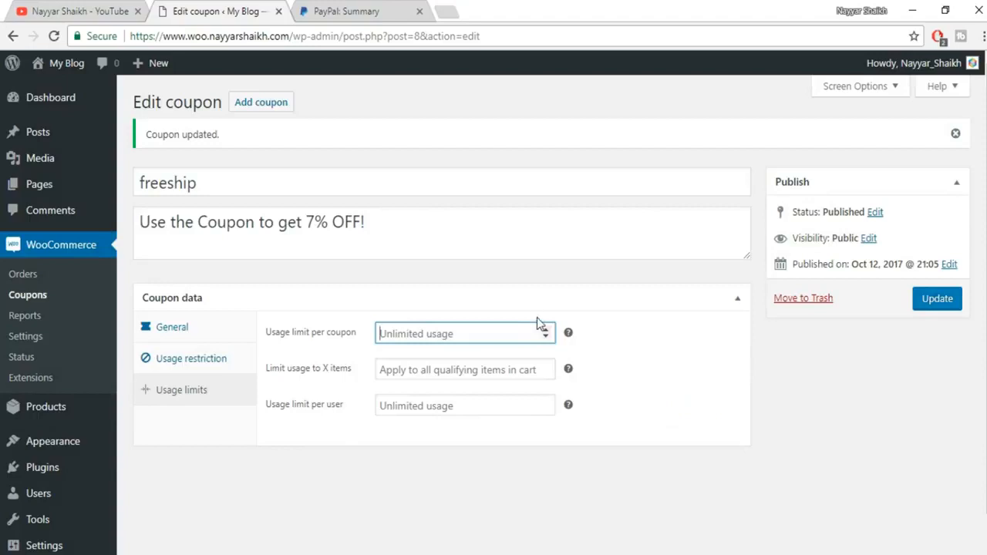
text(1)
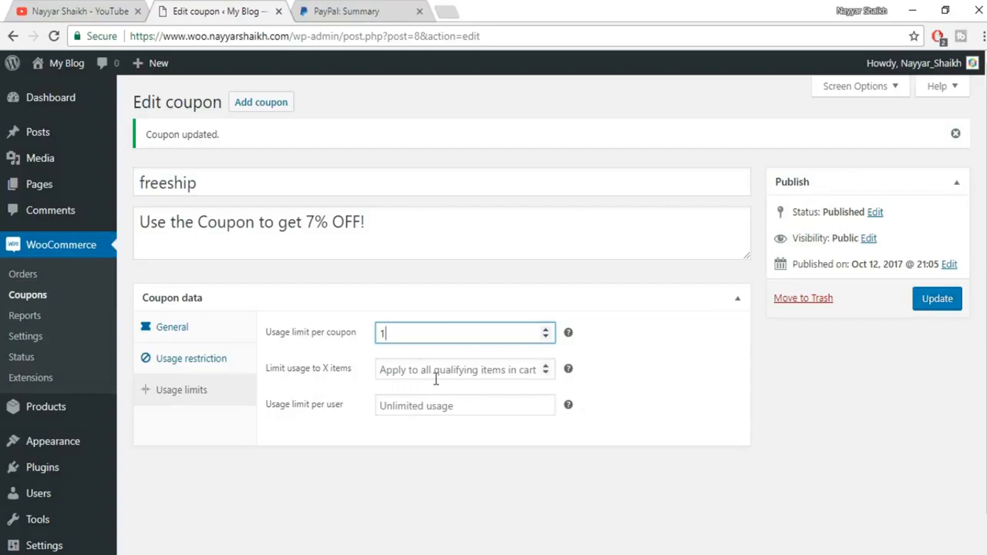
click(498, 375)
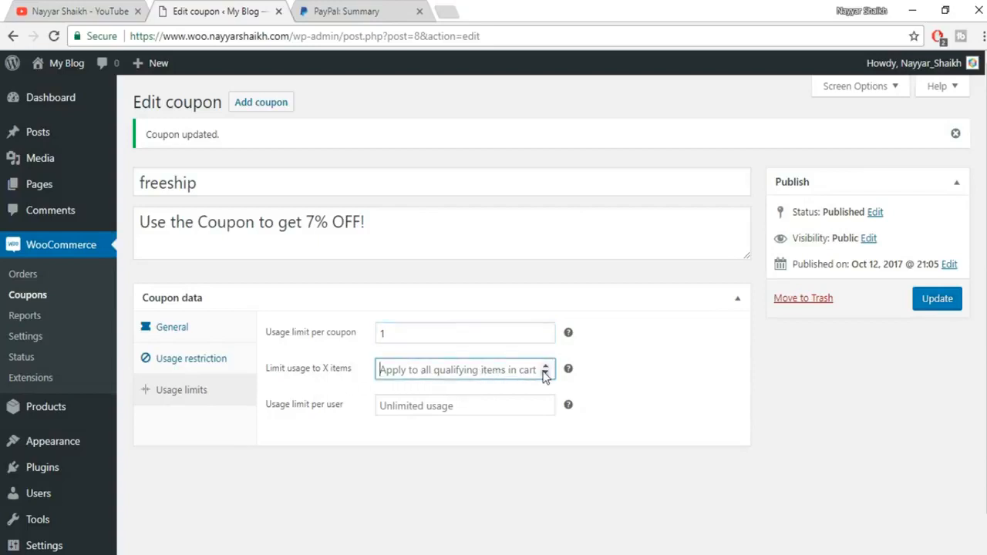
text(2)
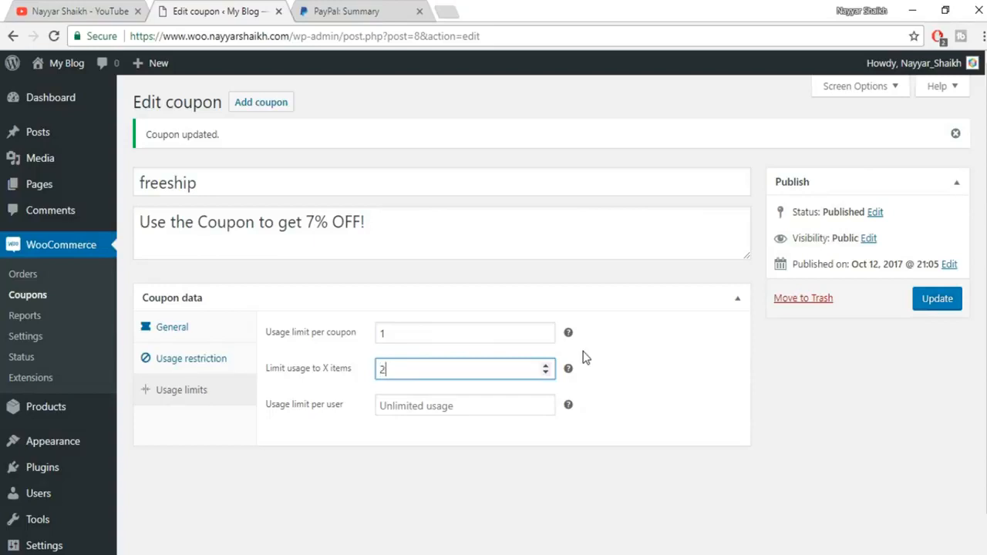
key(ctrl+a)
key(BackSpace)
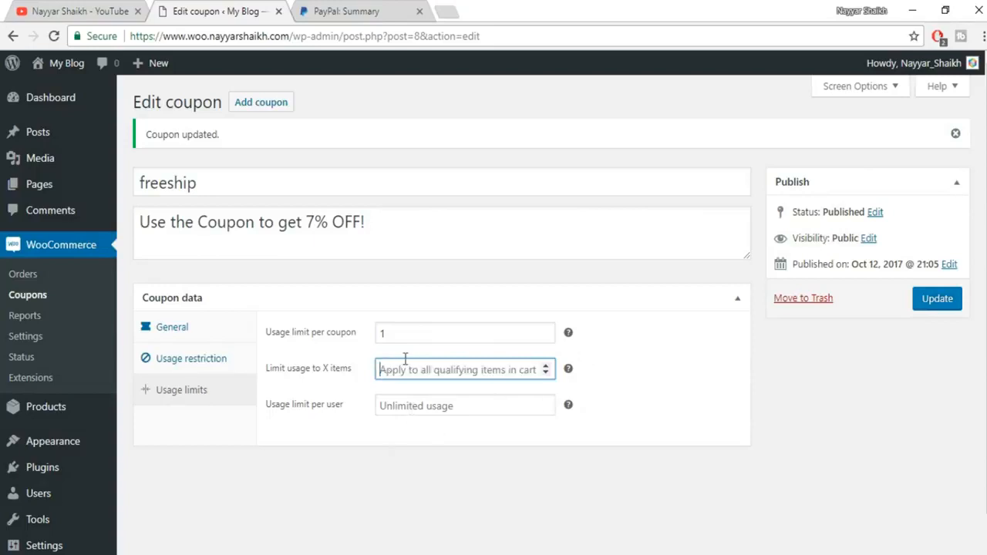
click(337, 383)
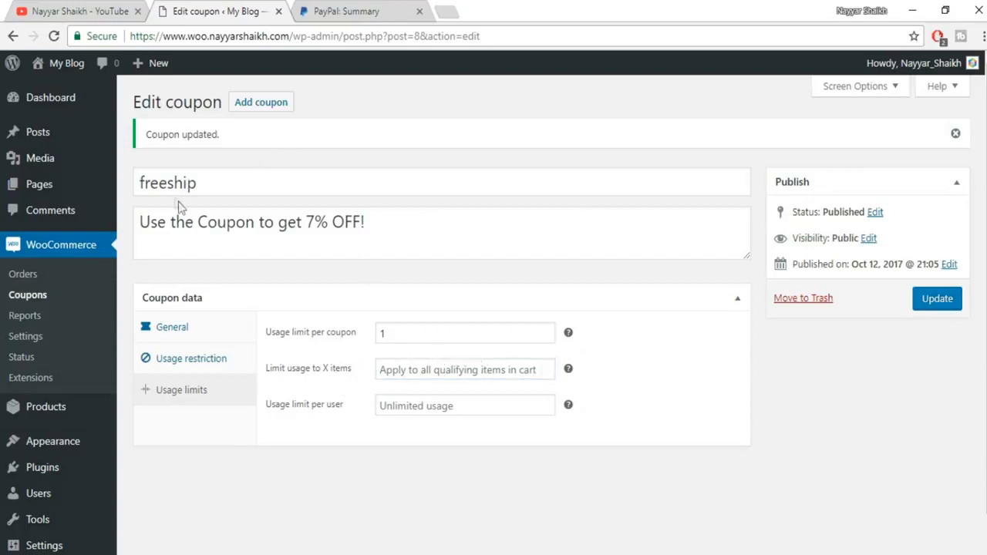
click(424, 407)
text(1)
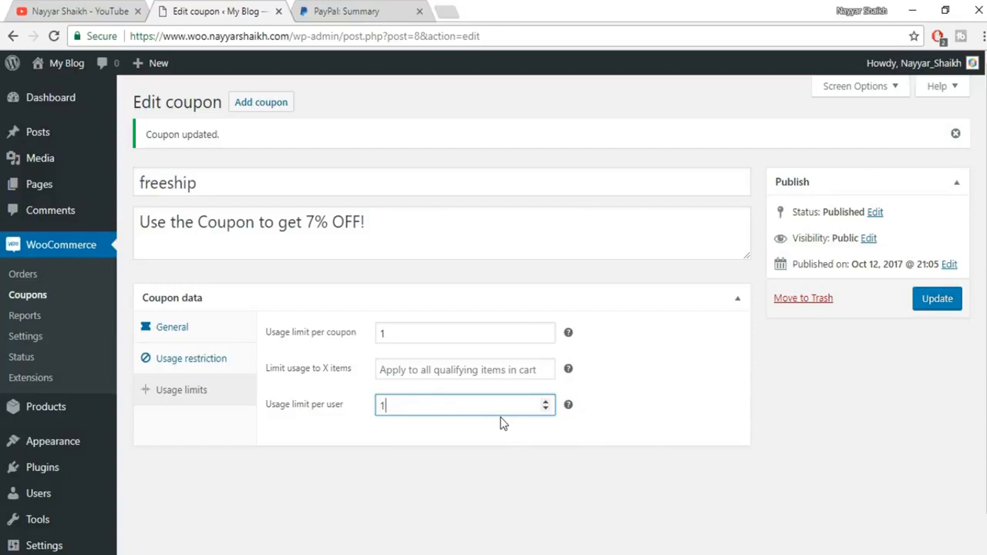
click(950, 302)
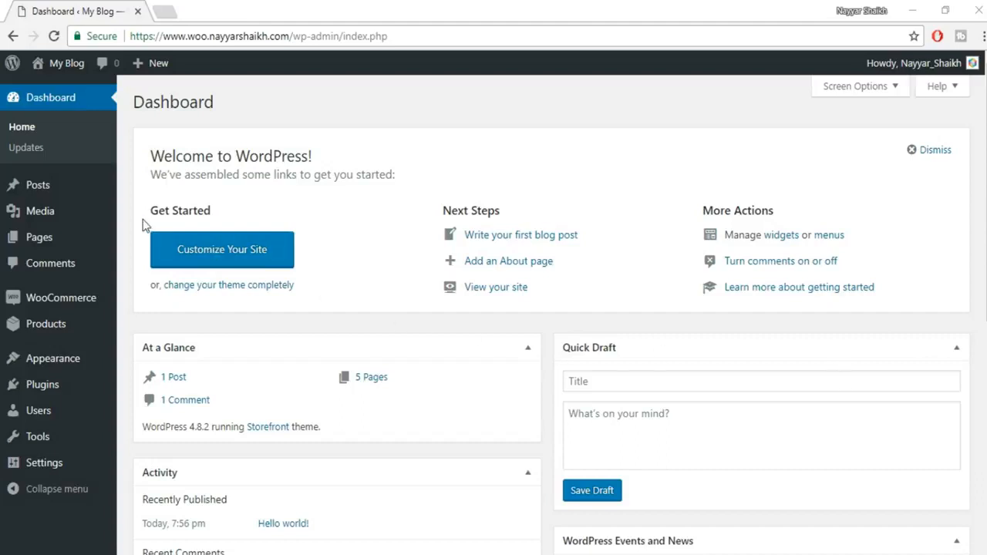
- From Products > Add New, enter the product name 'Blue T-Shirt for Men'
mouse_move(66, 368)
mouse_move(73, 307)
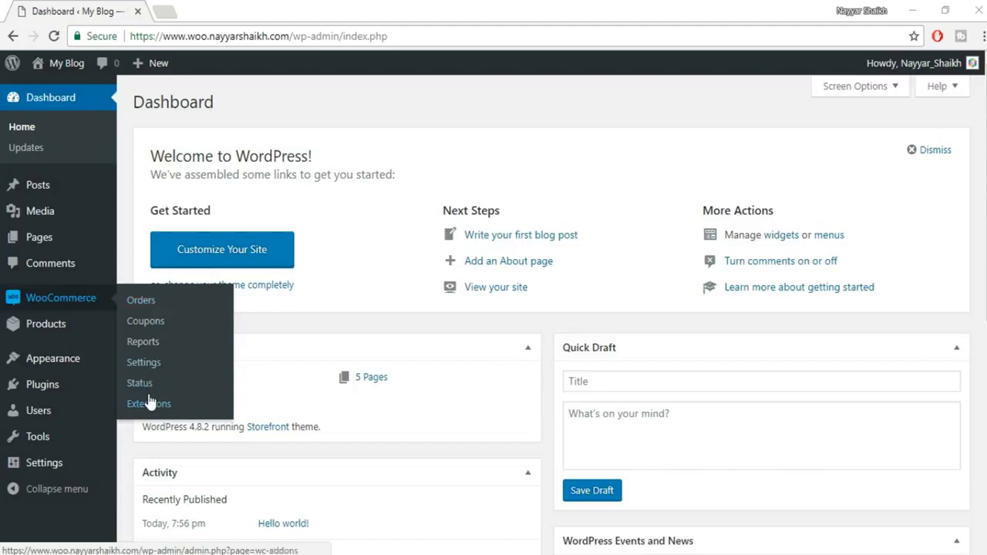
mouse_move(27, 333)
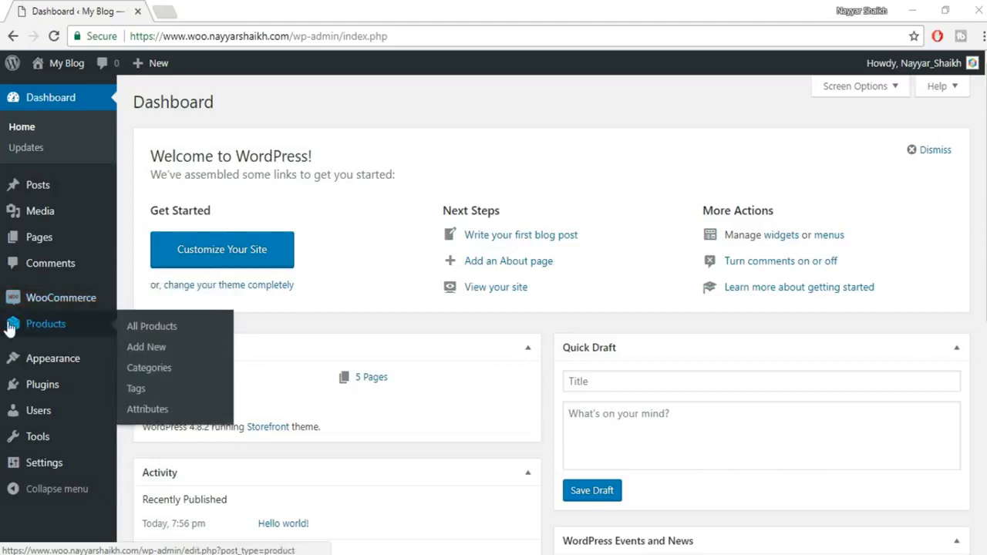
click(137, 347)
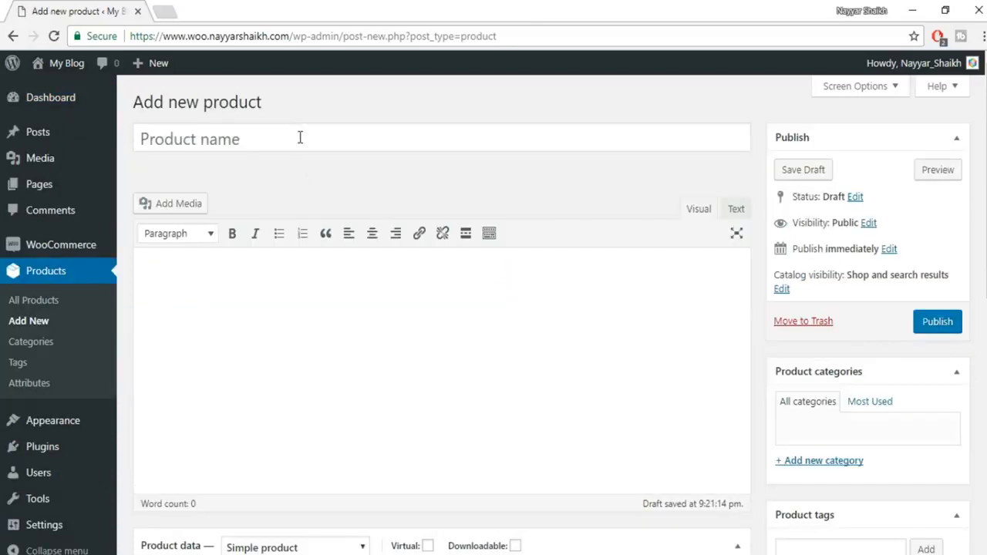
click(300, 138)
text(Blue T-Sh)
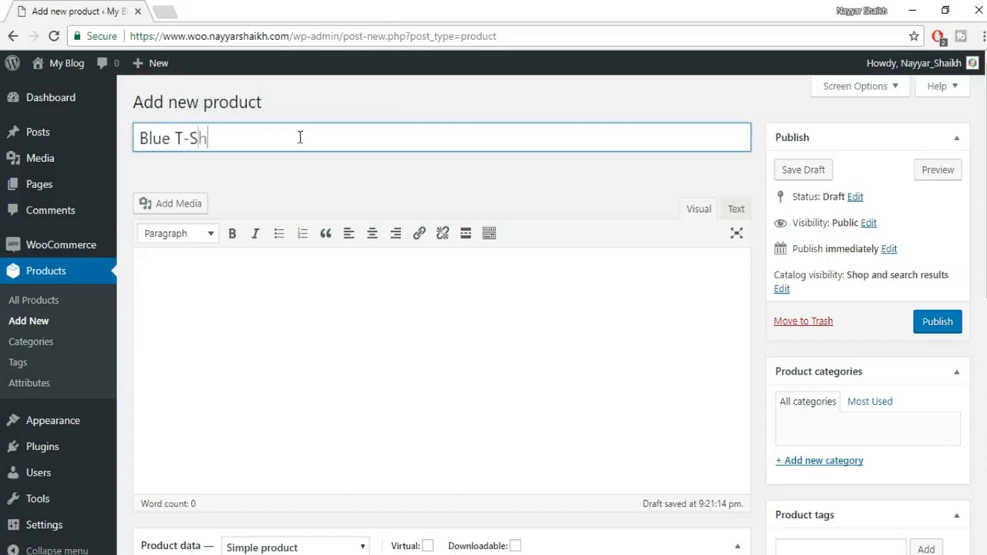
text(irt for Men)
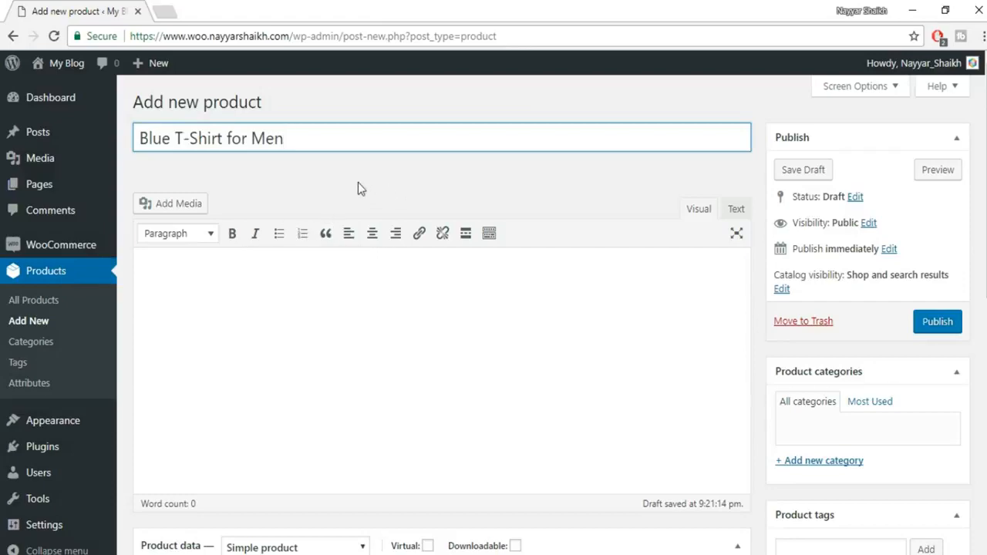
- Add a new 'T-Shirts' product category and assign it to the product
scroll(844, 319, down, 1)
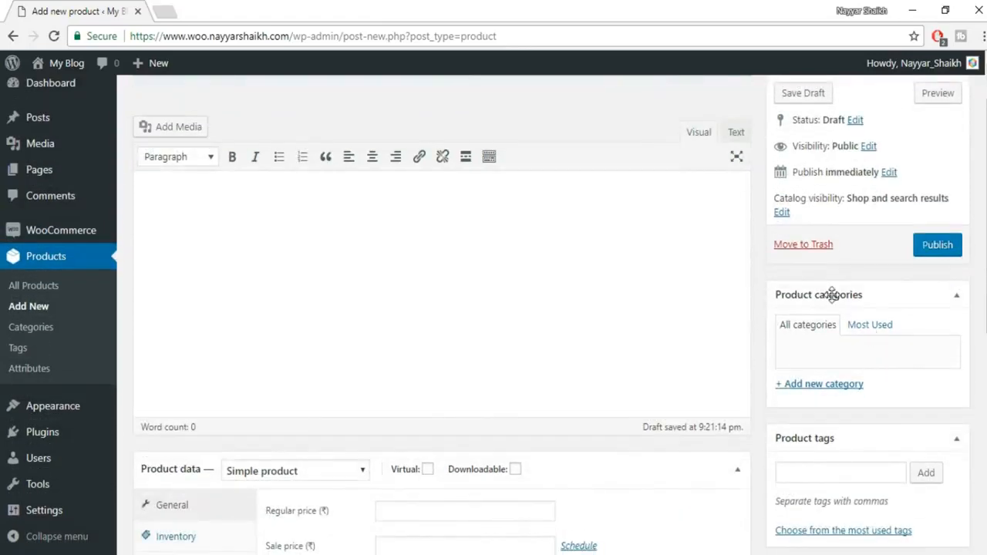
scroll(820, 249, down, 1)
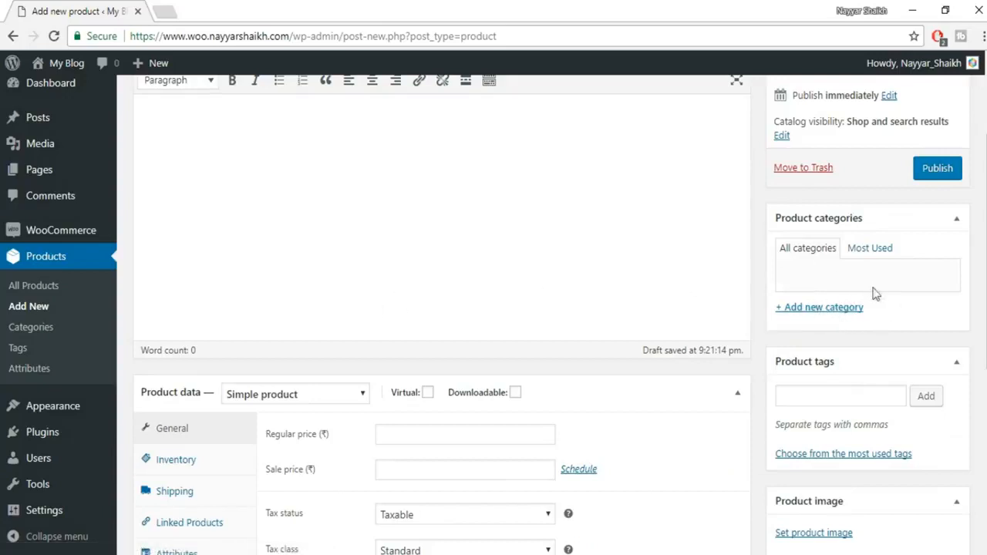
click(837, 308)
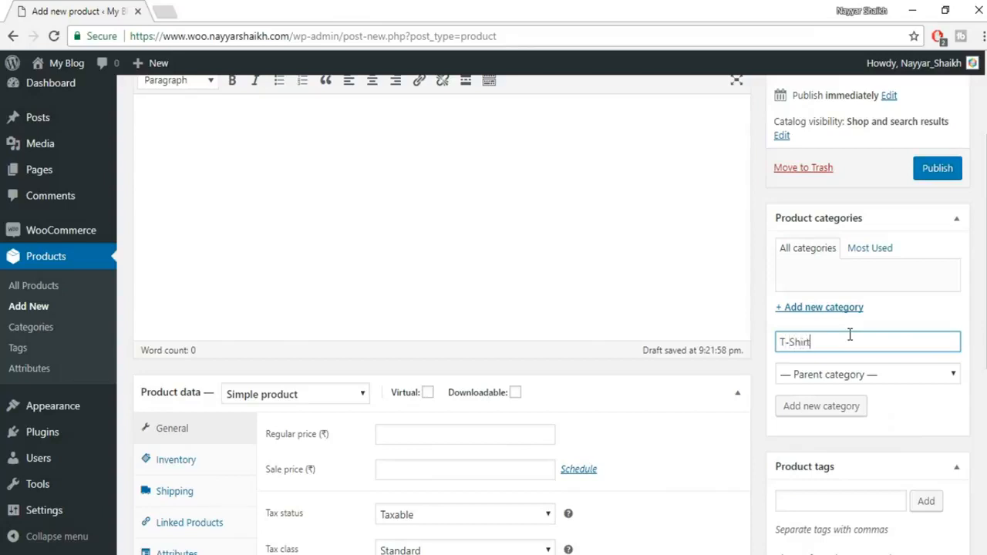
text(T-Shirts)
click(836, 409)
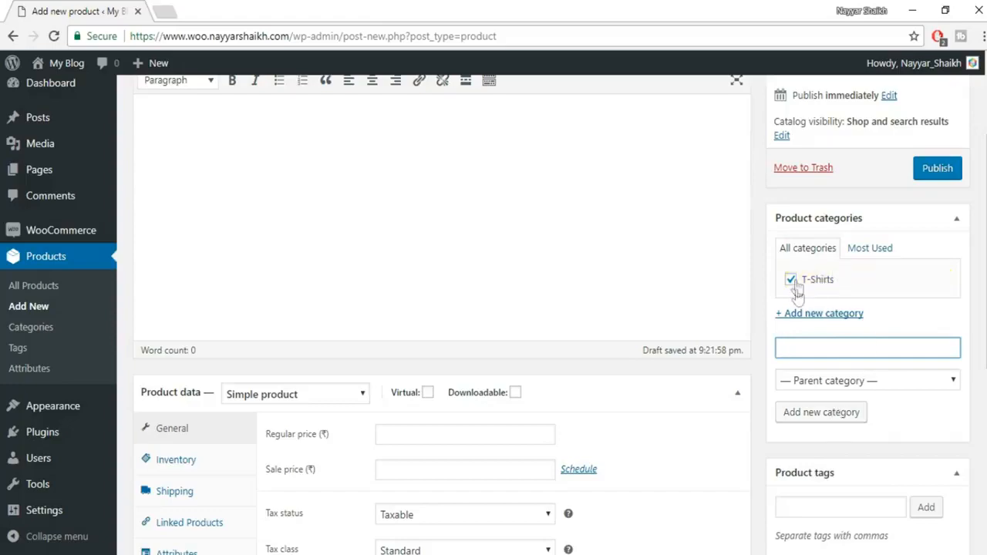
scroll(879, 291, down, 2)
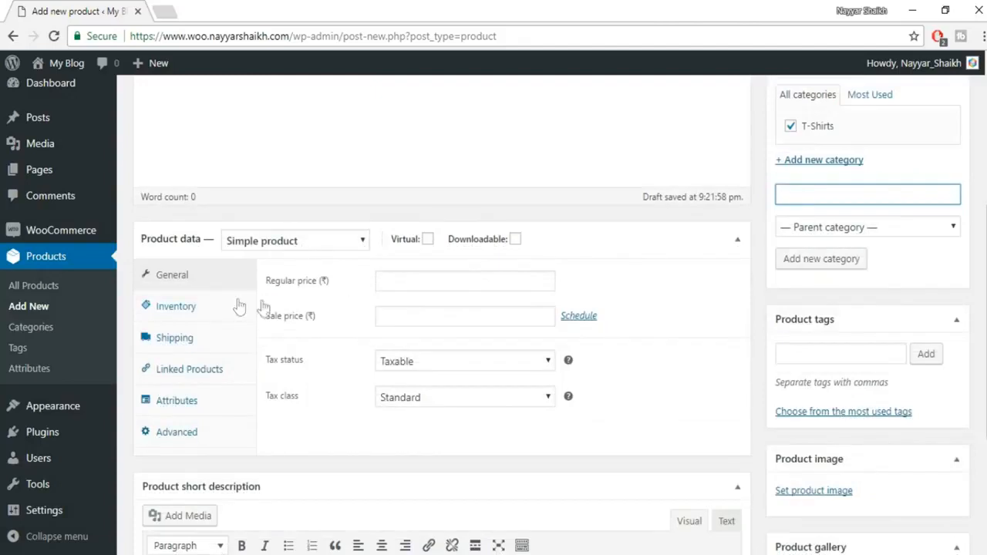
- Enter a regular price of 600 and try the None and Taxable tax status options
click(396, 279)
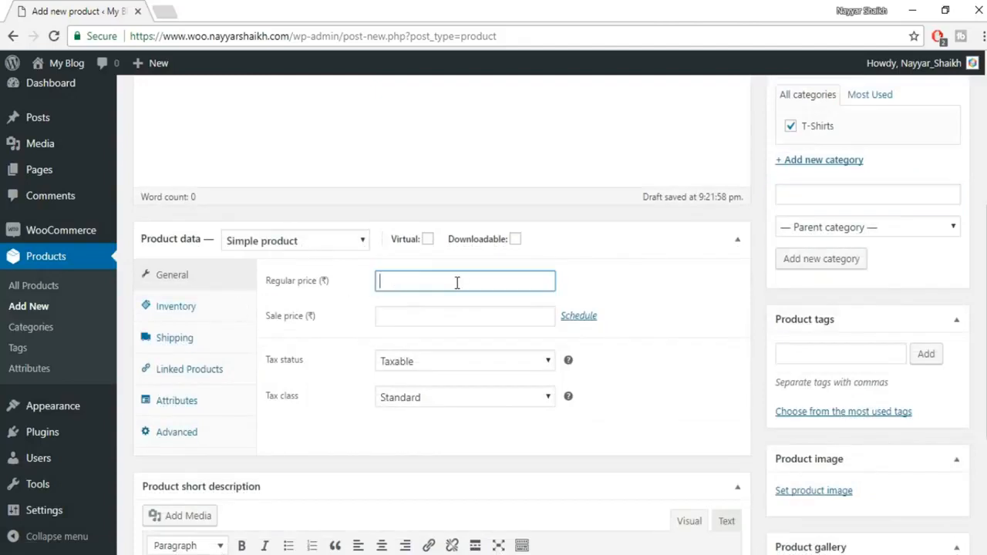
text(600)
click(437, 368)
click(436, 411)
click(452, 363)
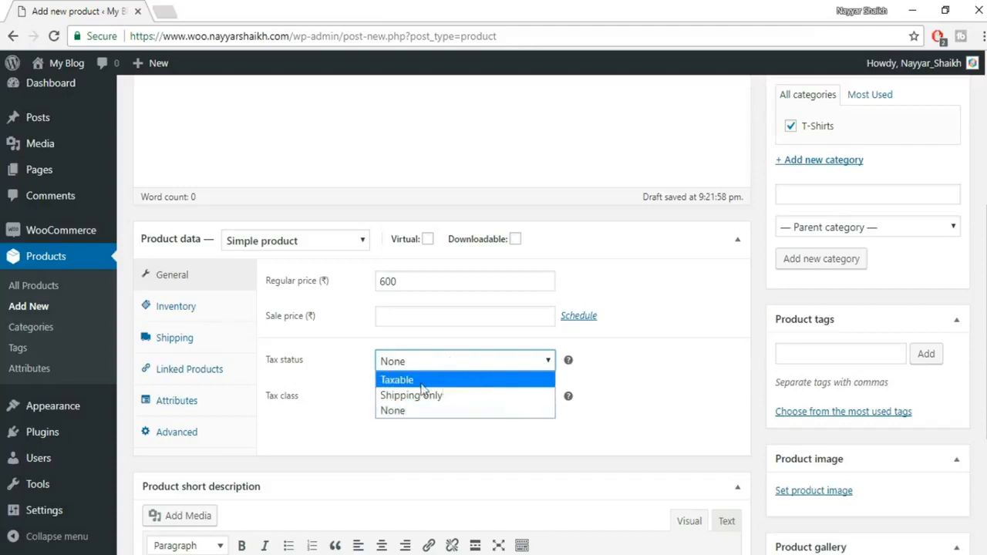
click(429, 383)
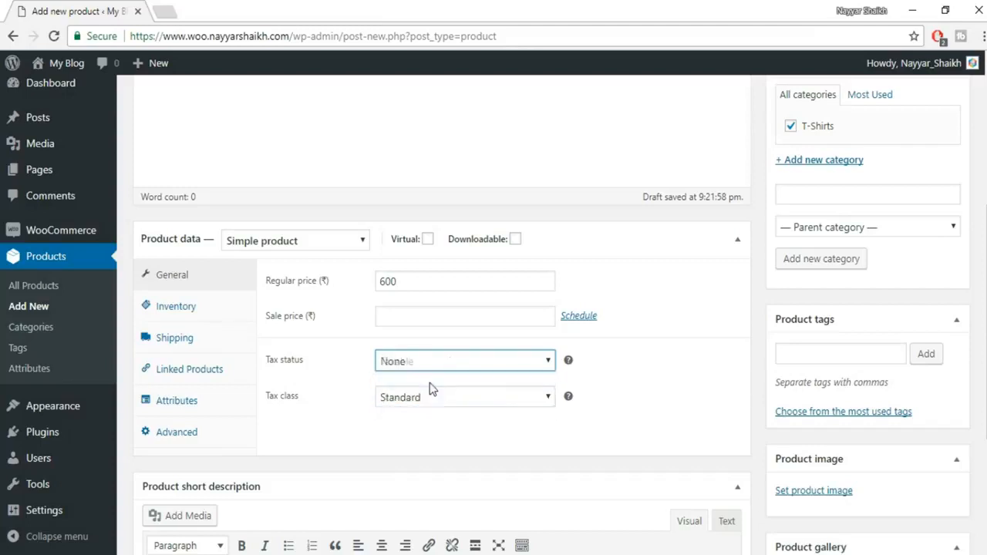
- Try Shipping only, then settle on Taxable status and choose the GST tax class
click(436, 366)
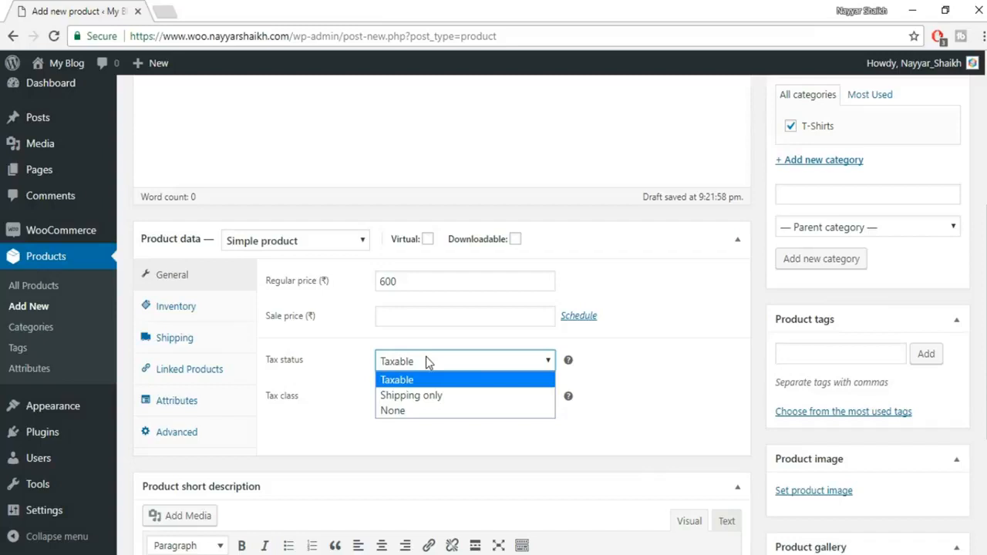
click(436, 396)
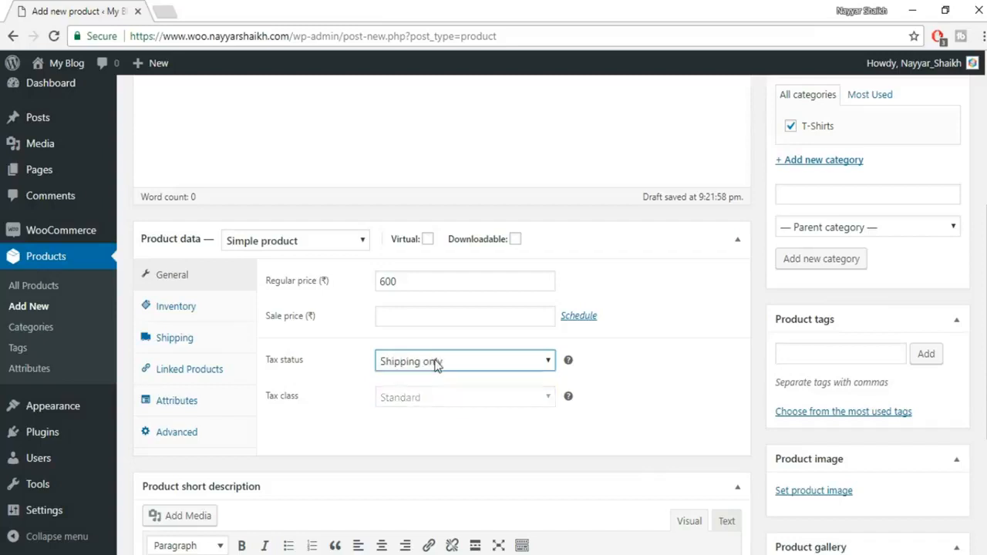
click(435, 364)
click(423, 380)
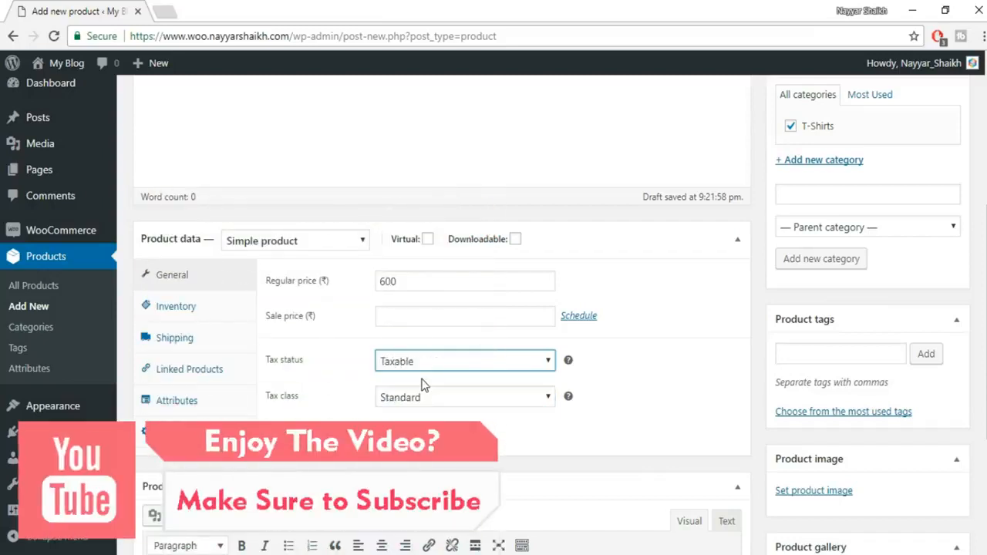
click(403, 398)
click(417, 462)
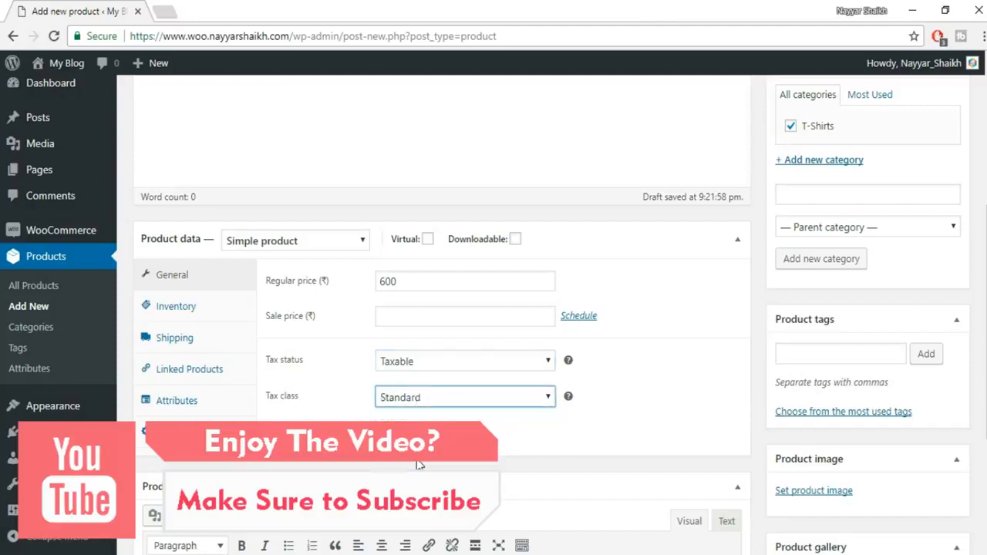
- In the Inventory settings, give the product the SKU SC-1
click(183, 307)
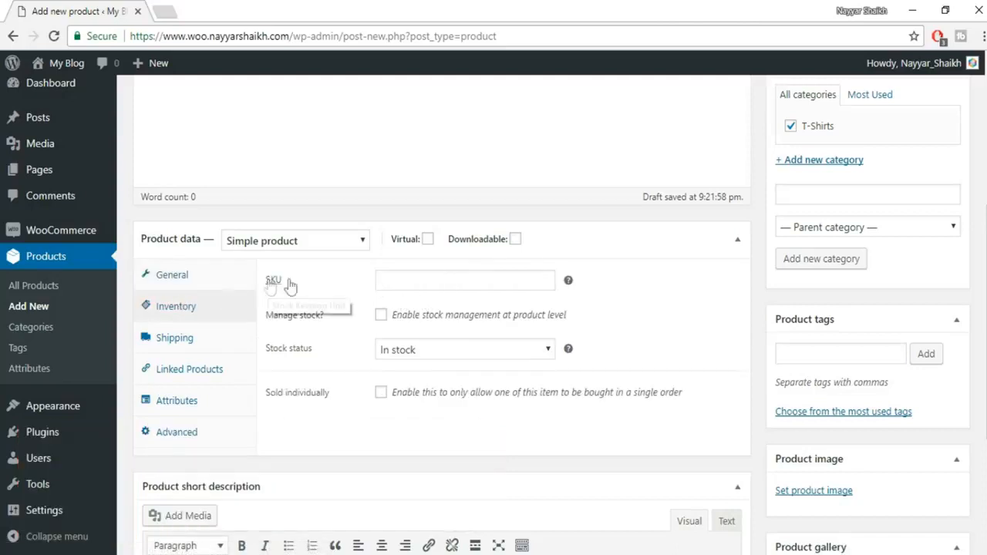
click(512, 285)
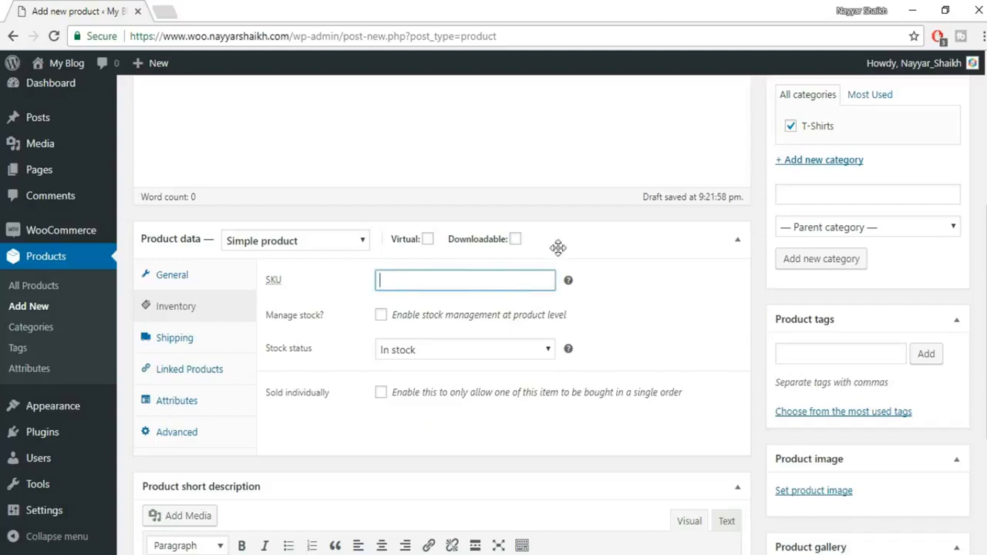
text(SC)
key(BackSpace)
text(C-1)
drag(430, 284, 368, 283)
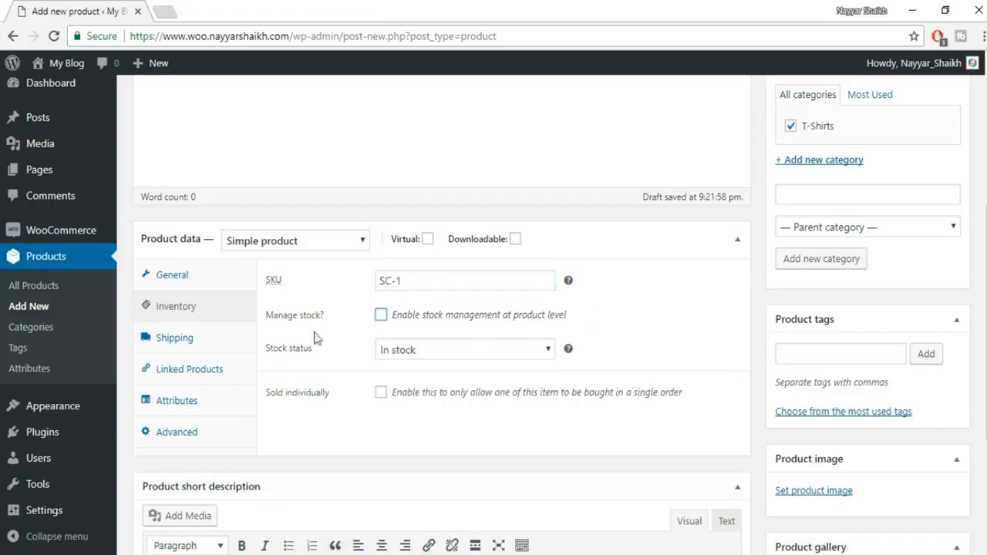
- Enable stock management and set the stock quantity to 100
click(381, 315)
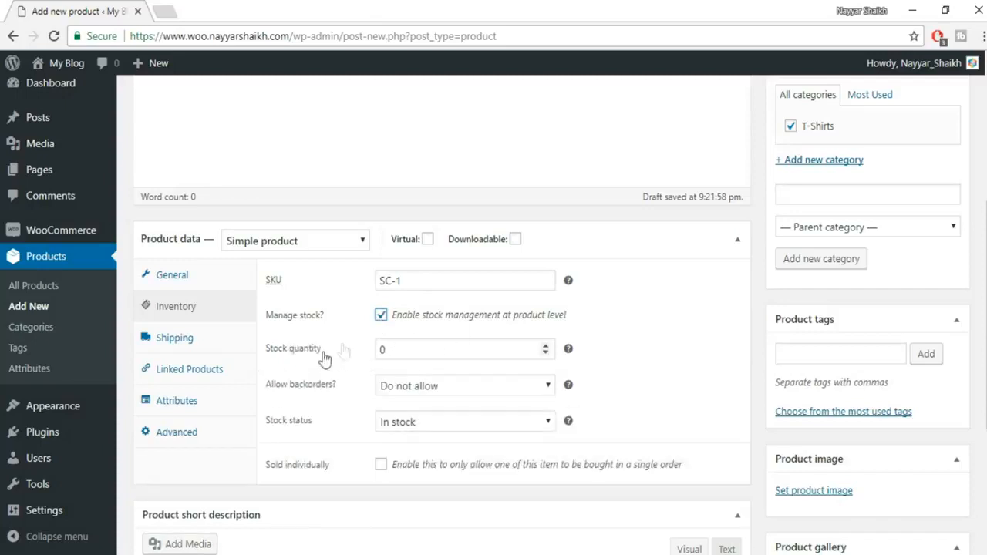
double_click(410, 349)
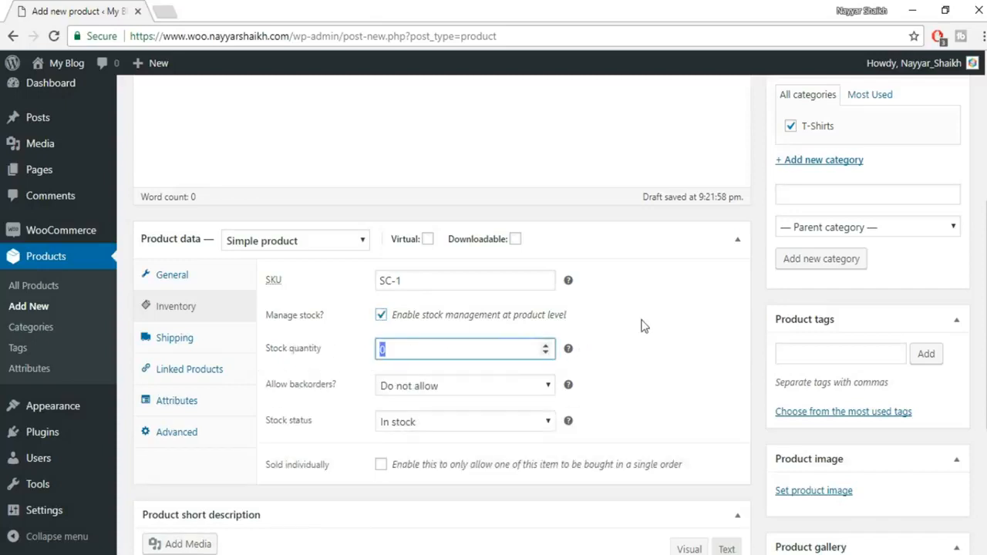
text(100)
click(646, 343)
scroll(660, 367, up, 4)
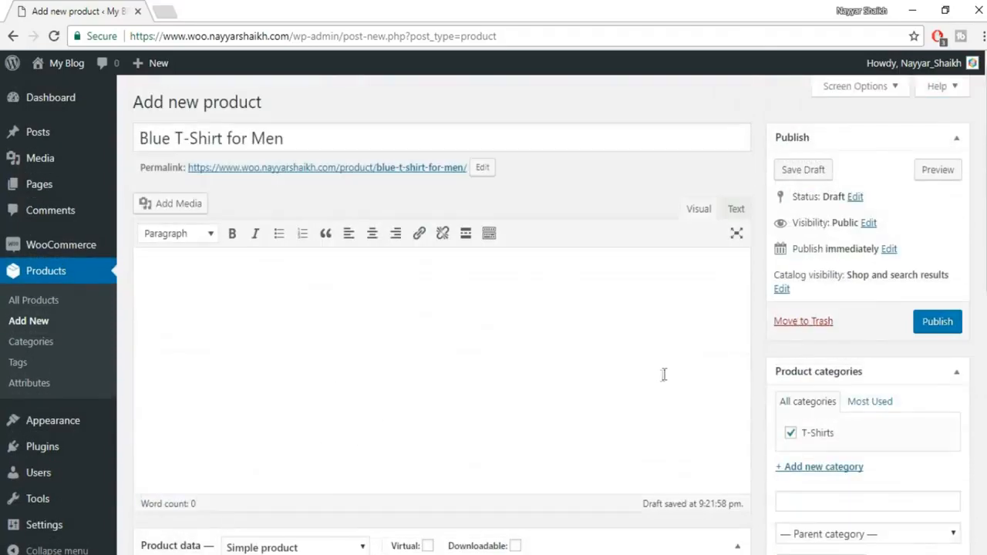
scroll(535, 277, down, 4)
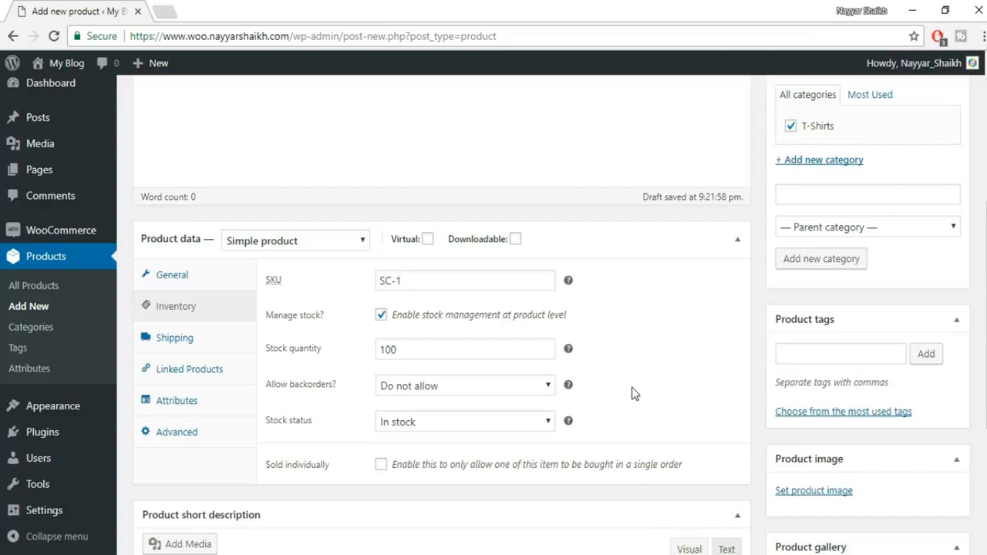
- Try the Allow and Allow-but-notify backorder options, then return to Do not allow
click(442, 385)
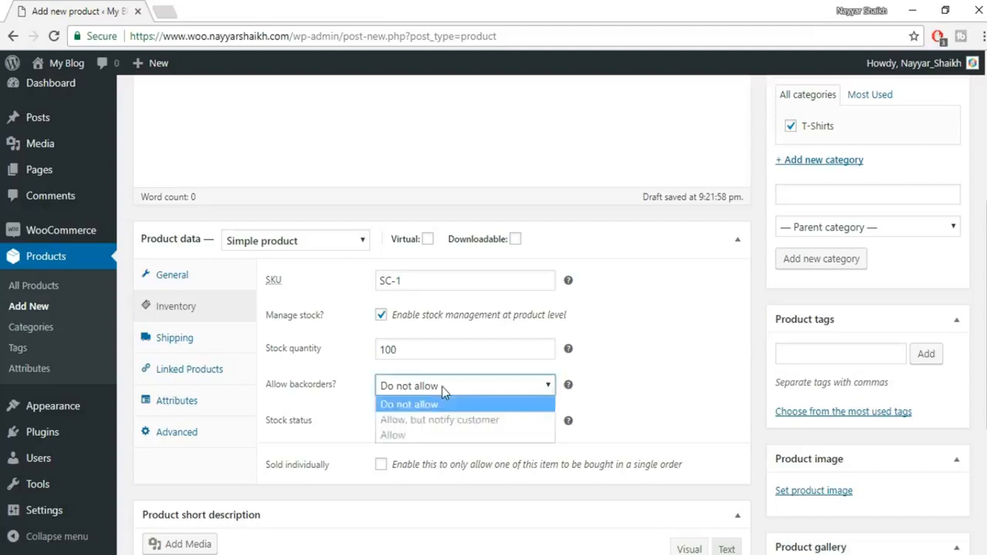
click(429, 437)
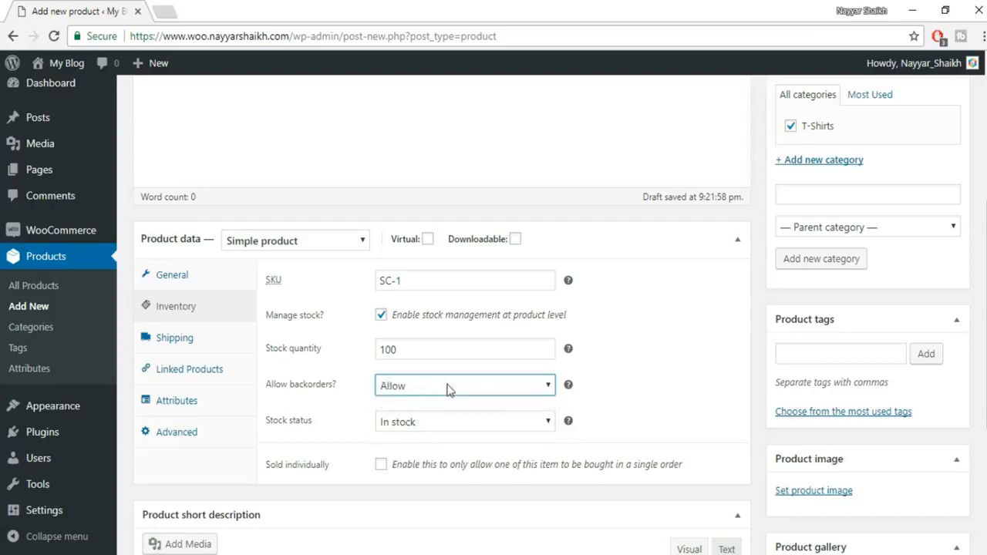
click(449, 390)
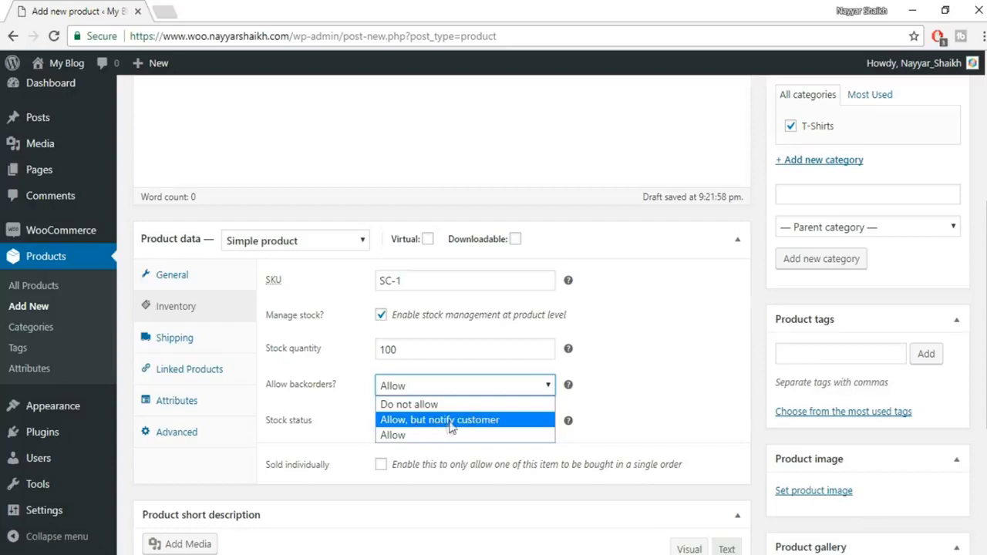
click(452, 422)
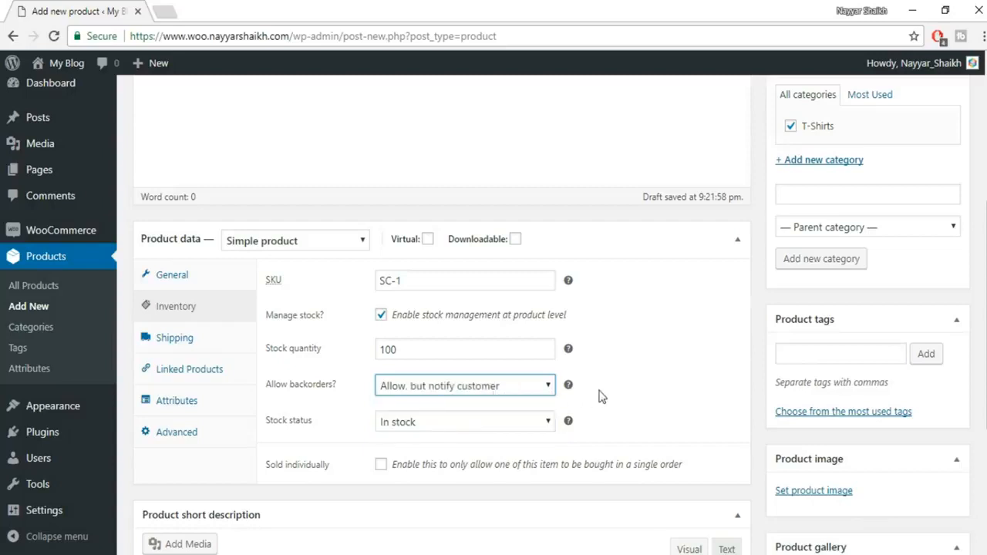
click(541, 386)
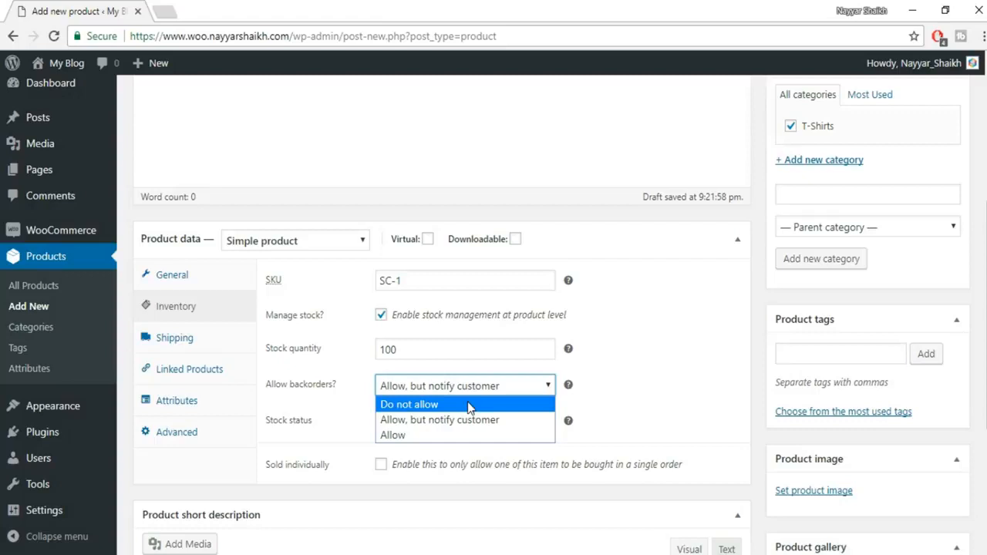
click(424, 404)
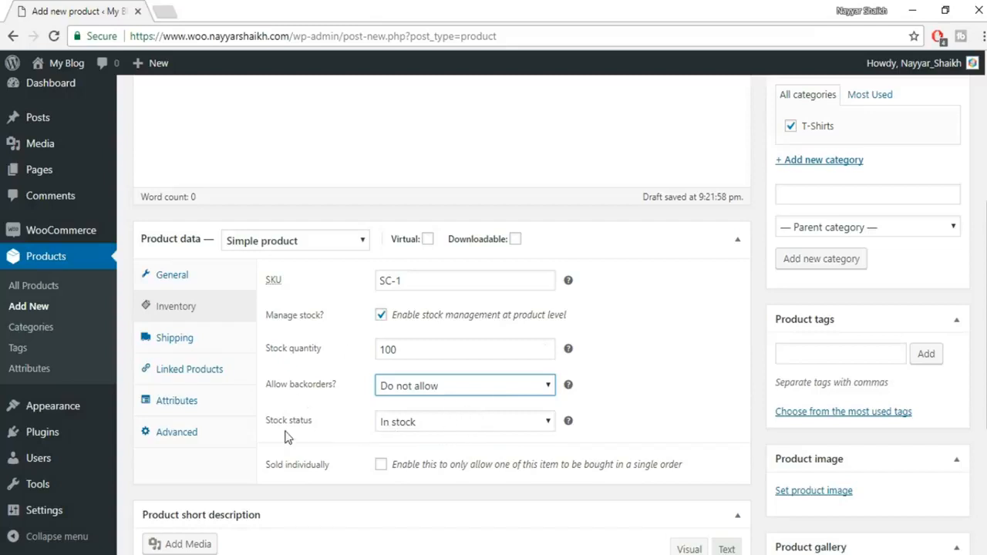
- Try Out of stock, then set the stock status back to In stock
click(432, 430)
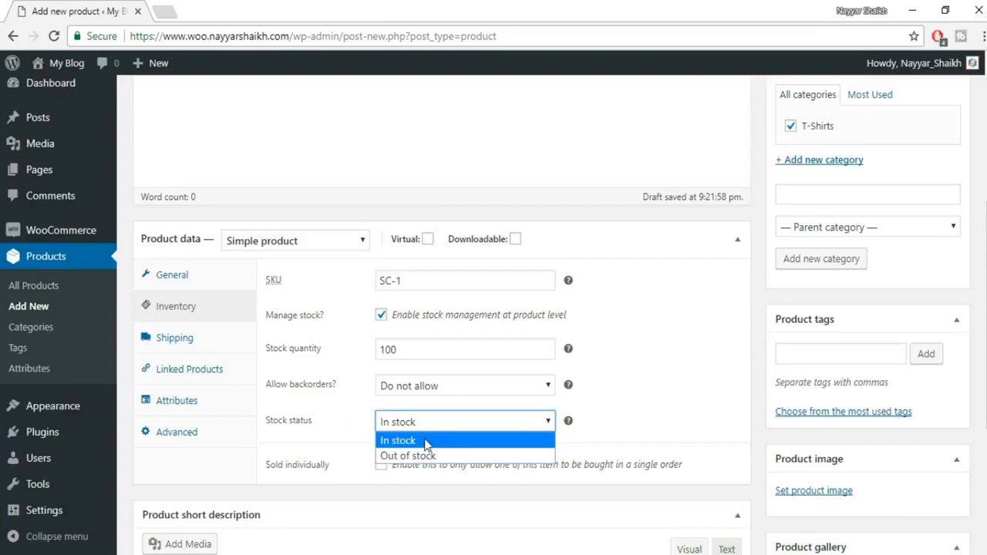
click(425, 441)
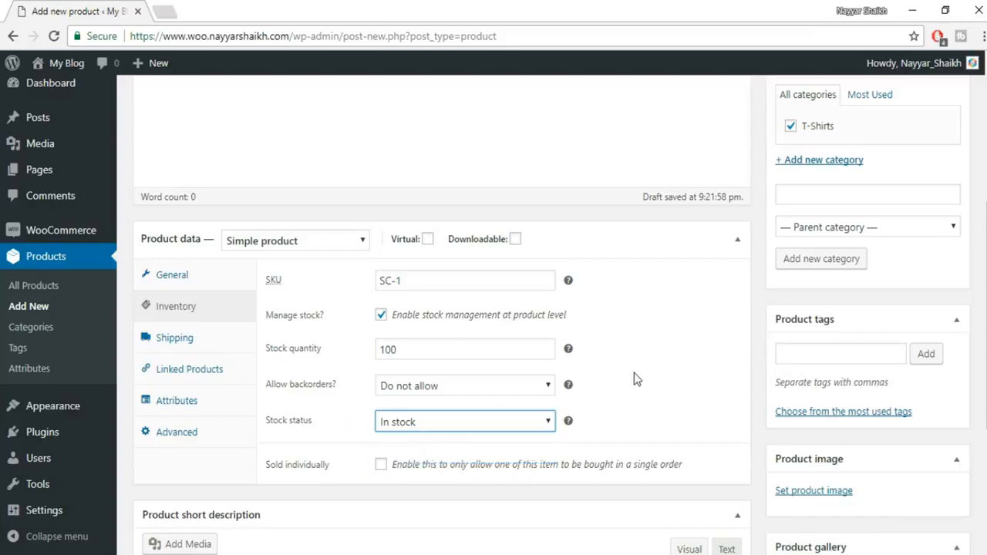
click(468, 422)
click(444, 457)
click(473, 433)
click(420, 440)
click(206, 344)
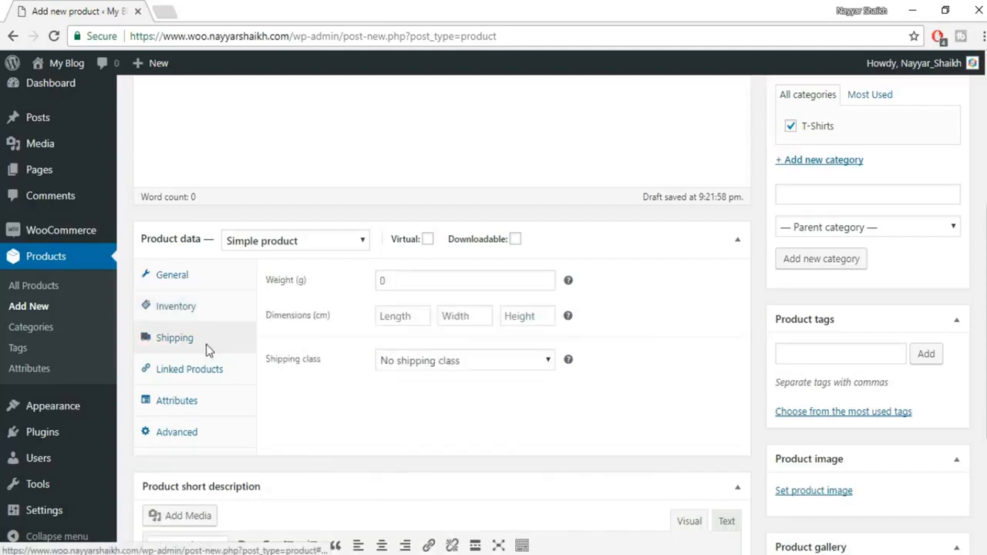
- Enter a weight of 200 and dimensions of 50 × 20 × 30
click(421, 283)
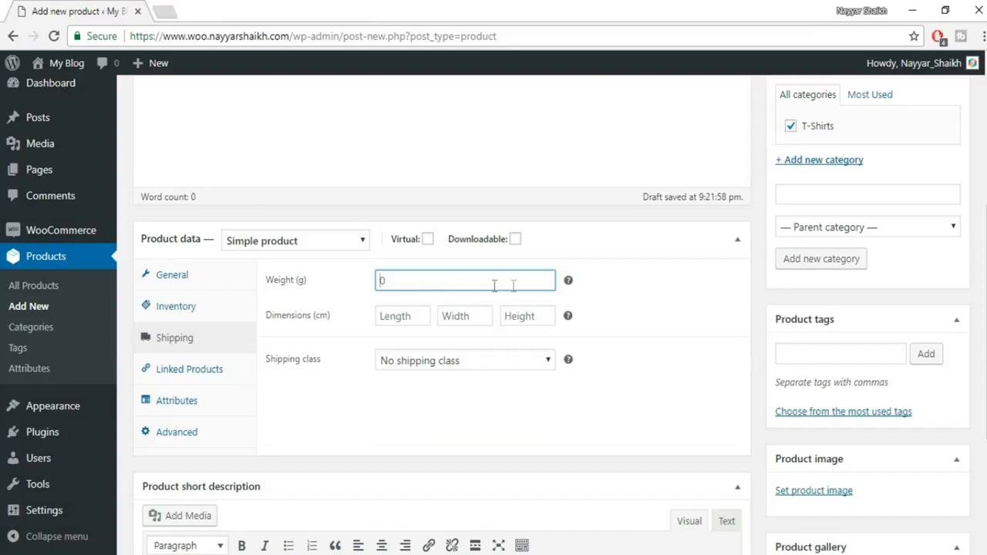
text(200)
click(409, 323)
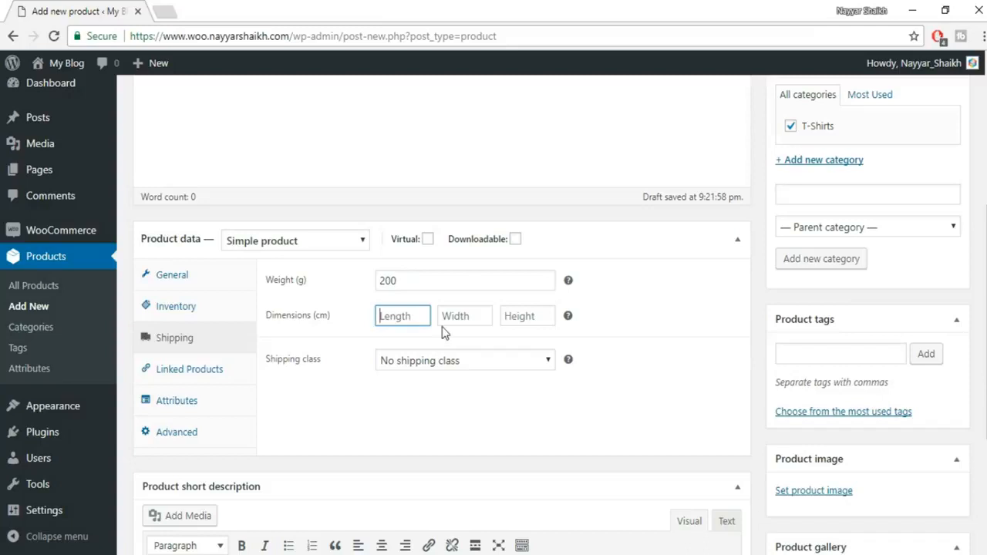
text(50)
key(Tab)
text(20)
key(Tab)
text(30)
- Try the Television shipping class, then leave it as No shipping class
click(454, 362)
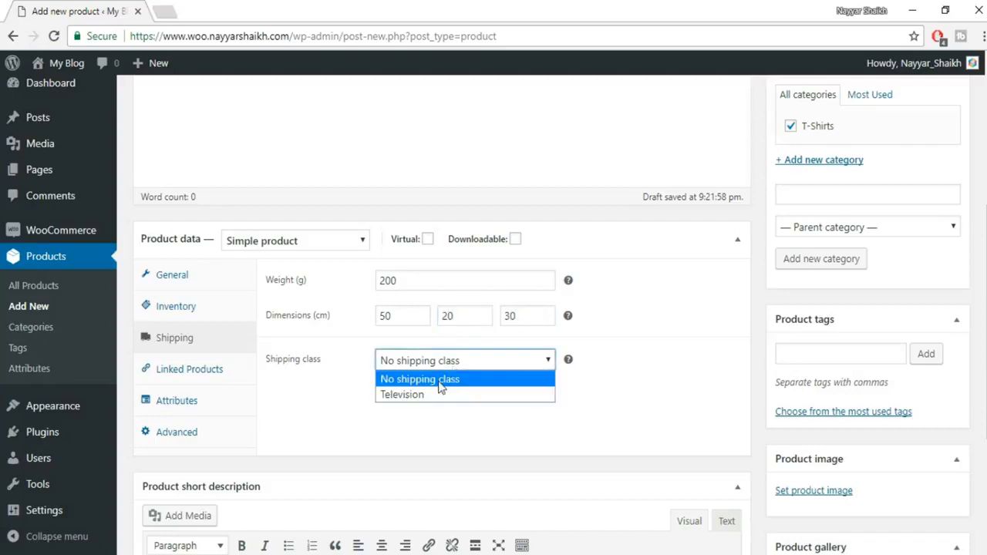
click(444, 378)
click(478, 364)
click(441, 380)
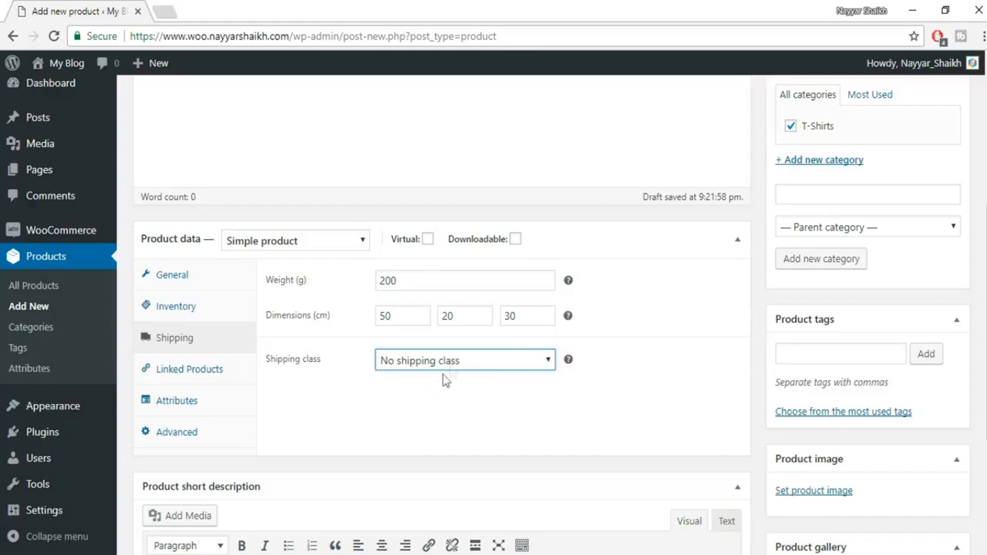
click(454, 362)
click(452, 394)
click(439, 366)
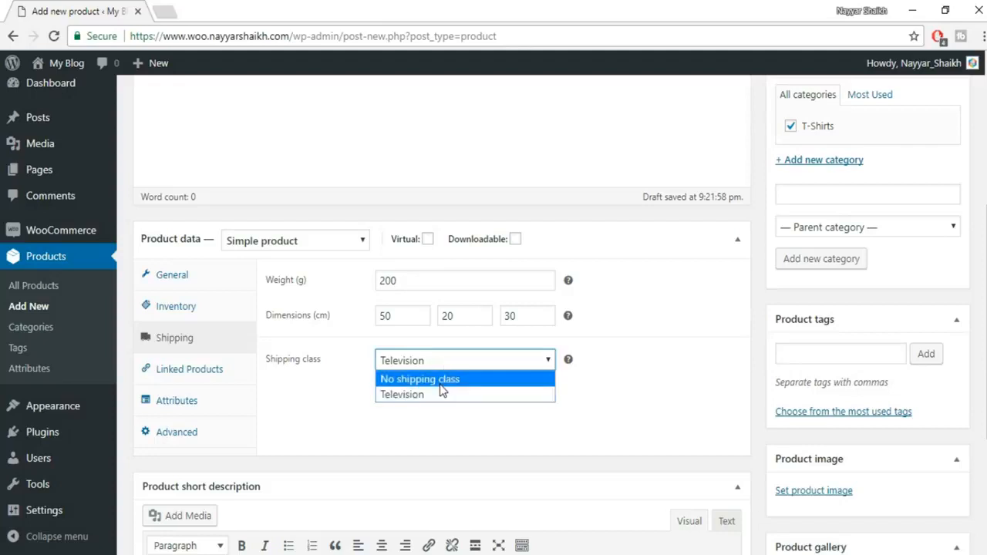
click(439, 382)
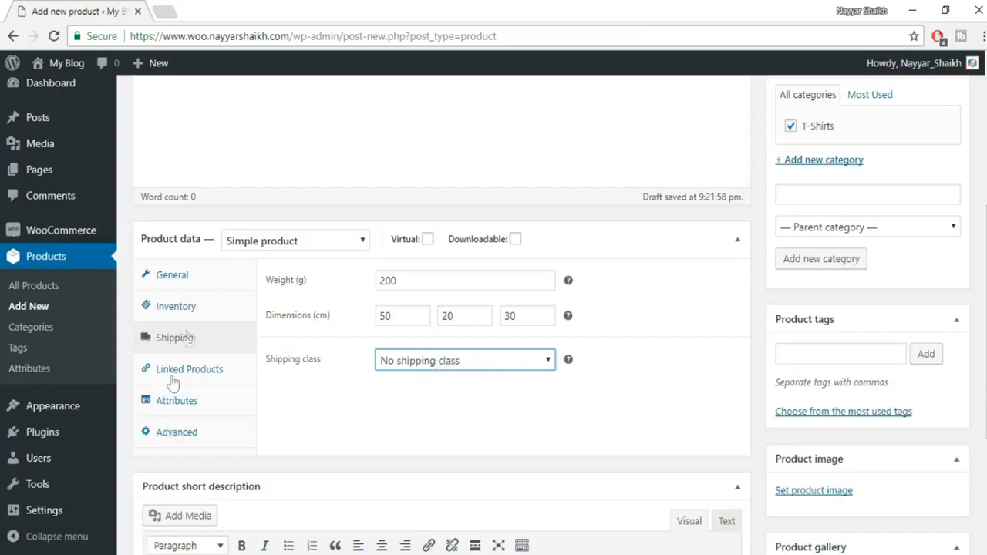
- Leave the shipping class unset and review Linked Products, leaving the Upsells search empty
click(451, 360)
click(453, 381)
click(215, 370)
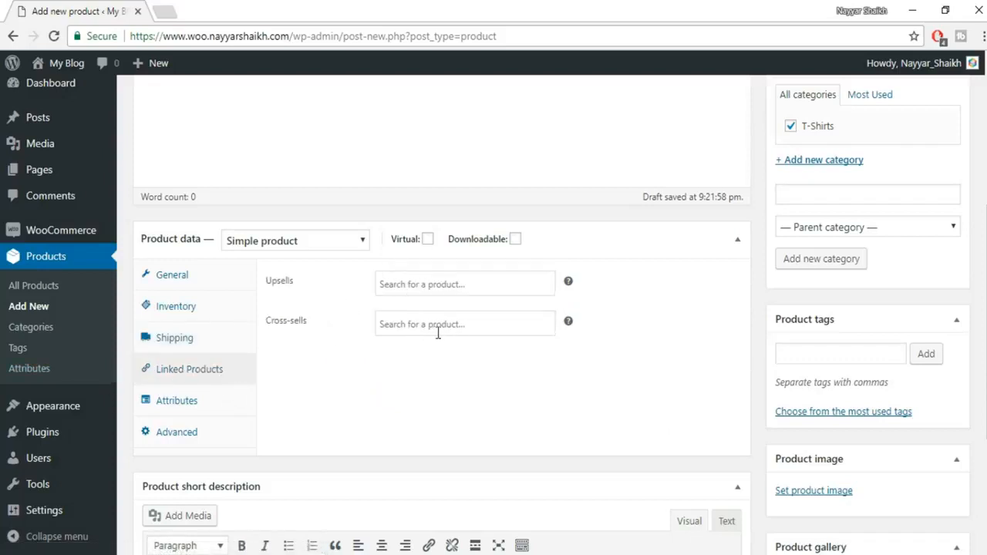
click(431, 283)
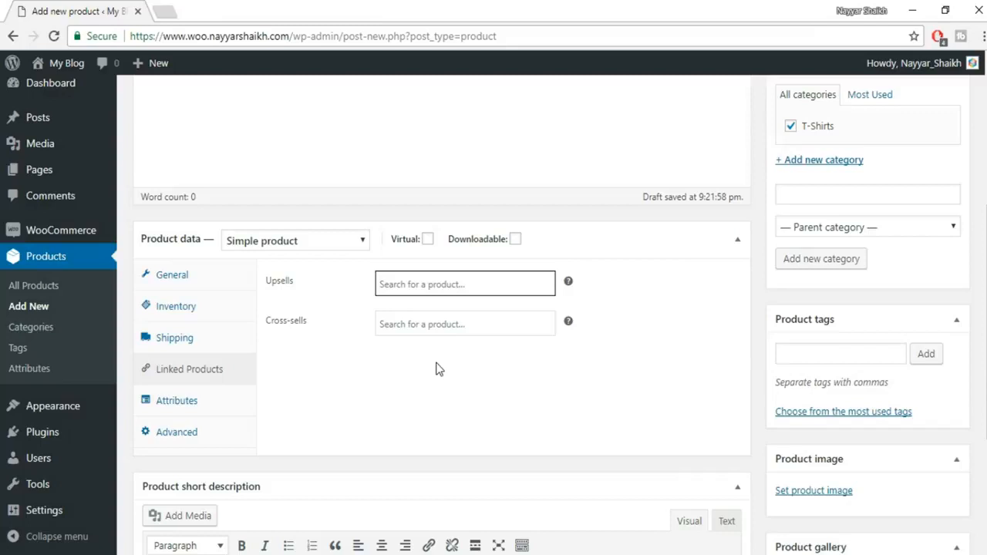
click(455, 378)
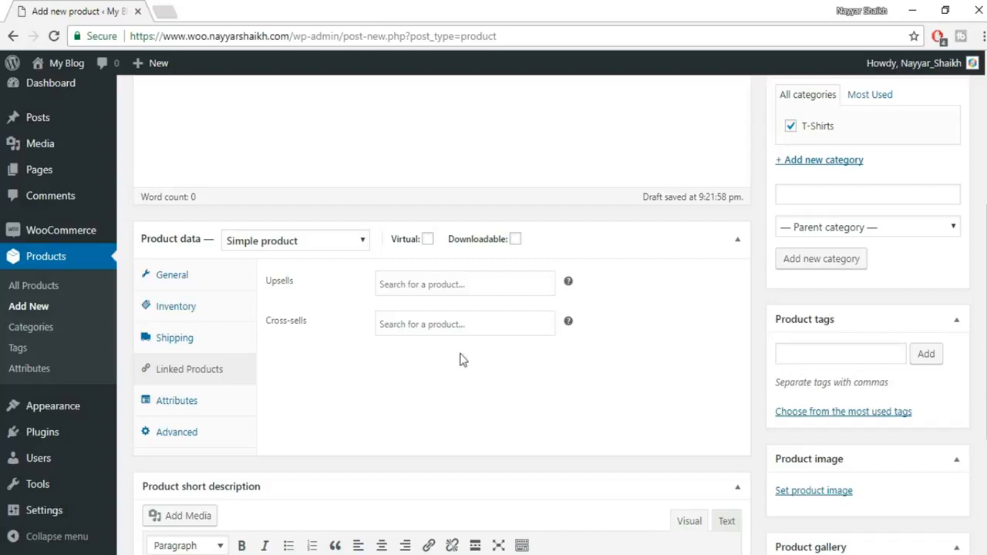
- Review the Attributes and General price settings, then open a new blank browser tab
click(189, 403)
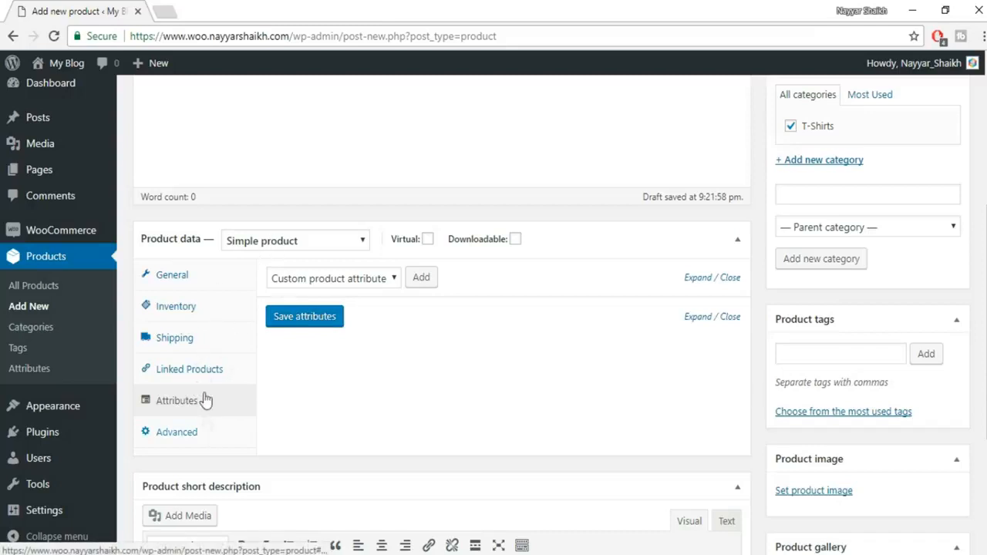
click(185, 275)
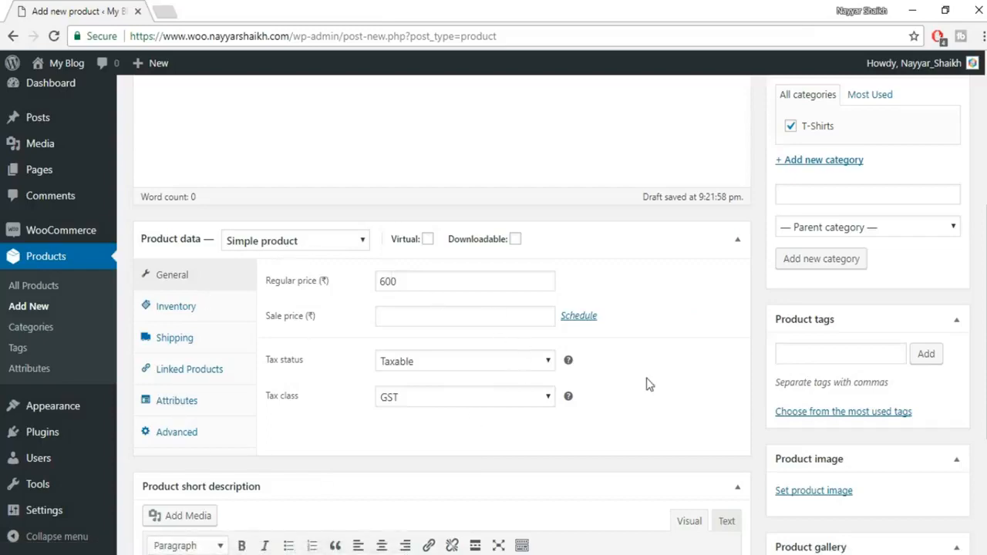
scroll(628, 425, down, 2)
scroll(454, 295, up, 1)
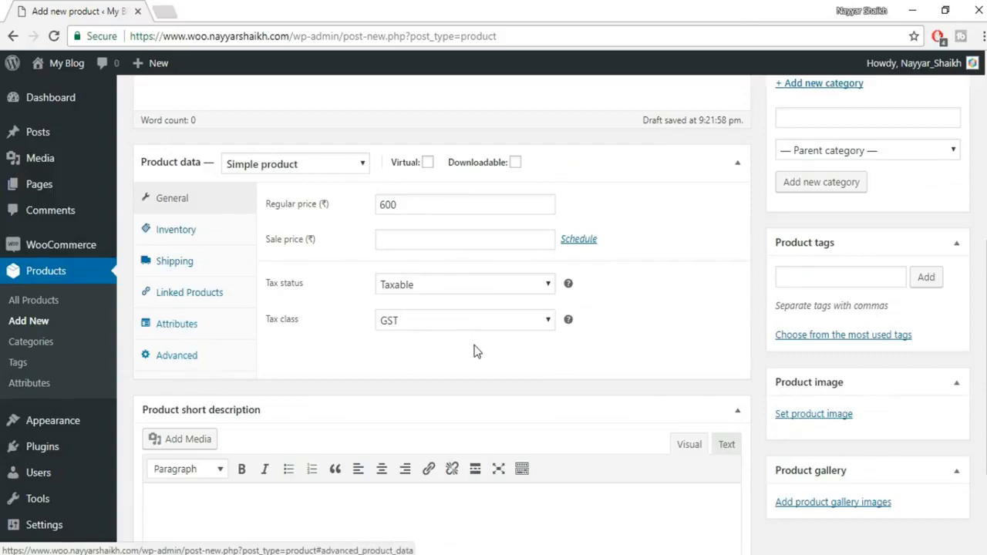
scroll(482, 401, down, 1)
scroll(486, 443, down, 1)
scroll(417, 418, up, 4)
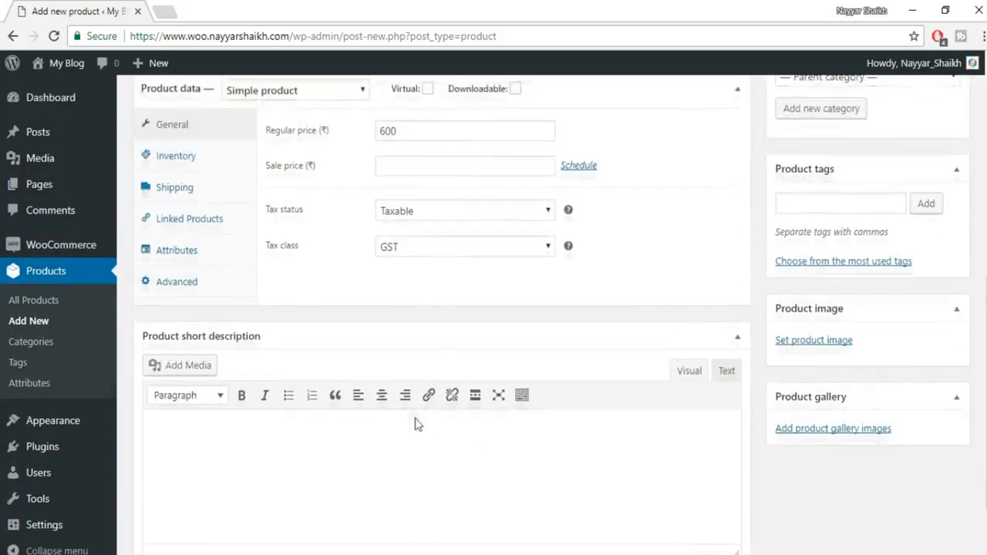
scroll(415, 426, up, 3)
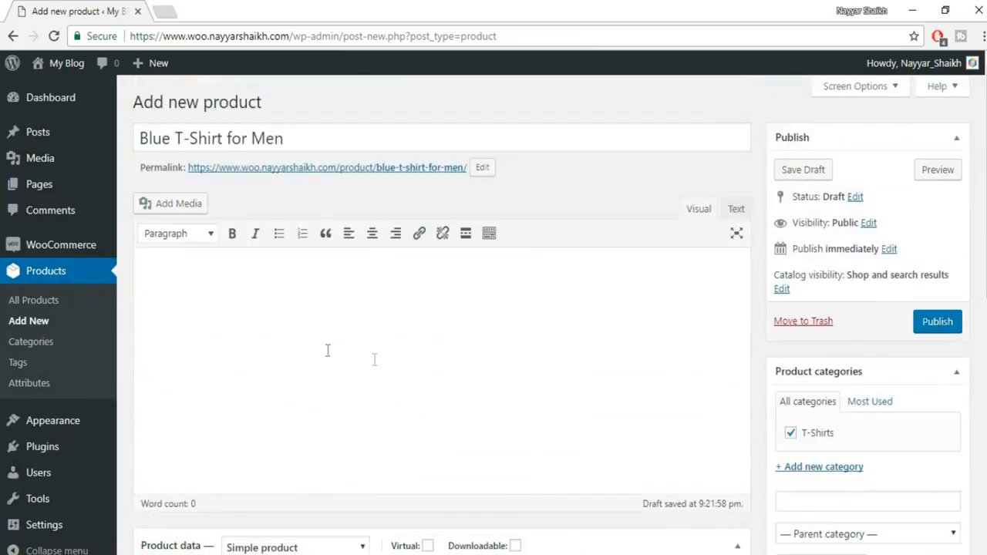
click(171, 9)
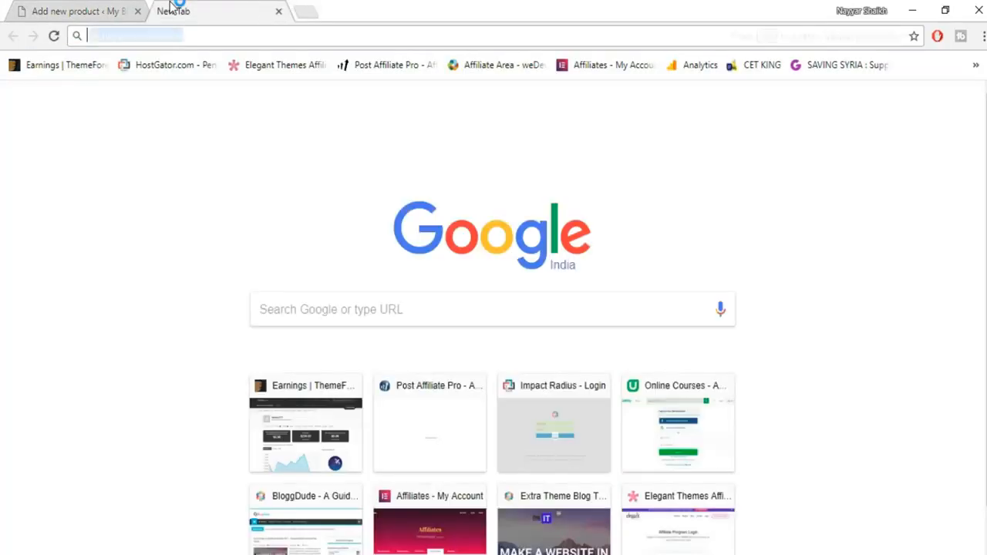
- Search 'lorem i', generate Lorem Ipsum on lipsum.com, and copy a passage from paragraphs two and three
text(lorem ipsum)
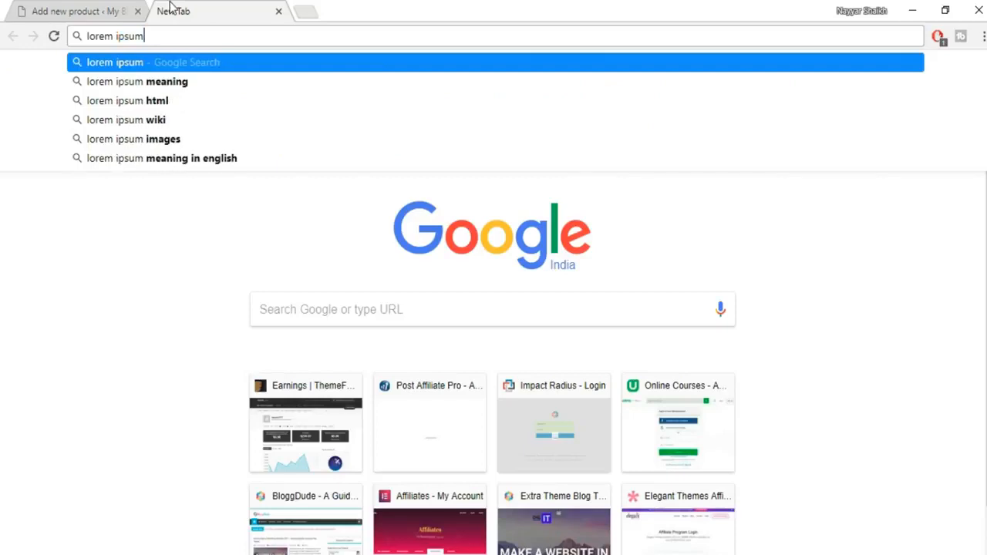
key(Return)
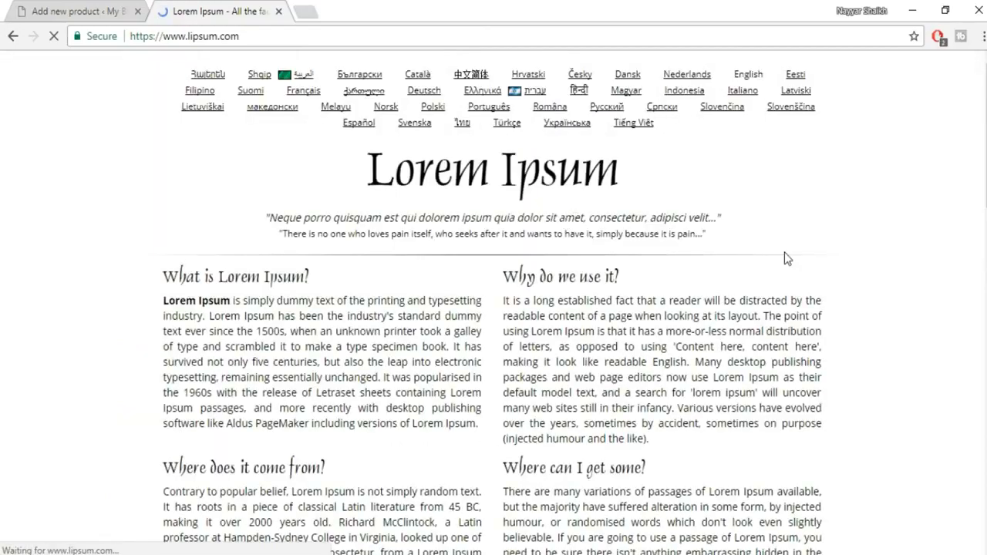
scroll(785, 253, down, 6)
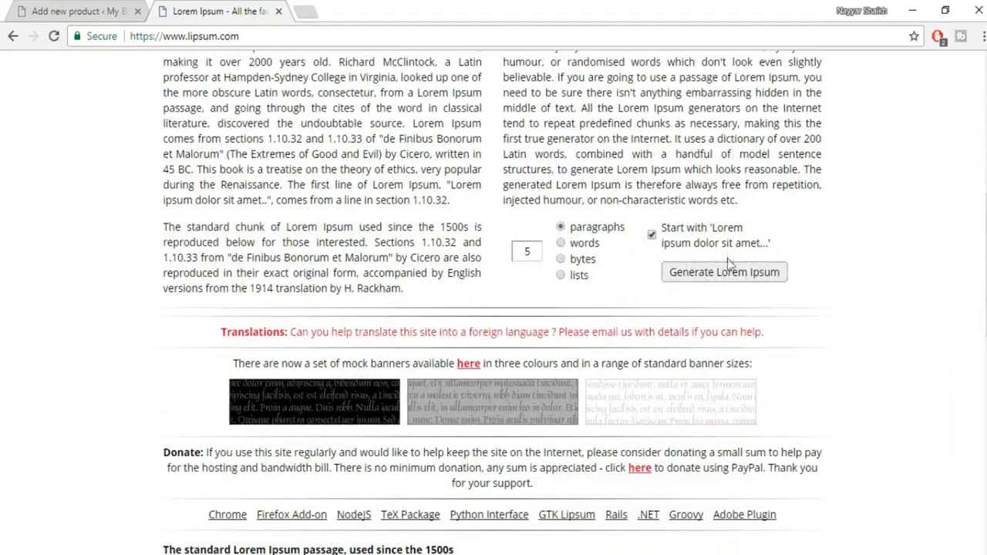
click(736, 270)
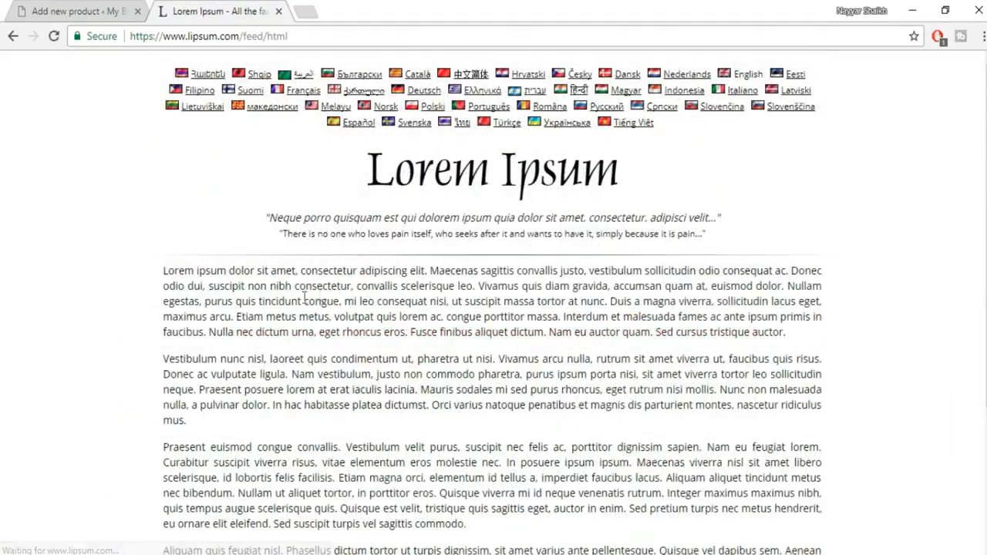
scroll(458, 305, down, 1)
drag(608, 315, 441, 420)
key(ctrl+c)
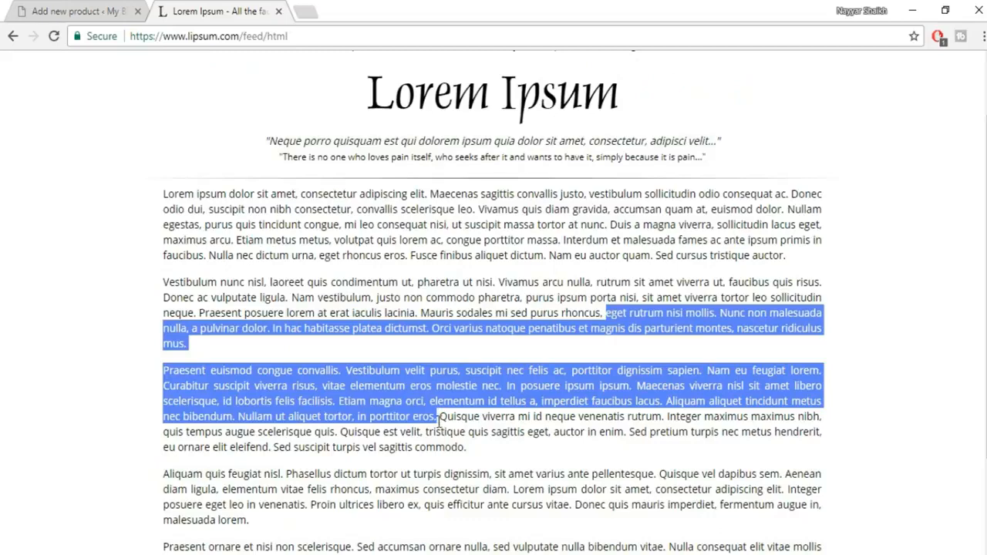
click(91, 9)
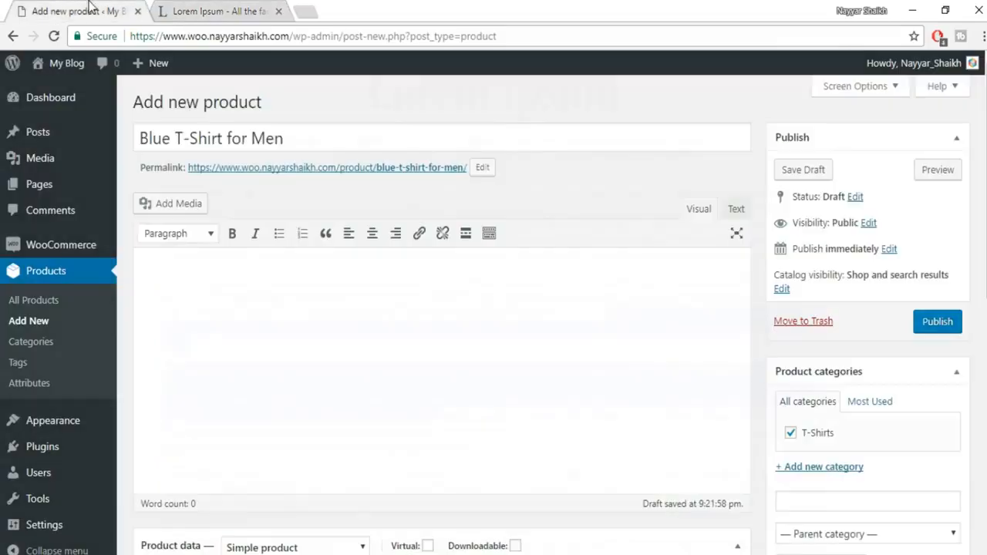
- Paste the Lorem Ipsum into the product description and reuse its first paragraph as the short description
scroll(510, 262, down, 7)
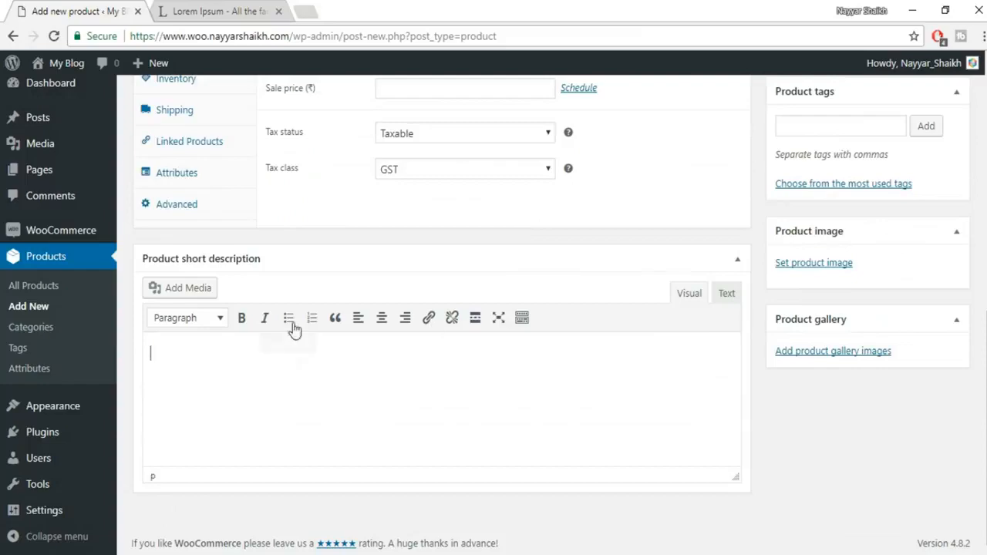
scroll(304, 409, up, 6)
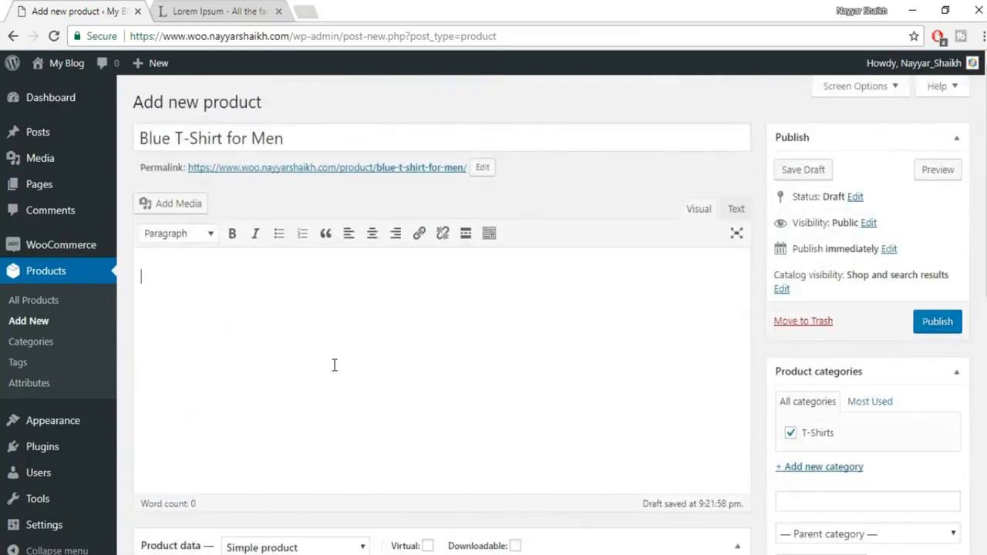
key(ctrl+v)
drag(554, 300, 136, 264)
key(ctrl+c)
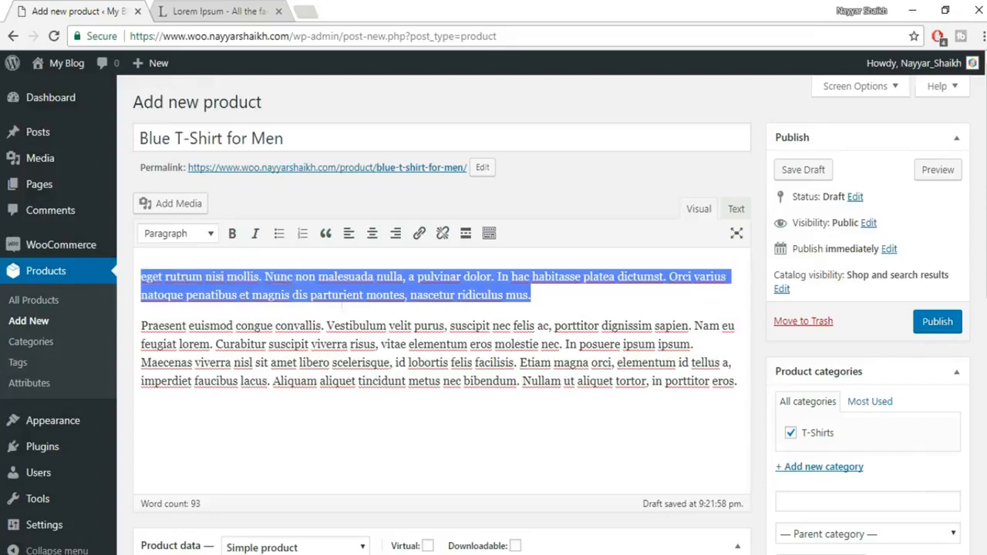
scroll(345, 310, down, 7)
click(311, 381)
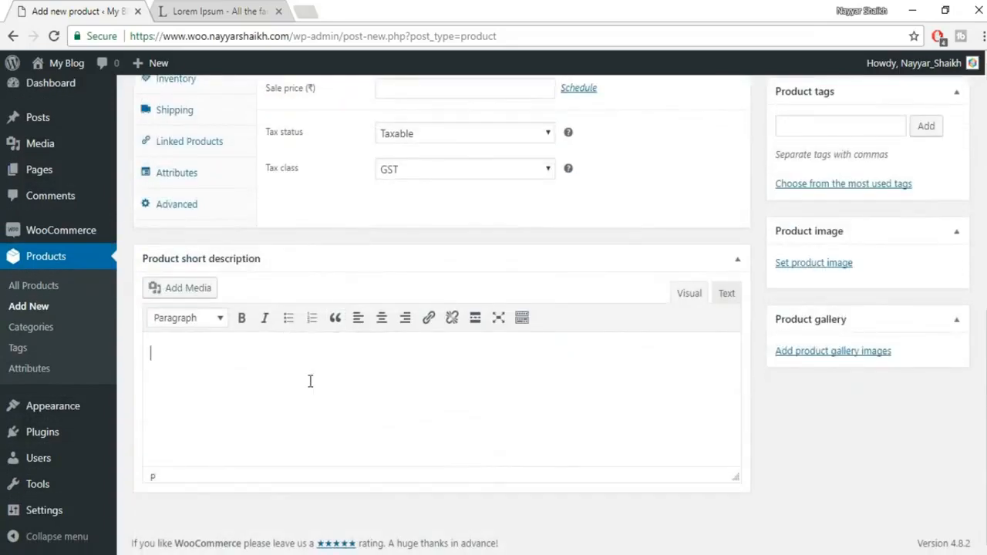
key(ctrl+v)
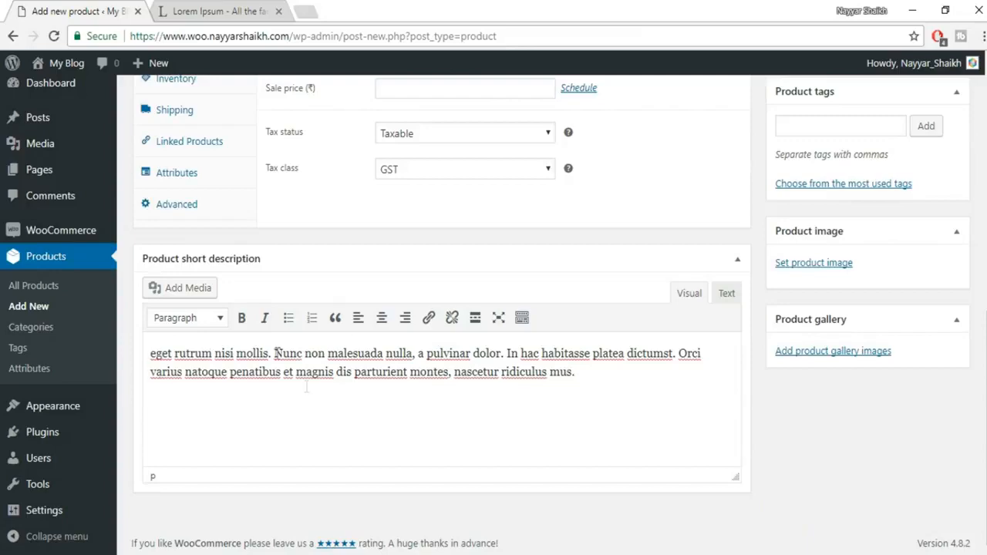
scroll(476, 412, up, 3)
scroll(478, 412, down, 3)
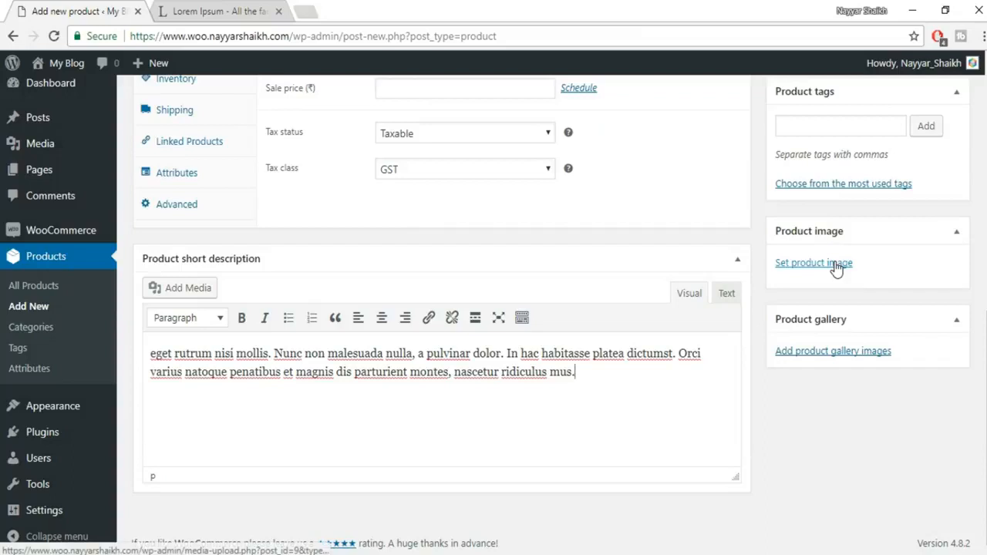
- Upload t-shirt photo 1.jpeg and set it as the product image
click(823, 265)
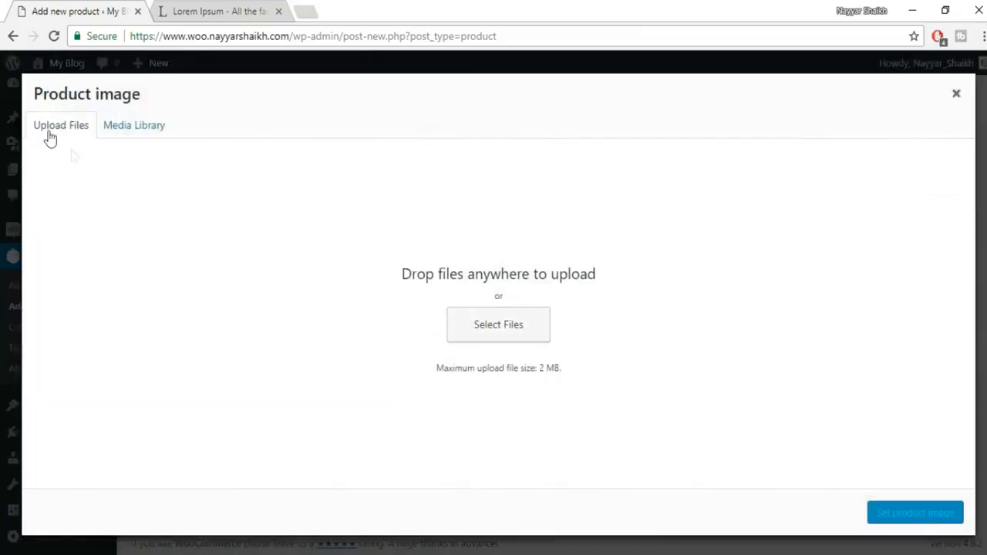
click(476, 333)
click(183, 147)
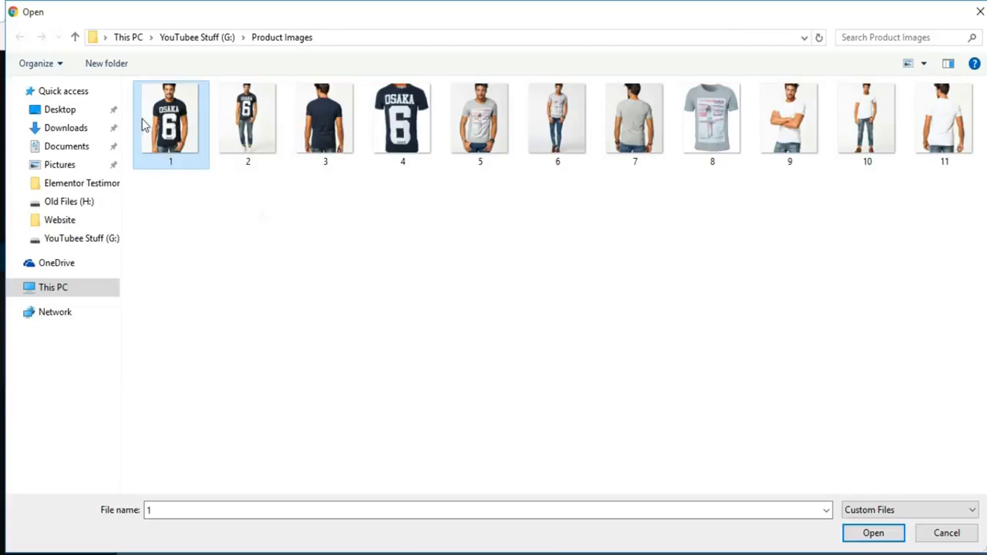
click(874, 534)
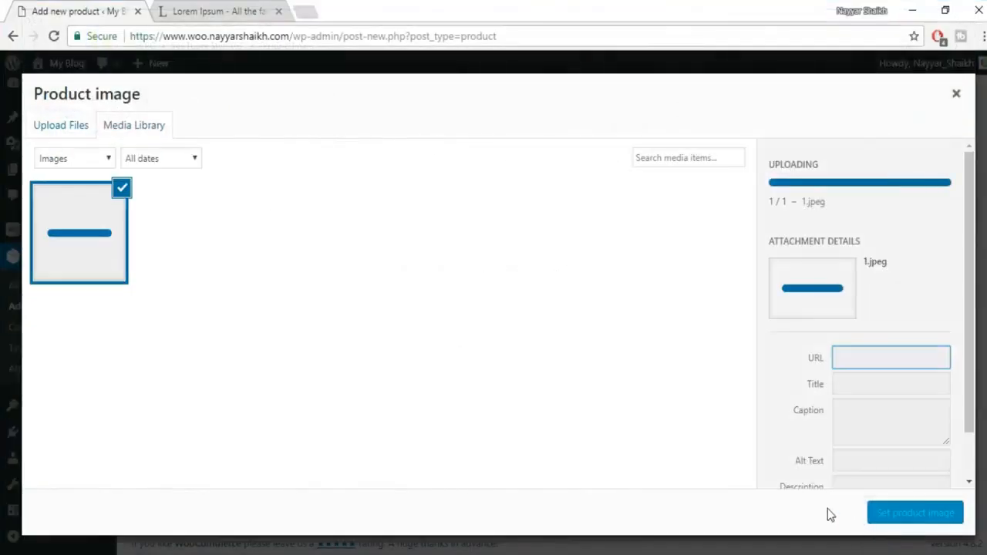
click(916, 523)
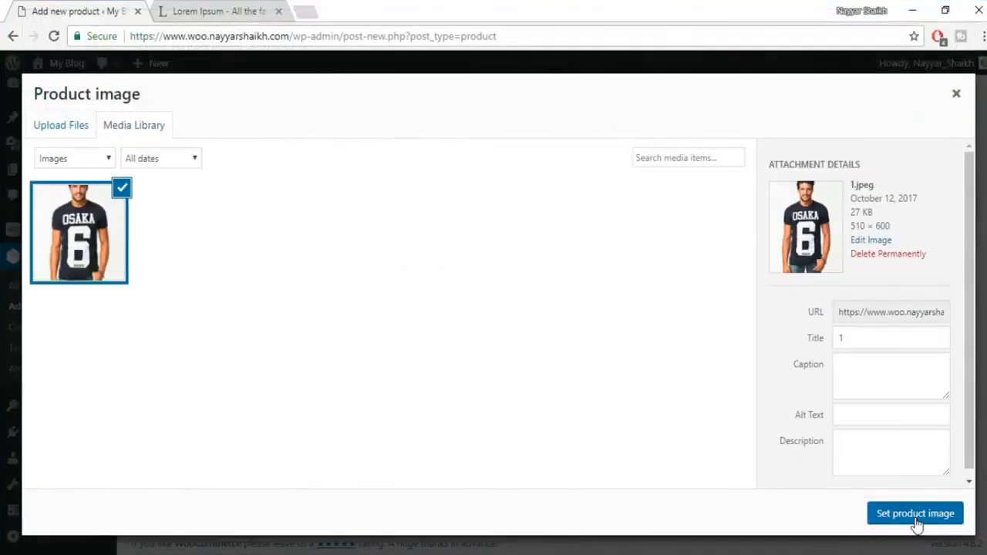
- Upload t-shirt photos 2, 3 and 4 and add them to the product gallery
scroll(908, 490, down, 2)
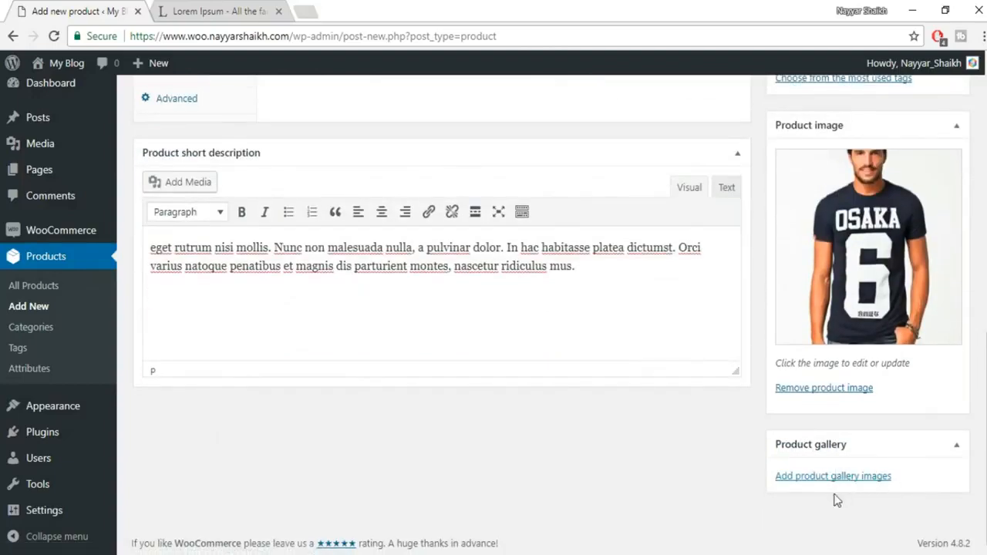
click(809, 480)
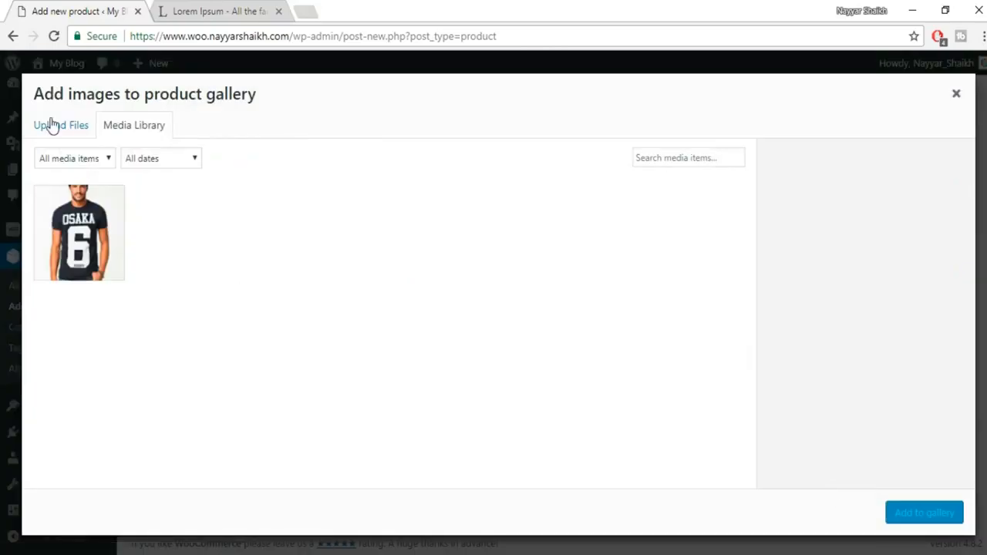
click(51, 125)
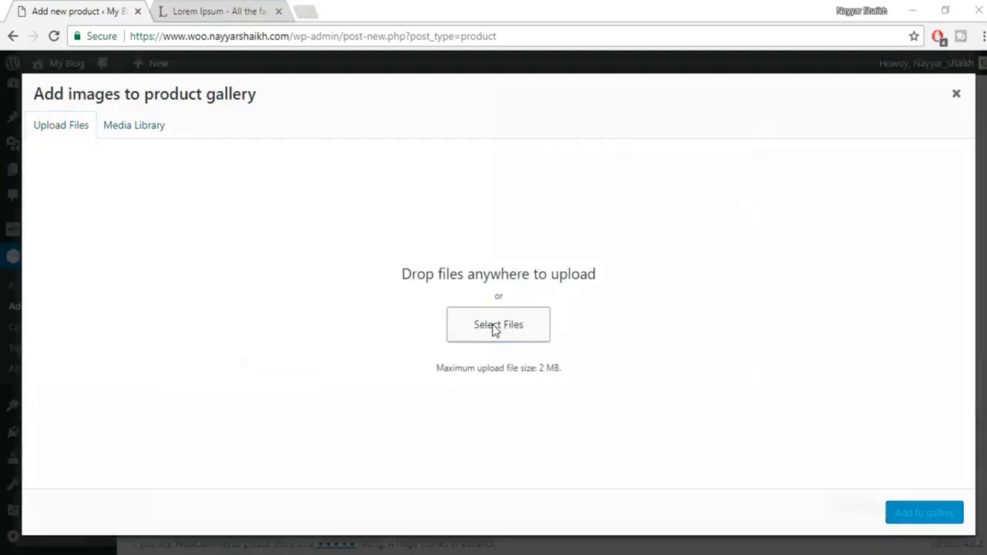
click(495, 327)
click(269, 152)
ctrl+click(324, 147)
ctrl+click(376, 147)
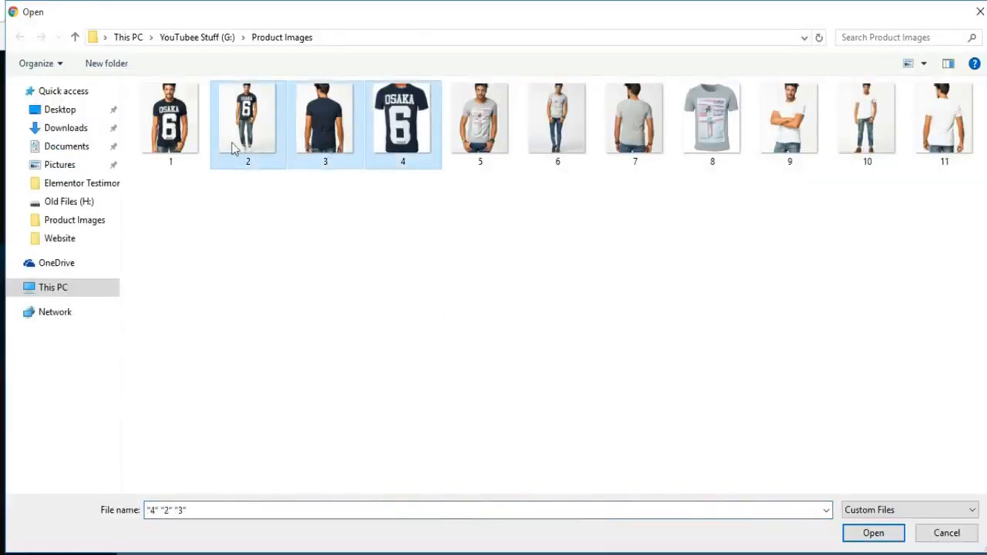
click(878, 533)
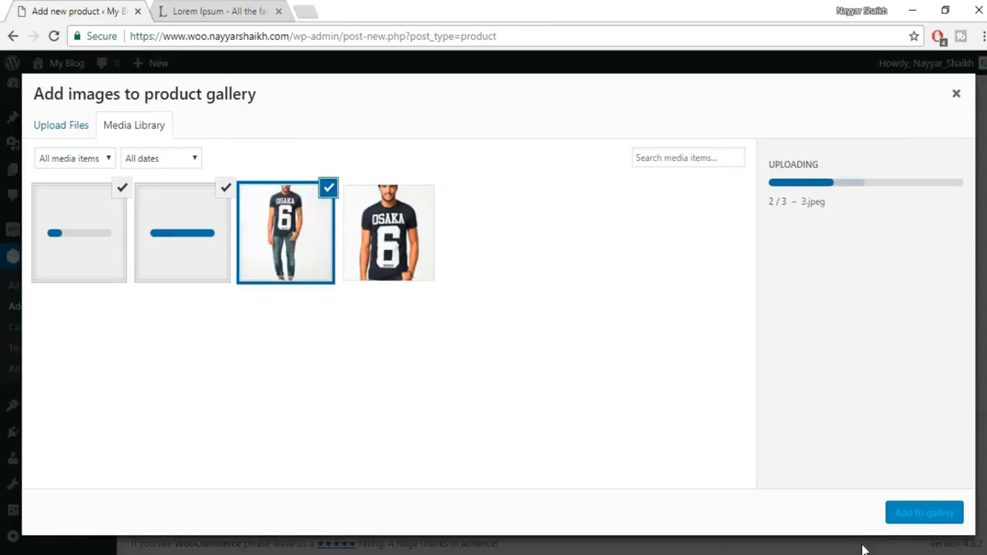
click(899, 519)
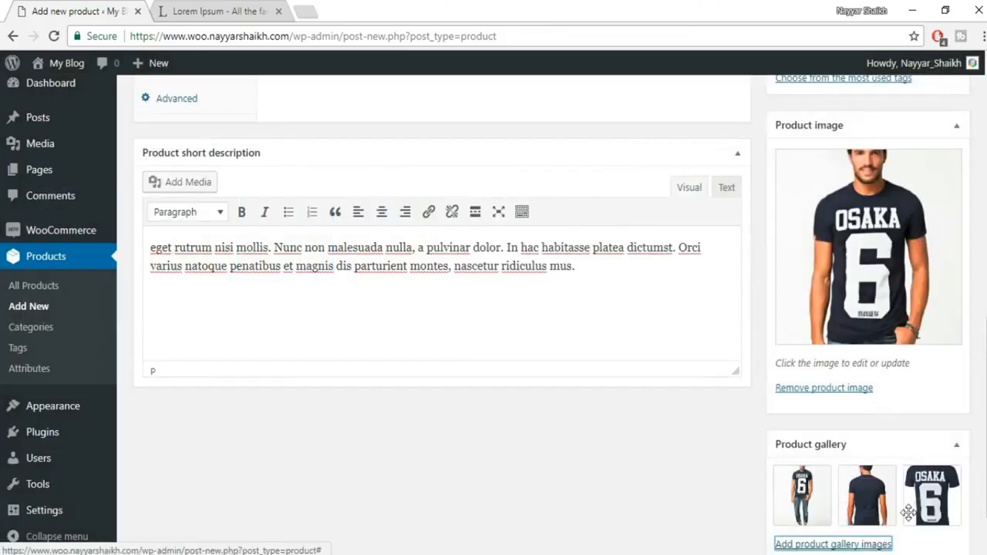
scroll(904, 506, up, 4)
- Enter Shirts and Men in the Product tags box, adding each as a tag
click(847, 330)
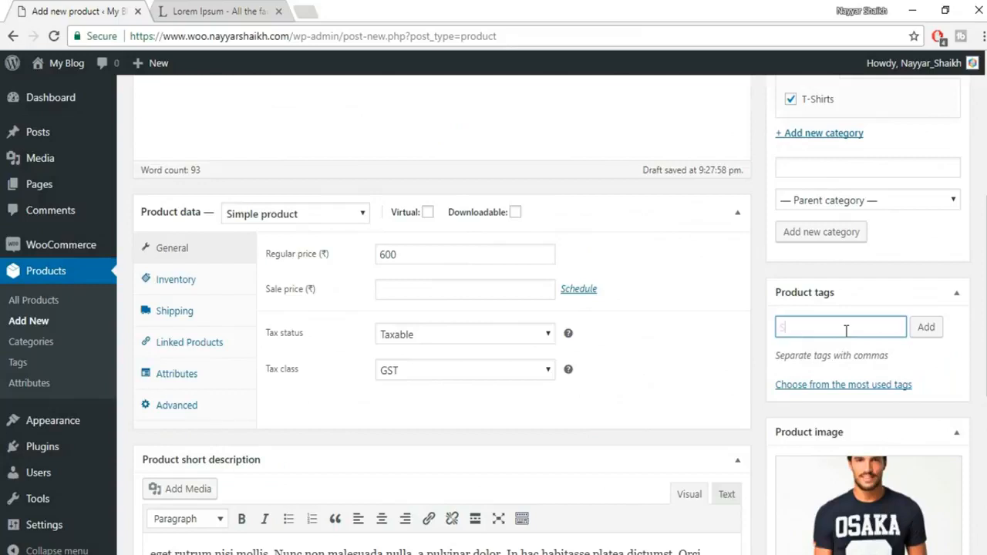
text(Shirts)
key(Return)
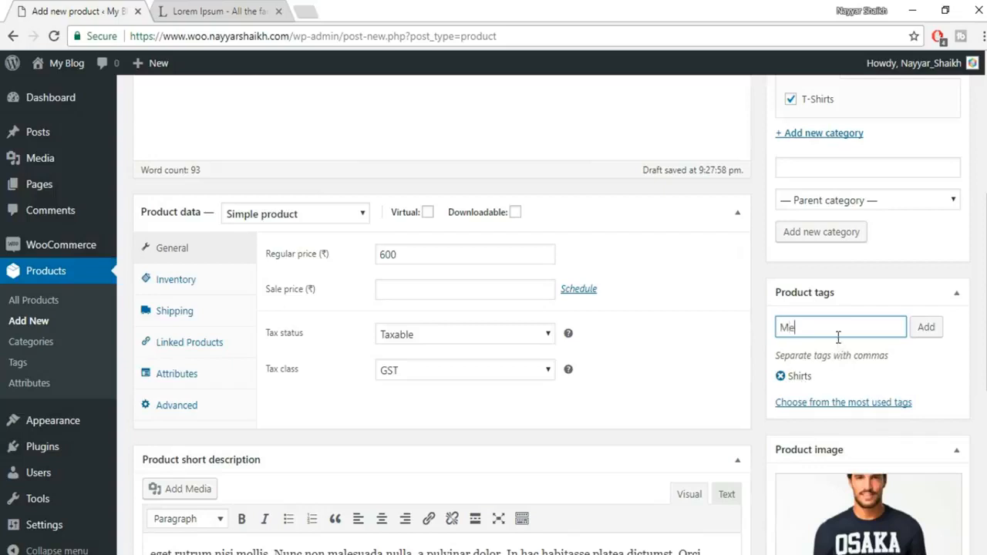
key(Return)
scroll(916, 351, up, 5)
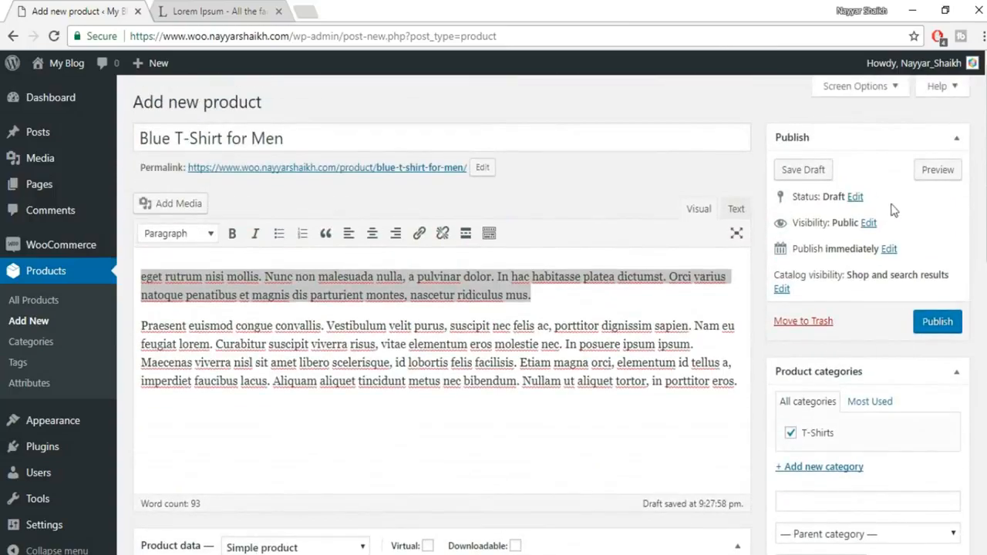
- Preview the product page and inspect its title, stock, SKU, category and tags details
click(947, 172)
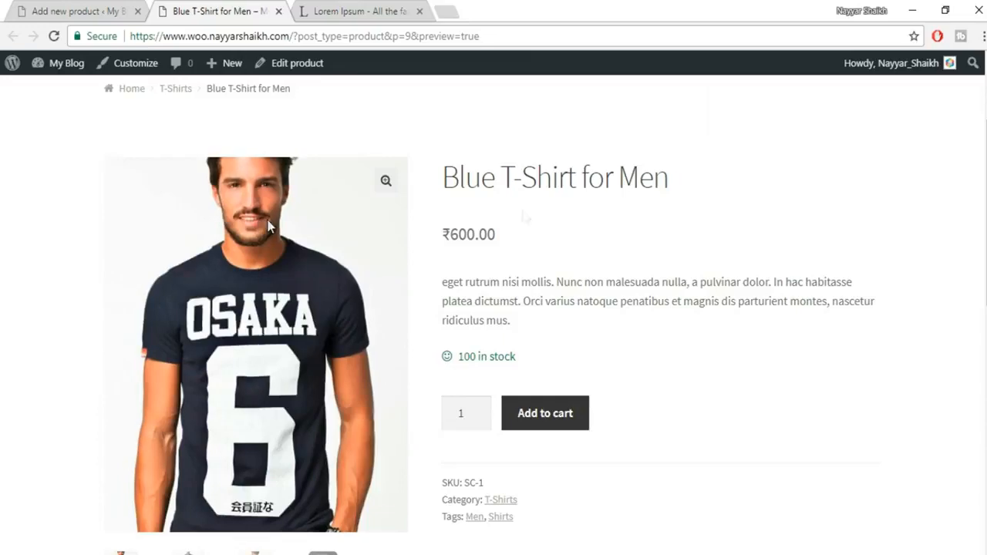
drag(453, 177, 679, 175)
click(733, 189)
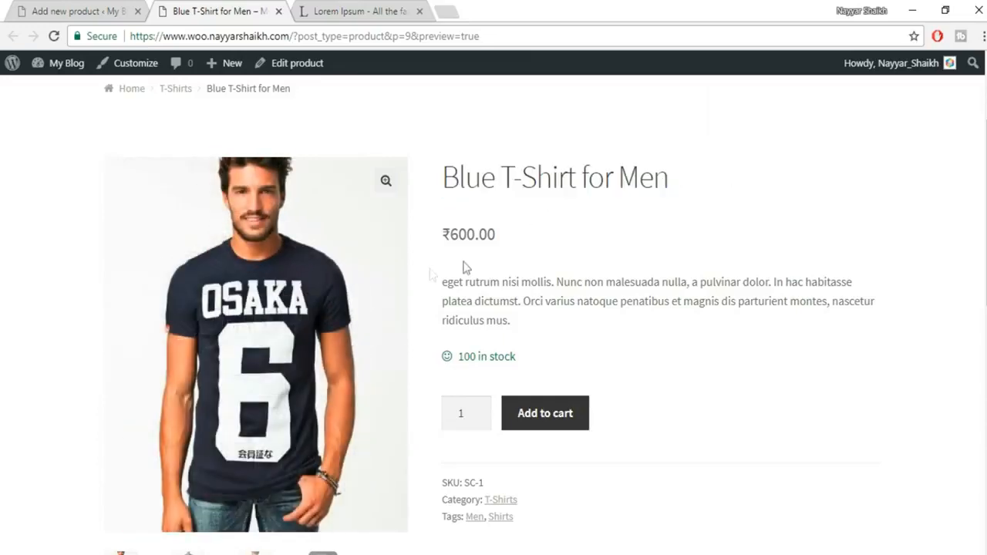
drag(445, 234, 517, 236)
click(518, 236)
scroll(617, 250, down, 2)
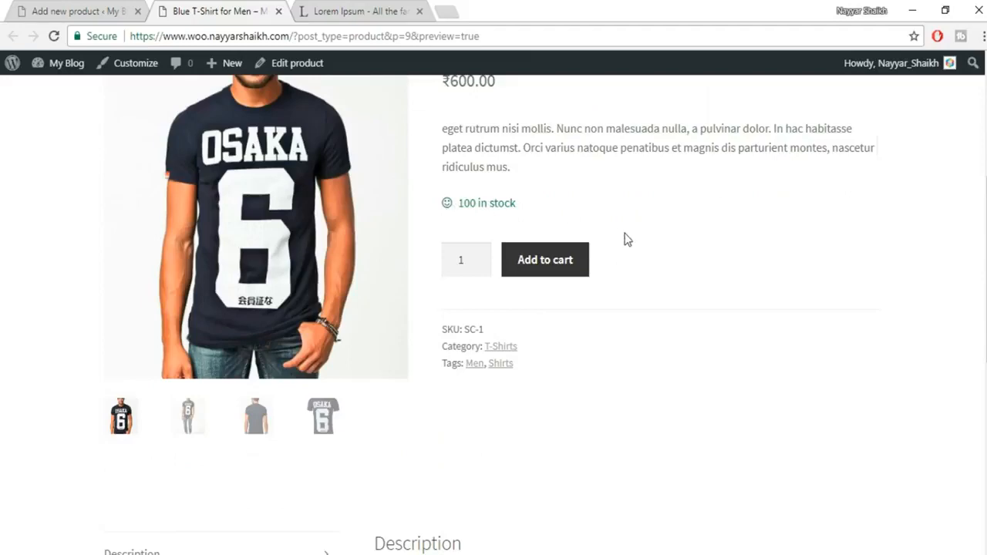
scroll(626, 239, up, 1)
drag(489, 225, 520, 242)
click(519, 242)
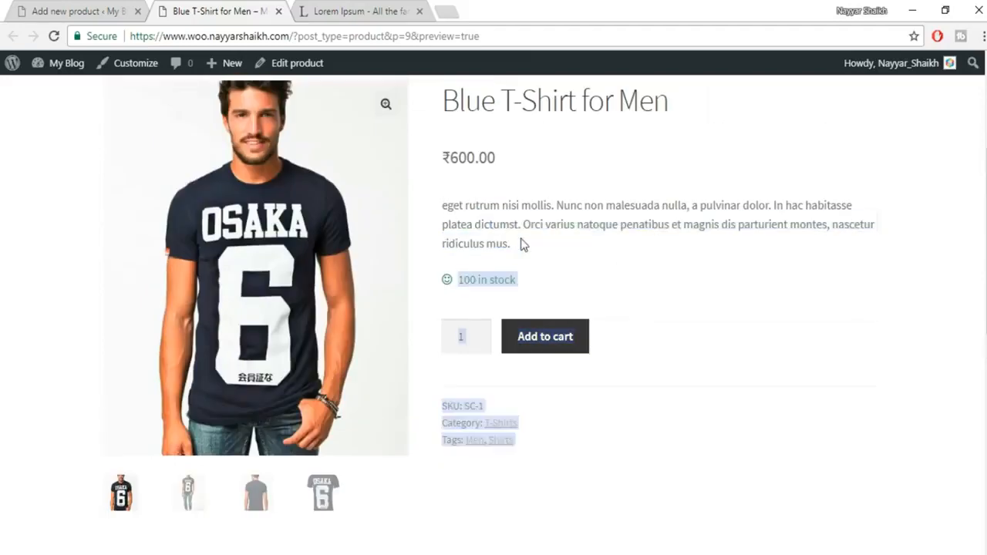
scroll(473, 331, down, 1)
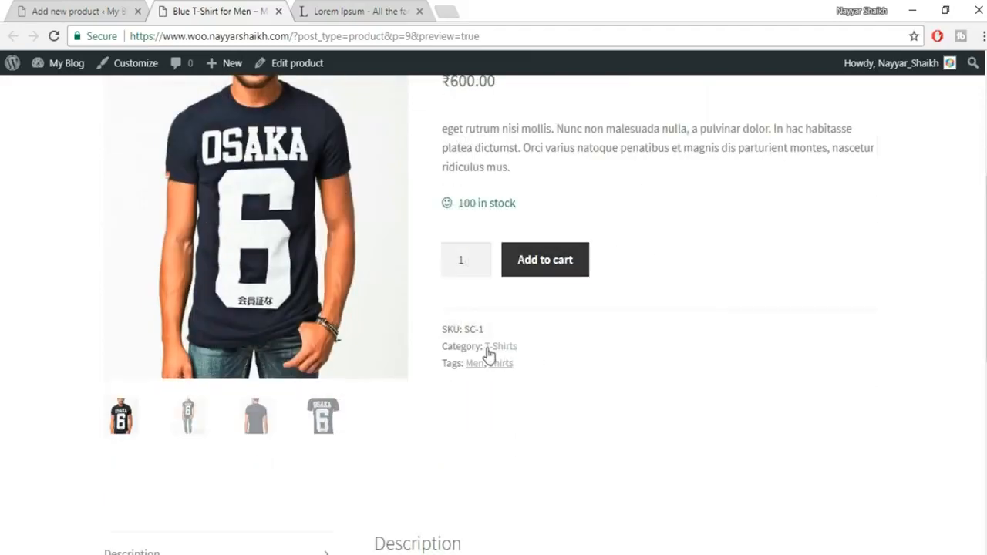
scroll(654, 337, down, 5)
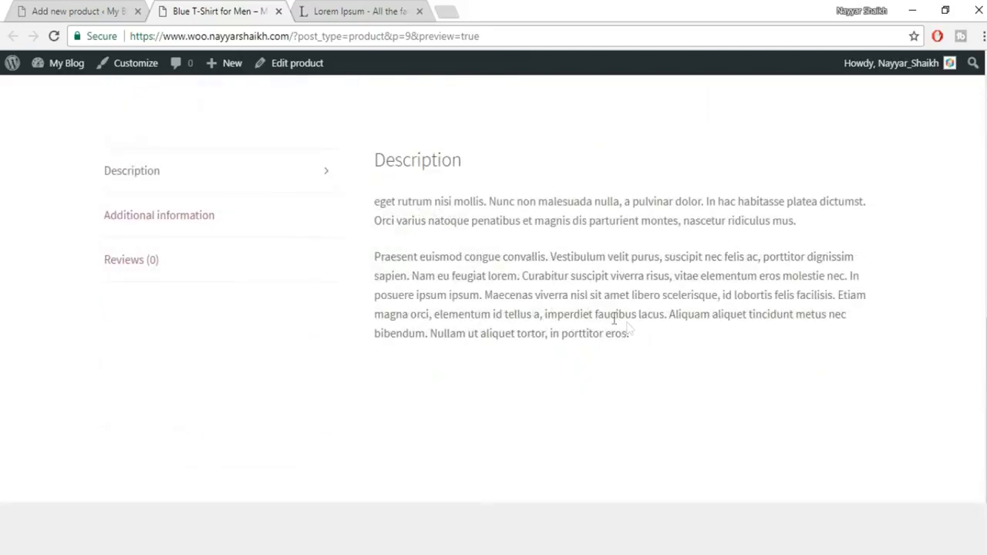
- Check the Additional information, Reviews and Description tabs on the product preview
click(236, 225)
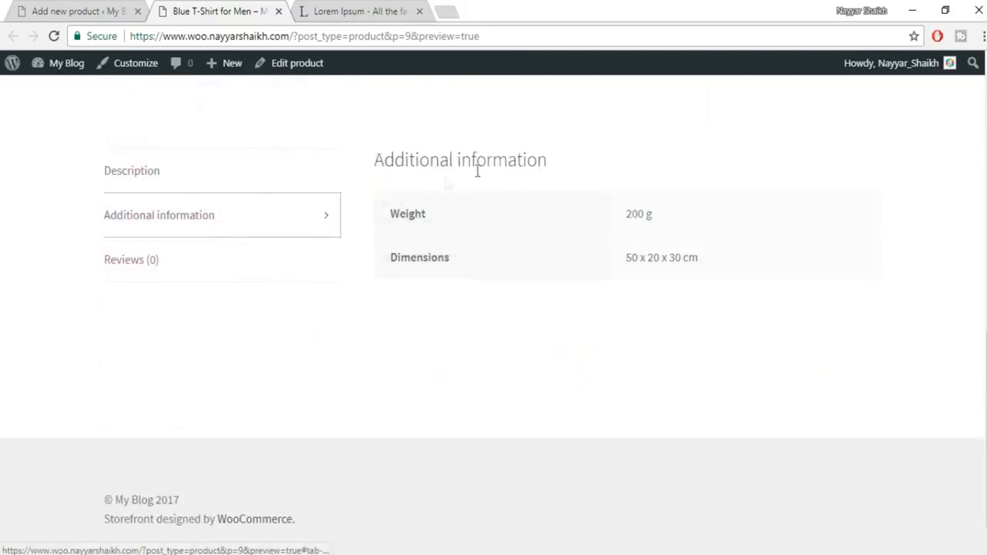
click(187, 276)
scroll(552, 353, down, 3)
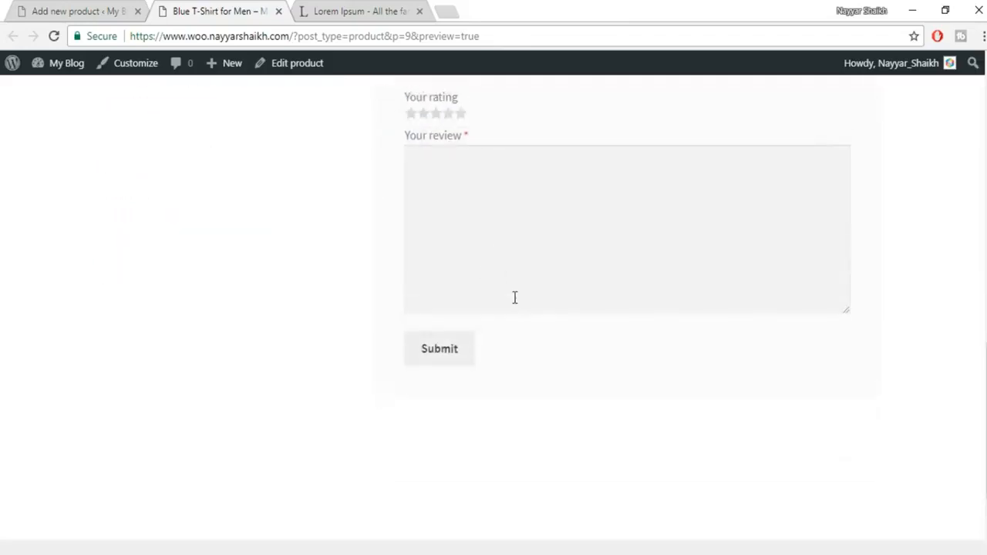
scroll(514, 295, up, 2)
scroll(384, 274, up, 1)
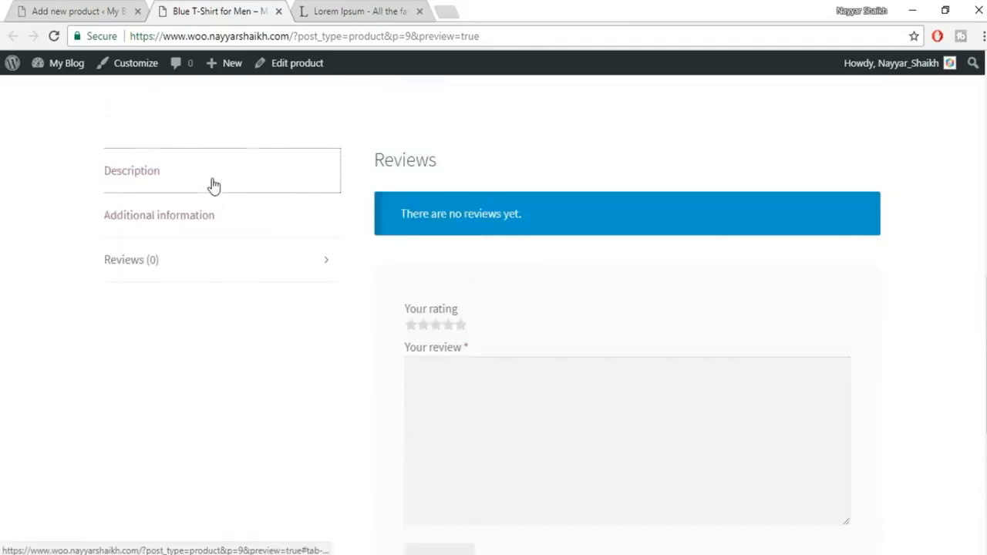
click(213, 186)
scroll(736, 207, up, 2)
scroll(735, 207, up, 3)
- Browse the four gallery photos on the preview, ending on the front close-up
click(190, 427)
click(252, 420)
click(322, 416)
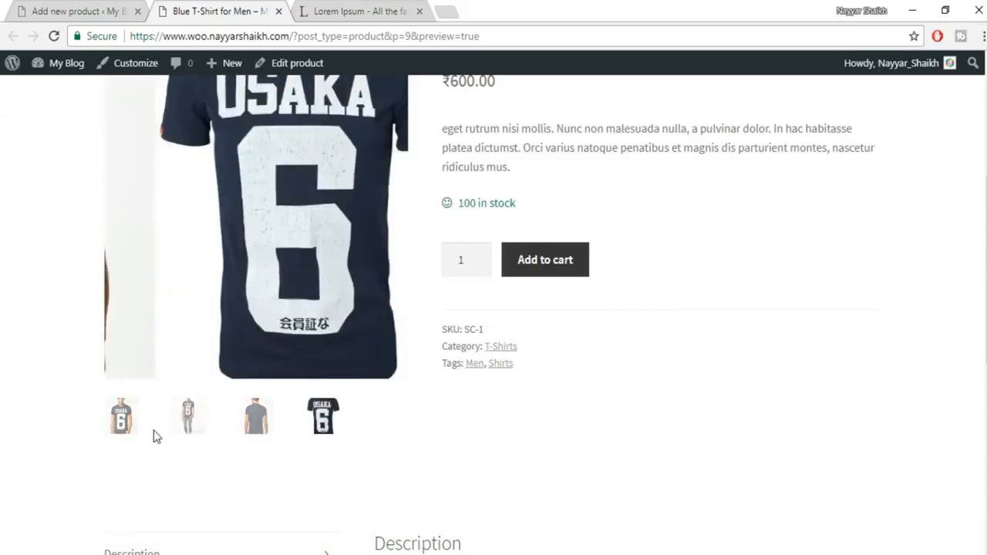
click(123, 421)
scroll(689, 389, up, 1)
scroll(760, 369, up, 1)
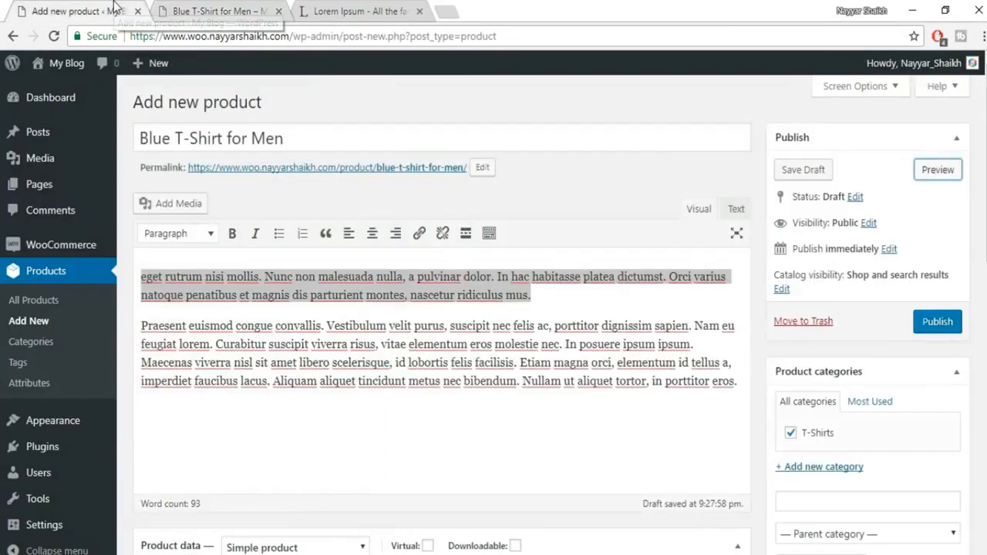
click(116, 9)
- Publish Blue T-Shirt for Men, check its empty shipping class, and go to WooCommerce Settings
click(644, 171)
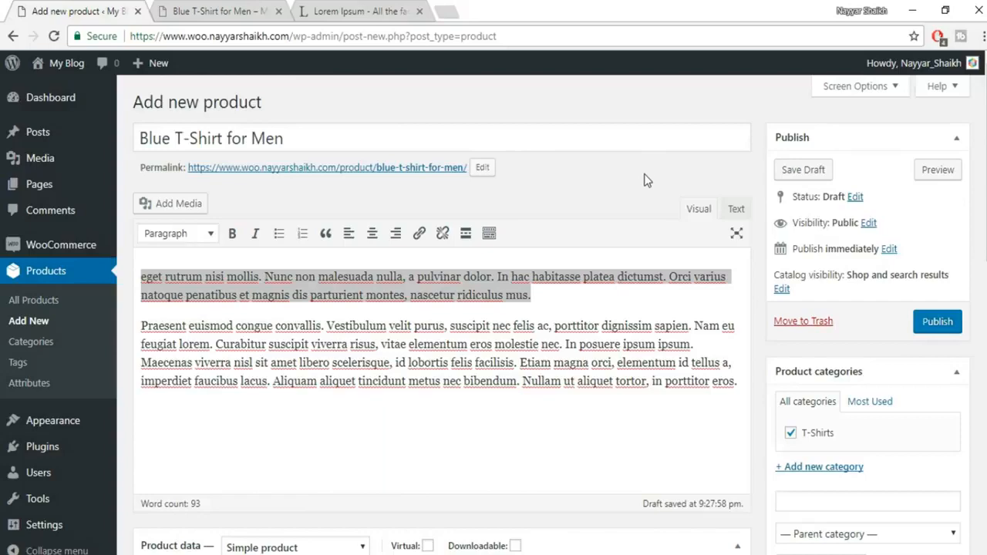
click(941, 329)
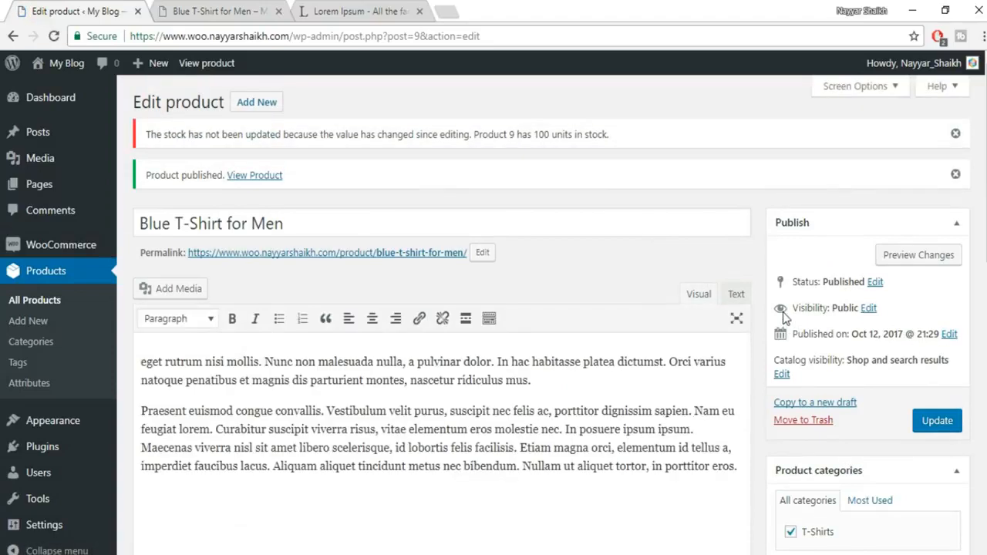
scroll(710, 307, down, 5)
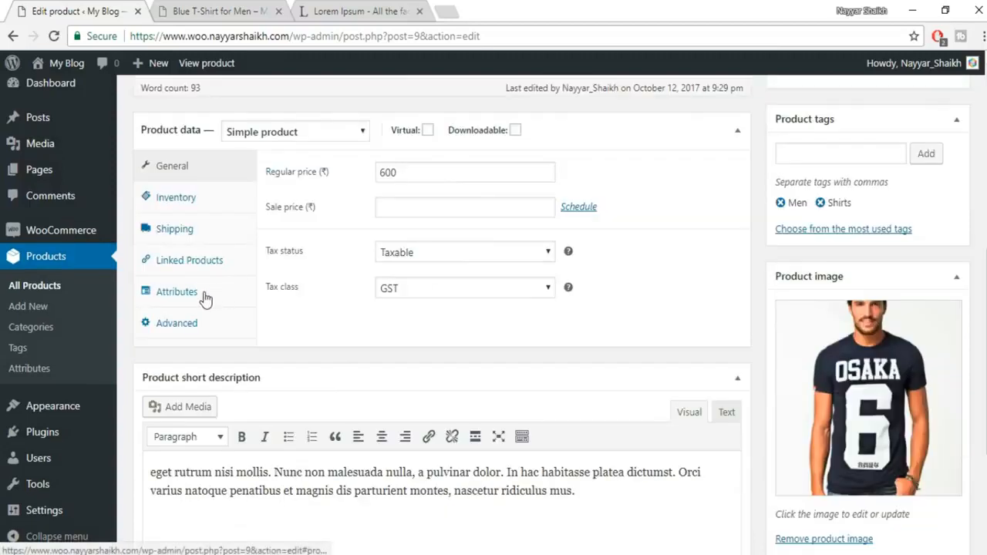
click(193, 229)
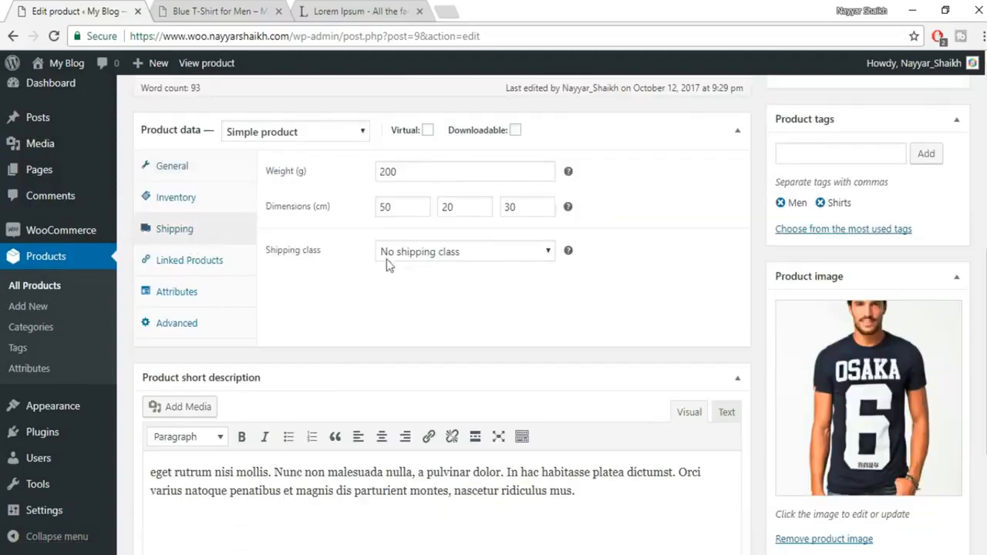
mouse_move(78, 238)
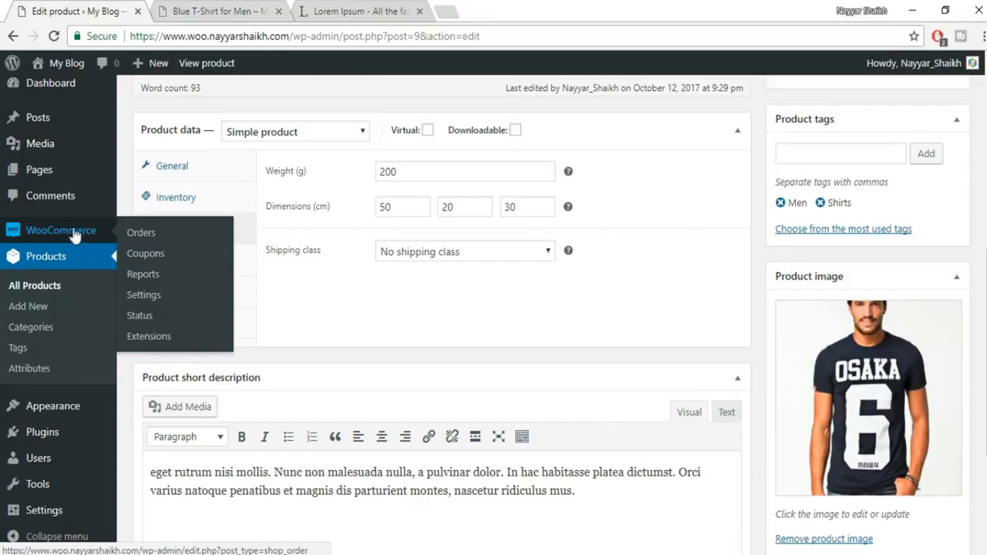
click(152, 294)
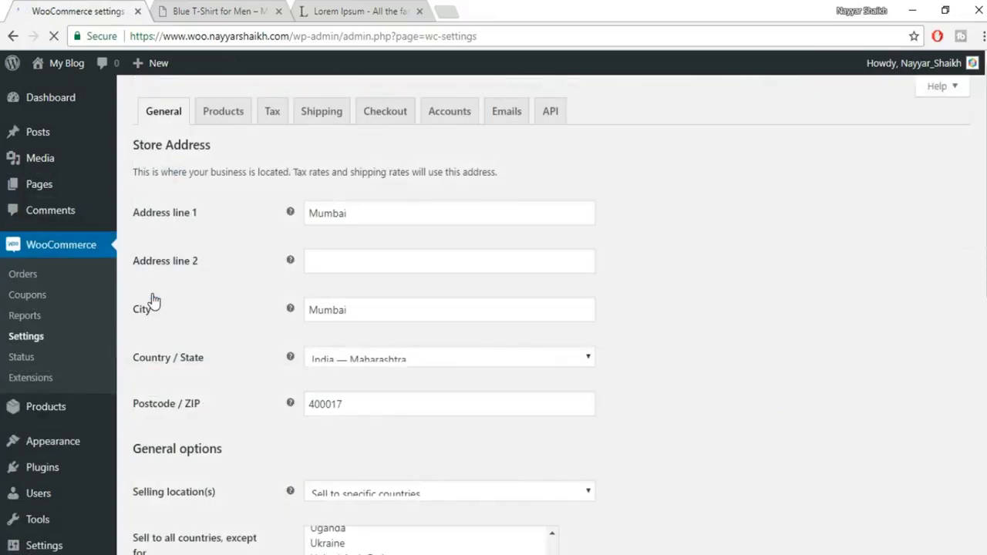
- Under Shipping classes, add T-Shirts with slug shirts and description Shirts, and save
click(329, 124)
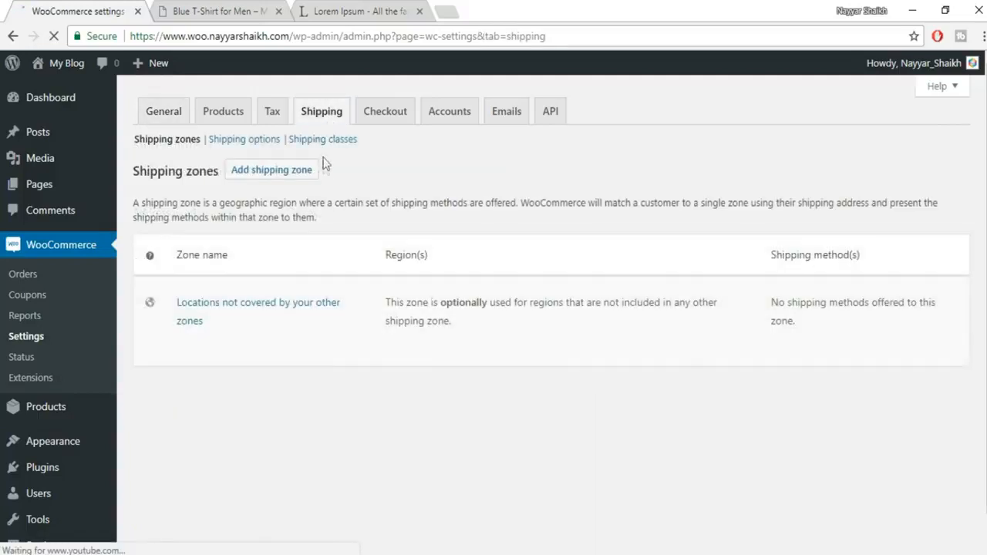
click(329, 140)
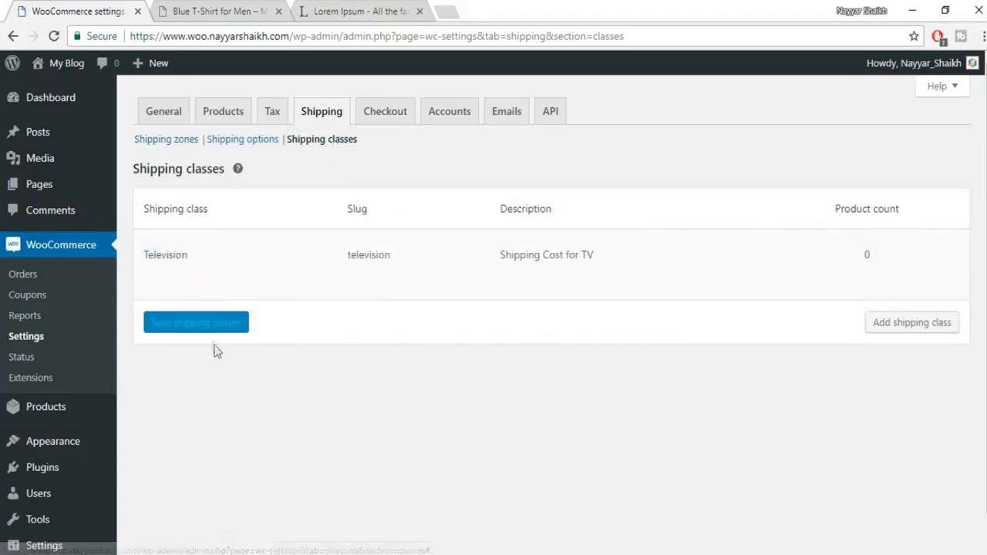
click(895, 329)
click(307, 326)
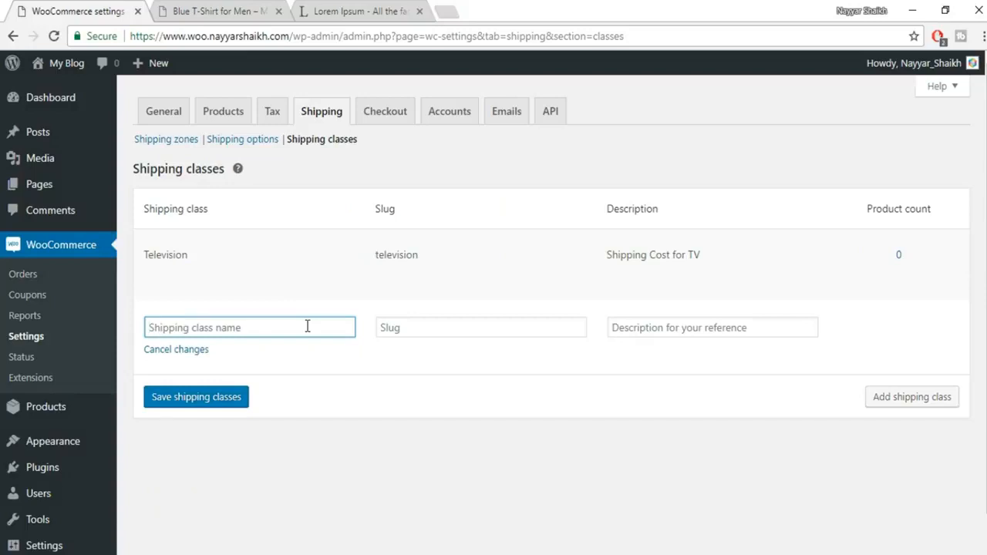
text(T-Shirts)
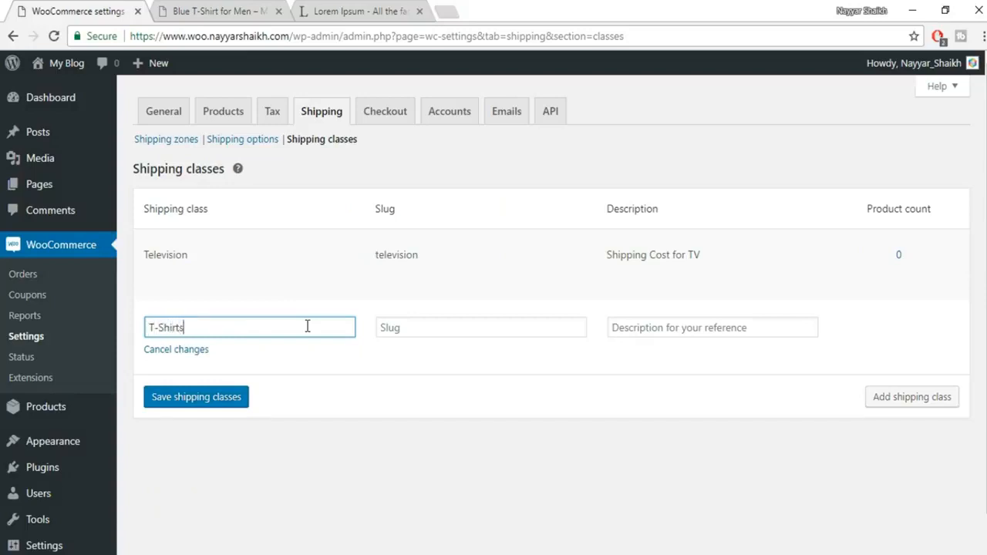
click(448, 330)
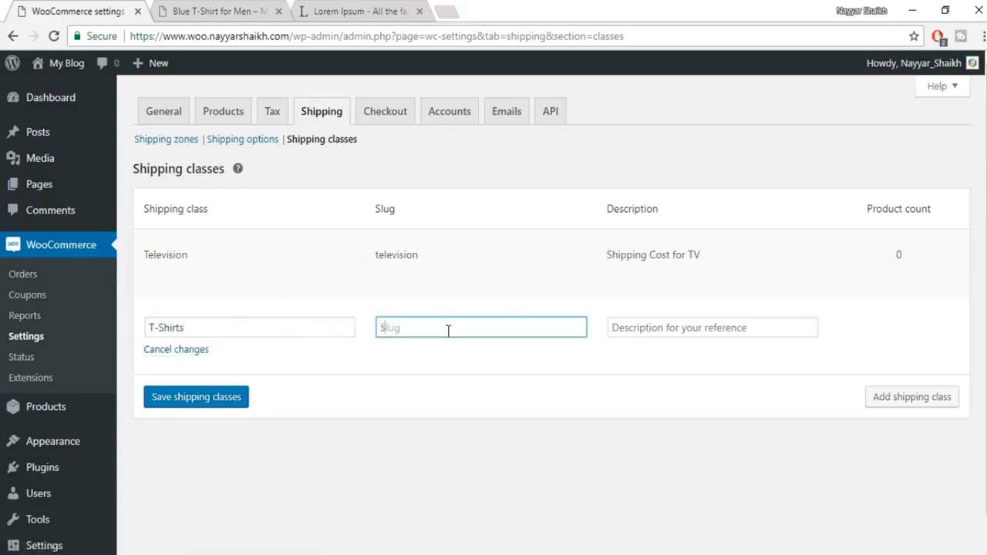
click(663, 328)
text(Shirts)
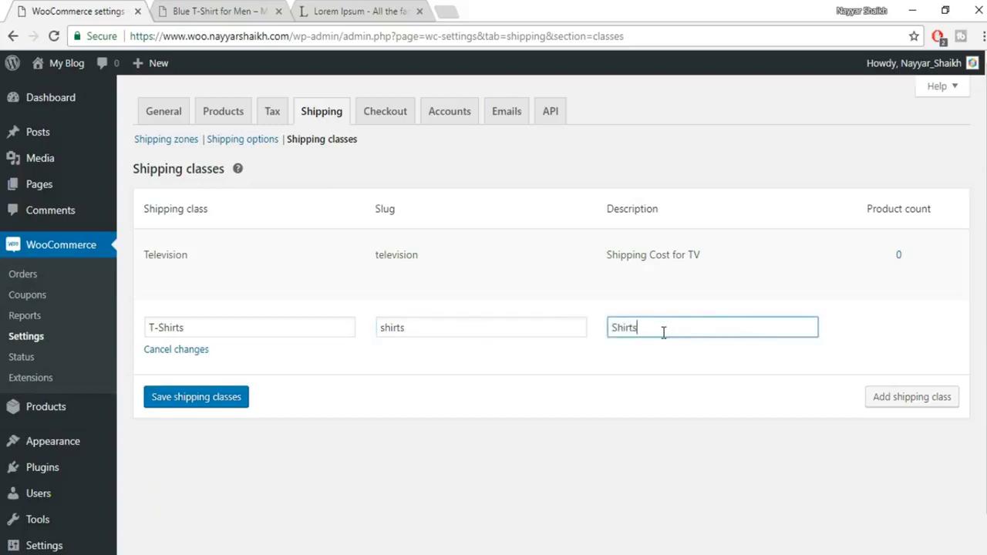
click(219, 401)
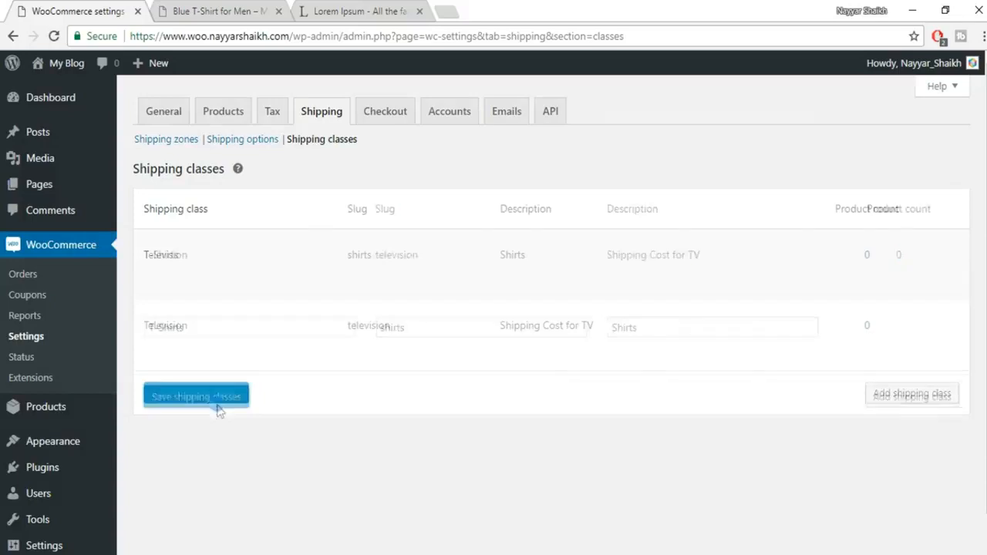
click(235, 142)
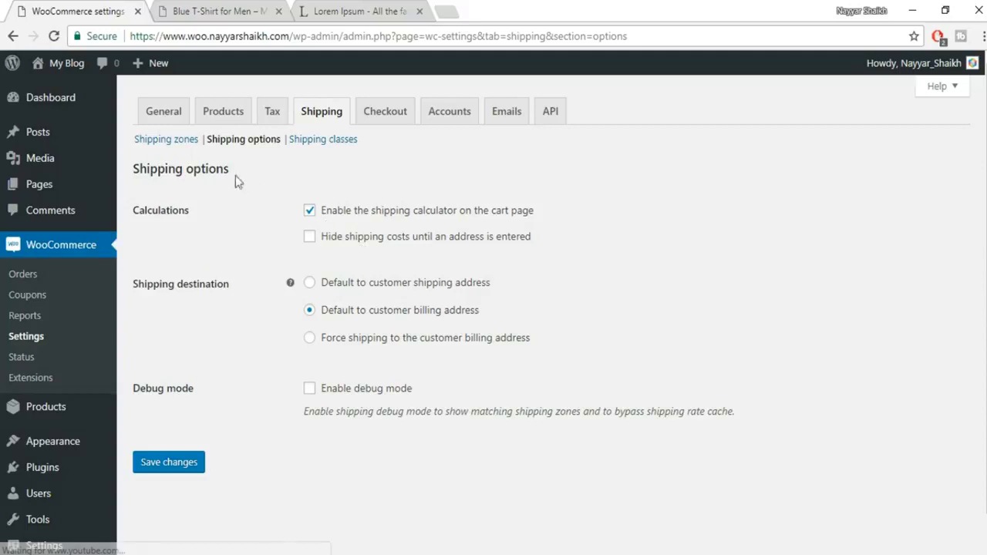
- Set the T-Shirts class cost to [qty] * 60 in the INDIA zone's Flat rate and save
click(178, 142)
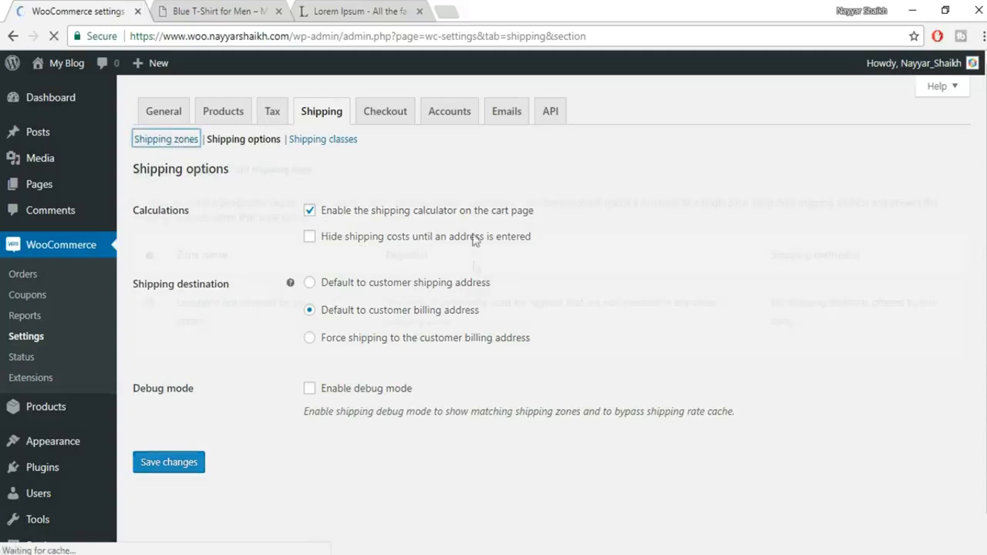
scroll(479, 312, down, 1)
click(185, 285)
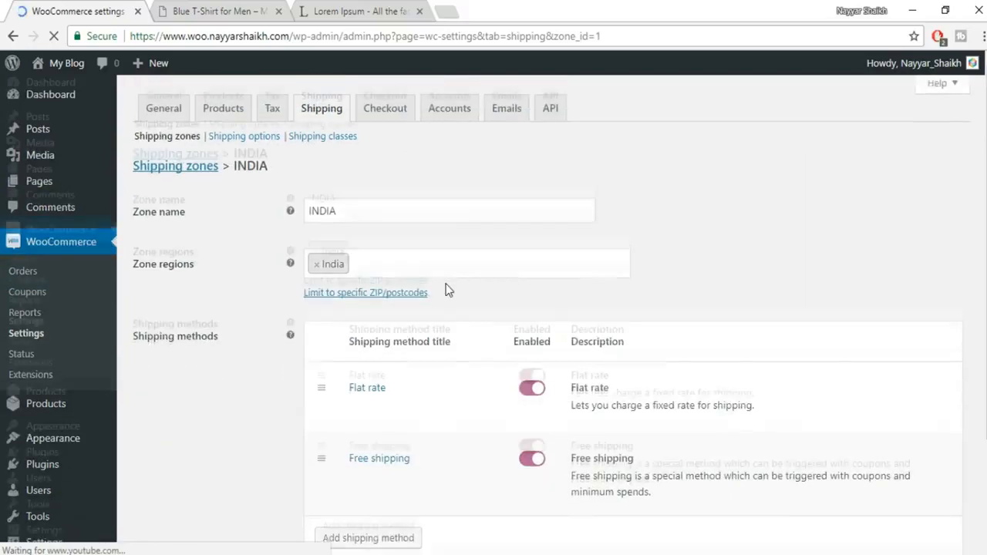
scroll(445, 289, down, 1)
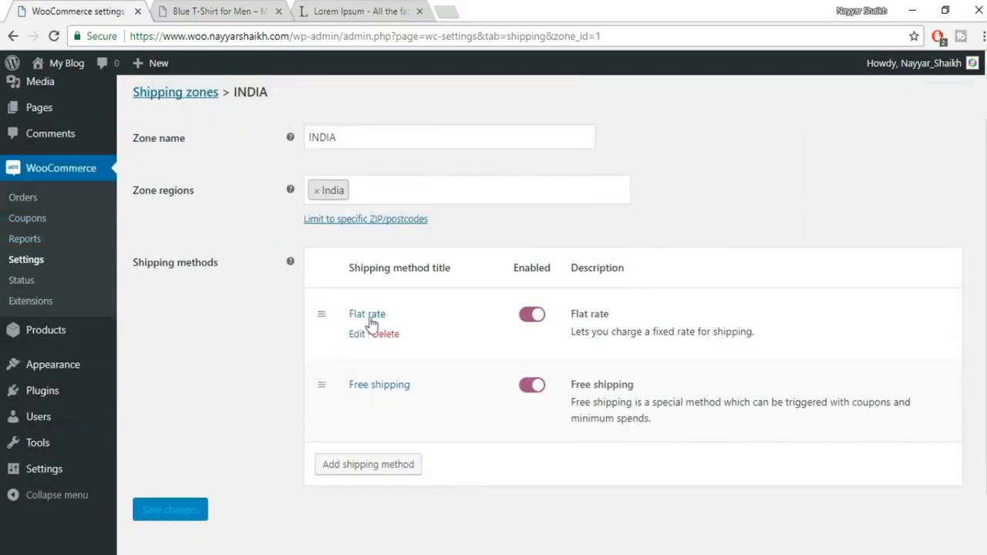
click(354, 333)
scroll(509, 301, down, 1)
click(446, 336)
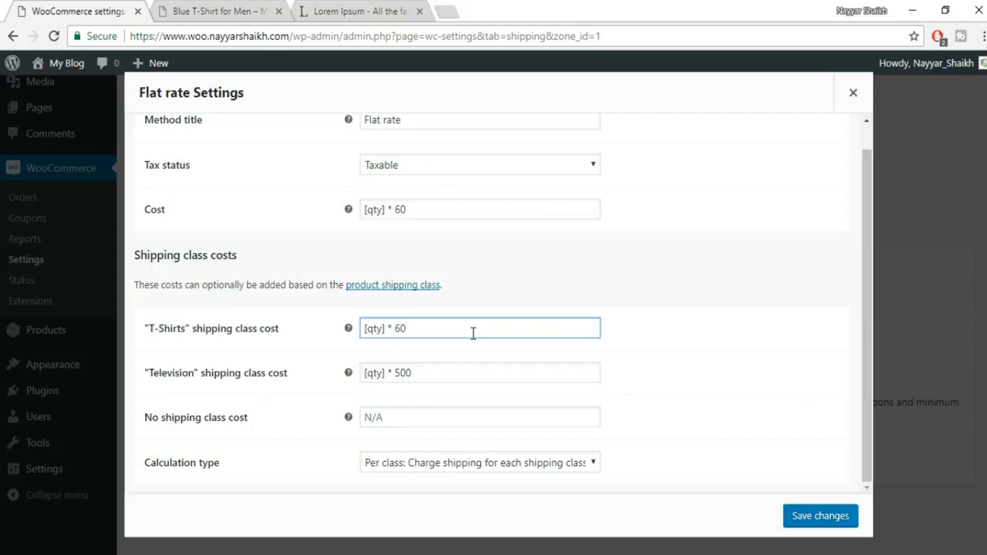
click(831, 515)
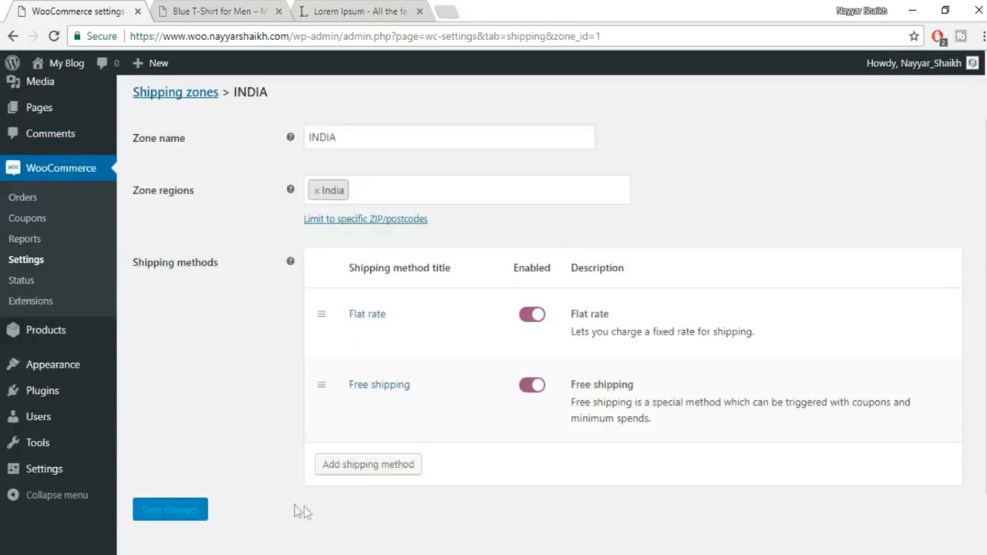
click(219, 11)
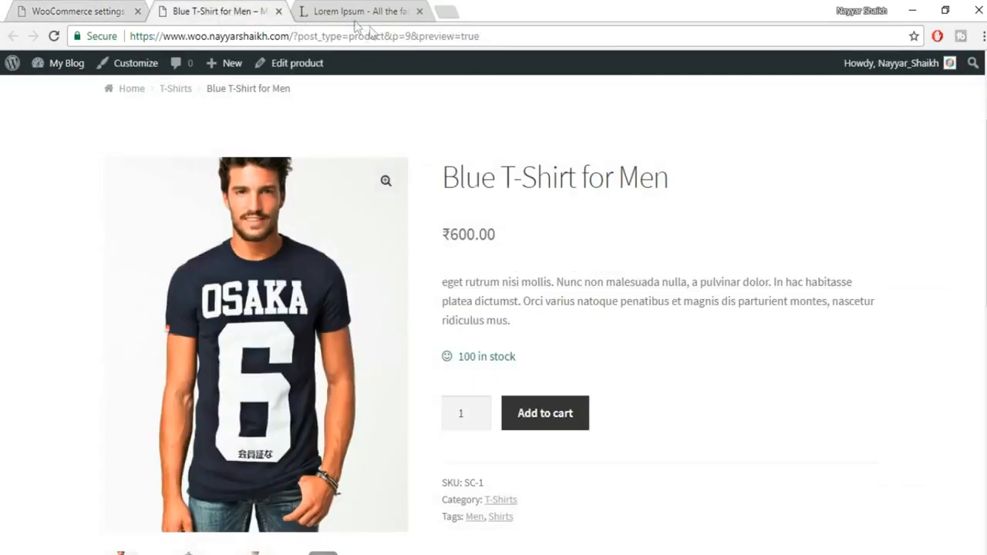
- Open the product editor in a new tab, placed second in the tab bar
middle_click(300, 70)
drag(364, 7, 238, 8)
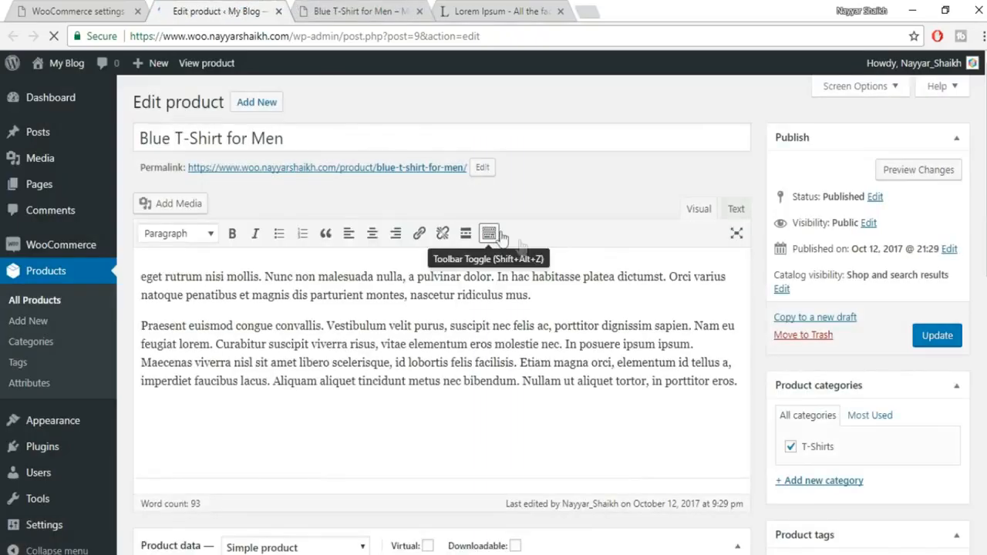
scroll(493, 244, down, 4)
scroll(521, 245, down, 3)
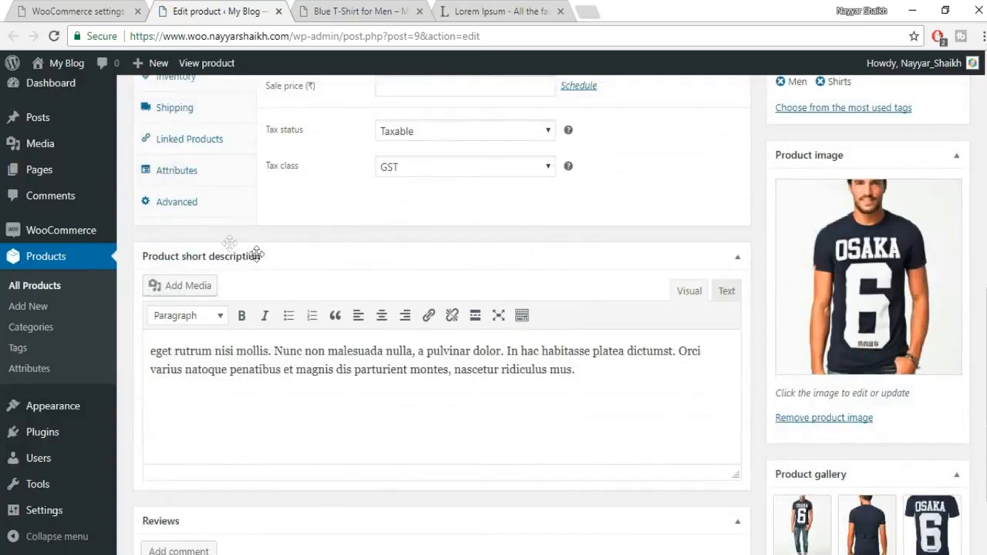
scroll(218, 171, up, 1)
- Assign the T-Shirts shipping class to the product and update it
click(206, 185)
click(453, 208)
click(430, 259)
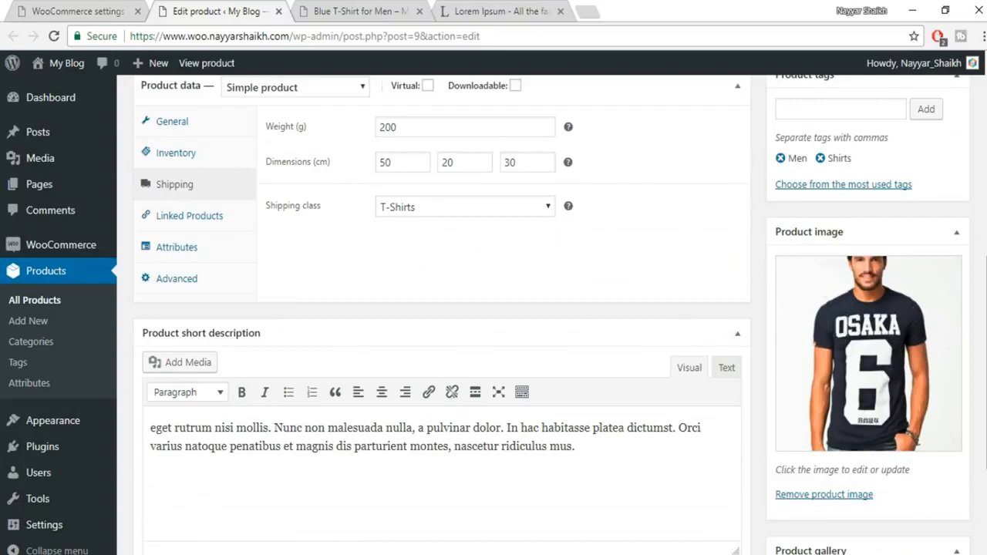
scroll(493, 308, up, 5)
click(950, 276)
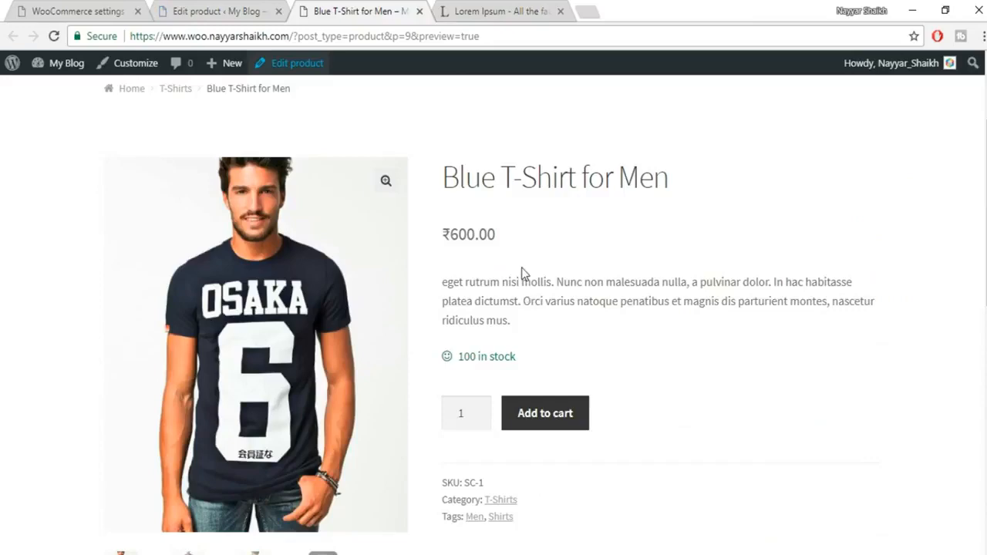
scroll(823, 230, down, 1)
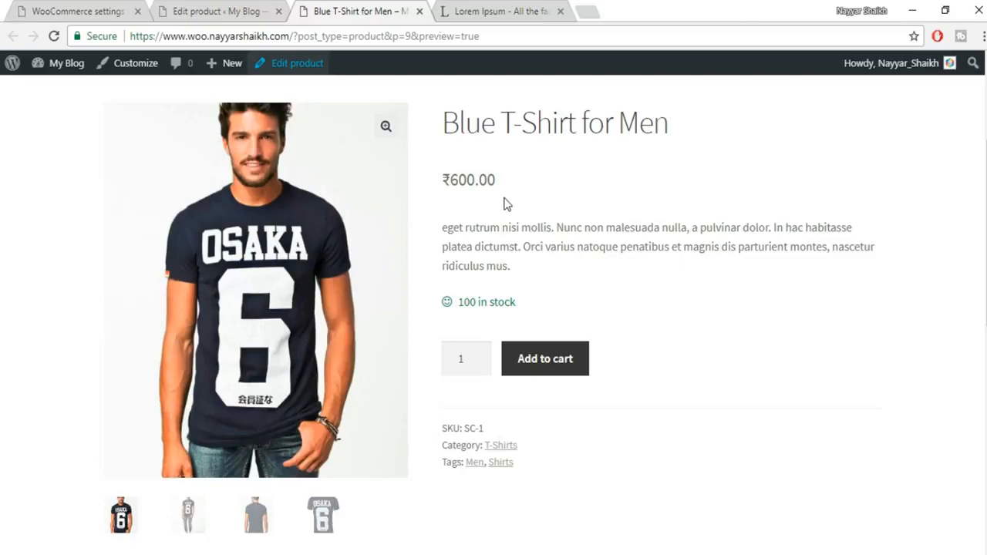
- Enter a sale price of 400 against the 600 regular price
click(229, 9)
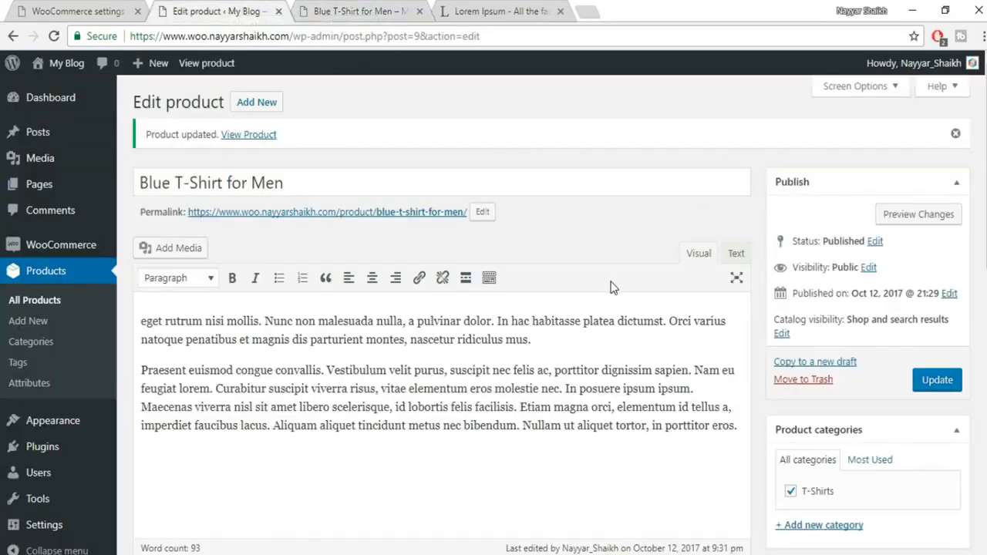
scroll(610, 287, down, 7)
scroll(319, 205, up, 1)
click(400, 207)
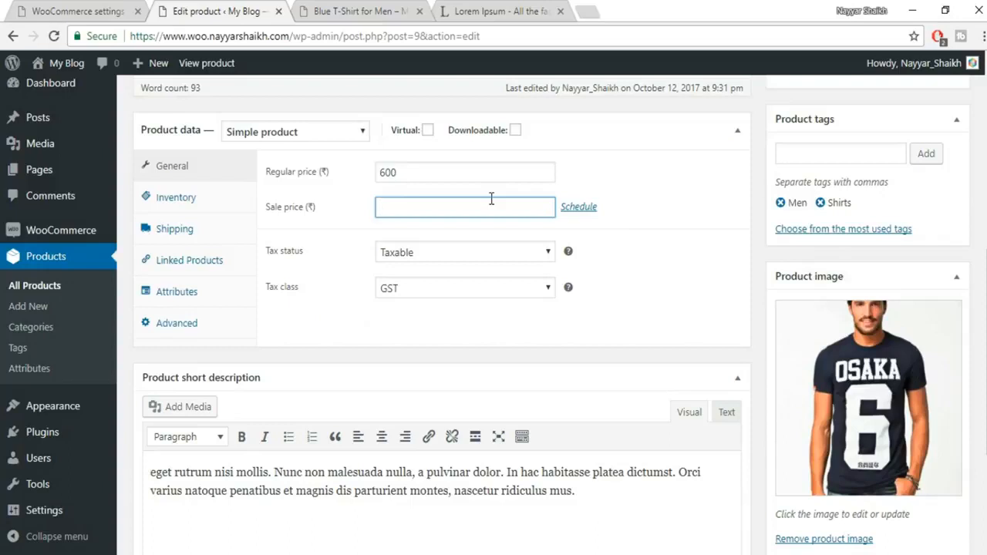
drag(491, 199, 375, 209)
click(393, 170)
drag(394, 171, 373, 175)
drag(422, 207, 372, 209)
click(606, 293)
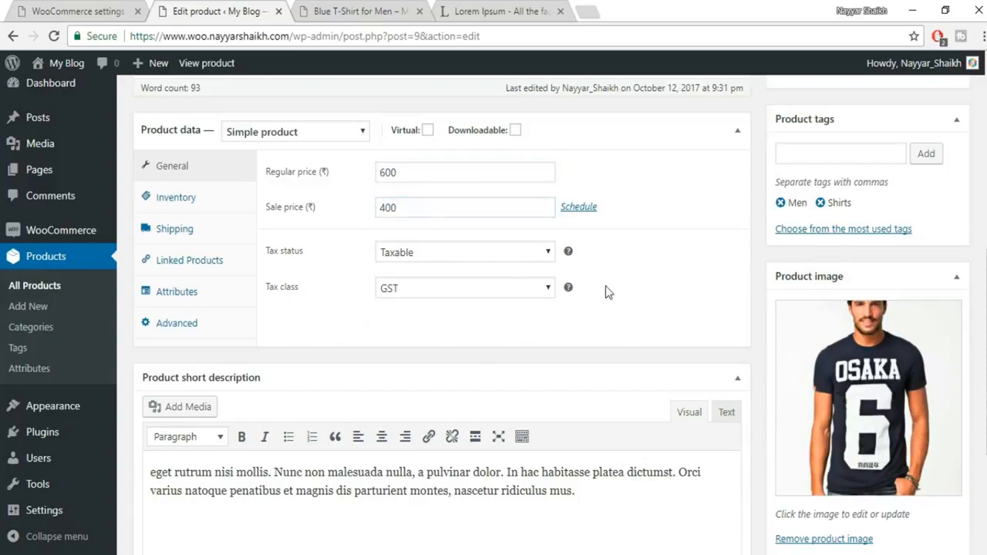
- Schedule the sale to run from 2017-10-12 to 2017-10-15
click(580, 209)
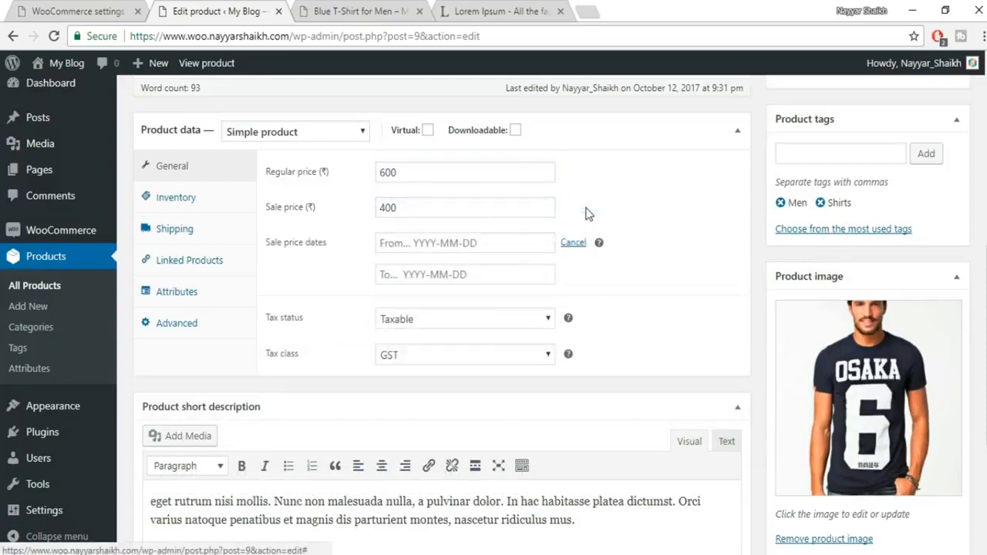
click(449, 245)
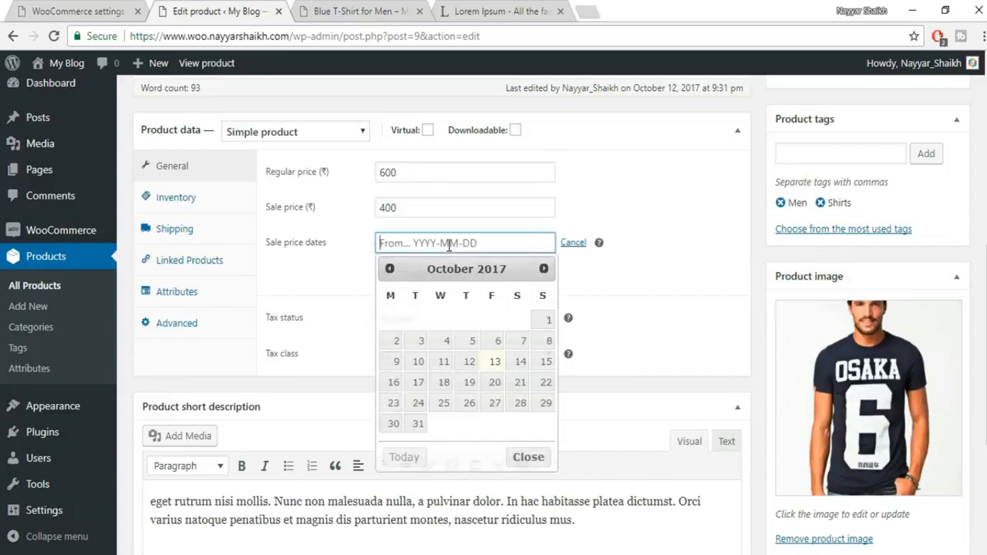
click(495, 363)
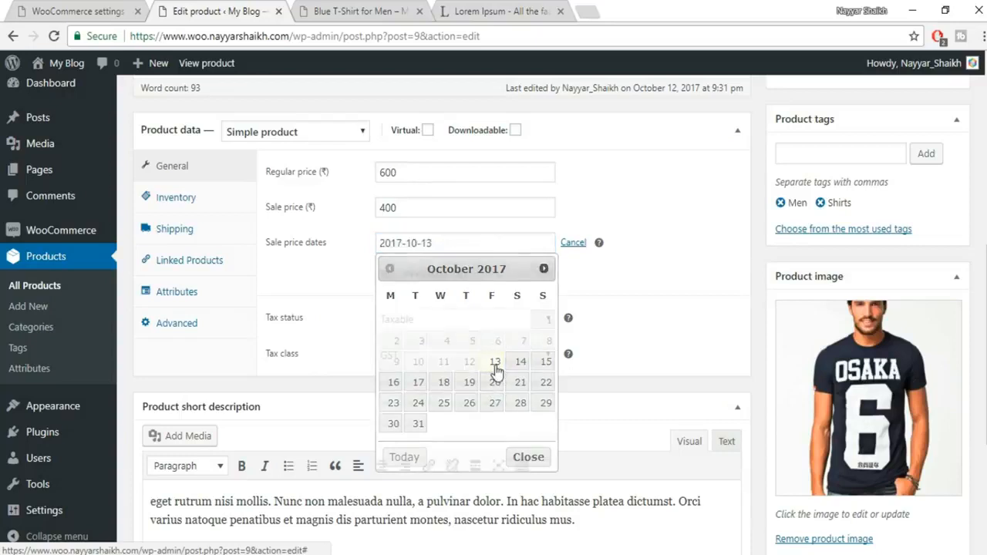
click(465, 245)
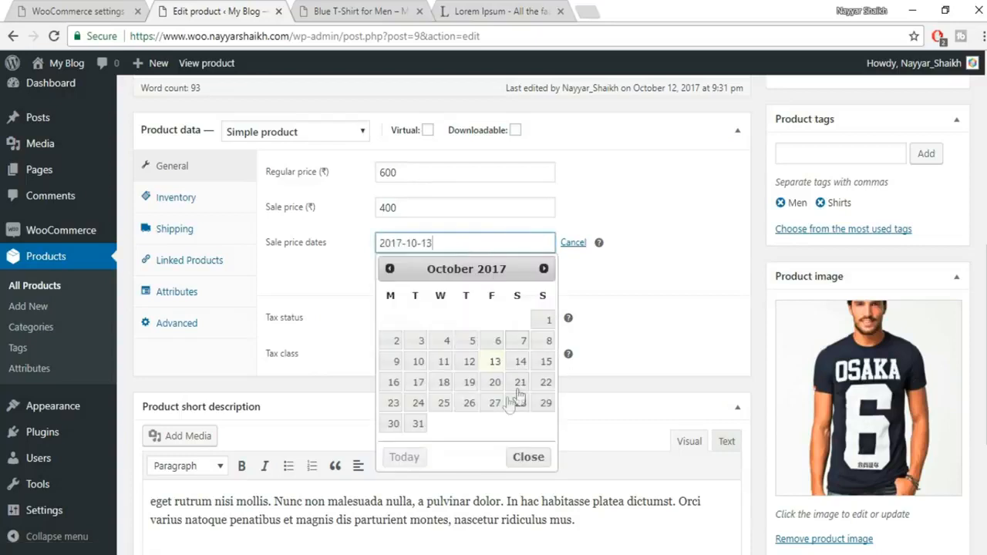
click(548, 364)
click(477, 246)
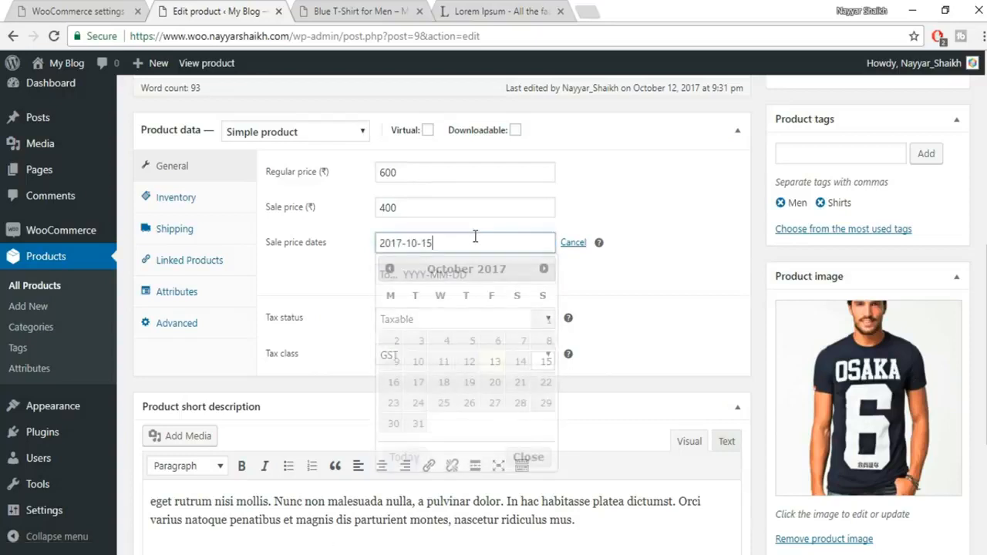
click(469, 363)
click(458, 276)
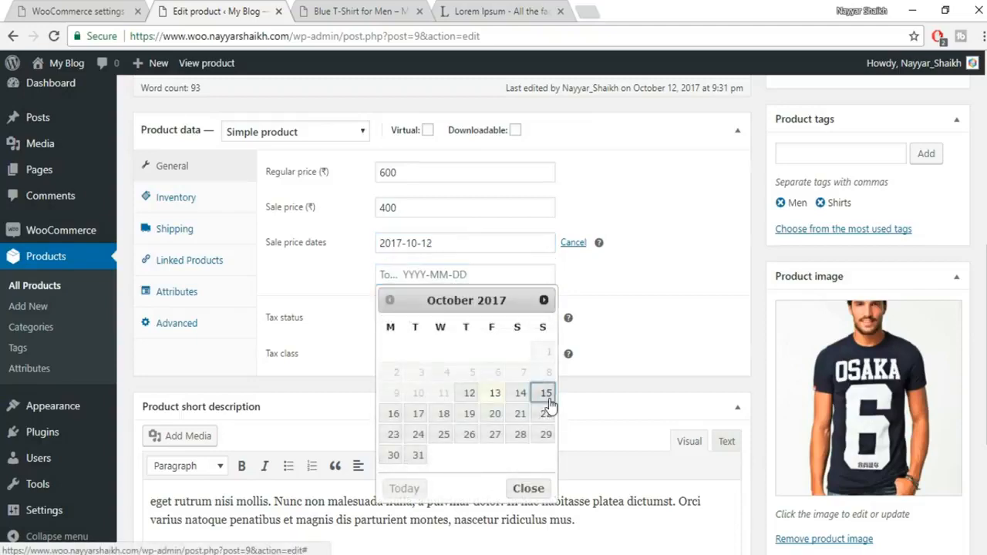
click(544, 391)
- Update the product to save the sale, then return to the storefront preview
scroll(957, 208, up, 4)
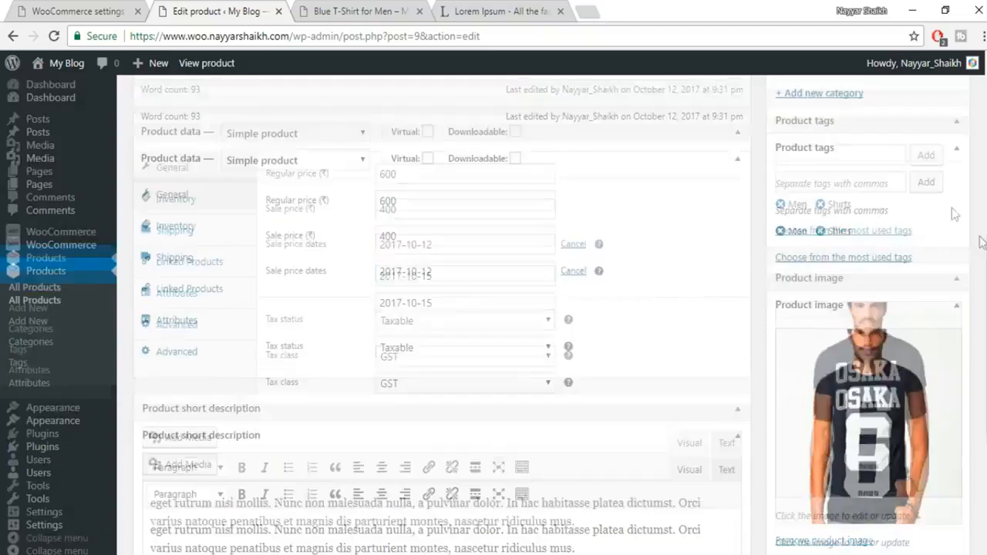
scroll(927, 371, up, 2)
click(927, 371)
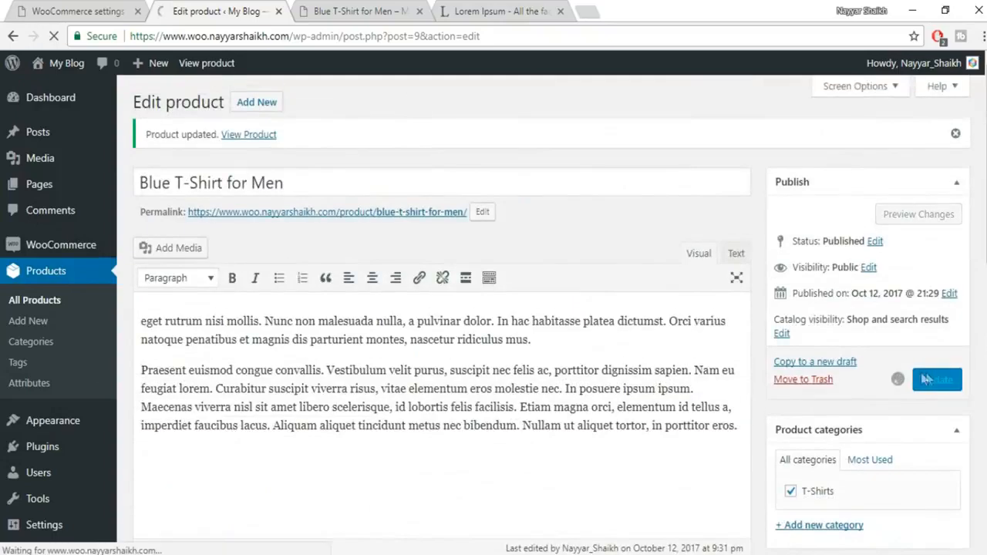
click(376, 7)
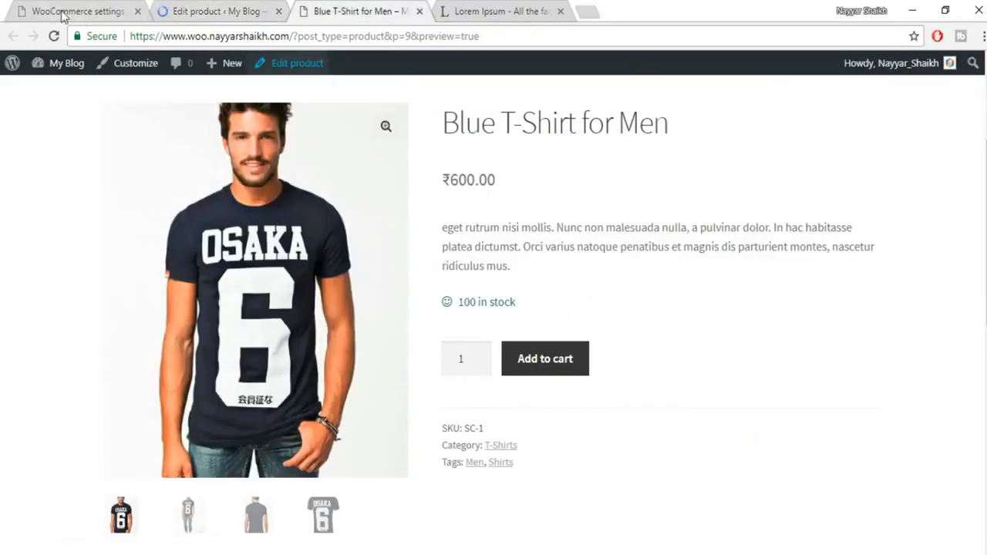
- Reload the storefront page and check the struck-through ₹600.00 and the ₹400.00 sale price
click(54, 36)
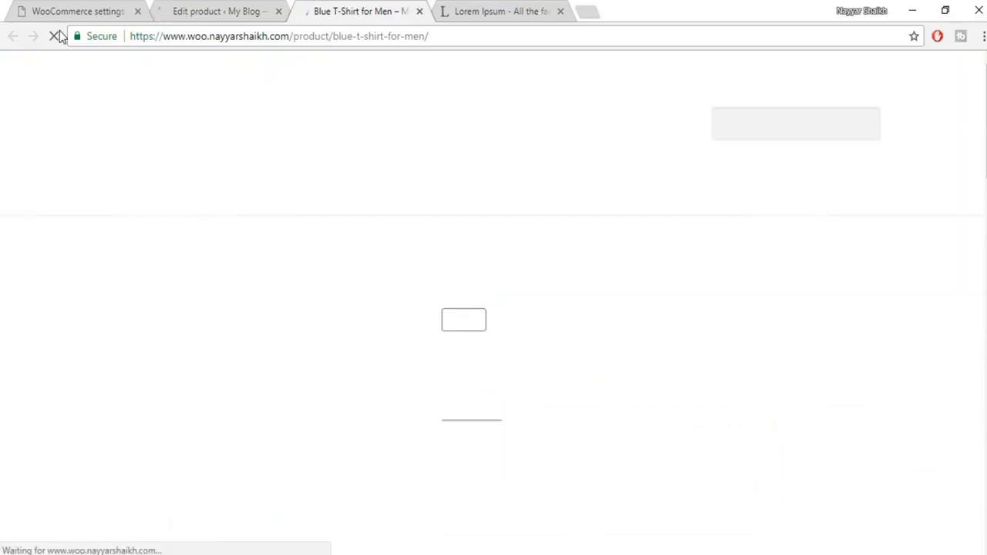
scroll(709, 245, down, 2)
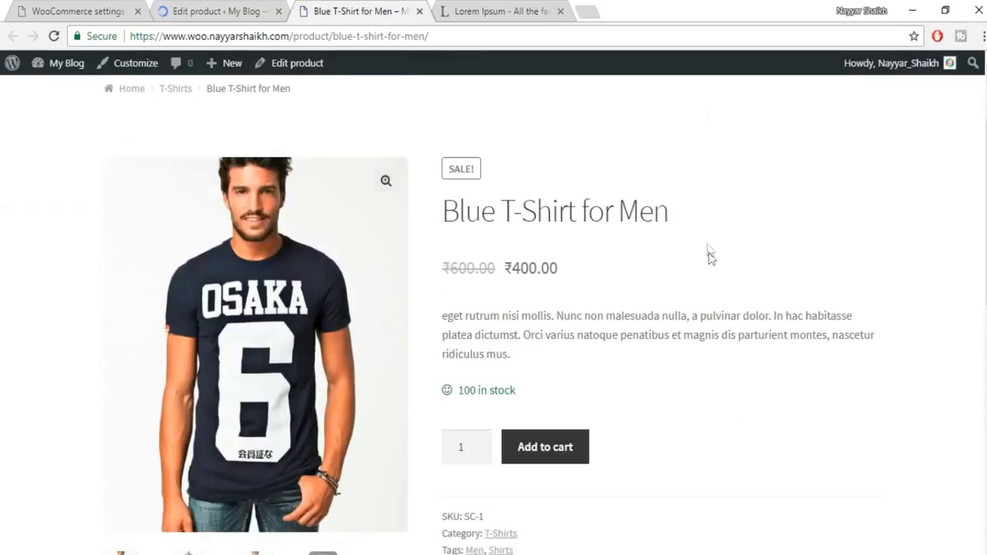
drag(455, 273, 490, 270)
click(480, 275)
scroll(567, 280, down, 2)
scroll(567, 219, up, 1)
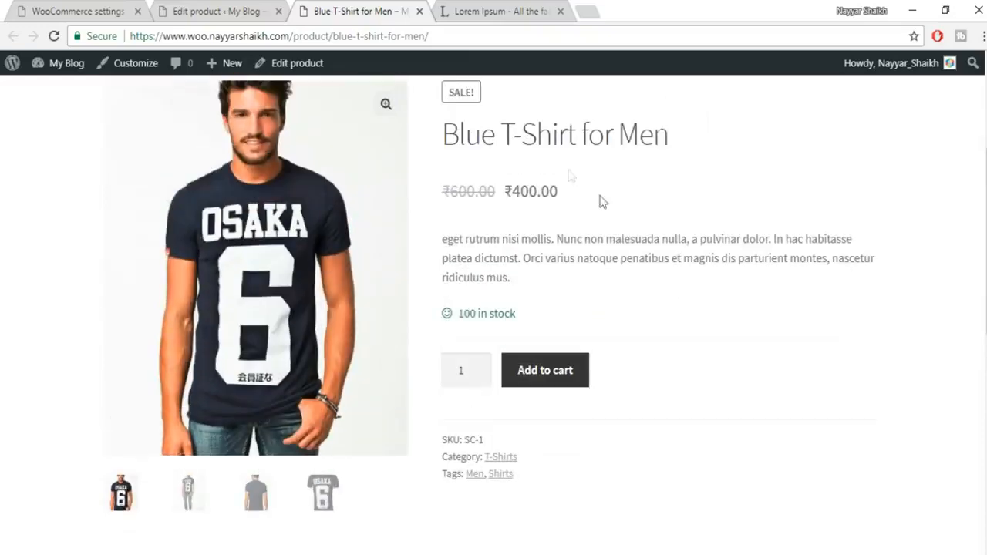
drag(570, 193, 507, 191)
click(559, 193)
- Check the SALE! badge on the product, then go back to the product editor
scroll(558, 192, up, 2)
drag(474, 245, 434, 247)
click(519, 250)
scroll(604, 273, down, 6)
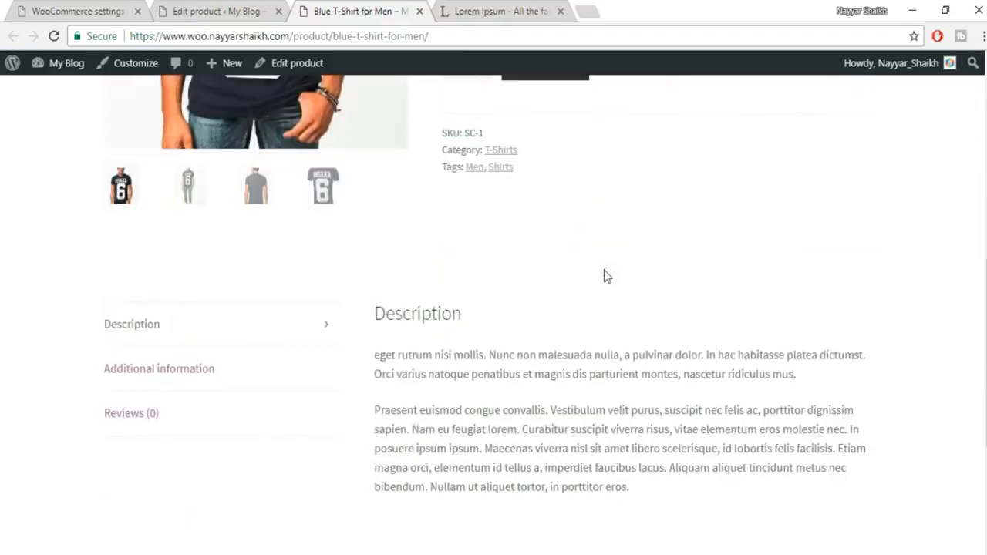
drag(986, 327, 986, 199)
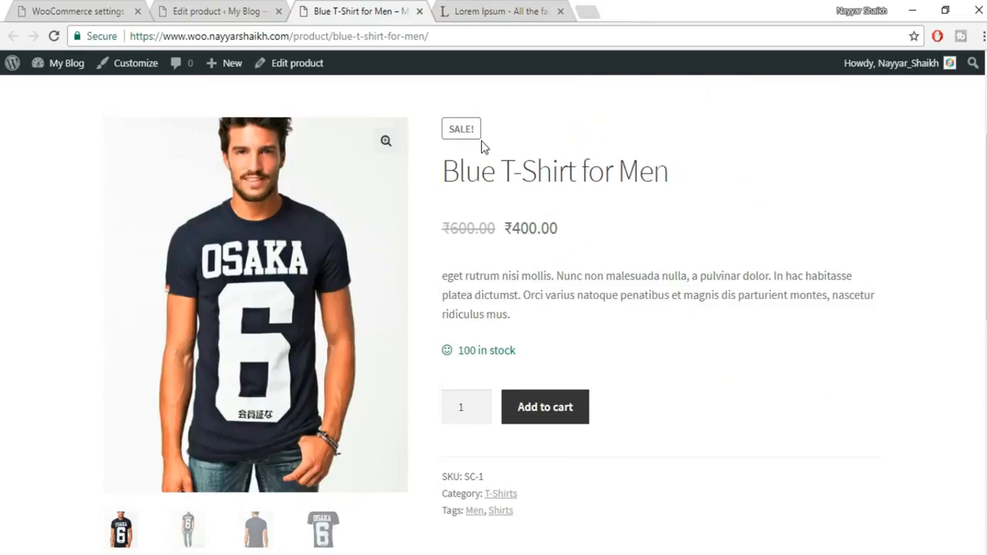
click(223, 10)
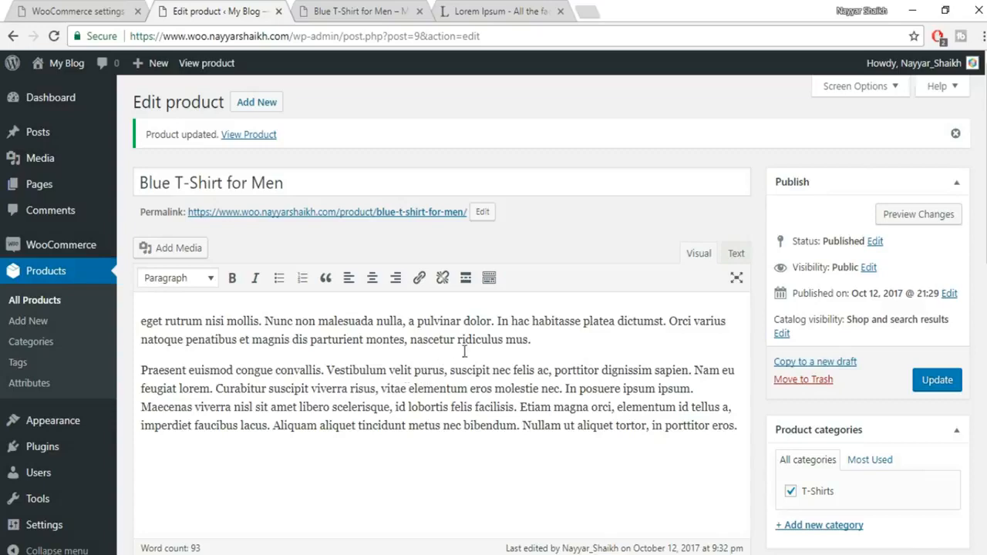
- Change the Product data type from Simple product to Variable product
scroll(465, 352, down, 6)
click(296, 135)
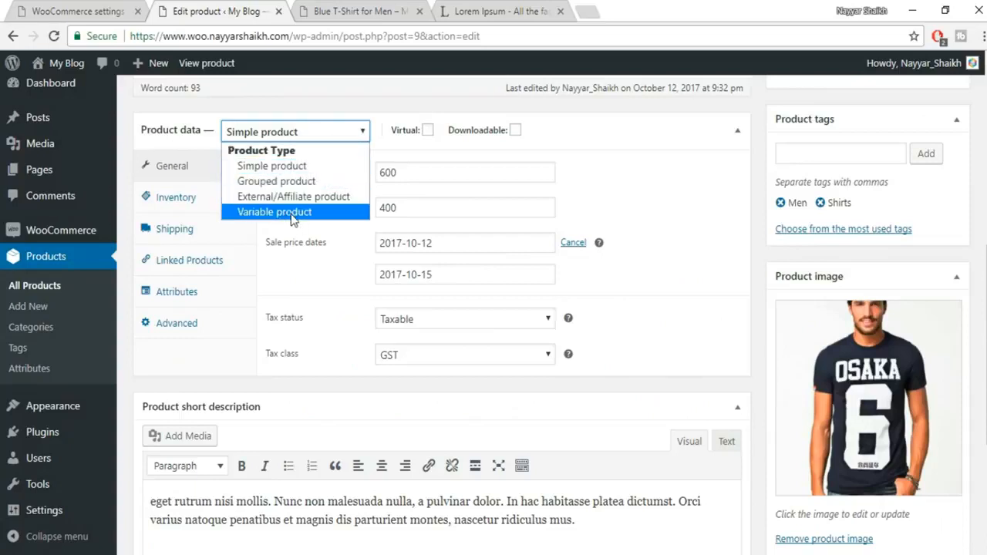
click(282, 213)
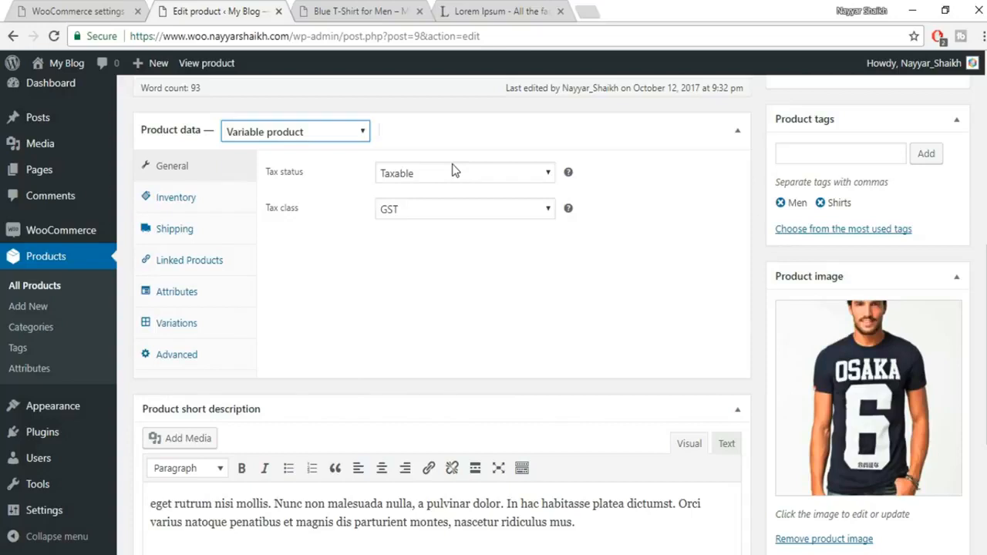
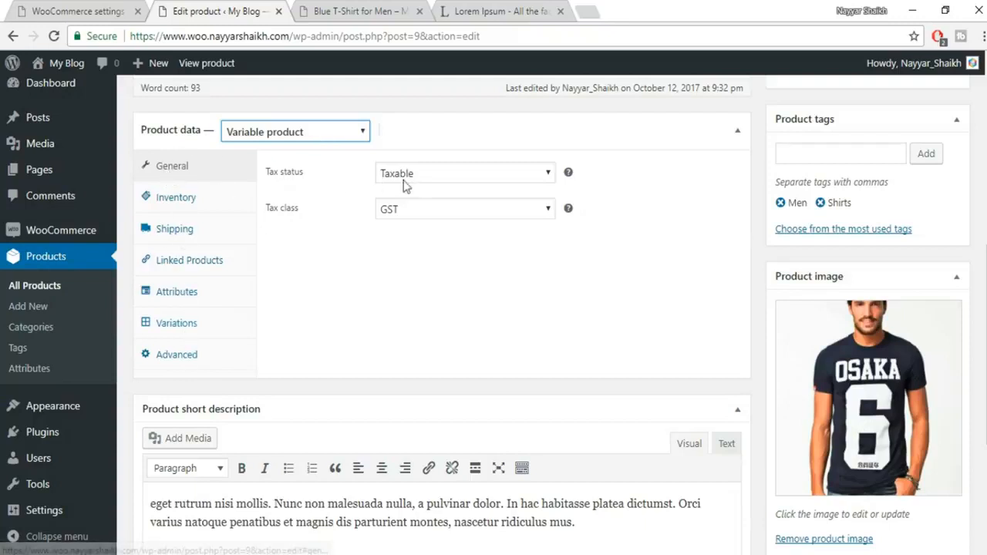
- Look through the Inventory, Shipping and Linked Products tabs, briefly trying the Upsells search
click(177, 202)
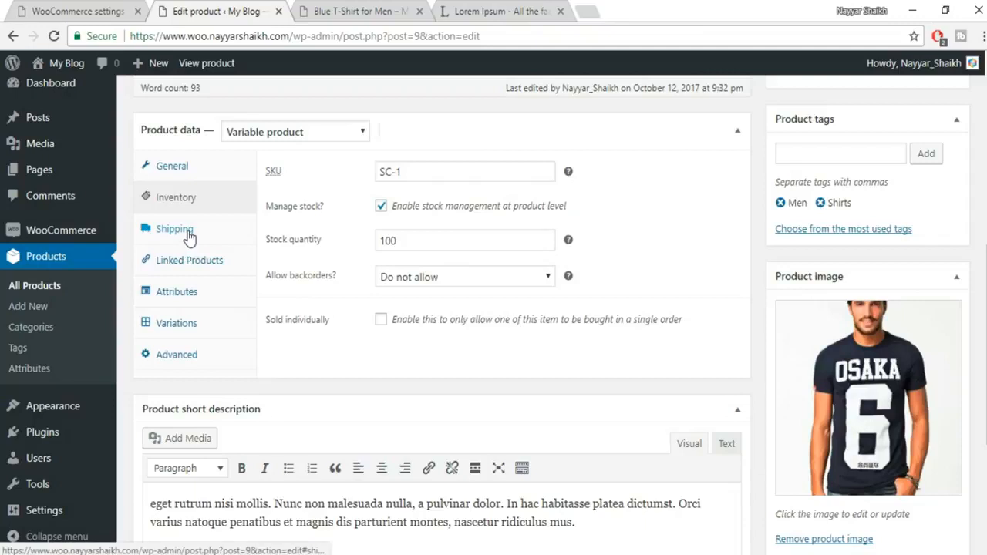
click(189, 235)
click(212, 262)
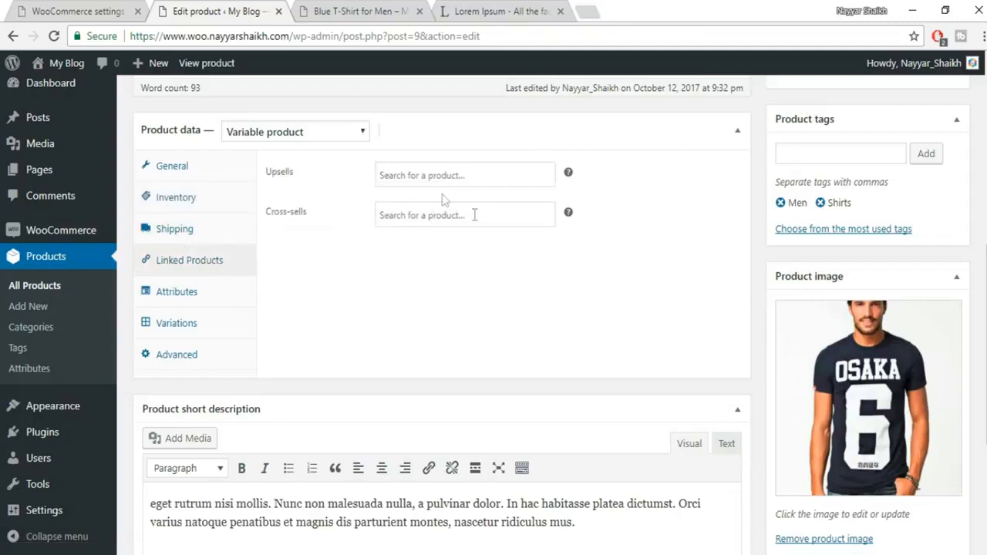
click(474, 176)
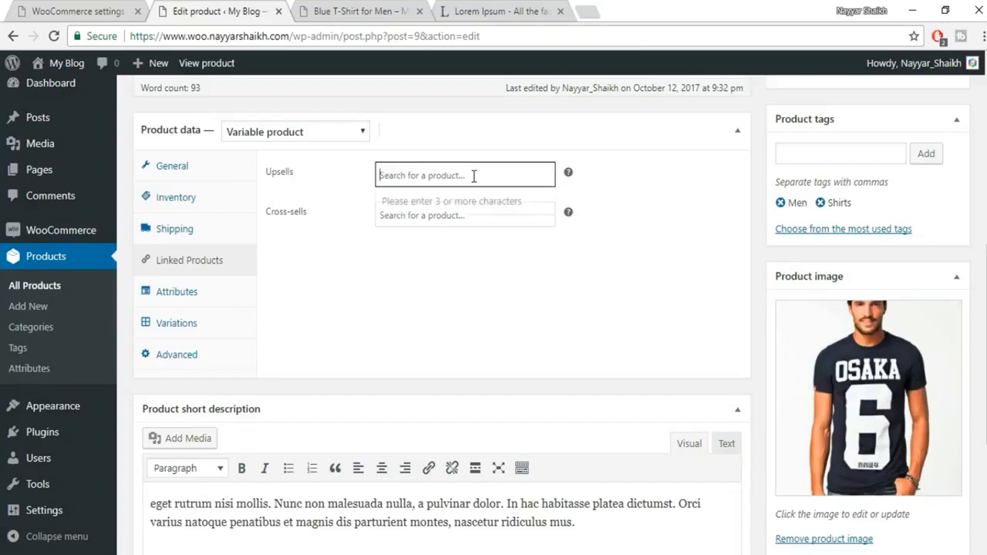
click(432, 183)
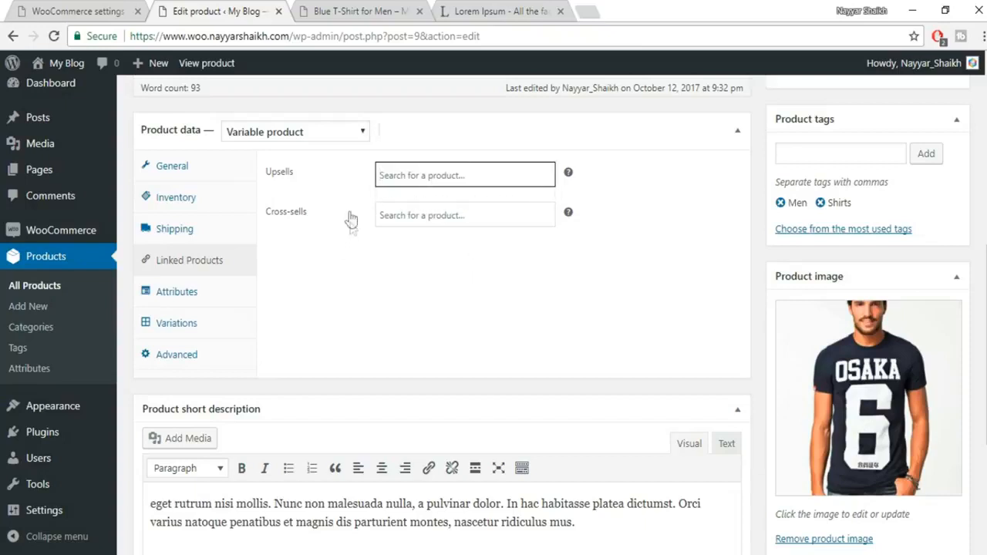
- Add a custom 'Colors' attribute with values Blue | White | Black, used for variations, and save it
click(177, 296)
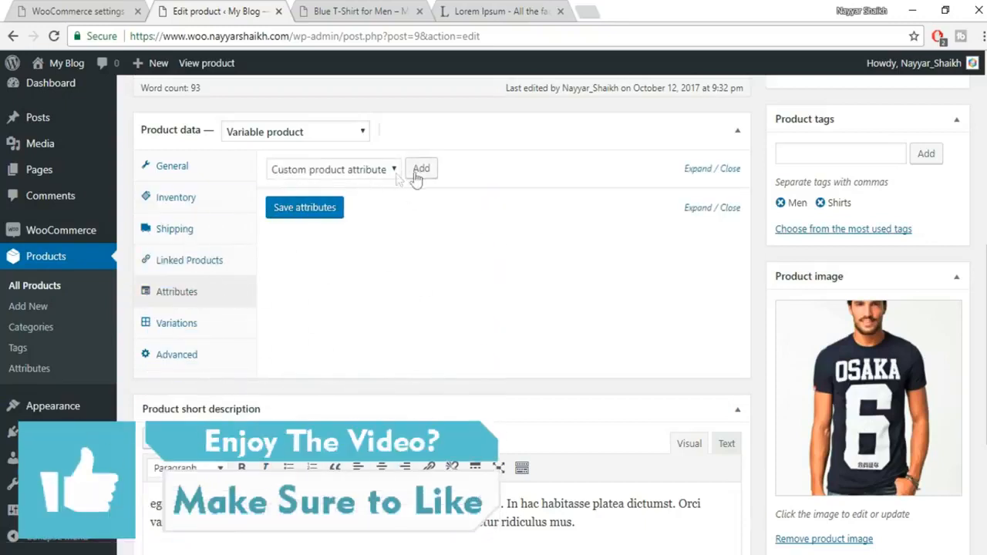
click(419, 168)
click(387, 259)
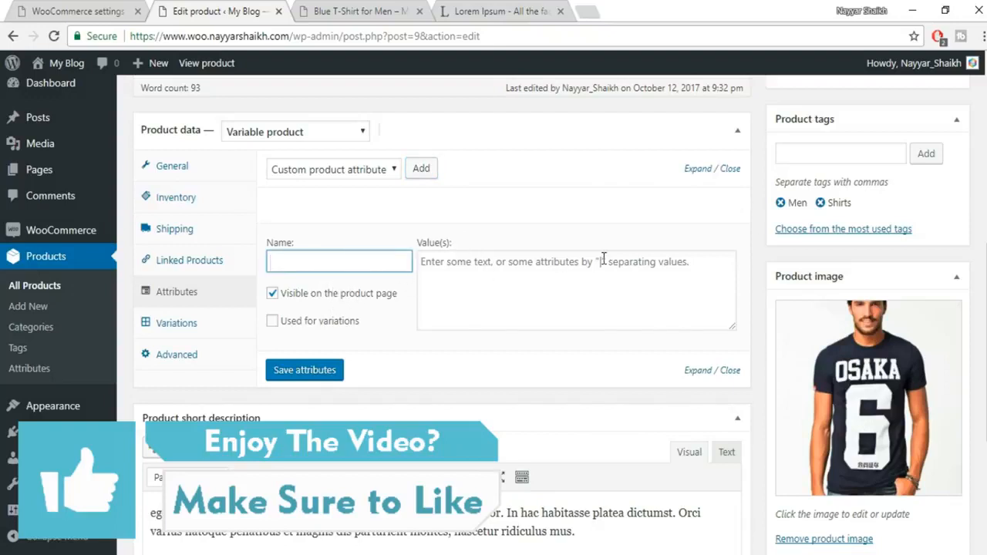
text(Colors)
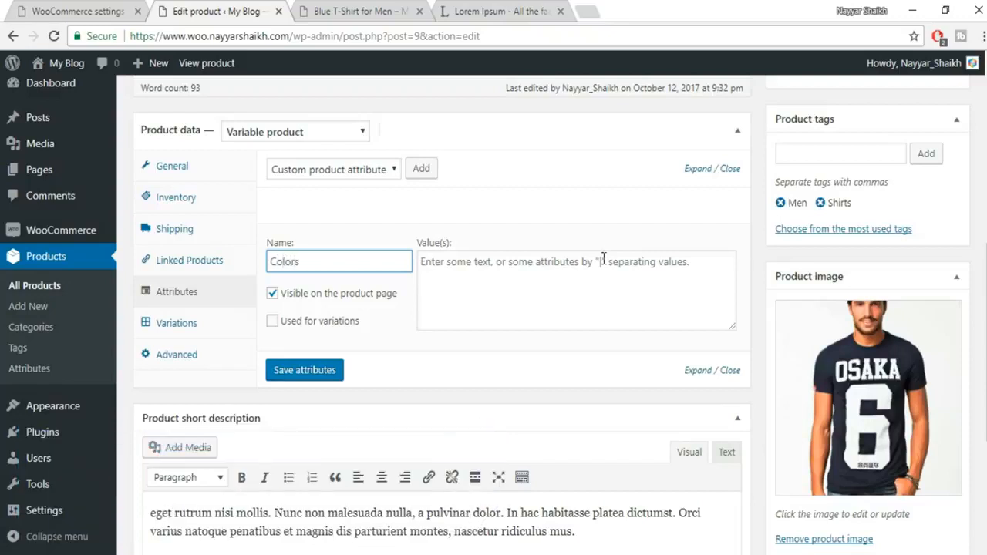
click(272, 321)
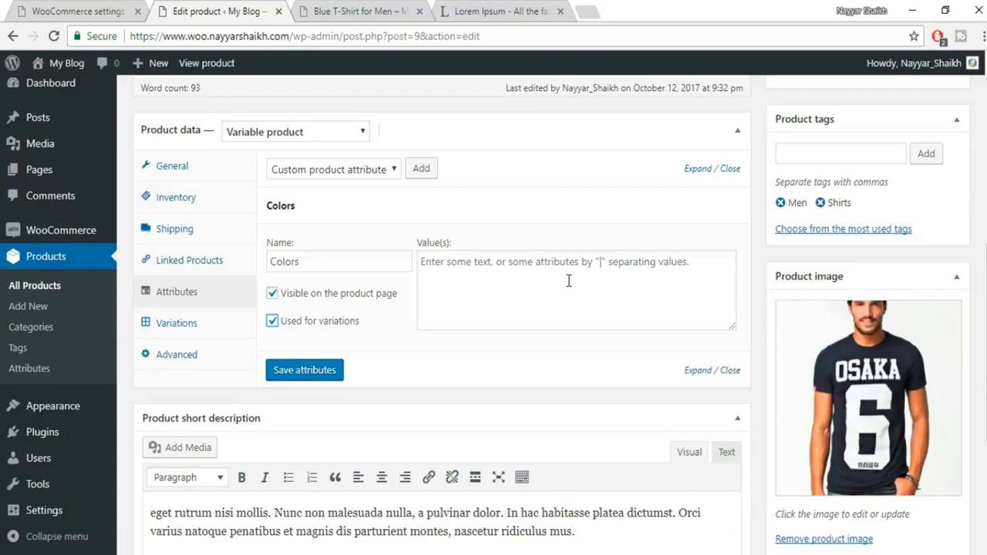
click(627, 267)
text(R)
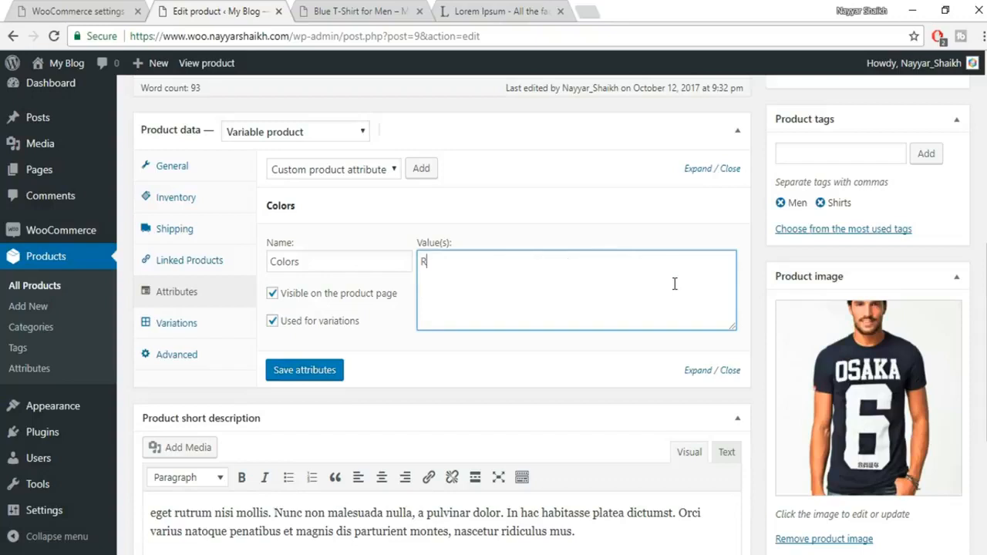
key(BackSpace)
text(Black)
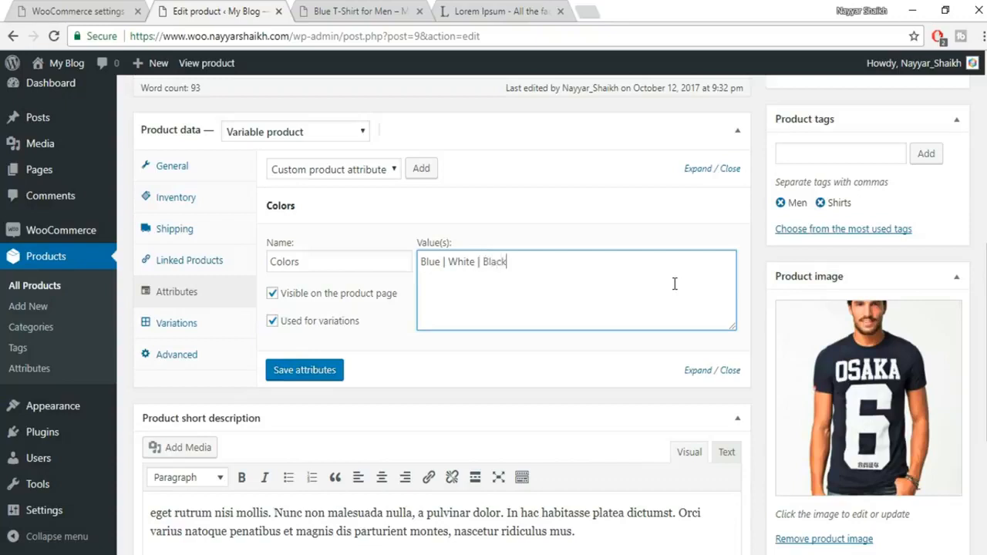
click(339, 371)
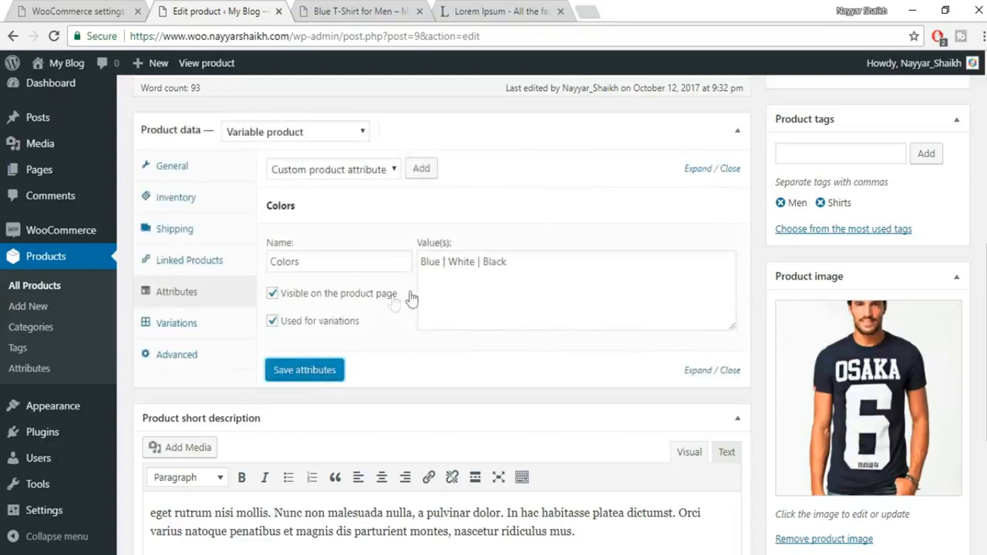
- Create variations from all attributes (#14 Blue, #15 White, #16 Black) and expand the Blue variation
click(174, 325)
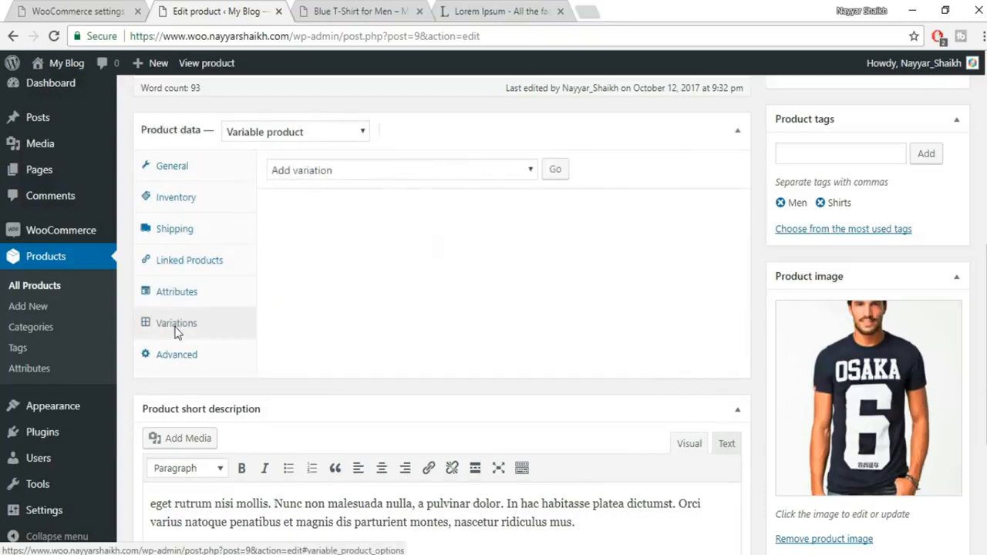
click(416, 168)
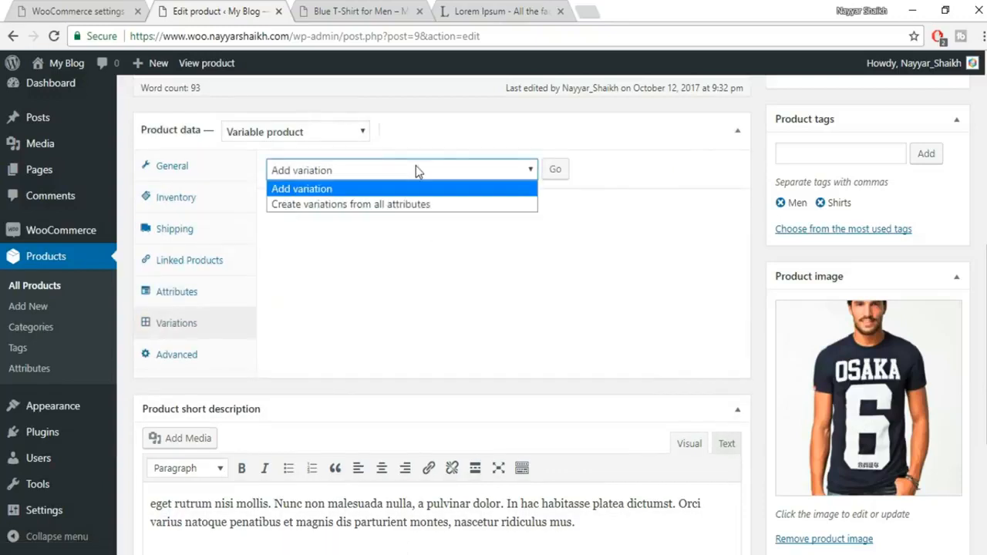
click(350, 204)
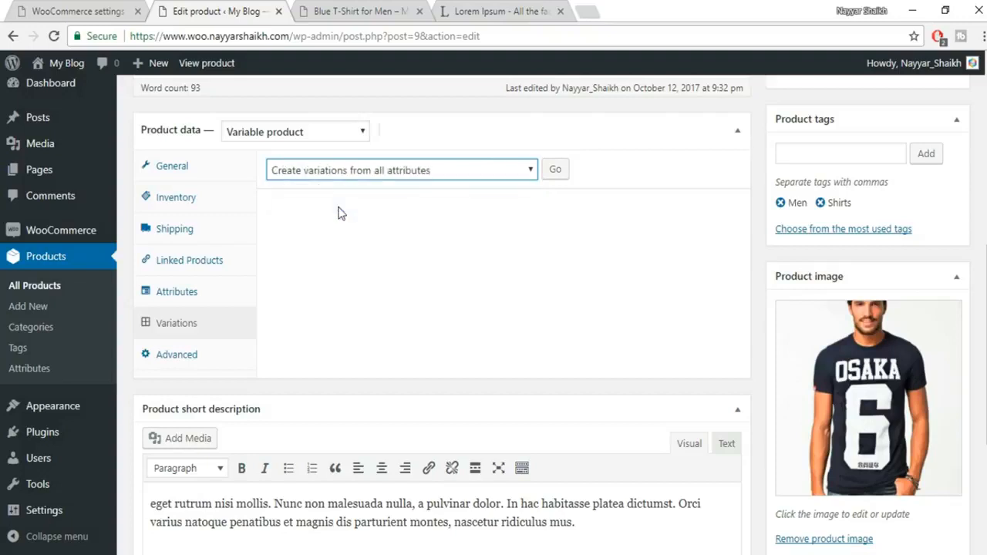
click(555, 171)
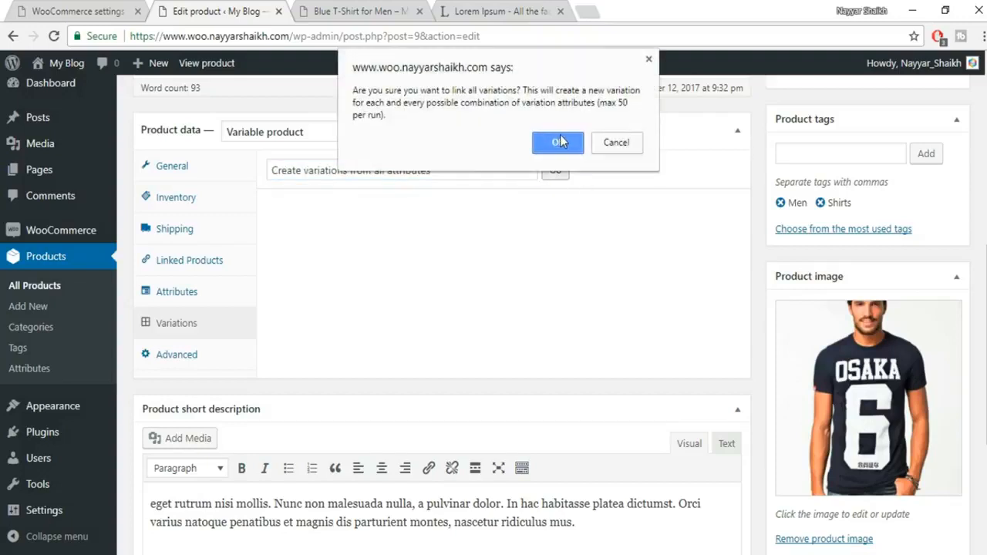
click(559, 144)
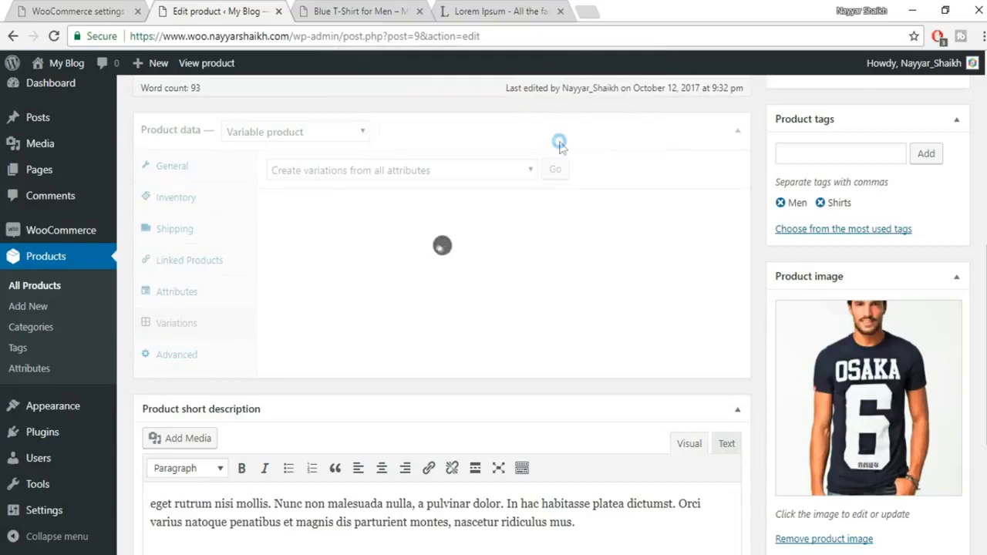
click(611, 120)
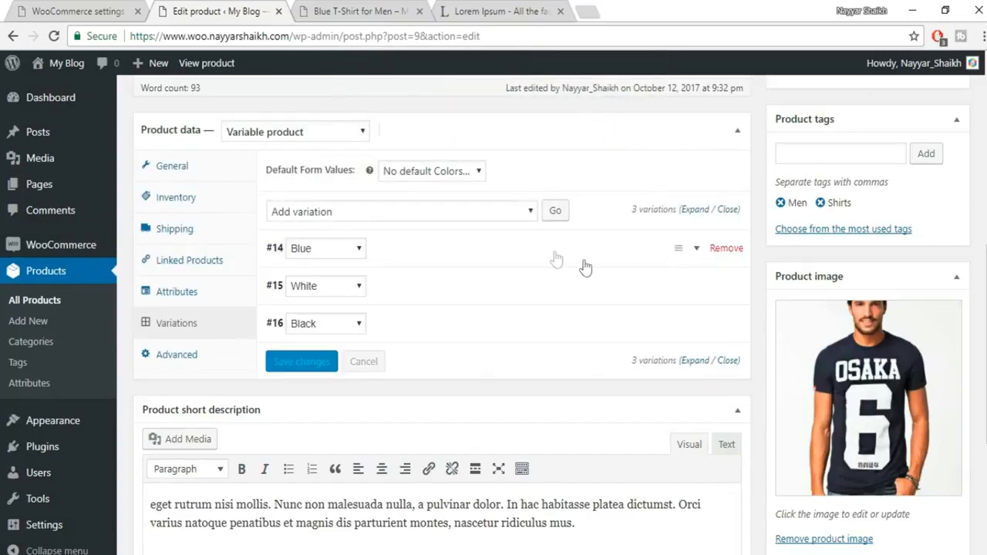
click(698, 251)
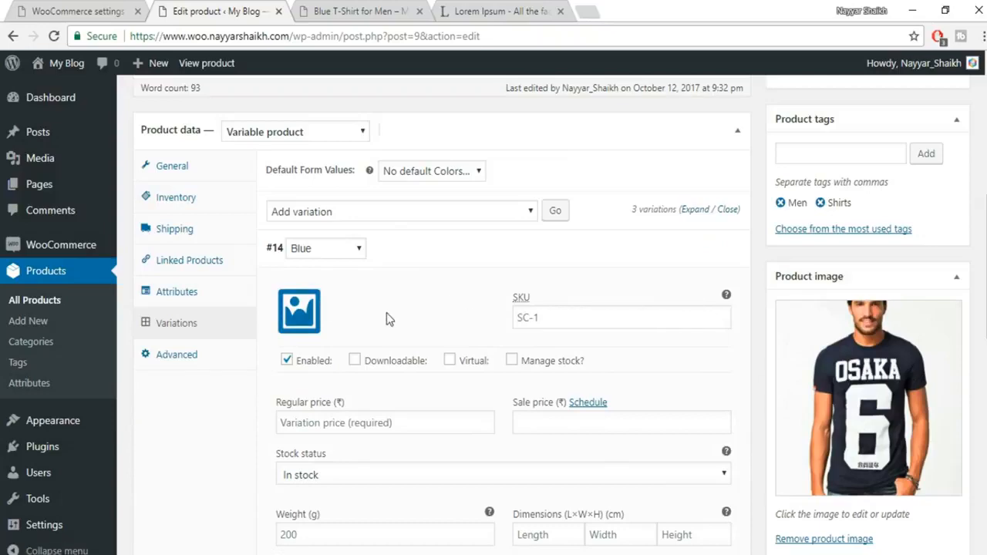
- Set the front-view T-shirt photo as the Blue variation's image
scroll(339, 256, down, 1)
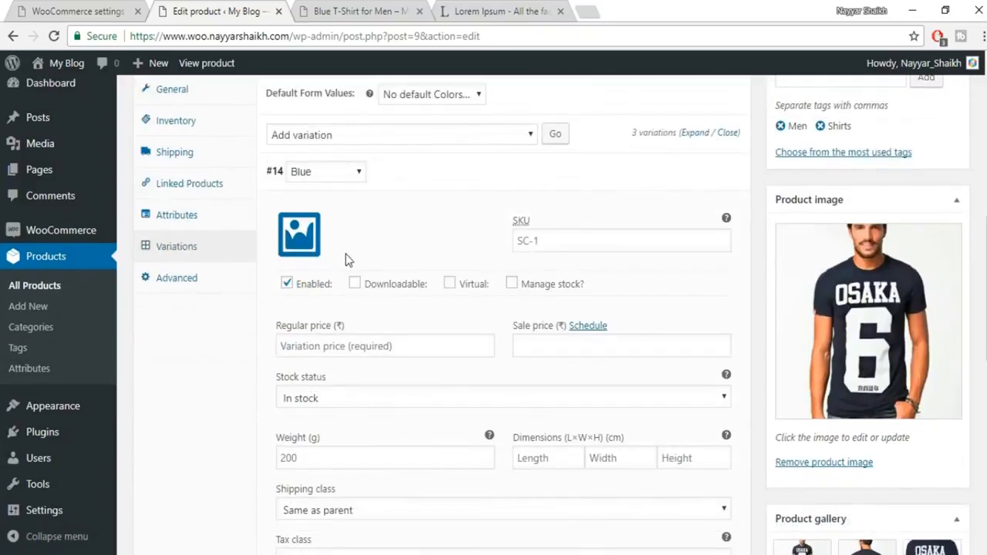
click(294, 237)
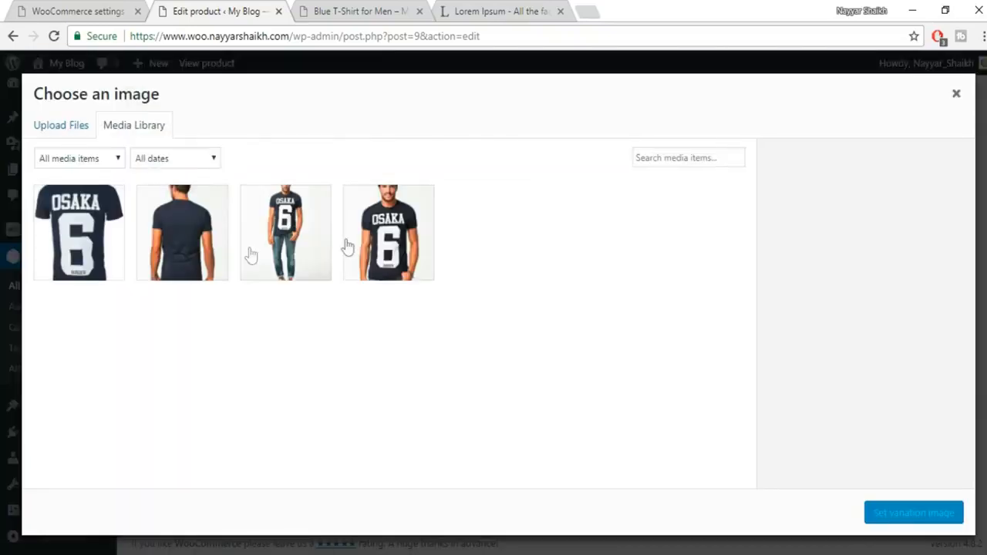
click(397, 245)
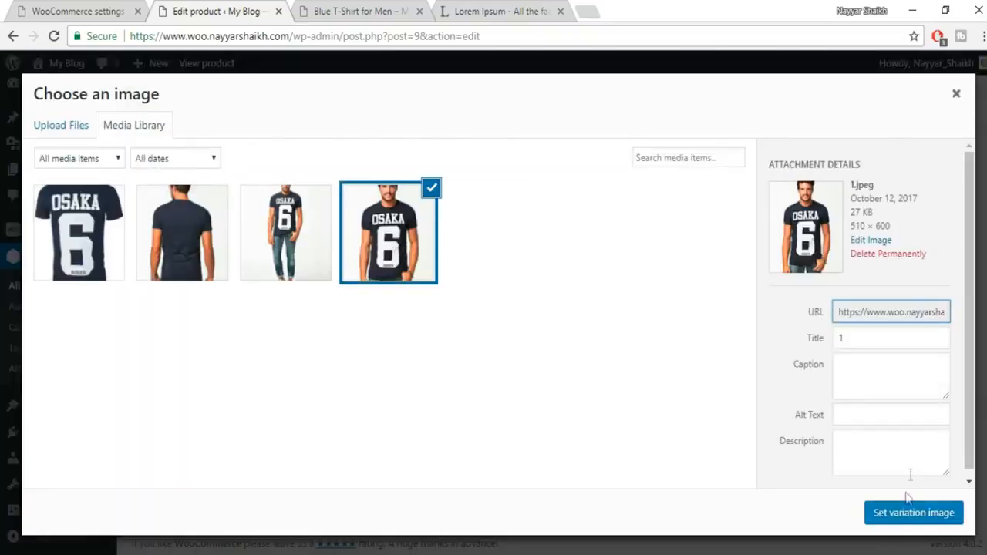
click(910, 512)
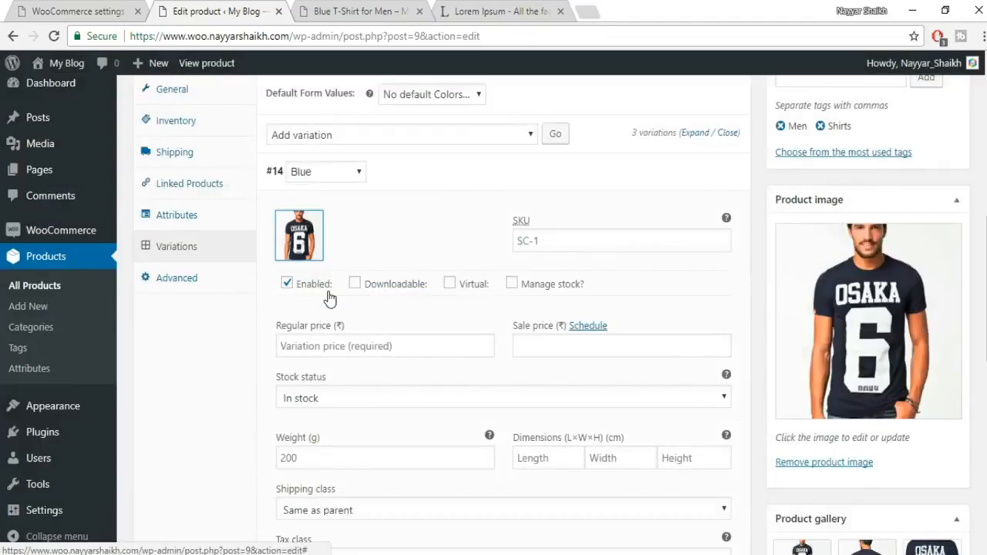
- Give the Blue variation a regular price of 600 and expand the White variation
click(361, 344)
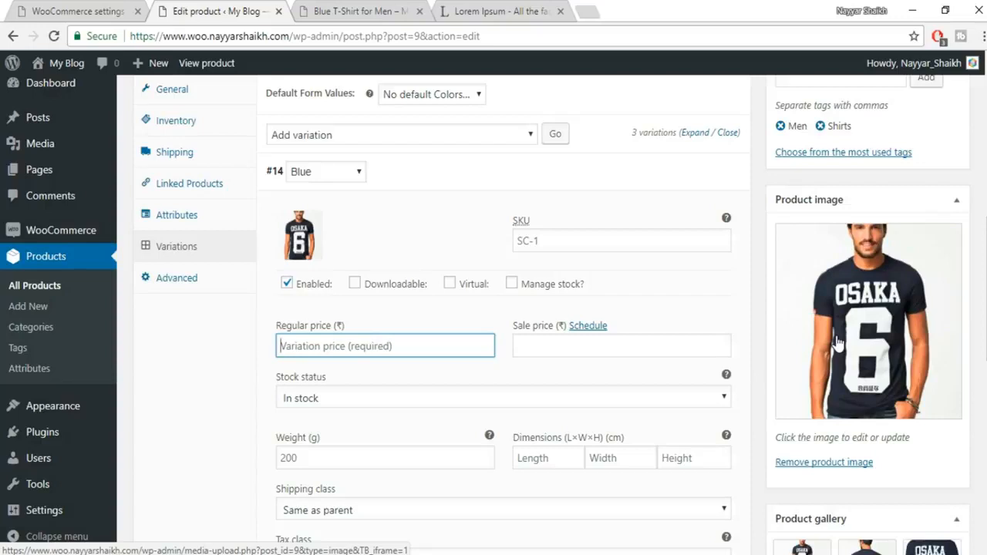
text(600)
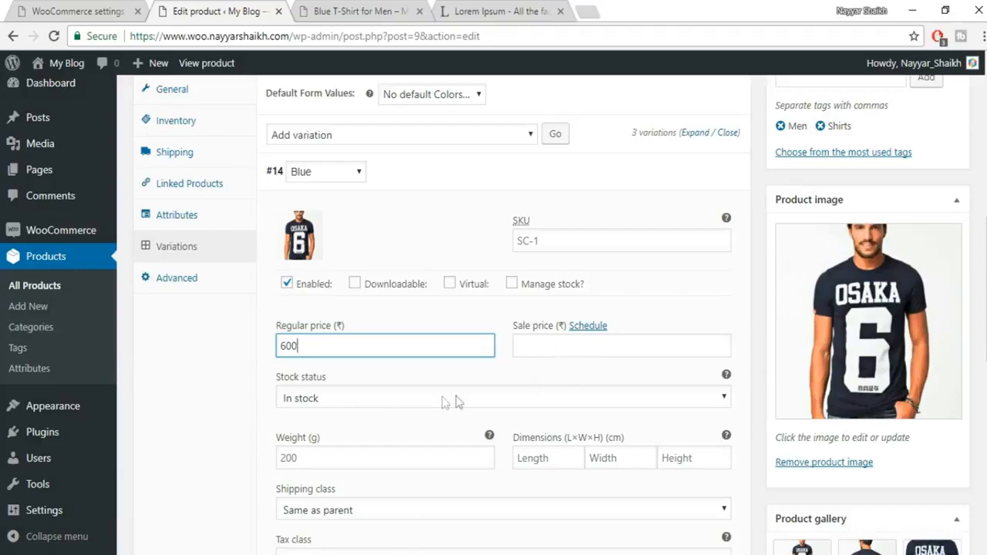
scroll(456, 396, down, 3)
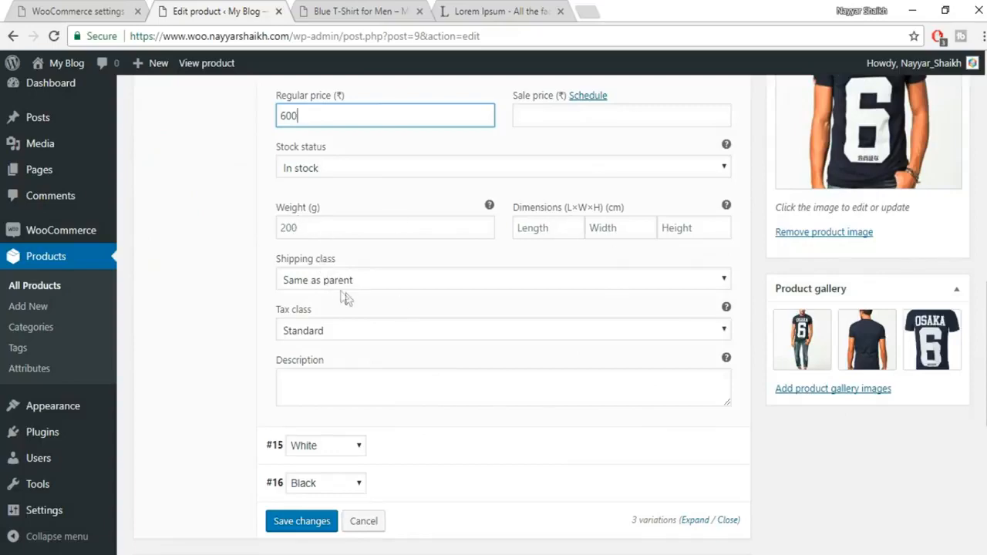
scroll(397, 366, down, 1)
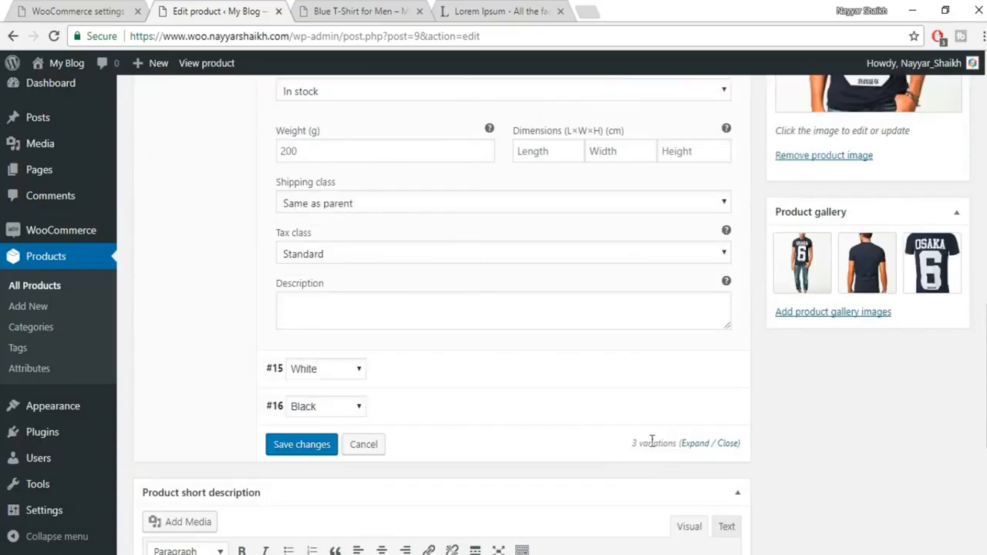
click(700, 378)
scroll(700, 376, down, 1)
scroll(700, 379, down, 3)
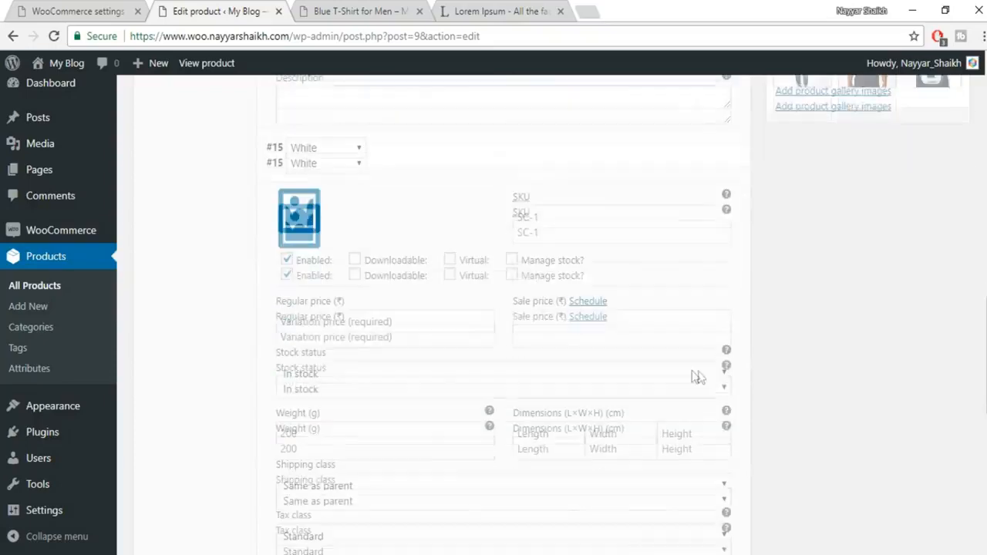
- Upload image 9 as the White variation's image and set its regular price to 500
click(307, 208)
click(52, 133)
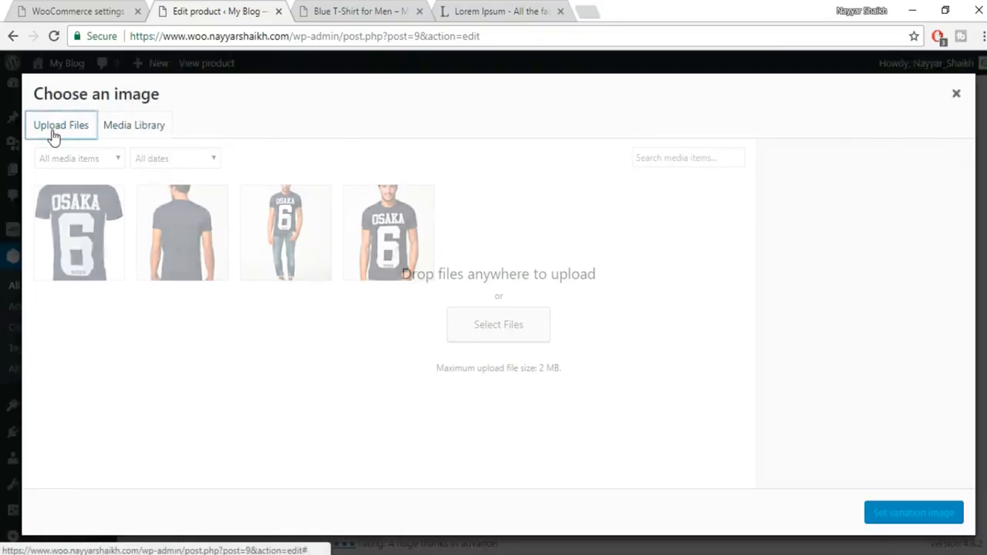
click(488, 338)
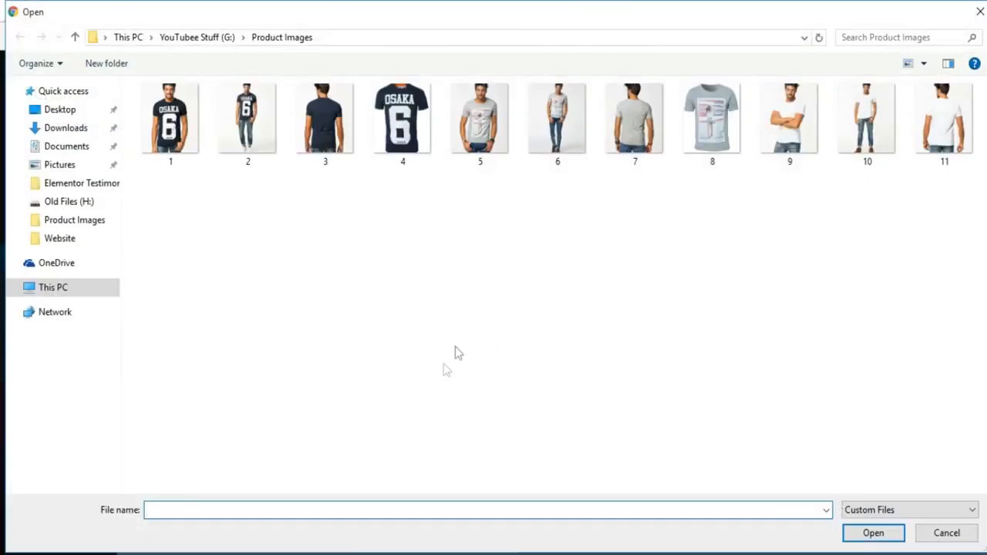
click(795, 143)
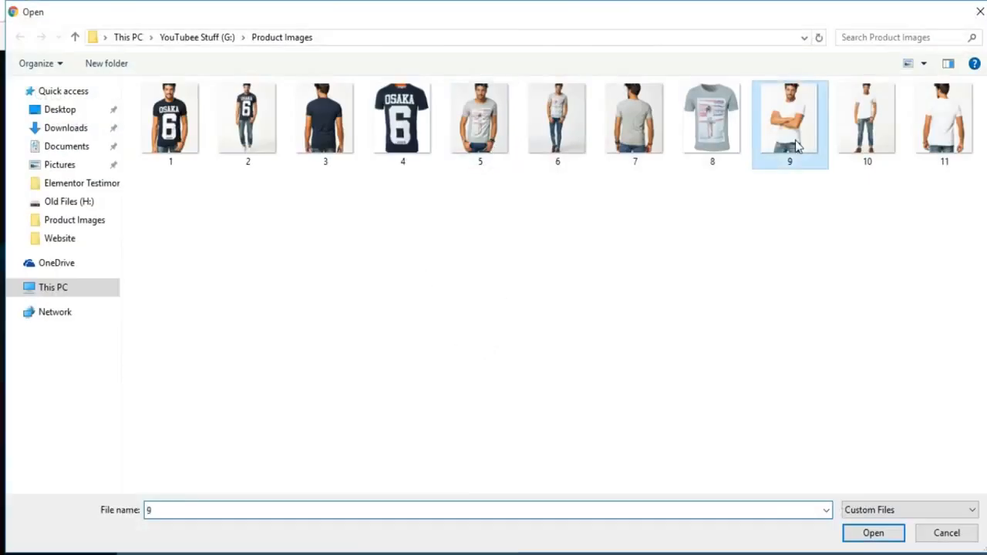
click(874, 533)
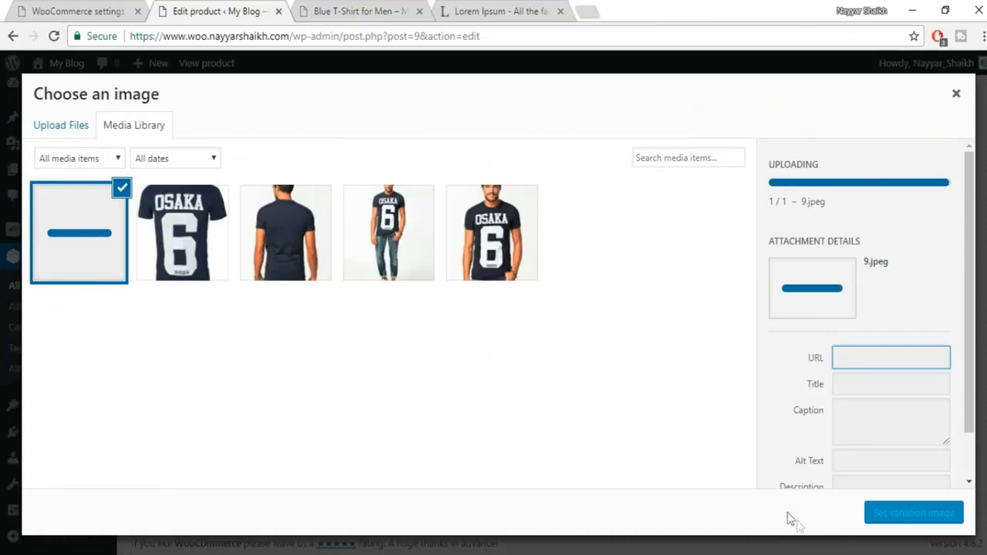
click(904, 517)
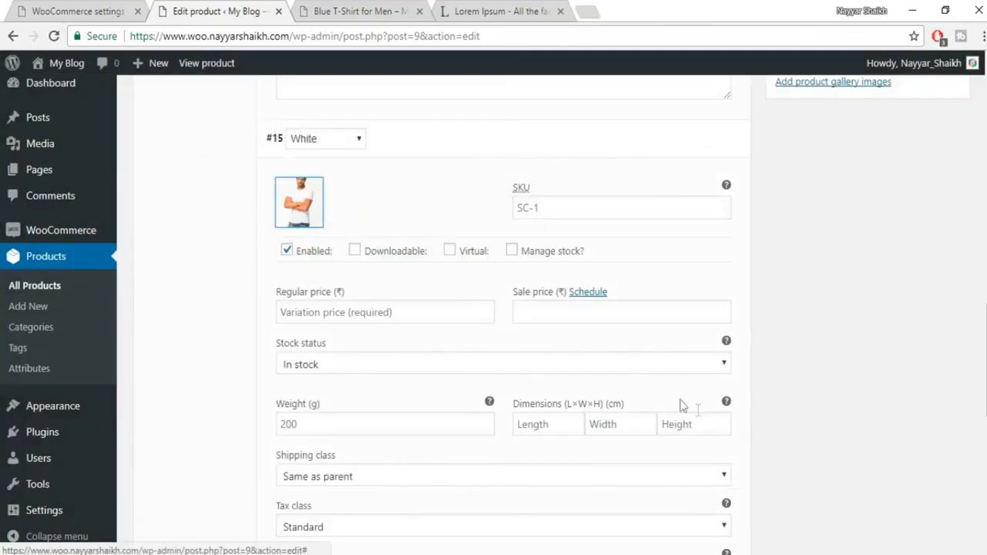
scroll(540, 309, down, 1)
click(361, 236)
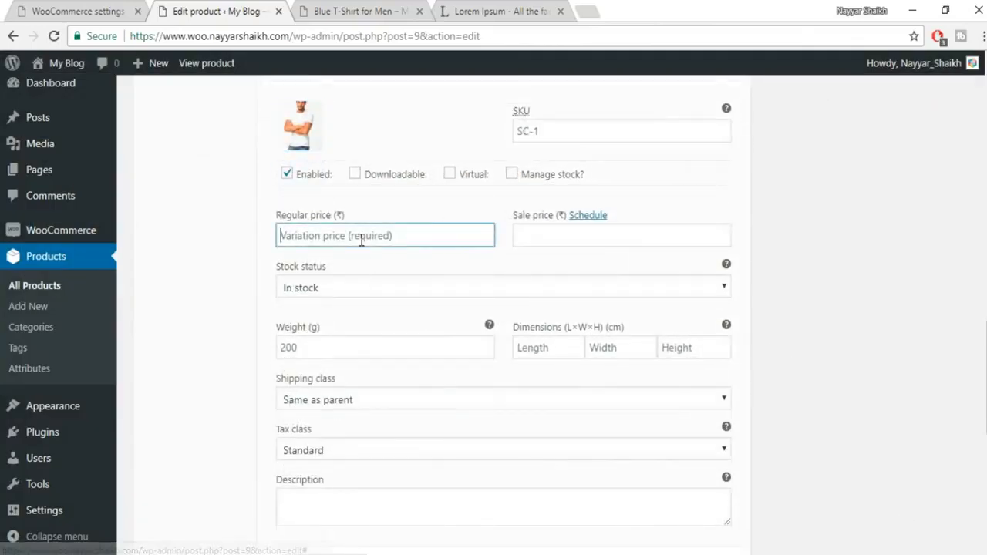
text(500)
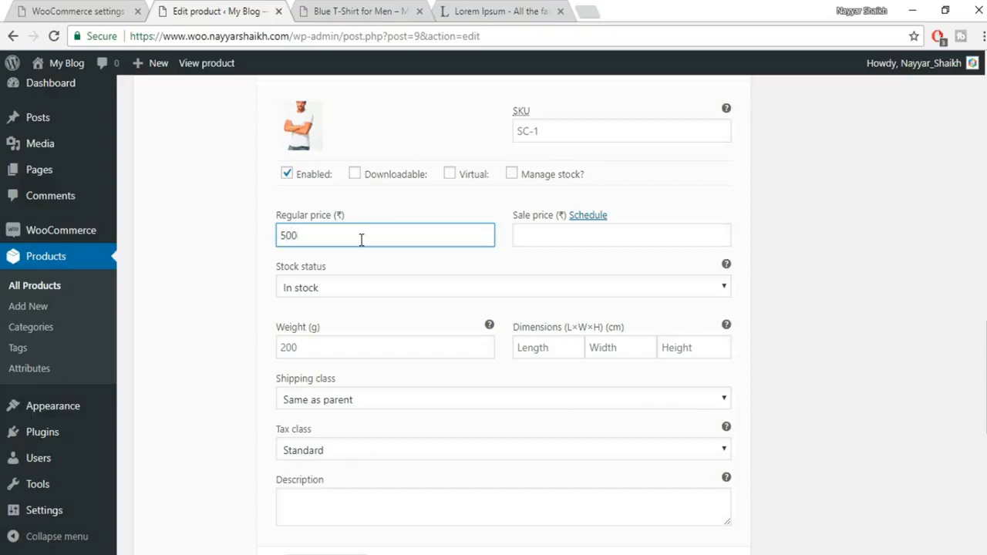
- Expand the Black variation, upload grey T-shirt image 5 as its image, and price it at 400
scroll(821, 357, down, 2)
scroll(821, 357, down, 1)
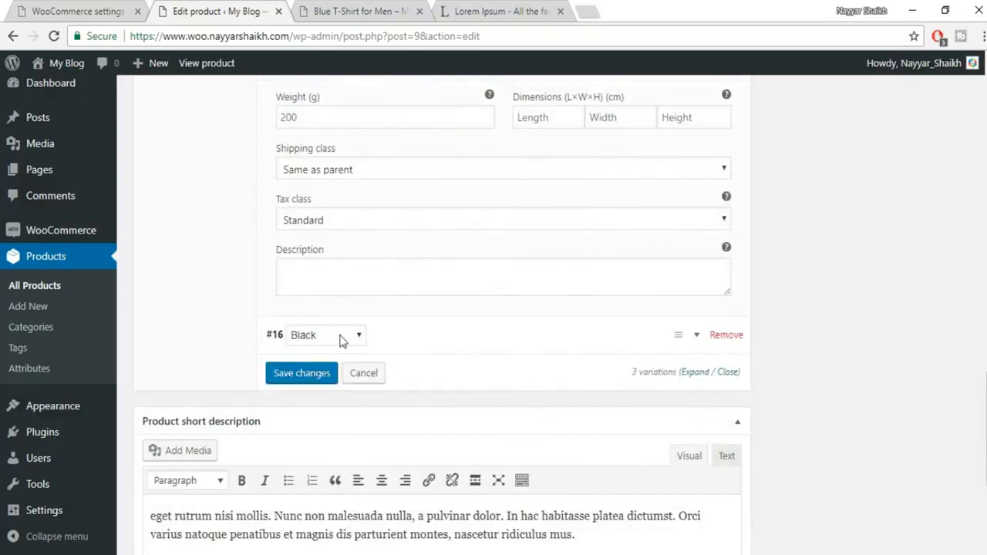
click(698, 337)
scroll(783, 329, down, 3)
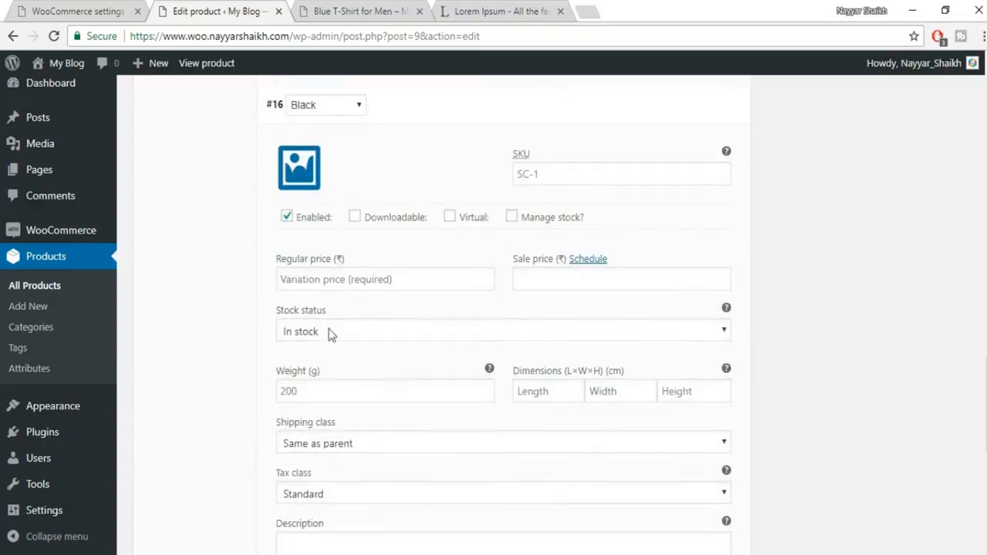
click(301, 172)
click(48, 131)
click(480, 318)
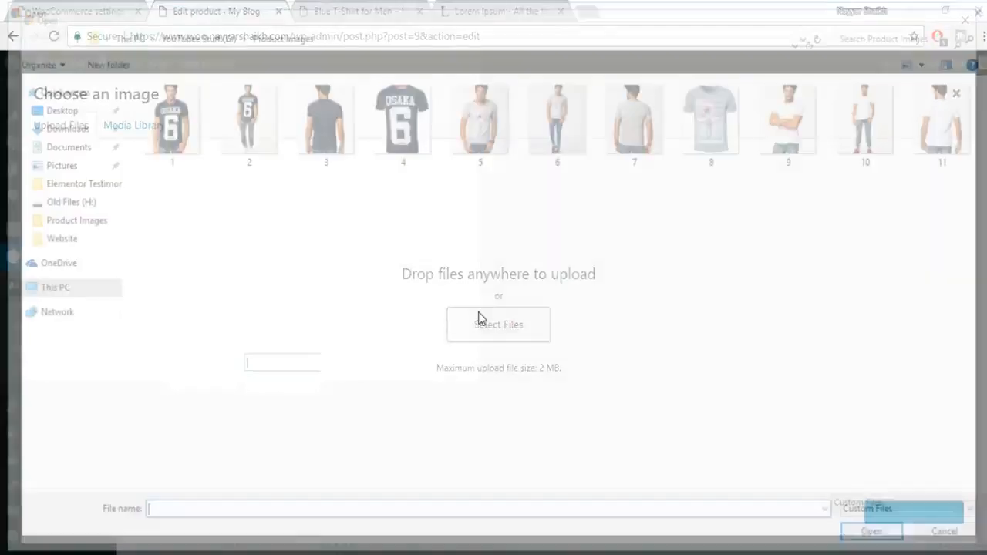
click(480, 135)
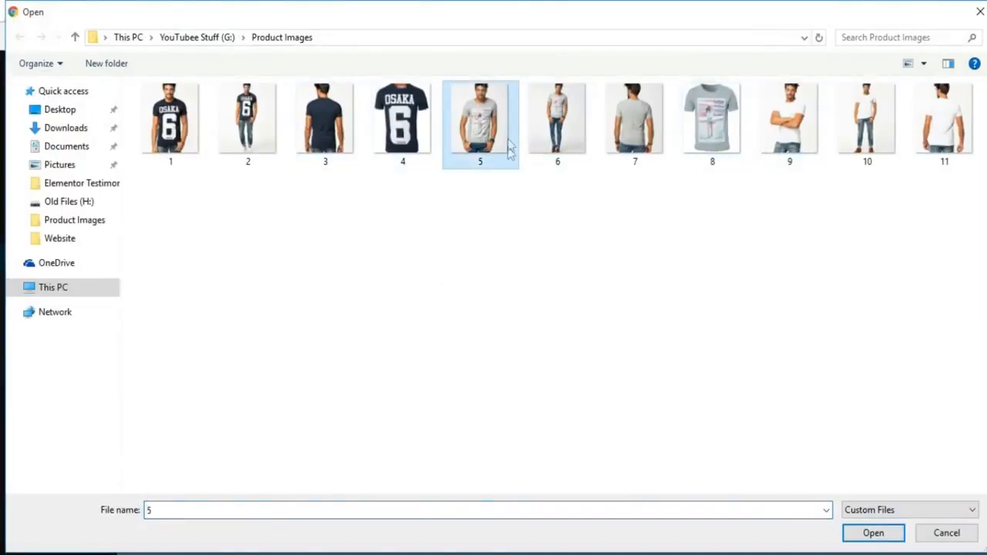
click(858, 532)
click(954, 520)
click(399, 279)
text(400)
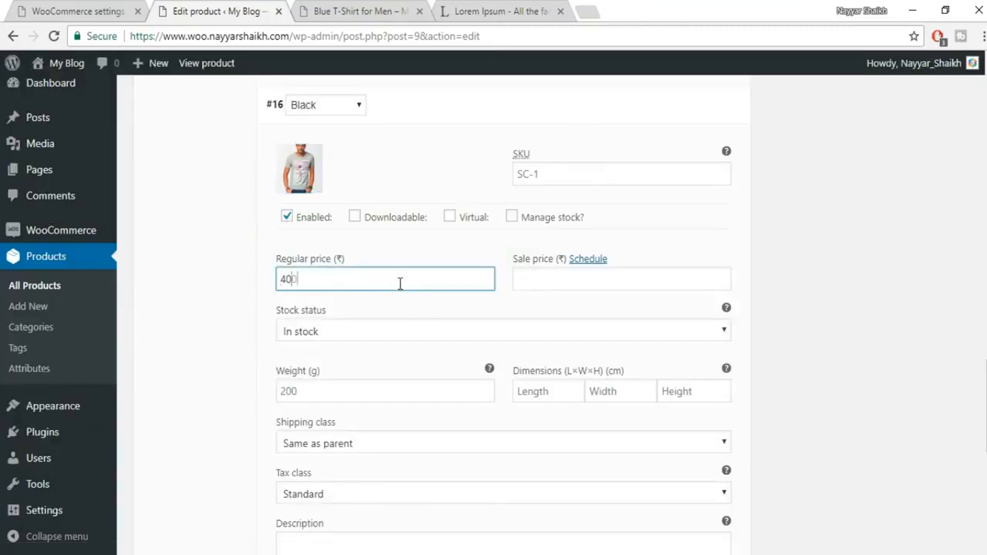
- Save the variation changes, update the product, and reload its shop page
scroll(704, 381, down, 5)
click(284, 231)
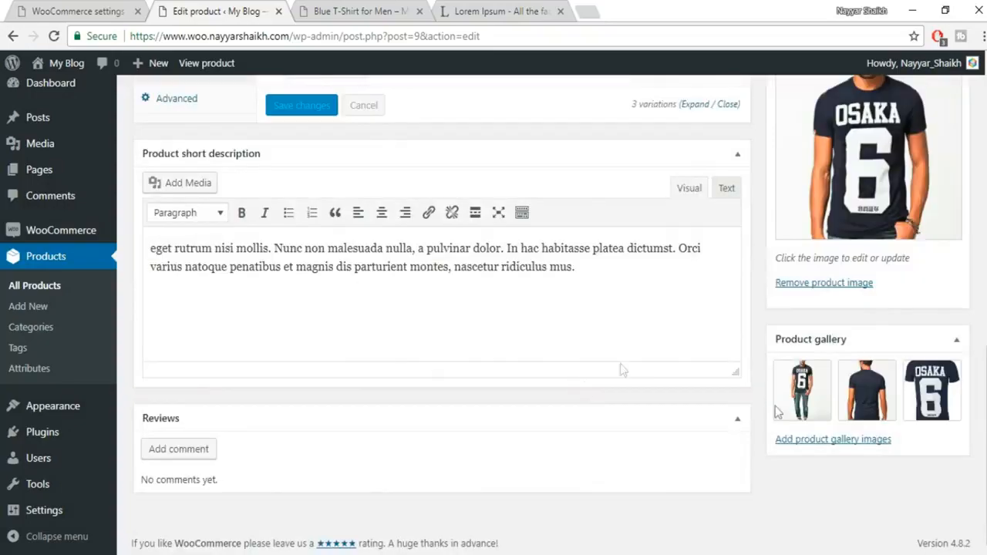
scroll(837, 440, up, 3)
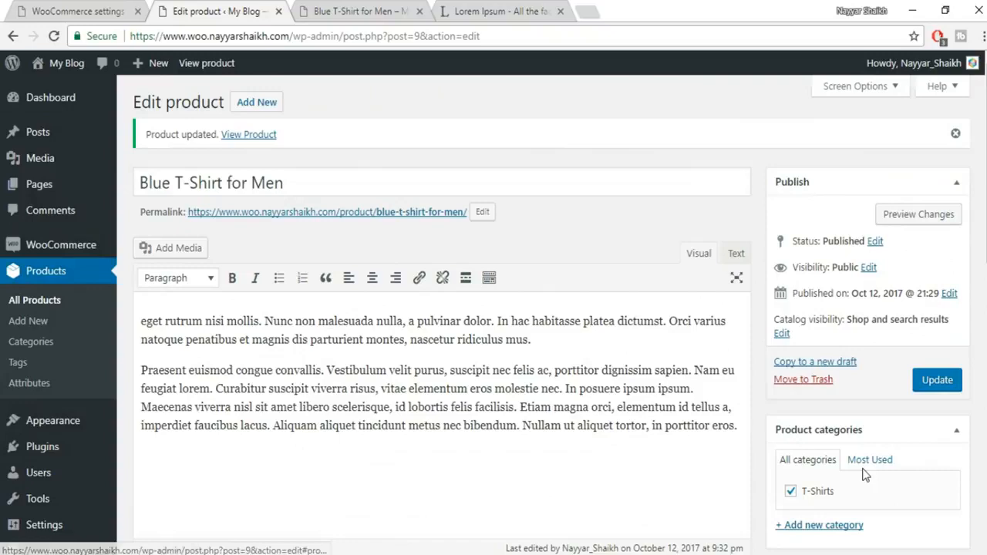
scroll(806, 274, down, 3)
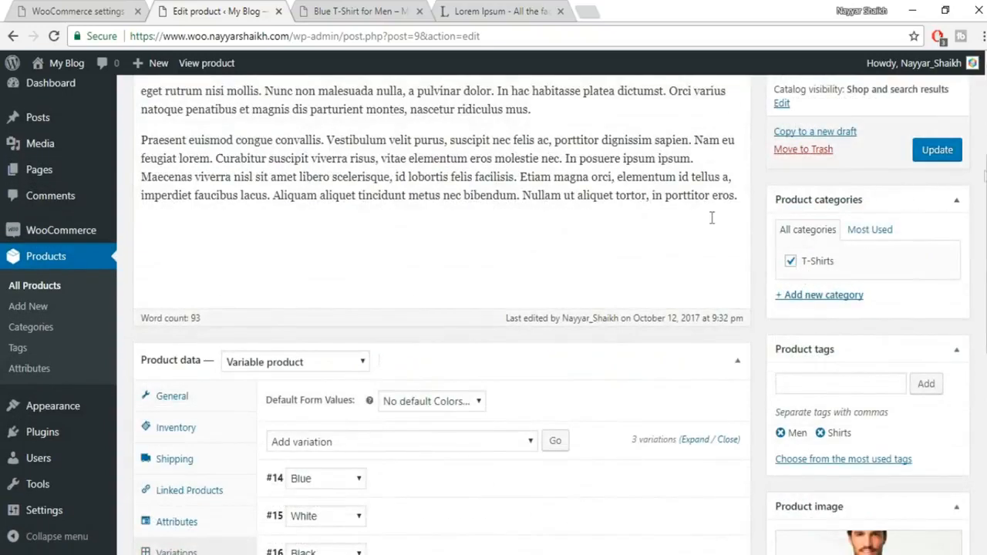
scroll(652, 409, down, 4)
scroll(652, 414, up, 1)
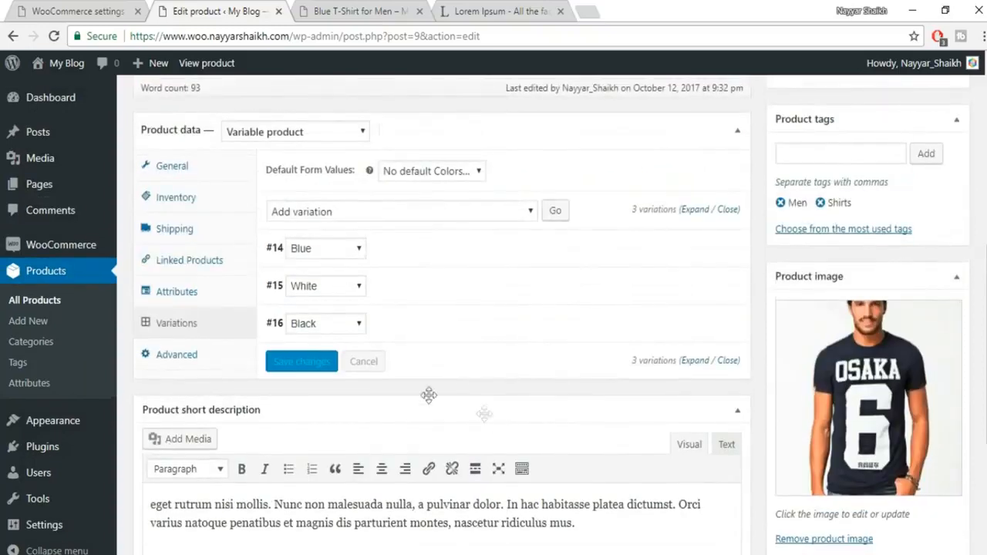
scroll(502, 386, up, 5)
click(937, 304)
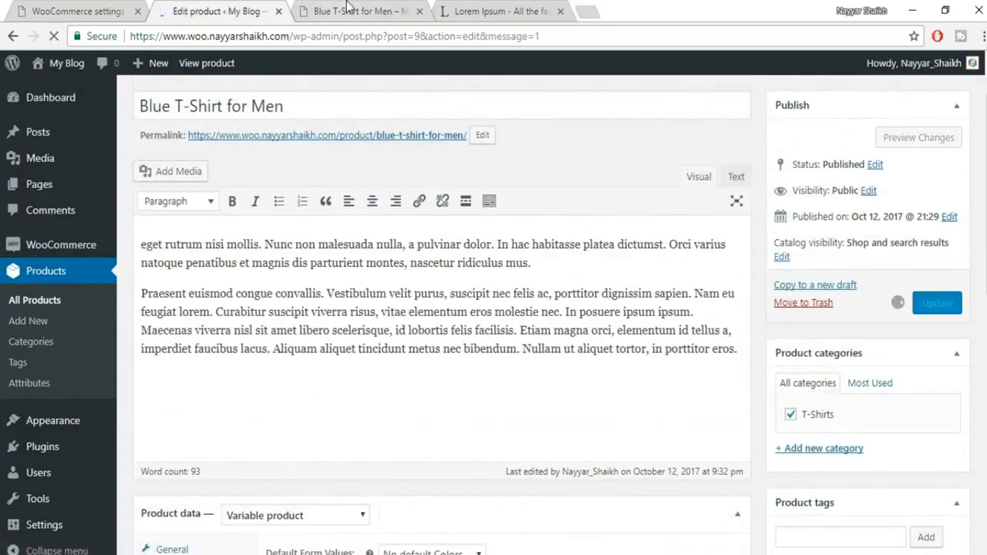
click(347, 10)
click(54, 37)
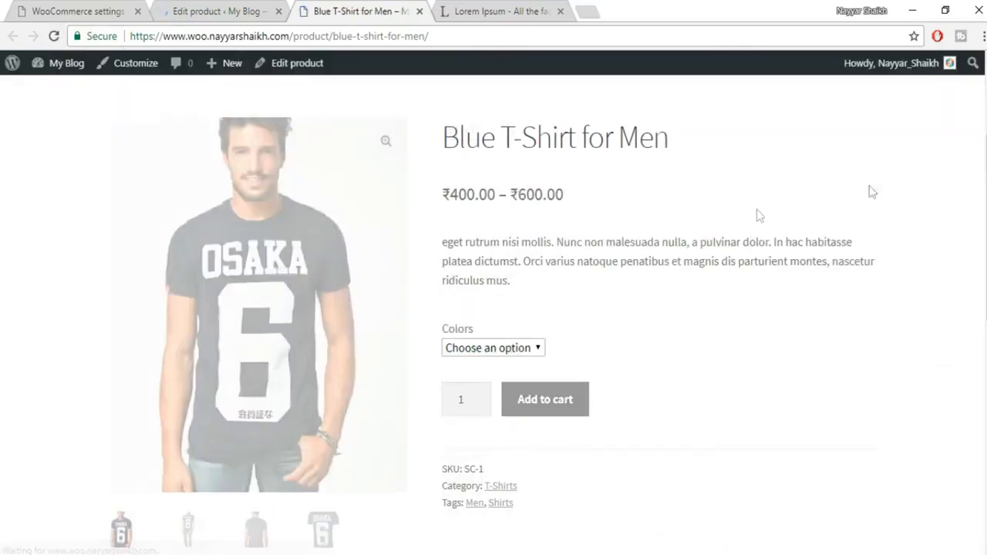
- Check the ₹400.00 – ₹600.00 price range and Blue's ₹600.00 price and stock on the shop page
drag(443, 192, 606, 192)
click(605, 193)
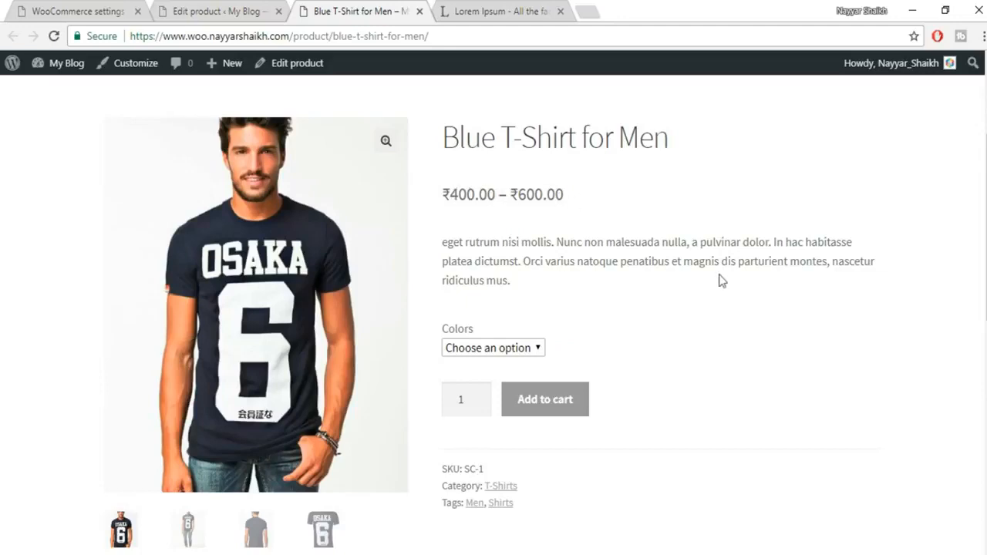
click(479, 352)
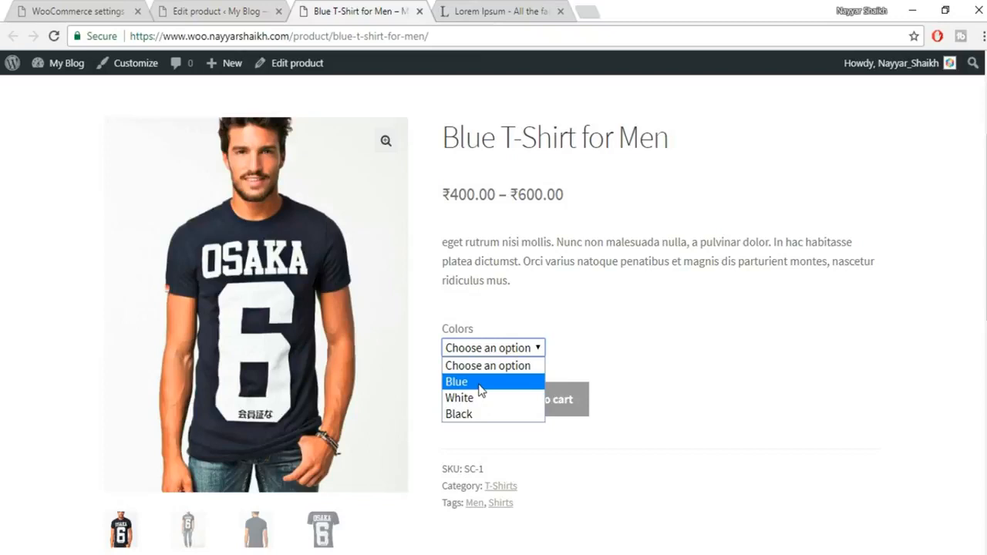
click(478, 382)
drag(445, 381, 507, 386)
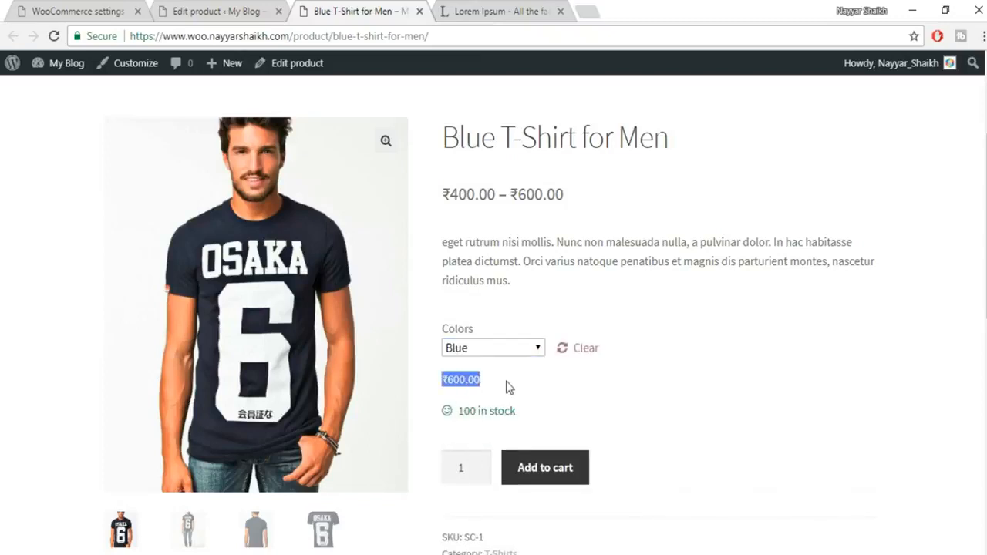
click(519, 385)
drag(544, 413, 463, 412)
click(515, 381)
- Select White in the Colors dropdown to check its price and image
click(504, 349)
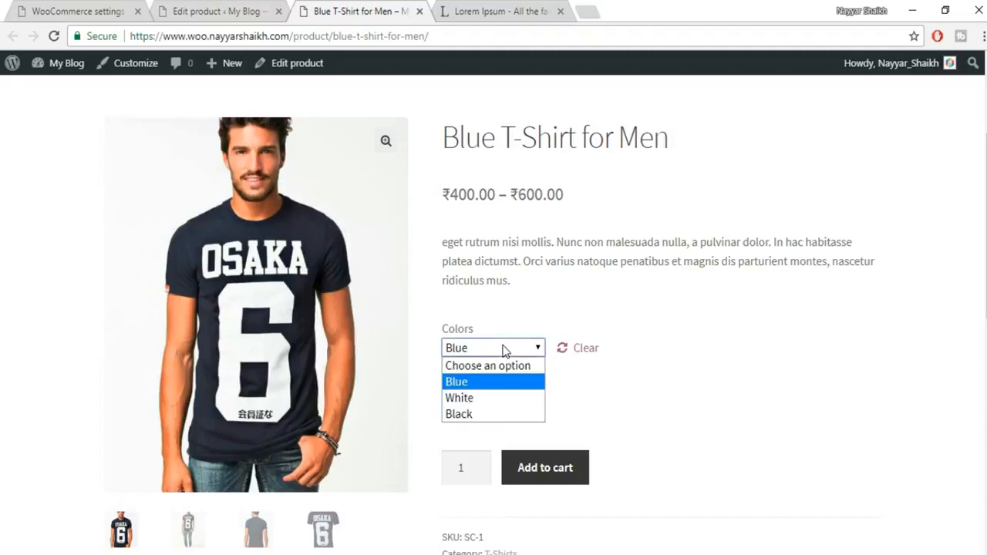
click(487, 406)
drag(502, 386, 444, 388)
click(446, 386)
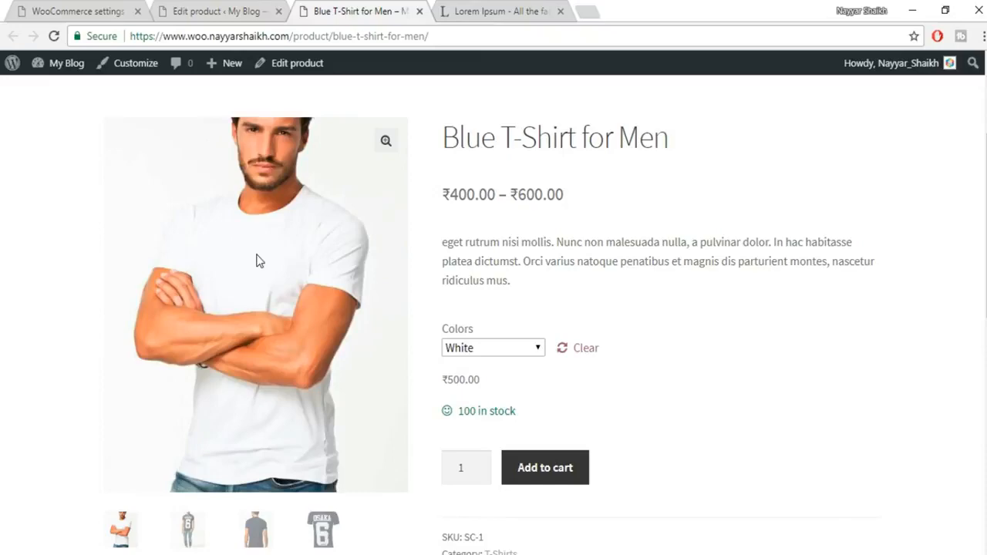
- Select Black to check its ₹400.00 price and 100 in stock, then return to the edit tab
click(493, 348)
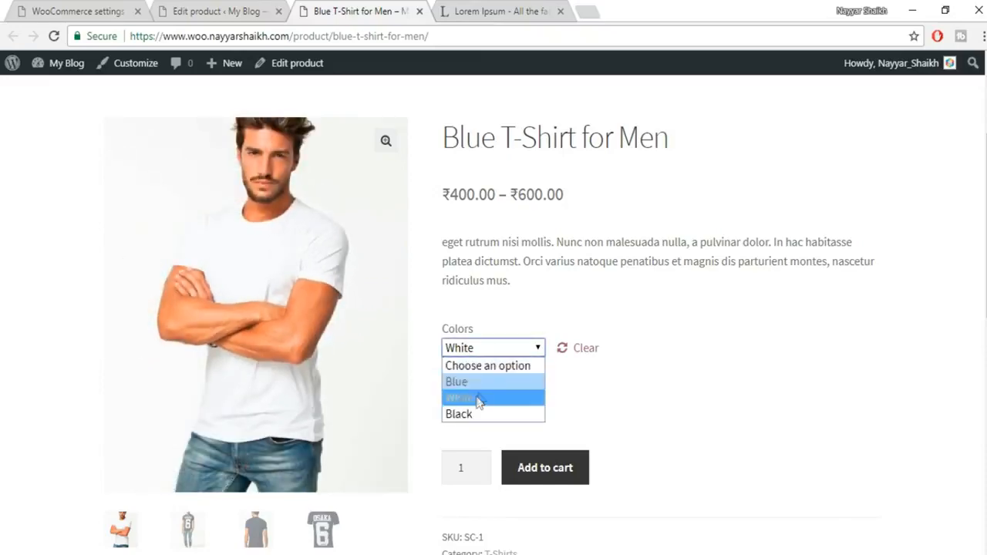
click(520, 411)
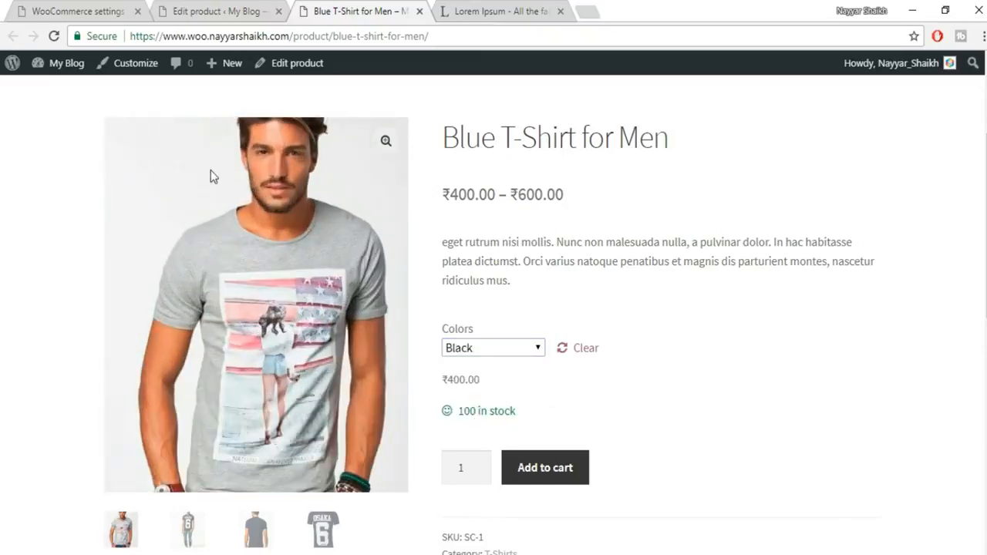
drag(492, 388, 408, 388)
click(452, 380)
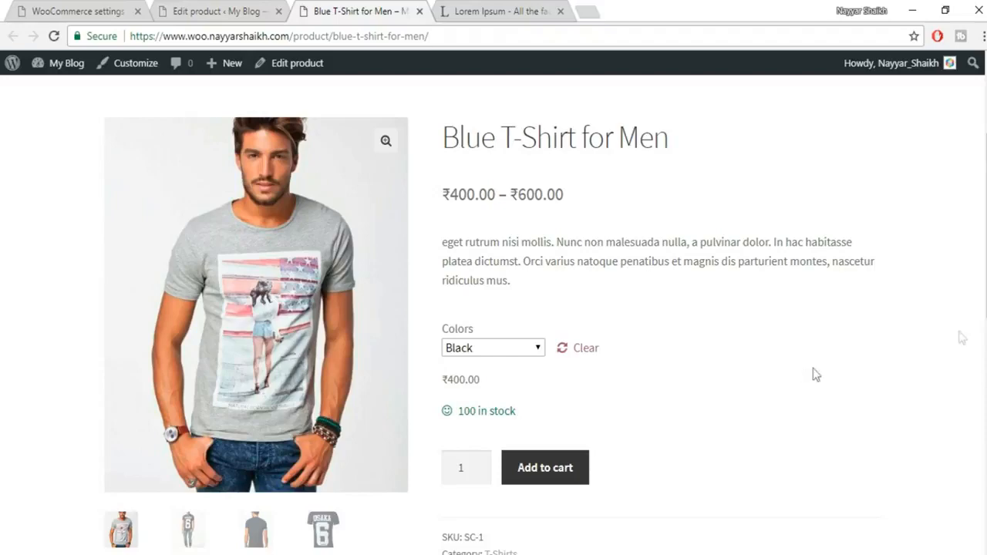
scroll(629, 395, down, 4)
scroll(631, 400, up, 3)
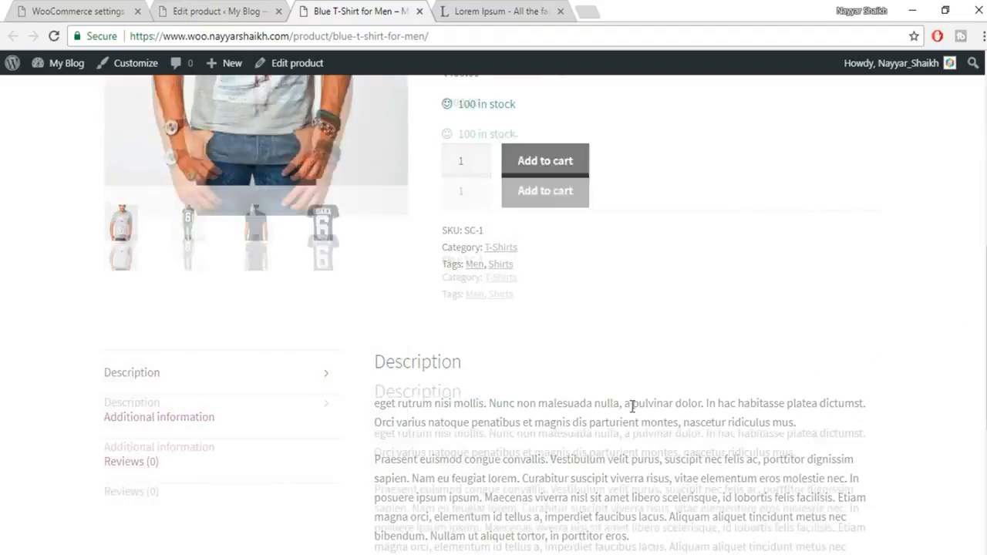
key(ctrl+shift+Tab)
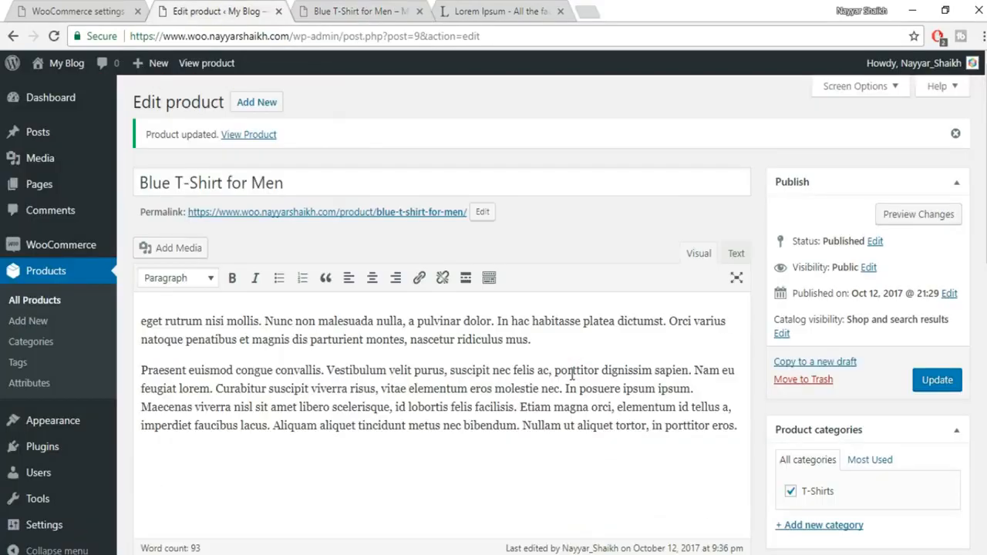
- From All Products, duplicate Blue T-Shirt for Men to open its draft copy
scroll(623, 399, down, 5)
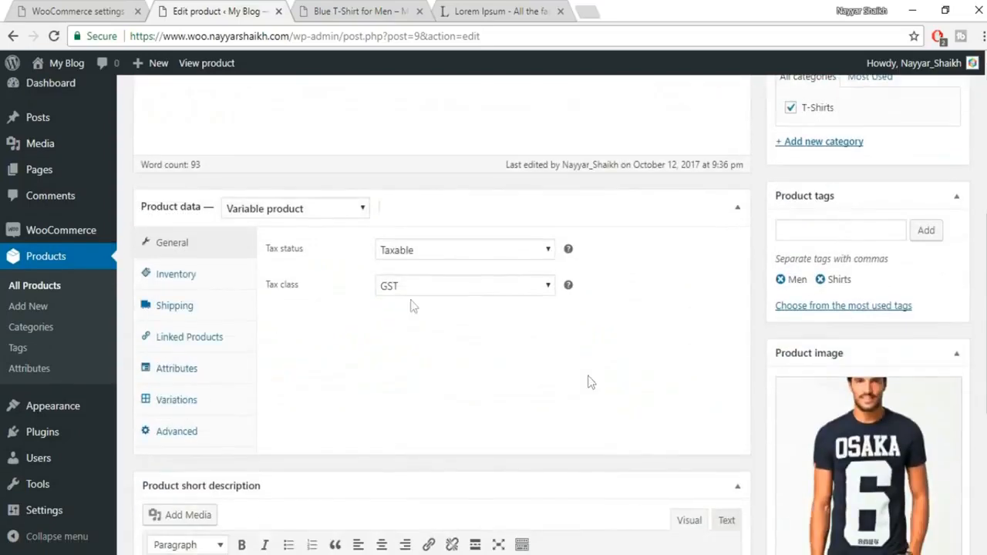
click(326, 209)
scroll(417, 302, up, 1)
scroll(423, 312, up, 4)
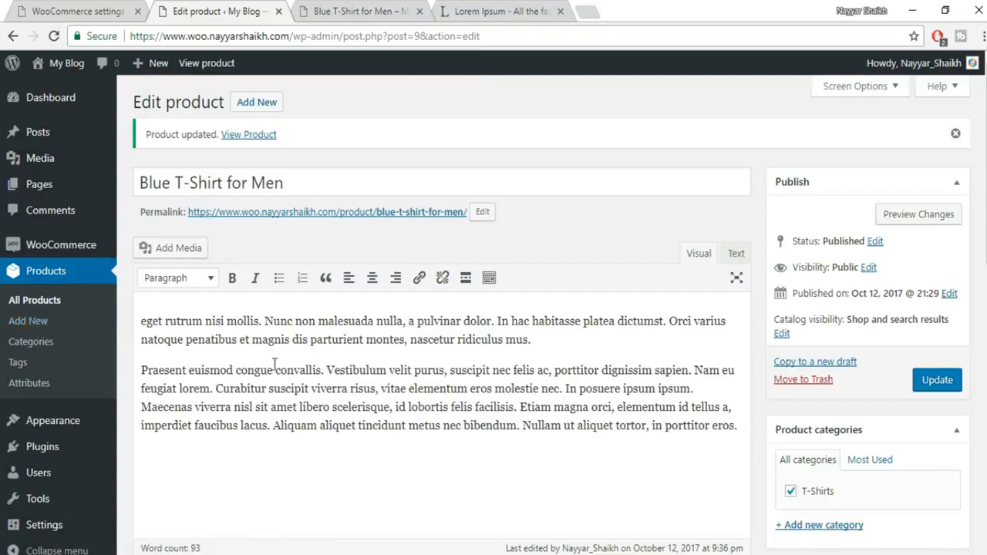
scroll(355, 346, down, 8)
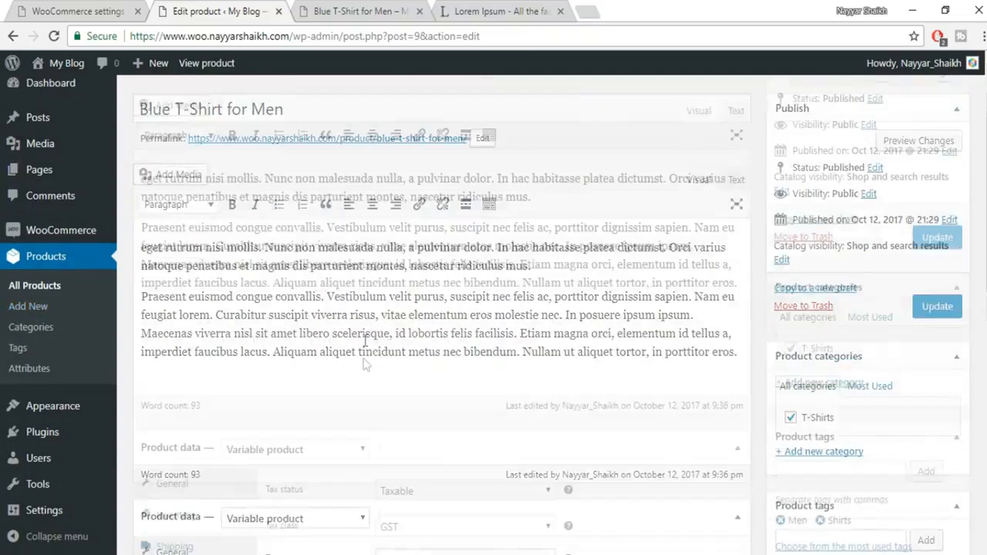
scroll(889, 438, up, 5)
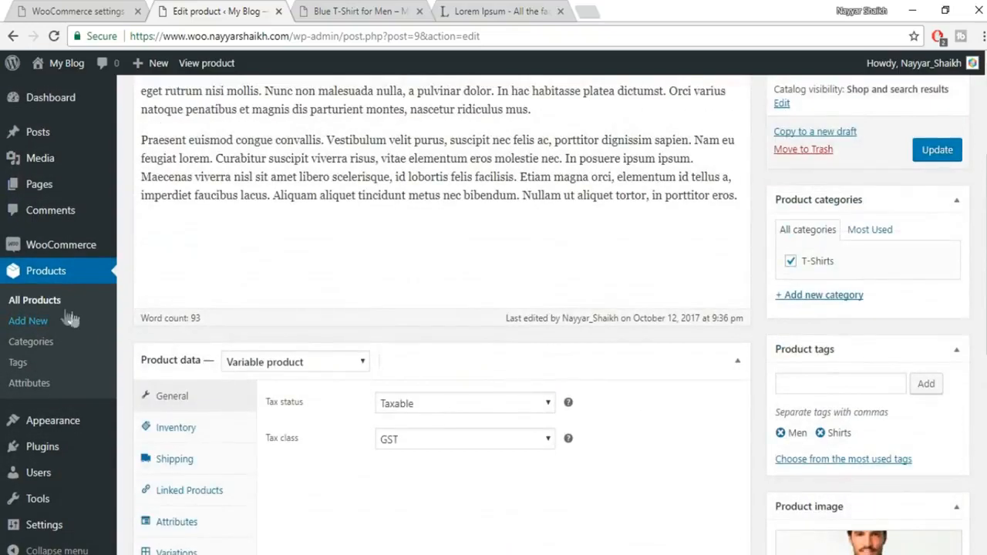
click(42, 305)
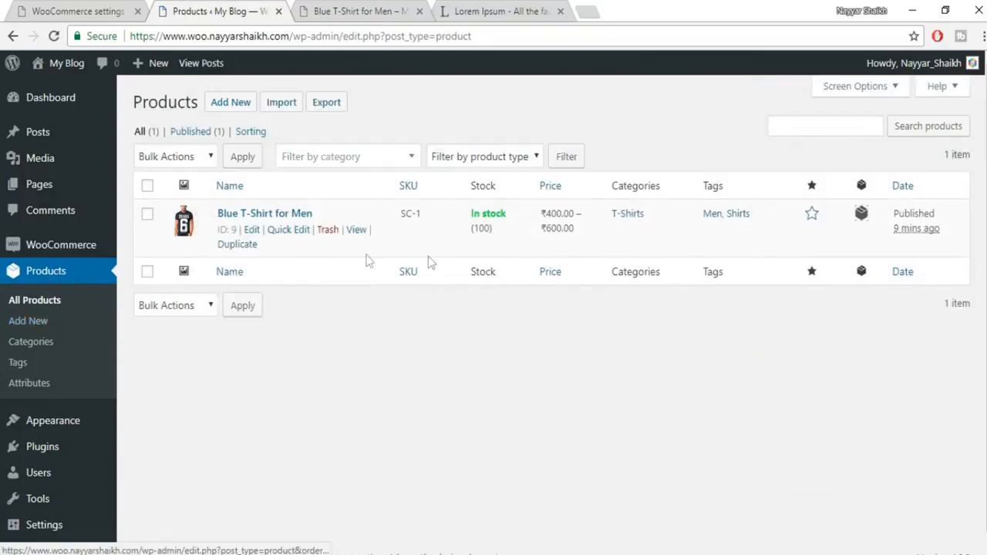
click(240, 246)
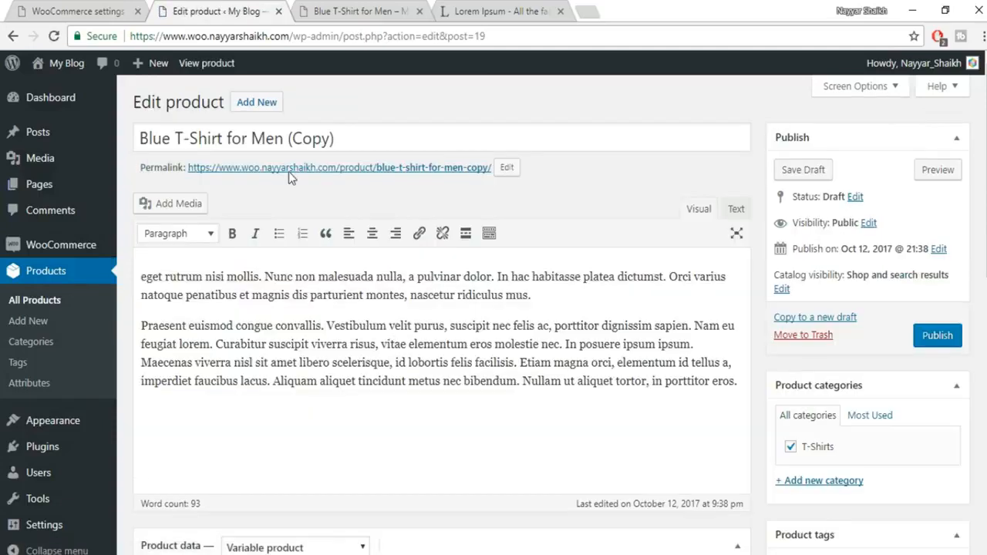
- Retitle the copy from 'Blue T-Shirt for Men (Copy)' to 'White T-Shirt for Men'
drag(170, 141, 88, 145)
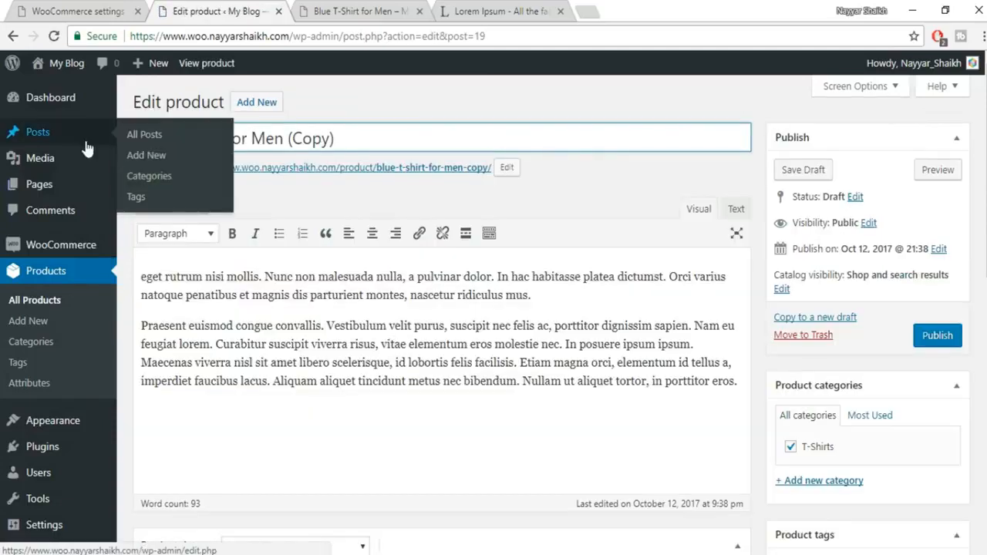
key(BackSpace)
text(White T-Shirt f)
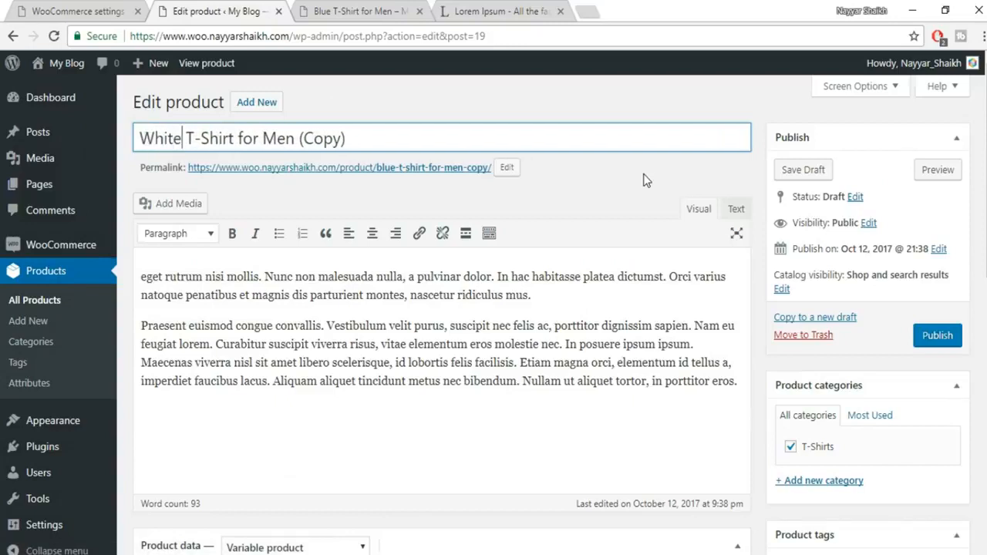
drag(355, 139, 300, 138)
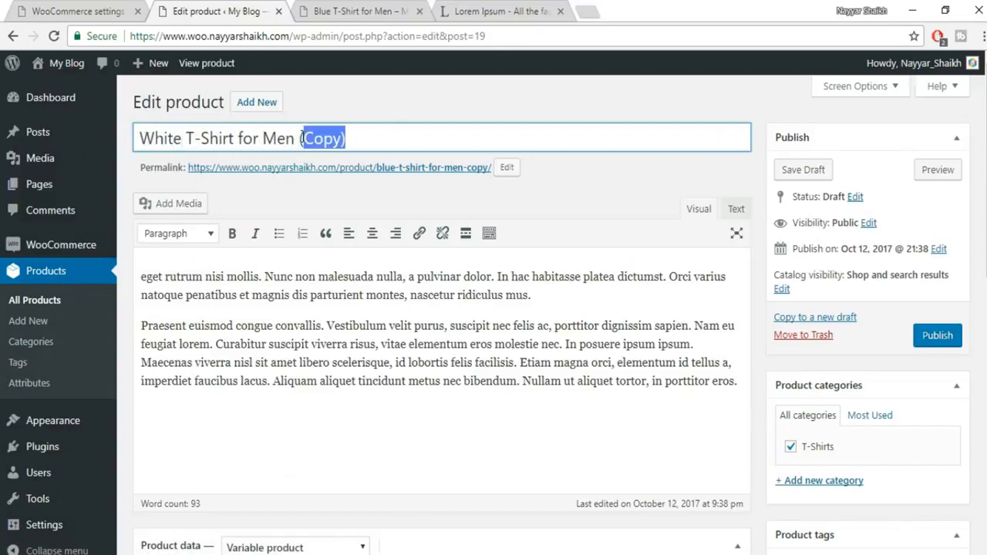
key(BackSpace)
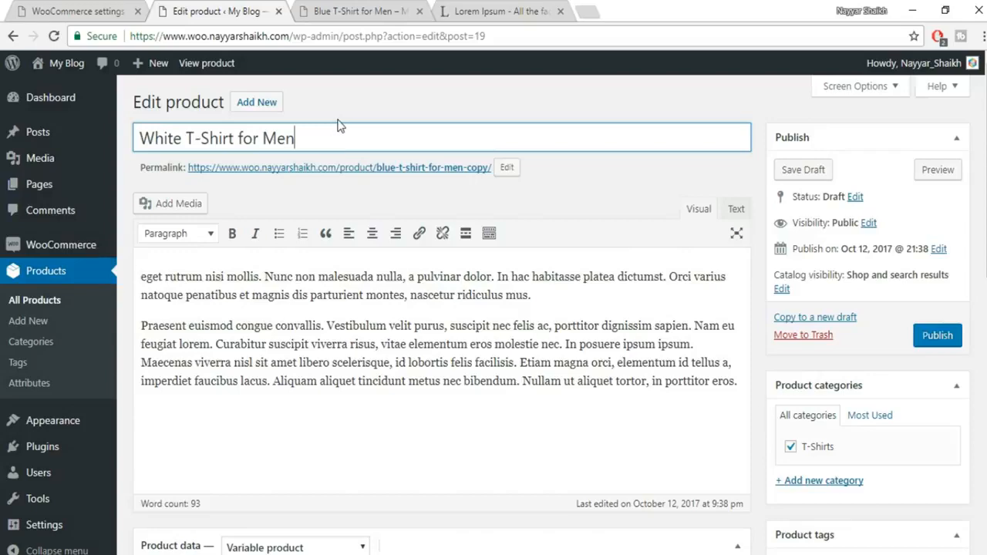
scroll(507, 292, down, 1)
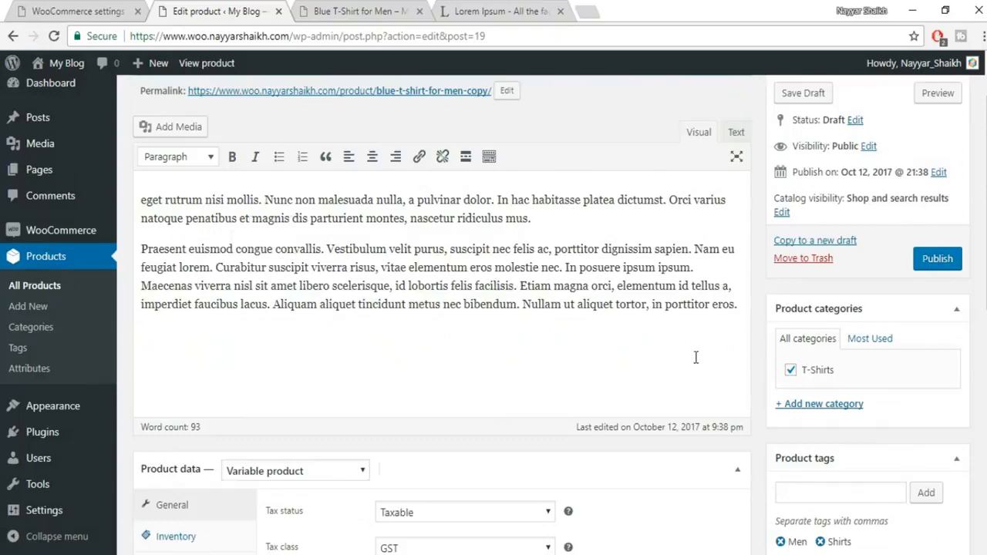
scroll(838, 368, down, 4)
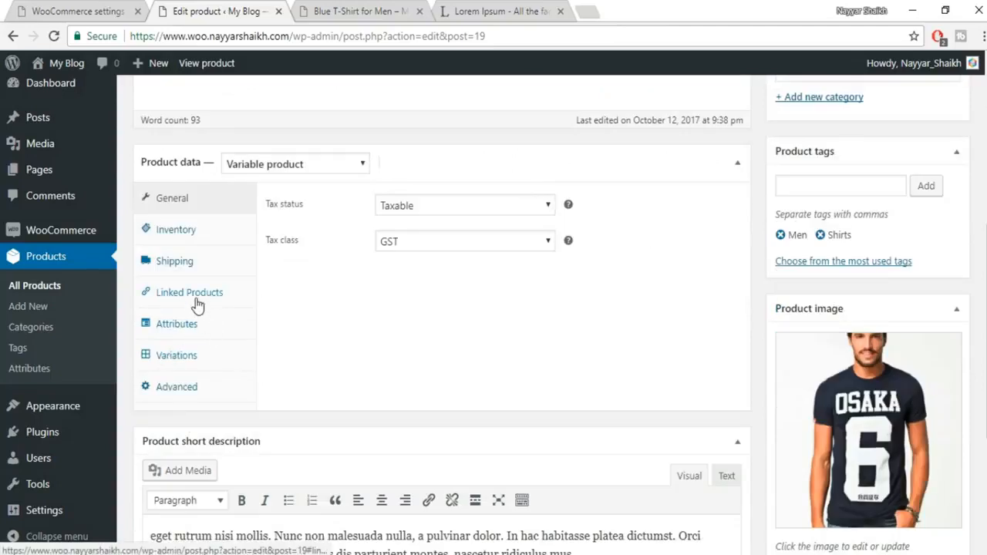
- Search 'blue' and add Blue T-Shirt for Men (SC-1) under both Upsells and Cross-sells
click(197, 301)
click(468, 209)
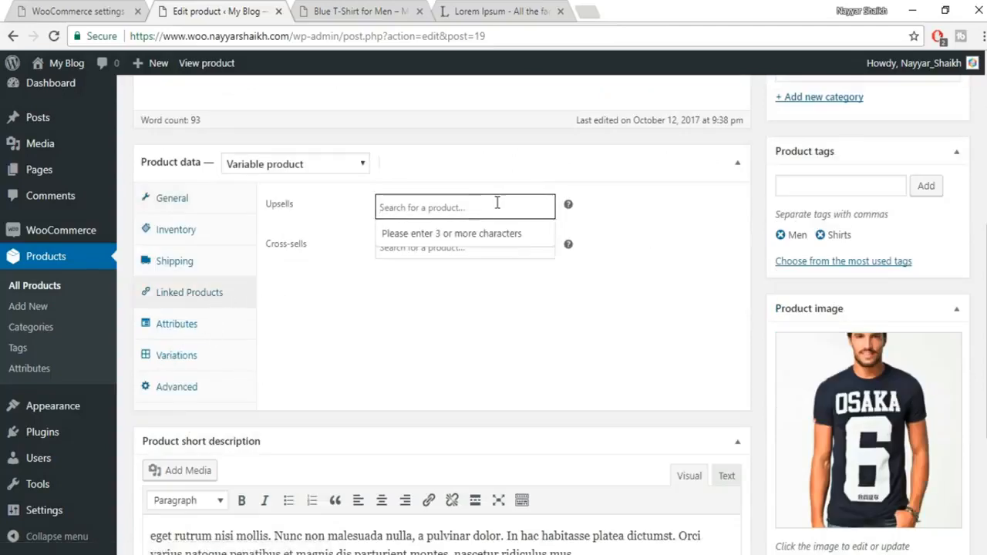
text(blue)
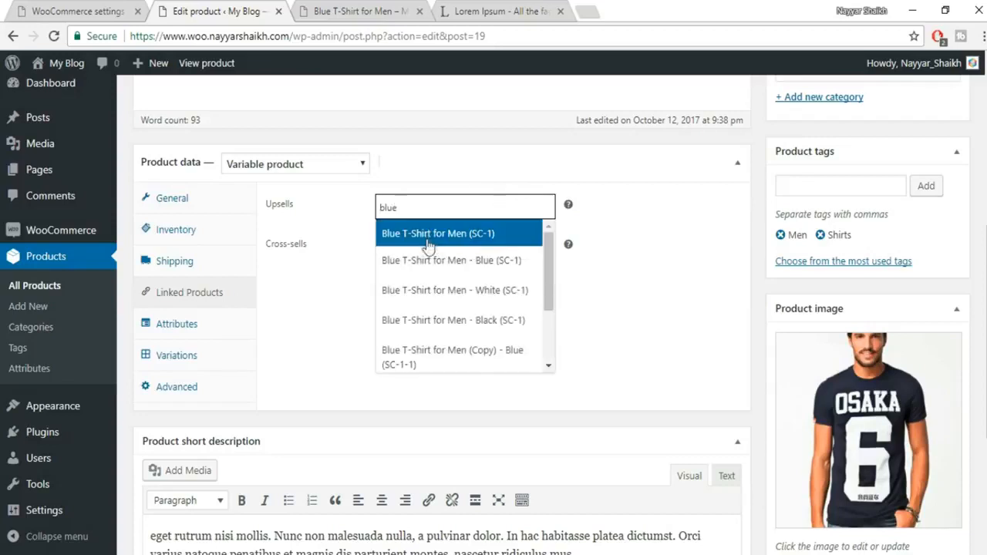
scroll(505, 339, down, 2)
scroll(507, 337, up, 2)
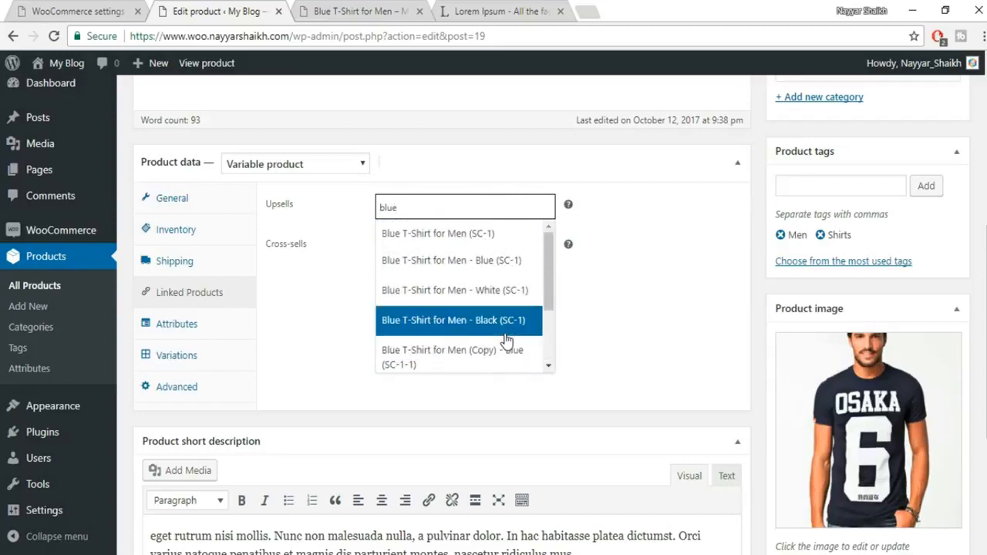
click(444, 233)
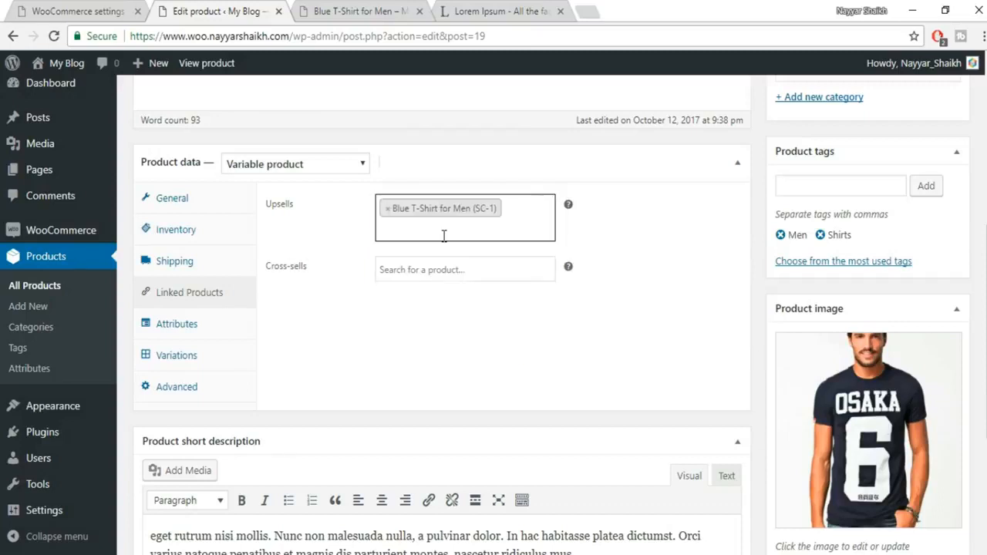
click(412, 268)
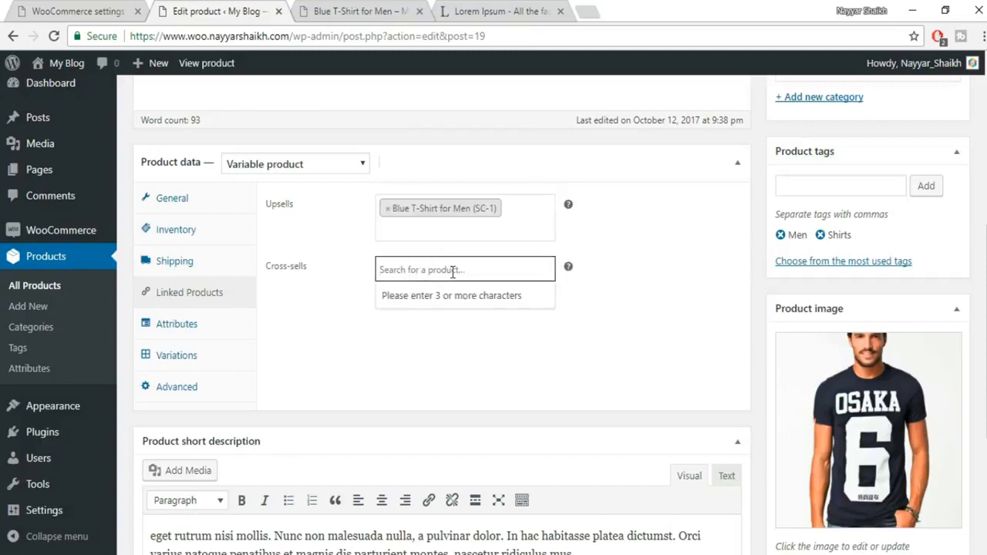
text(blu)
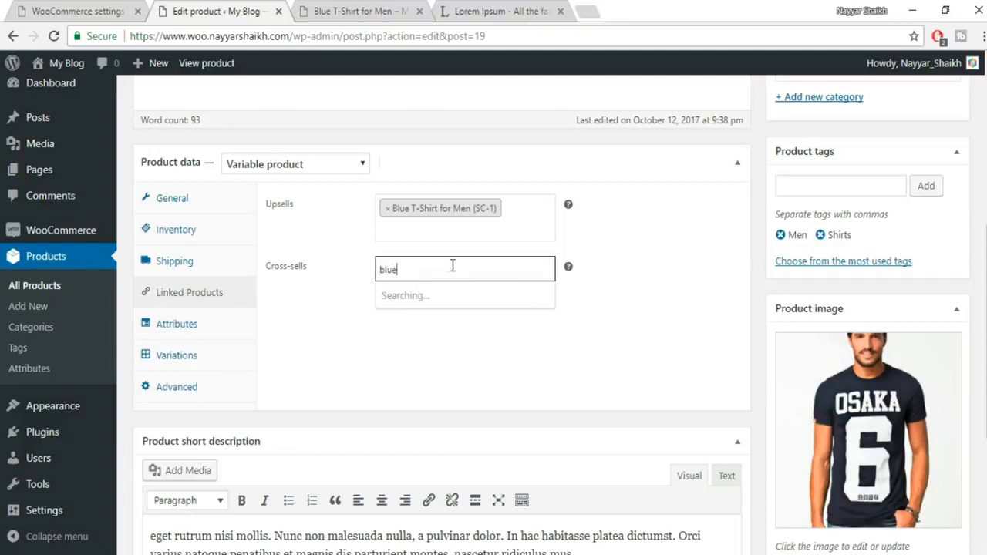
text(e)
click(445, 297)
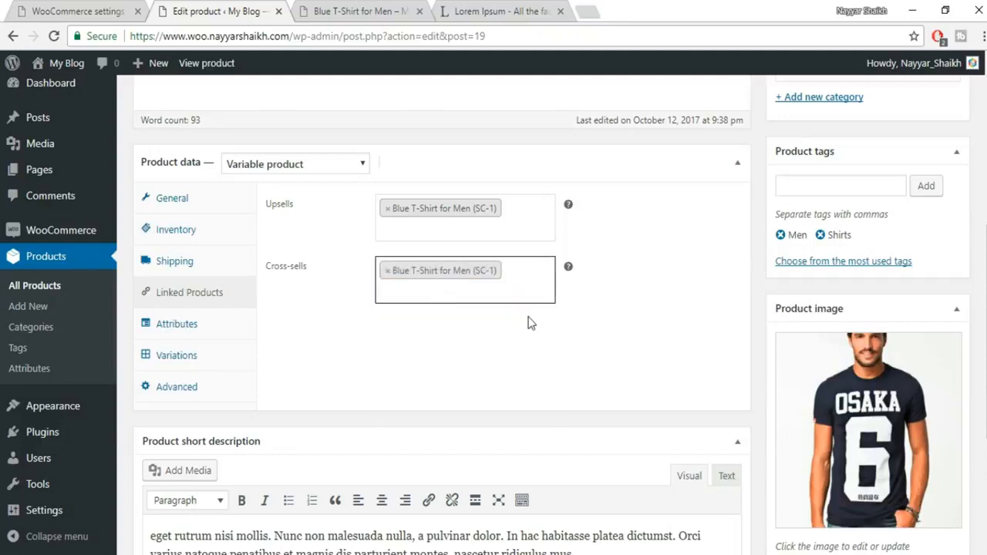
scroll(633, 353, down, 2)
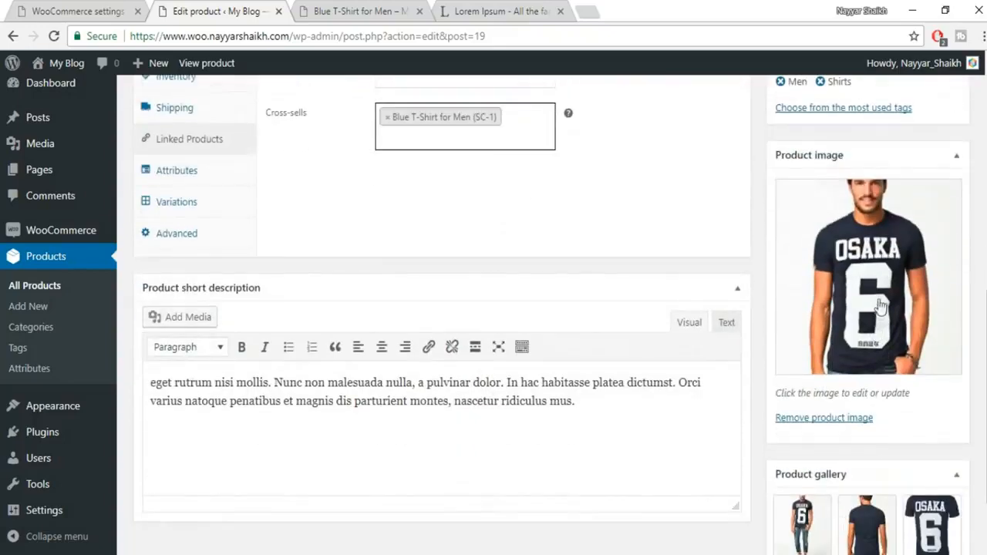
- Set the white T-shirt photo as the main product image and remove the three gallery images
click(882, 303)
click(177, 240)
click(905, 513)
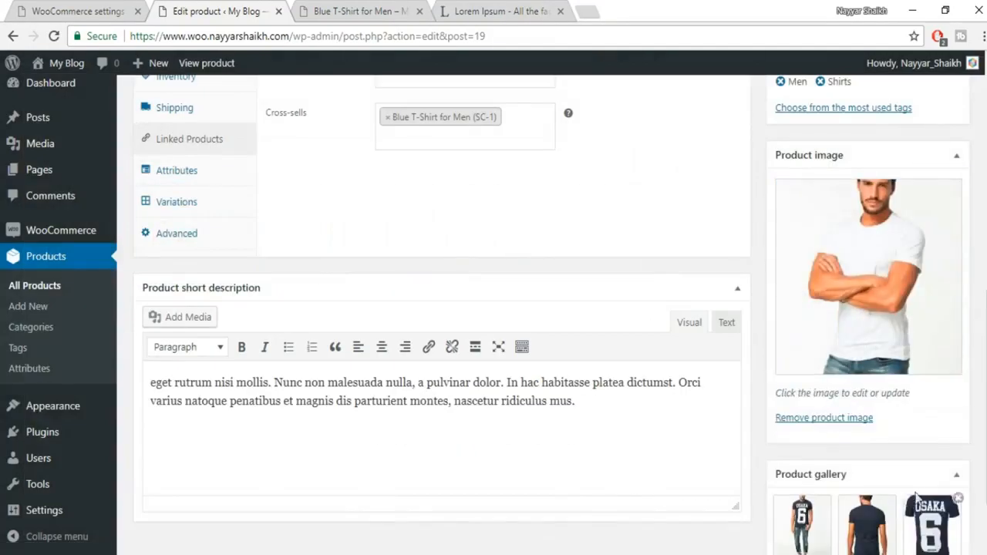
scroll(918, 498, down, 2)
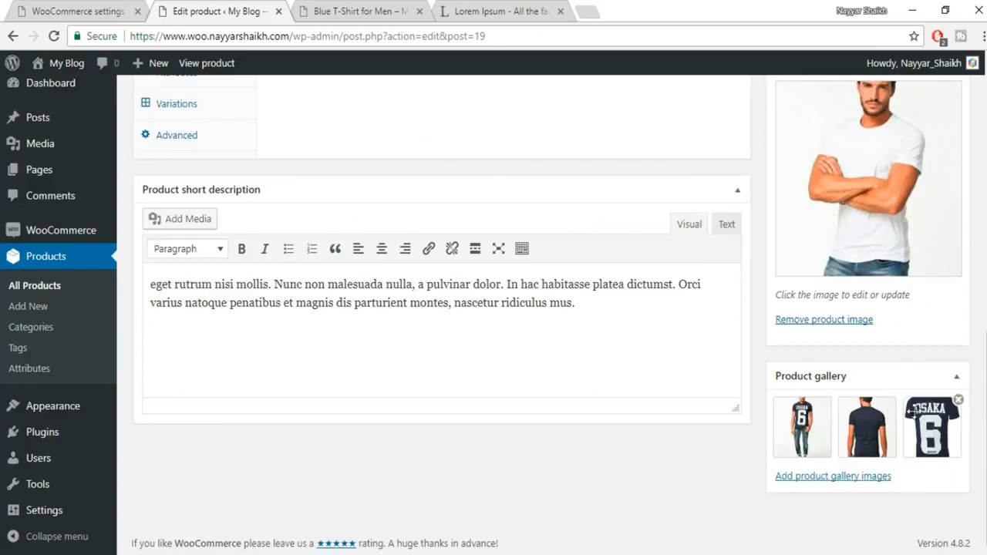
click(830, 403)
click(830, 402)
click(830, 403)
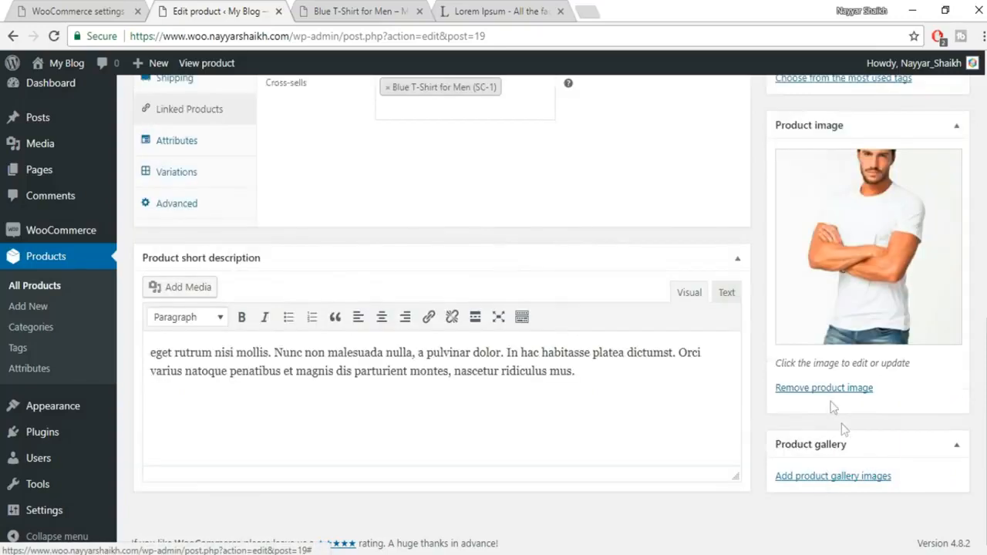
- Upload images 10 and 11 to the product gallery and publish the product
click(859, 479)
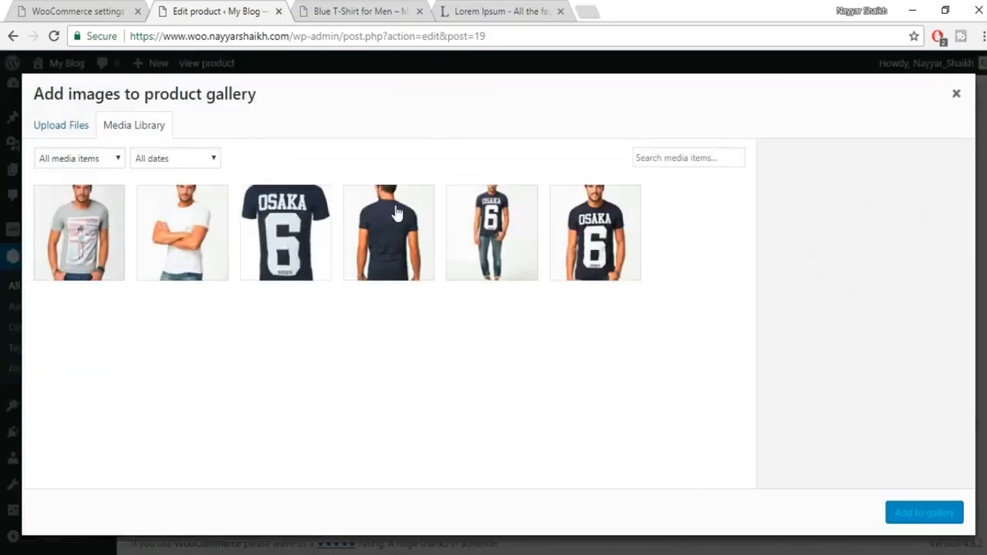
click(61, 128)
click(502, 333)
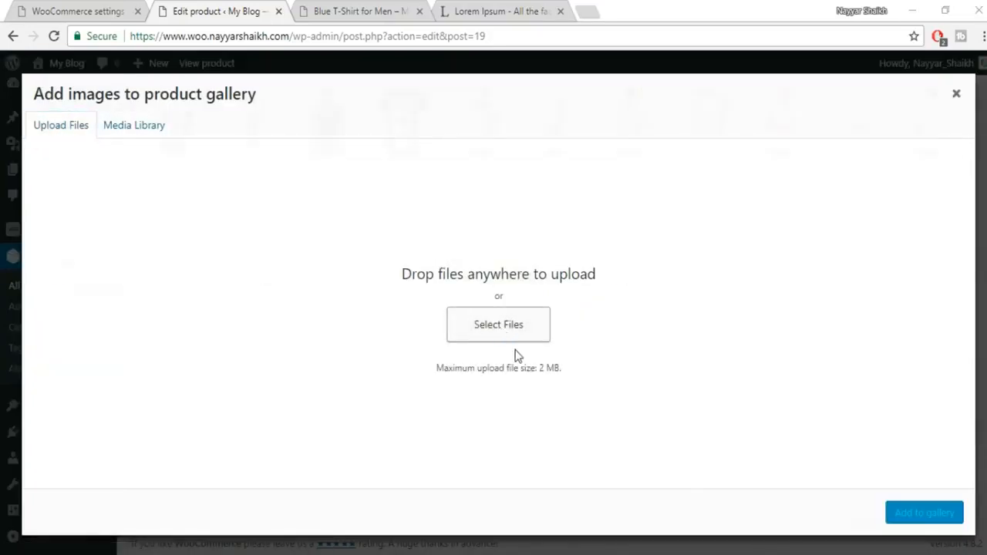
drag(974, 199, 879, 142)
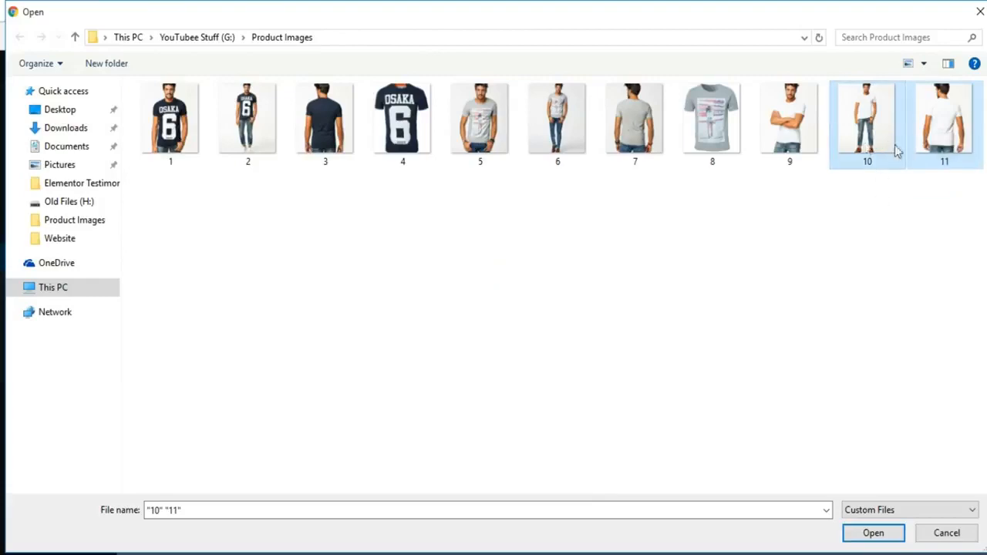
click(875, 535)
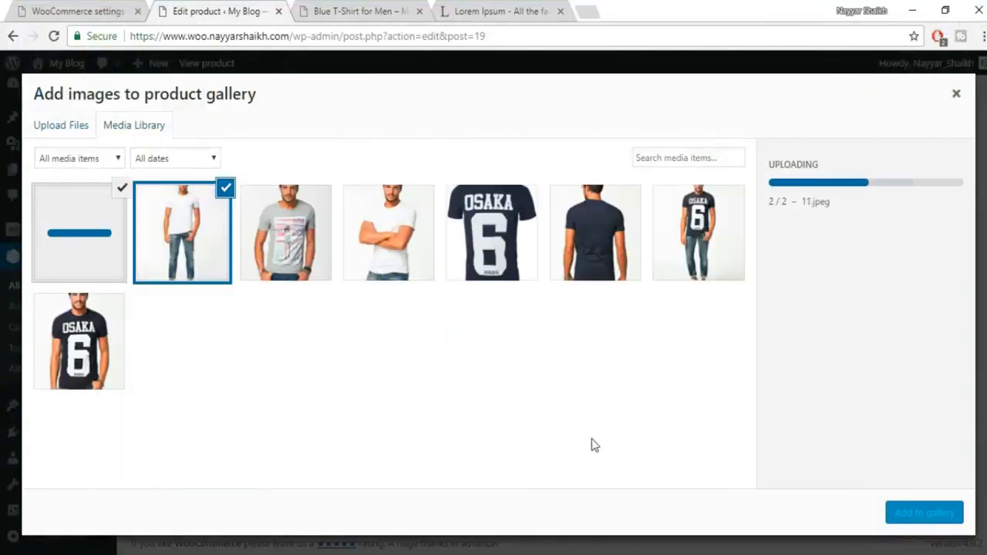
click(941, 517)
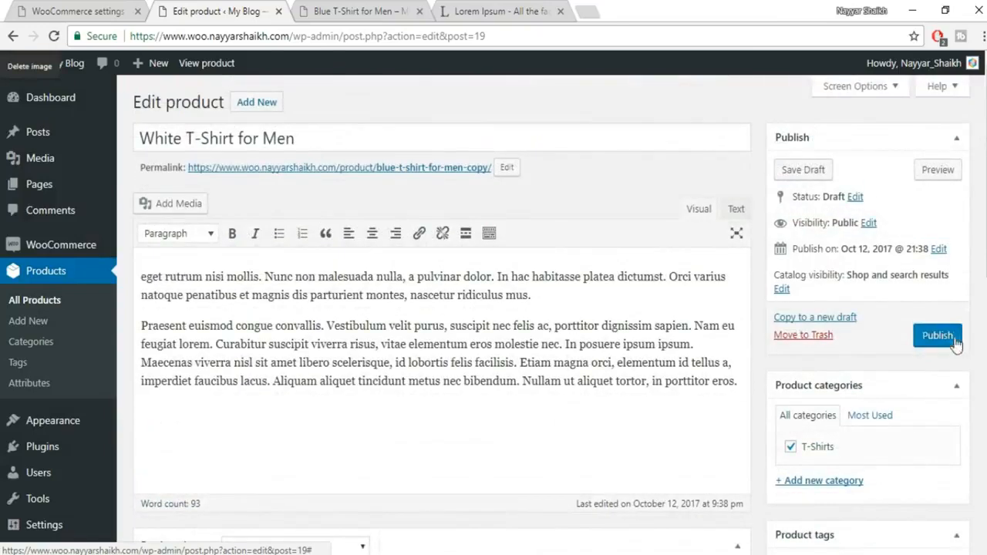
click(955, 337)
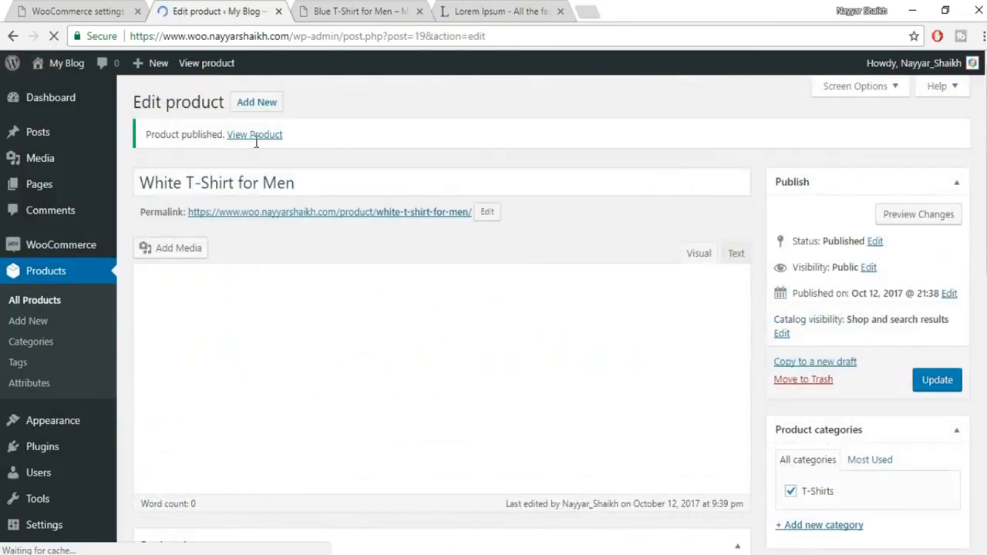
- Preview the White T-Shirt for Men page and try the Blue, White, then Black colours
click(893, 215)
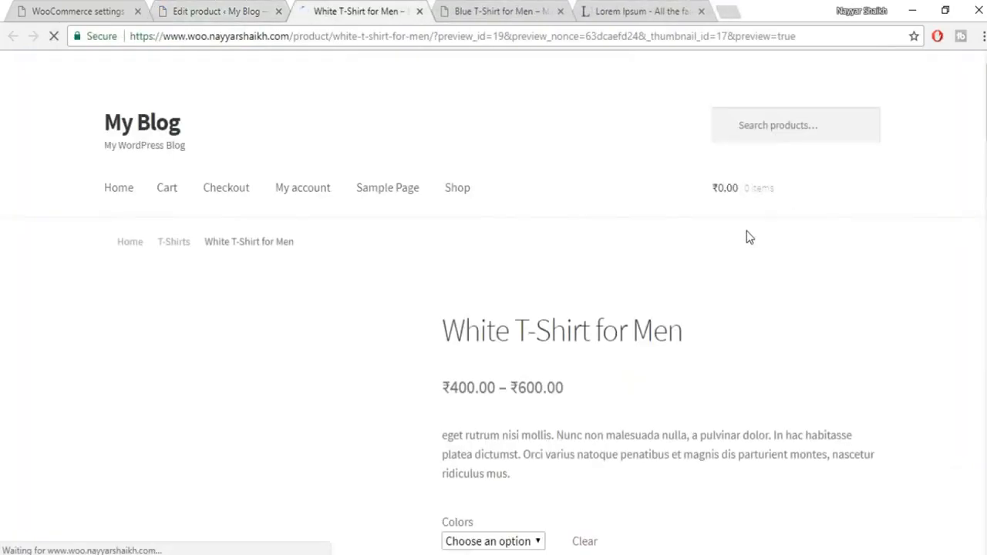
scroll(752, 255, down, 3)
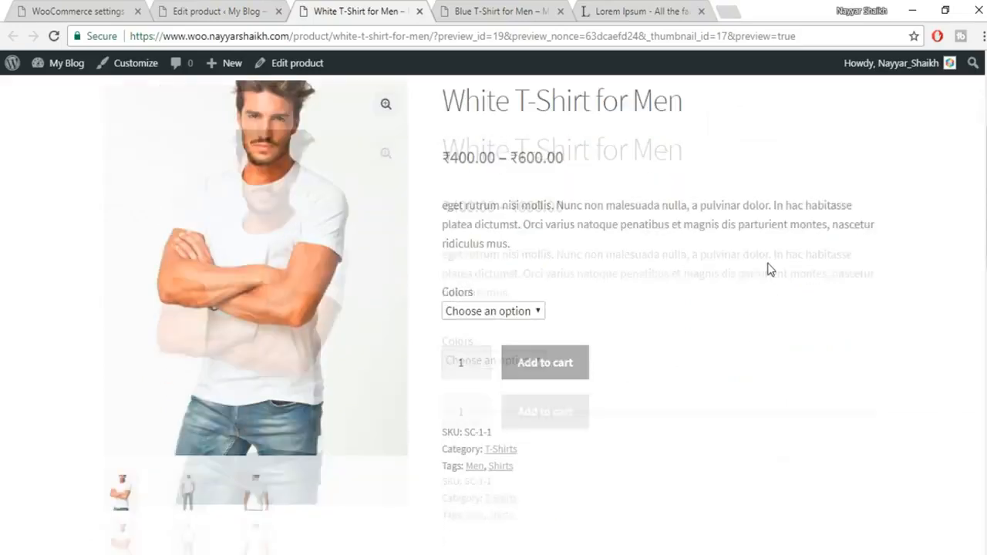
click(503, 312)
click(494, 347)
click(505, 312)
click(496, 360)
click(522, 313)
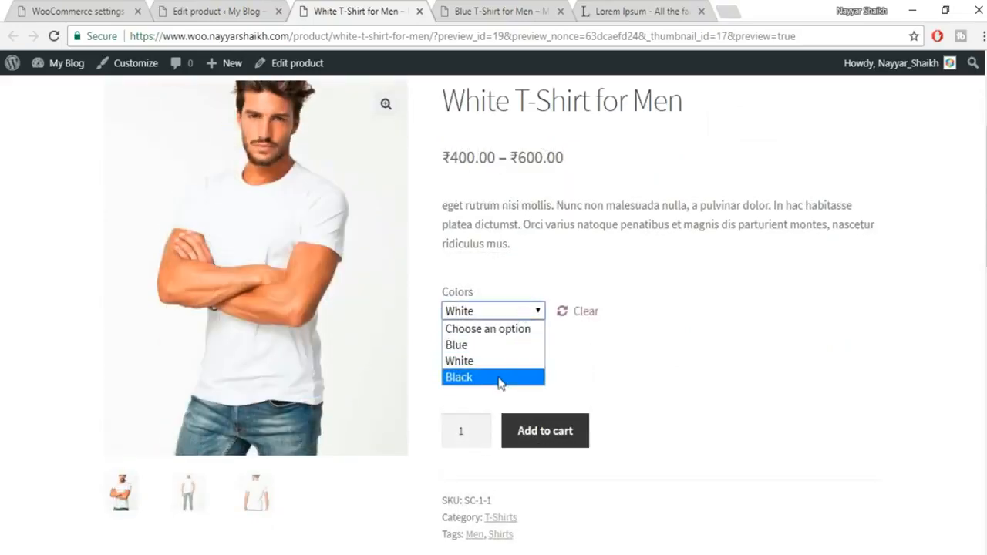
click(499, 378)
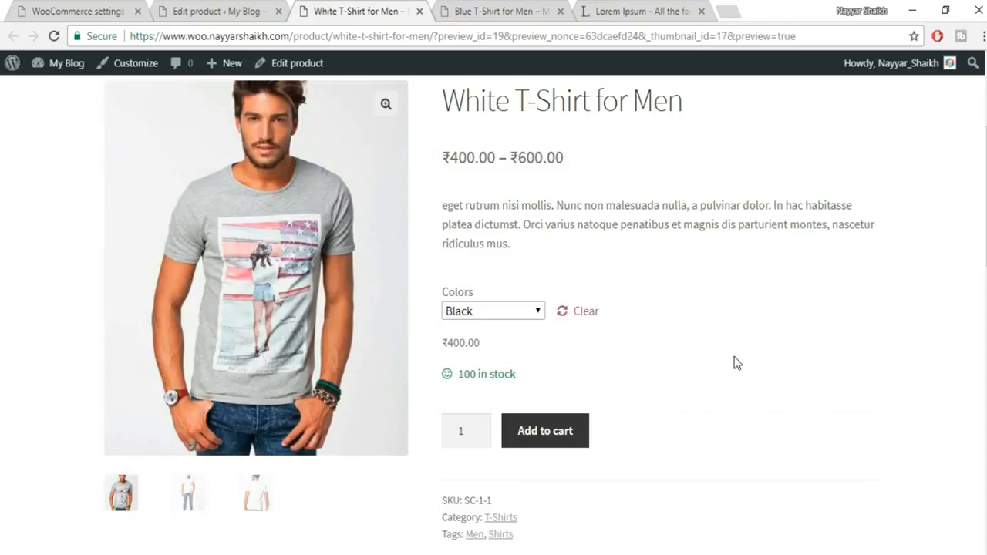
- Add the Black variant to the cart and go to the Cart page
scroll(735, 360, down, 9)
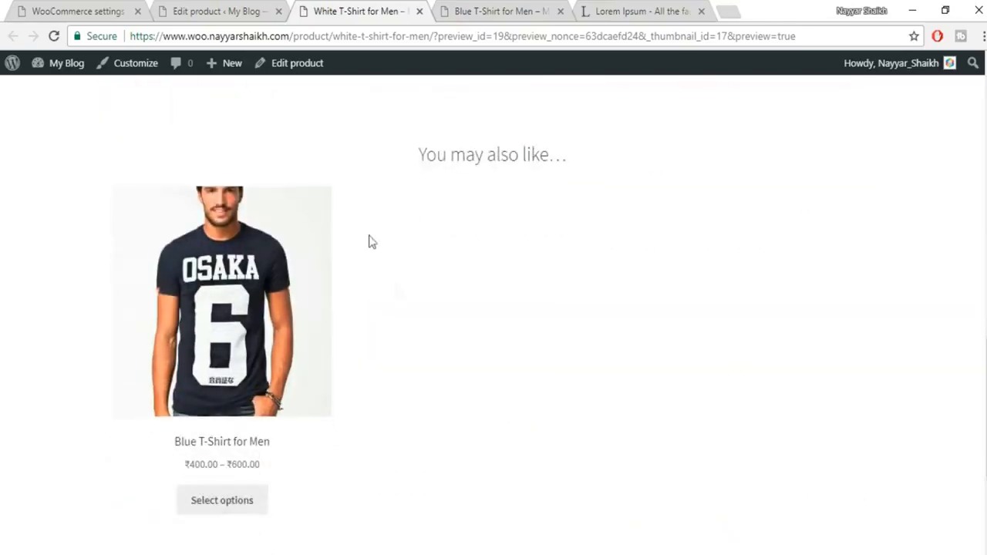
drag(409, 163, 567, 158)
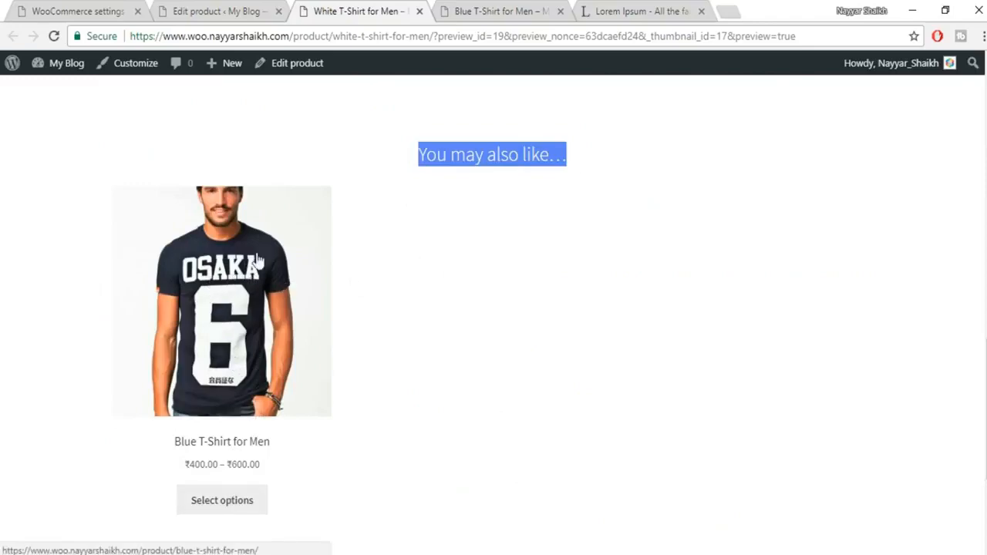
scroll(267, 412, down, 3)
scroll(267, 429, up, 3)
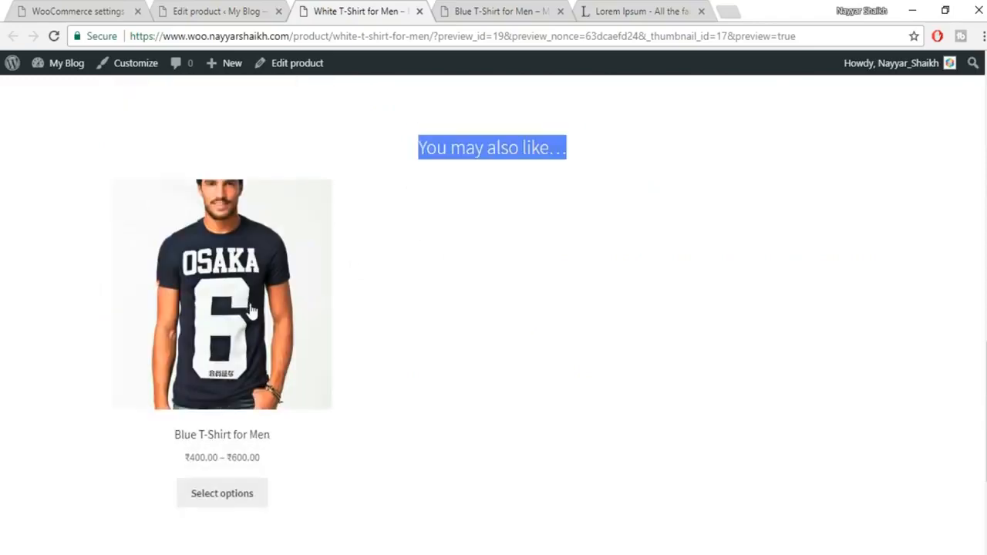
scroll(262, 362, up, 10)
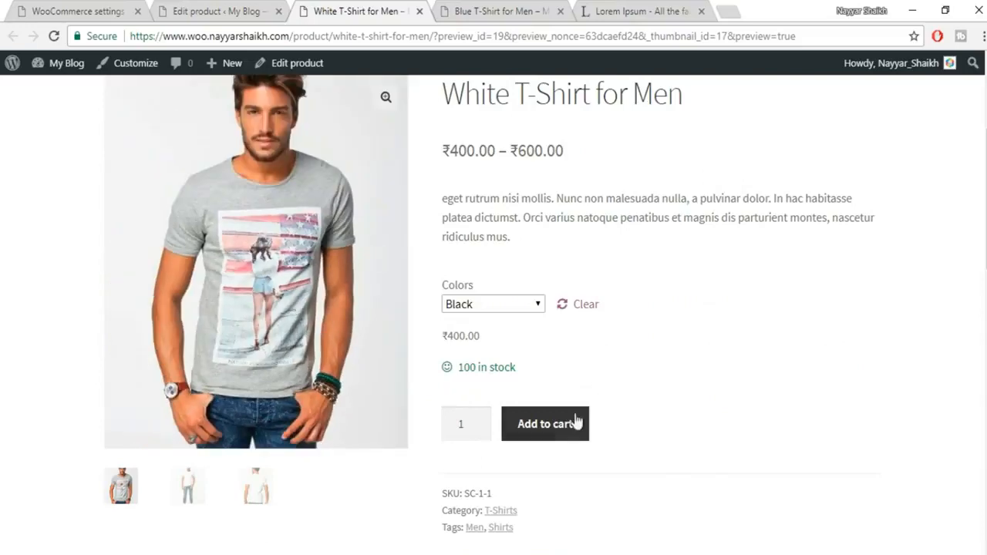
click(551, 433)
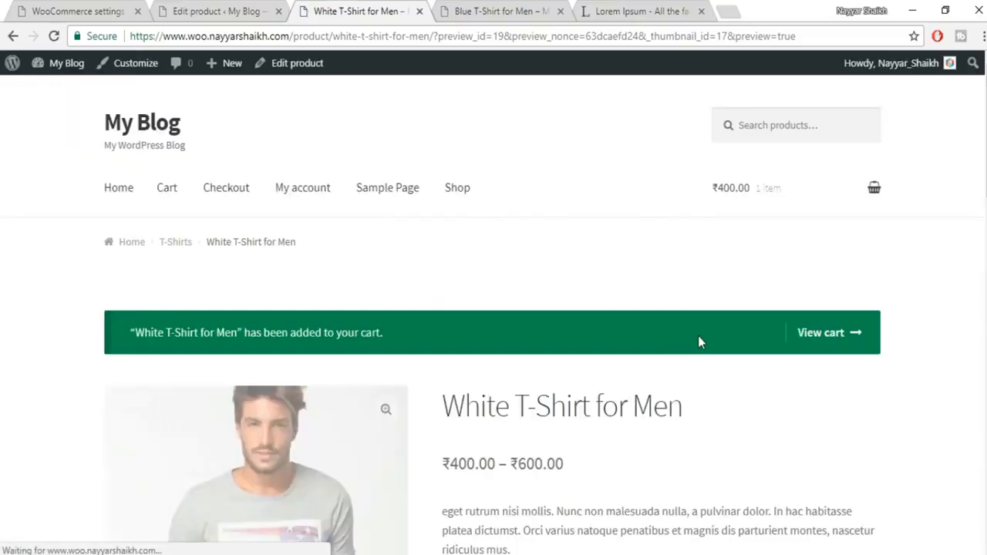
mouse_move(810, 216)
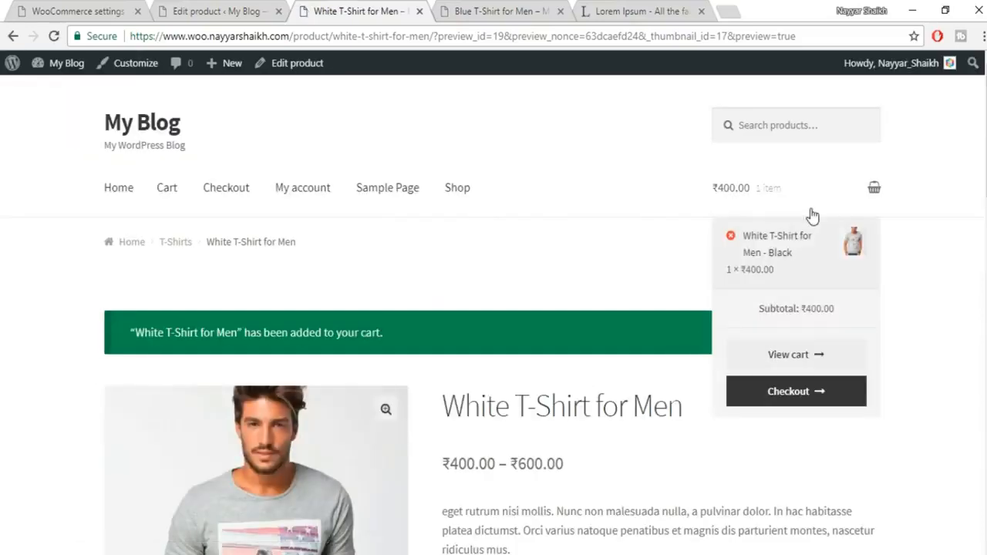
click(764, 262)
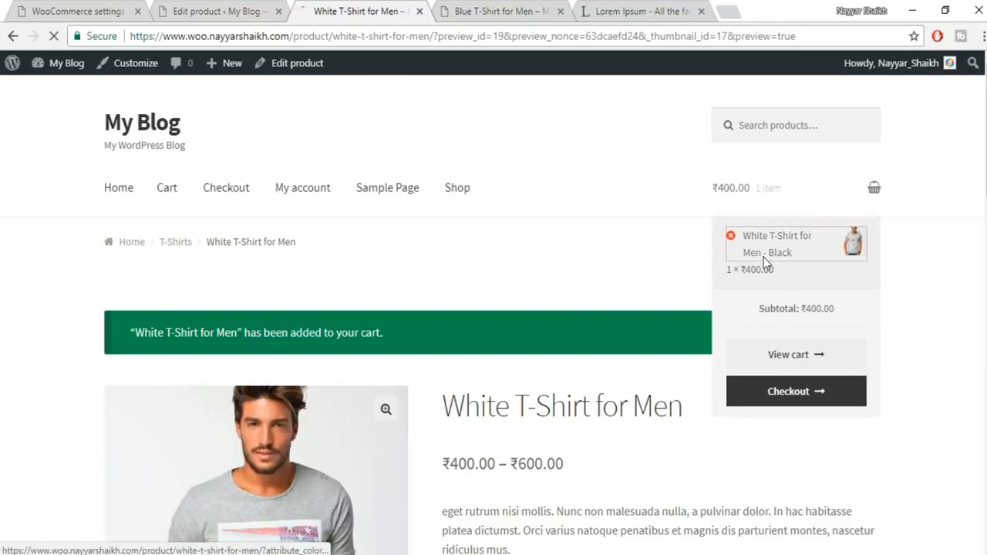
mouse_move(725, 195)
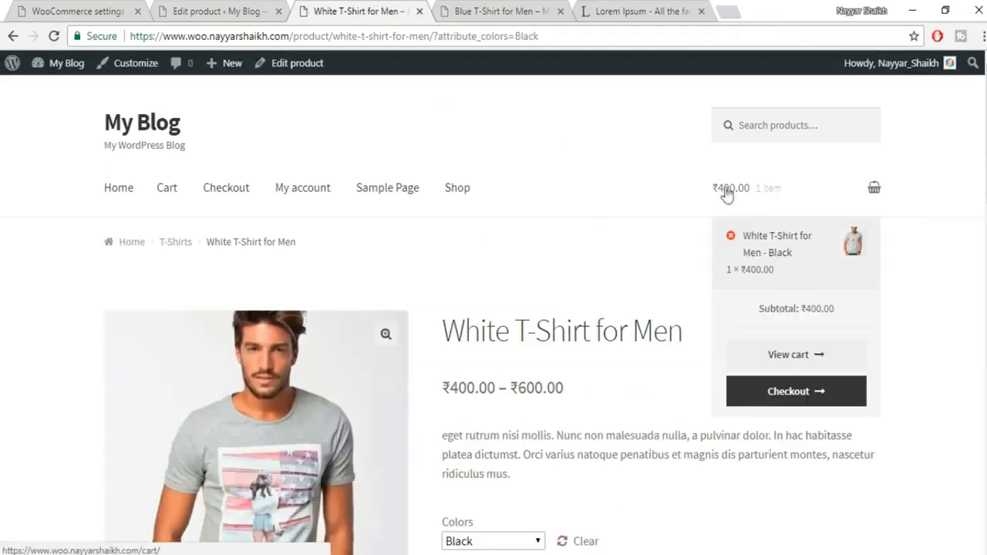
click(874, 189)
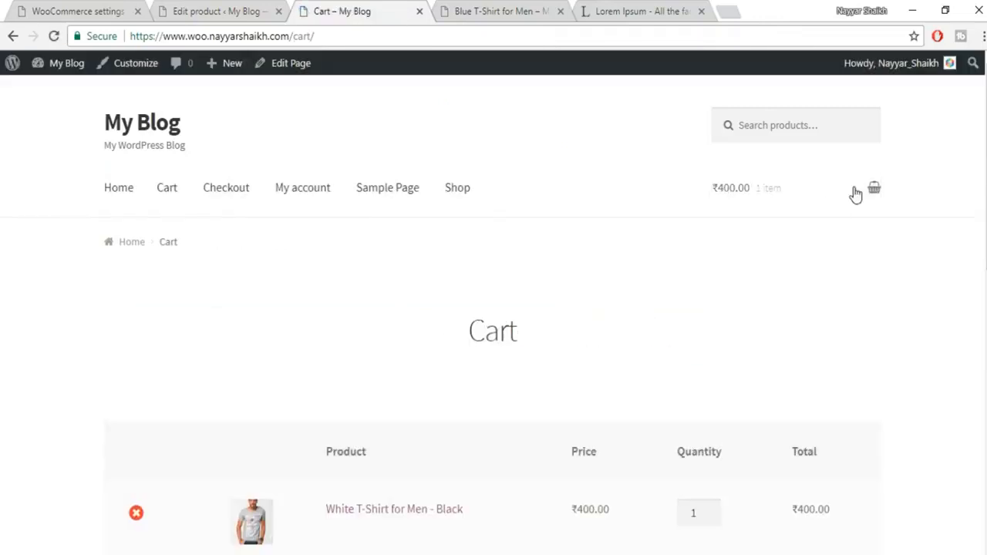
scroll(871, 256, down, 5)
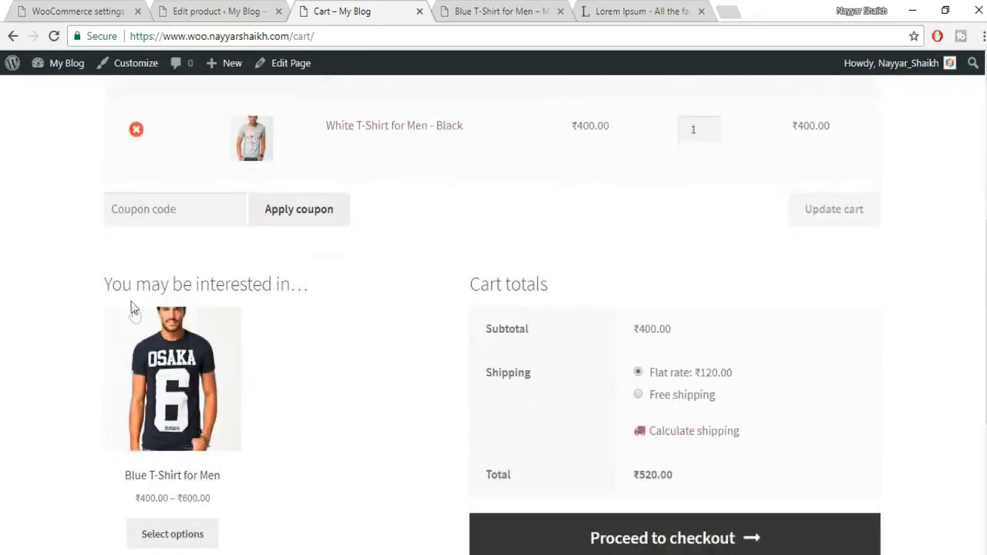
scroll(245, 332, down, 1)
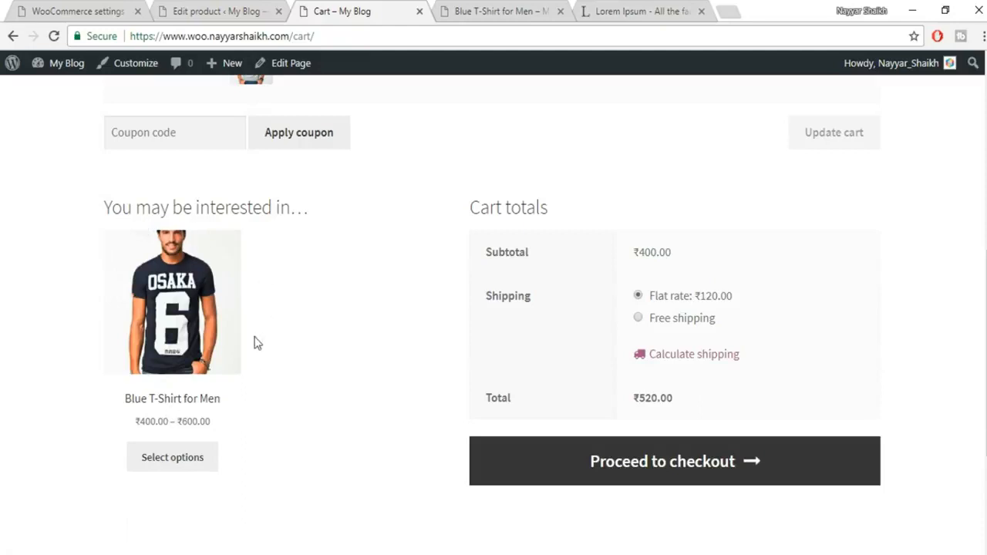
scroll(258, 343, up, 3)
scroll(438, 311, down, 3)
scroll(300, 396, up, 3)
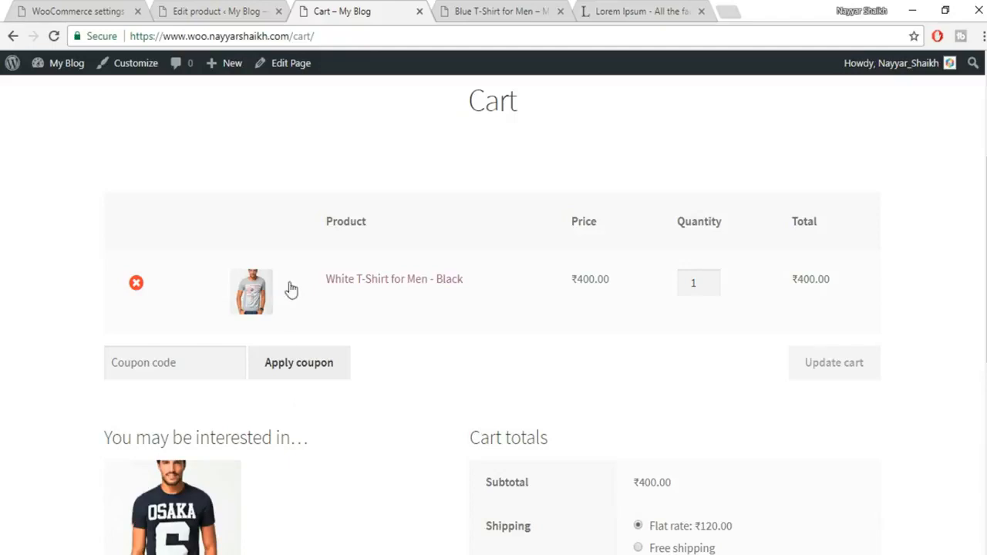
scroll(320, 309, down, 3)
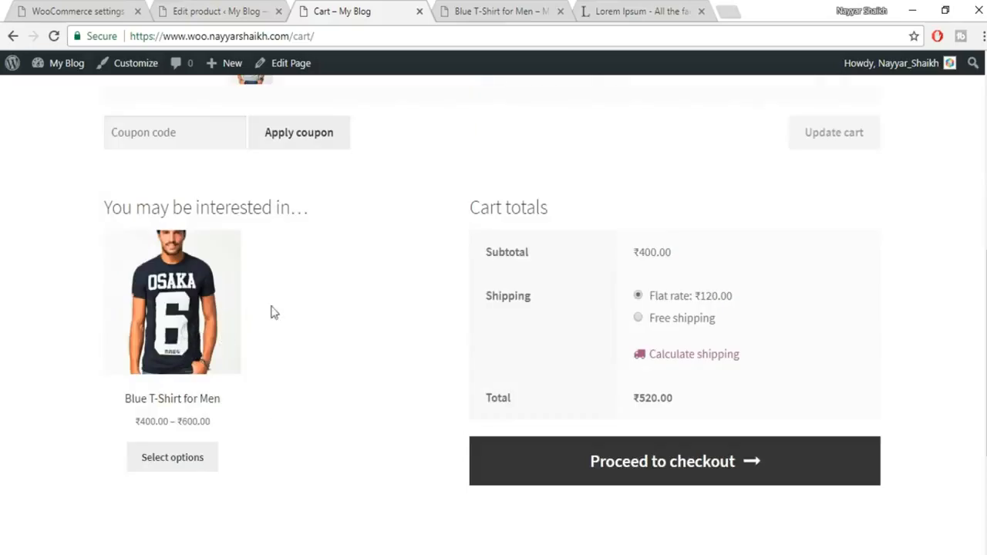
scroll(394, 351, up, 1)
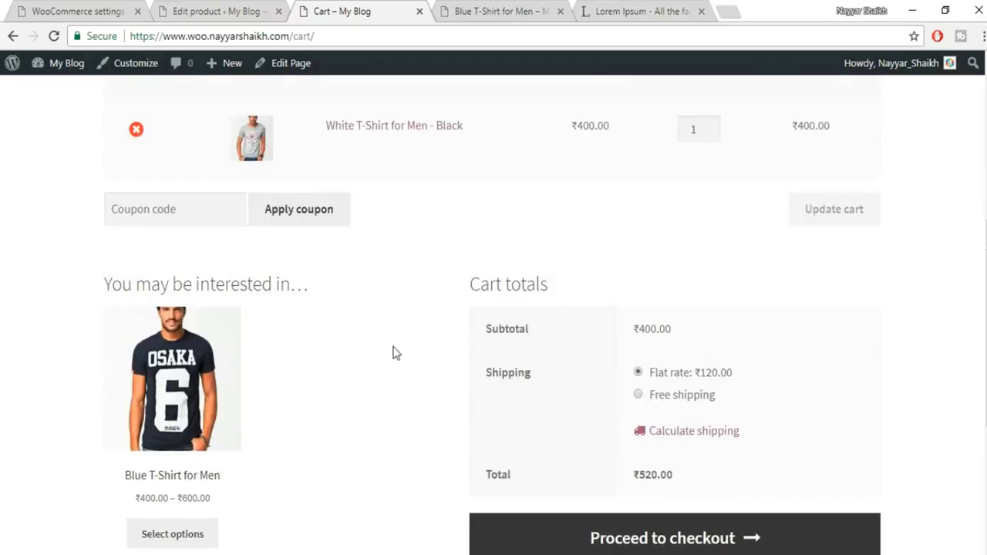
scroll(683, 319, down, 1)
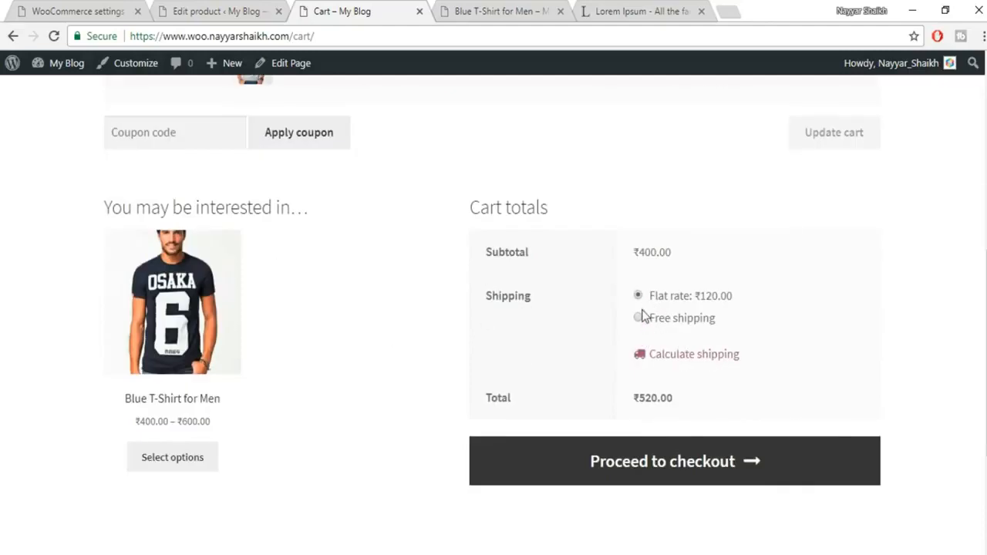
drag(737, 296, 695, 300)
click(746, 301)
scroll(802, 355, up, 2)
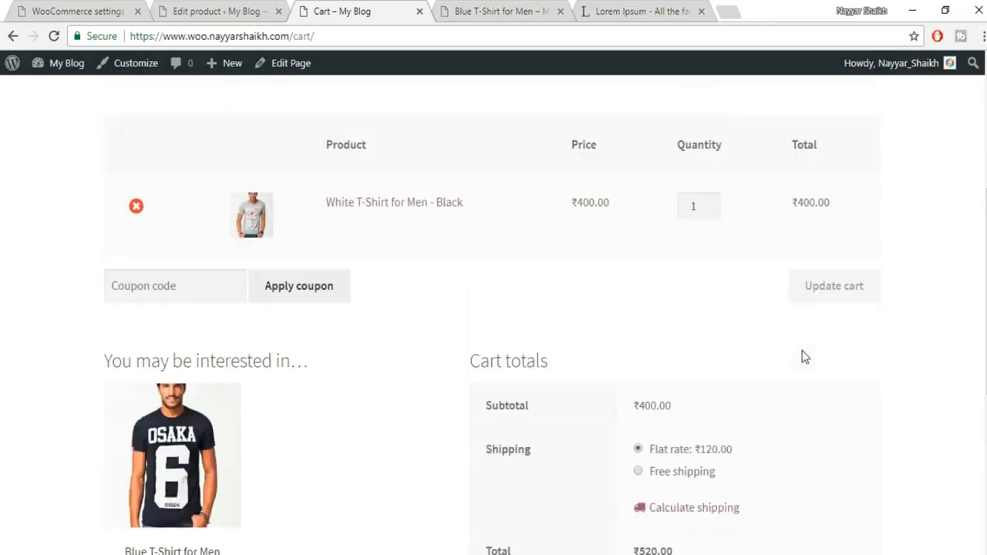
scroll(756, 363, down, 2)
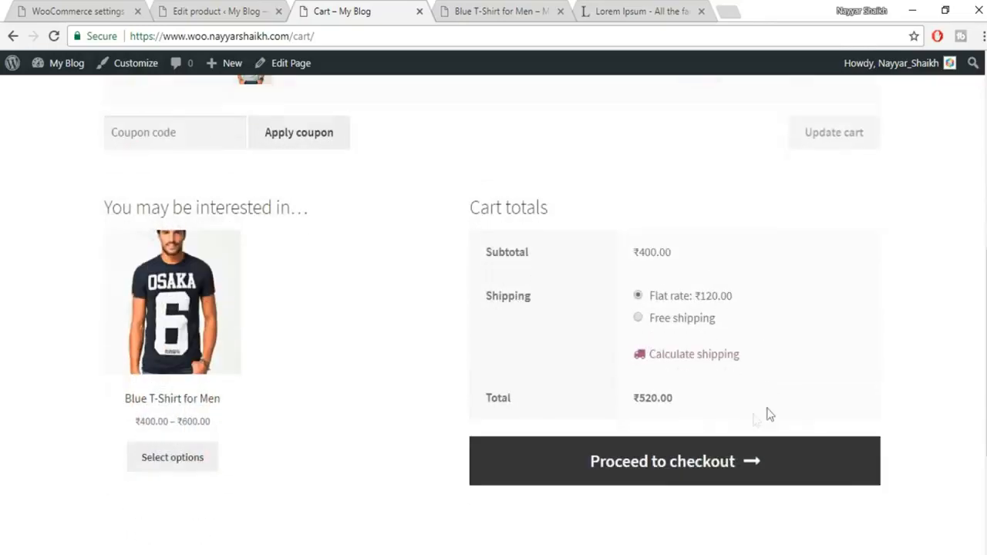
- Enter a Maharashtra, India postcode in the shipping calculator and update the totals
click(695, 360)
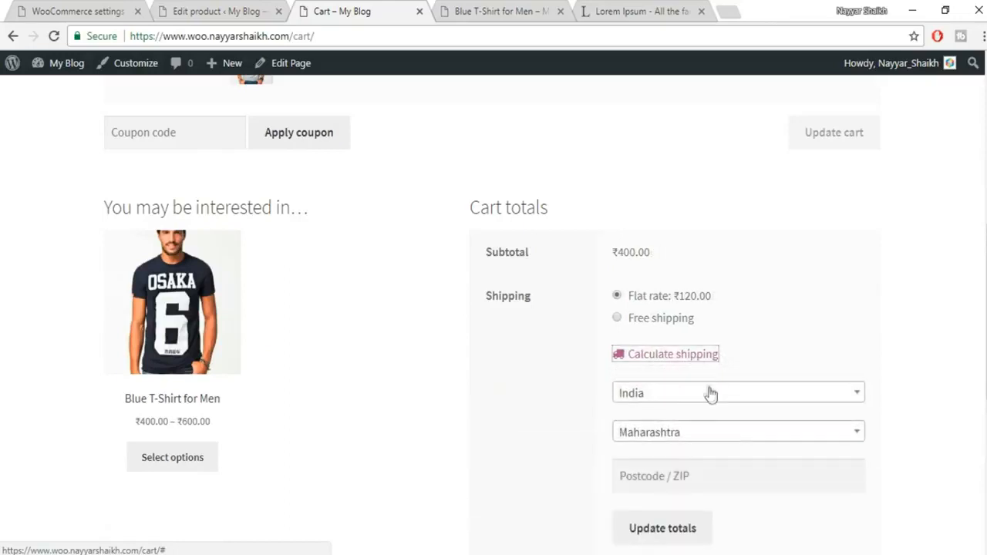
scroll(771, 401, down, 2)
click(692, 321)
text(400017)
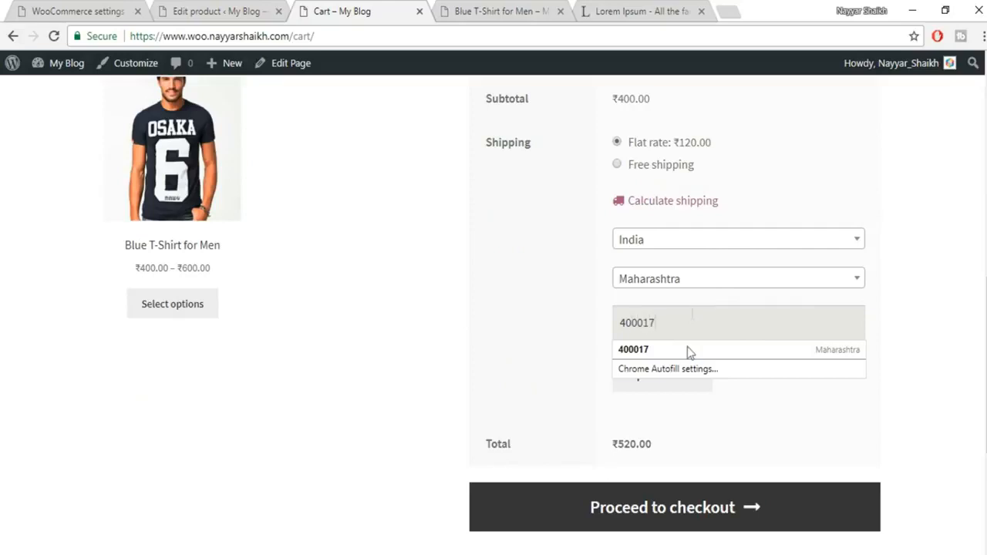
click(689, 352)
click(668, 376)
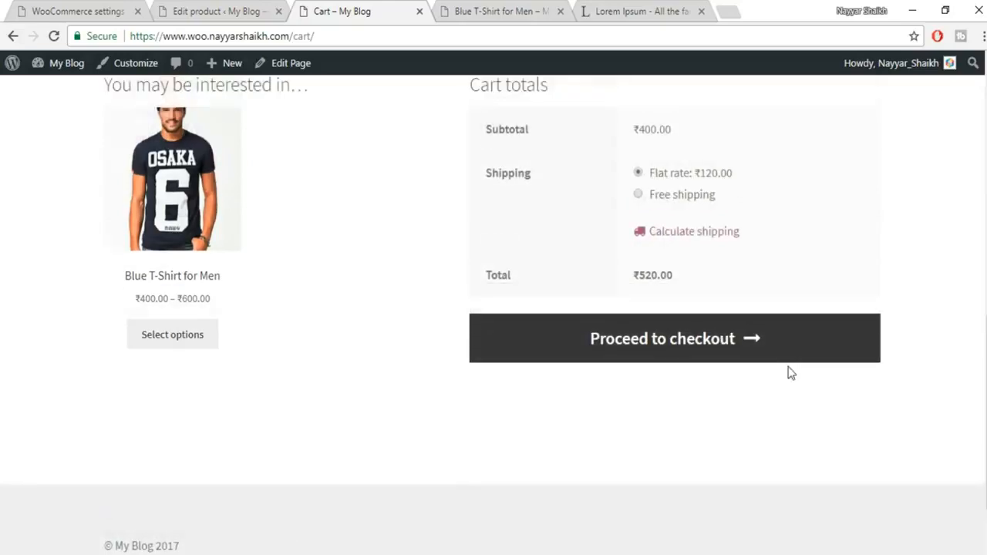
scroll(790, 373, up, 2)
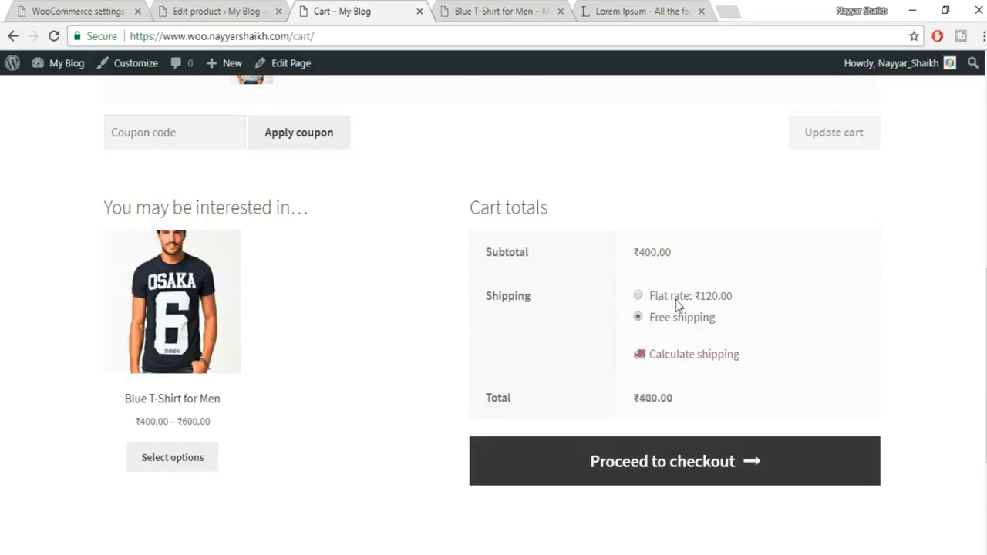
- Switch shipping back to Flat rate ₹120.00 so the total stays ₹520.00, then close the Cart tab
click(684, 300)
drag(764, 296, 647, 299)
click(746, 309)
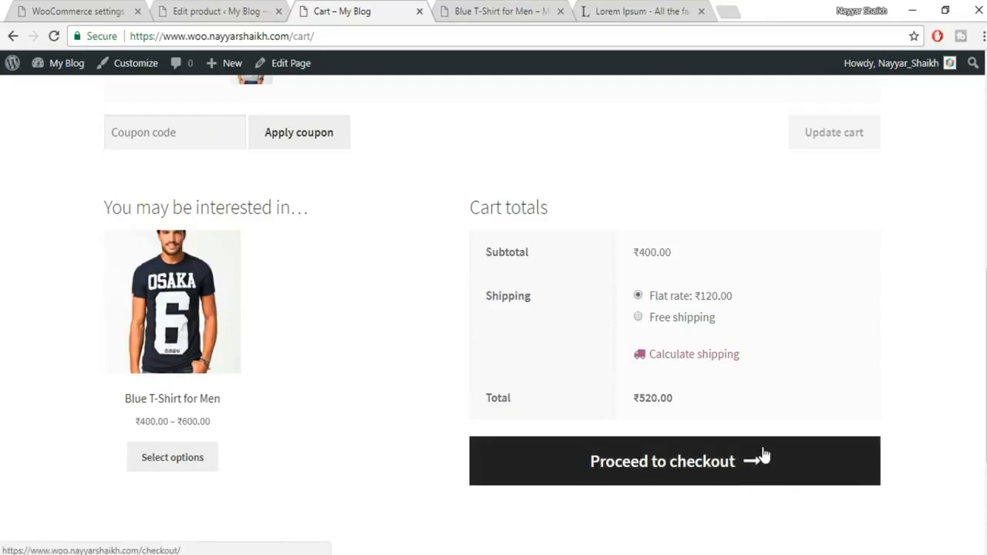
scroll(872, 434, up, 5)
scroll(871, 430, up, 1)
scroll(591, 336, up, 1)
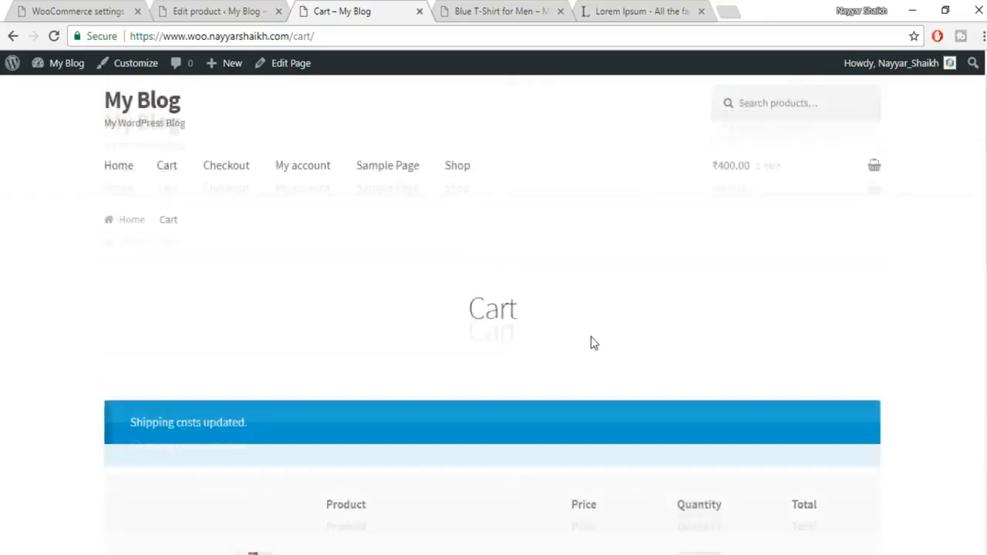
scroll(599, 341, down, 3)
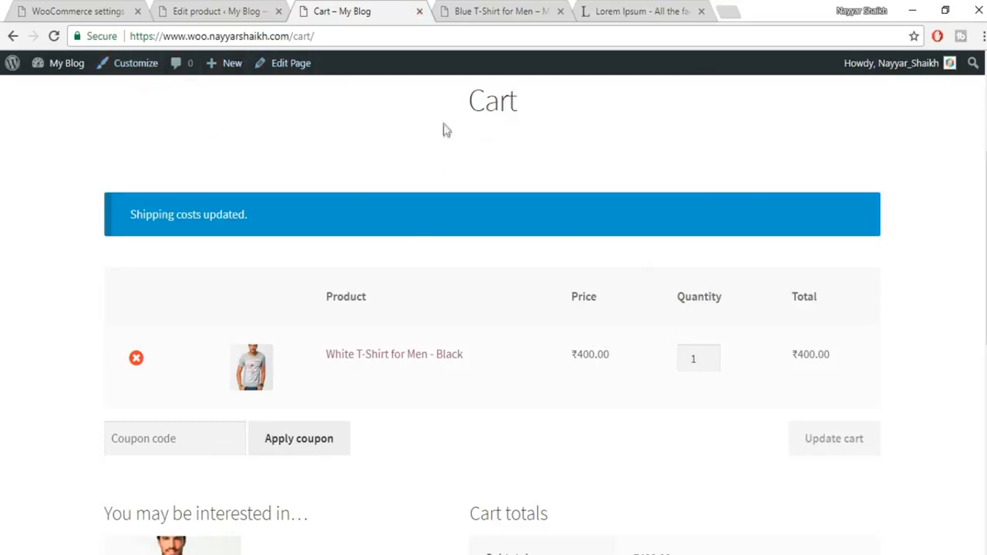
click(419, 11)
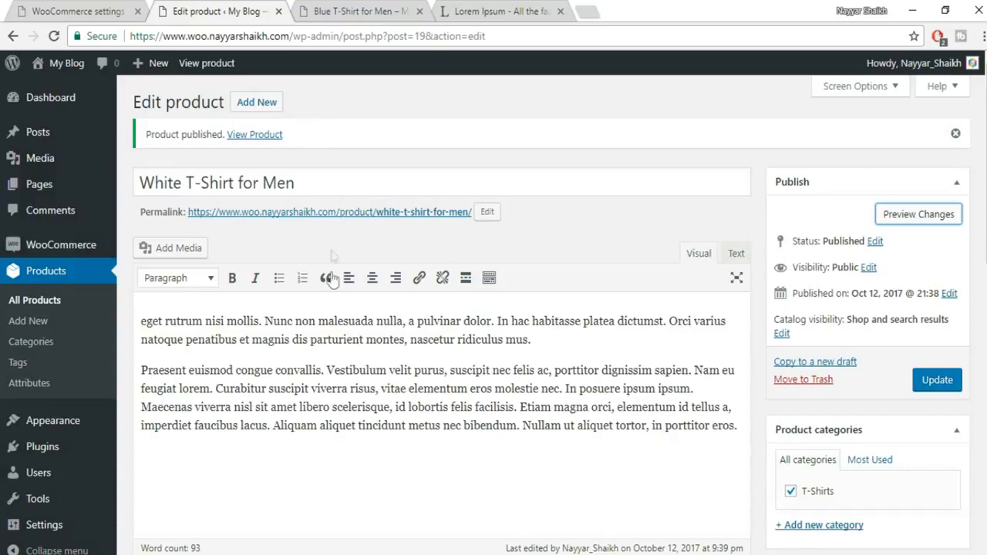
- Bring the Product data box into view, then go to Products > All Products
scroll(359, 331, down, 5)
click(721, 205)
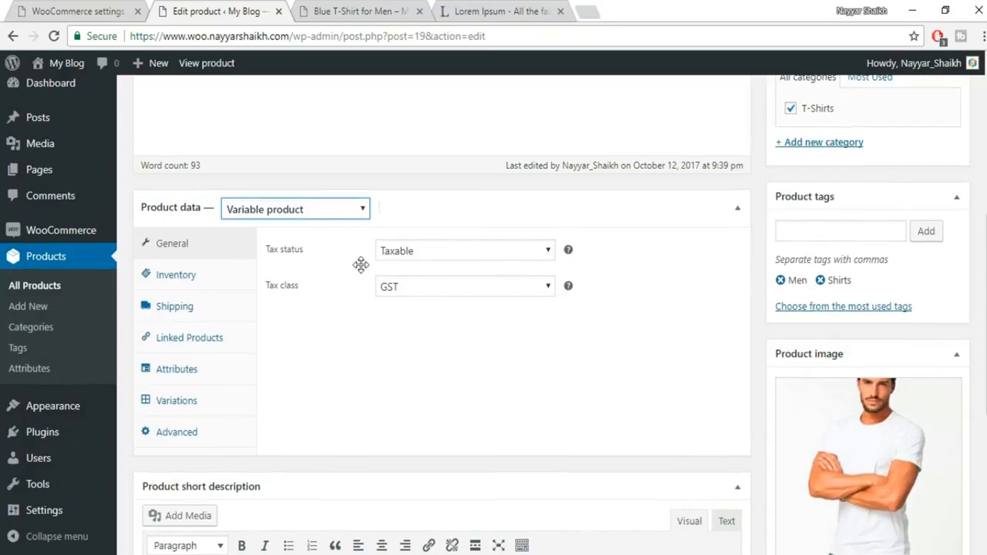
scroll(360, 265, up, 3)
scroll(364, 265, down, 2)
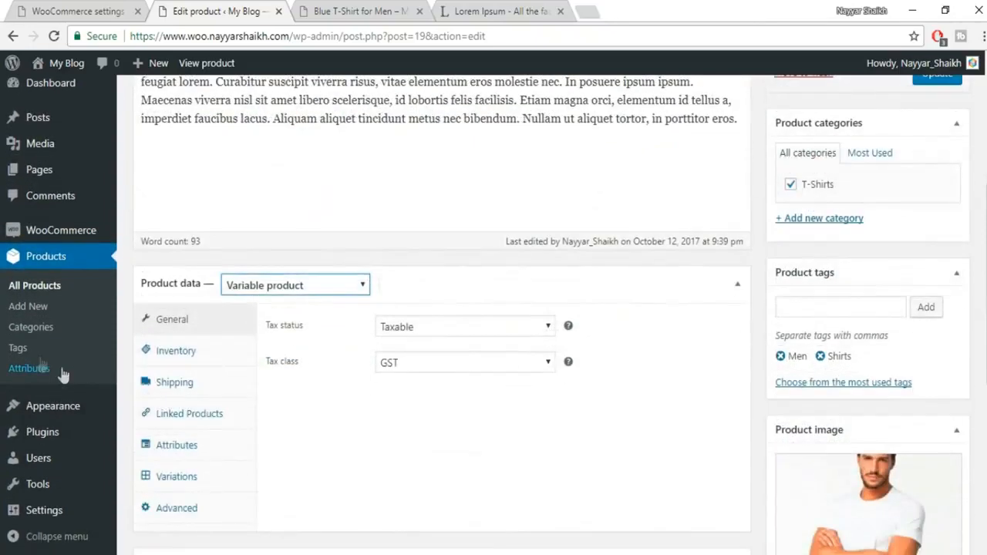
click(31, 287)
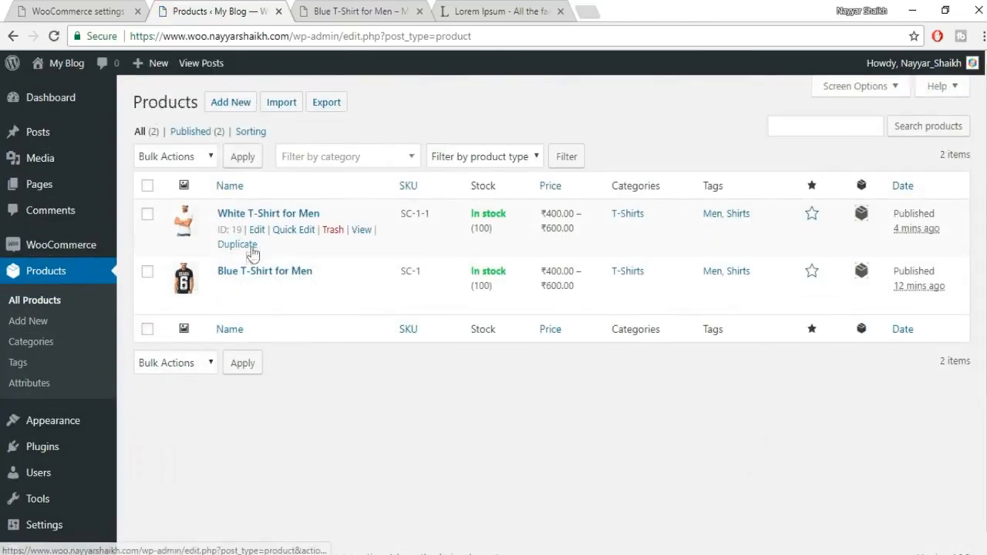
- Duplicate White T-Shirt for Men and retitle the copy Grey T-Shirt for Men
click(244, 247)
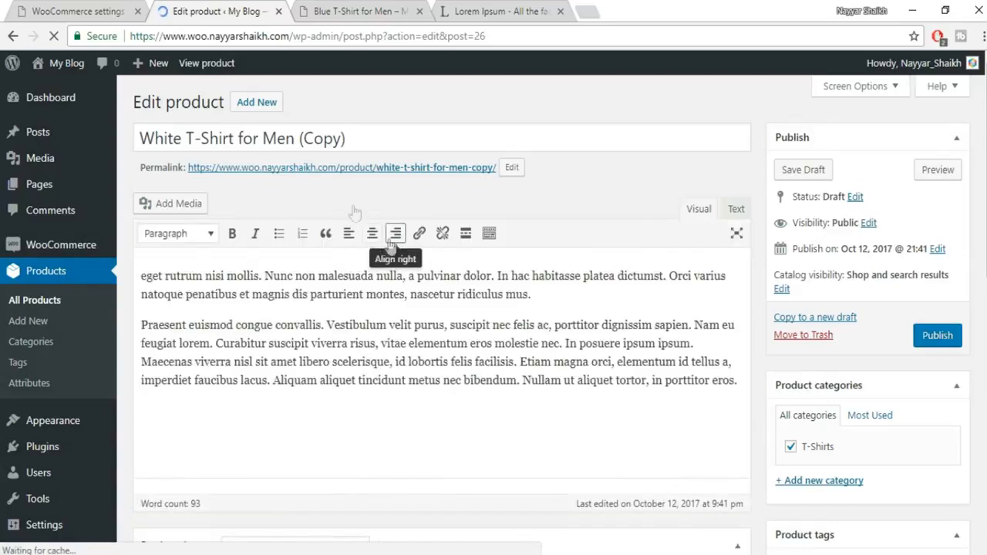
drag(353, 135, 300, 141)
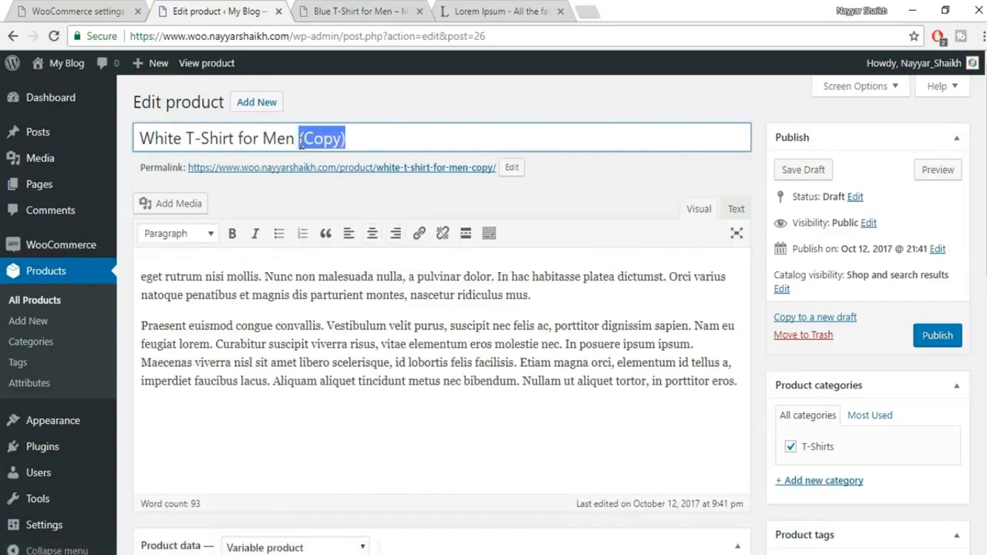
key(BackSpace)
key(BackSpace)
key(BackSpace)
key(BackSpace)
key(BackSpace)
key(BackSpace)
key(BackSpace)
key(BackSpace)
text(Grey)
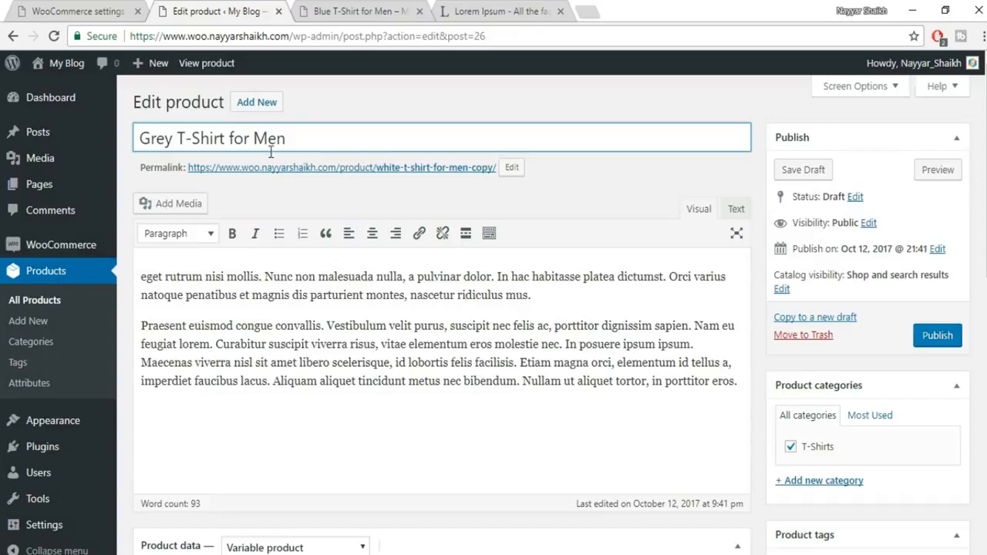
- Set the copy's product type to Grouped product
scroll(778, 328, down, 1)
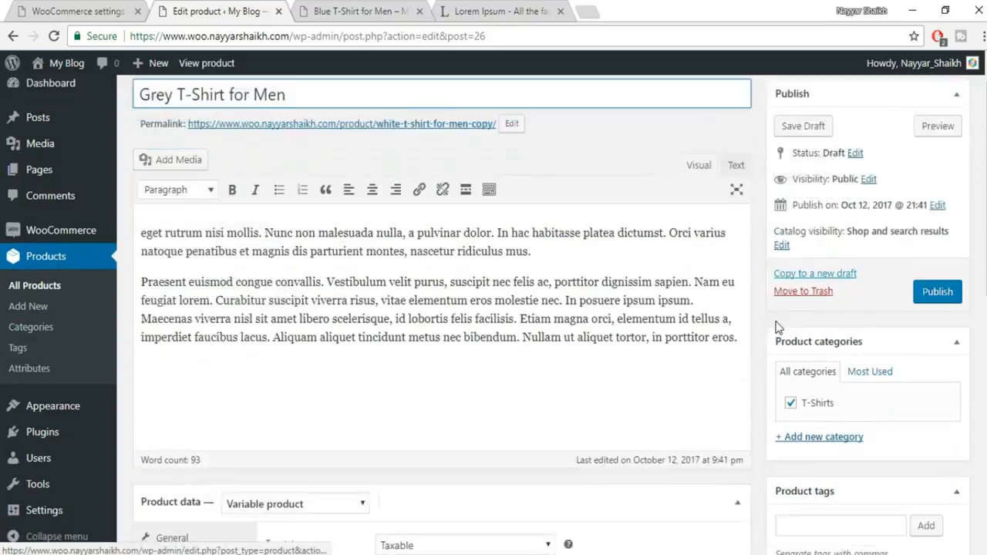
scroll(779, 327, down, 4)
click(351, 165)
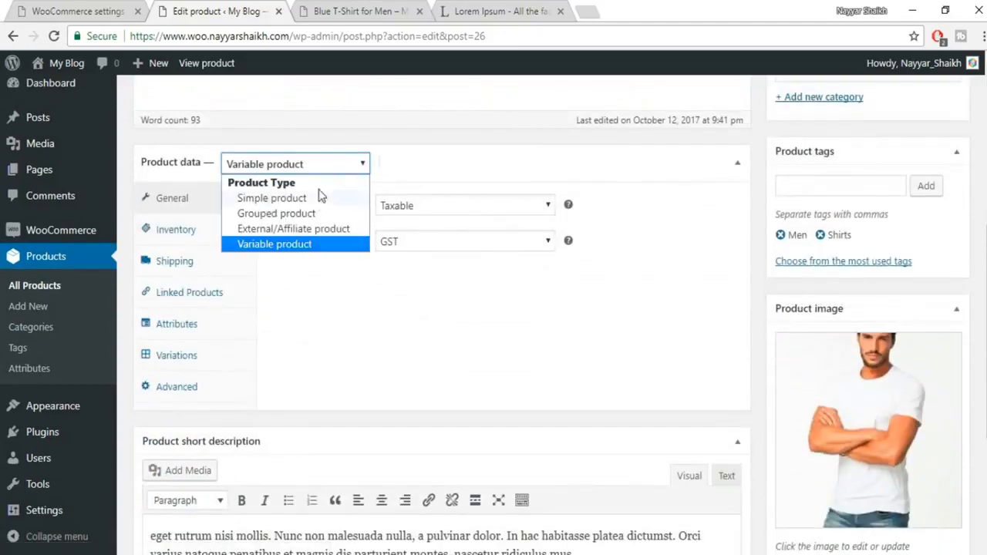
click(312, 215)
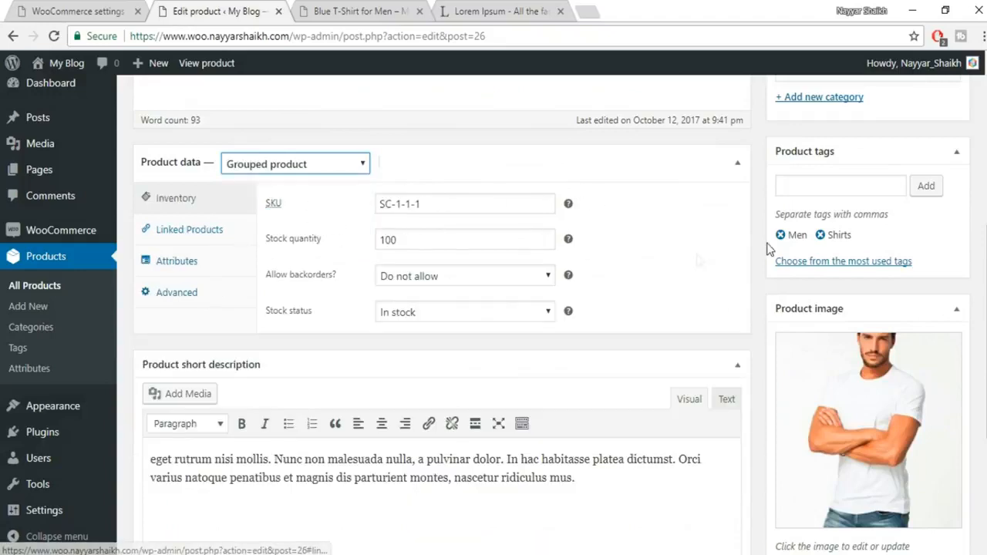
scroll(685, 260, up, 5)
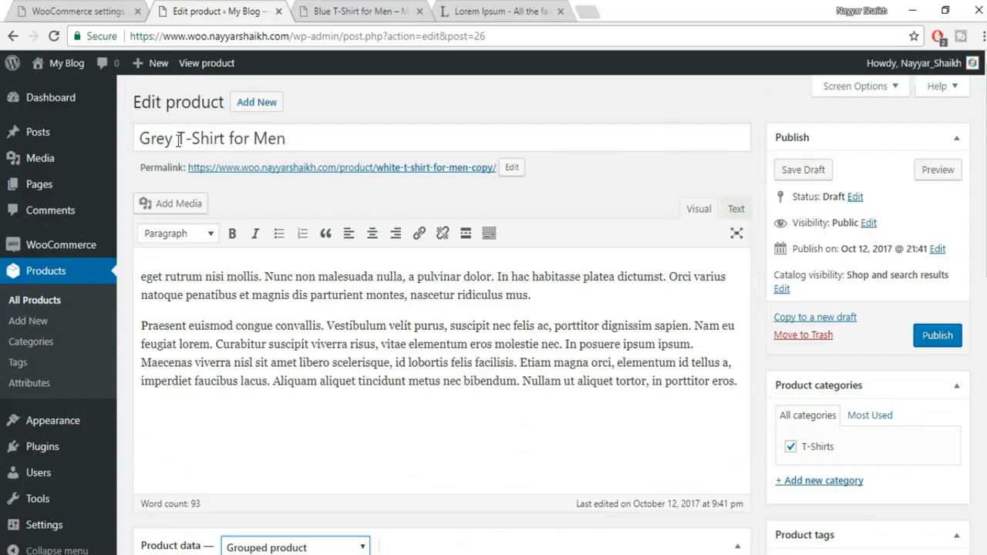
- Retitle the product T-Shirt Combo and delete its SKU value
drag(179, 139, 399, 139)
key(ctrl+a)
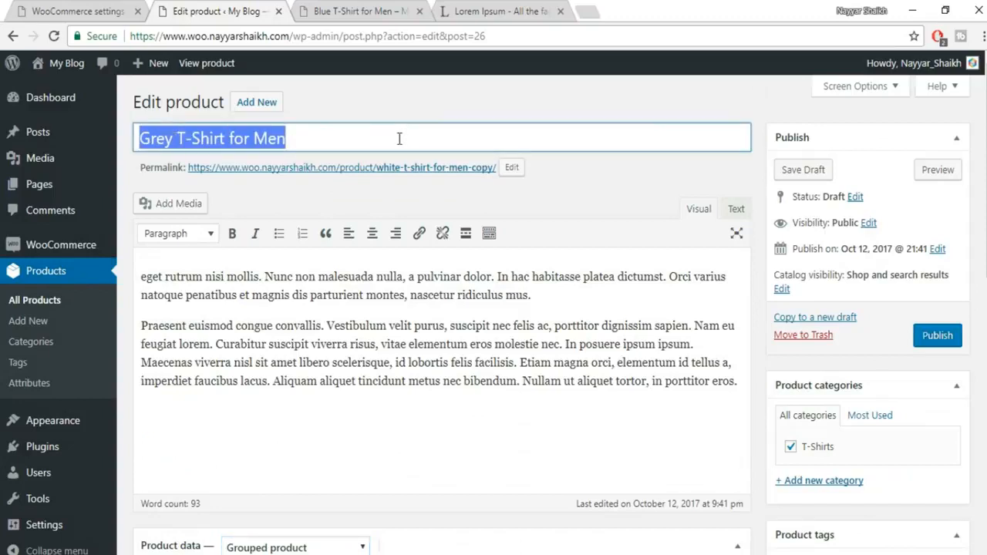
text(T-Shirt Combo)
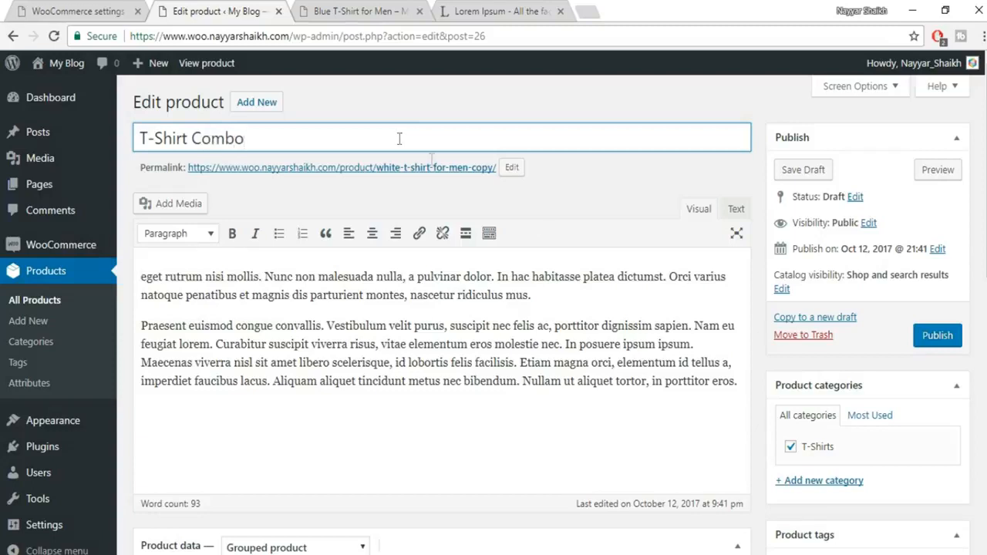
scroll(652, 254, down, 5)
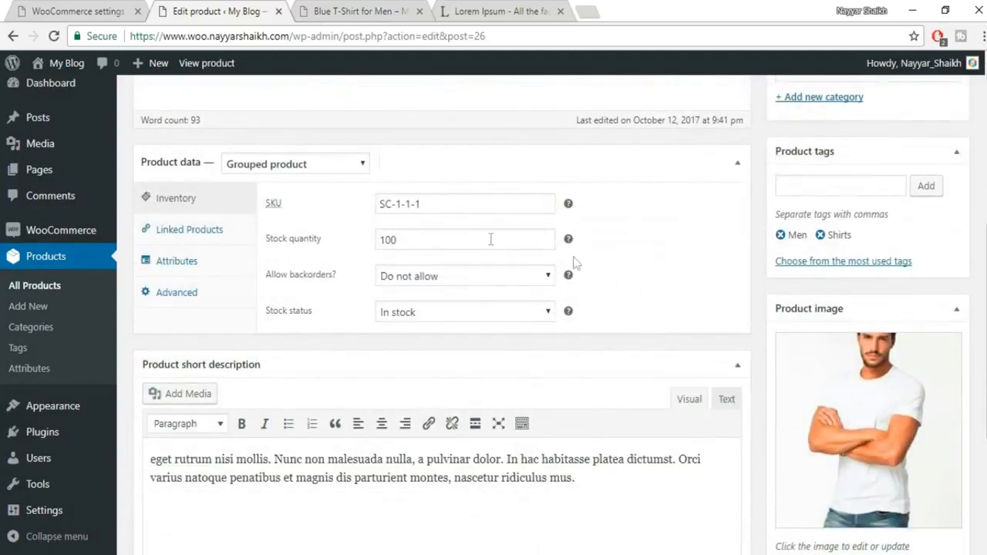
drag(422, 204, 352, 222)
key(BackSpace)
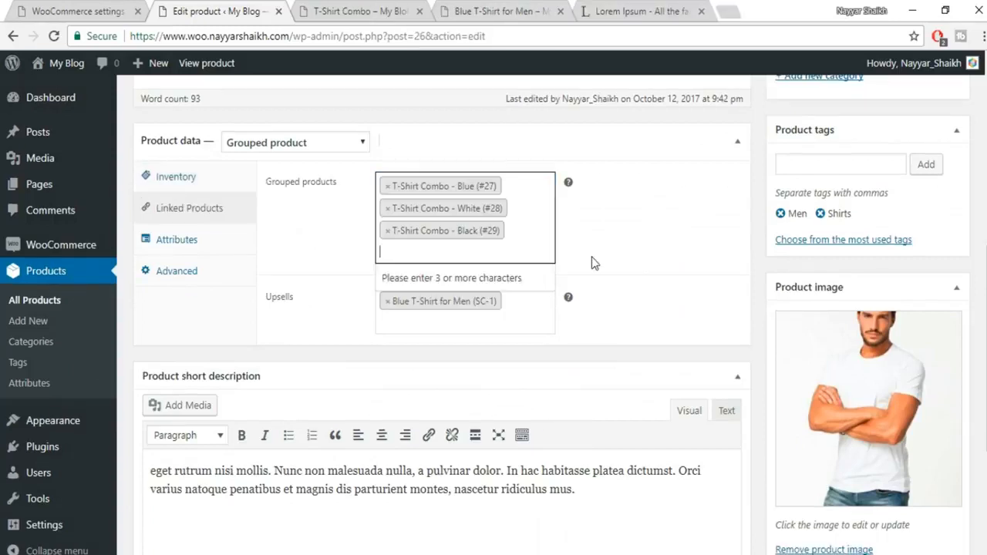
- Remove the Black, White and Blue combo items and the Blue T-Shirt for Men upsell
click(388, 231)
click(388, 208)
click(387, 186)
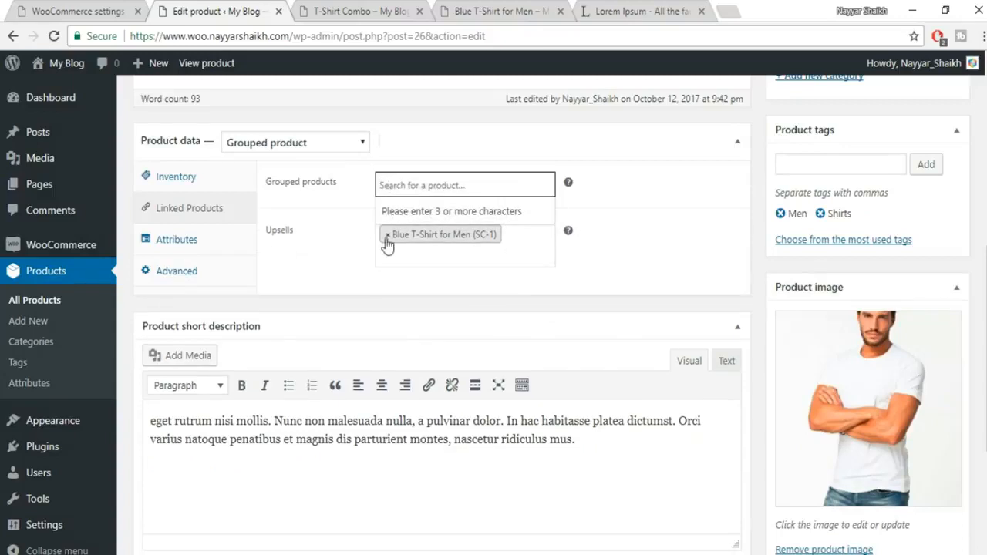
click(388, 235)
click(279, 246)
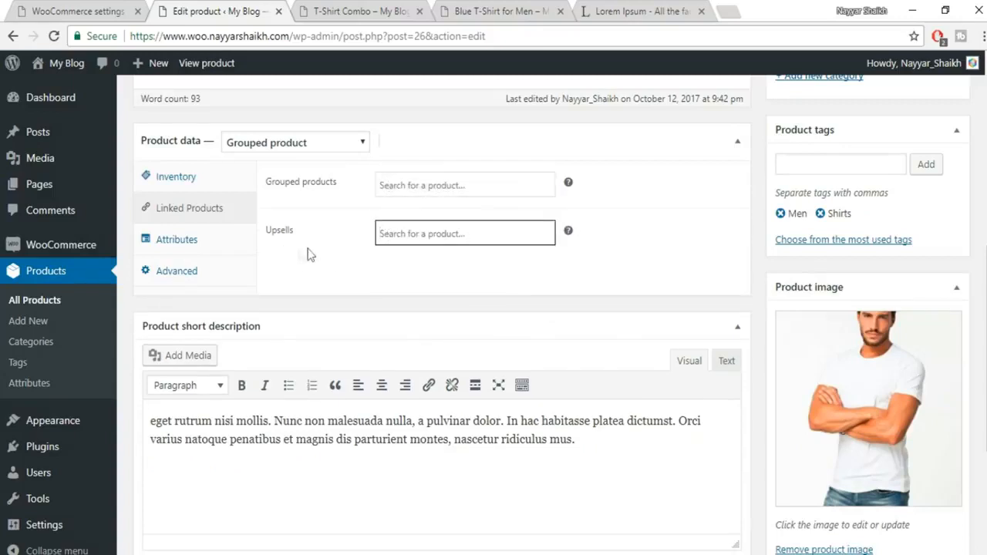
- Update T-Shirt Combo and preview its updated product page
drag(985, 288, 985, 100)
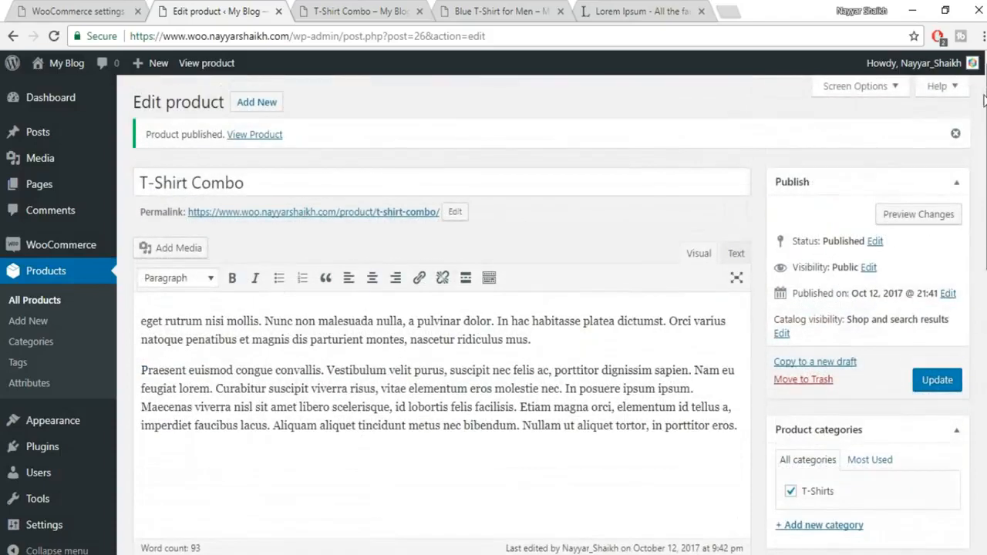
click(936, 379)
middle_click(368, 10)
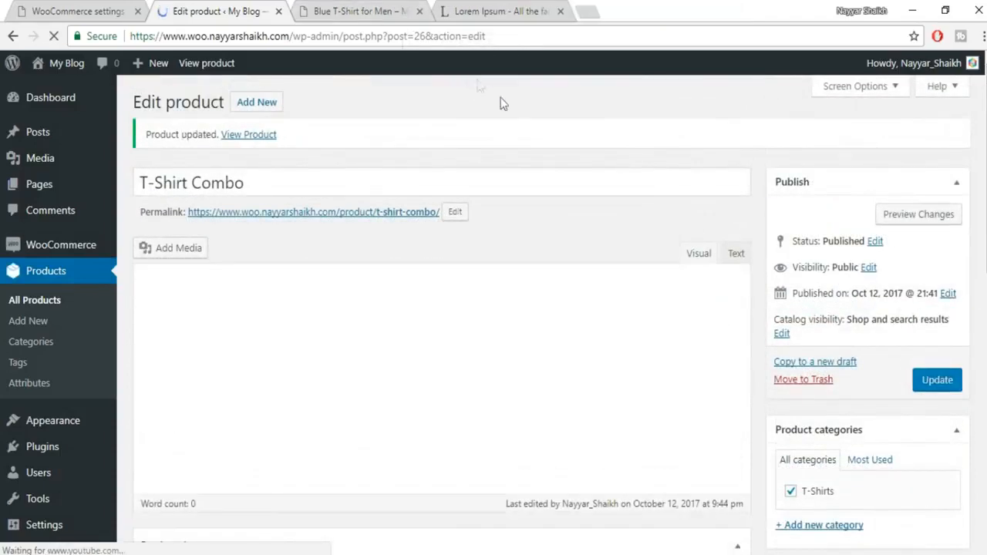
click(916, 215)
scroll(881, 327, down, 3)
scroll(881, 327, up, 1)
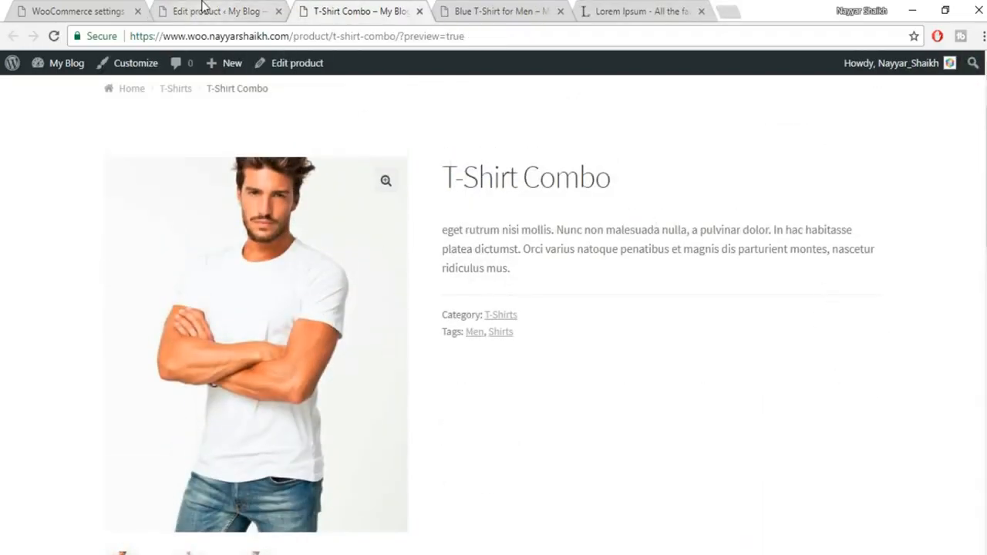
- Back in the editor, duplicate Blue T-Shirt for Men from the All Products list
click(203, 6)
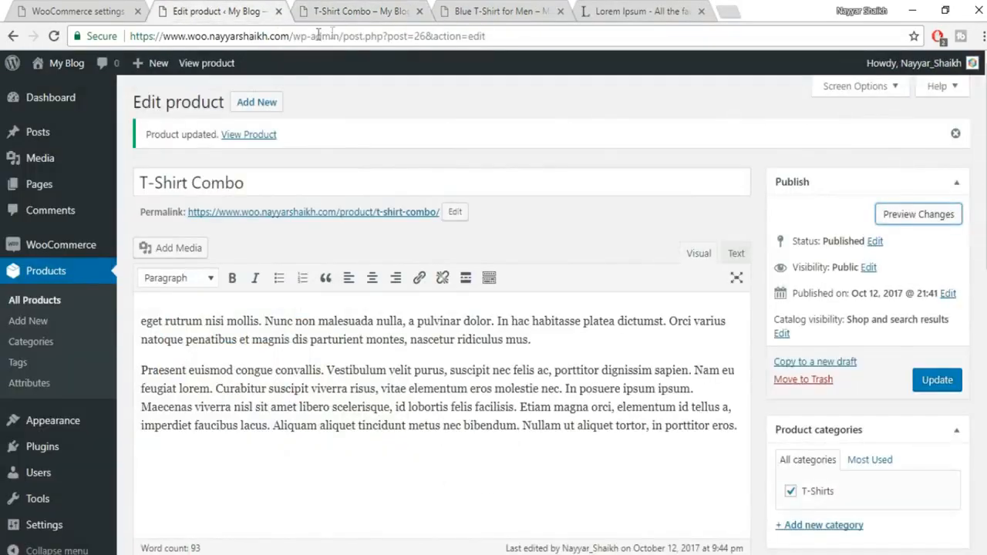
click(36, 309)
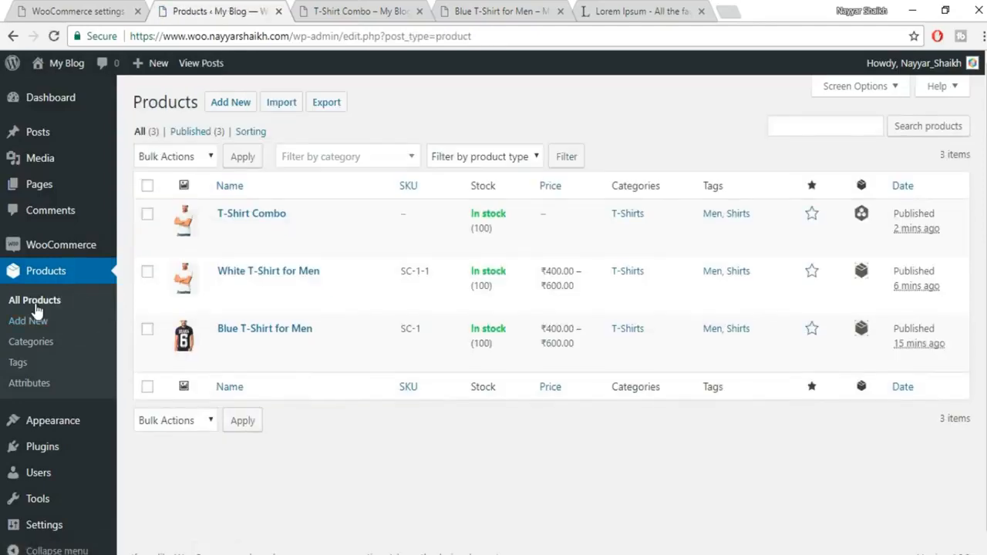
click(246, 360)
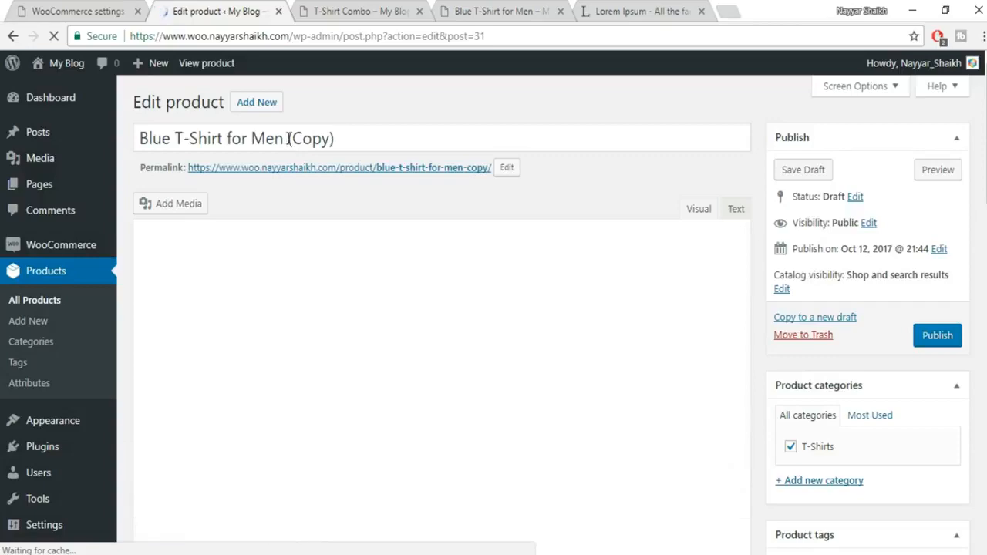
- Rename the copy Blue T-Shirt for Men Simple and make it a Simple product
double_click(502, 139)
text(Simple)
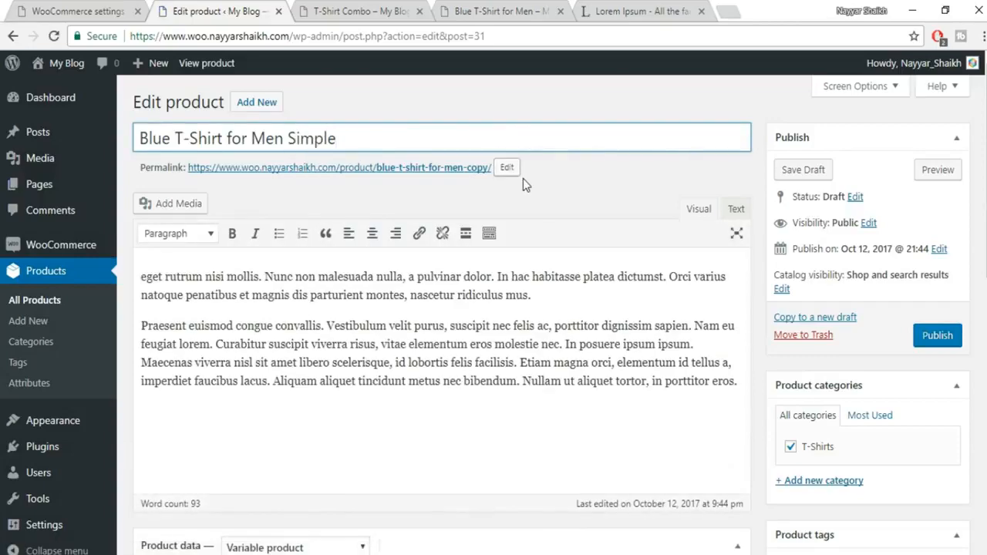
scroll(522, 181, down, 6)
scroll(512, 194, up, 2)
click(311, 241)
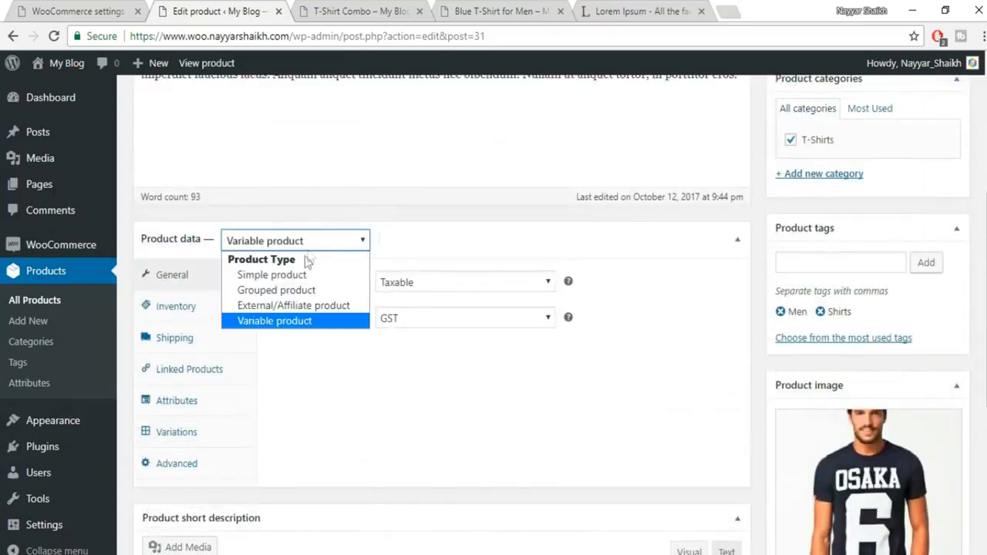
click(295, 275)
- Set the regular price to 600 and cancel the scheduled sale dates
click(434, 275)
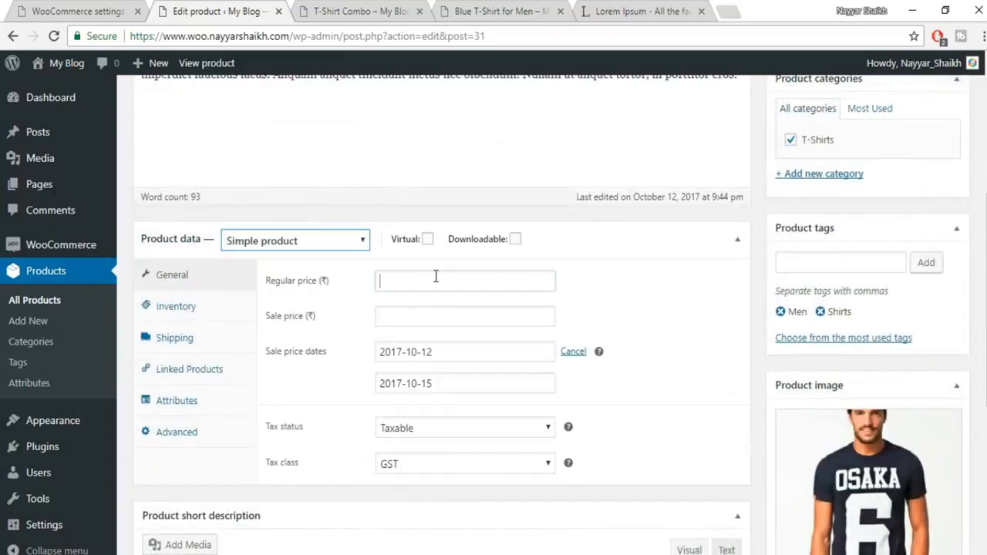
text(60)
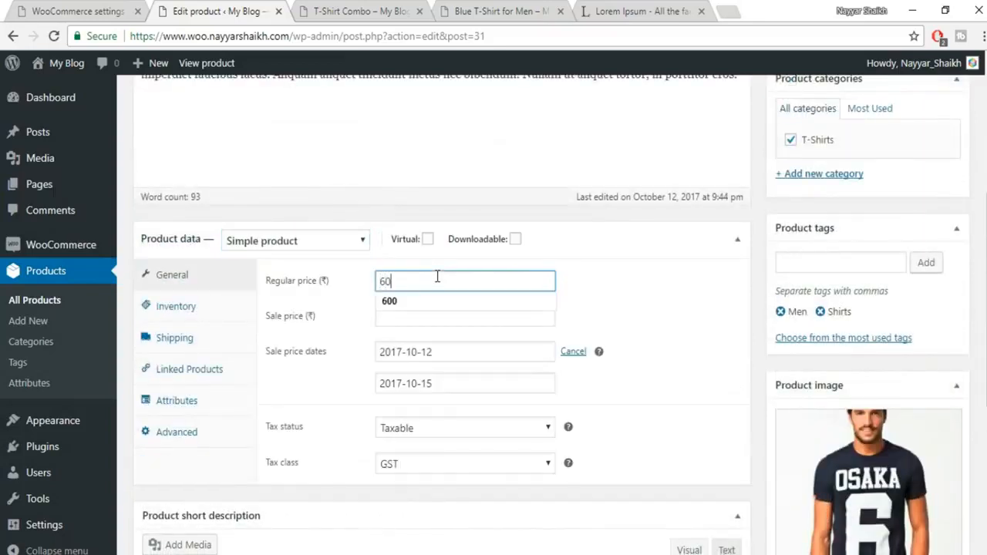
click(610, 273)
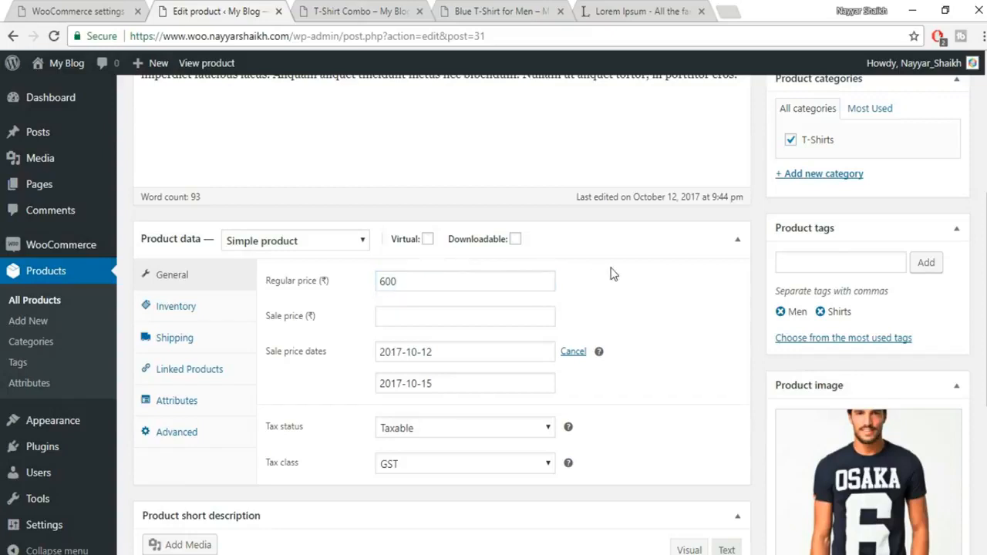
click(573, 354)
click(183, 309)
click(181, 343)
click(181, 370)
click(181, 400)
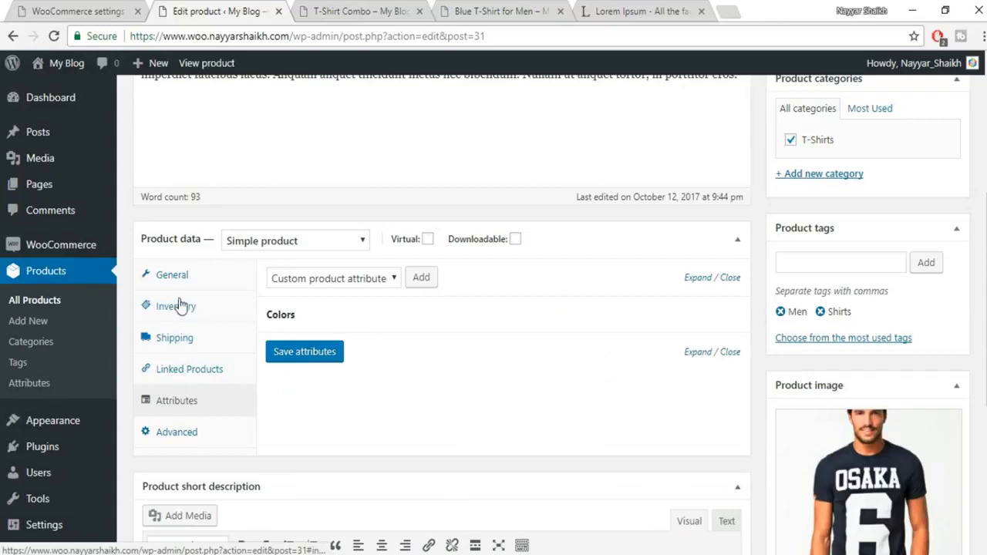
- Remove the Colors attribute and publish the Simple product
mouse_move(732, 318)
click(724, 315)
click(557, 117)
scroll(296, 393, down, 3)
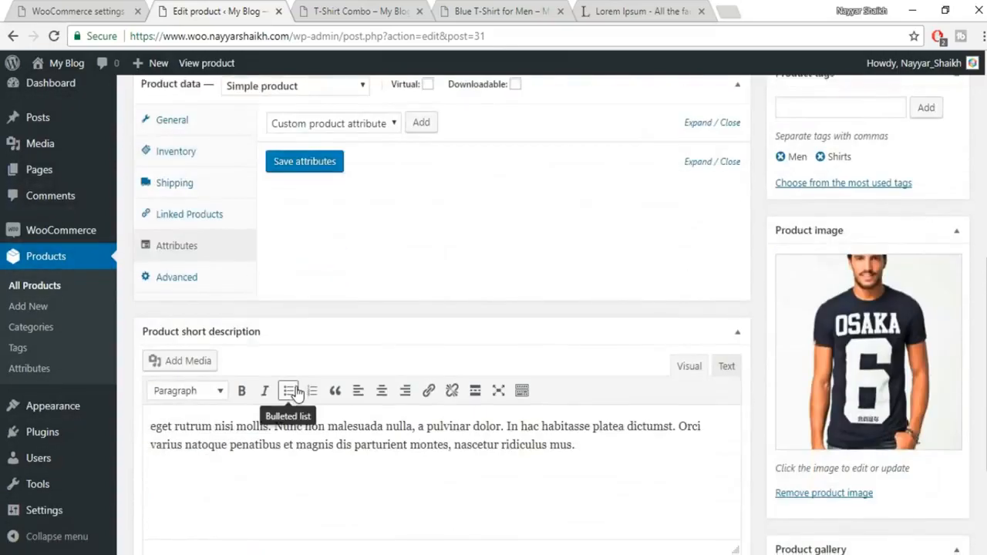
scroll(296, 393, down, 3)
scroll(295, 394, up, 10)
scroll(493, 314, up, 1)
click(948, 317)
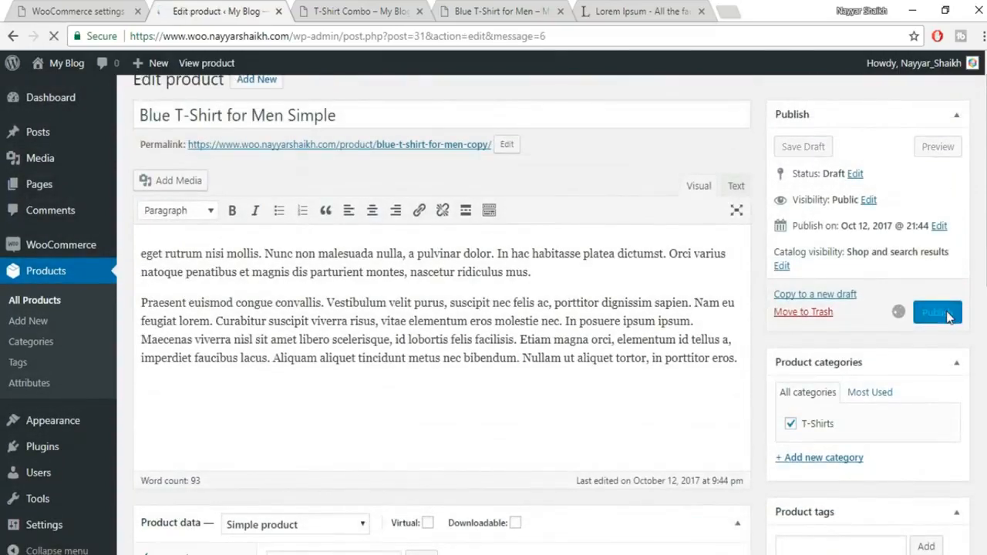
click(40, 306)
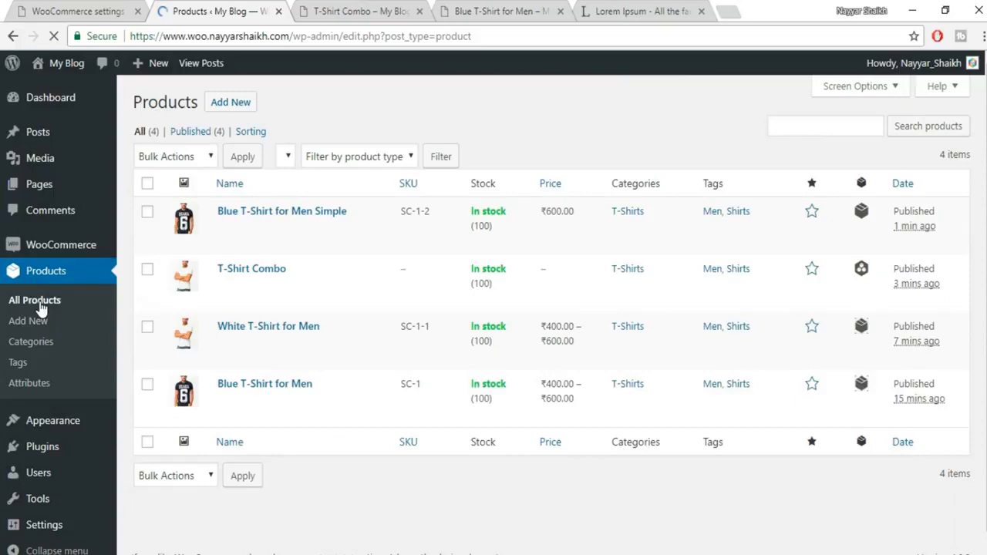
- Duplicate Blue T-Shirt for Men Simple and retitle the copy Grey T-Shirt for Men Simple
mouse_move(297, 238)
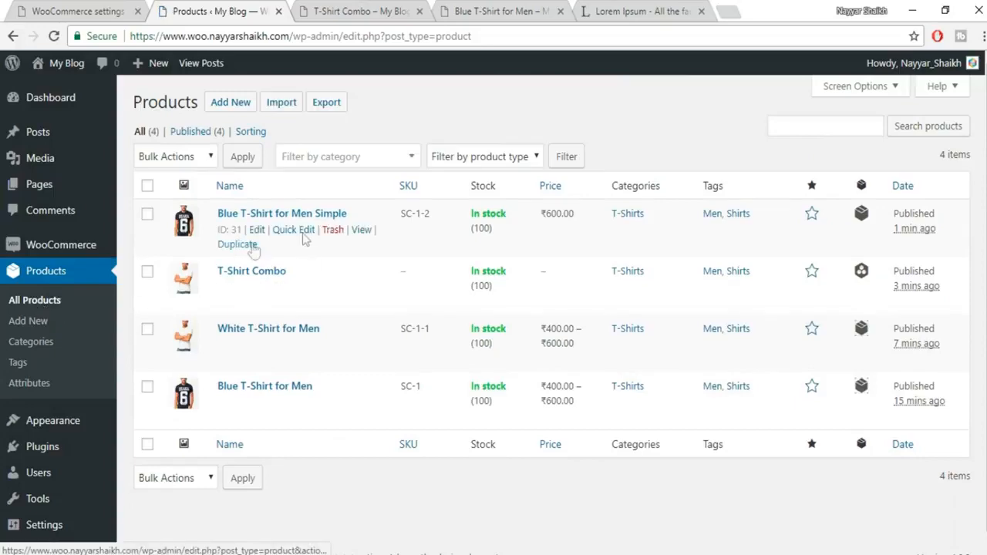
click(249, 251)
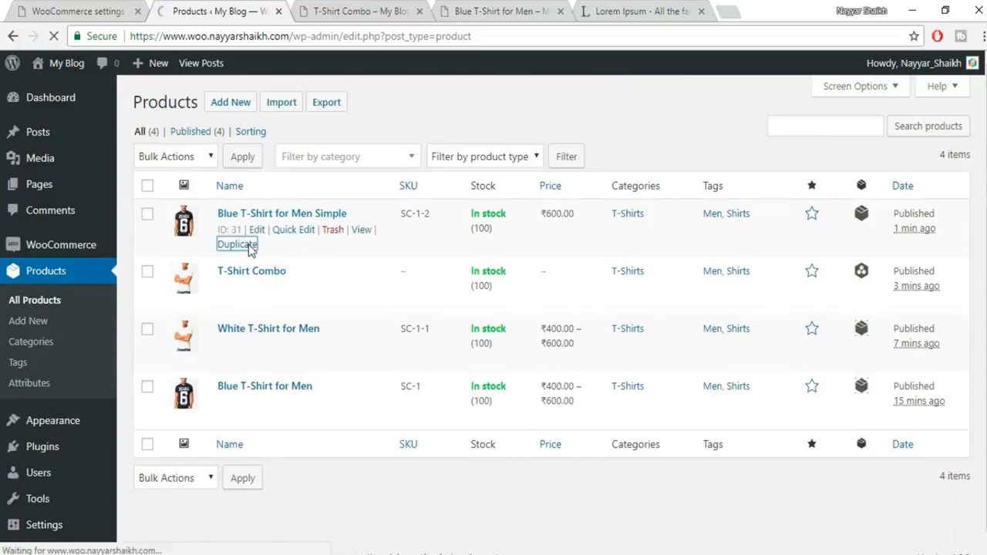
drag(415, 138, 336, 149)
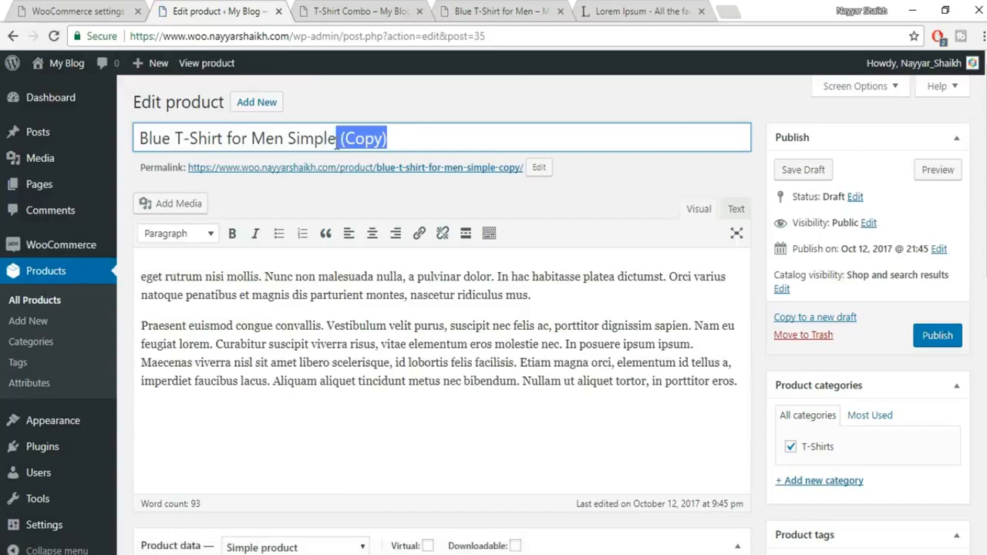
key(BackSpace)
double_click(170, 149)
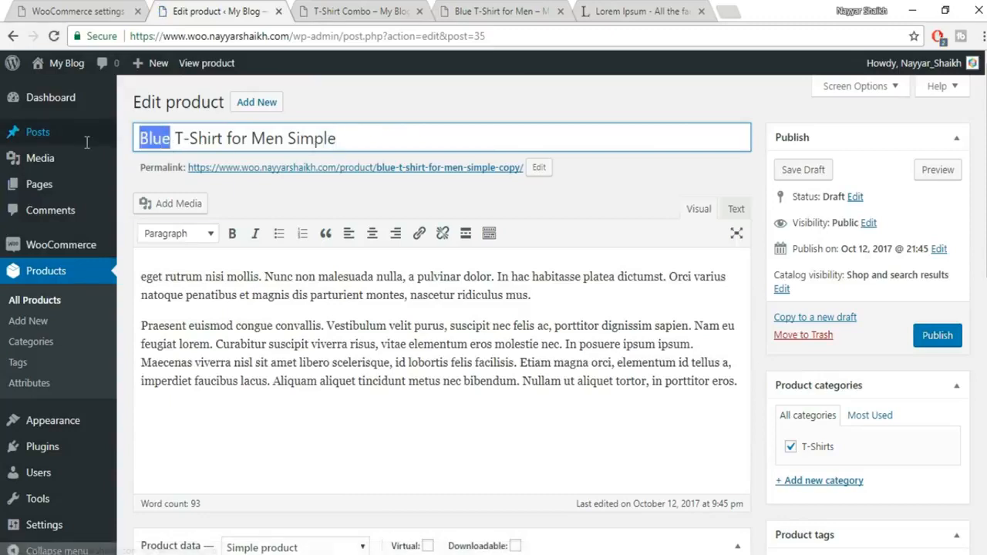
text(Black)
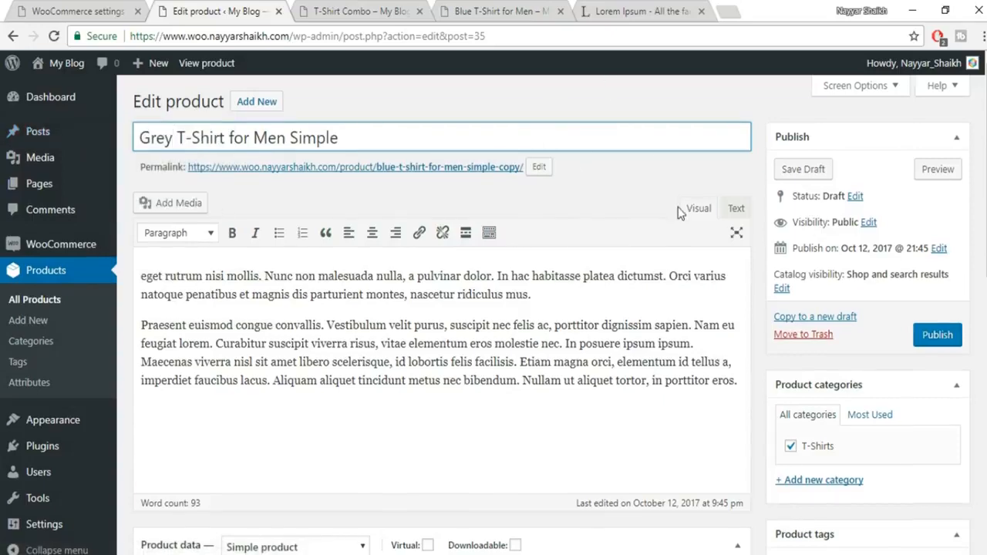
- Set the grey shirt photo as the product image and publish it
scroll(678, 208, down, 8)
click(901, 276)
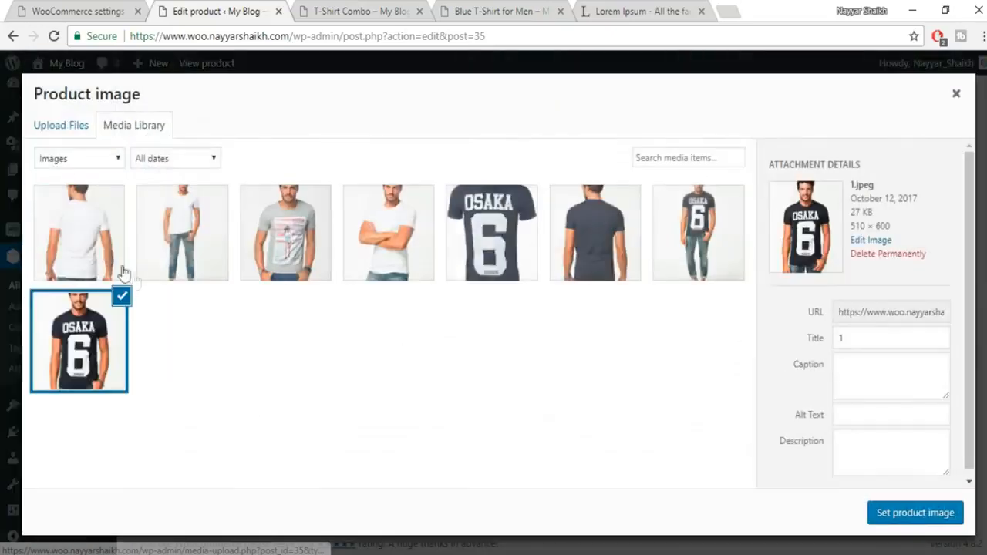
click(259, 236)
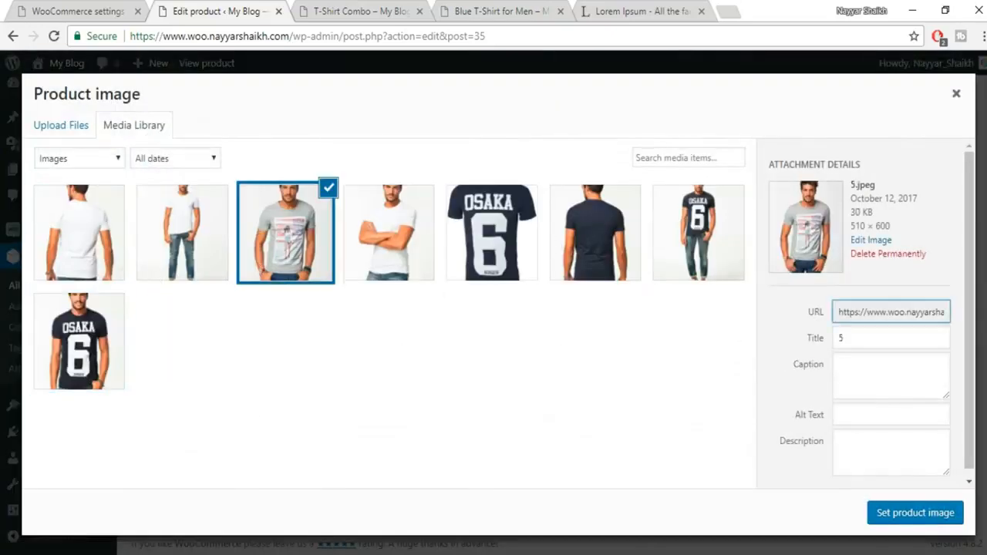
click(920, 516)
scroll(952, 321, up, 7)
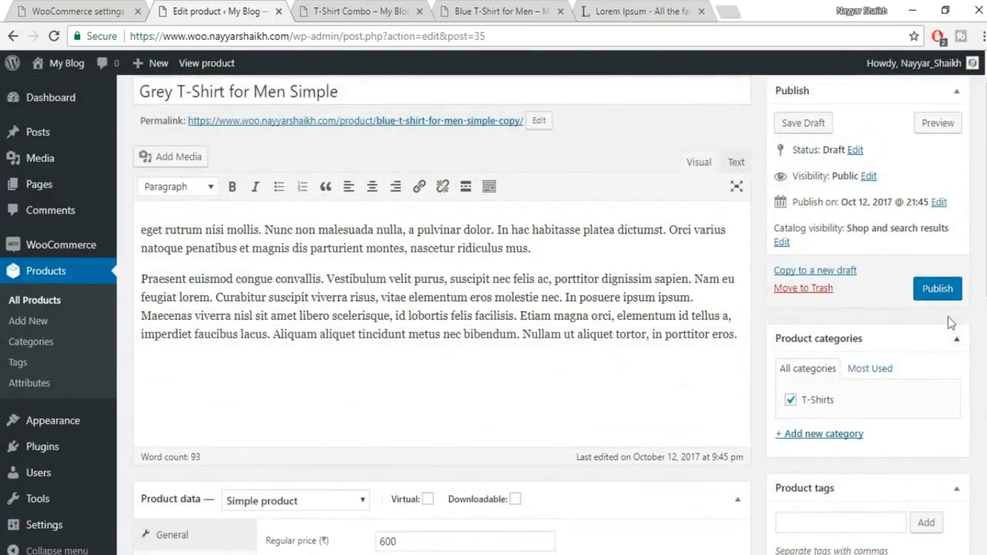
click(934, 293)
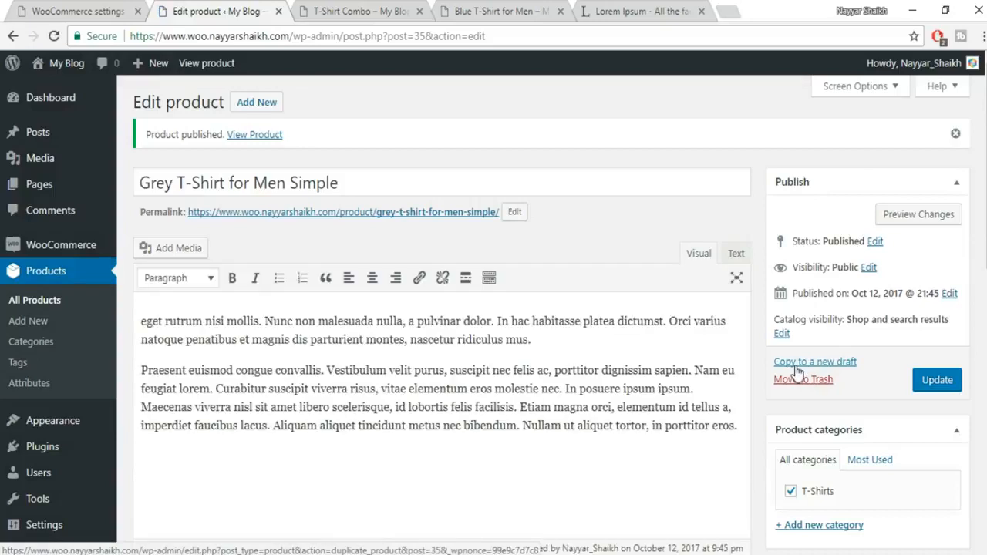
click(42, 304)
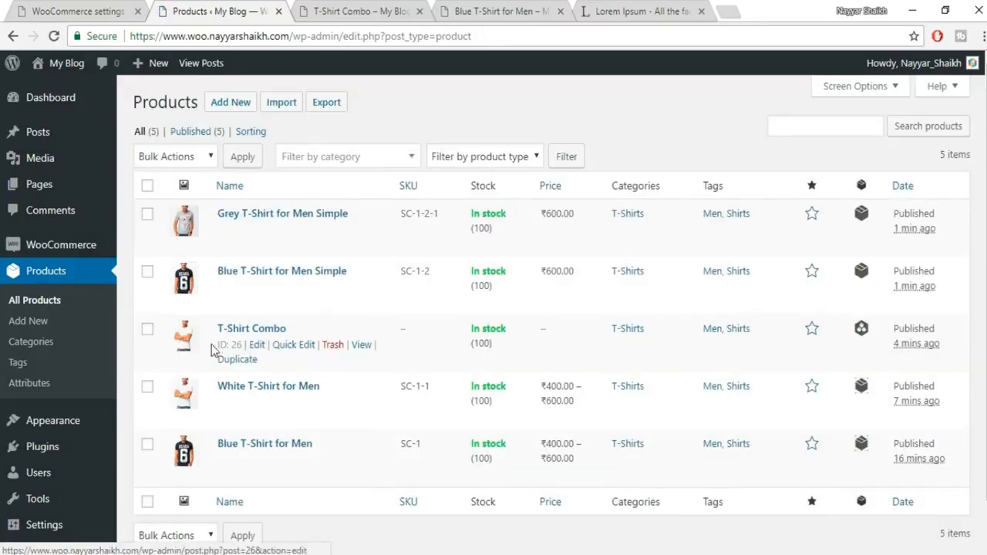
- Add Blue and Grey T-Shirt for Men Simple to T-Shirt Combo's grouped products and update
click(257, 346)
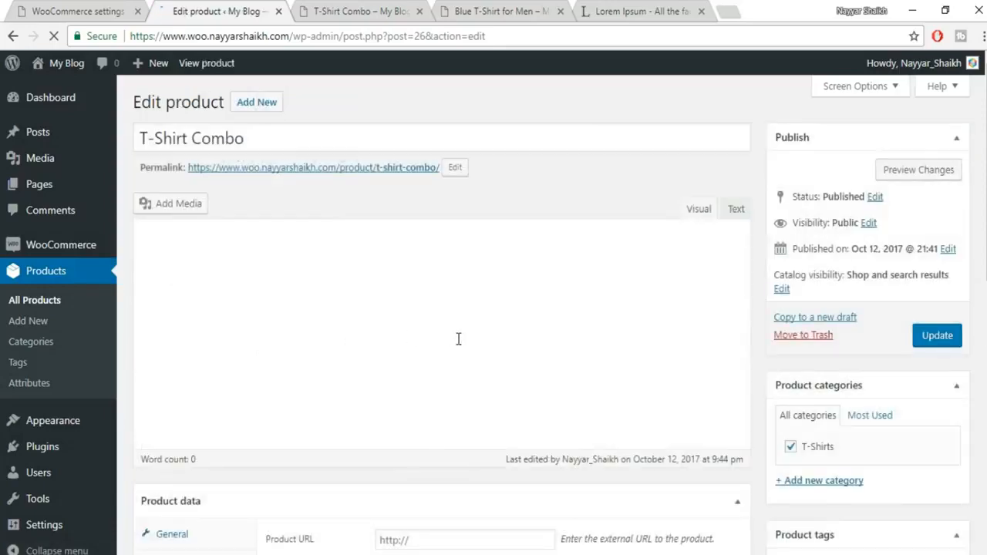
scroll(458, 340, down, 4)
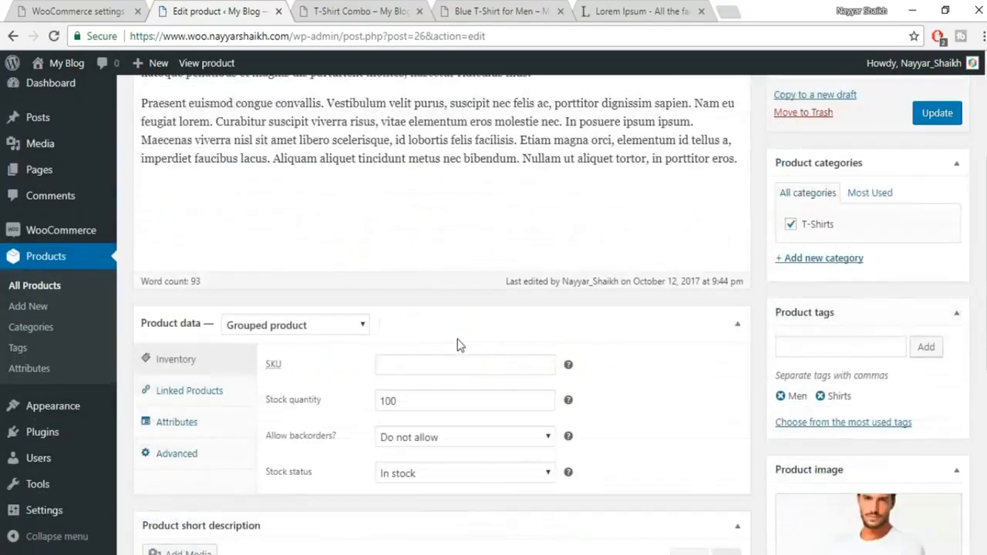
click(193, 232)
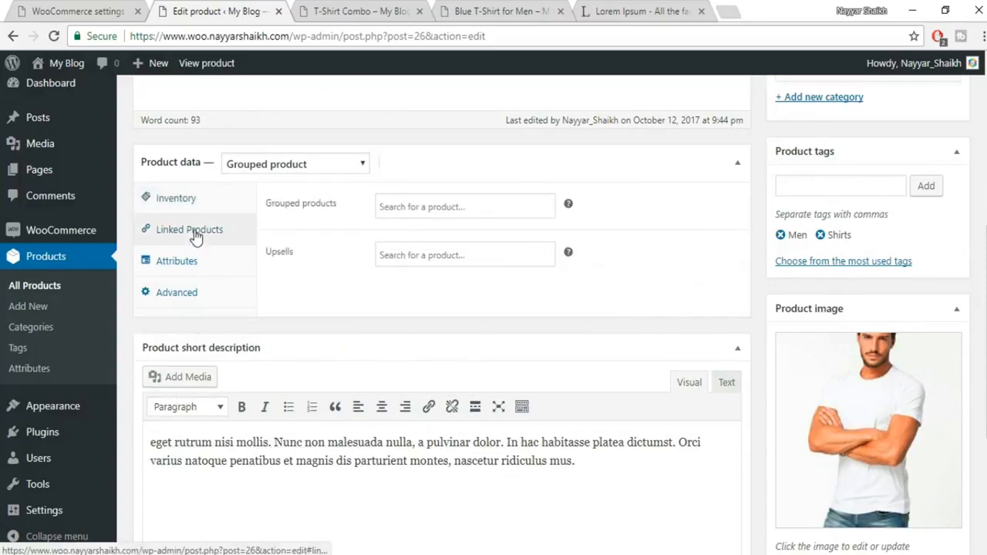
click(451, 207)
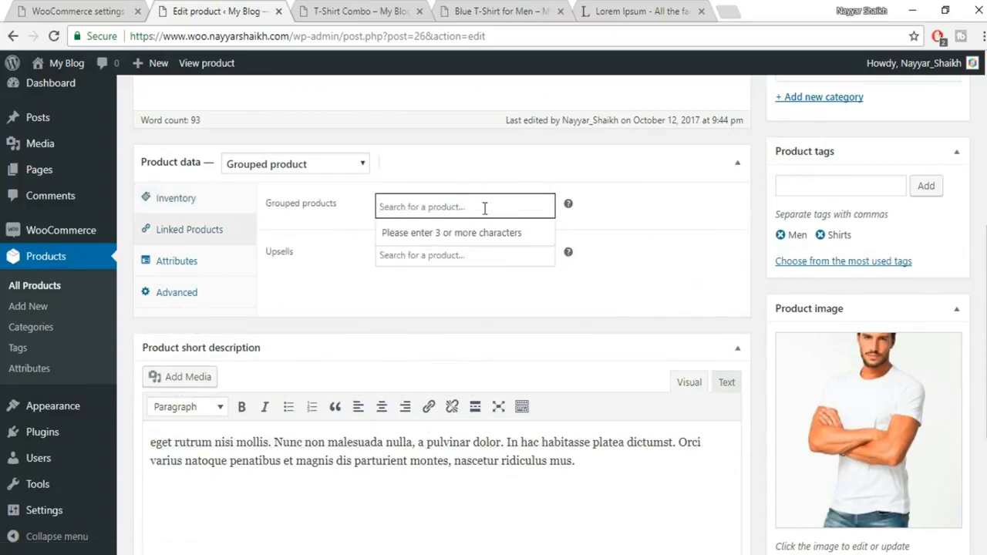
text(simpl)
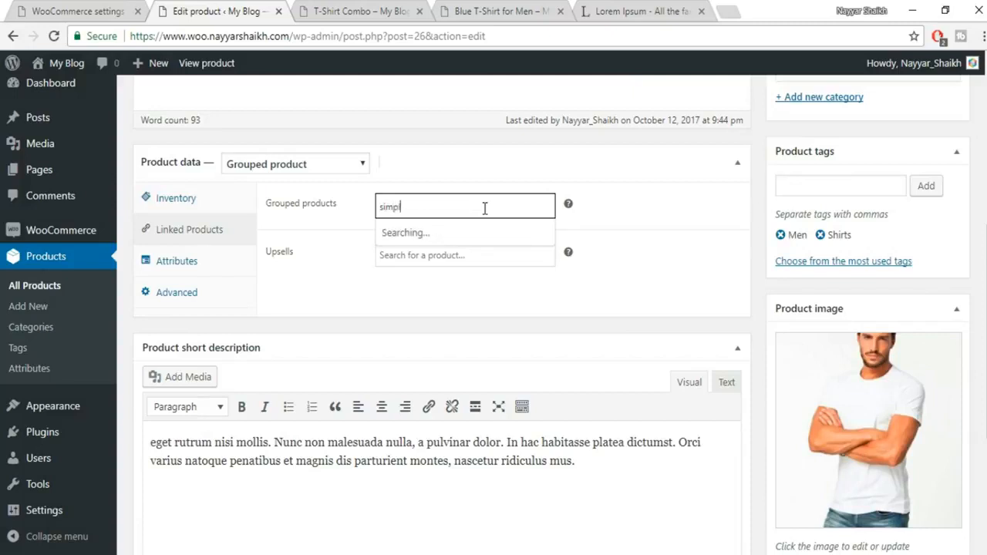
click(489, 233)
click(506, 231)
text(simpl)
click(518, 288)
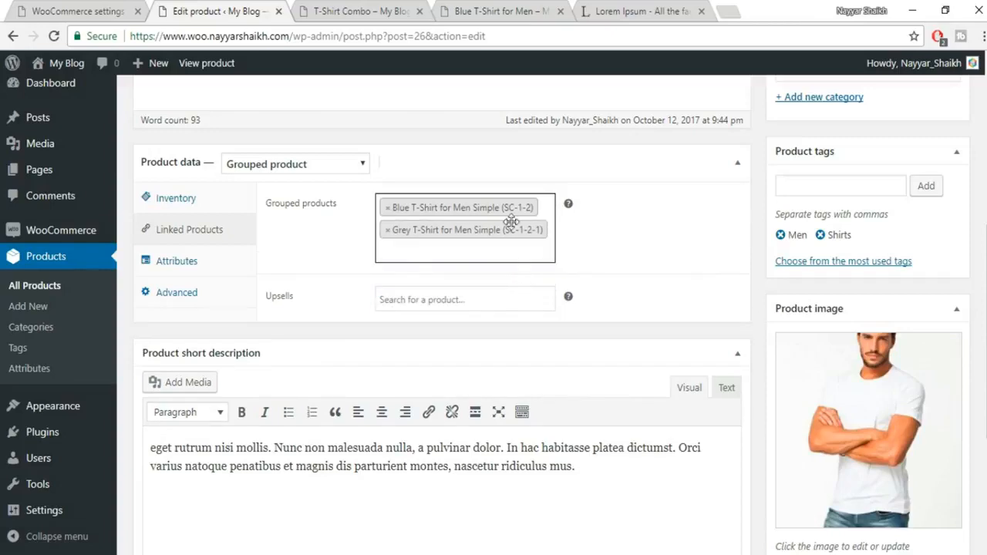
scroll(771, 309, up, 4)
click(937, 252)
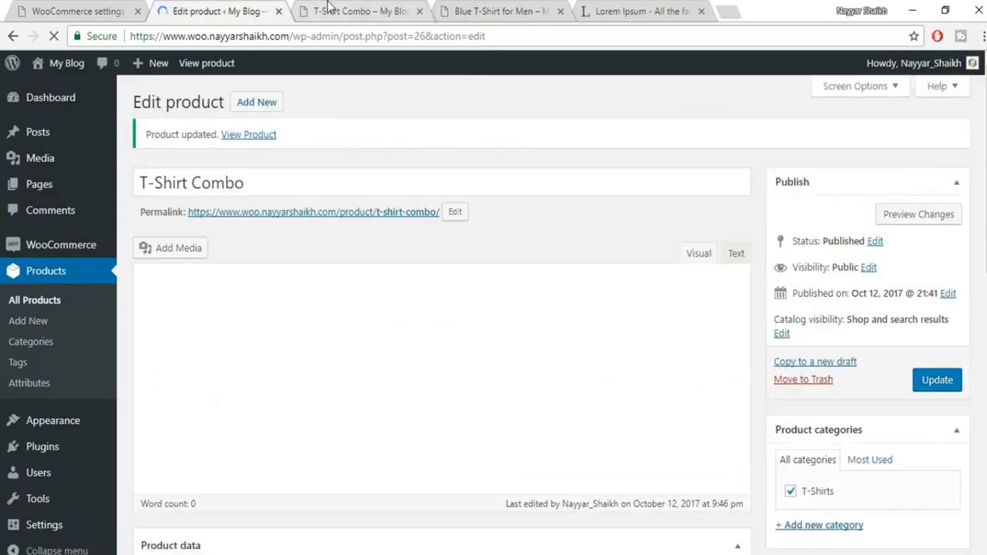
- Reload the T-Shirt Combo preview to show the saved grouped T-shirts
click(355, 11)
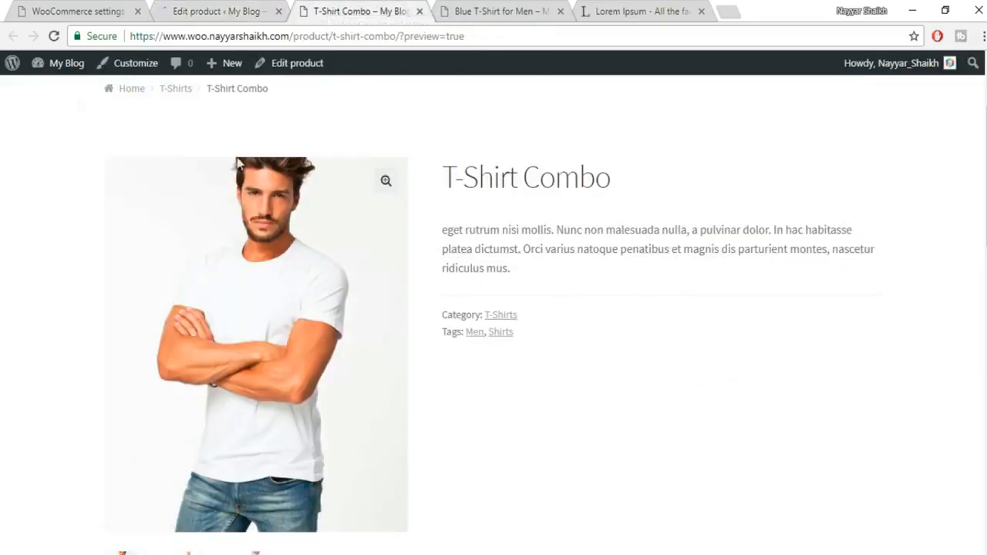
click(53, 37)
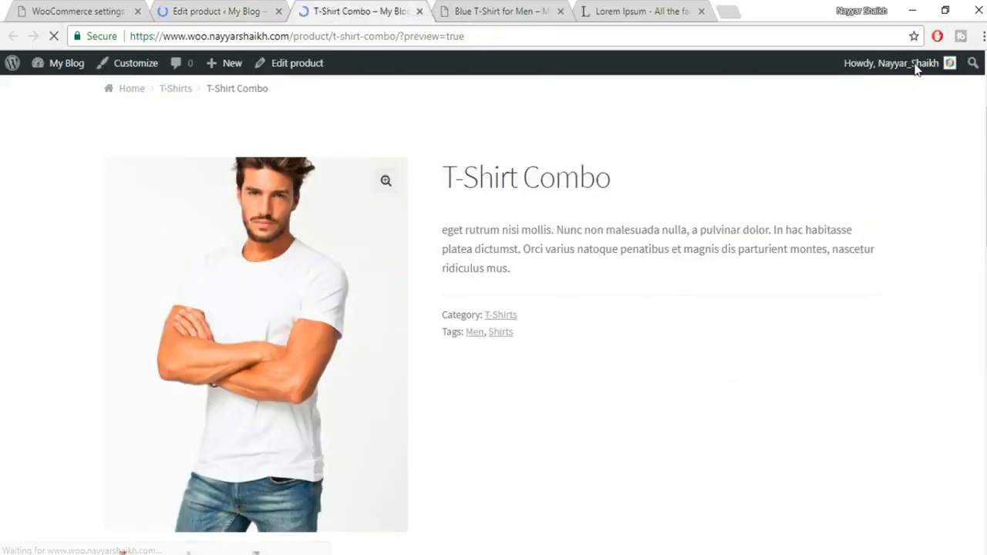
scroll(901, 208, down, 2)
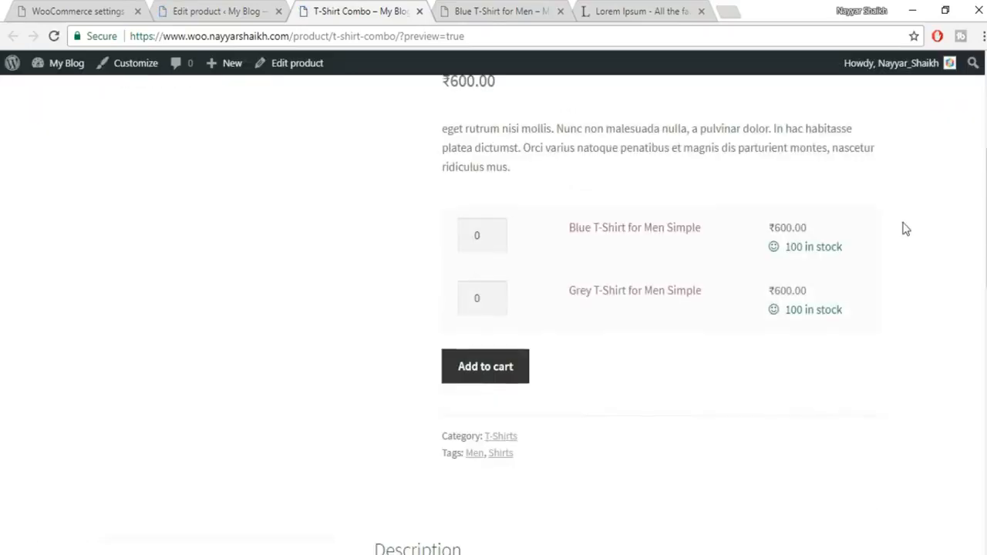
scroll(576, 363, up, 2)
scroll(548, 385, down, 1)
click(183, 6)
scroll(916, 343, down, 10)
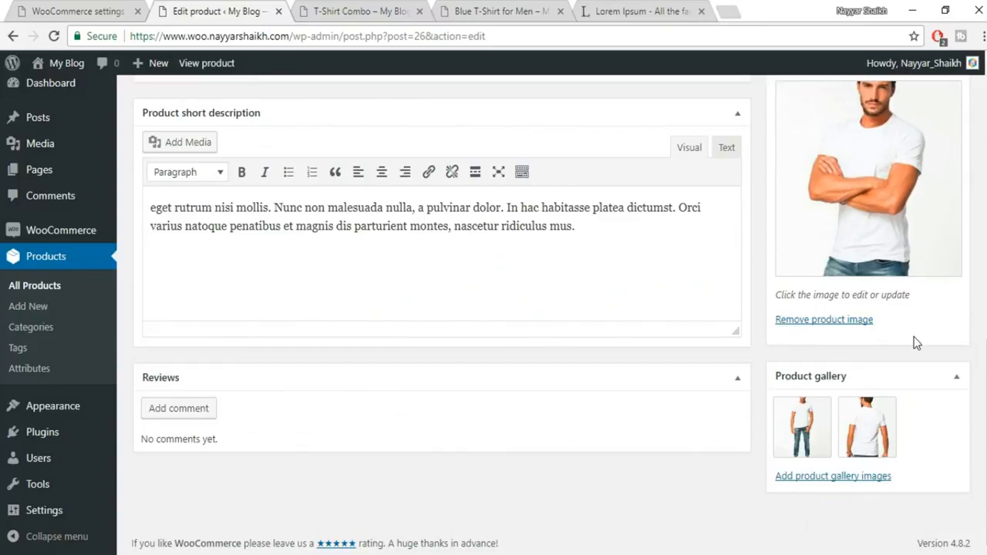
scroll(916, 343, up, 4)
- Set the two T-shirt quantities to 2 and 3 on the preview, then open All Products
click(414, 17)
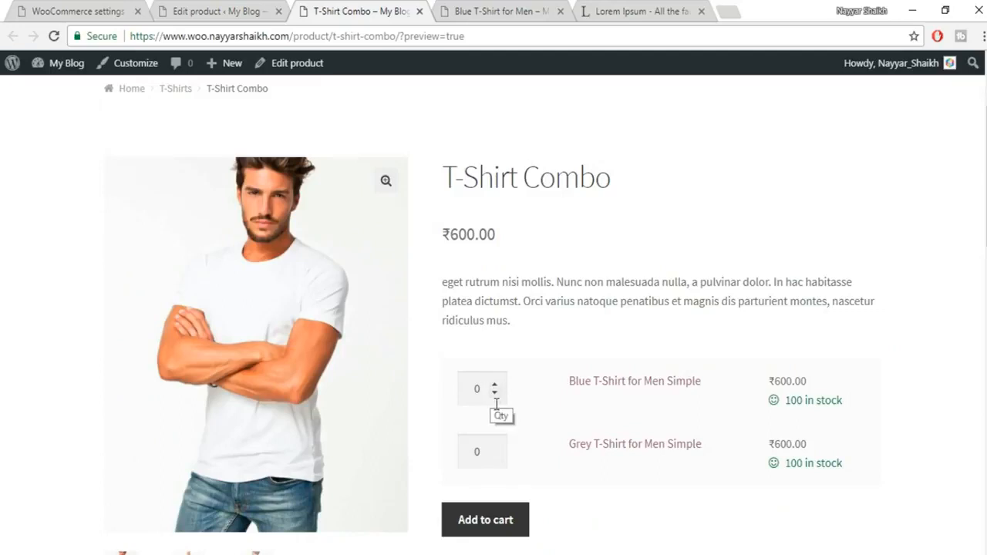
scroll(866, 303, down, 1)
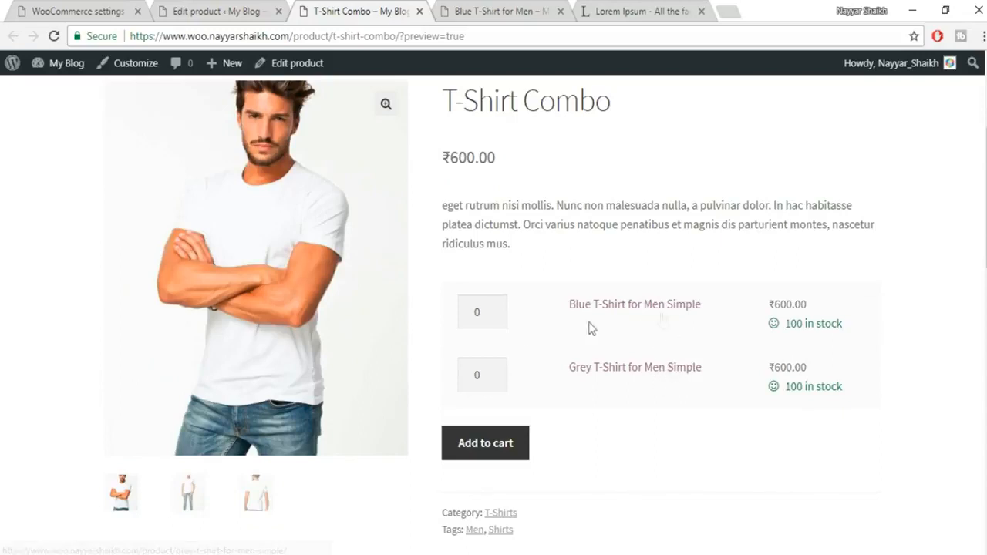
click(494, 311)
click(494, 311)
click(495, 372)
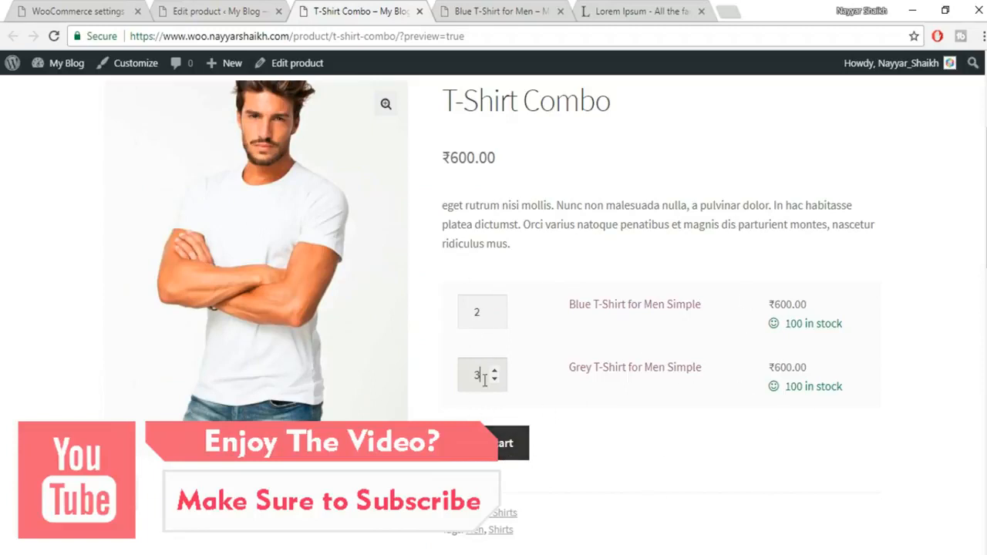
scroll(683, 390, up, 4)
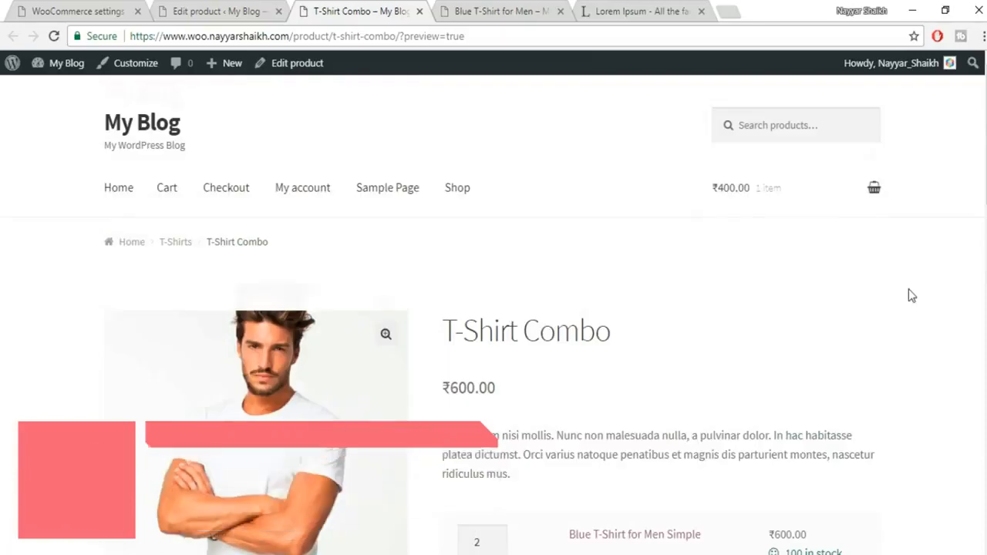
scroll(320, 149, down, 2)
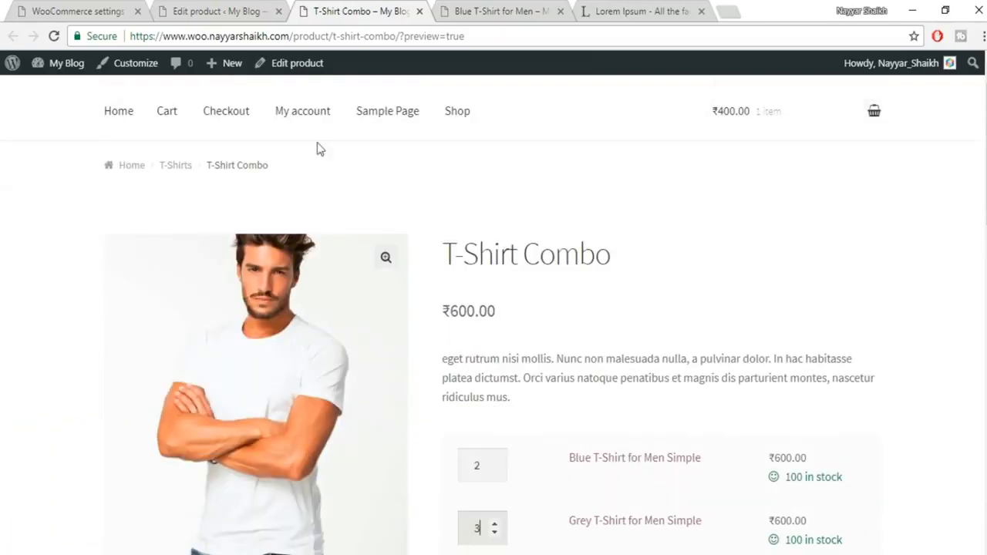
click(236, 6)
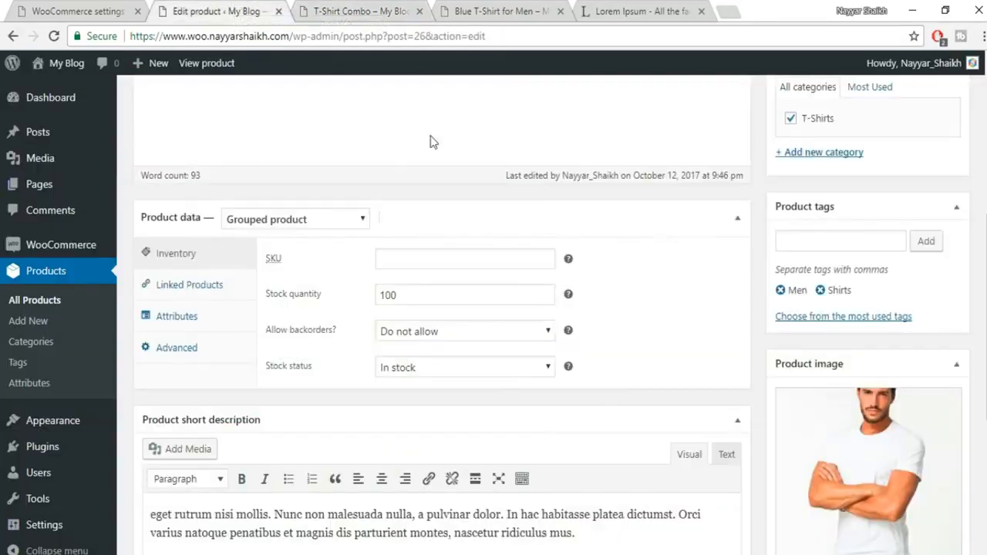
click(57, 304)
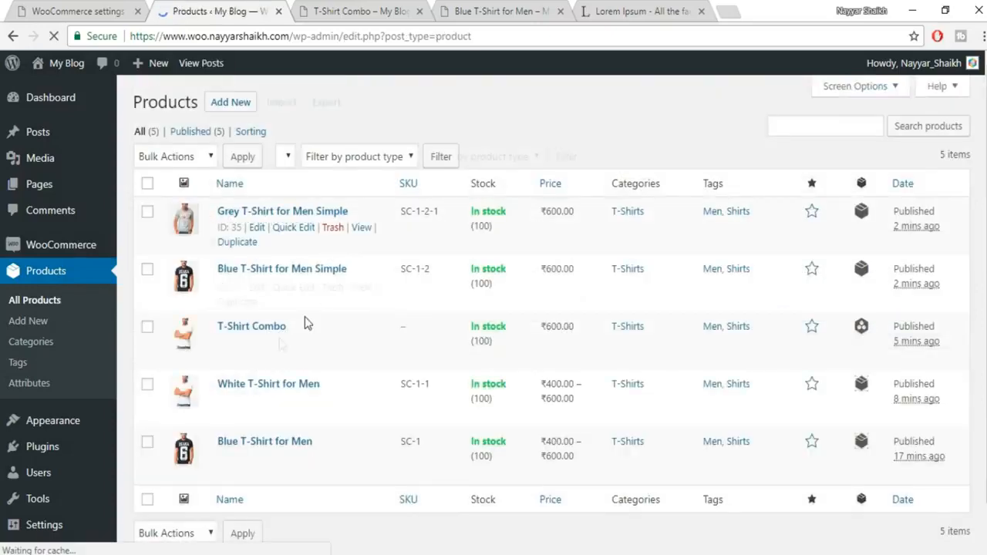
- Duplicate Grey T-Shirt for Men Simple and delete ' (Copy)' from the new draft's title
scroll(258, 420, down, 1)
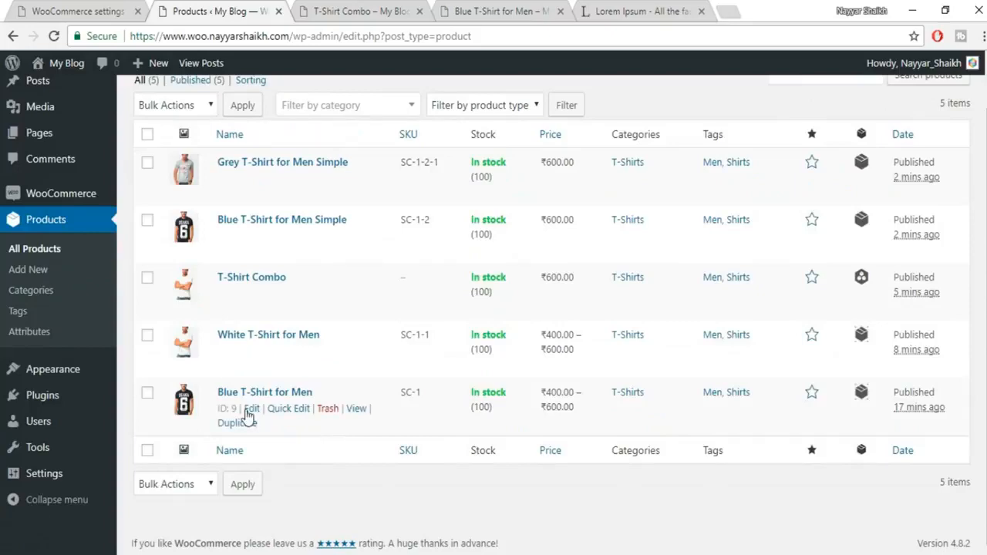
scroll(333, 402, up, 1)
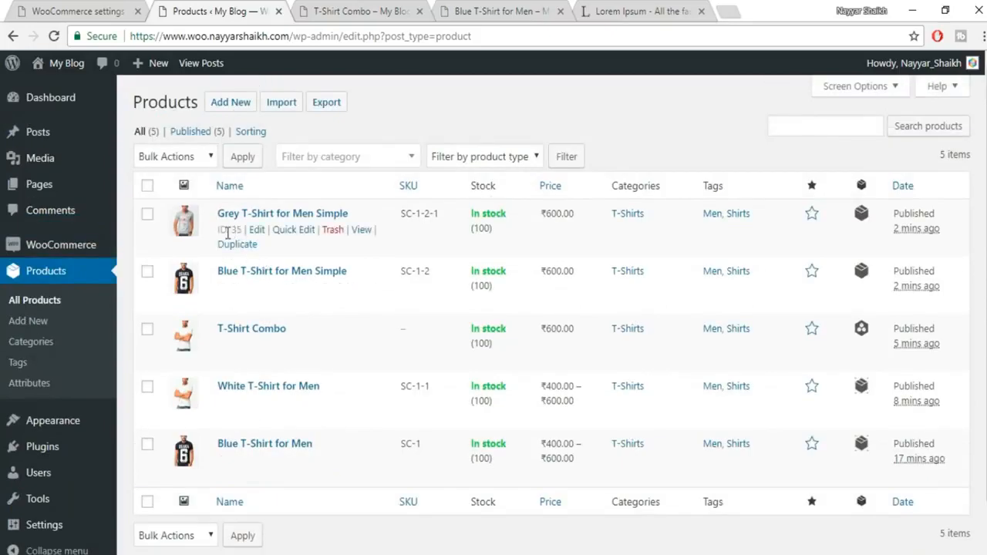
click(235, 245)
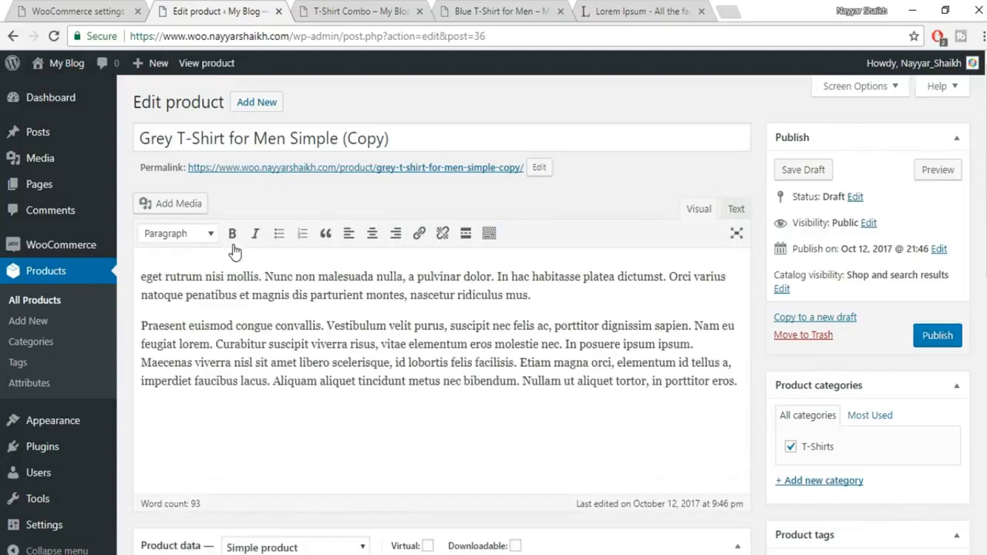
drag(389, 139, 336, 145)
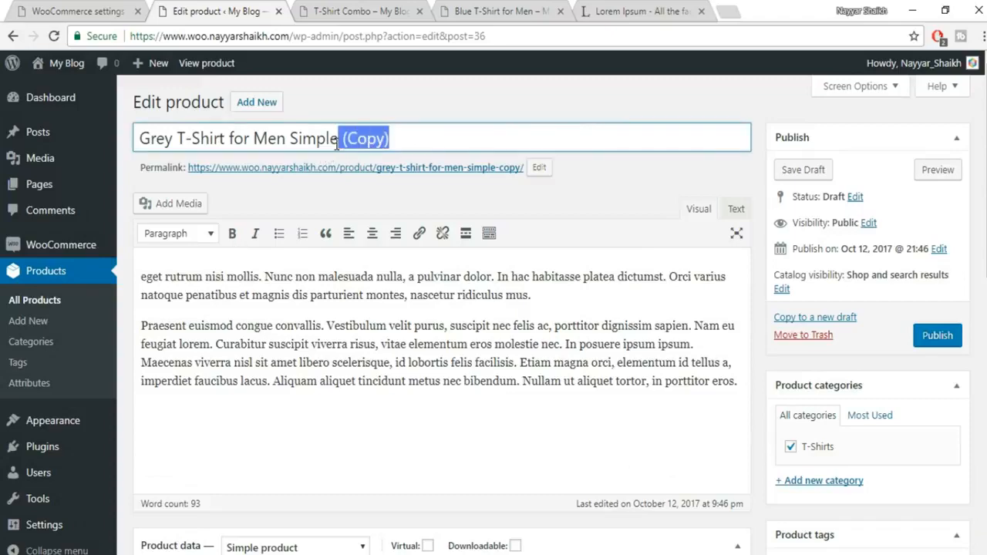
key(BackSpace)
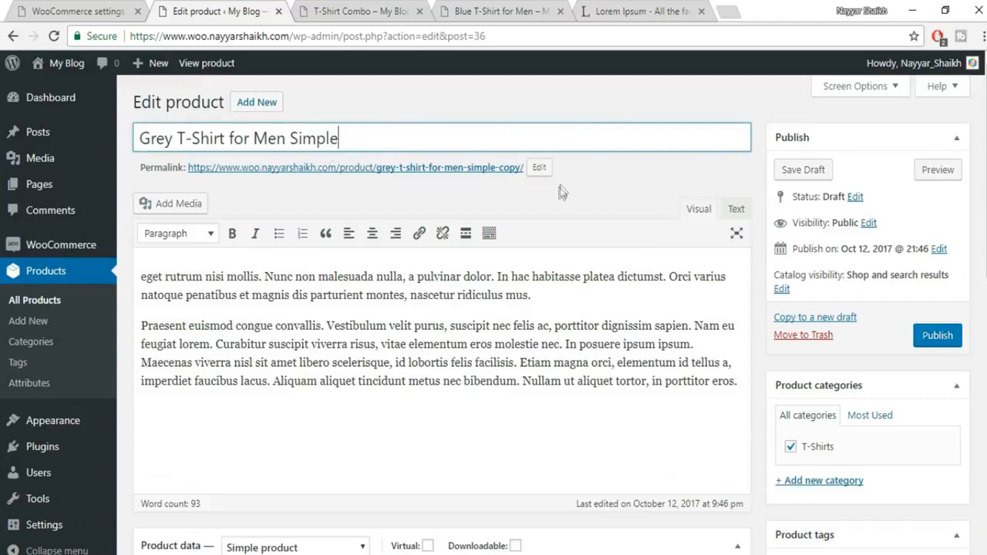
scroll(584, 261, down, 5)
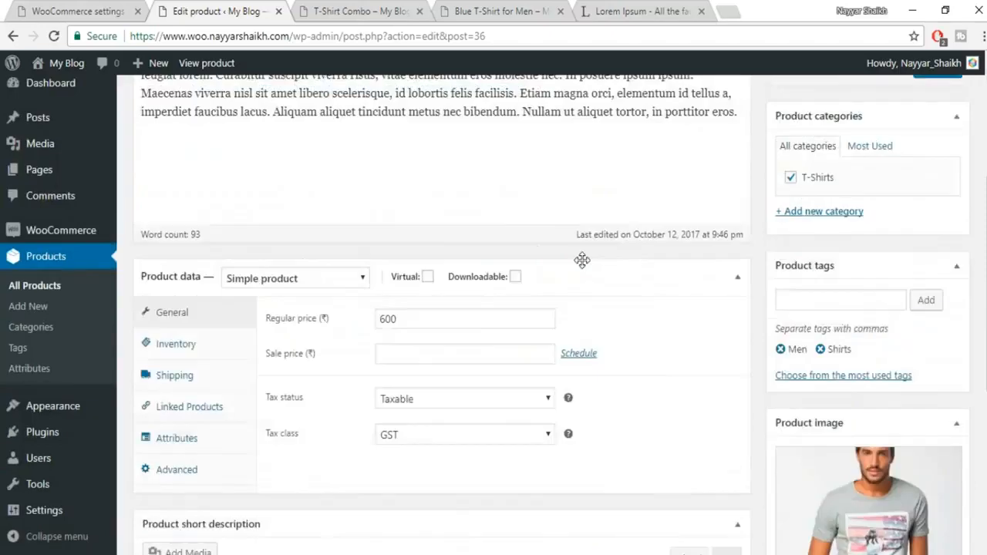
- Switch the duplicate's product type to External/Affiliate product and start on its Product URL
click(272, 167)
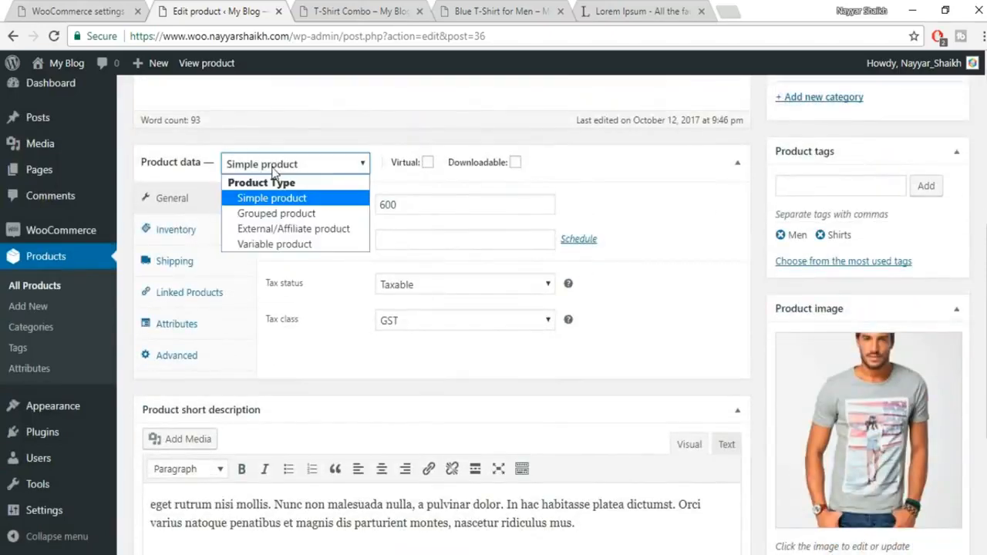
click(298, 231)
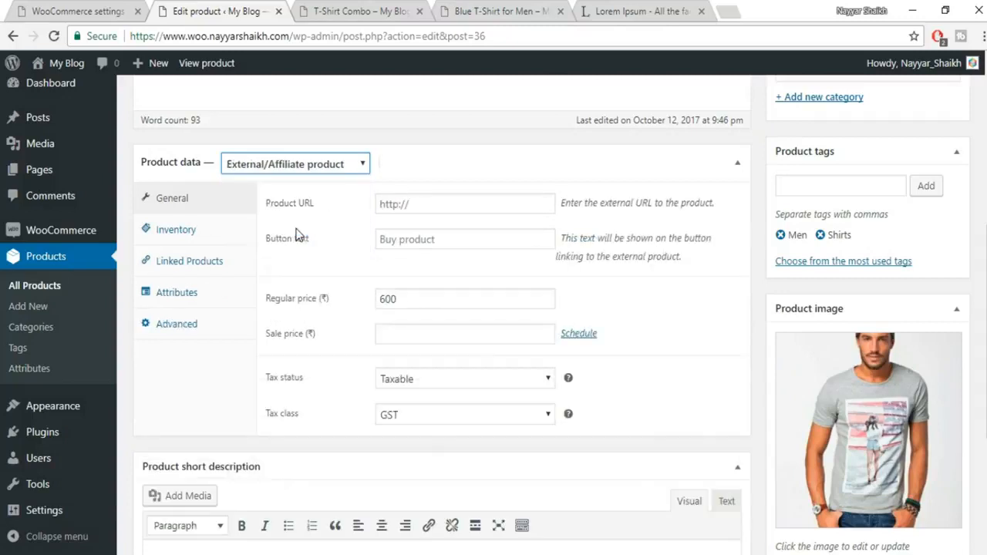
click(409, 205)
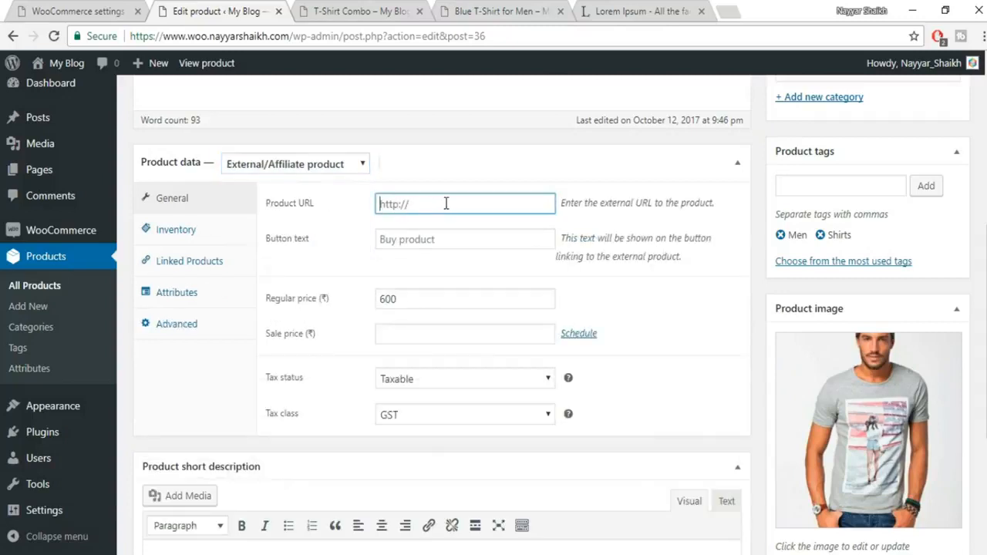
click(732, 9)
- Load amazon.in in a new tab placed beside the product editor tab
text(ama)
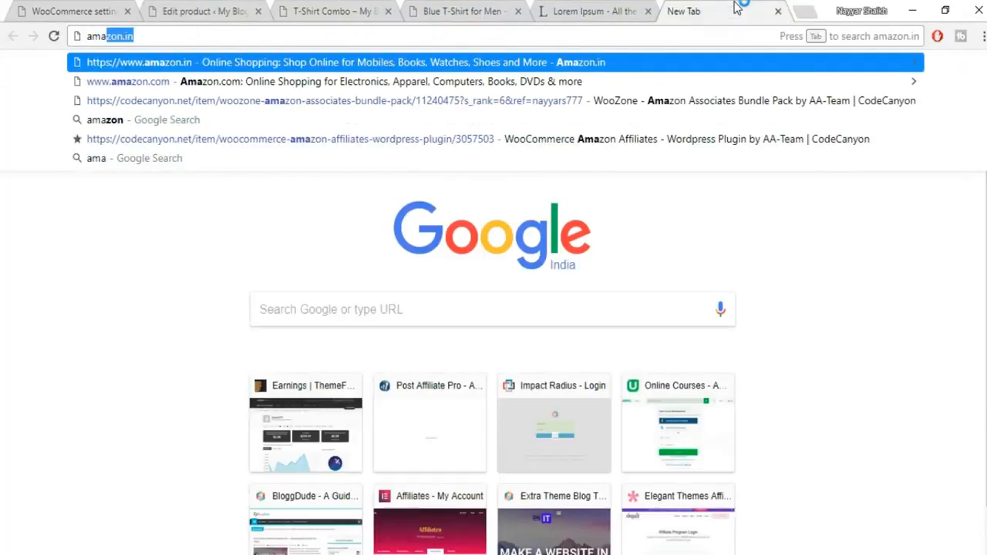
key(Return)
drag(731, 7, 355, 16)
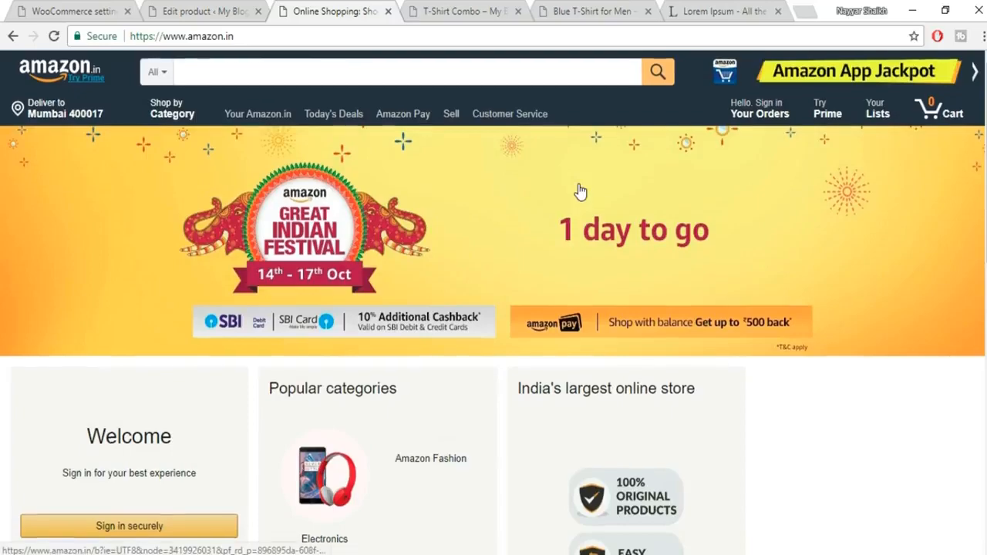
scroll(637, 227, down, 7)
scroll(637, 230, up, 7)
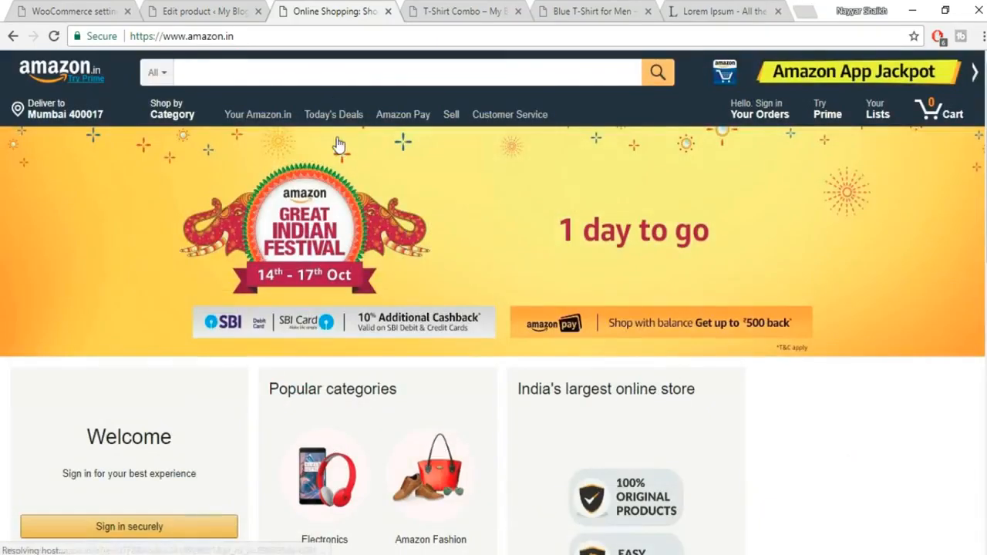
click(176, 16)
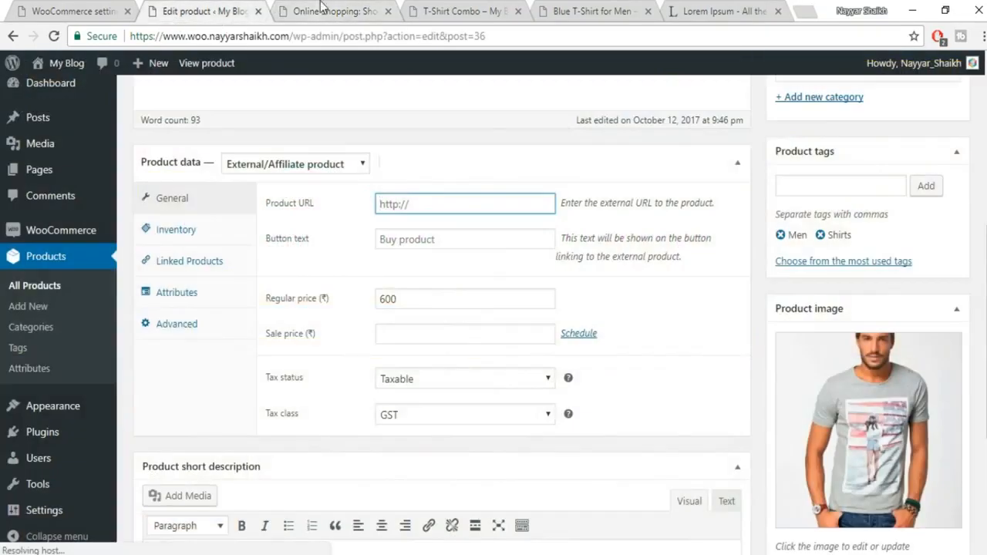
click(325, 9)
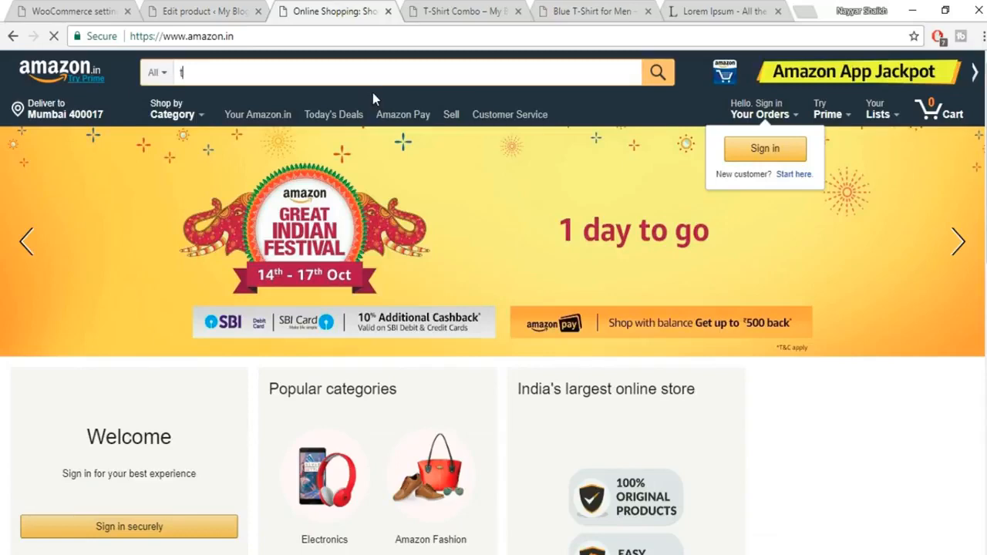
- Search Amazon for t-shirts and copy the Qube By Fort Collins Men's T-Shirt page address
text(t hisrt)
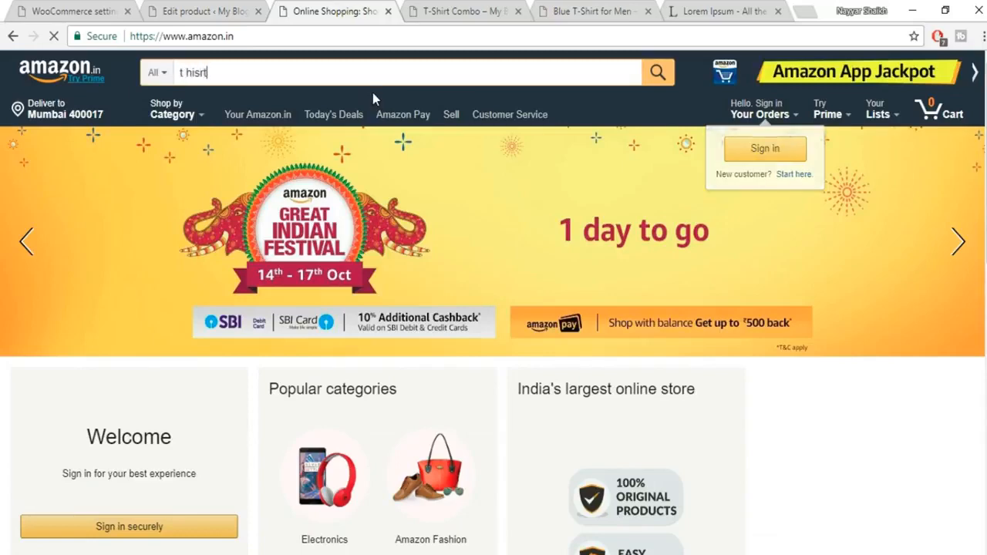
key(Return)
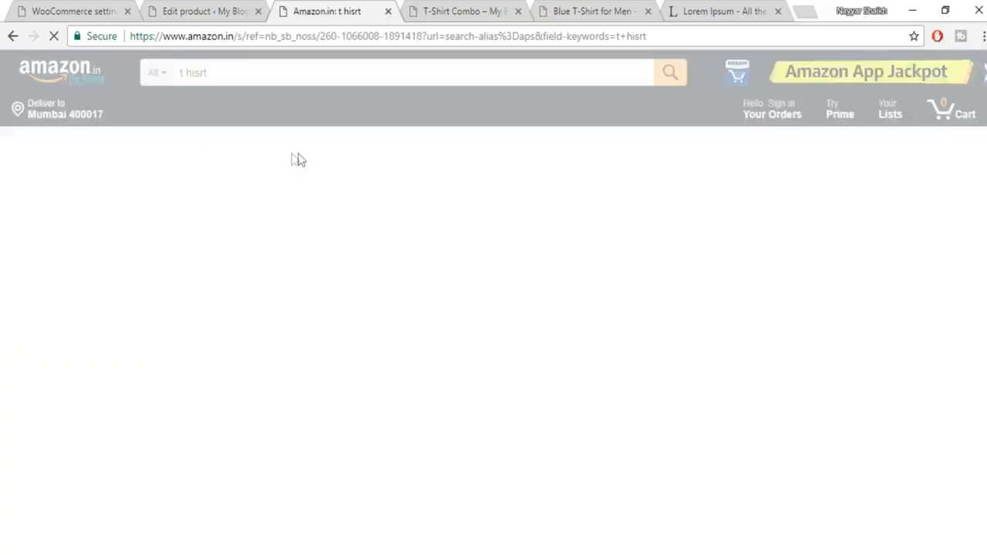
scroll(894, 176, down, 1)
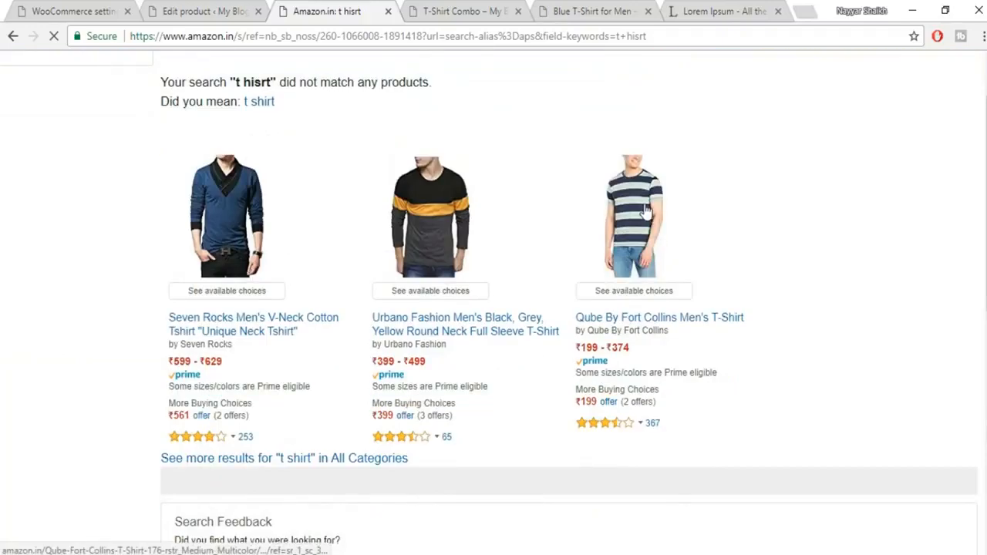
click(647, 212)
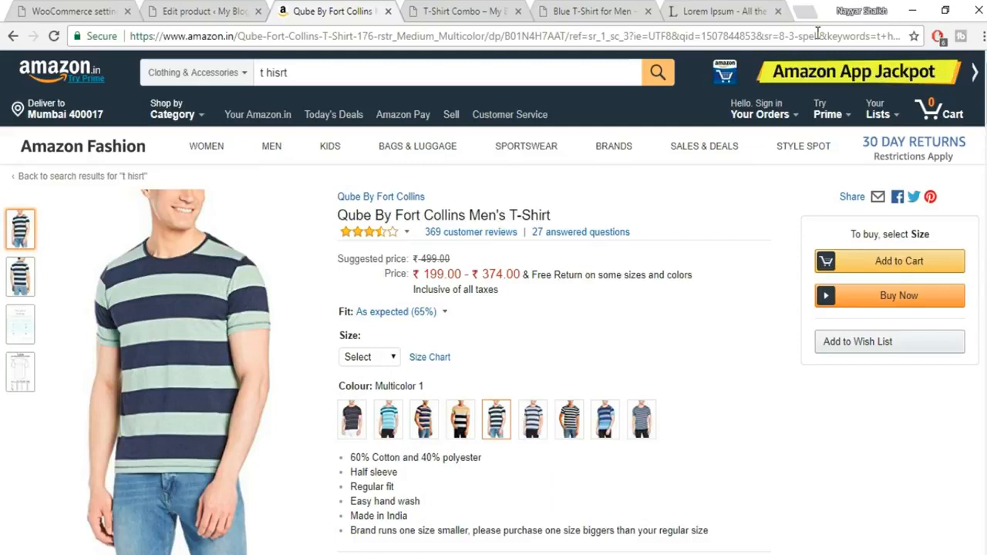
click(818, 35)
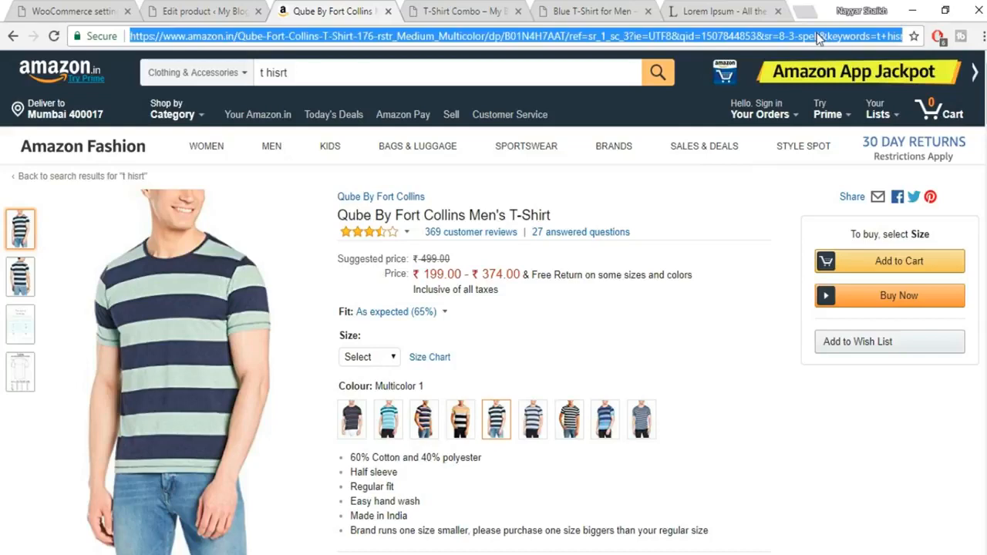
click(150, 9)
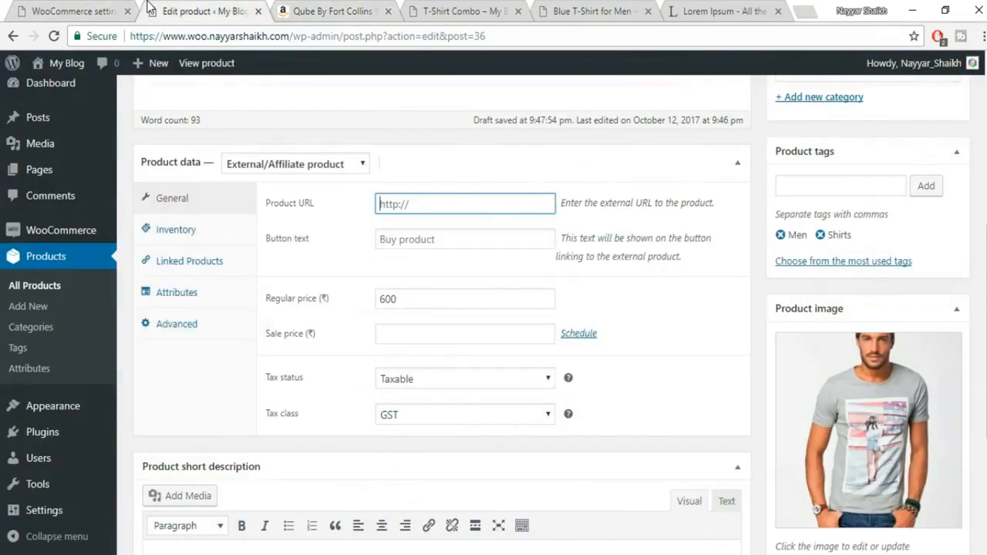
- Paste the Amazon link as Product URL and enter 'Buy it From Amazon' as button text
key(ctrl+v)
click(434, 245)
click(307, 261)
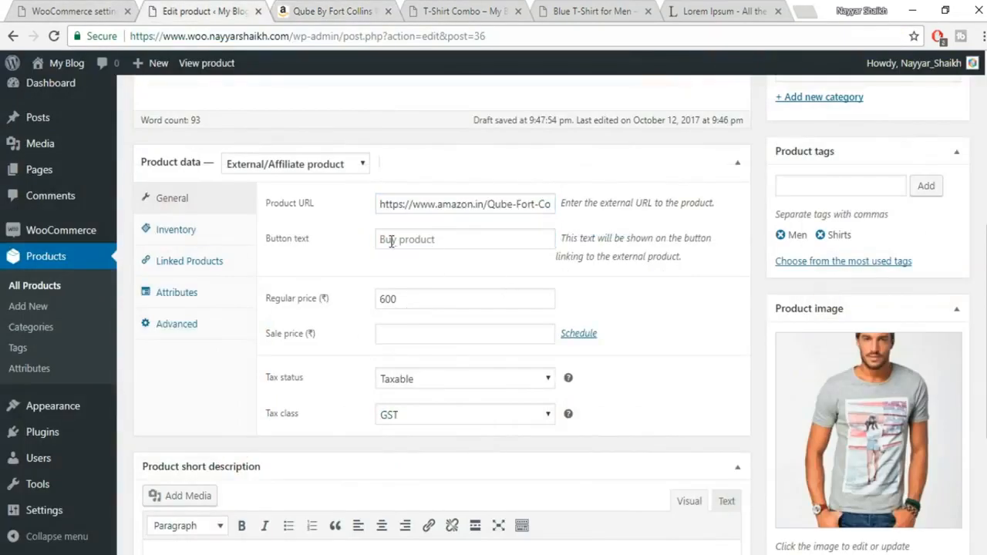
click(469, 245)
text(Buy it From Amazon)
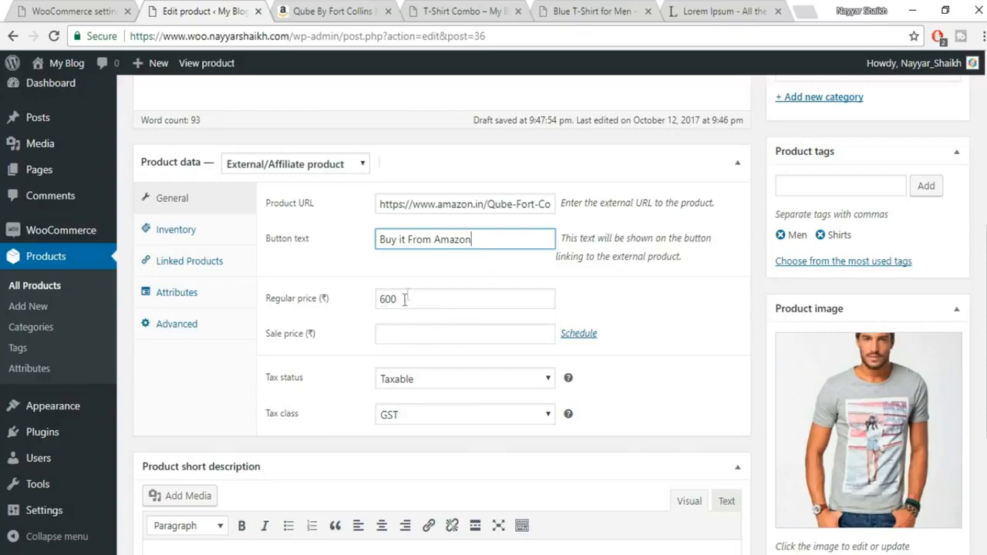
- Compare the Amazon listing with the edit form, switching back and forth between the tabs
click(370, 8)
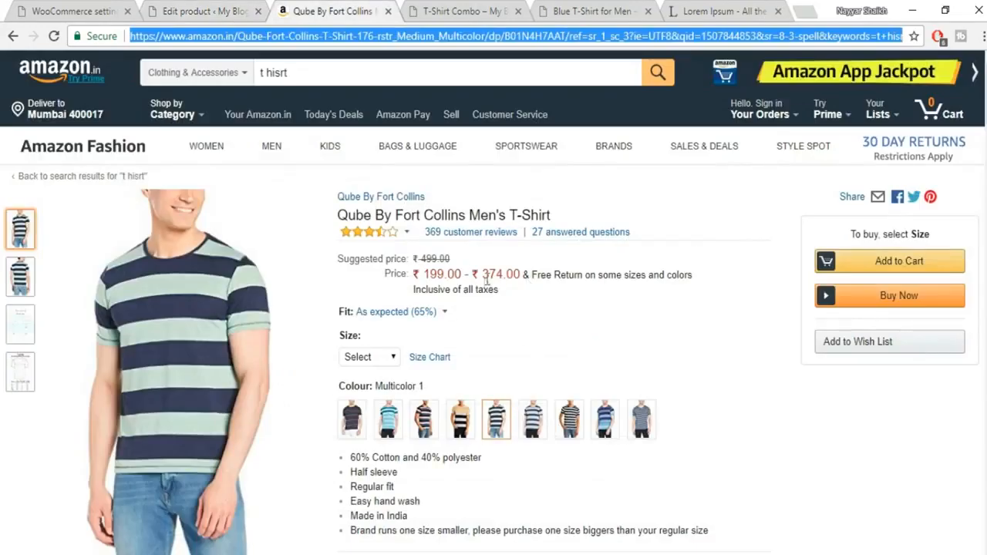
key(ctrl+shift+Tab)
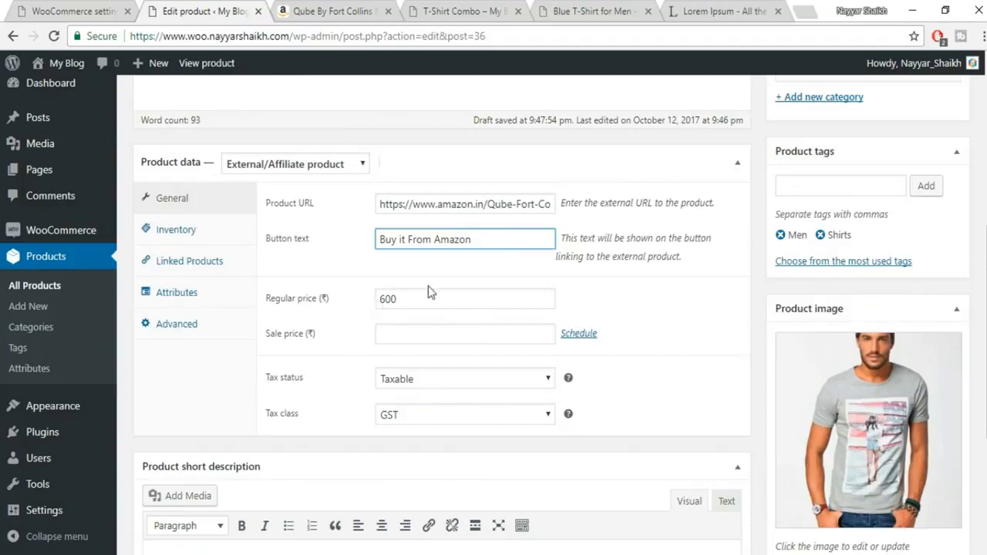
click(339, 11)
click(248, 9)
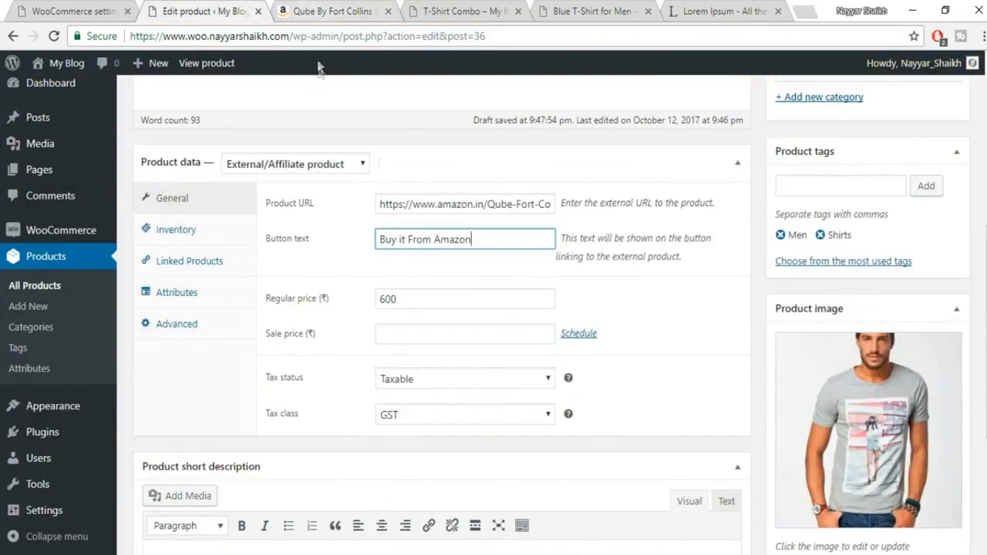
click(302, 10)
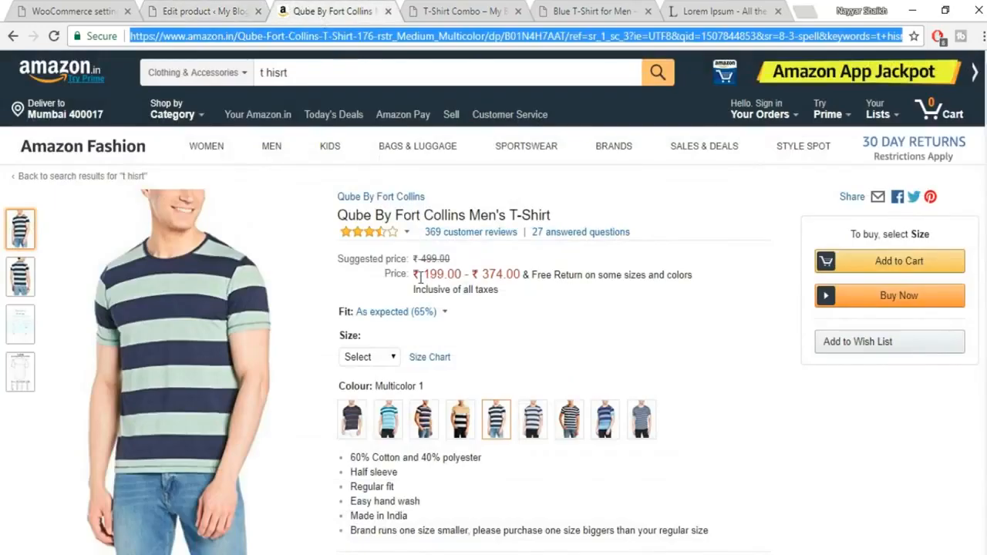
click(188, 9)
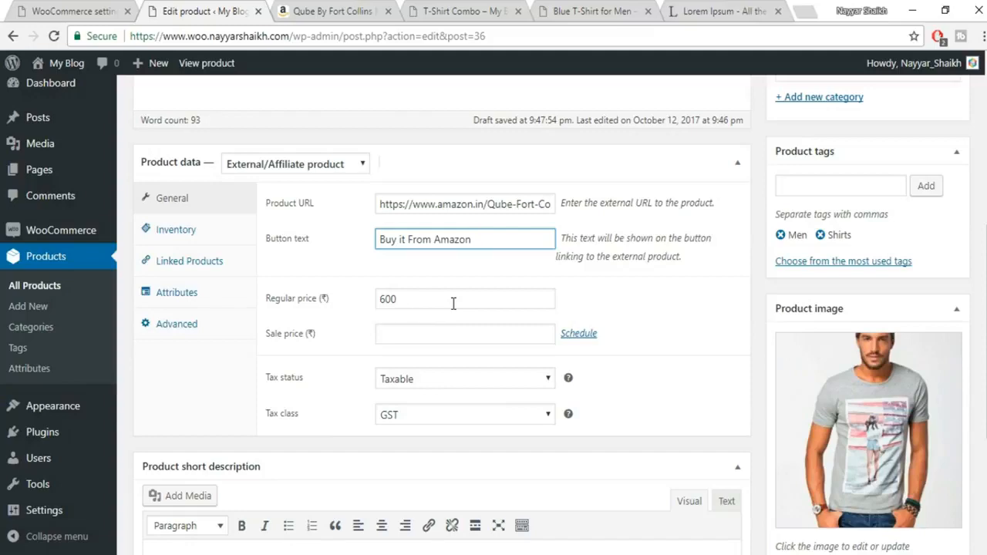
click(328, 11)
click(192, 11)
click(351, 11)
click(193, 11)
scroll(953, 312, up, 5)
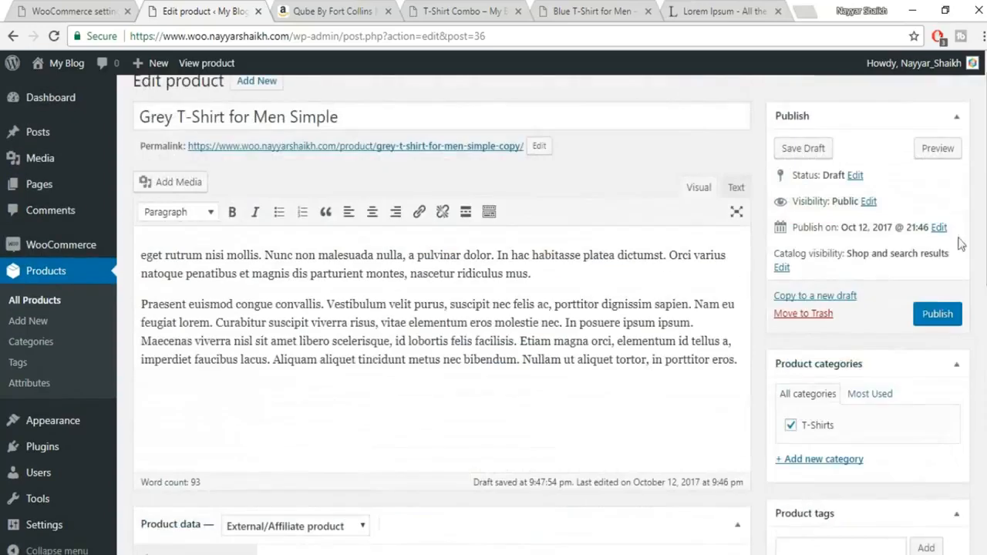
- Publish, preview, and confirm the Buy it From Amazon button opens the Amazon listing
click(952, 312)
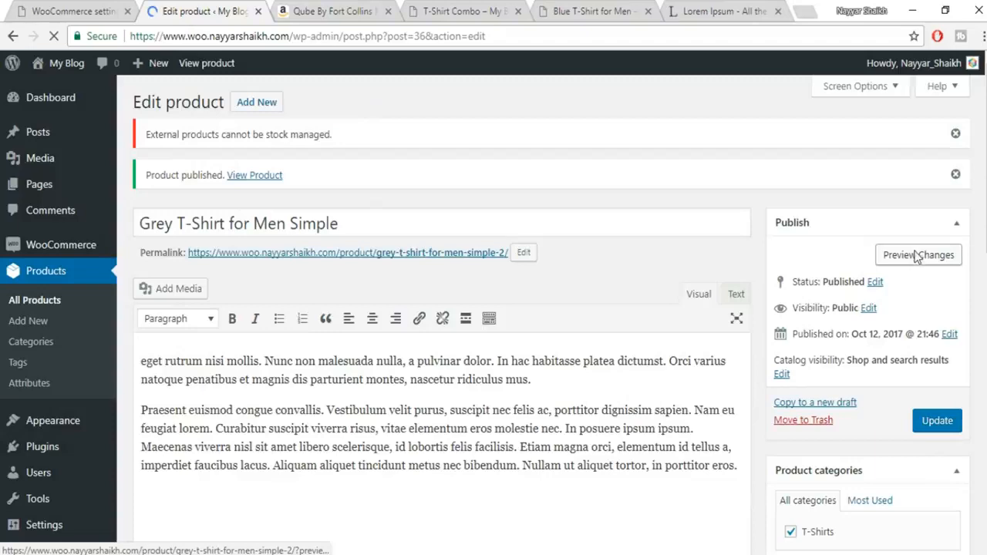
click(917, 257)
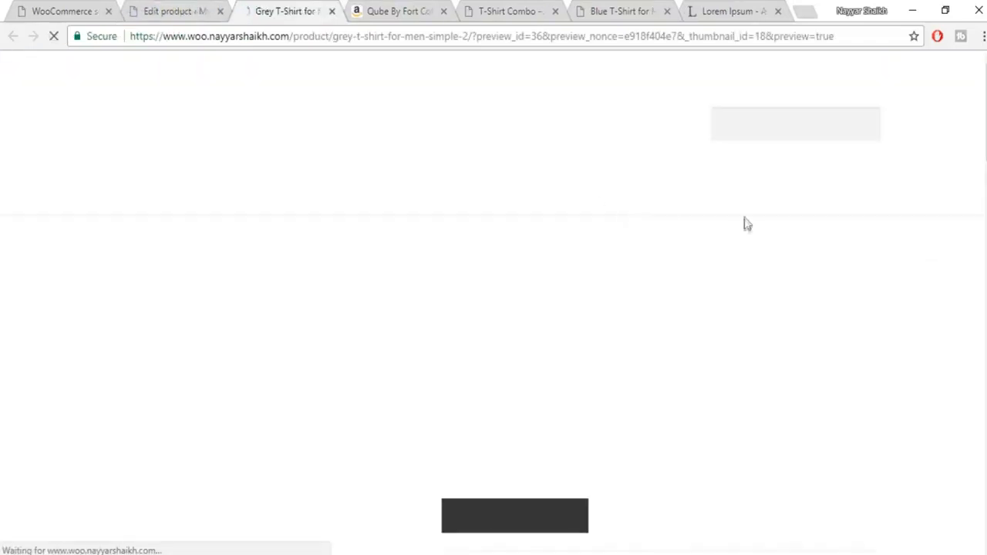
scroll(833, 262, down, 2)
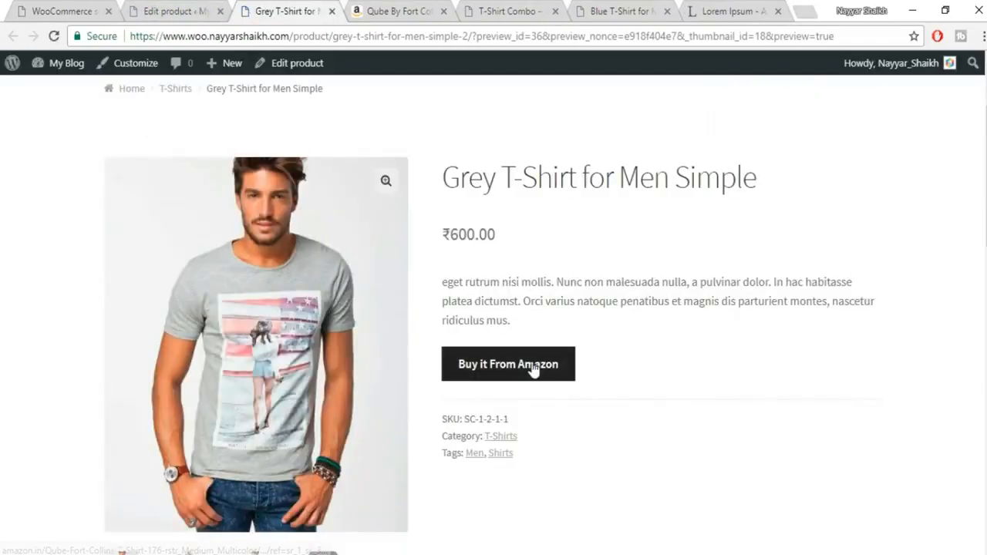
click(500, 378)
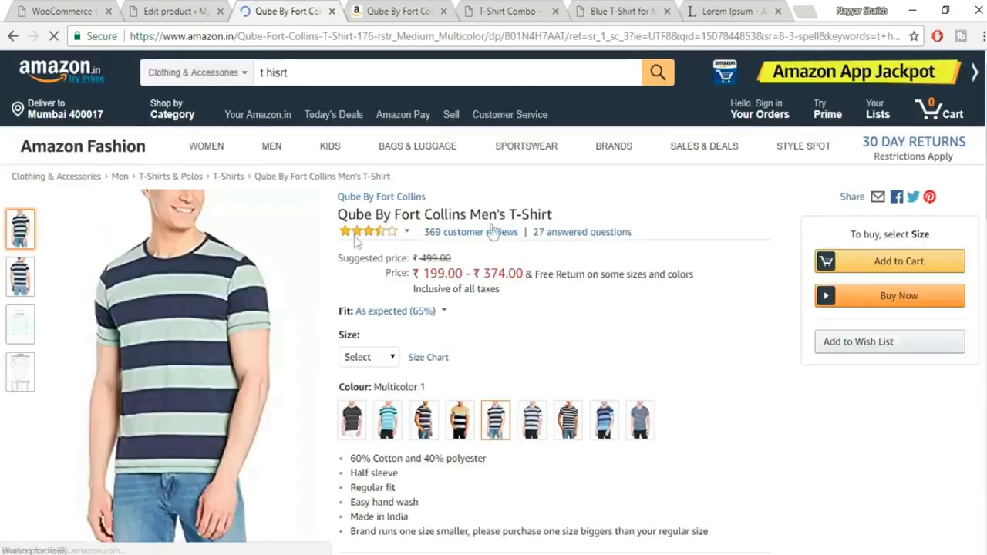
scroll(697, 277, down, 5)
scroll(715, 347, up, 5)
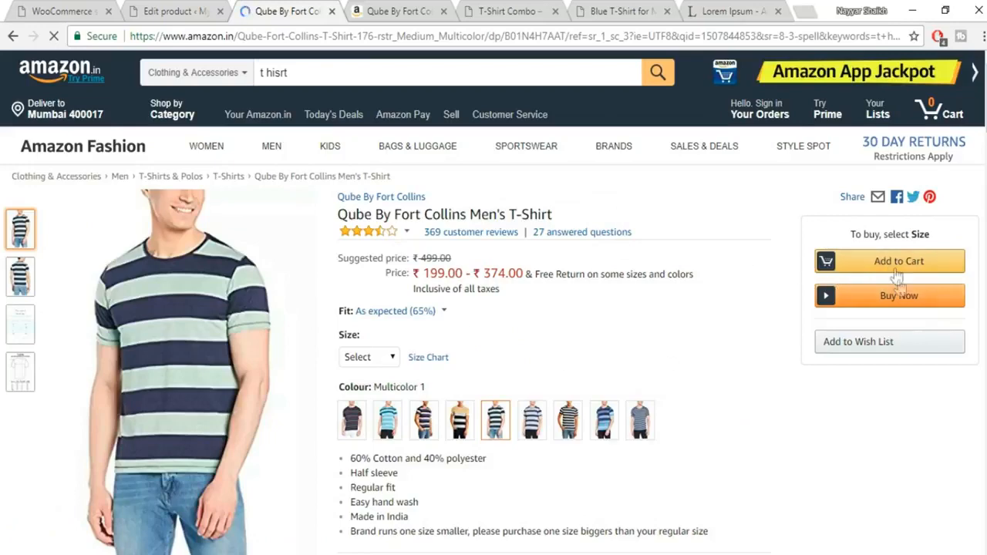
click(12, 35)
click(184, 12)
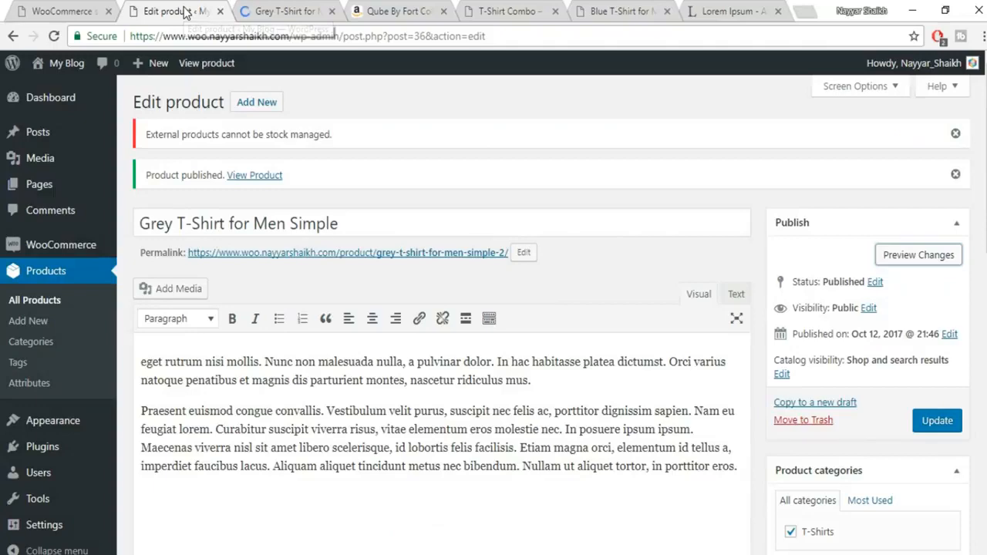
- Delete the product's SKU under Inventory and update the product
scroll(525, 333, down, 3)
scroll(525, 334, up, 3)
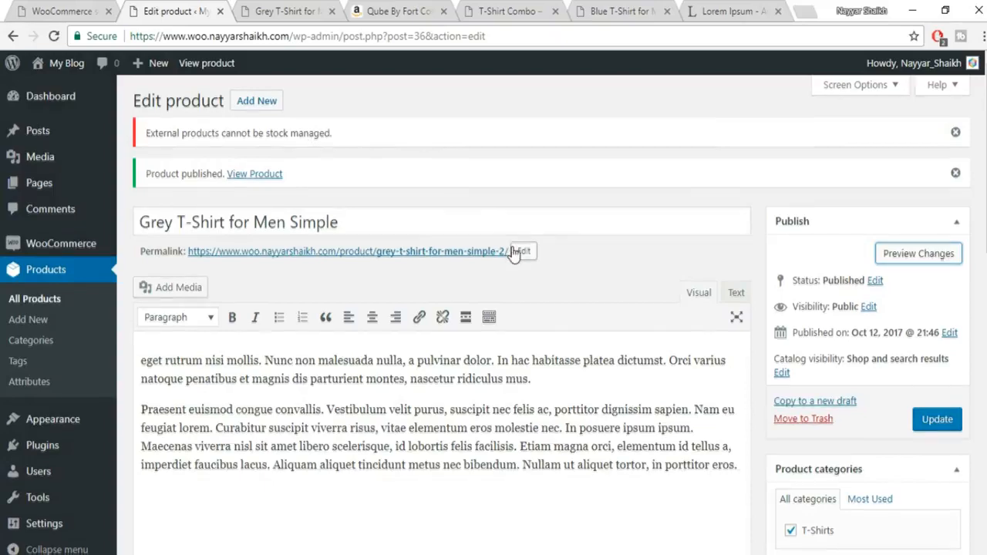
scroll(514, 250, down, 7)
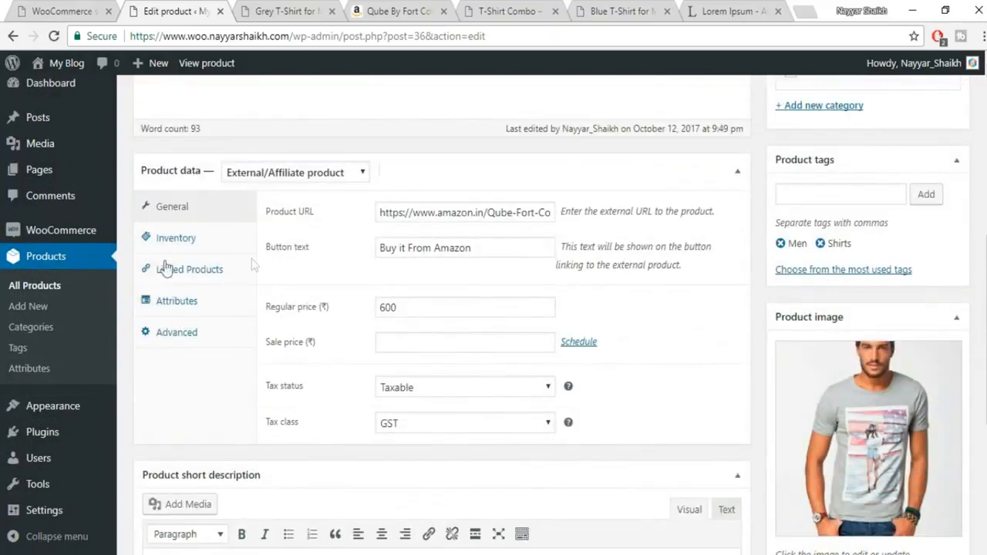
click(174, 237)
drag(462, 213, 276, 218)
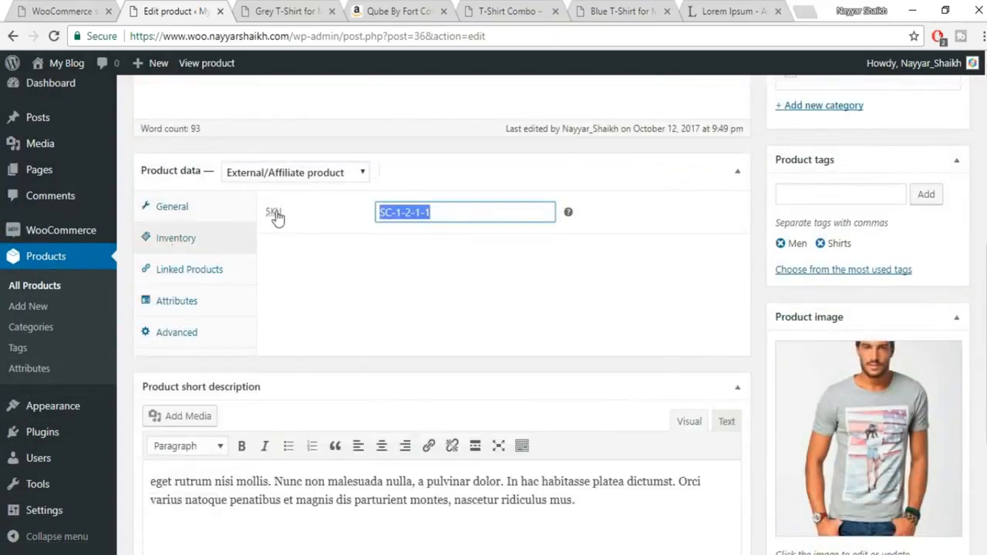
key(BackSpace)
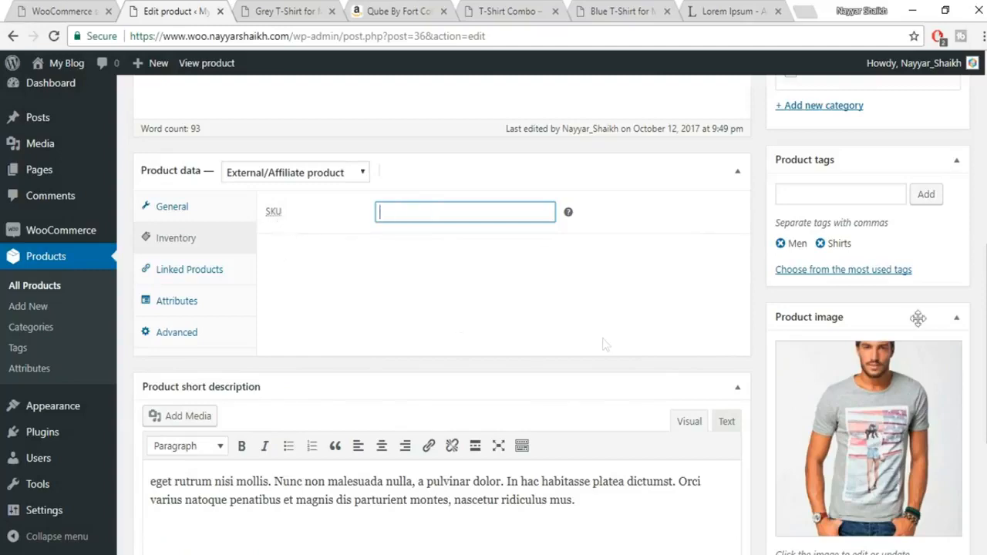
click(207, 271)
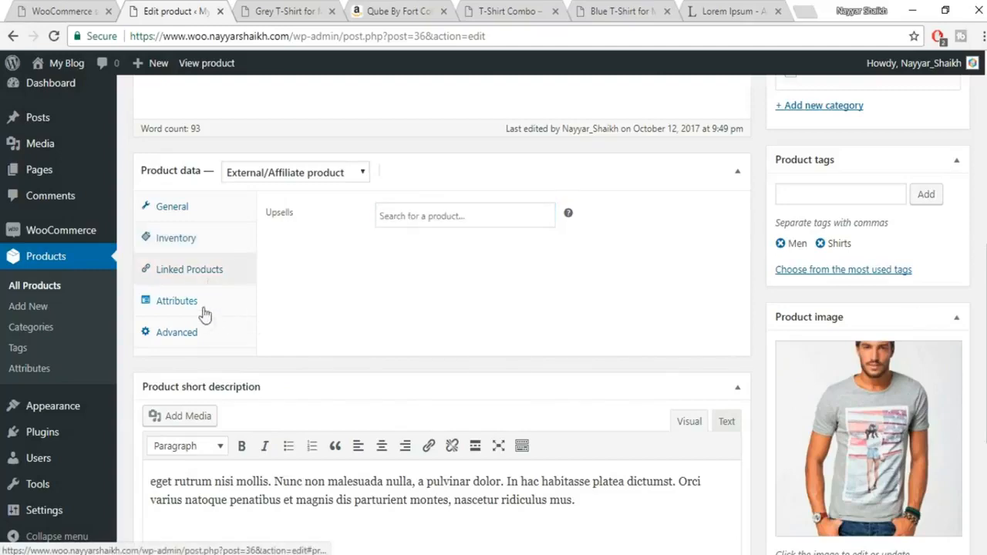
click(199, 213)
scroll(858, 292, up, 3)
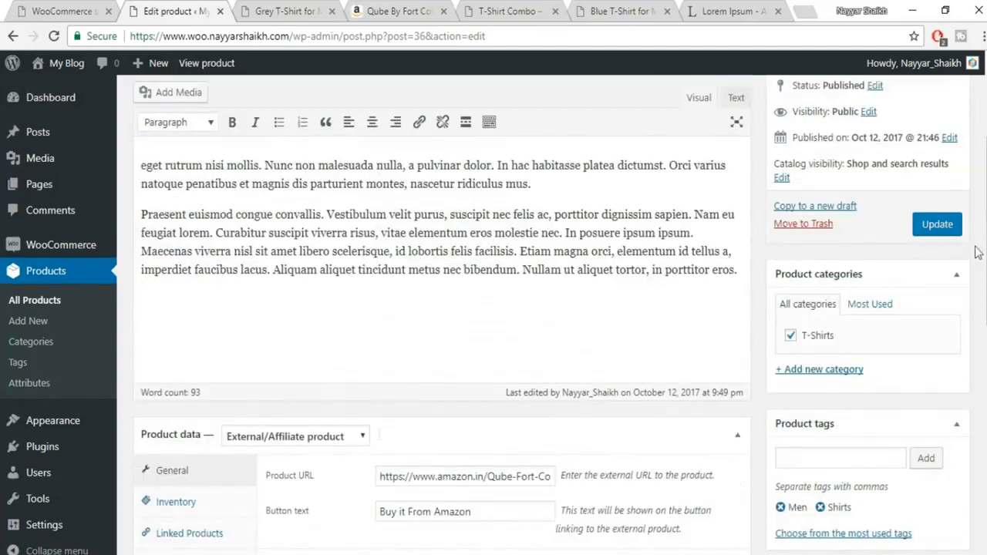
click(936, 225)
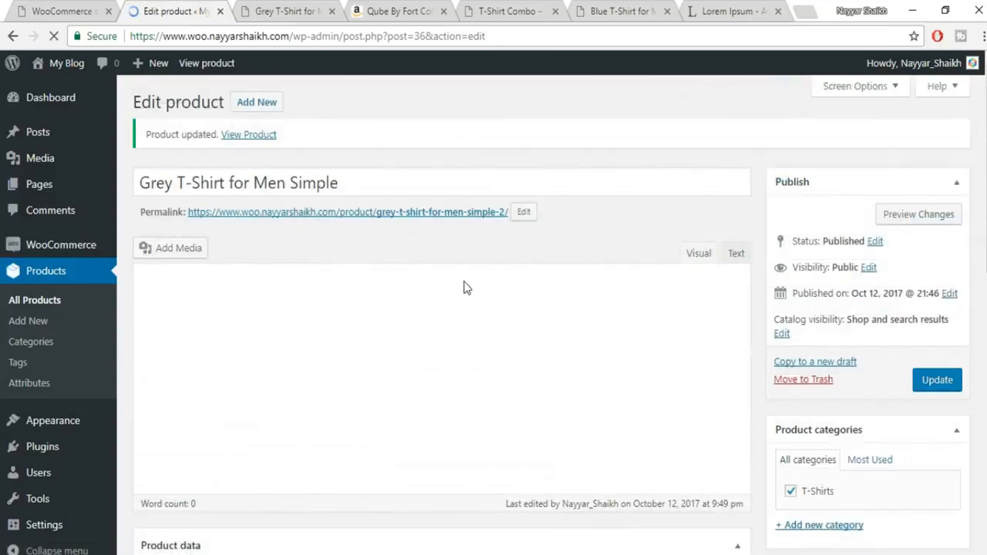
- Bring up the list of Product data types
scroll(463, 285, down, 7)
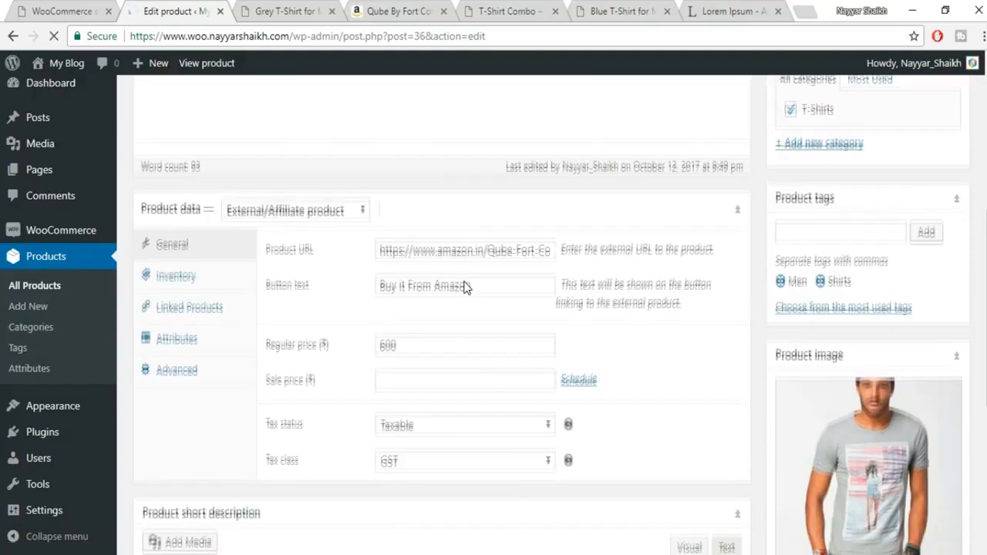
scroll(464, 281, up, 2)
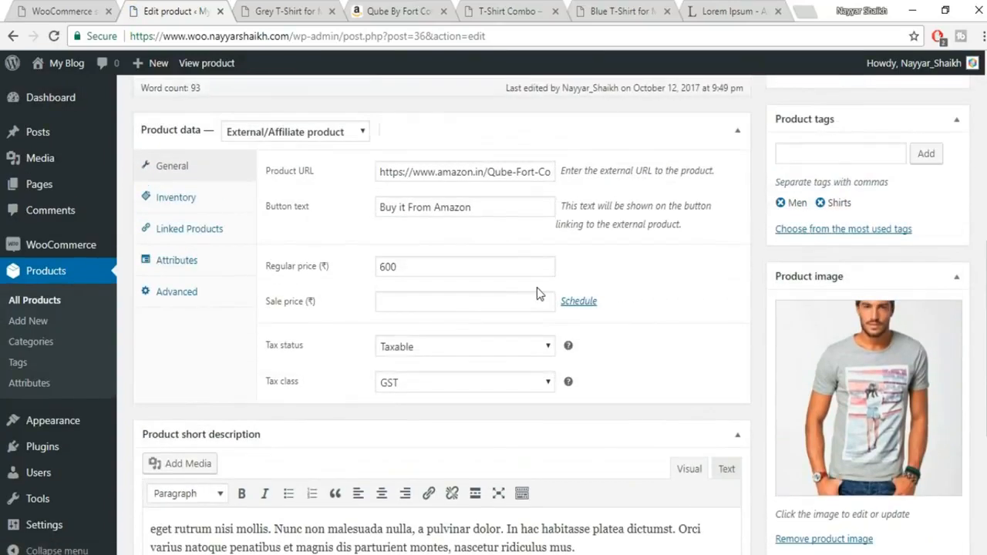
scroll(540, 294, up, 1)
click(348, 210)
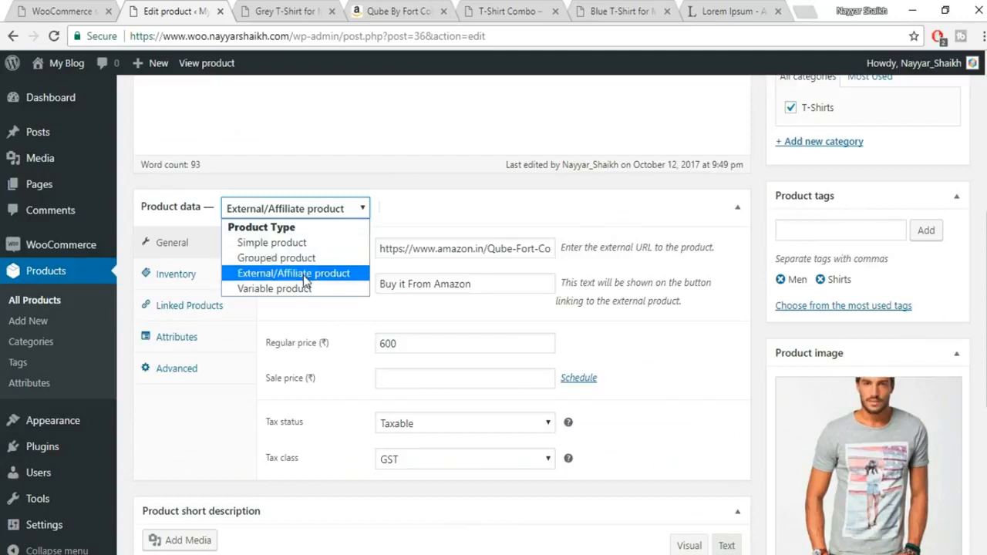
- Choose Simple product as the product type
click(276, 247)
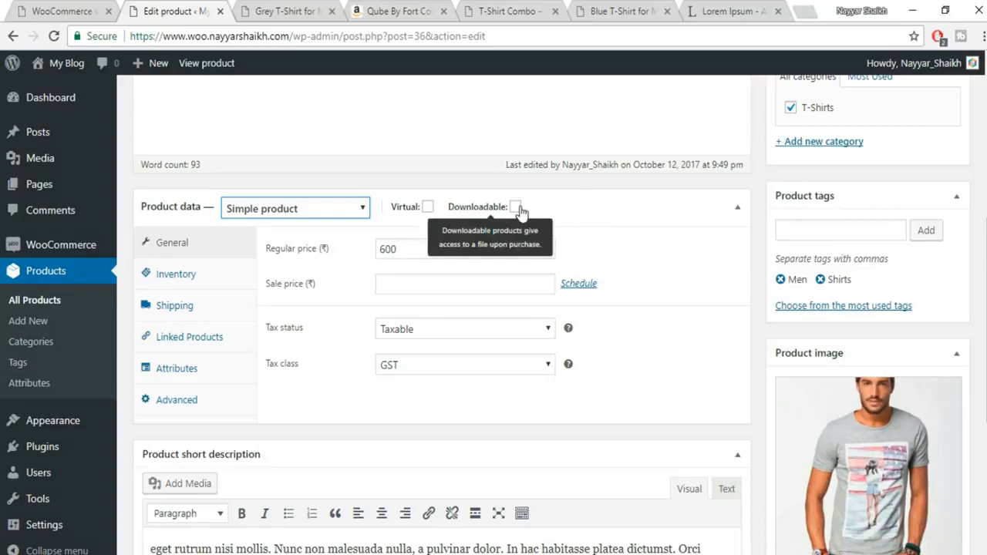
- Mark the product downloadable and change its regular price to 100
click(517, 208)
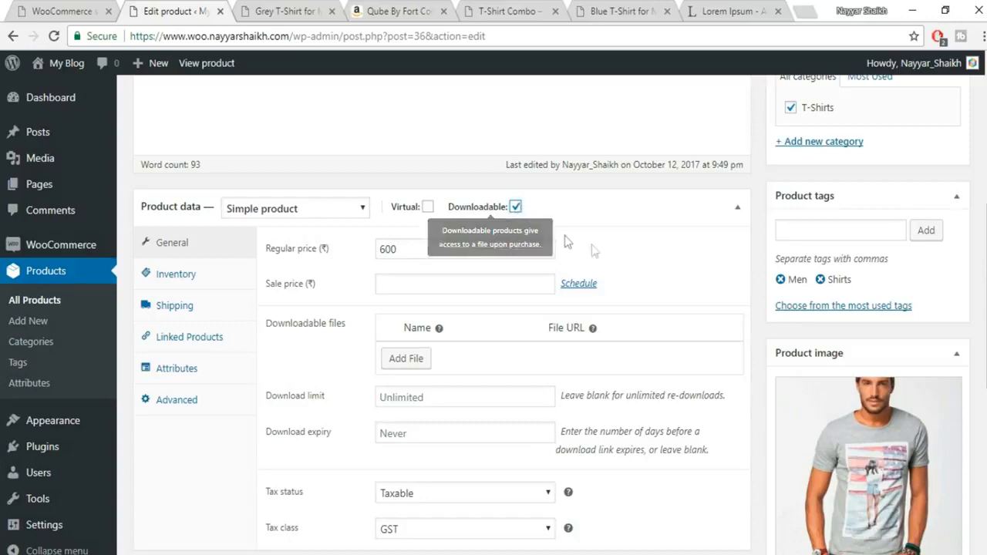
drag(425, 242, 366, 250)
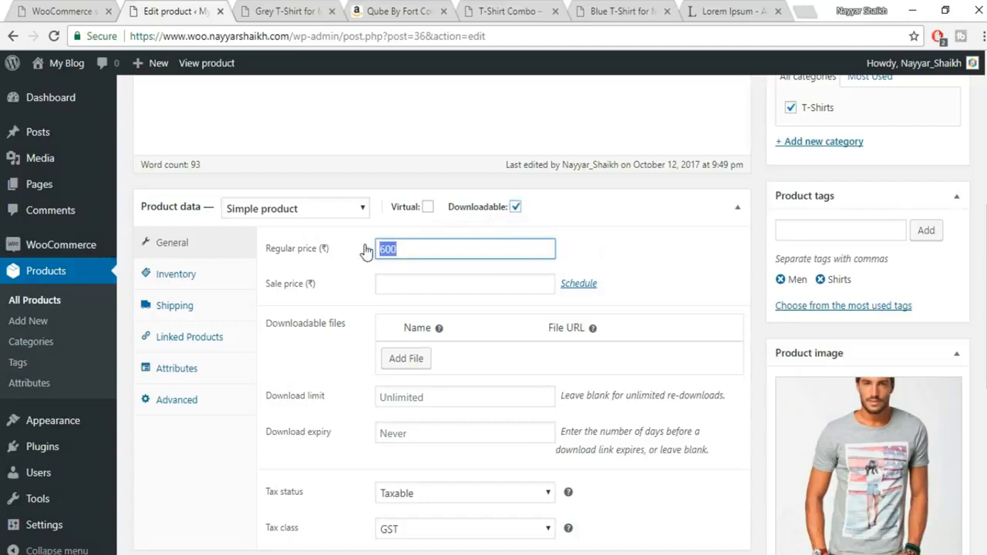
text(1)
scroll(698, 251, down, 2)
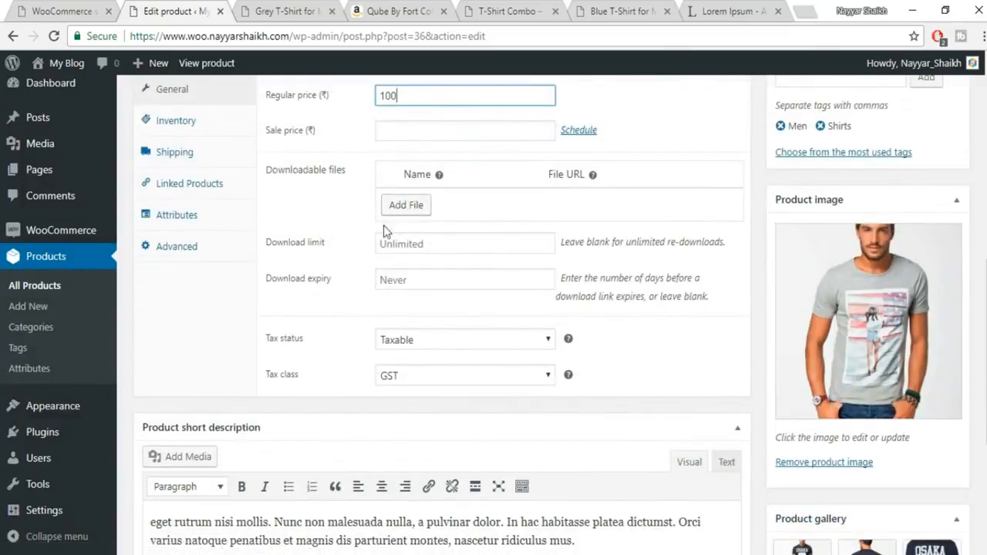
- Add a downloadable file named 'Image' using the OSAKA t-shirt image from the media library
click(403, 210)
click(444, 201)
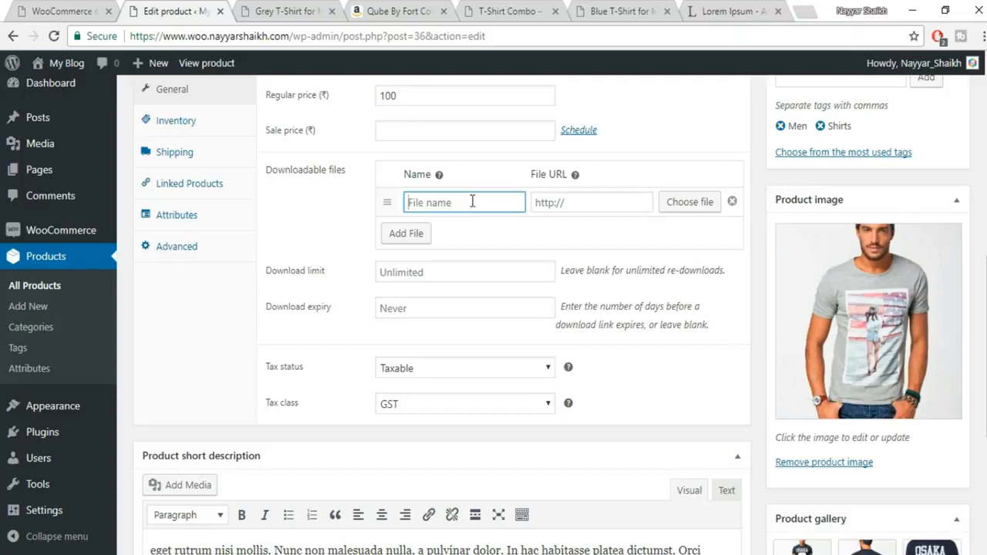
text(Image)
click(596, 205)
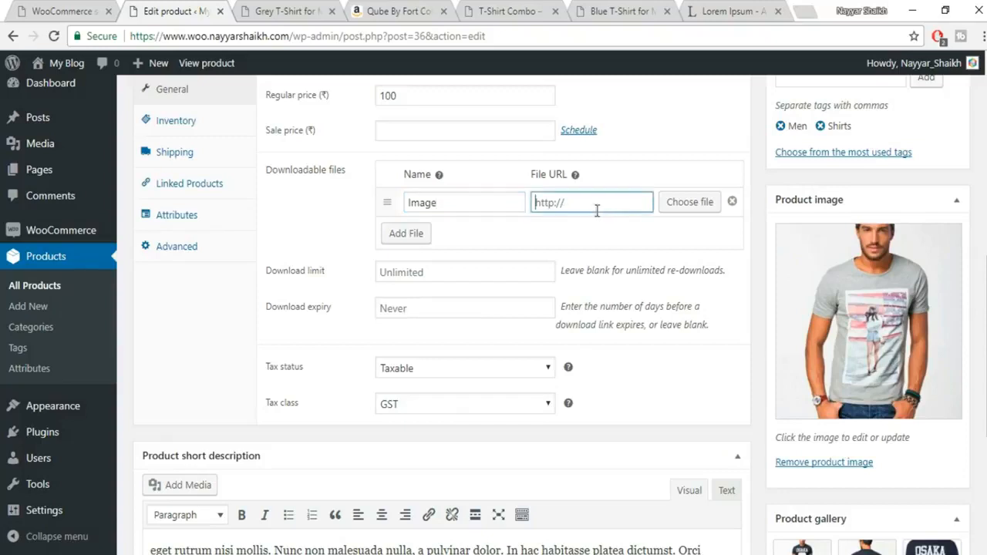
click(668, 204)
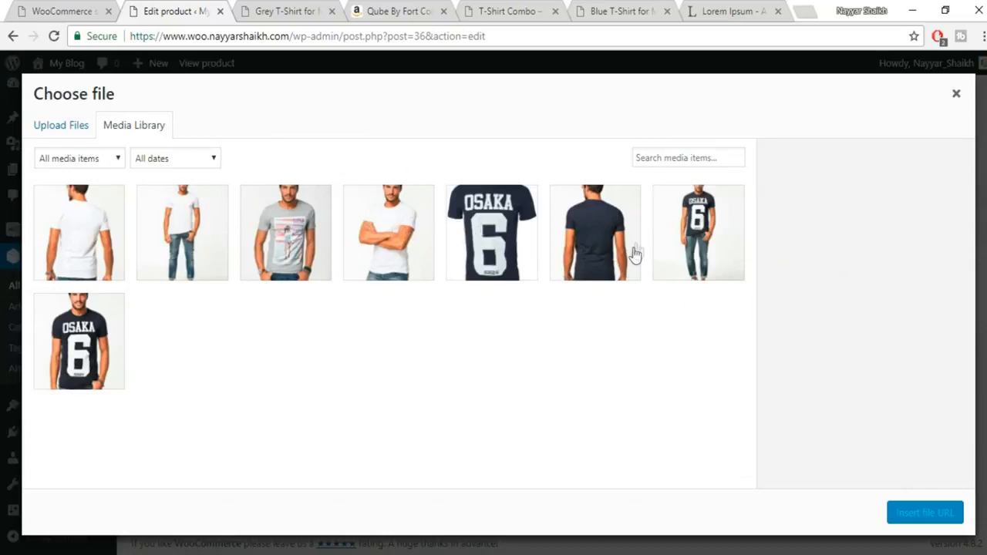
click(114, 324)
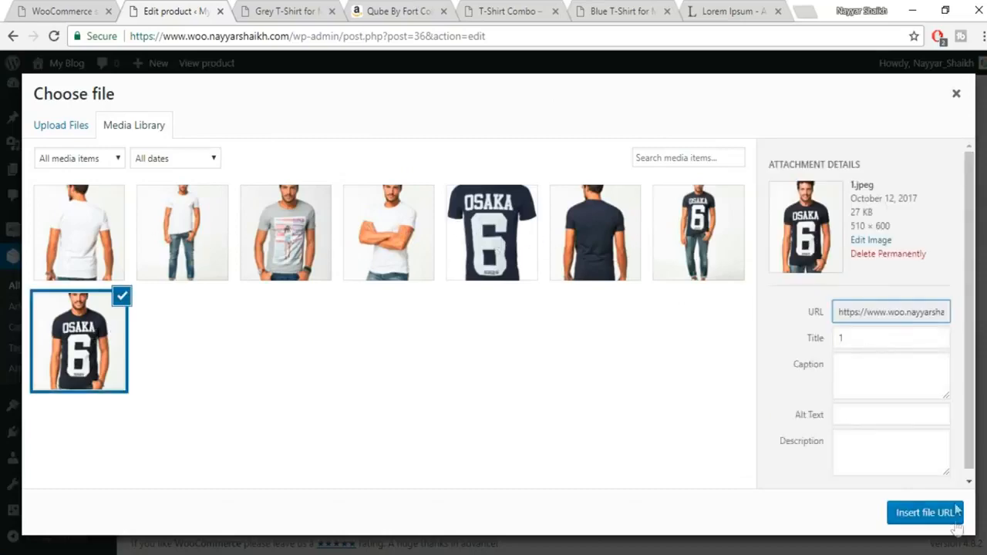
click(924, 513)
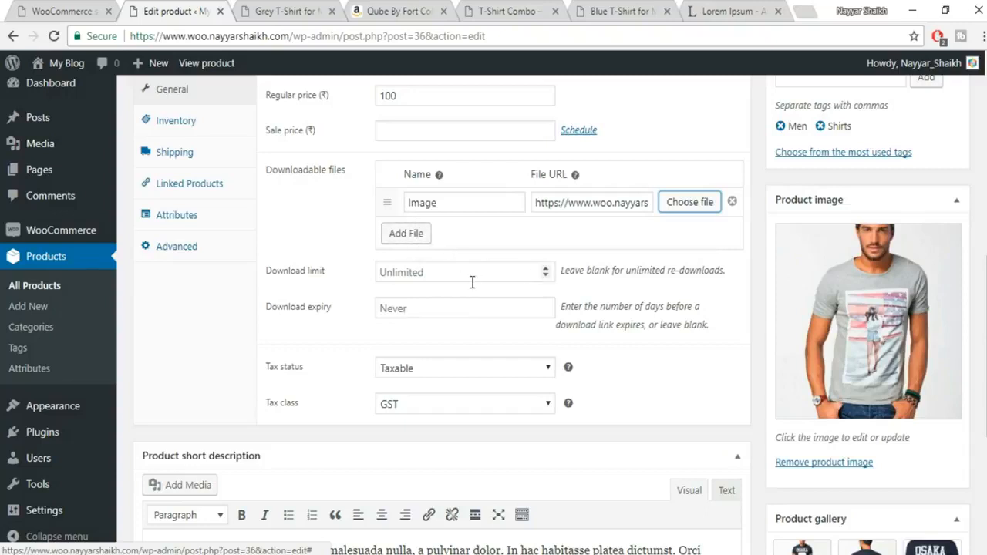
- Set the download limit to 10 and update the product
click(441, 267)
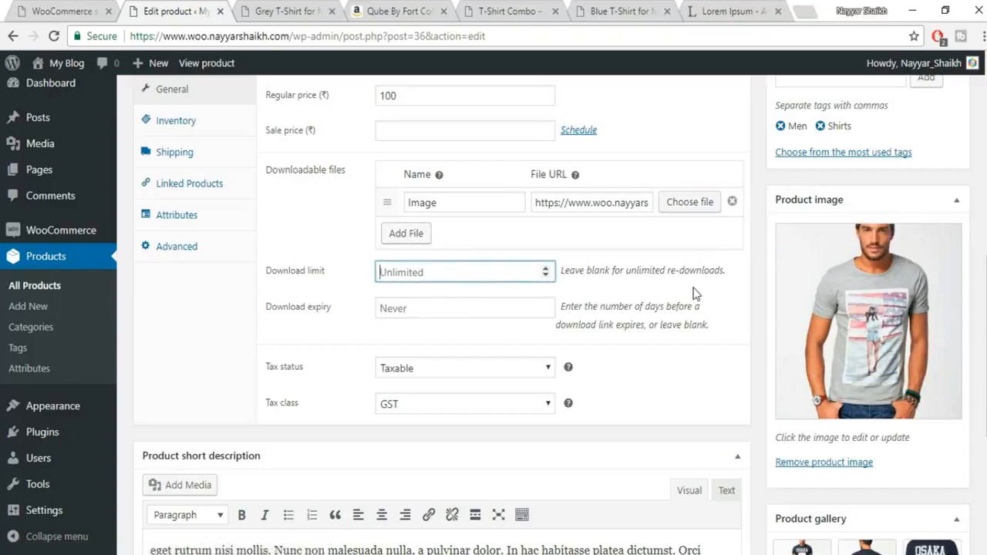
text(10)
click(495, 308)
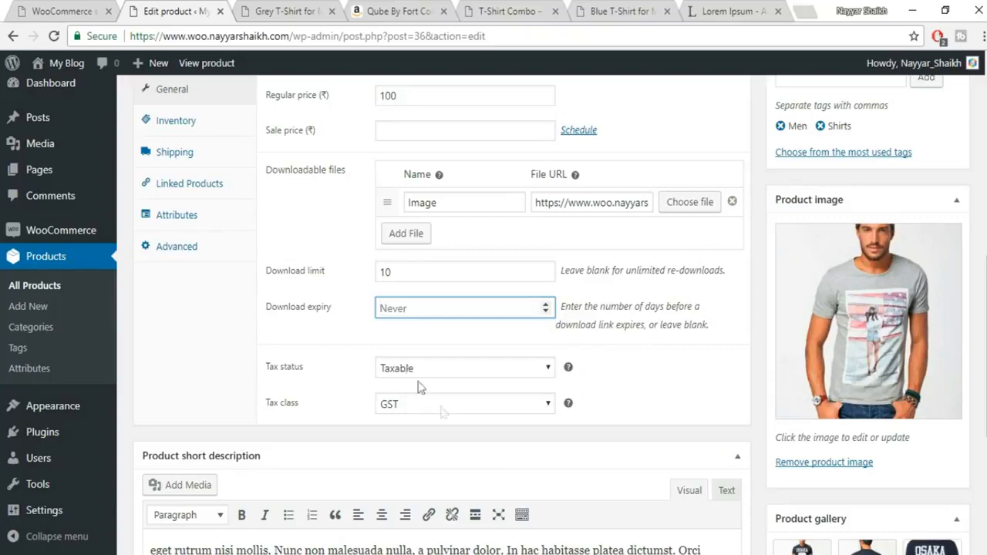
scroll(455, 452, up, 1)
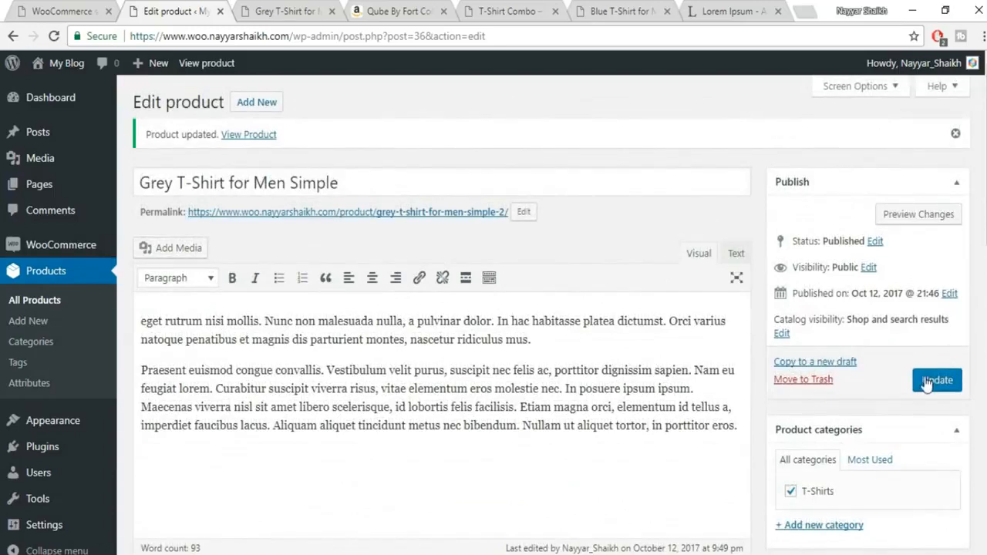
click(928, 378)
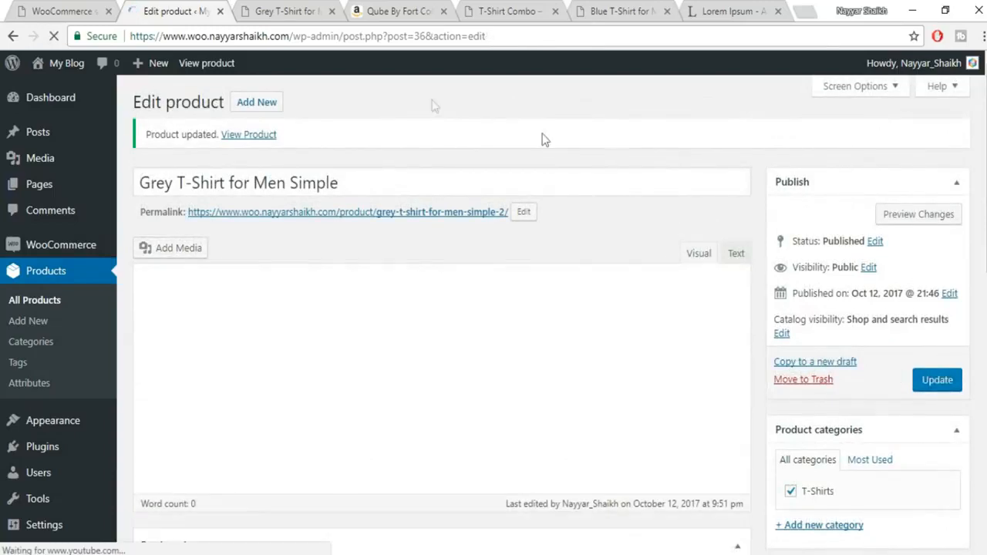
- Close the outdated product tab and preview the updated page priced at ₹100.00
click(274, 8)
click(318, 34)
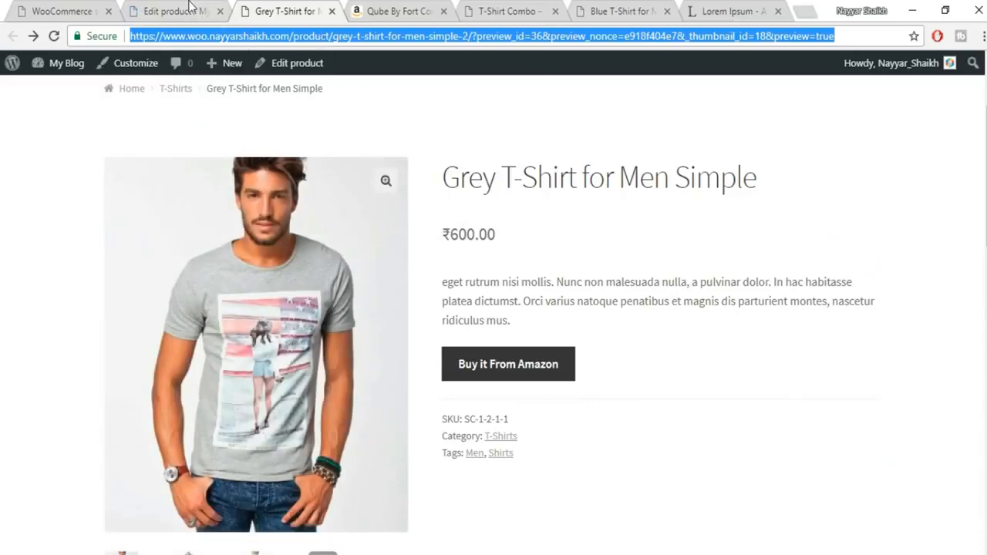
click(331, 11)
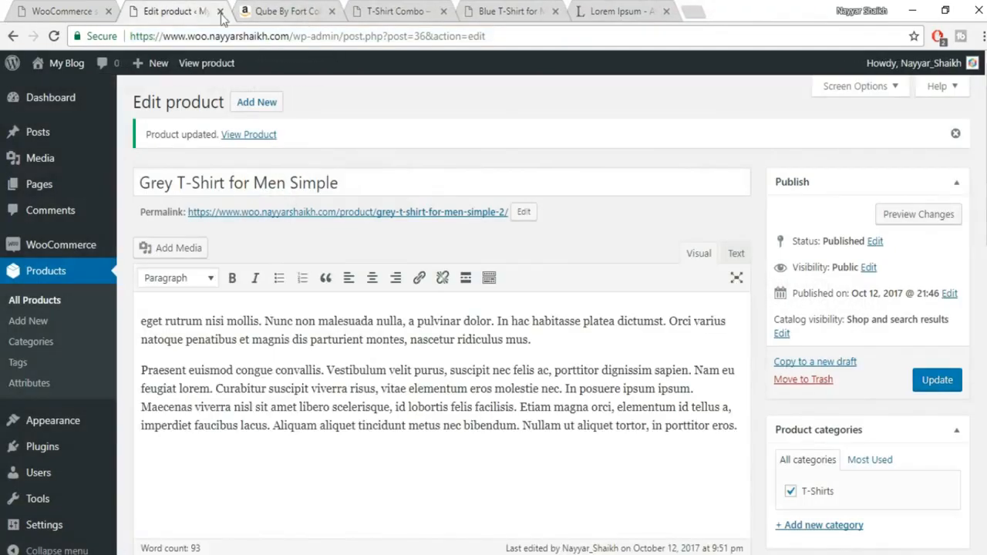
click(916, 214)
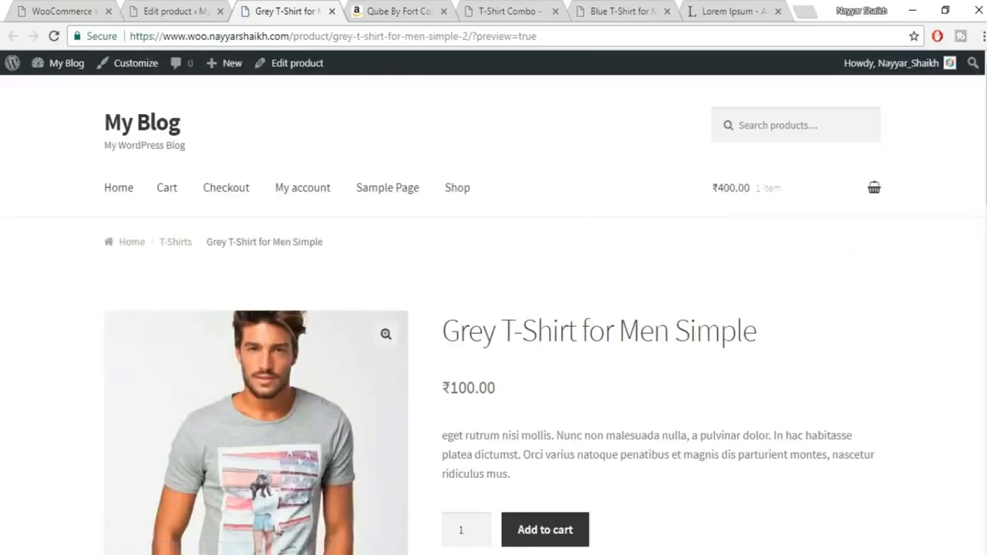
scroll(655, 435, down, 2)
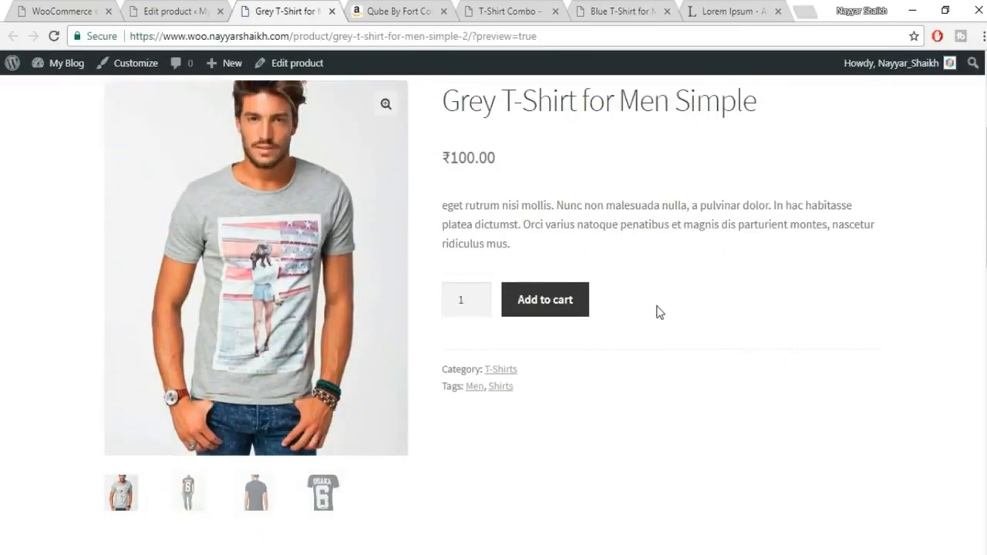
scroll(656, 312, up, 1)
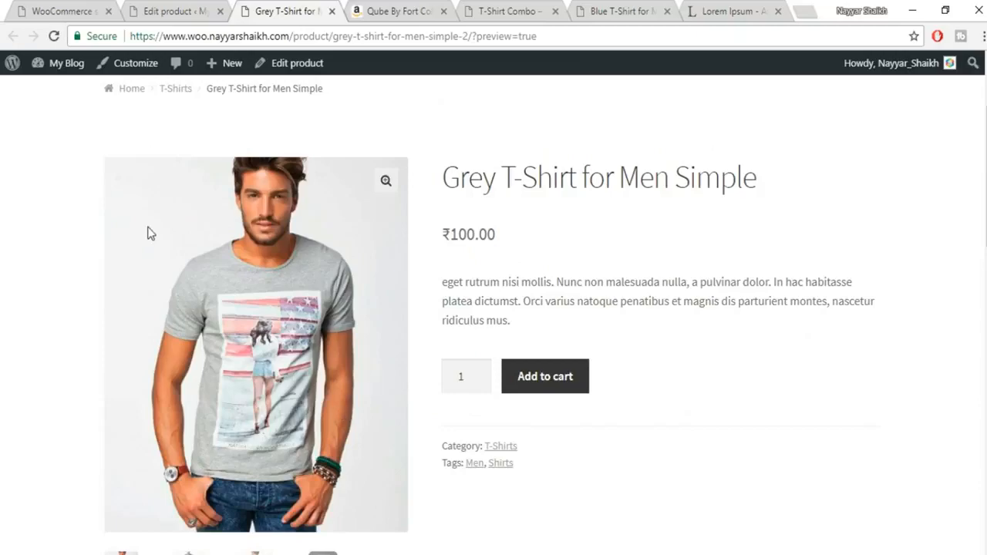
click(200, 11)
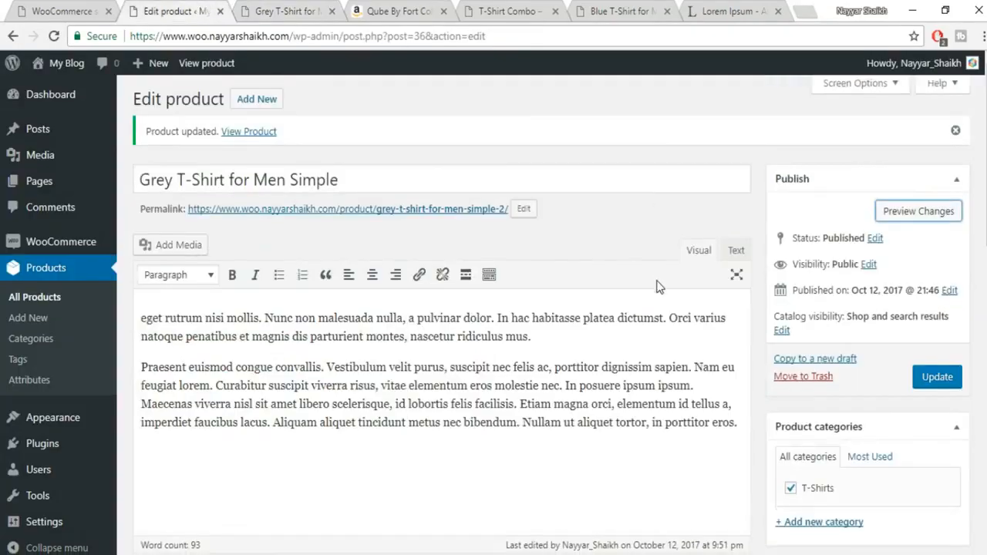
- Replace the regular price 100 with 0 and update the product
scroll(656, 287, down, 3)
double_click(378, 249)
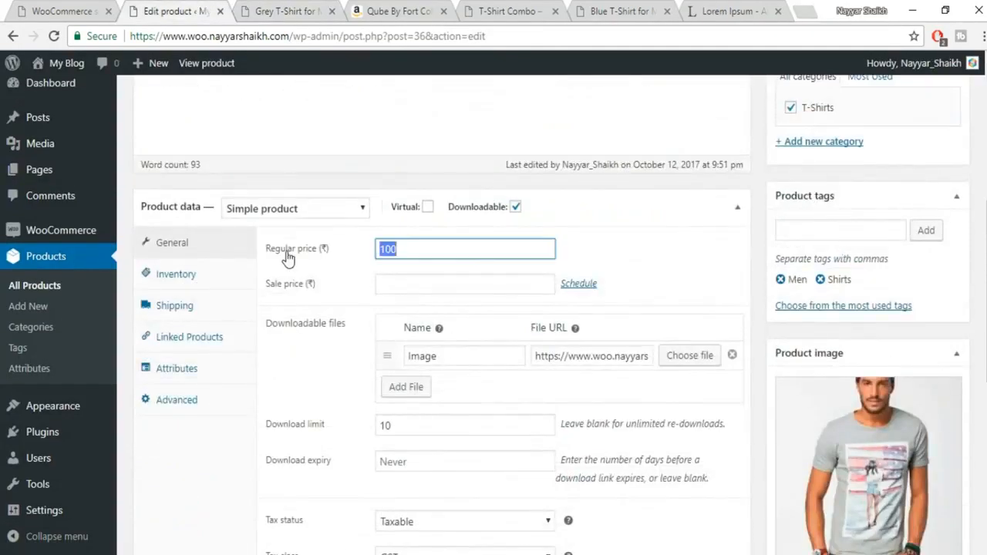
text(0)
scroll(914, 386, up, 4)
click(938, 304)
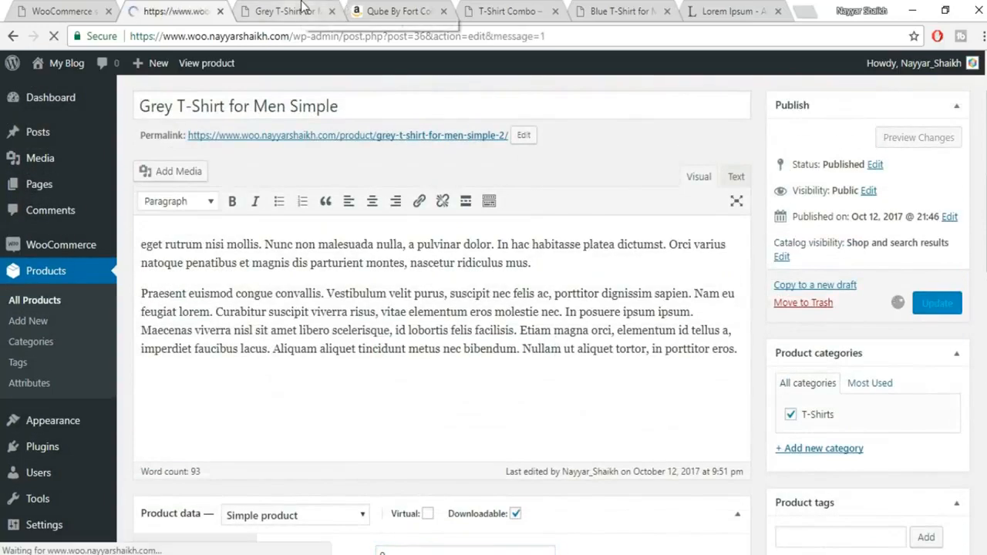
click(302, 11)
- Reload the preview, add the ₹0.00 T-shirt to the cart, and view the cart
click(305, 35)
key(Return)
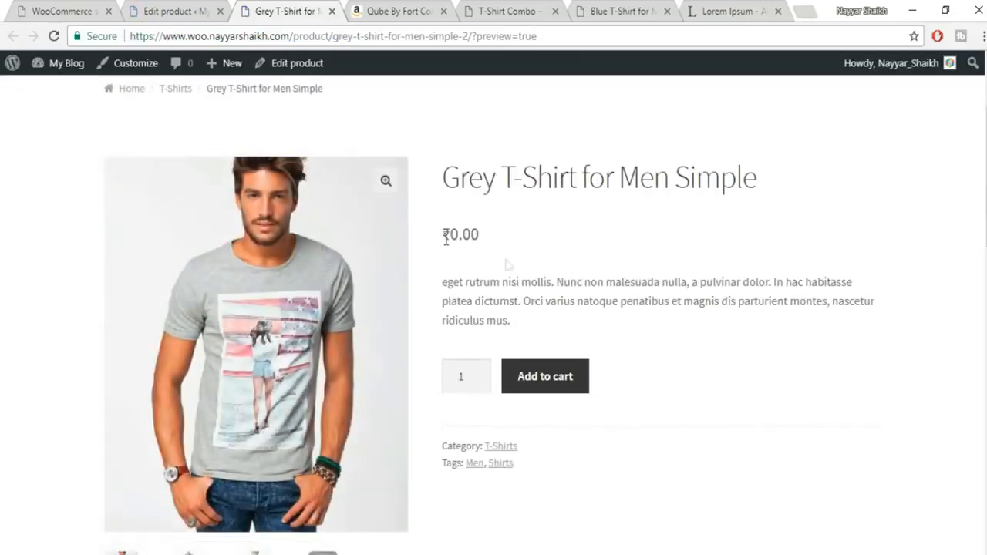
click(547, 378)
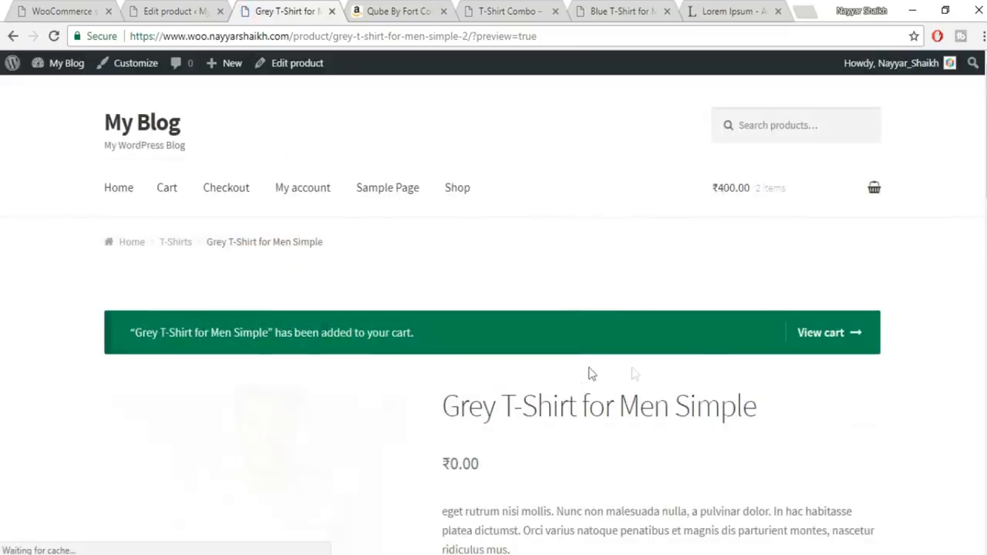
scroll(794, 368, down, 2)
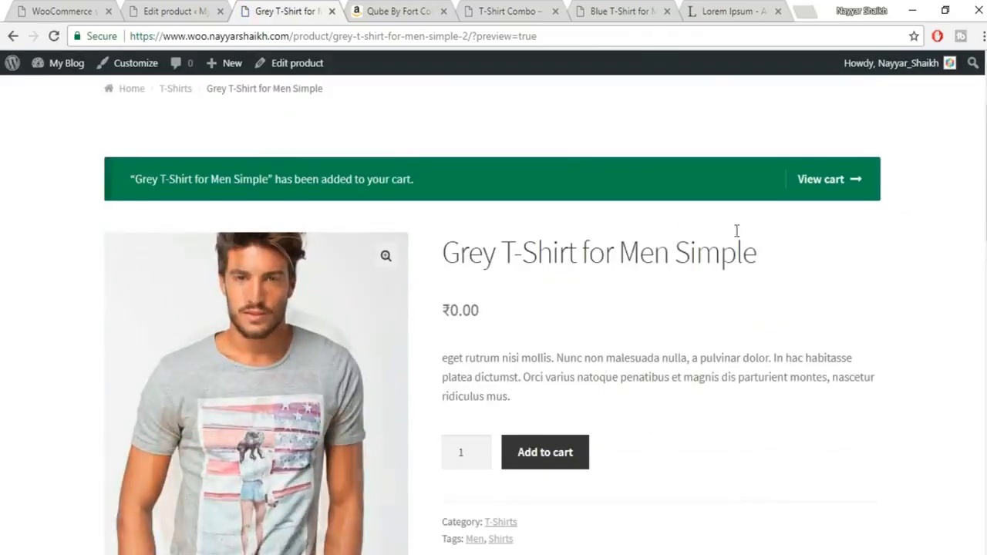
click(832, 184)
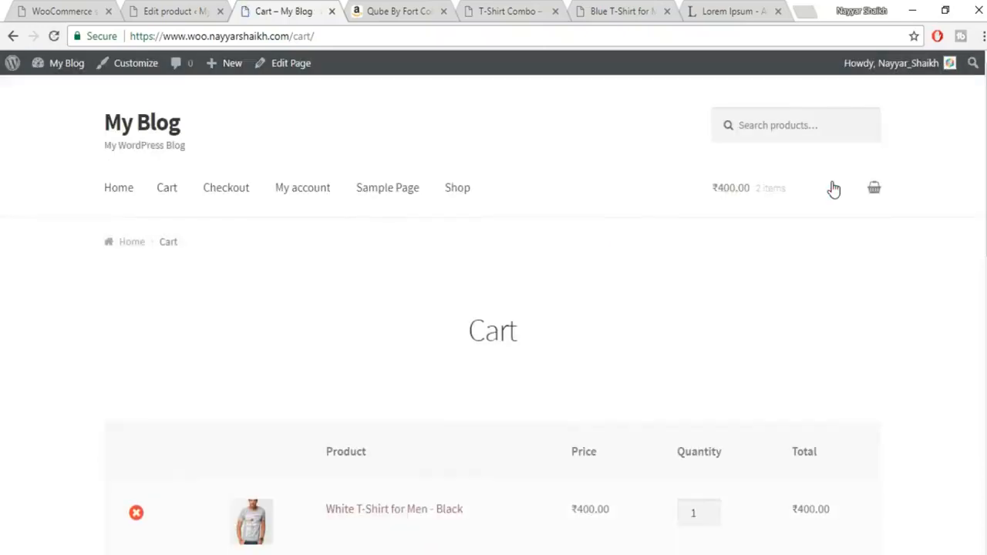
scroll(574, 379, down, 5)
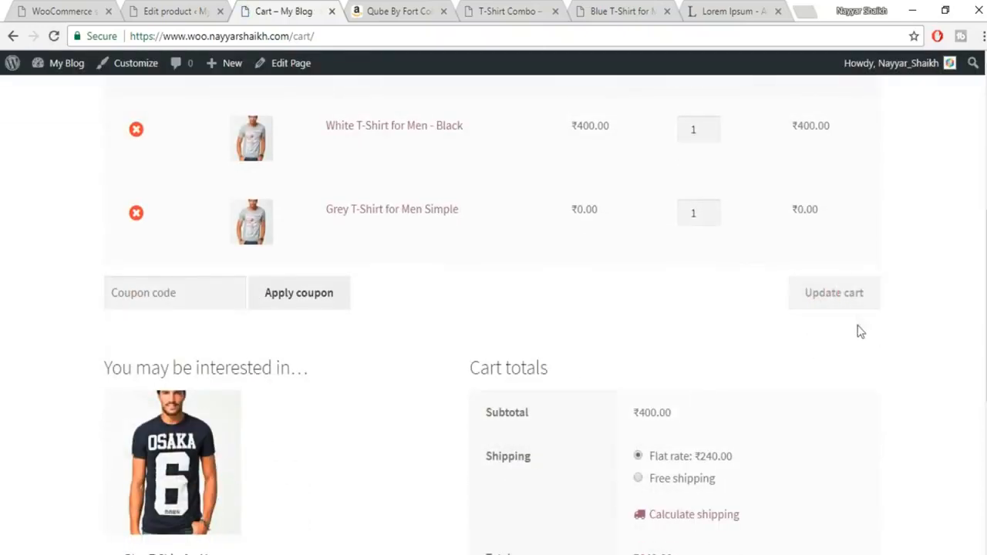
scroll(863, 358, down, 2)
scroll(820, 432, up, 8)
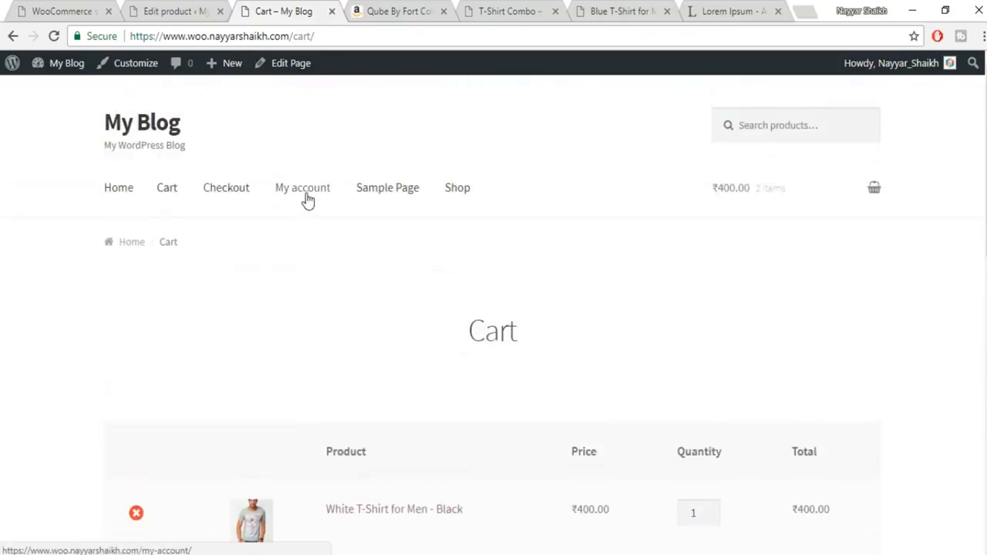
- Check My account > Downloads, which shows none available, then close the tab
click(311, 197)
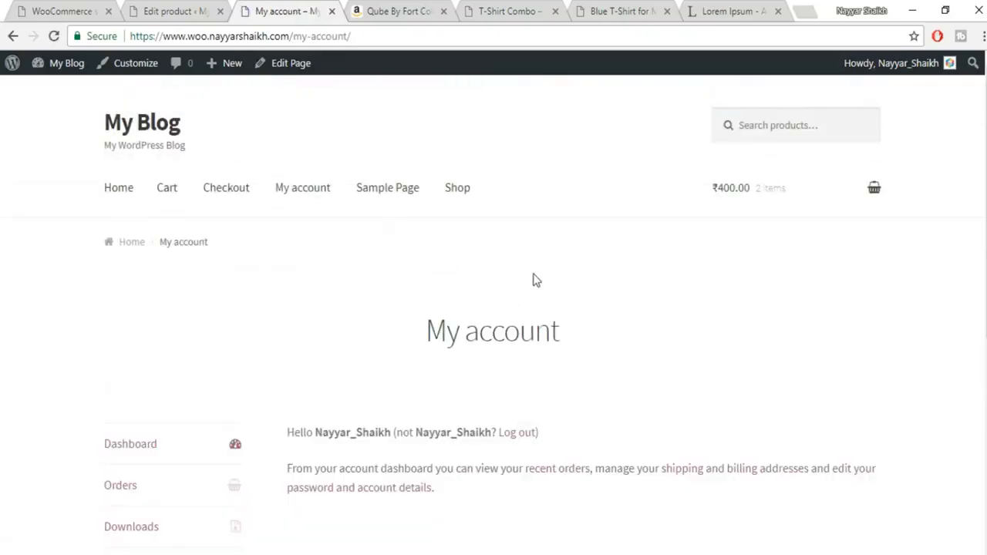
scroll(534, 280, down, 2)
scroll(534, 280, down, 1)
click(140, 306)
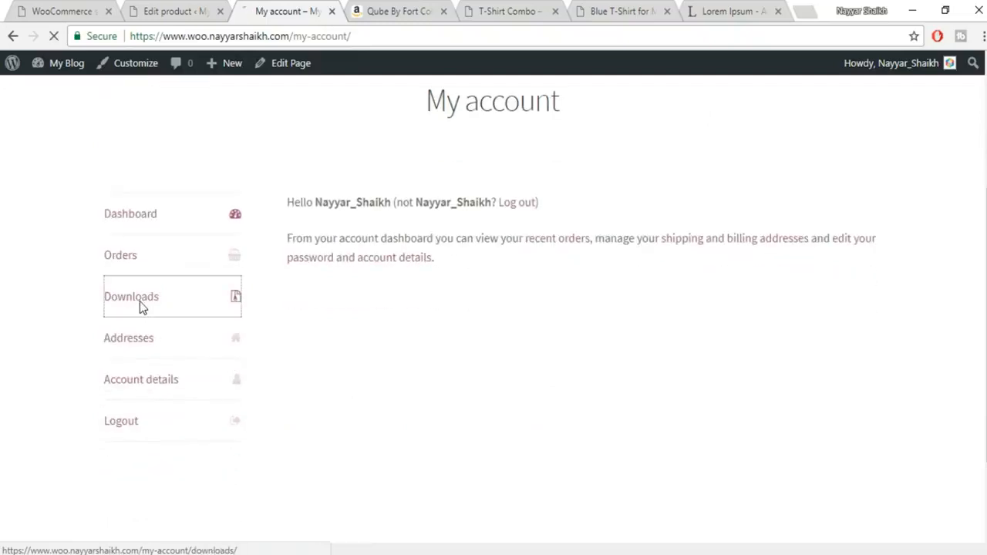
scroll(573, 386, down, 3)
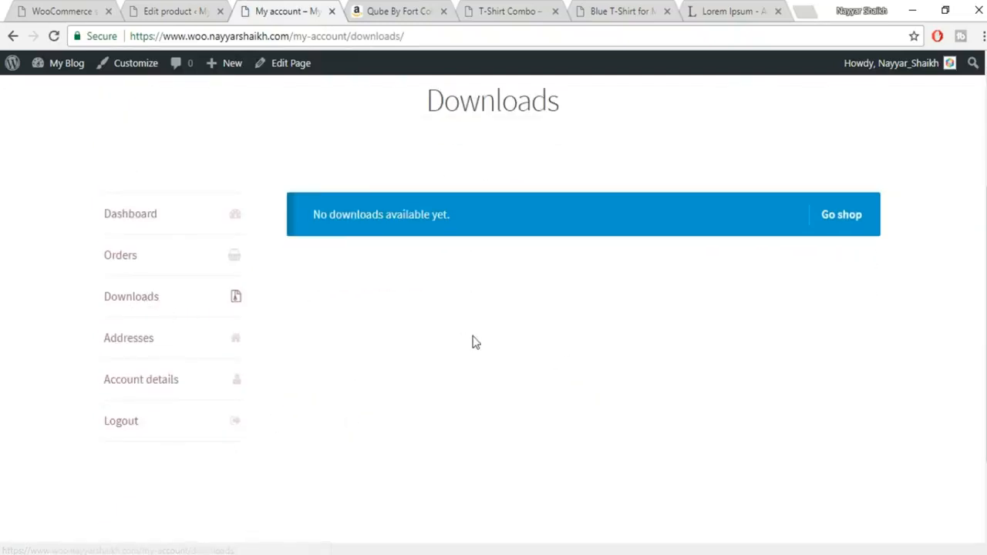
scroll(475, 341, up, 2)
scroll(475, 342, up, 2)
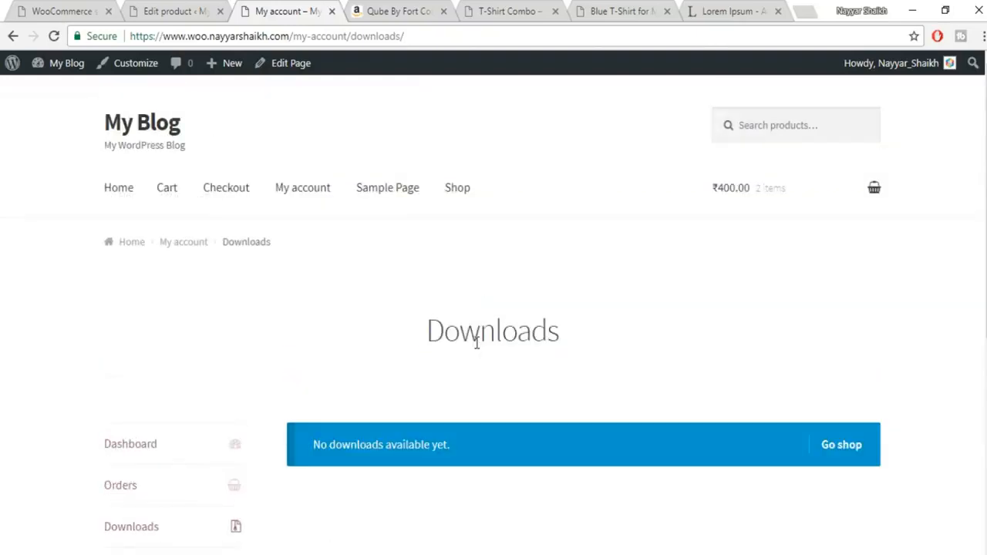
click(332, 11)
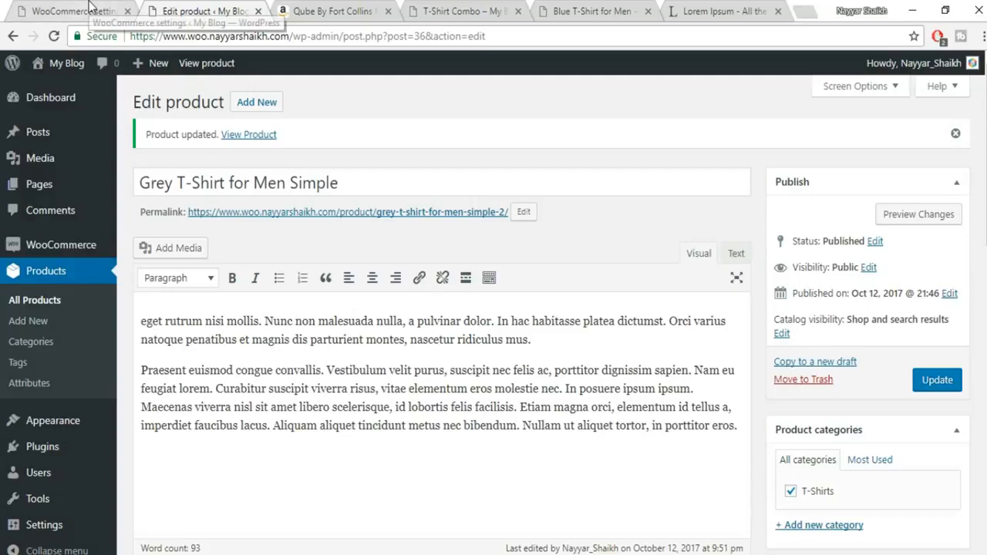
- Mark Grey T-Shirt for Men Simple as Virtual and no longer Downloadable in Product data
scroll(352, 275, down, 5)
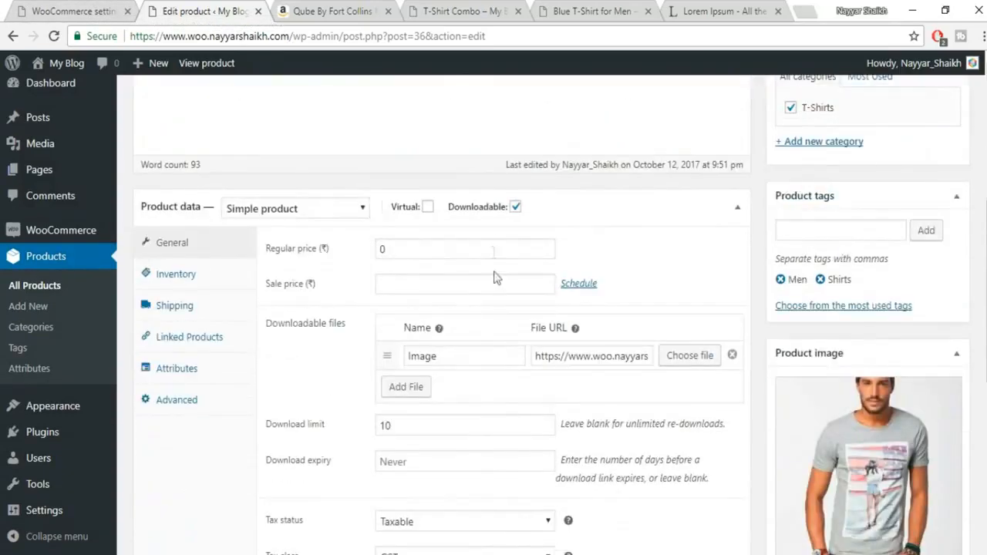
click(428, 207)
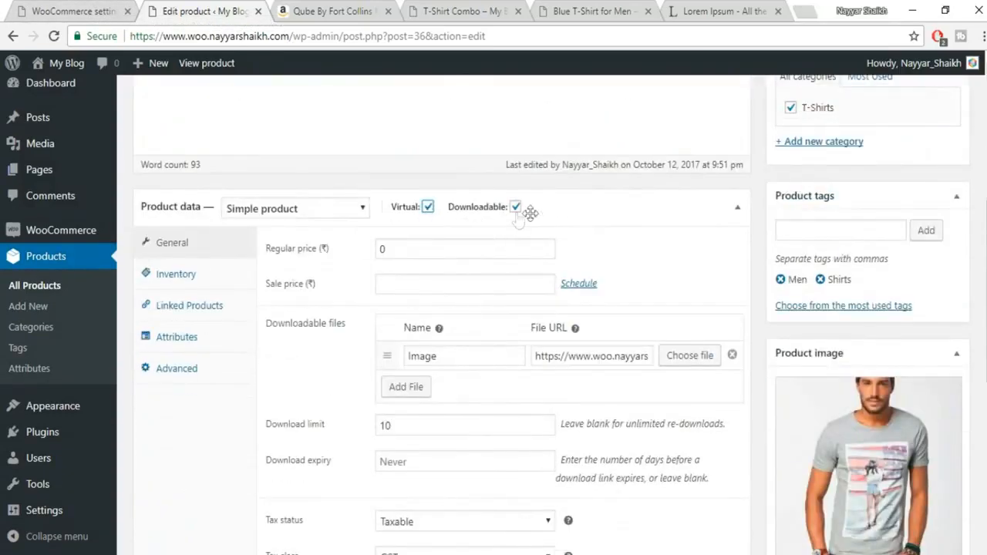
click(515, 207)
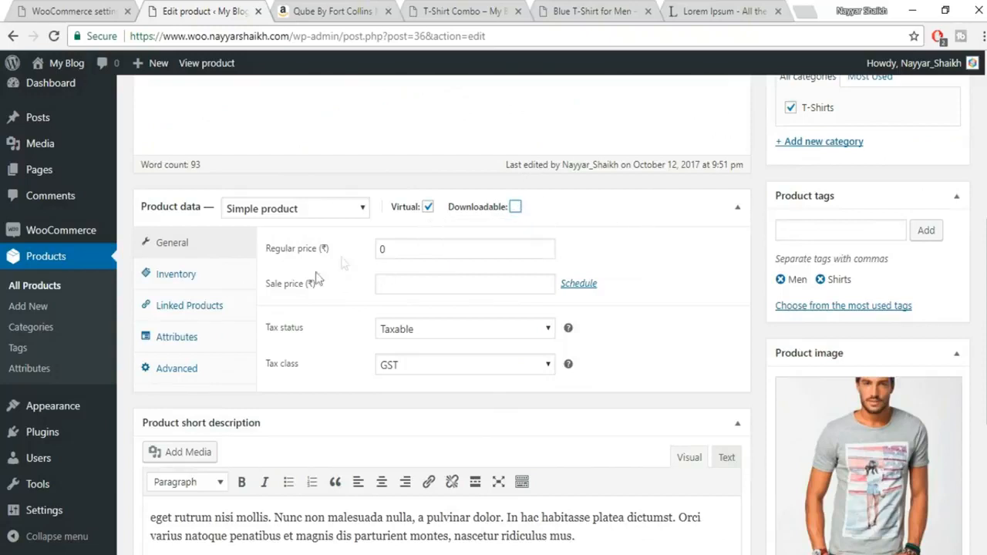
mouse_move(494, 212)
scroll(800, 388, up, 1)
scroll(800, 387, up, 3)
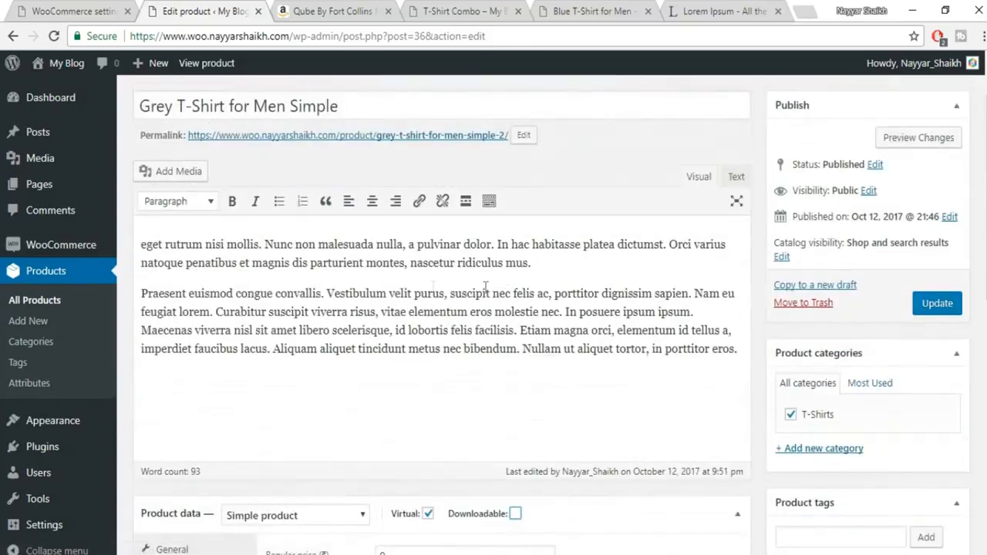
scroll(851, 348, down, 1)
scroll(850, 349, down, 3)
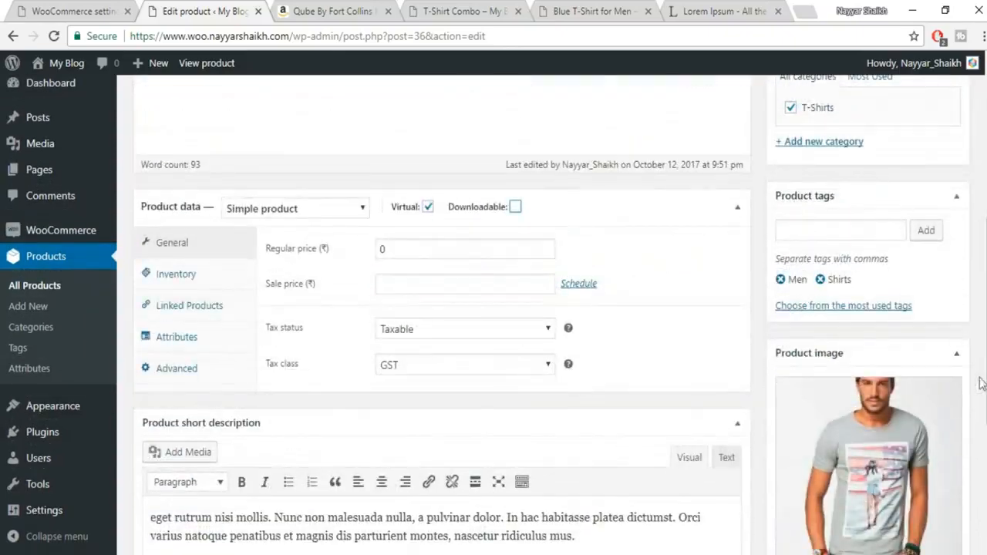
scroll(850, 348, up, 6)
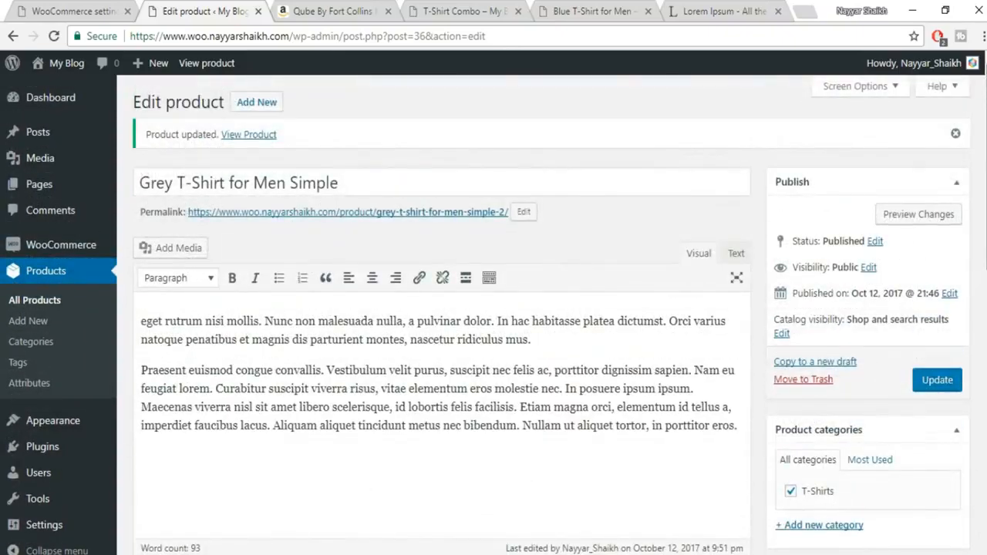